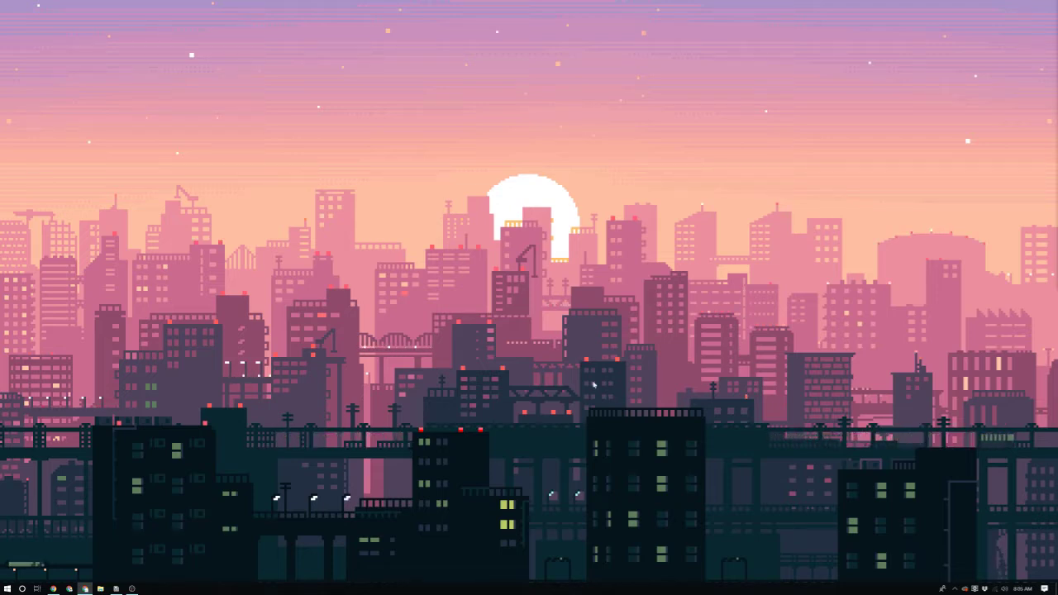
Step: Launch Adobe Illustrator CC 2018 from the Windows search with 'adobe ill'
{"action": "key", "text": "super"}
{"action": "type", "text": "adobe ill"}
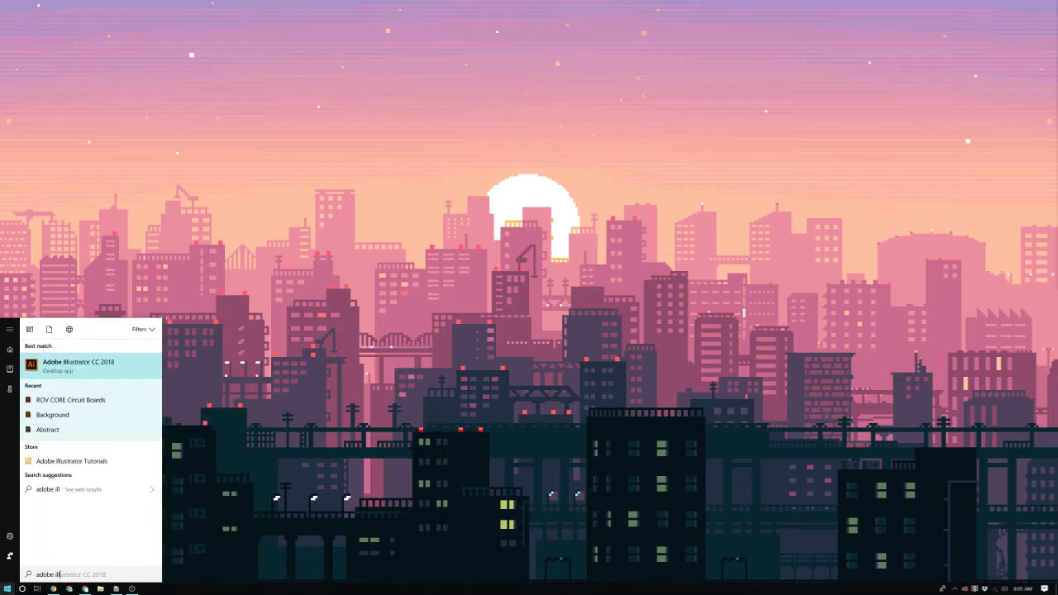
{"action": "key", "text": "Return"}
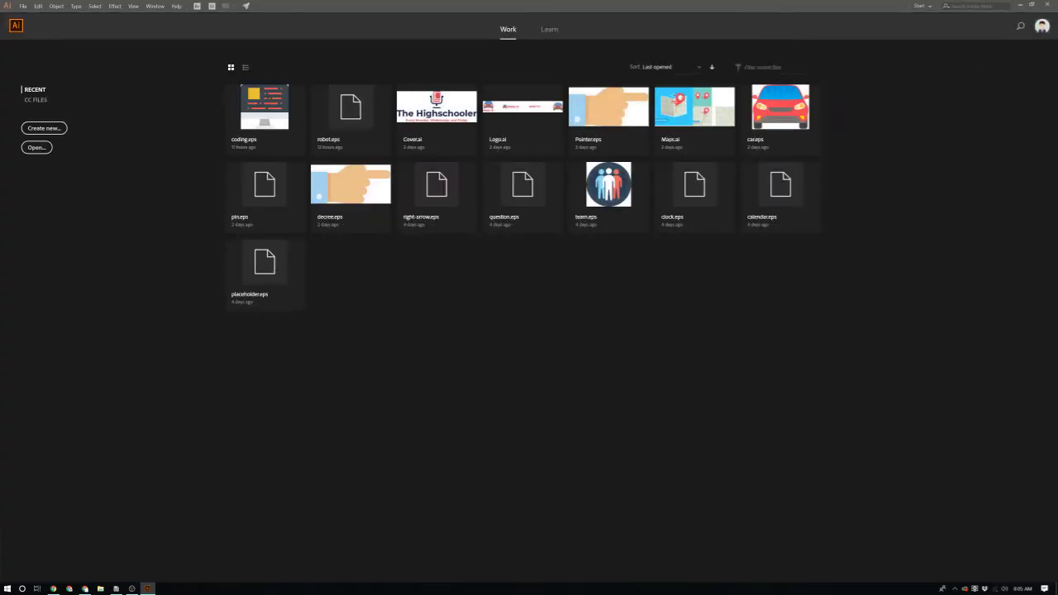
Step: Create a blank Letter-size (612 x 792 pt) print document with one artboard
{"action": "left_click", "coordinate": [44, 129]}
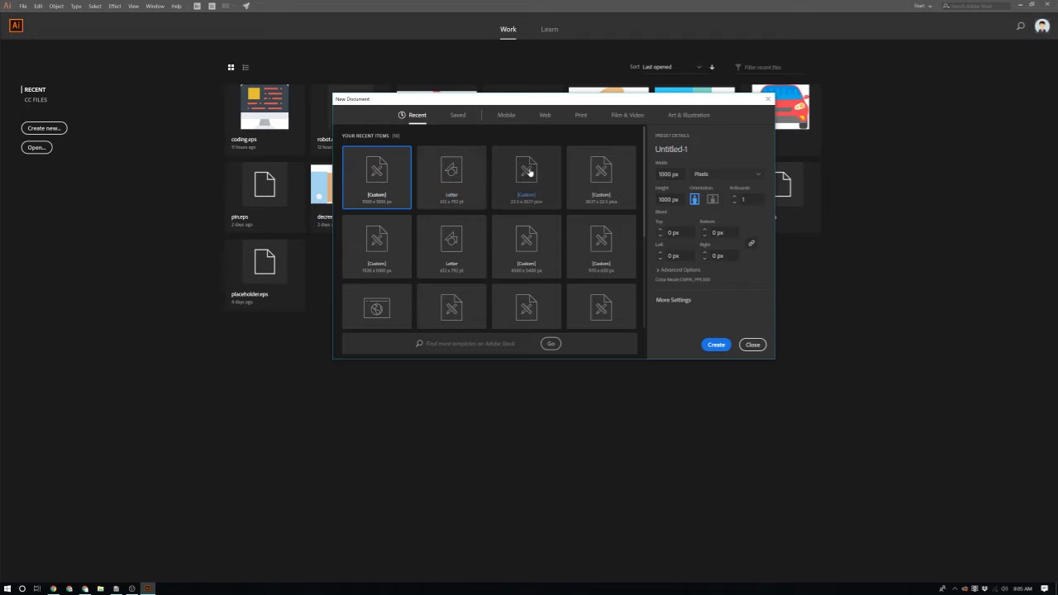
{"action": "left_click", "coordinate": [580, 116]}
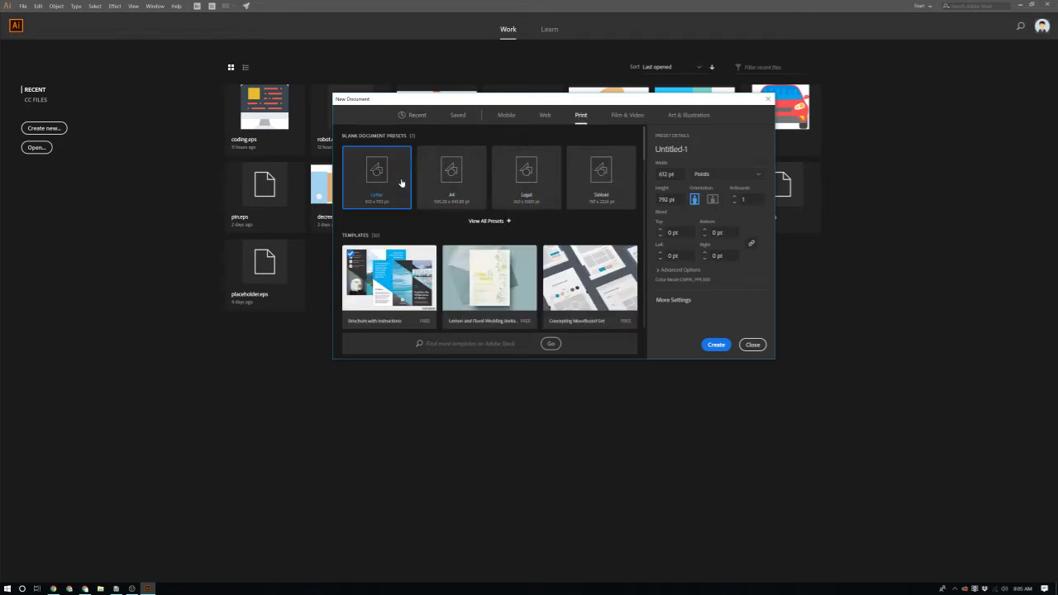
{"action": "left_click", "coordinate": [723, 347]}
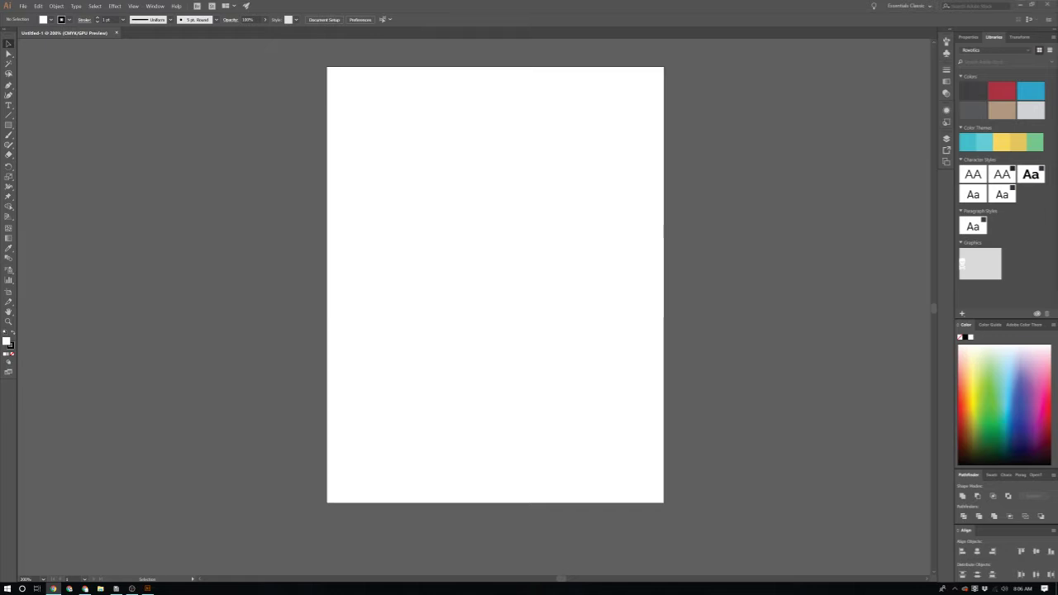
Step: Open Chrome maximized and go to freepik.com
{"action": "left_click", "coordinate": [53, 589]}
{"action": "double_click", "coordinate": [536, 4]}
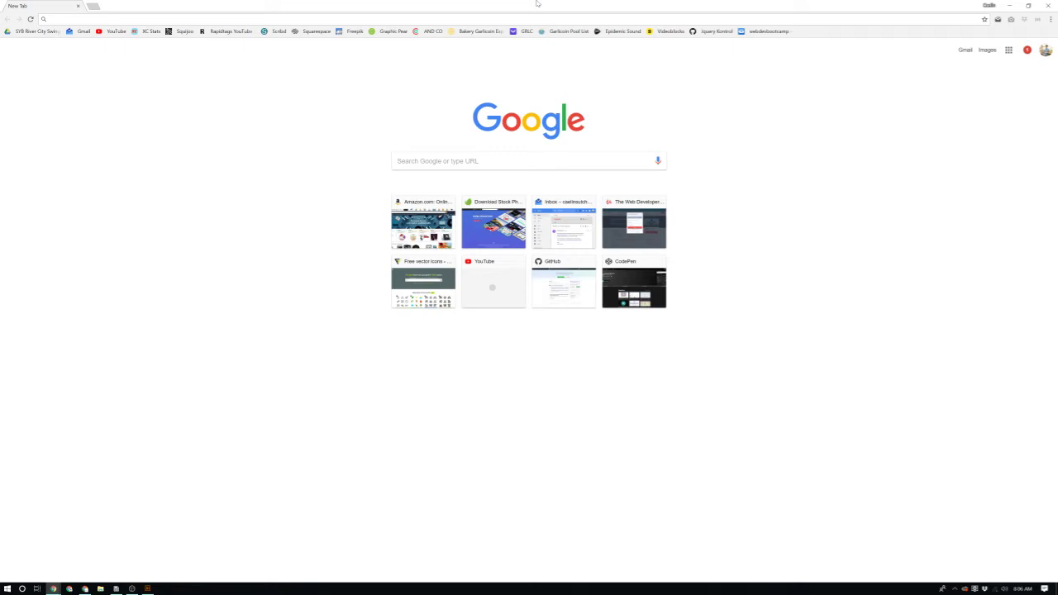
{"action": "type", "text": "freepik.com"}
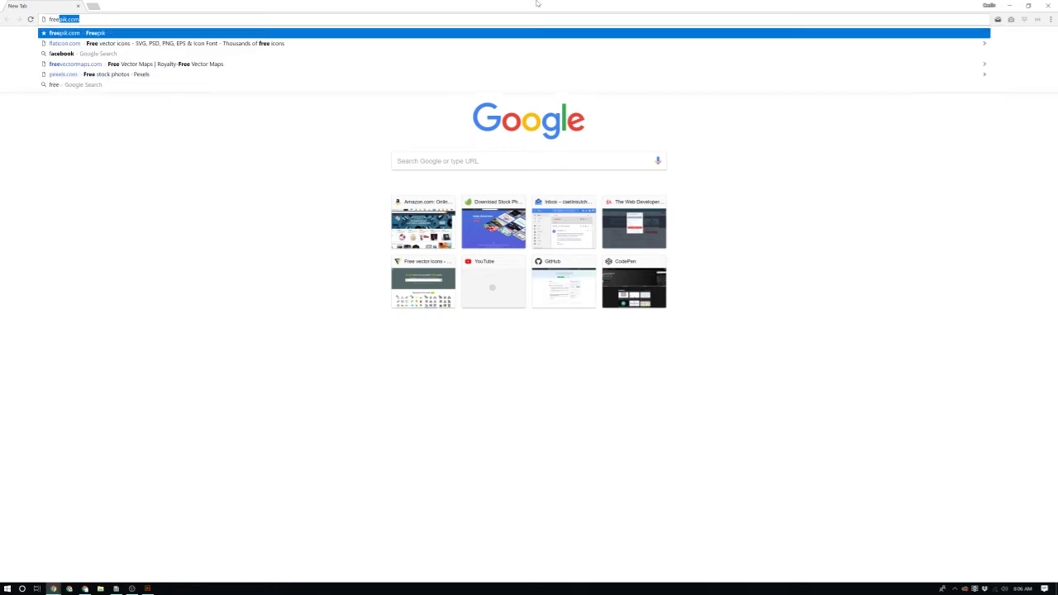
{"action": "key", "text": "Down"}
{"action": "key", "text": "Down"}
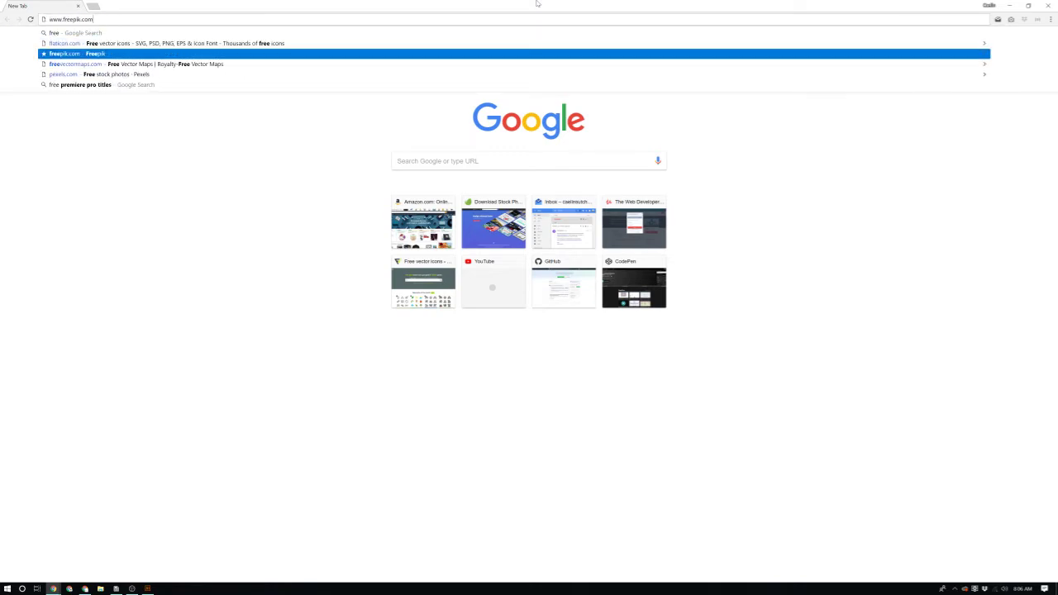
{"action": "key", "text": "Return"}
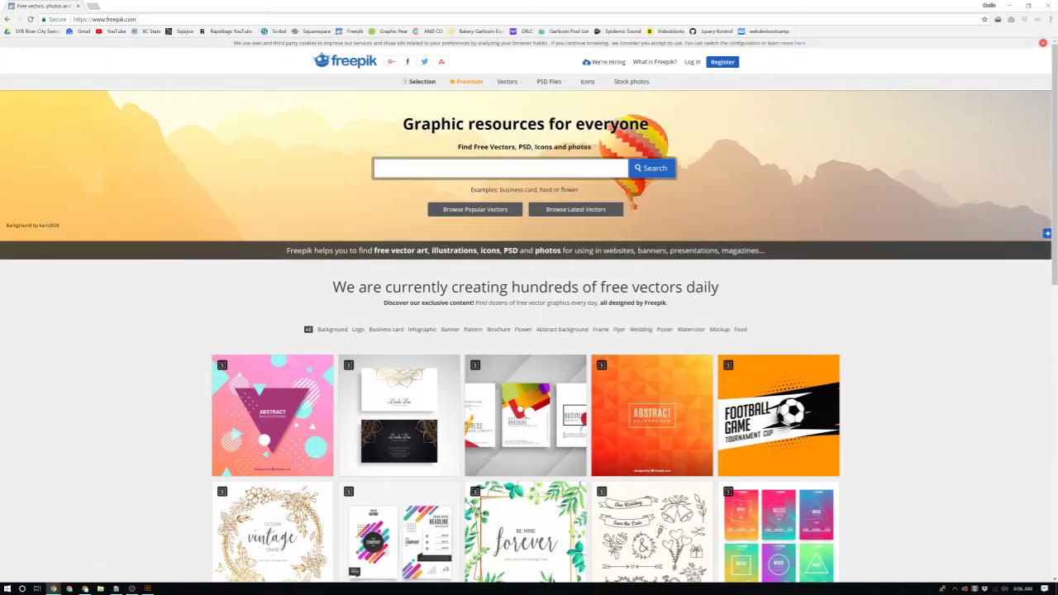
Step: Search Freepik for 'Profile Picture' and scroll through the results
{"action": "type", "text": "ture"}
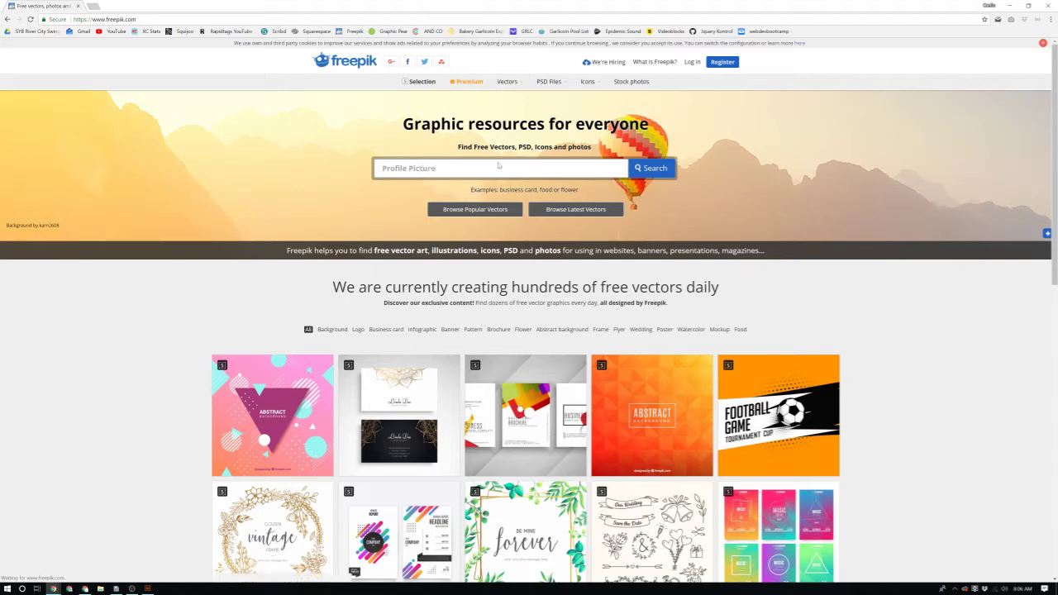
{"action": "key", "text": "Return"}
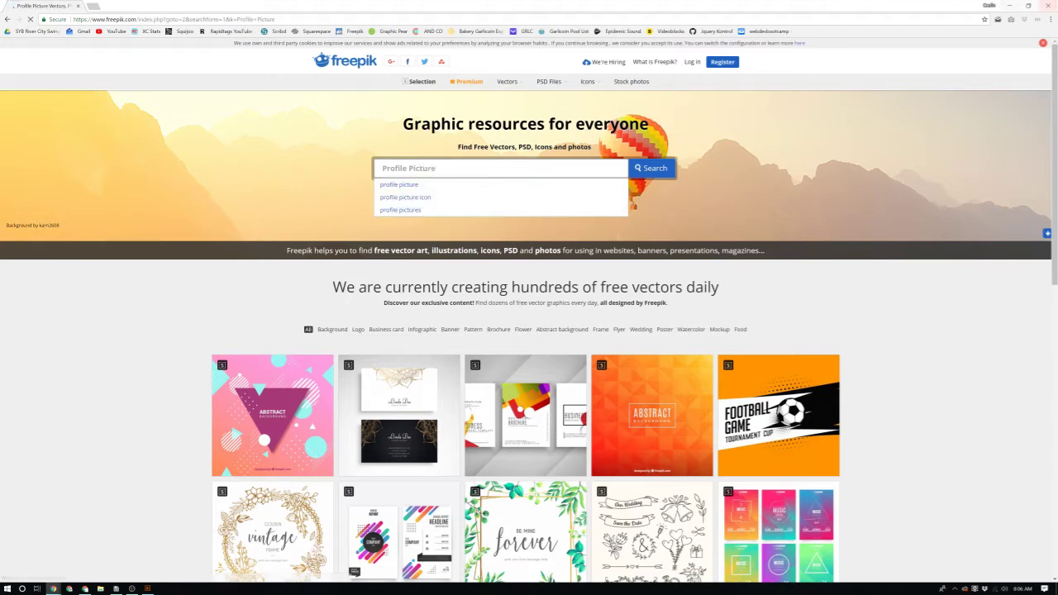
{"action": "scroll", "coordinate": [259, 321], "scroll_direction": "down", "scroll_amount": 3}
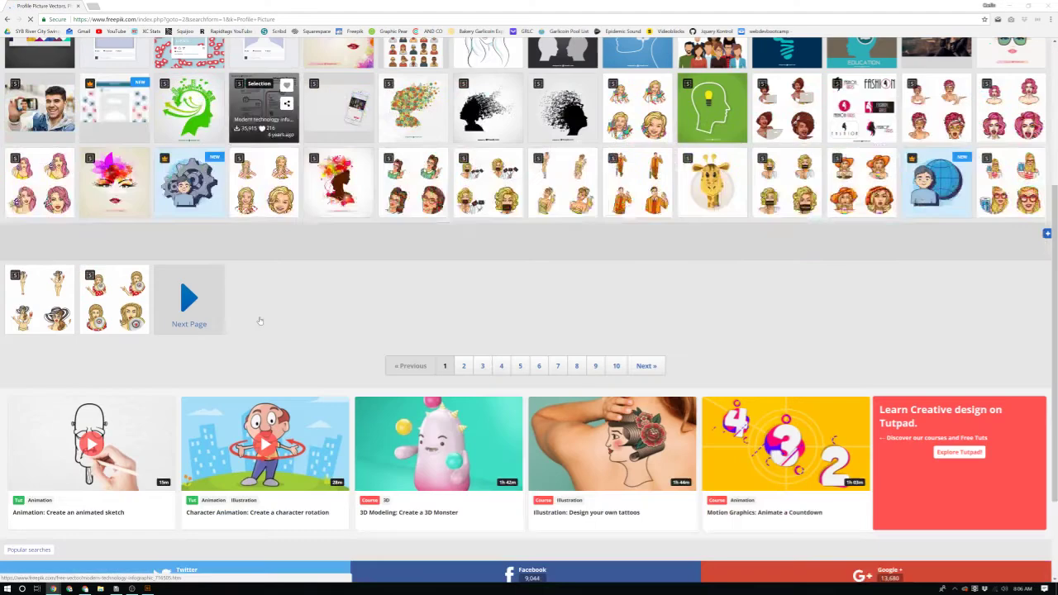
{"action": "scroll", "coordinate": [356, 286], "scroll_direction": "down", "scroll_amount": 1}
{"action": "scroll", "coordinate": [355, 287], "scroll_direction": "up", "scroll_amount": 10}
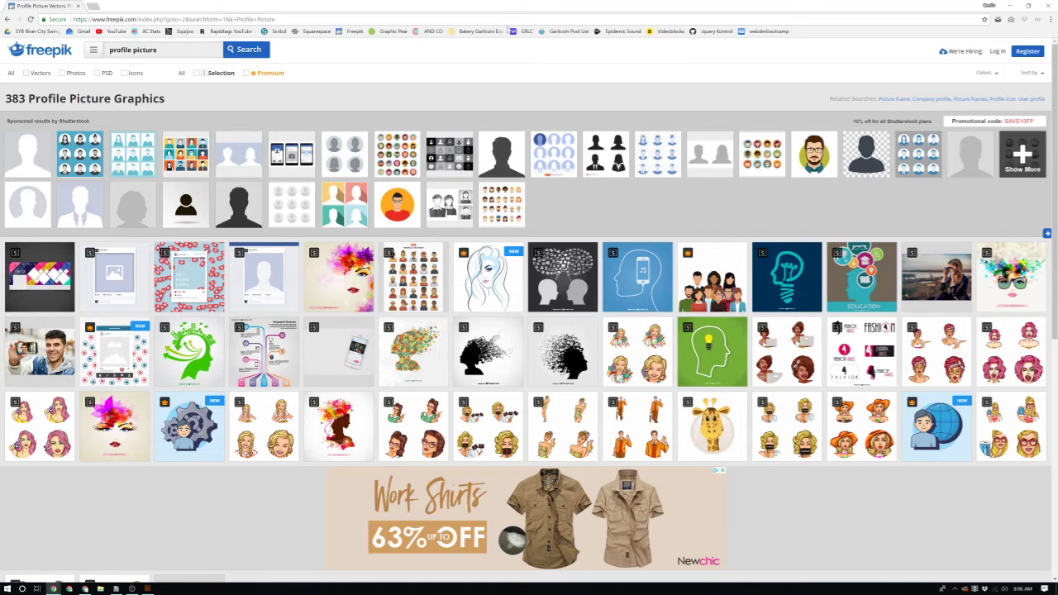
Step: Google 'free photos' and open the Pexels free stock photos site
{"action": "key", "text": "ctrl+l"}
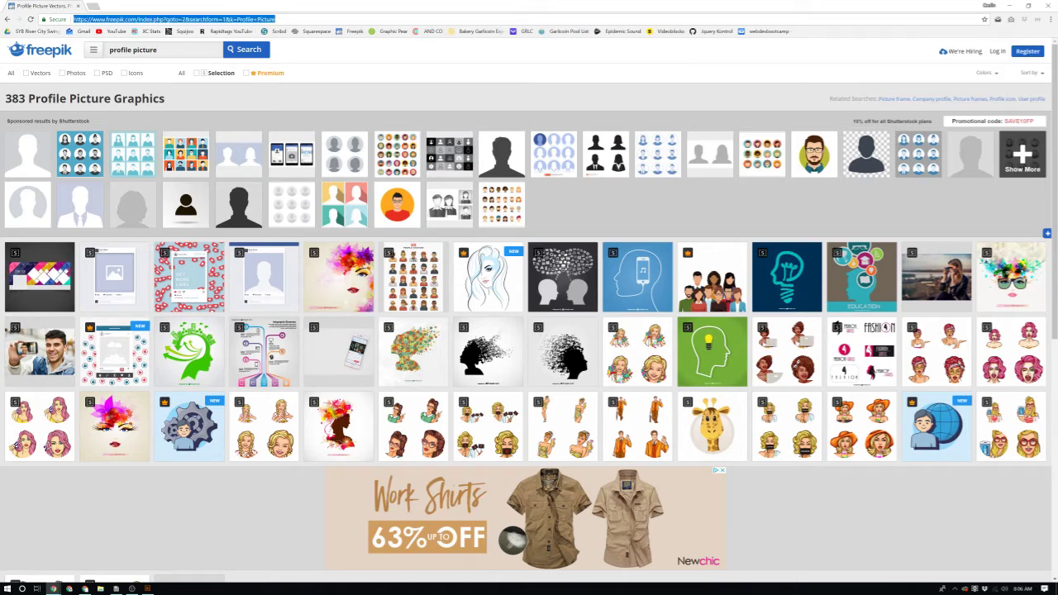
{"action": "type", "text": "free "}
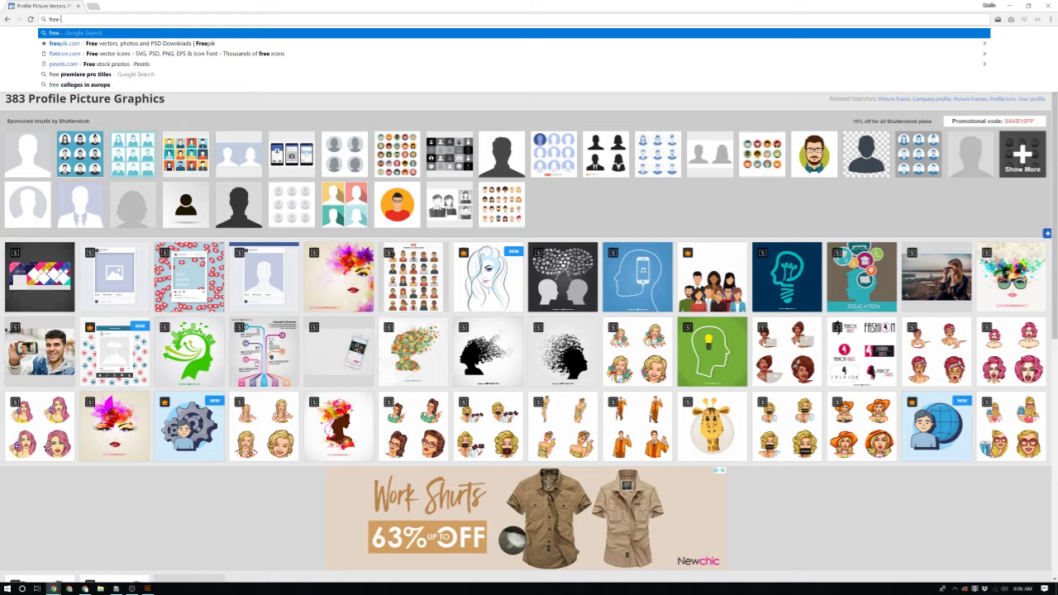
{"action": "type", "text": "photos"}
{"action": "key", "text": "Return"}
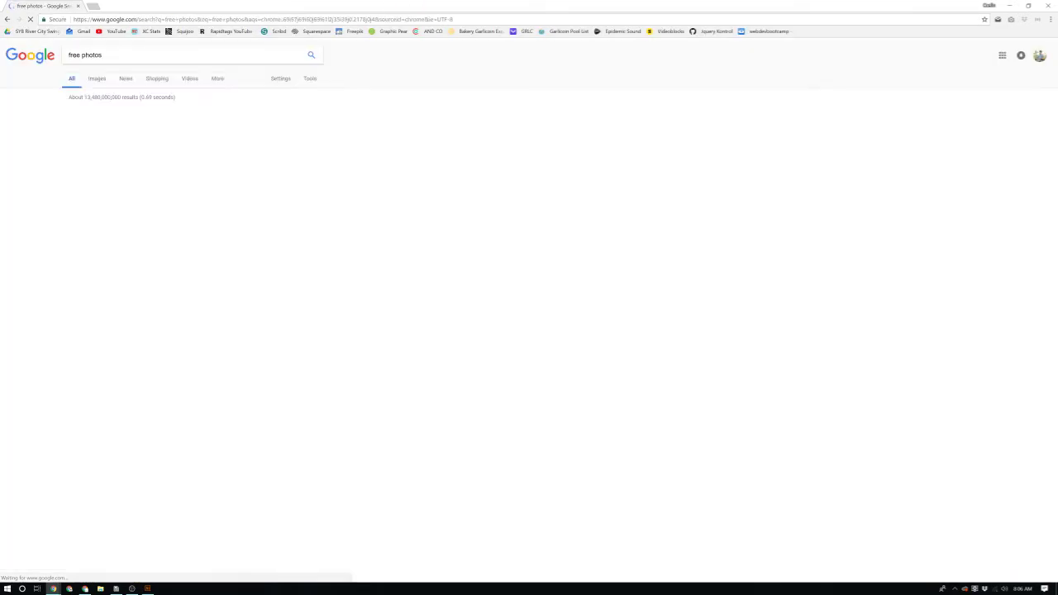
{"action": "left_click", "coordinate": [128, 198]}
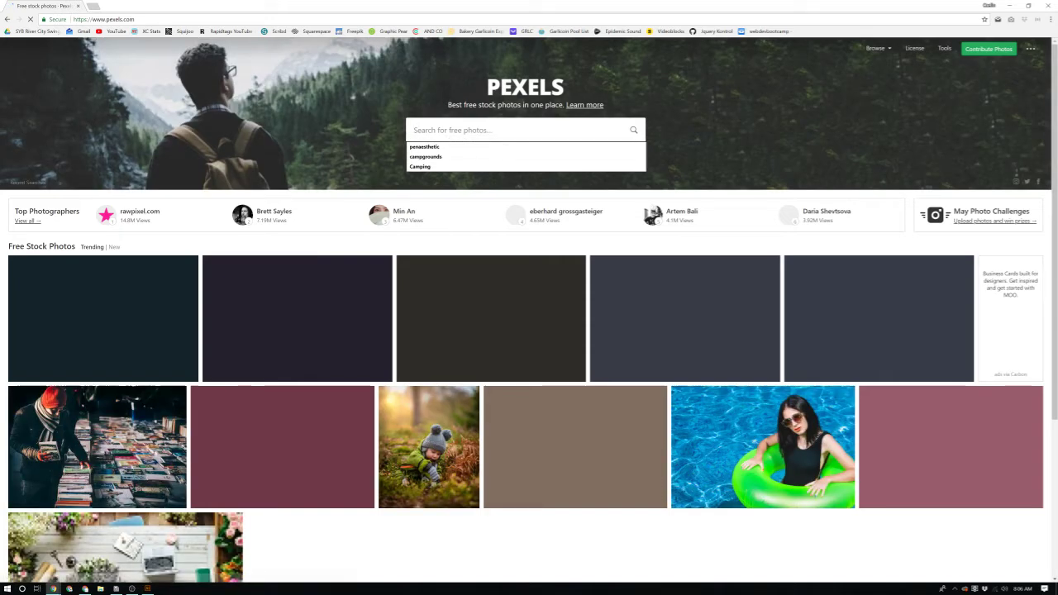
Step: Search Pexels for 'Profile Picture' and download the black-and-white curly-haired woman photo
{"action": "type", "text": "Profile Picture"}
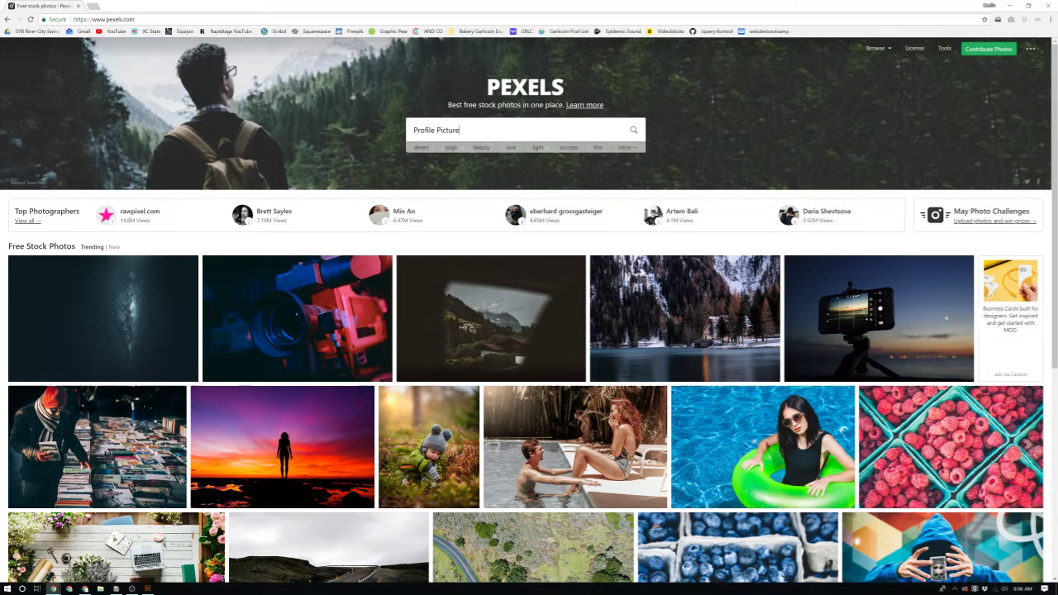
{"action": "key", "text": "Return"}
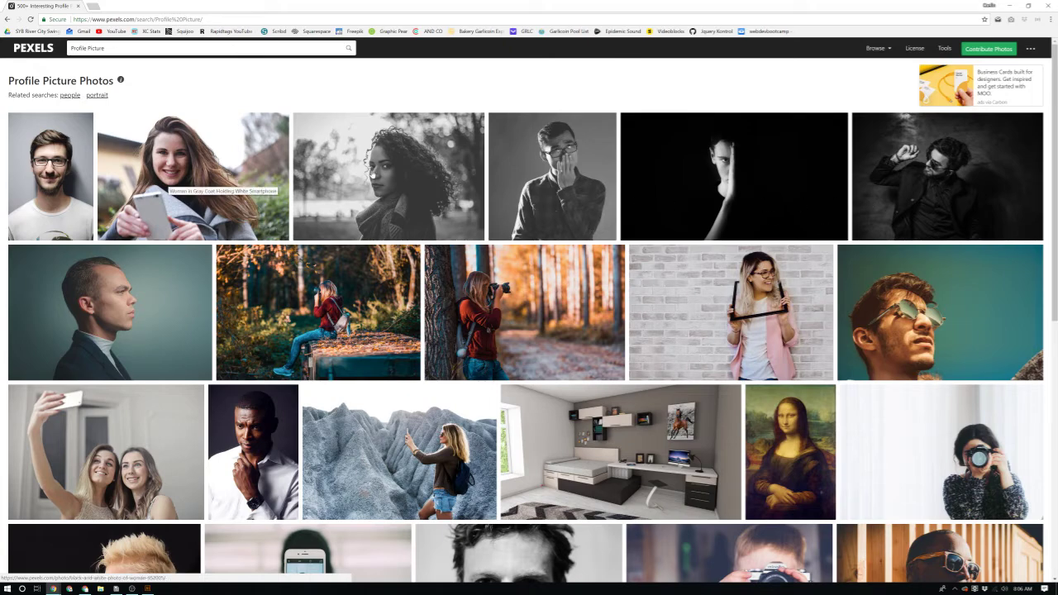
{"action": "left_click", "coordinate": [373, 176]}
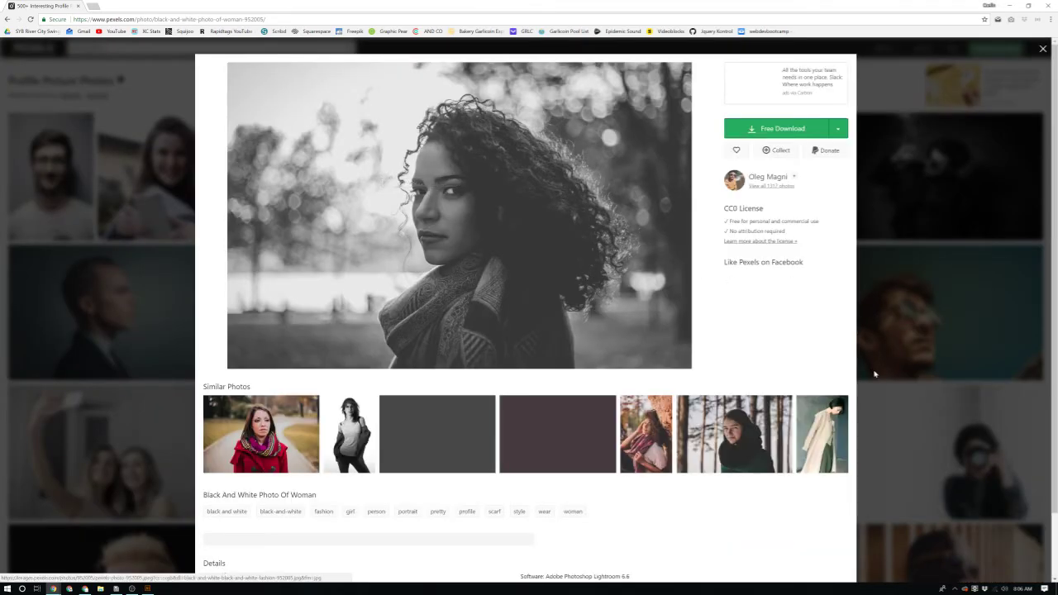
{"action": "left_click", "coordinate": [798, 132]}
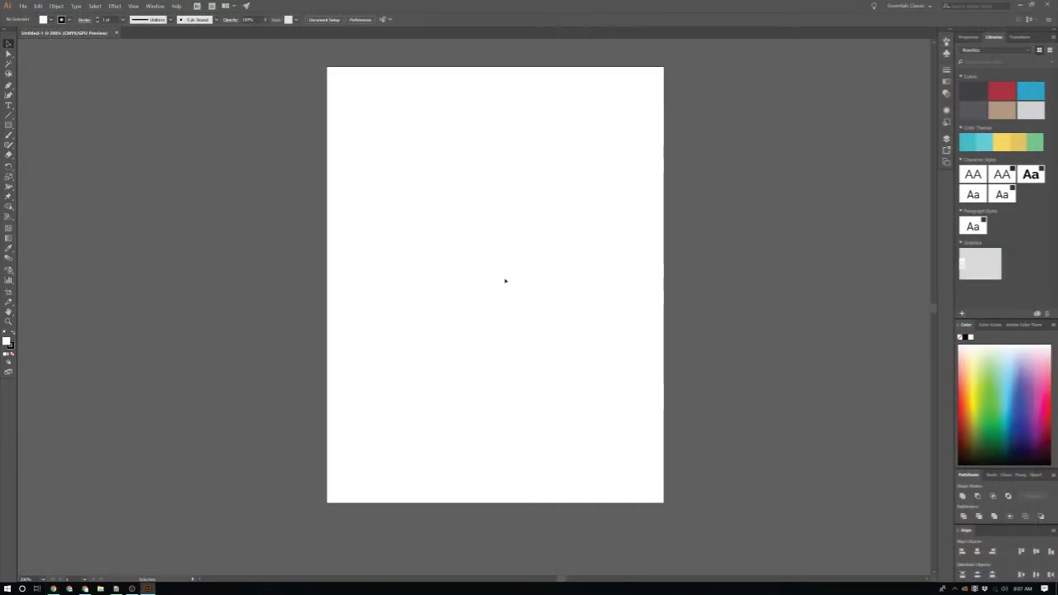
{"action": "scroll", "coordinate": [496, 268], "scroll_direction": "up", "scroll_amount": 1}
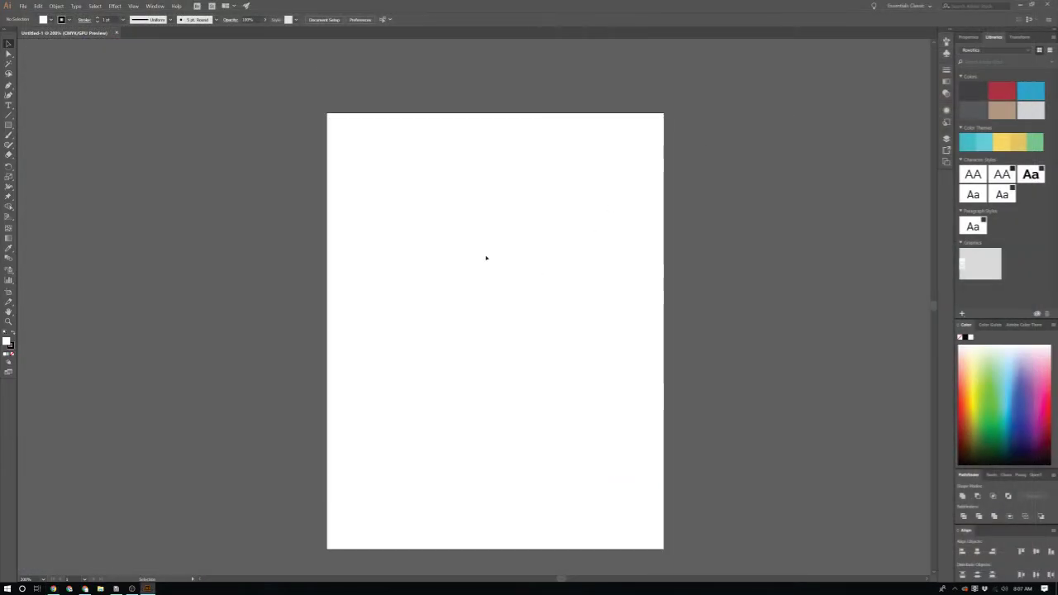
Step: Pan around the blank artboard and browse the File and other menus
{"action": "scroll", "coordinate": [441, 353], "scroll_direction": "down", "scroll_amount": 1}
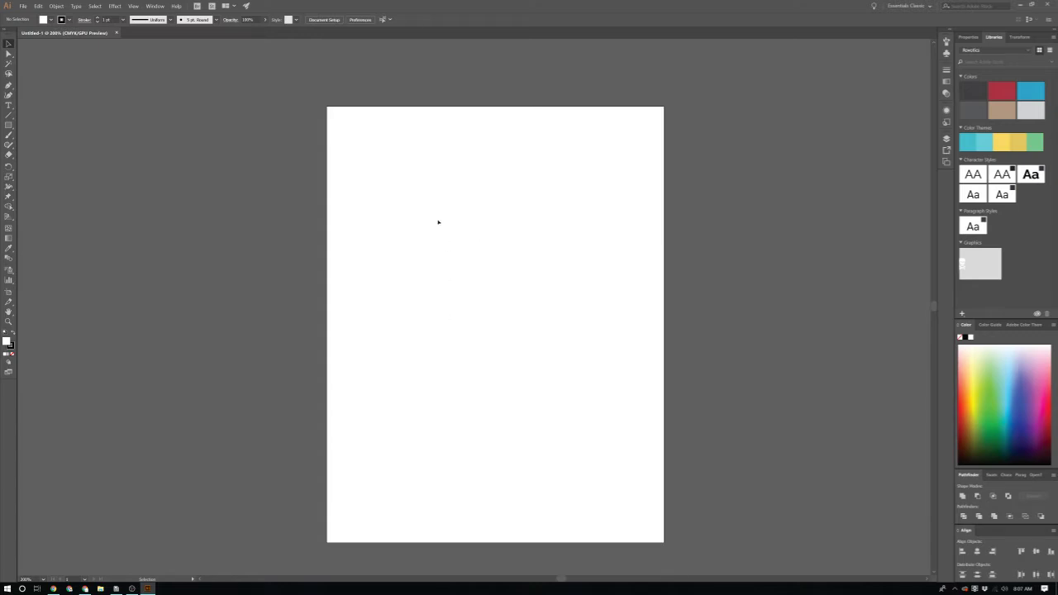
{"action": "scroll", "coordinate": [383, 295], "scroll_direction": "down", "scroll_amount": 2}
{"action": "scroll", "coordinate": [382, 300], "scroll_direction": "right", "scroll_amount": 1}
{"action": "scroll", "coordinate": [384, 302], "scroll_direction": "left", "scroll_amount": 1}
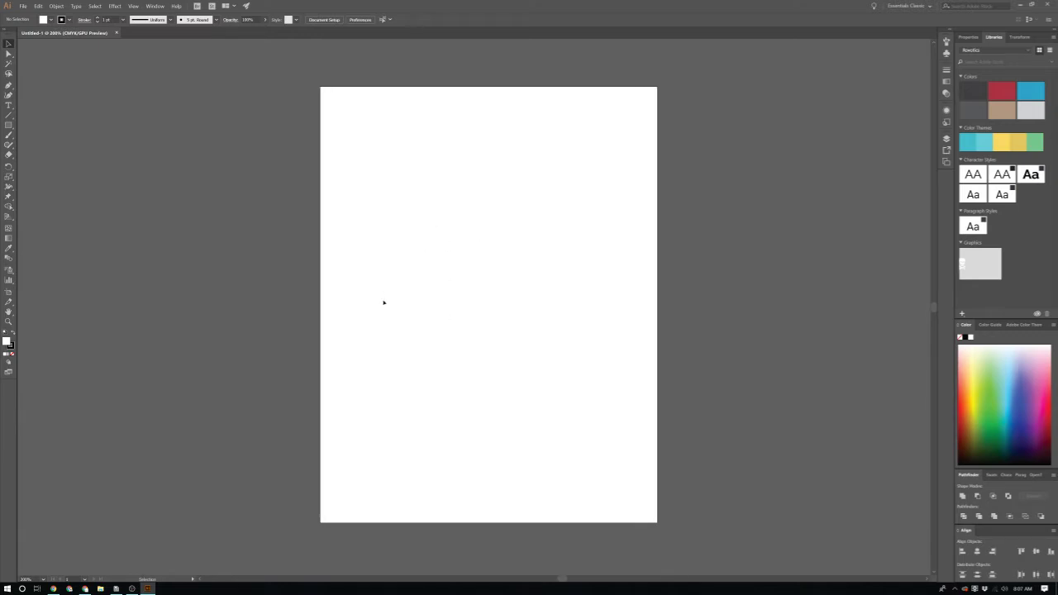
{"action": "scroll", "coordinate": [384, 302], "scroll_direction": "up", "scroll_amount": 1}
{"action": "scroll", "coordinate": [383, 303], "scroll_direction": "up", "scroll_amount": 1}
{"action": "scroll", "coordinate": [384, 303], "scroll_direction": "up", "scroll_amount": 3}
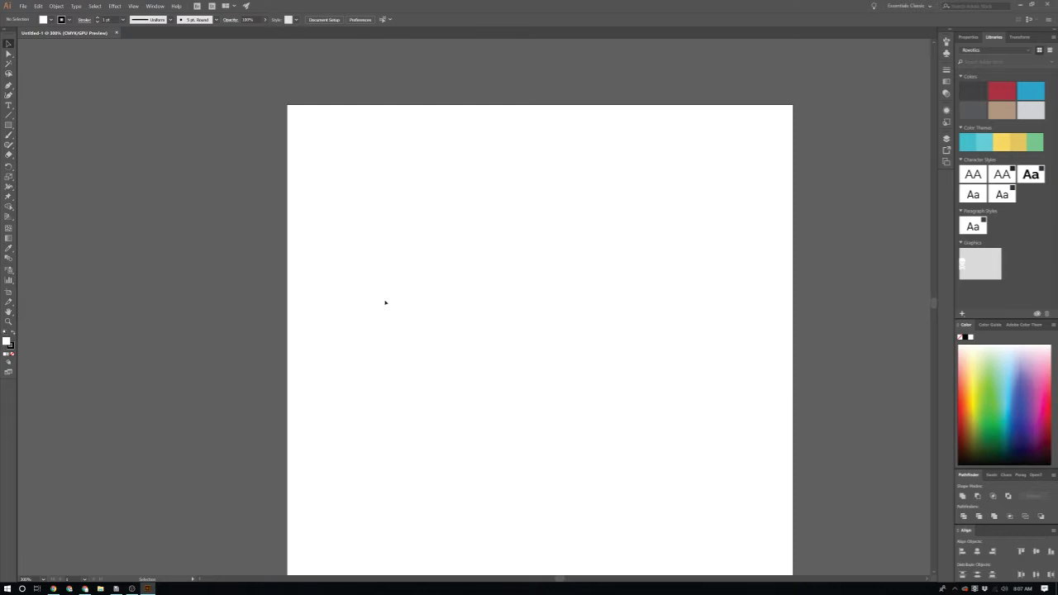
{"action": "scroll", "coordinate": [384, 303], "scroll_direction": "down", "scroll_amount": 2}
{"action": "scroll", "coordinate": [385, 302], "scroll_direction": "down", "scroll_amount": 1}
{"action": "scroll", "coordinate": [384, 302], "scroll_direction": "up", "scroll_amount": 1}
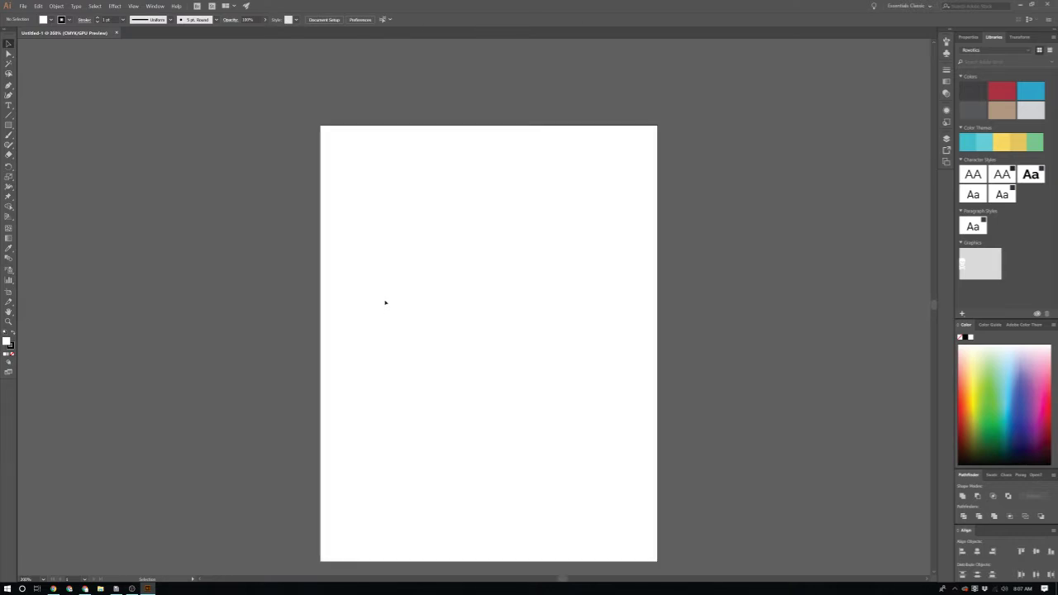
{"action": "left_click", "coordinate": [30, 8]}
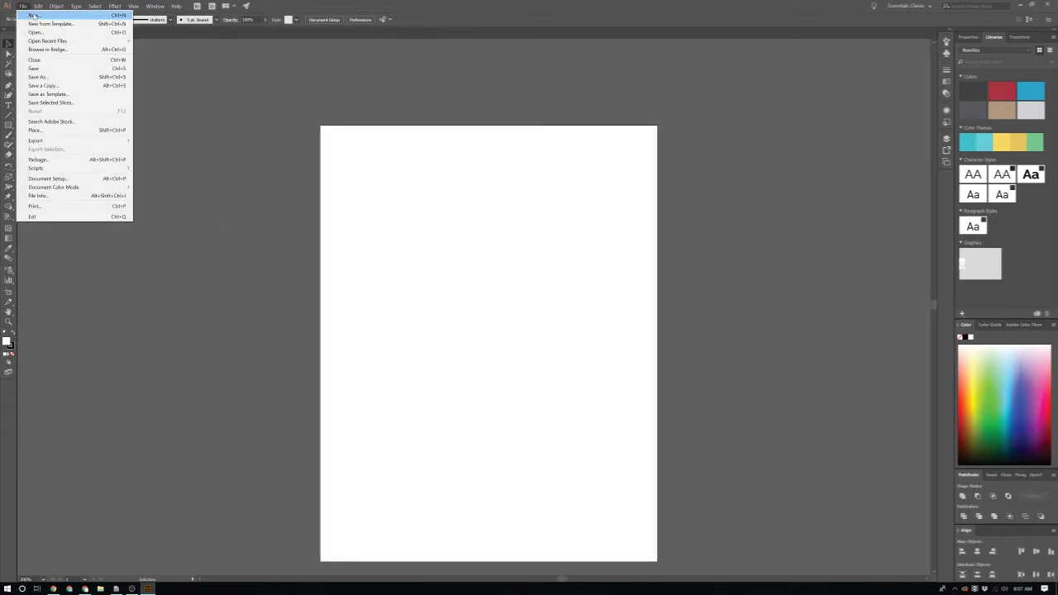
{"action": "mouse_move", "coordinate": [37, 5]}
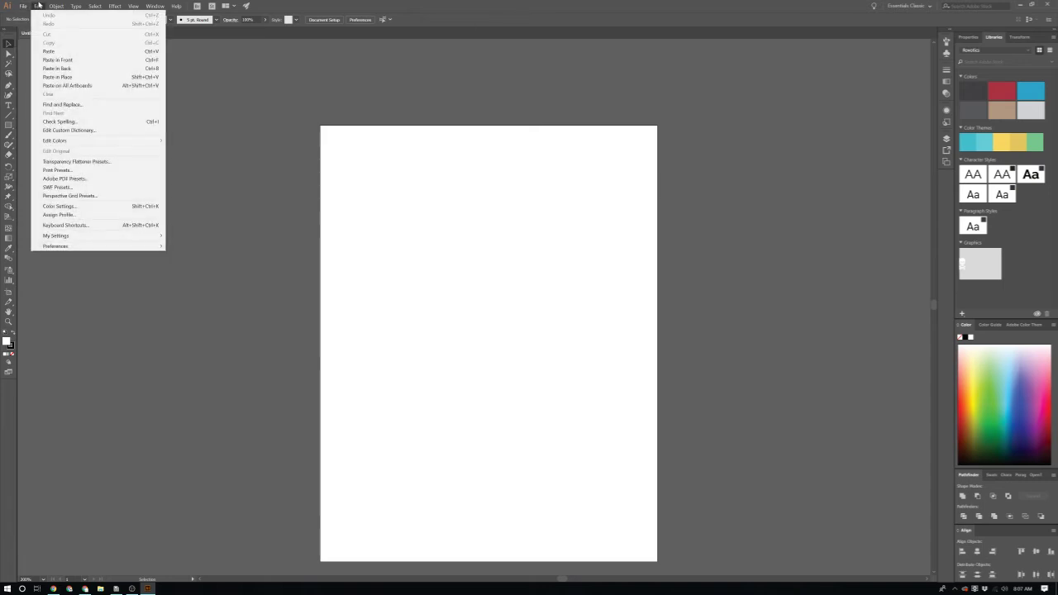
{"action": "left_click", "coordinate": [69, 6]}
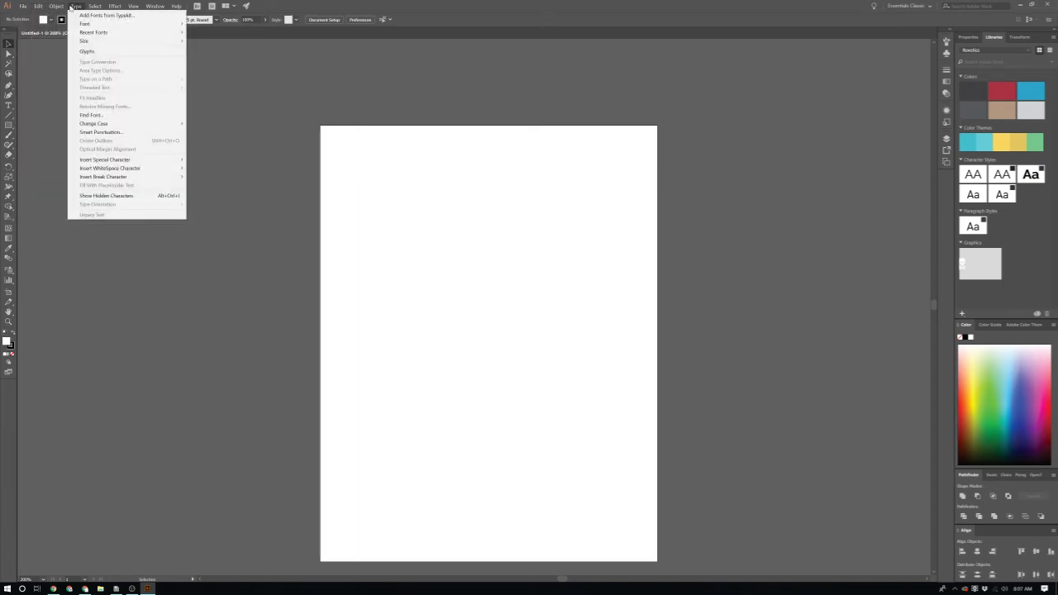
{"action": "left_click", "coordinate": [69, 7]}
{"action": "left_click", "coordinate": [38, 5]}
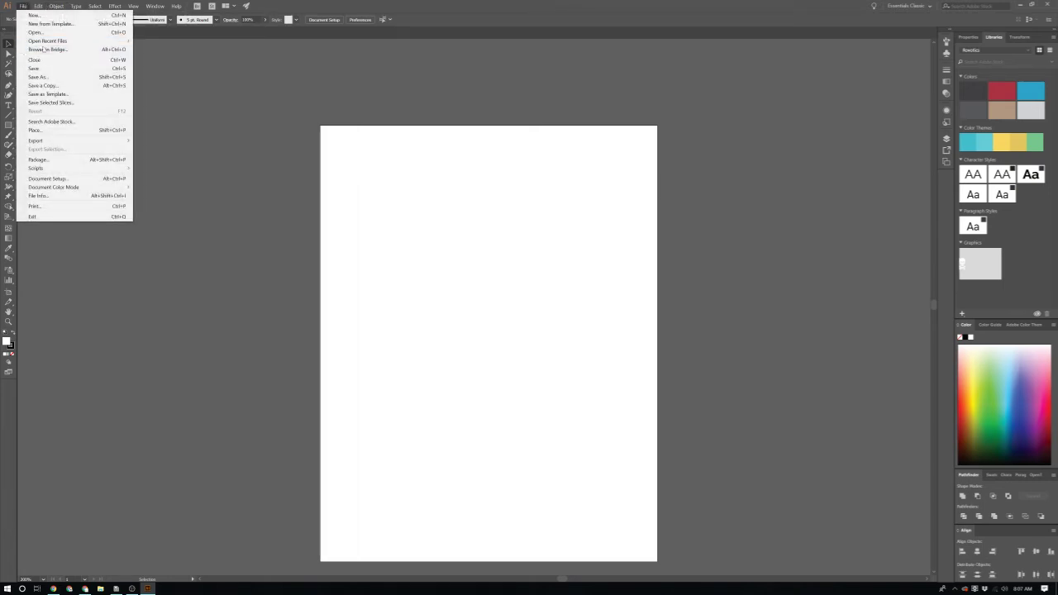
Step: Turn on View > Show Grid, zoom in on the artboard, and pick the Pen tool
{"action": "left_click", "coordinate": [132, 6]}
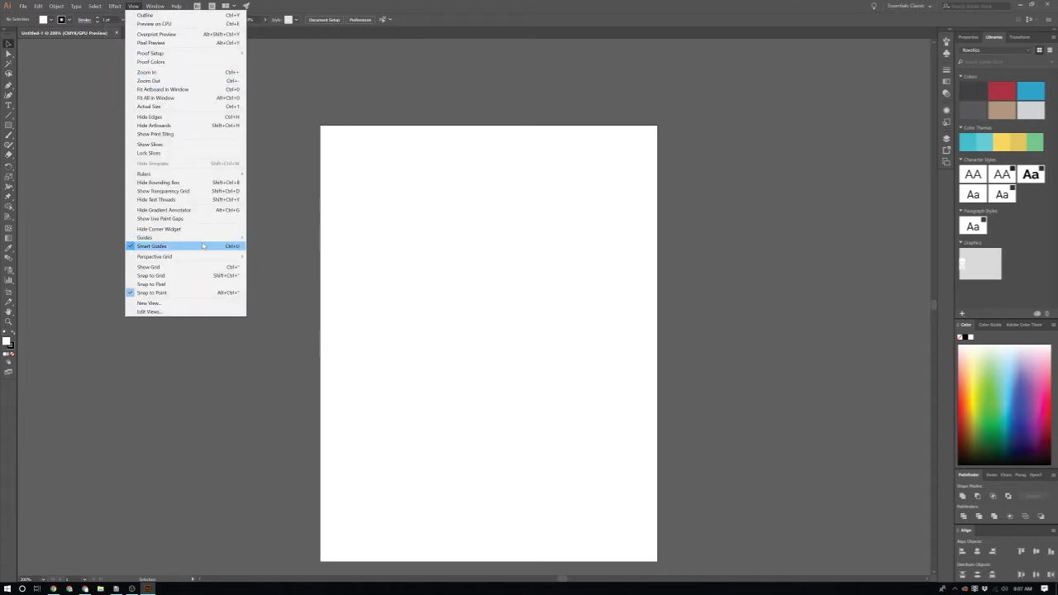
{"action": "mouse_move", "coordinate": [205, 238]}
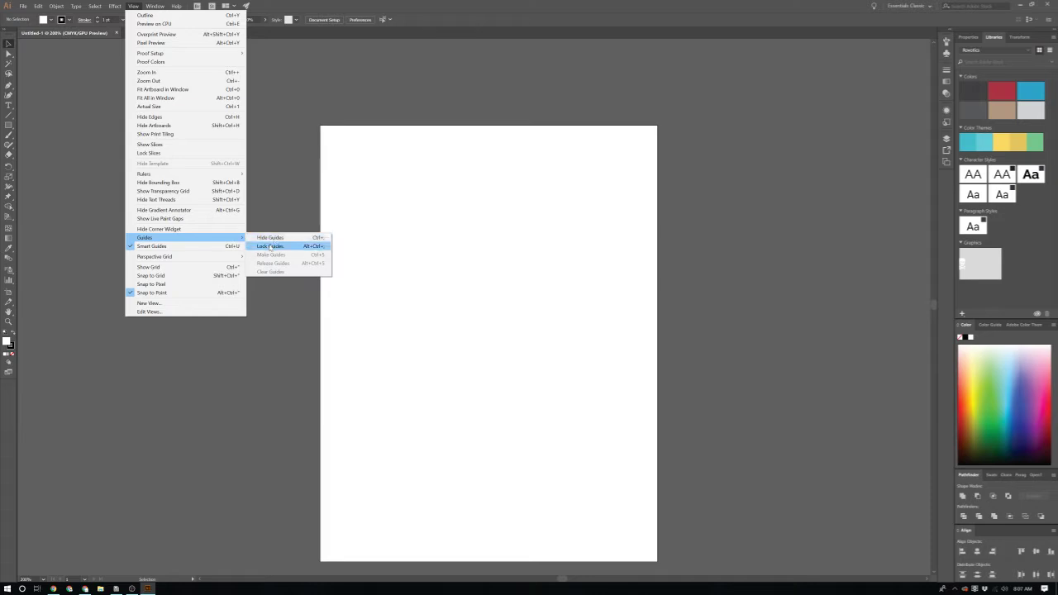
{"action": "left_click", "coordinate": [233, 266]}
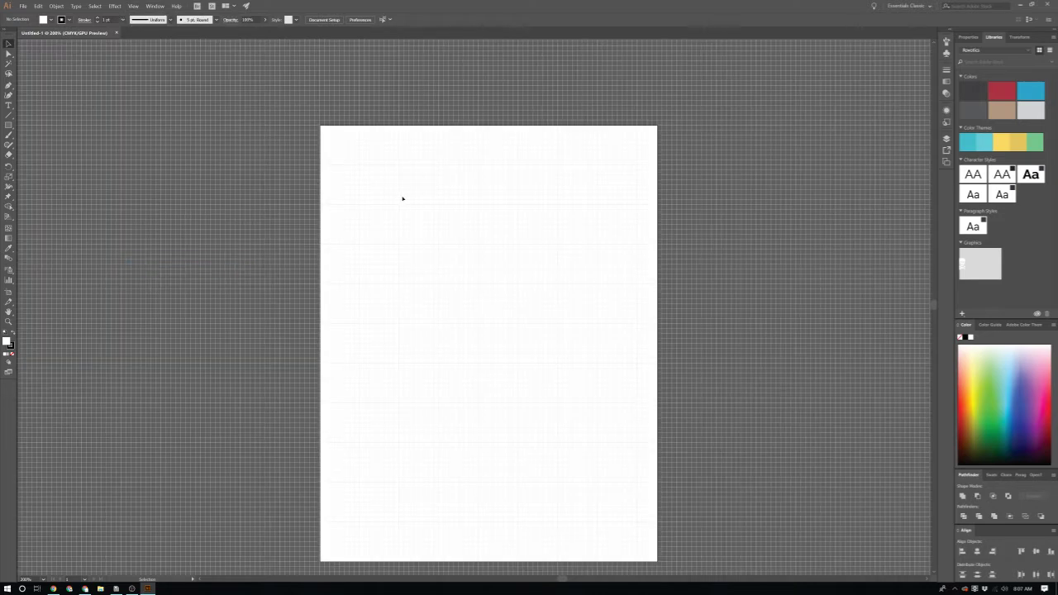
{"action": "scroll", "coordinate": [403, 206], "scroll_direction": "down", "scroll_amount": 1}
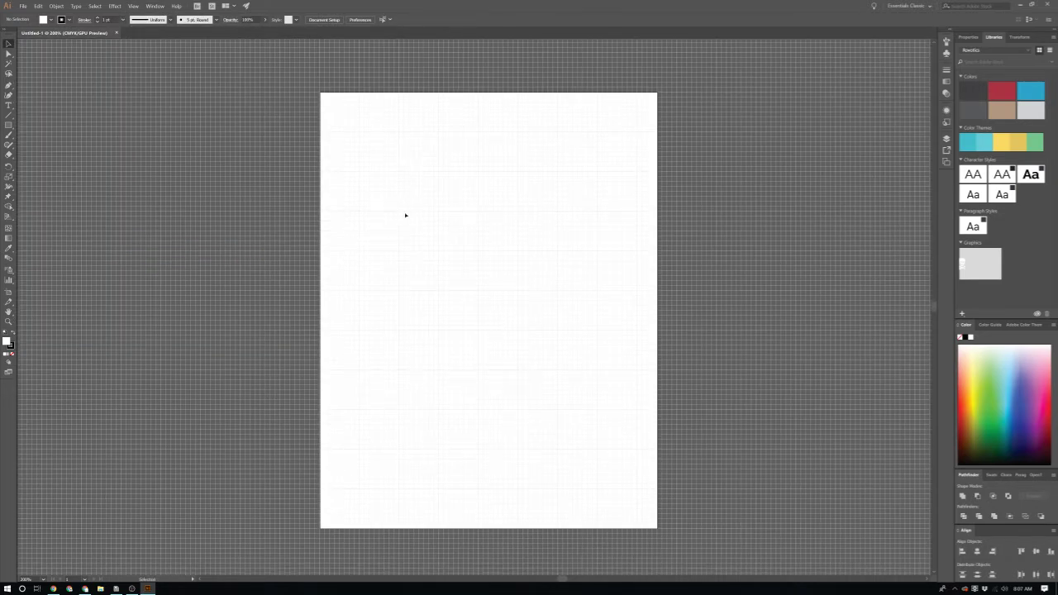
{"action": "scroll", "coordinate": [405, 215], "scroll_direction": "up", "scroll_amount": 1}
{"action": "scroll", "coordinate": [419, 252], "scroll_direction": "up", "scroll_amount": 1}
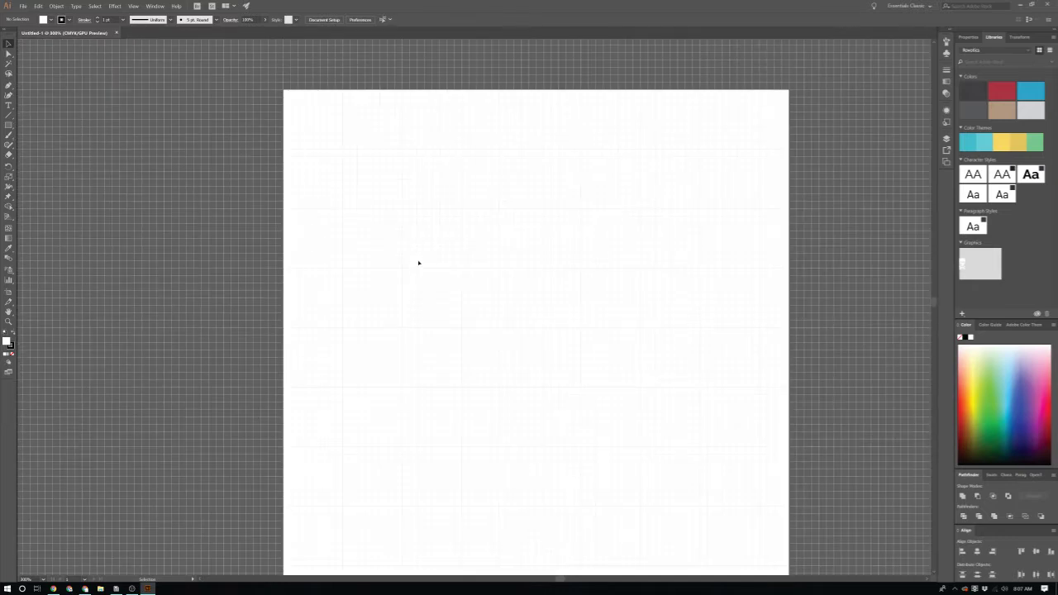
{"action": "scroll", "coordinate": [441, 394], "scroll_direction": "down", "scroll_amount": 3}
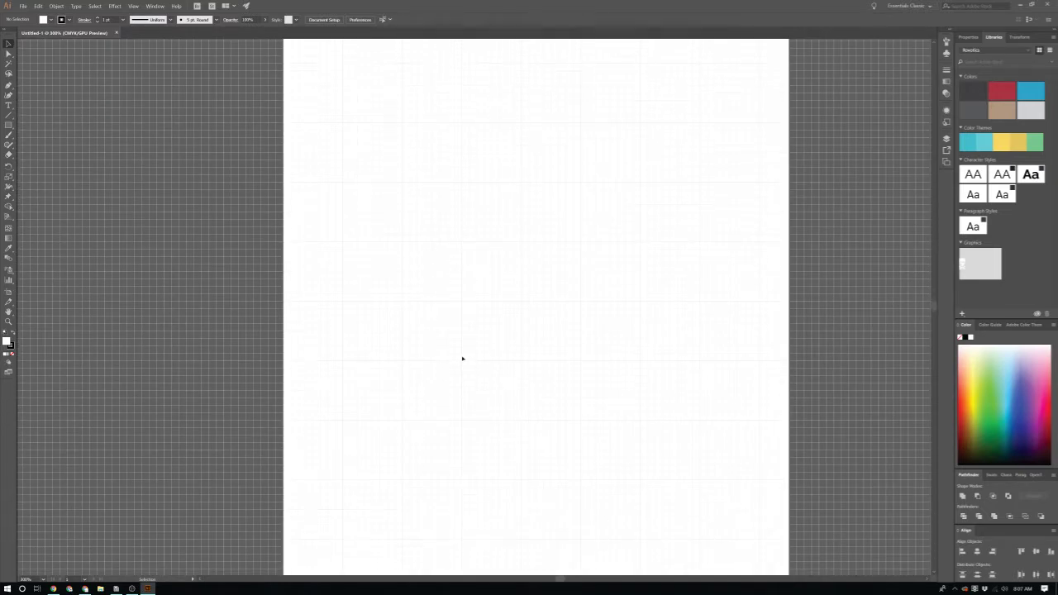
{"action": "scroll", "coordinate": [468, 352], "scroll_direction": "right", "scroll_amount": 1}
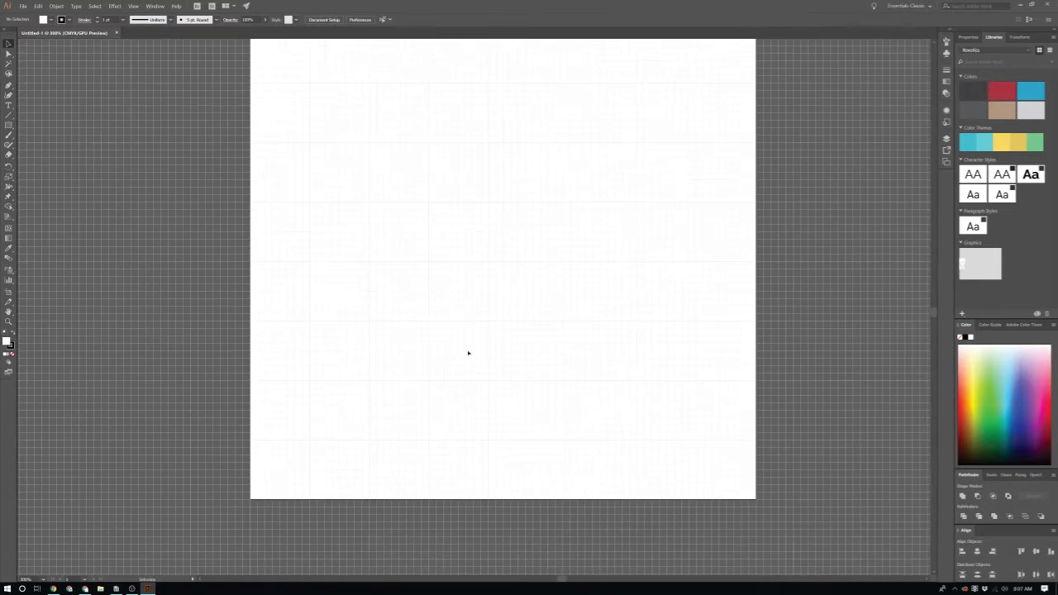
{"action": "scroll", "coordinate": [467, 353], "scroll_direction": "down", "scroll_amount": 1}
{"action": "scroll", "coordinate": [468, 353], "scroll_direction": "up", "scroll_amount": 2}
{"action": "scroll", "coordinate": [468, 353], "scroll_direction": "up", "scroll_amount": 5}
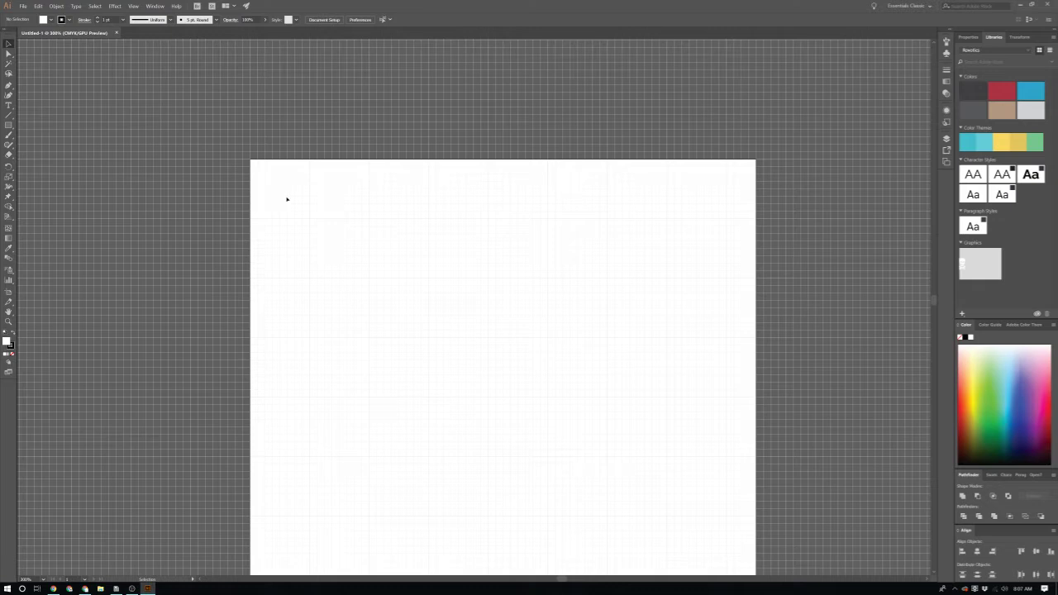
{"action": "key", "text": "p"}
Step: Draw an open three-sided frame with top, right and left sides near the top-left
{"action": "left_click", "coordinate": [273, 182]}
{"action": "left_click", "coordinate": [405, 182]}
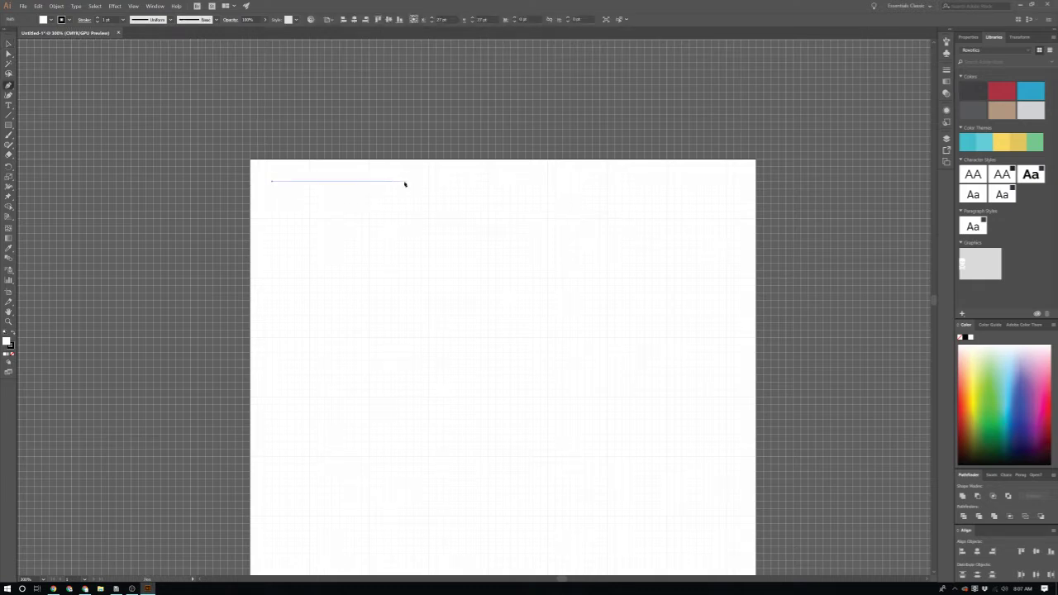
{"action": "left_click", "coordinate": [429, 182]}
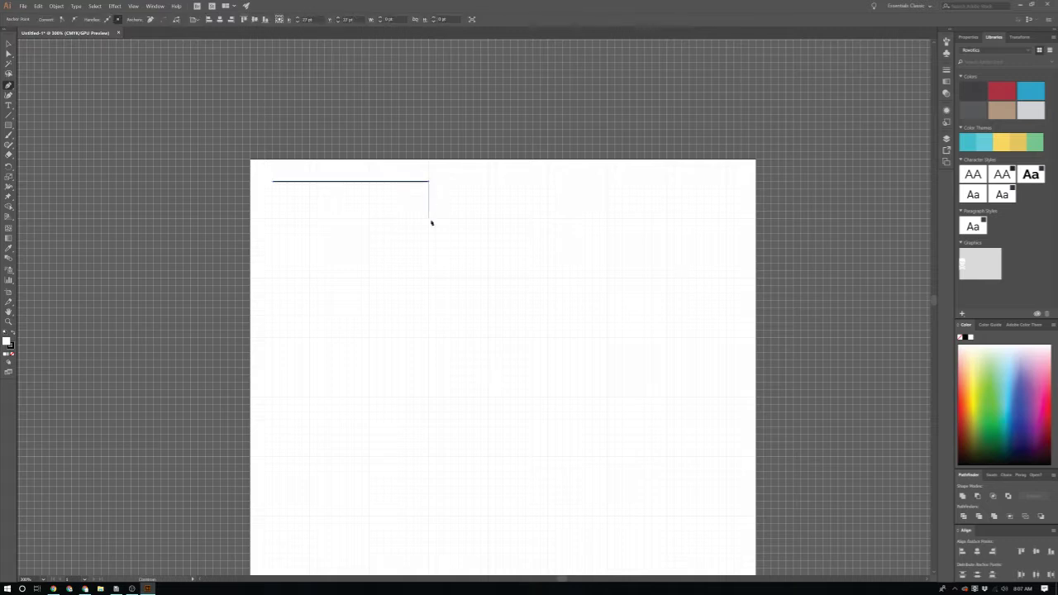
{"action": "left_click", "coordinate": [428, 212]}
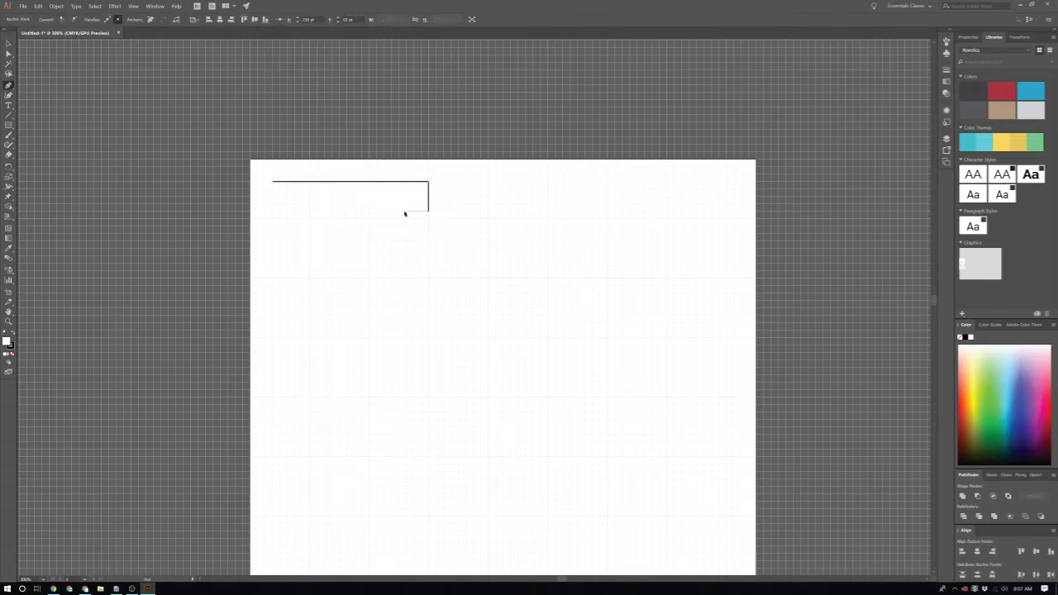
{"action": "left_click", "coordinate": [406, 213], "text": "ctrl"}
{"action": "left_click", "coordinate": [273, 182]}
{"action": "left_click", "coordinate": [274, 212]}
{"action": "key", "text": "ctrl+j"}
Step: Select the frame and Alt-drag a duplicate directly below it
{"action": "left_click", "coordinate": [463, 331]}
{"action": "left_click", "coordinate": [426, 188]}
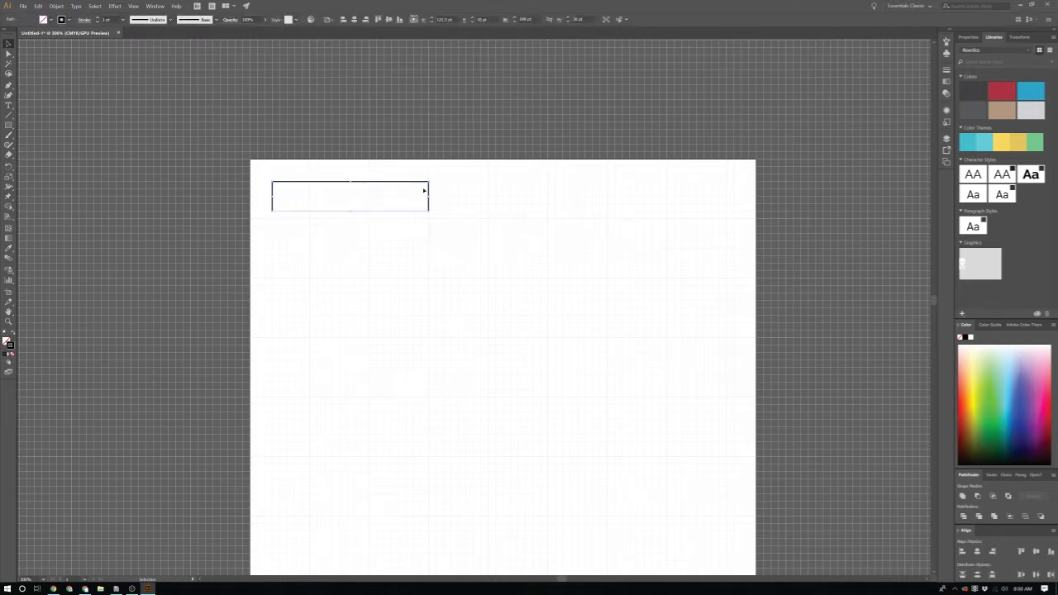
{"action": "left_click", "coordinate": [415, 230]}
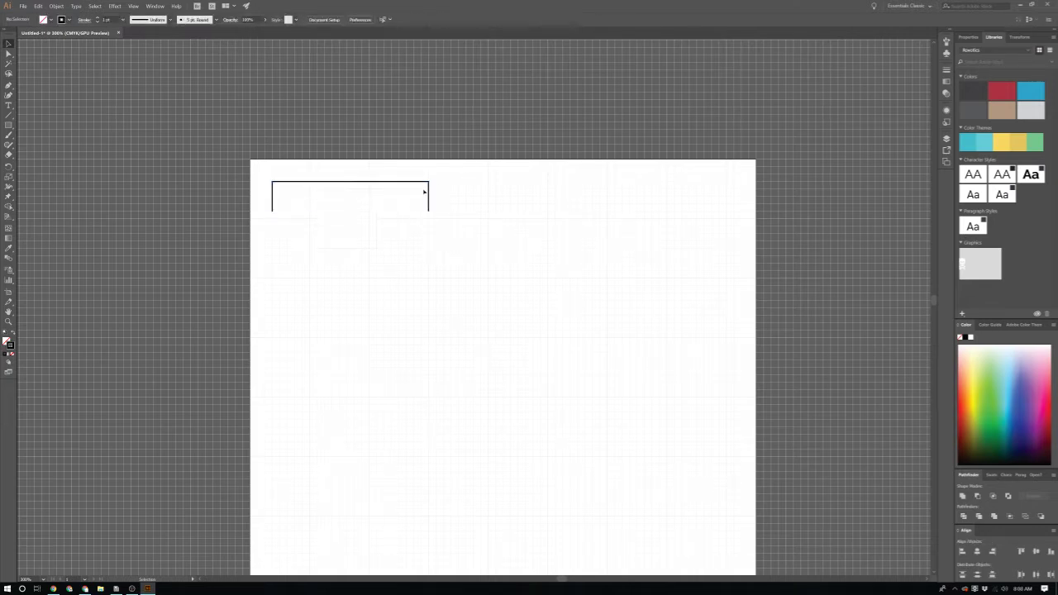
{"action": "left_click", "coordinate": [420, 184]}
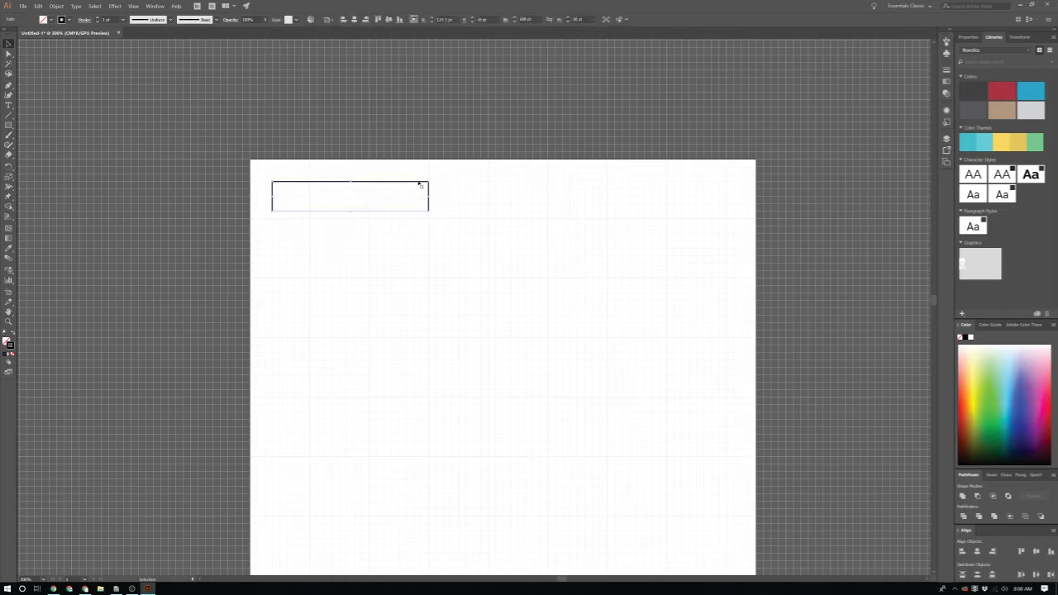
{"action": "left_click", "coordinate": [419, 207]}
{"action": "scroll", "coordinate": [419, 206], "scroll_direction": "up", "scroll_amount": 4}
{"action": "scroll", "coordinate": [413, 224], "scroll_direction": "left", "scroll_amount": 1}
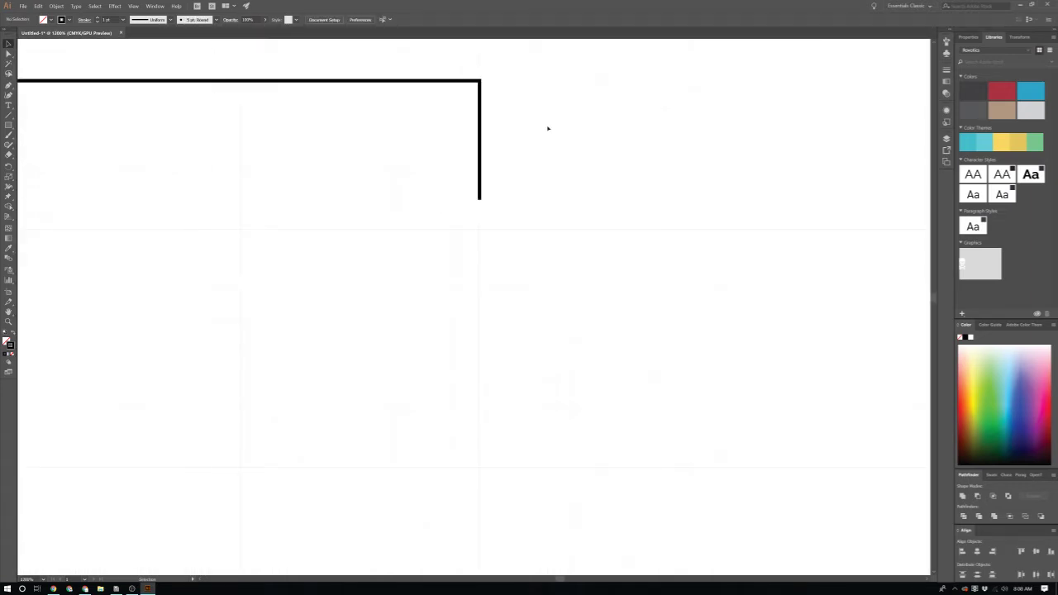
{"action": "left_click", "coordinate": [480, 152]}
{"action": "left_click_drag", "start_coordinate": [481, 175], "coordinate": [472, 345]}
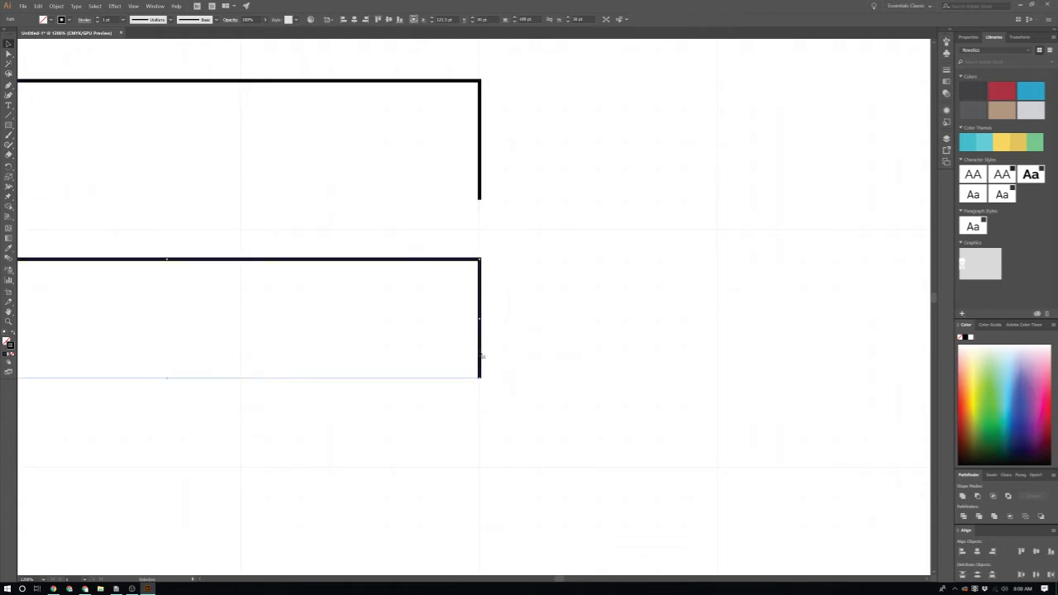
Step: Reflect the lower copy across the horizontal axis via Transform > Reflect
{"action": "right_click", "coordinate": [479, 351]}
{"action": "mouse_move", "coordinate": [529, 465]}
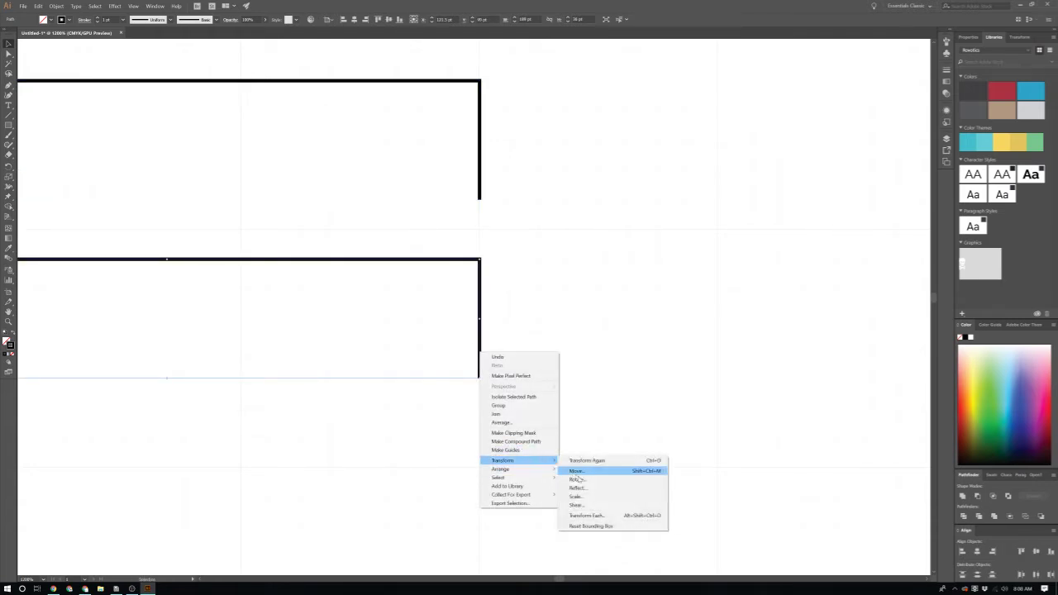
{"action": "left_click", "coordinate": [578, 486]}
{"action": "left_click", "coordinate": [16, 35]}
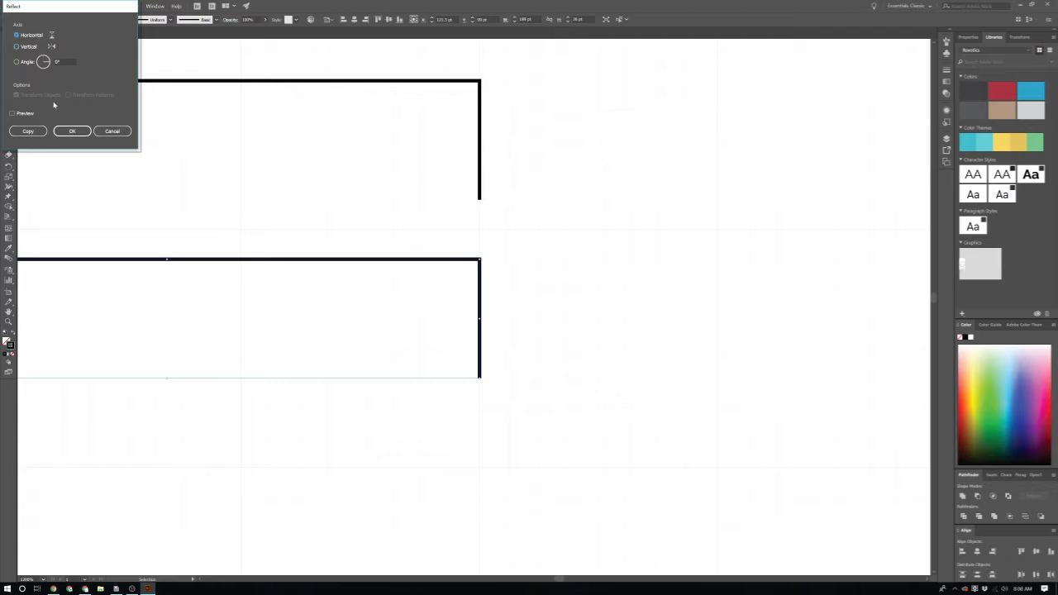
{"action": "left_click", "coordinate": [72, 131]}
Step: Move the flipped copy slightly lower and deselect both frame halves
{"action": "scroll", "coordinate": [189, 254], "scroll_direction": "down", "scroll_amount": 2}
{"action": "scroll", "coordinate": [309, 309], "scroll_direction": "up", "scroll_amount": 1}
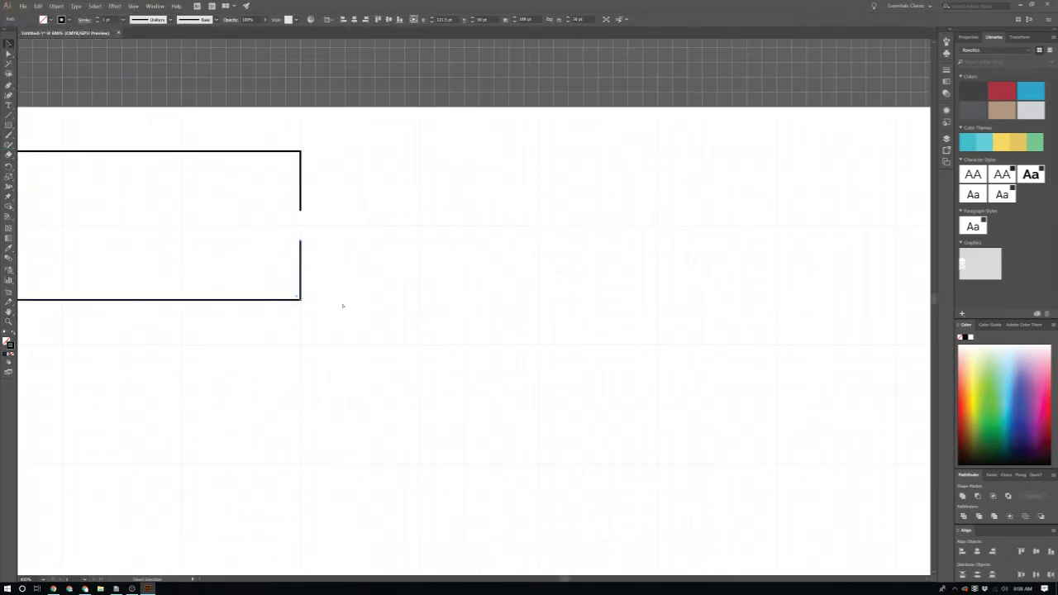
{"action": "scroll", "coordinate": [344, 305], "scroll_direction": "left", "scroll_amount": 2}
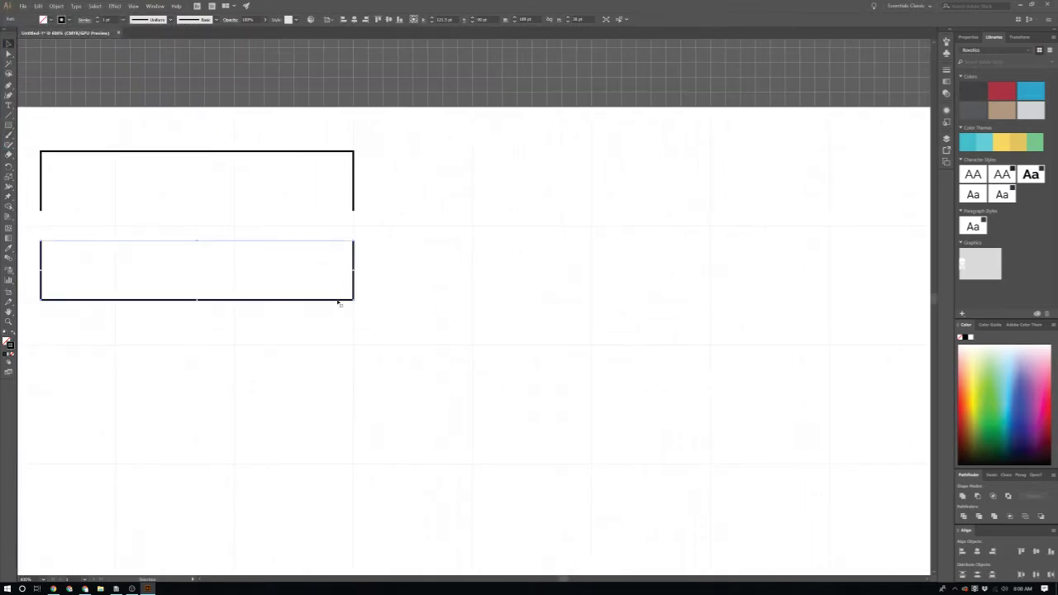
{"action": "left_click_drag", "start_coordinate": [337, 302], "coordinate": [342, 312]}
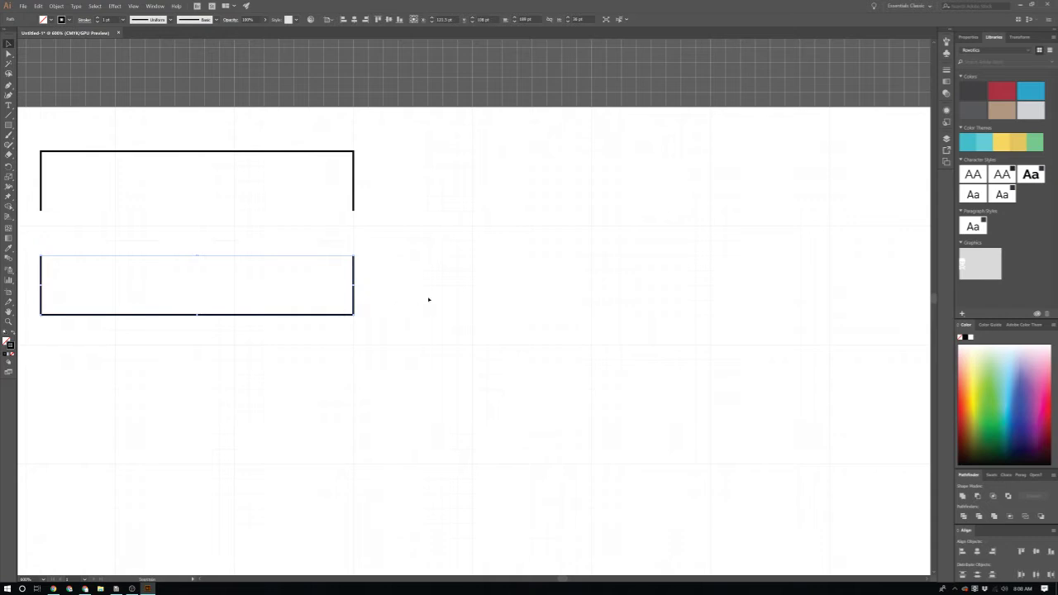
{"action": "left_click", "coordinate": [427, 297]}
{"action": "scroll", "coordinate": [429, 298], "scroll_direction": "left", "scroll_amount": 3}
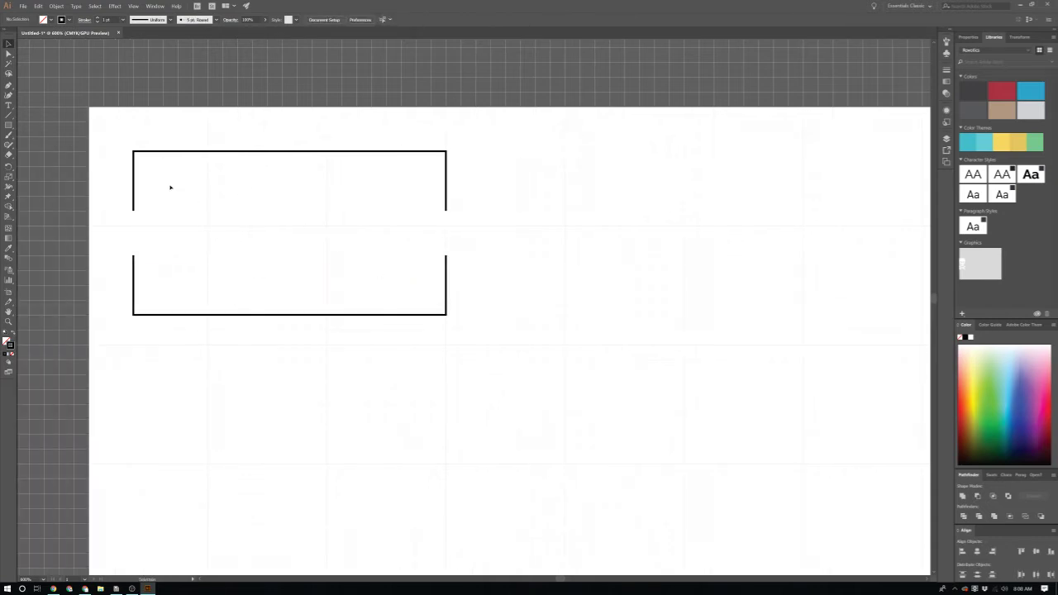
Step: Add the text 'ANA' inside the upper frame
{"action": "key", "text": "t"}
{"action": "left_click", "coordinate": [192, 199]}
{"action": "type", "text": "t"}
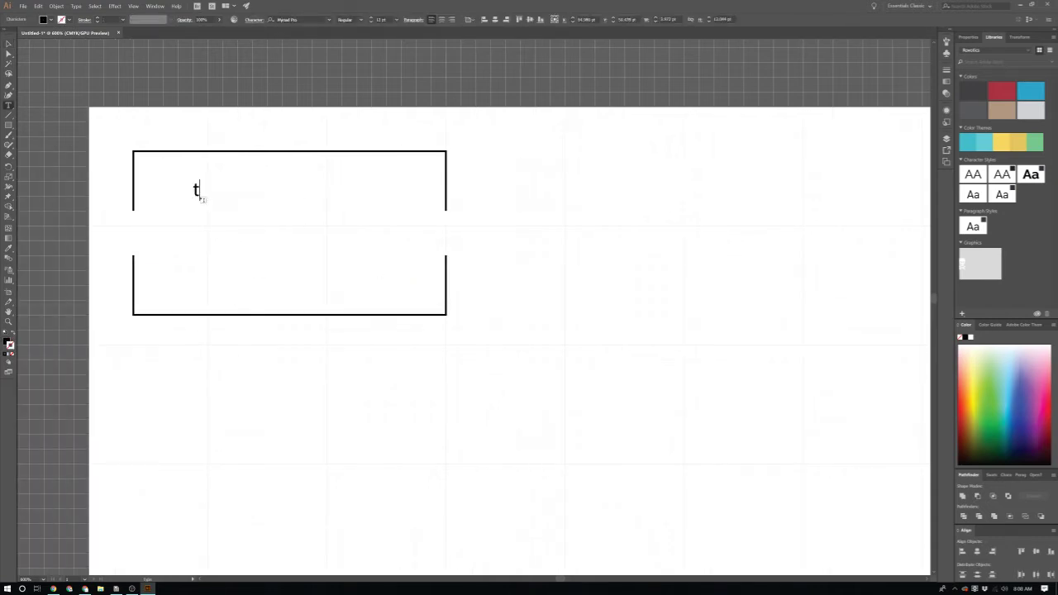
{"action": "key", "text": "BackSpace"}
{"action": "type", "text": "Ana AD"}
{"action": "key", "text": "BackSpace"}
{"action": "key", "text": "BackSpace"}
{"action": "key", "text": "BackSpace"}
{"action": "key", "text": "BackSpace"}
{"action": "key", "text": "BackSpace"}
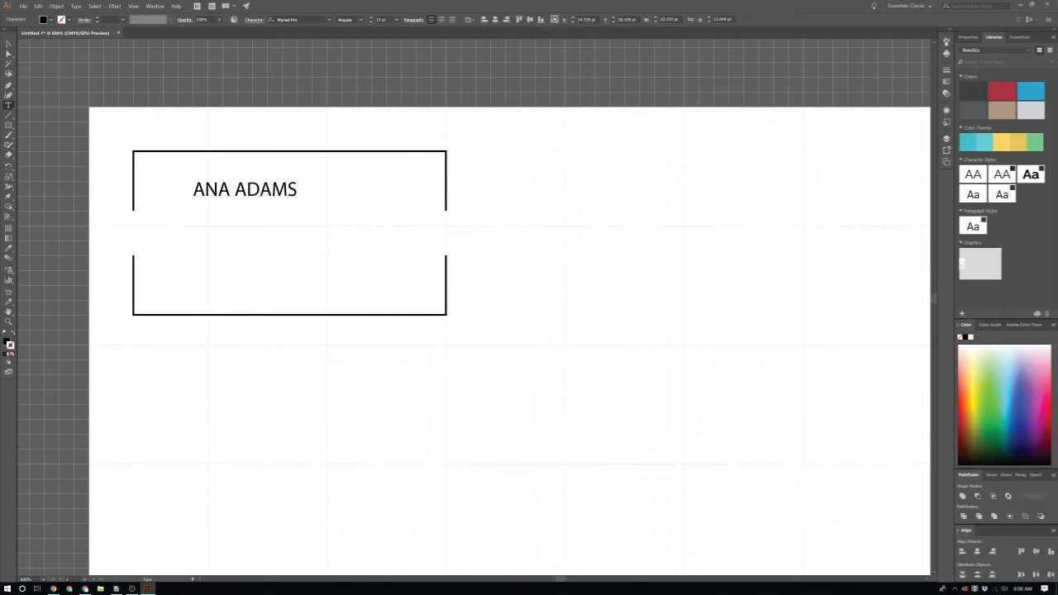
{"action": "key", "text": "ctrl+shift+Left"}
{"action": "type", "text": "--"}
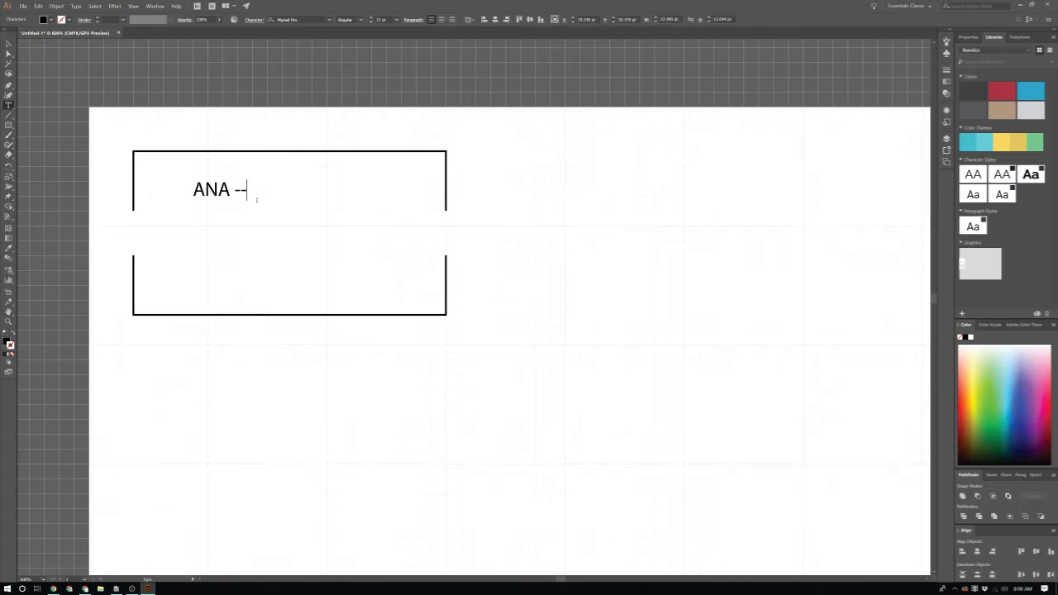
{"action": "key", "text": "BackSpace"}
{"action": "key", "text": "BackSpace"}
{"action": "key", "text": "BackSpace"}
{"action": "key", "text": "Escape"}
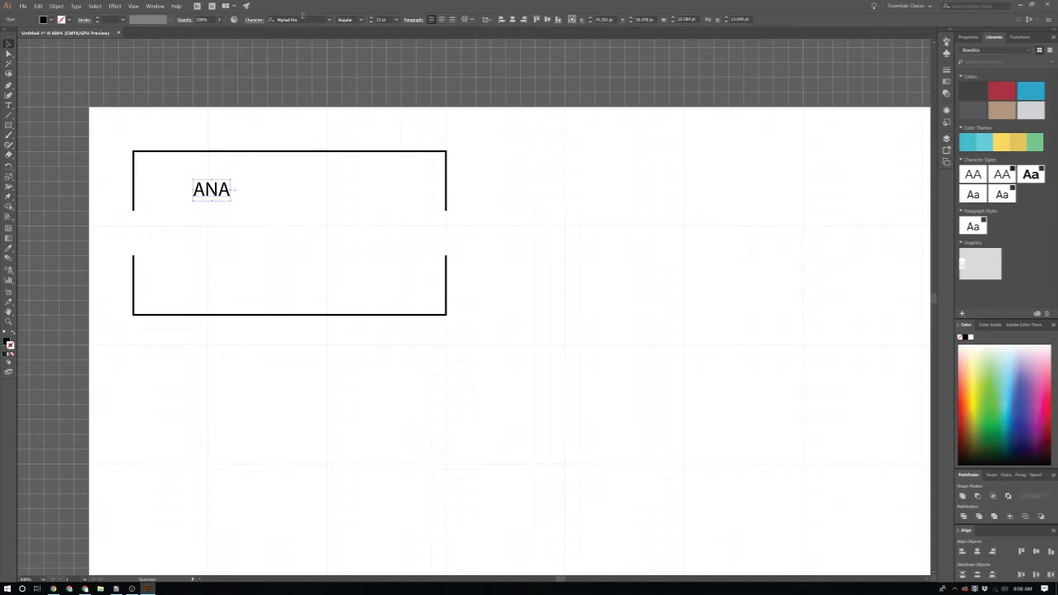
Step: Set ANA in Montserrat SemiBold
{"action": "left_click", "coordinate": [308, 20]}
{"action": "type", "text": "monts"}
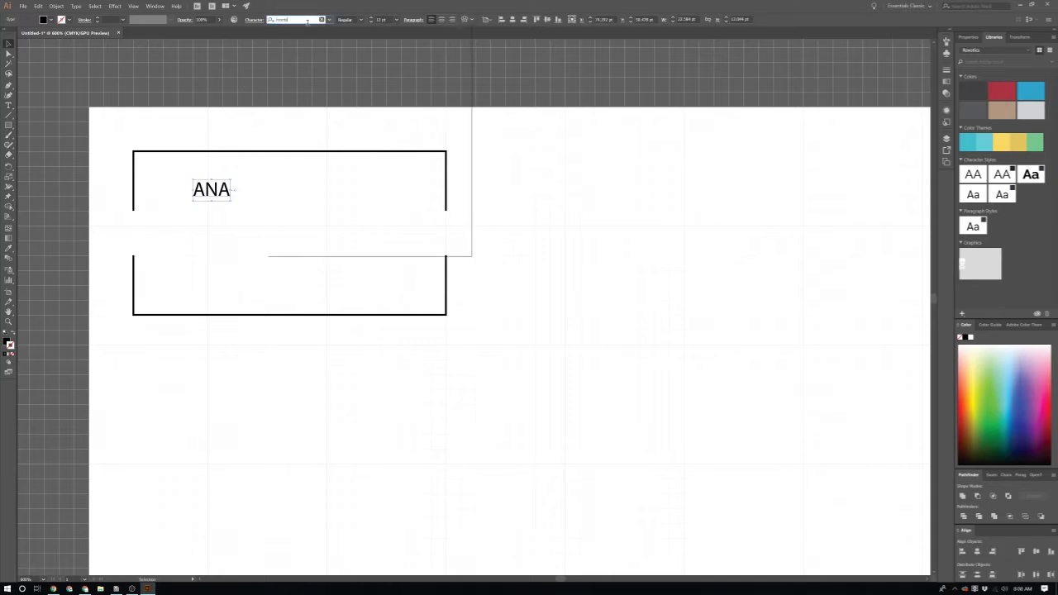
{"action": "key", "text": "Down"}
{"action": "key", "text": "Down"}
{"action": "key", "text": "Down"}
{"action": "key", "text": "Up"}
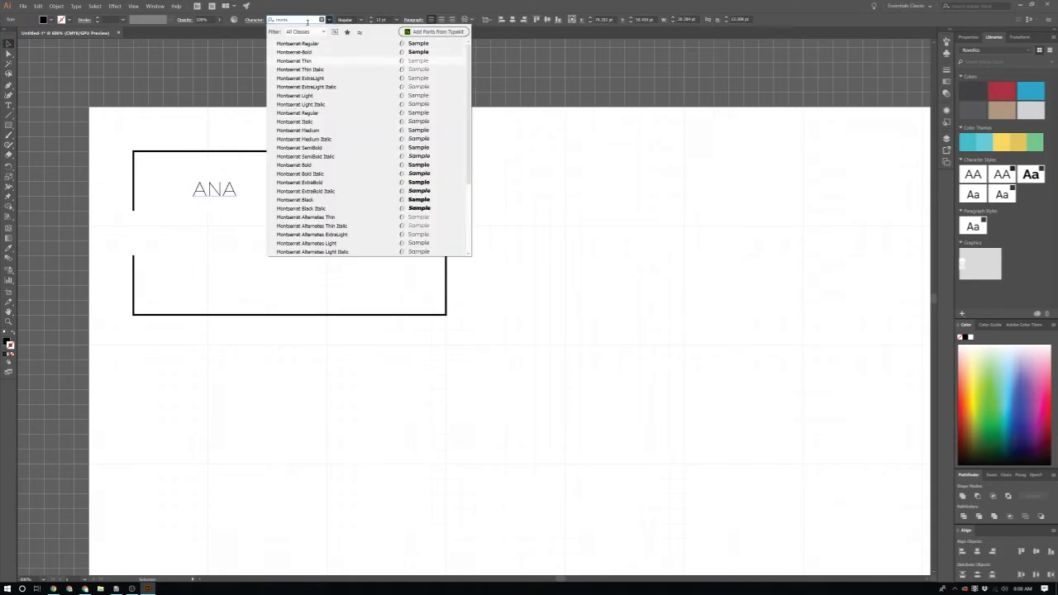
{"action": "key", "text": "Down"}
{"action": "key", "text": "Down"}
{"action": "key", "text": "Down"}
{"action": "key", "text": "Down"}
{"action": "key", "text": "Down"}
{"action": "key", "text": "Down"}
{"action": "key", "text": "Down"}
{"action": "key", "text": "Down"}
{"action": "key", "text": "Down"}
{"action": "key", "text": "Down"}
{"action": "key", "text": "Down"}
{"action": "key", "text": "Down"}
{"action": "key", "text": "Down"}
{"action": "key", "text": "Up"}
{"action": "key", "text": "Up"}
{"action": "key", "text": "Up"}
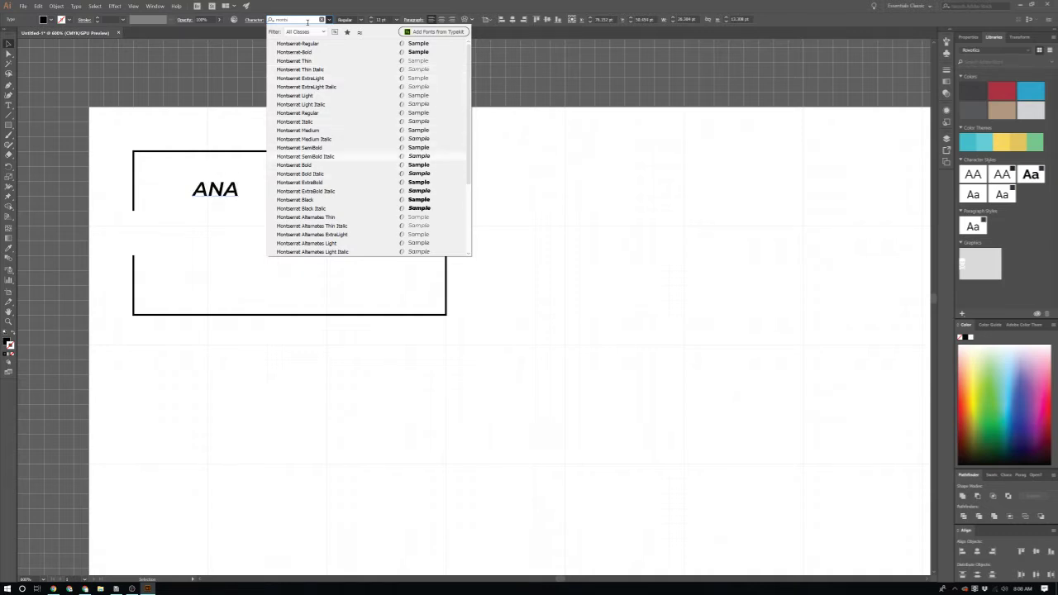
{"action": "key", "text": "Return"}
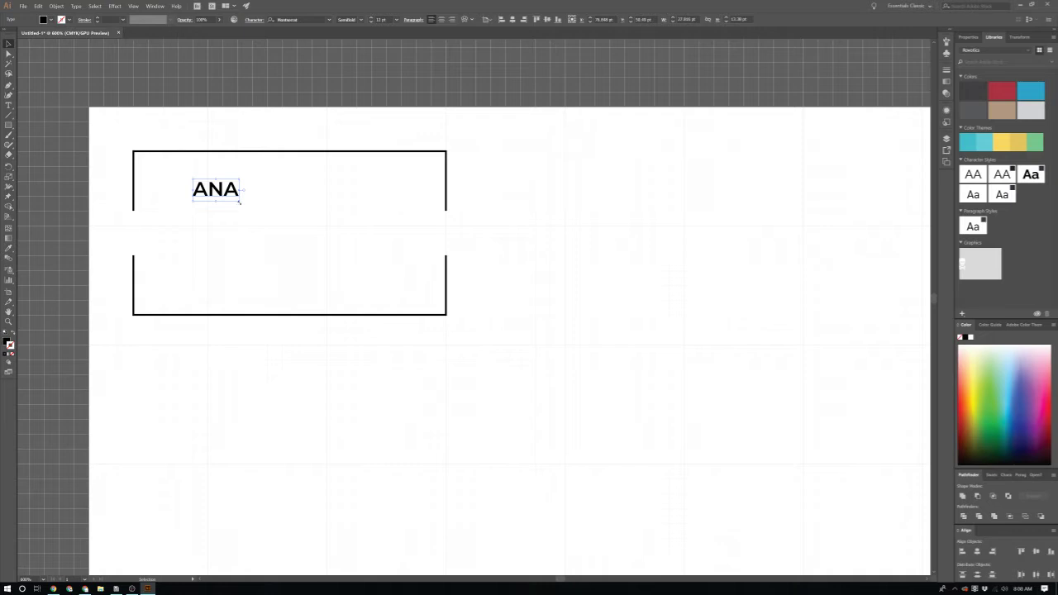
Step: Enlarge ANA to about 34.6 pt and add a duplicate below reading 'ADAMS'
{"action": "left_click_drag", "start_coordinate": [240, 201], "coordinate": [250, 283]}
{"action": "key", "text": "t"}
{"action": "double_click", "coordinate": [250, 282]}
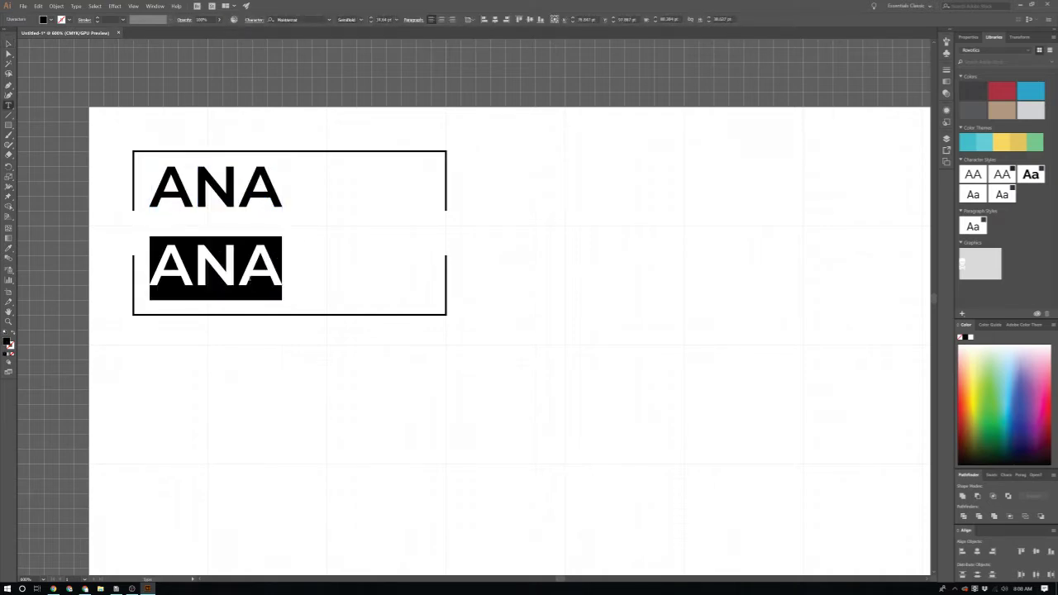
{"action": "type", "text": "ADAMS"}
{"action": "key", "text": "Escape"}
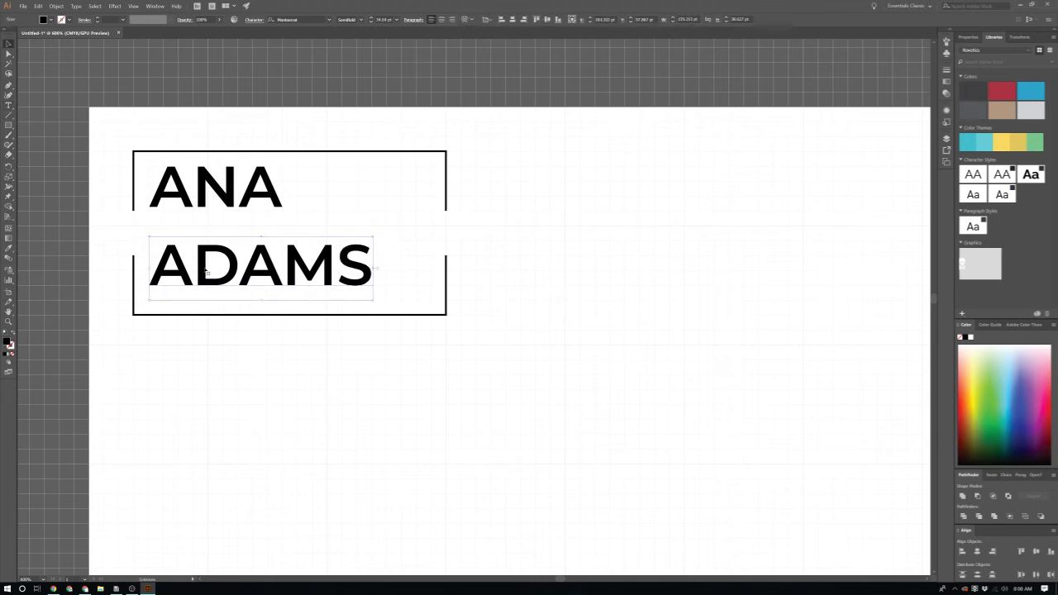
{"action": "scroll", "coordinate": [404, 444], "scroll_direction": "left", "scroll_amount": 3}
{"action": "left_click", "coordinate": [402, 445]}
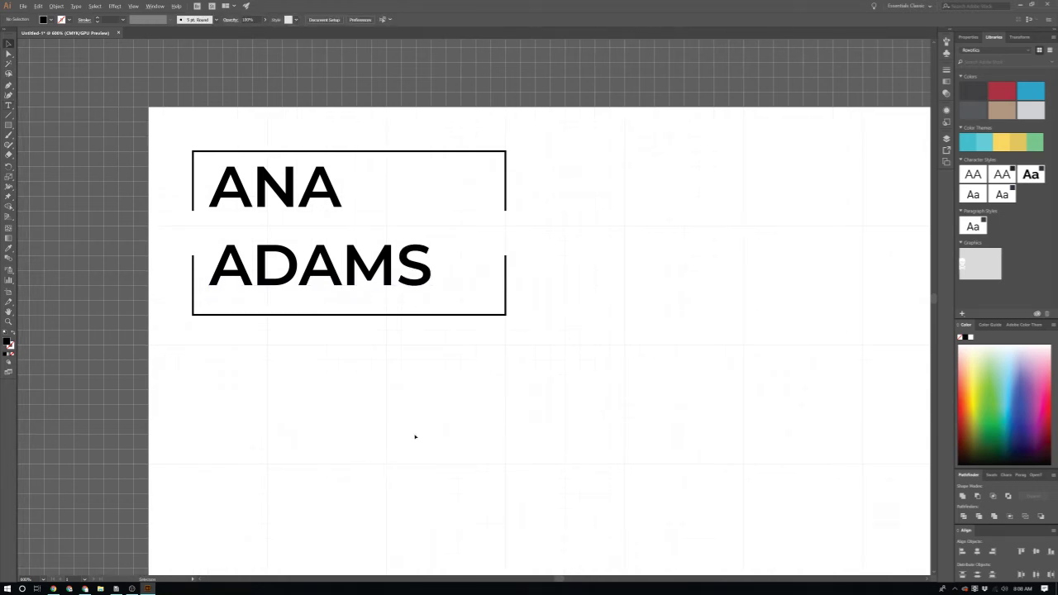
Step: Cut the box's bottom edge on the left with the Scissors tool
{"action": "scroll", "coordinate": [413, 431], "scroll_direction": "up", "scroll_amount": 2}
{"action": "scroll", "coordinate": [372, 333], "scroll_direction": "up", "scroll_amount": 1}
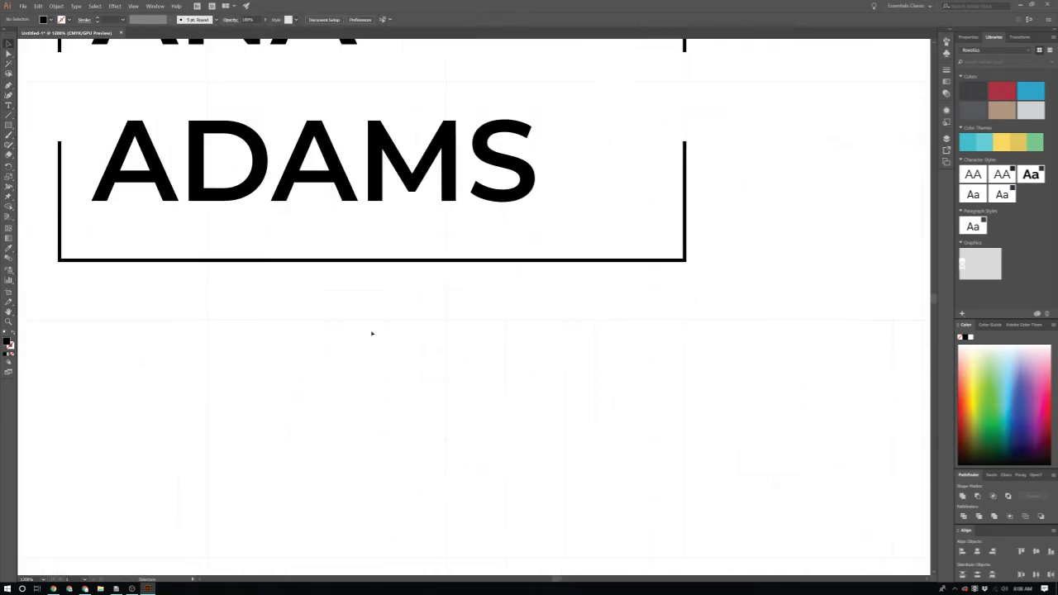
{"action": "key", "text": "c"}
{"action": "left_click", "coordinate": [148, 263]}
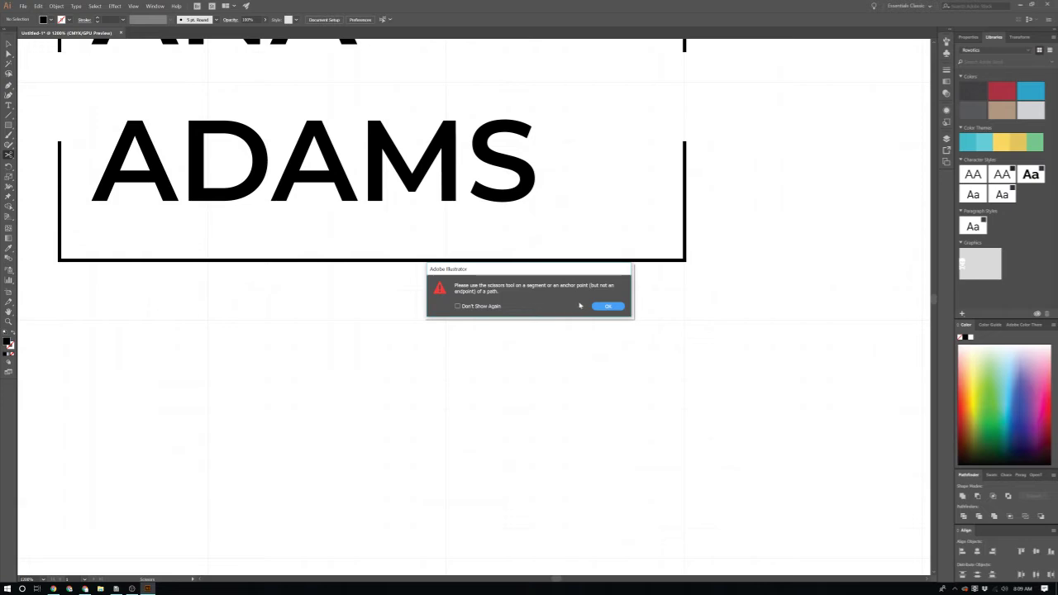
{"action": "left_click", "coordinate": [608, 309]}
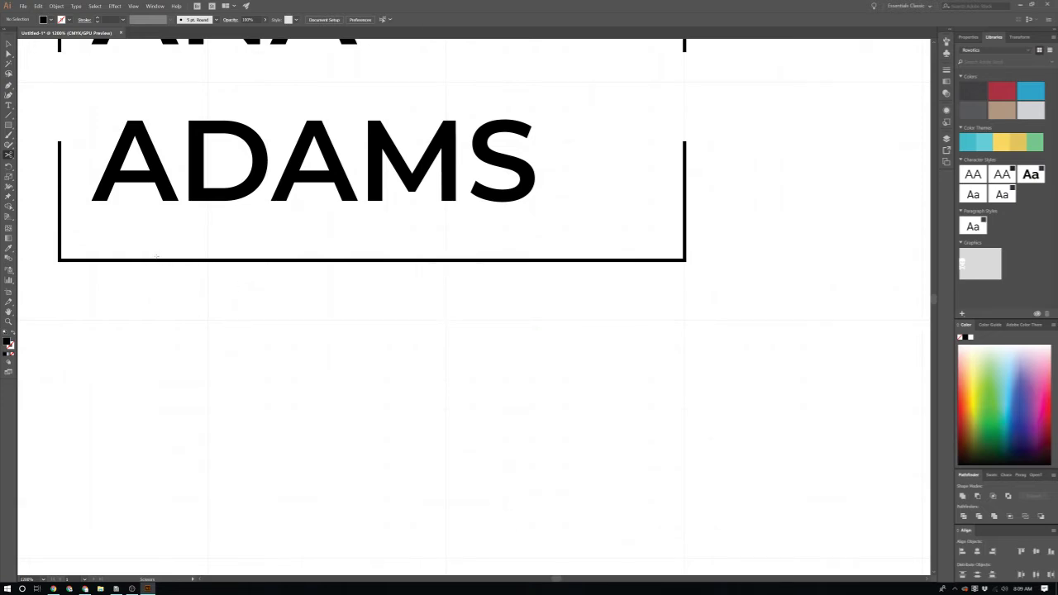
{"action": "left_click", "coordinate": [150, 261]}
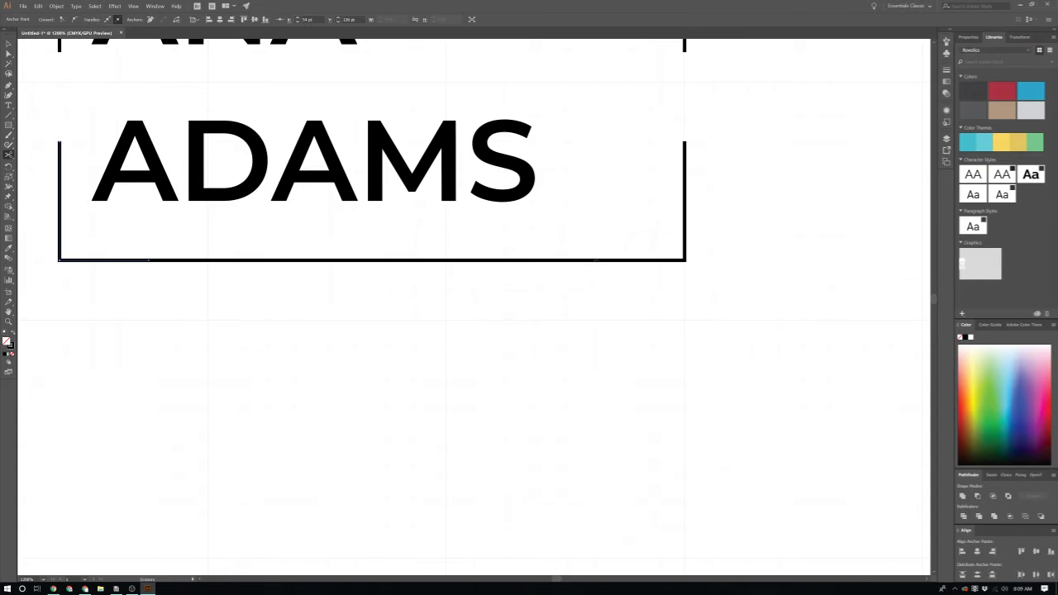
Step: Cut the bottom edge on the right, zooming in after repeated warnings
{"action": "left_click", "coordinate": [607, 284]}
{"action": "left_click", "coordinate": [607, 306]}
{"action": "scroll", "coordinate": [584, 262], "scroll_direction": "up", "scroll_amount": 4}
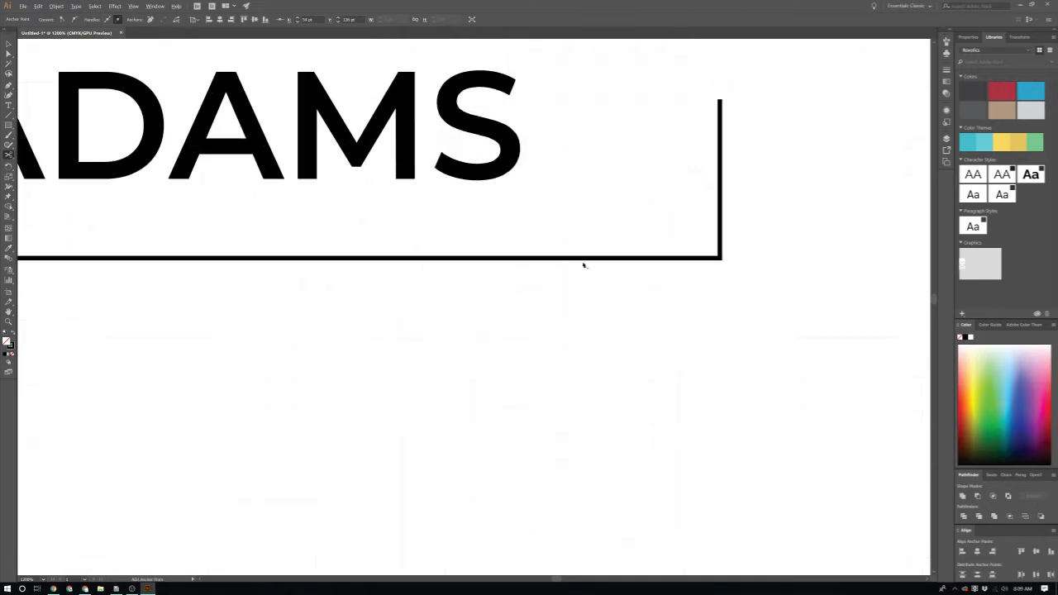
{"action": "left_click", "coordinate": [608, 259]}
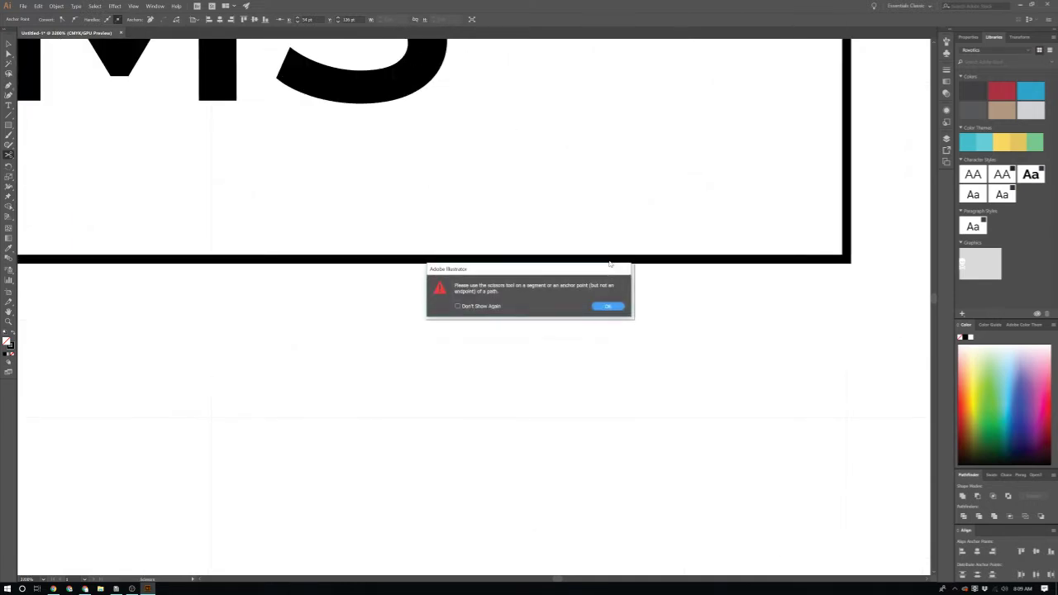
{"action": "left_click", "coordinate": [608, 307]}
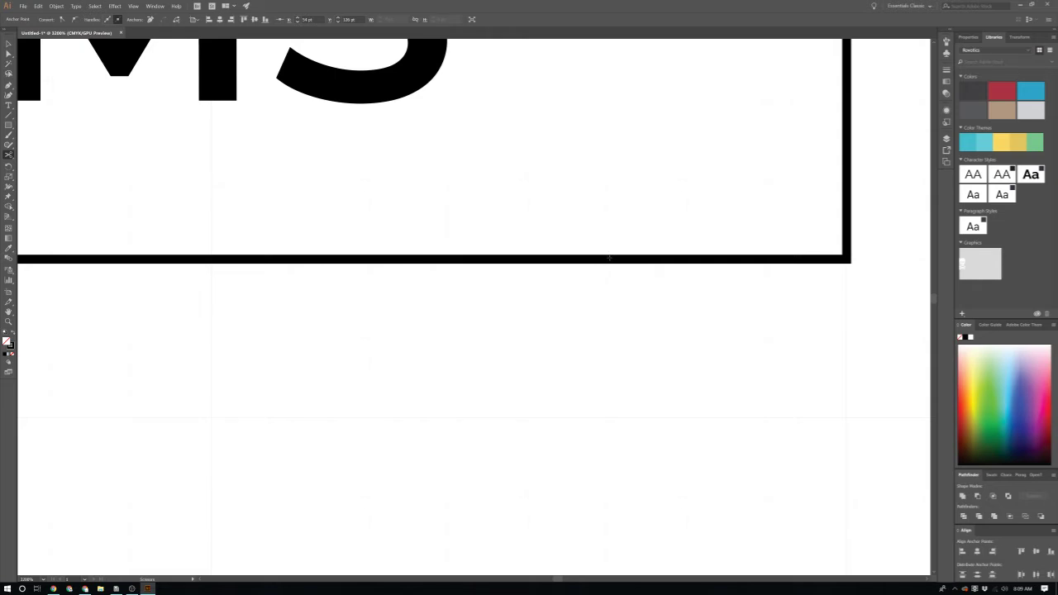
{"action": "left_click", "coordinate": [609, 257]}
{"action": "left_click", "coordinate": [608, 307]}
{"action": "key", "text": "v"}
{"action": "key", "text": "c"}
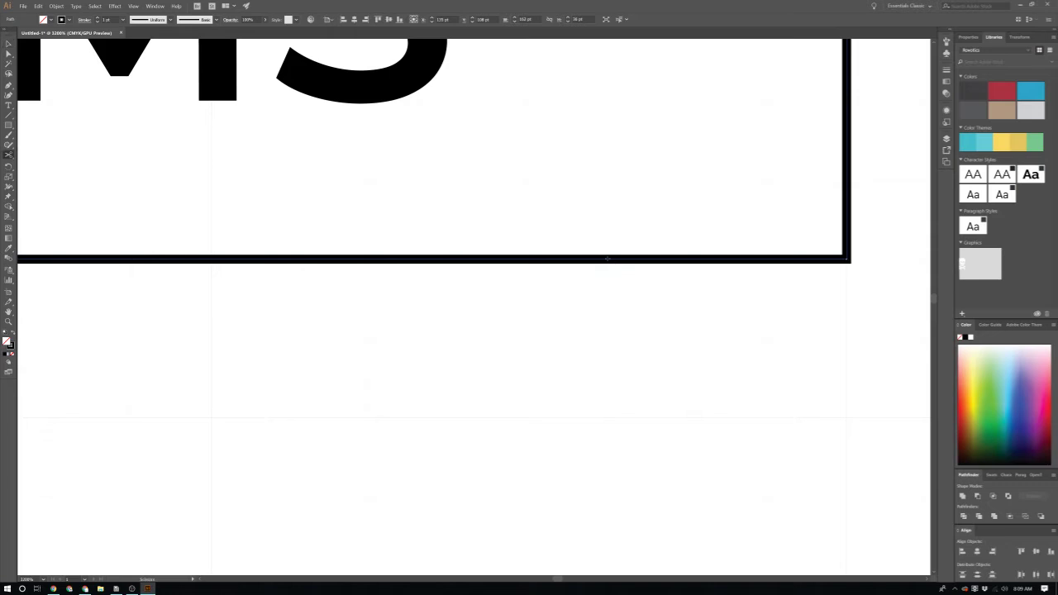
{"action": "left_click", "coordinate": [608, 258]}
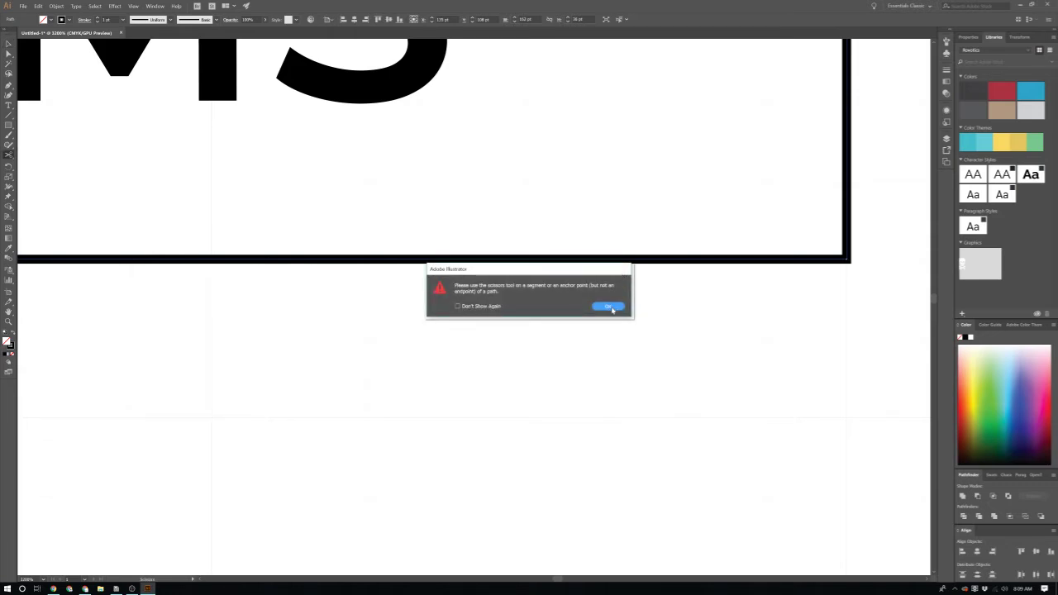
{"action": "left_click", "coordinate": [609, 307]}
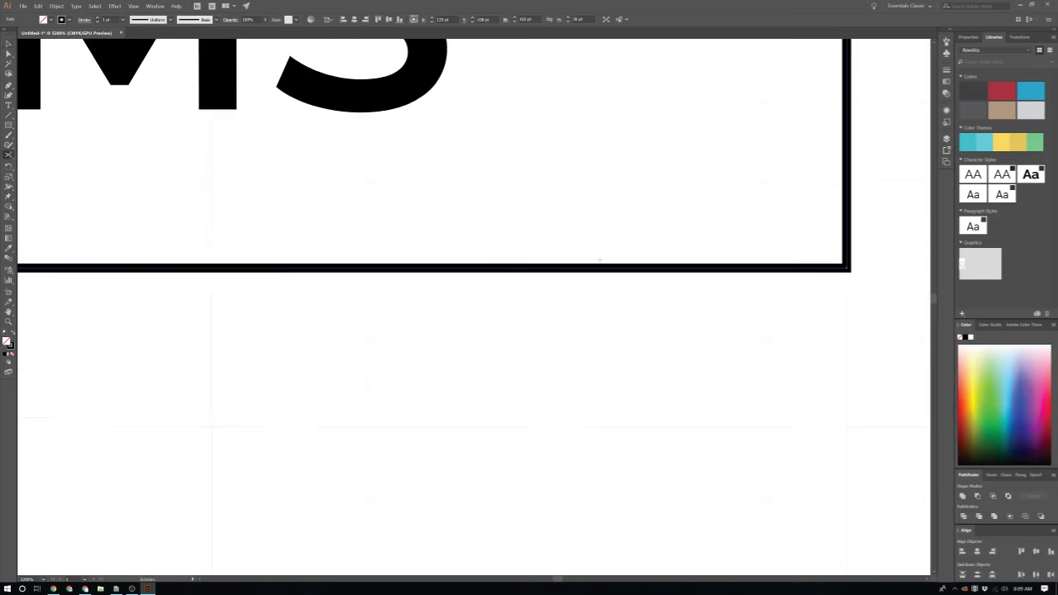
{"action": "key", "text": "ctrl+plus"}
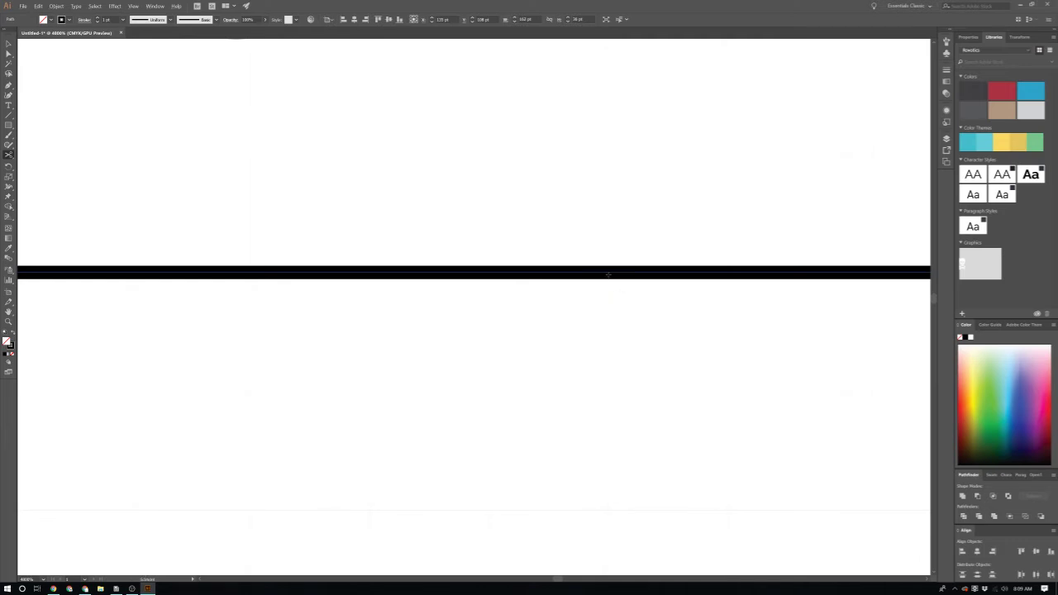
{"action": "left_click", "coordinate": [607, 272]}
Step: Delete the cut-out middle piece of the bottom edge
{"action": "scroll", "coordinate": [609, 284], "scroll_direction": "down", "scroll_amount": 6}
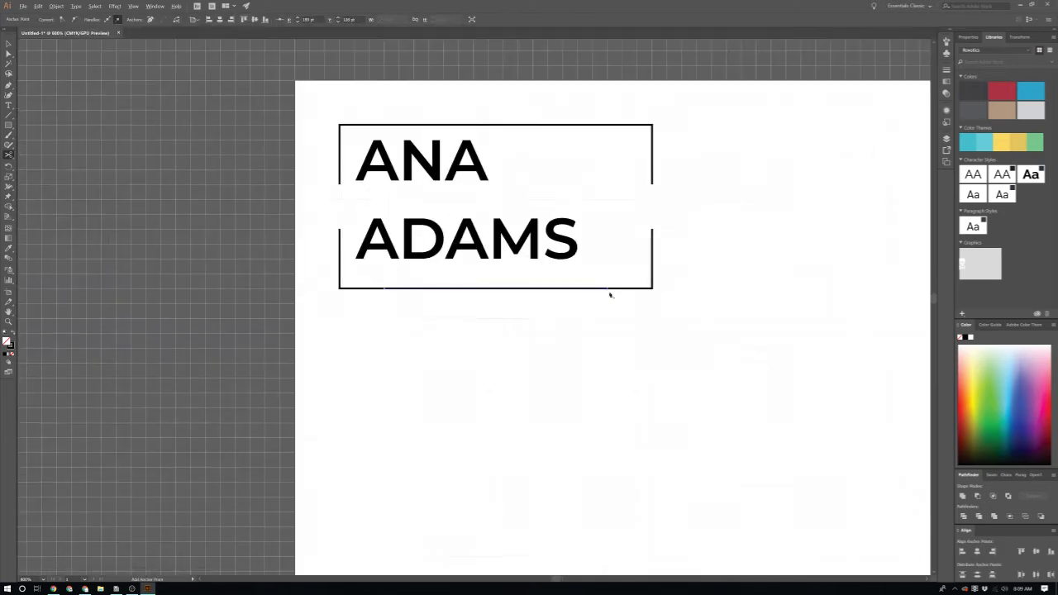
{"action": "scroll", "coordinate": [567, 296], "scroll_direction": "up", "scroll_amount": 1}
{"action": "key", "text": "v"}
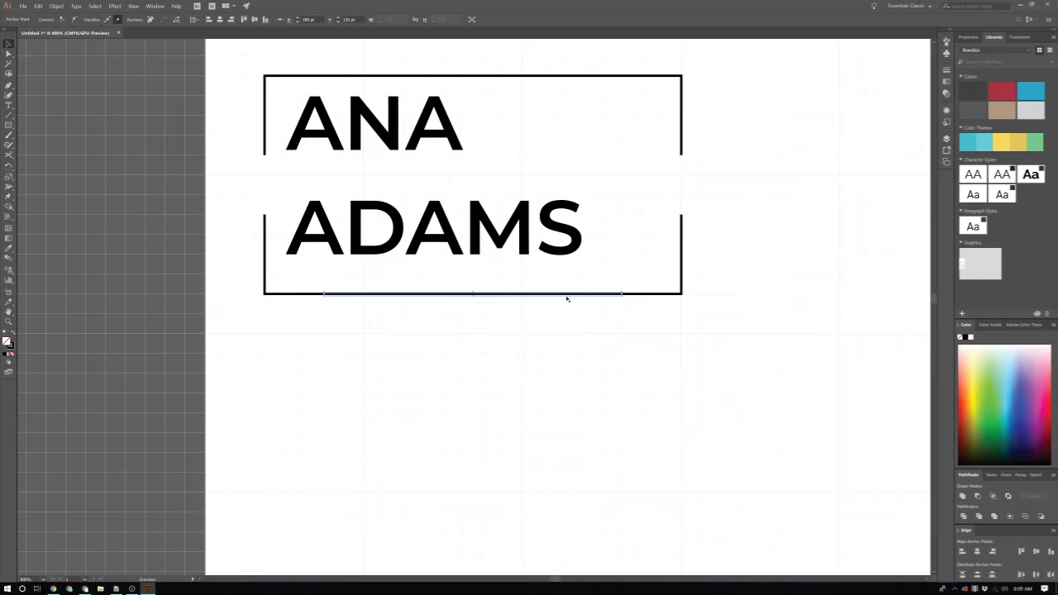
{"action": "key", "text": "Delete"}
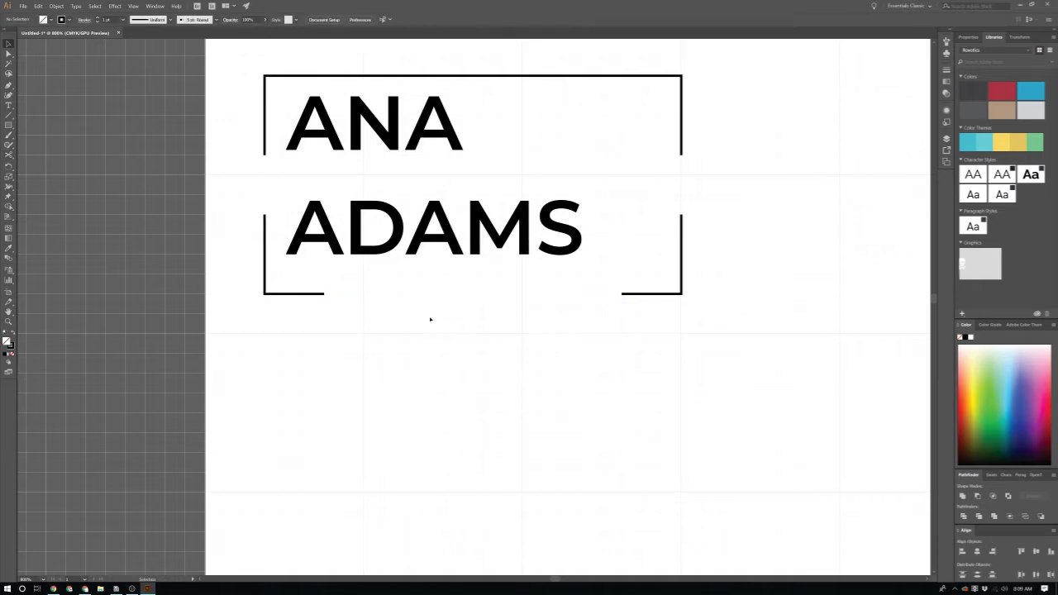
Step: Add a 'Graphic Designer' line below ADAMS in Bell MT Italic
{"action": "key", "text": "t"}
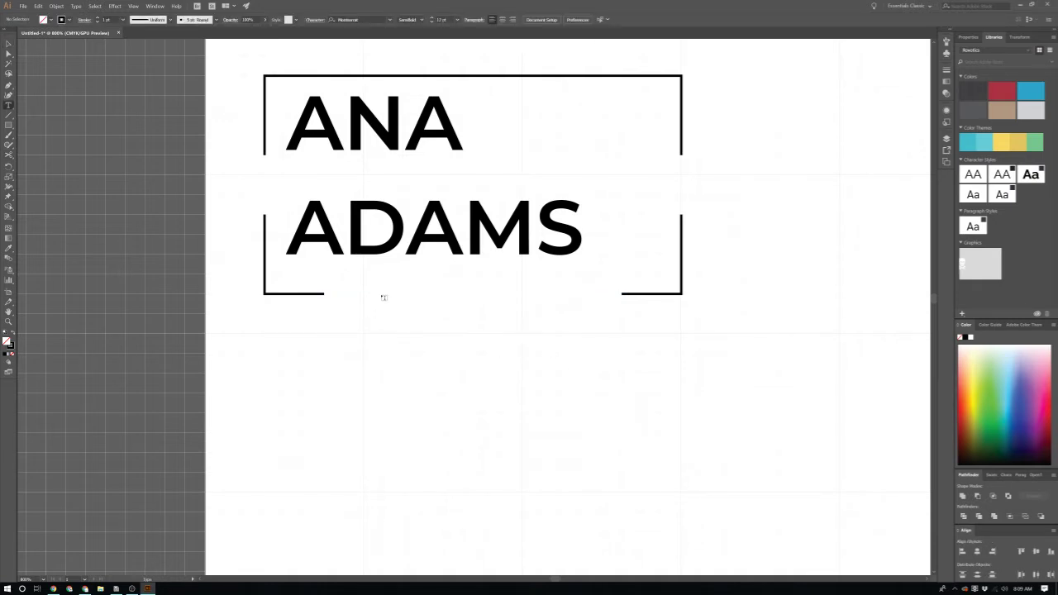
{"action": "left_click", "coordinate": [384, 296]}
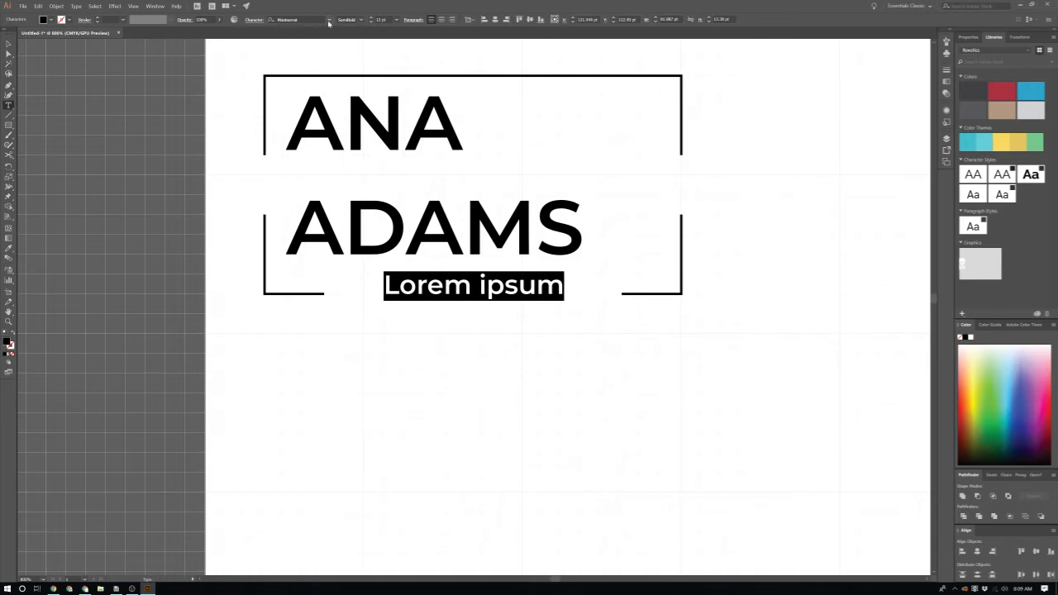
{"action": "left_click", "coordinate": [318, 18]}
{"action": "scroll", "coordinate": [338, 136], "scroll_direction": "down", "scroll_amount": 7}
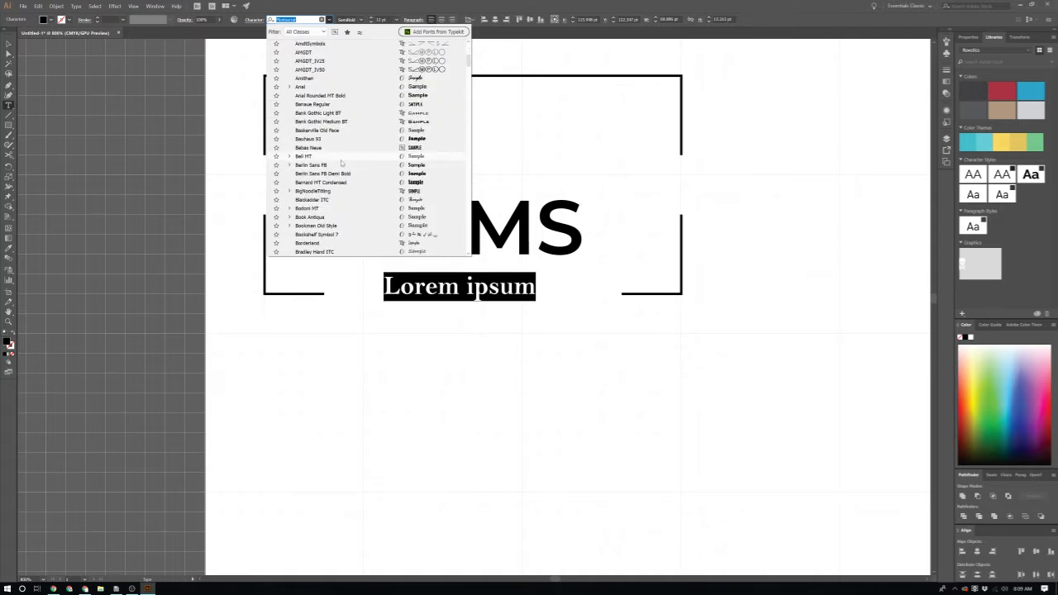
{"action": "left_click", "coordinate": [341, 157]}
{"action": "left_click", "coordinate": [360, 19]}
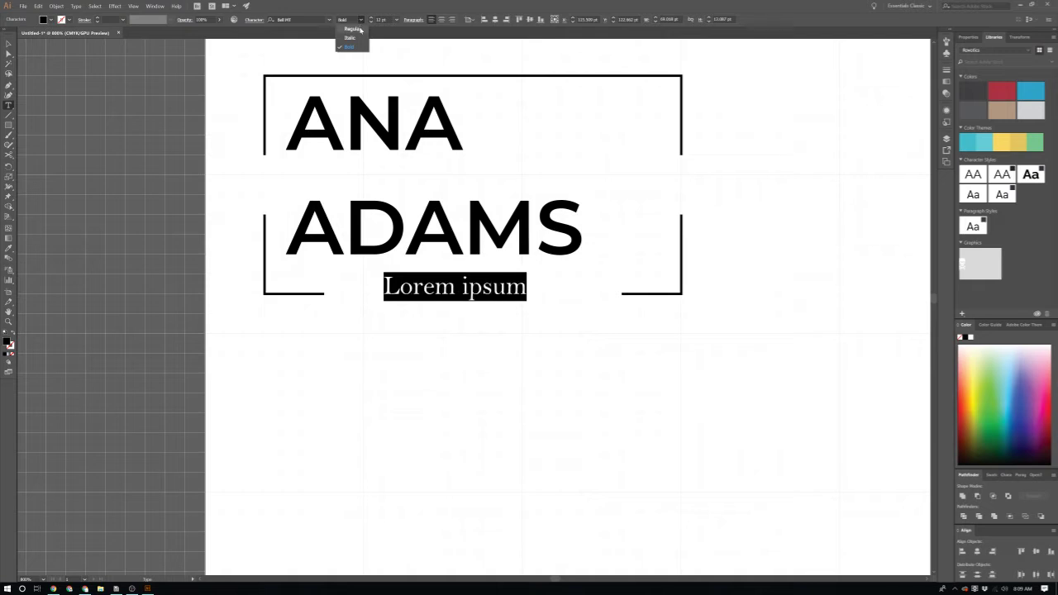
{"action": "left_click", "coordinate": [352, 37]}
{"action": "key", "text": "ctrl+shift+Left"}
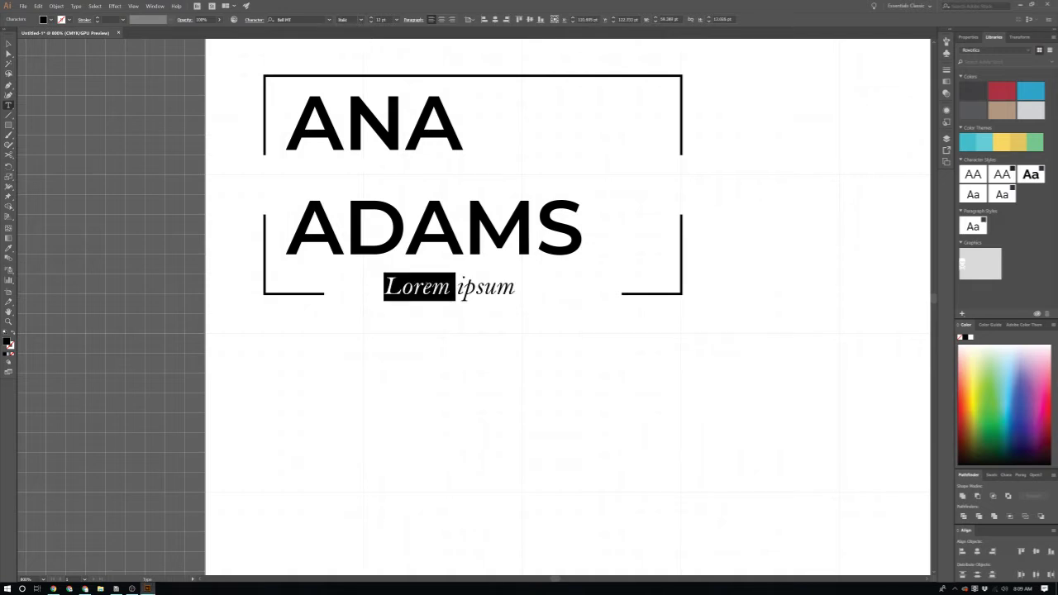
{"action": "key", "text": "ctrl+shift+Right"}
{"action": "type", "text": "Graphic Designer"}
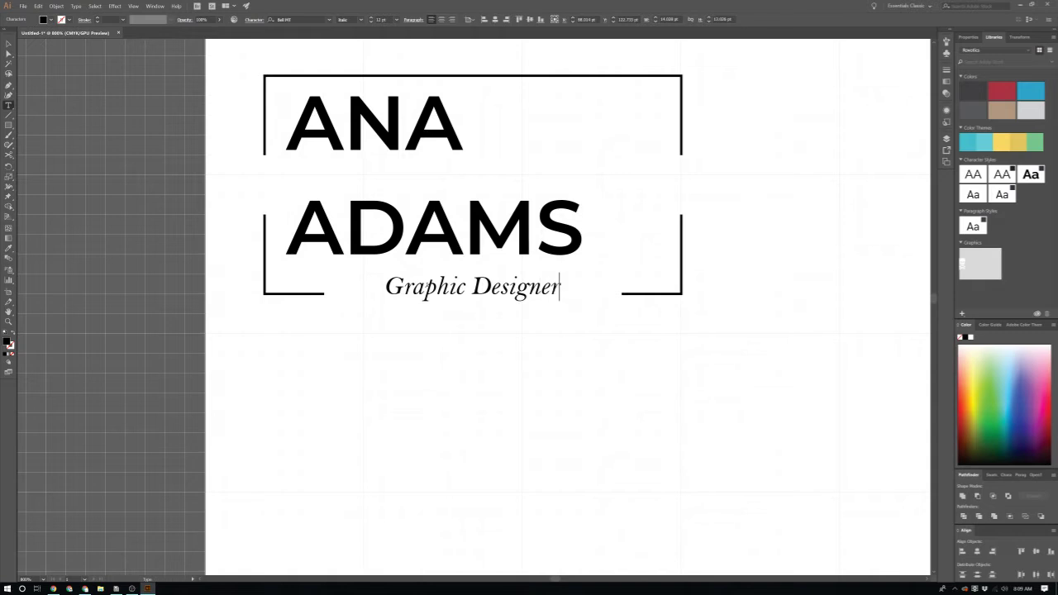
{"action": "key", "text": "Escape"}
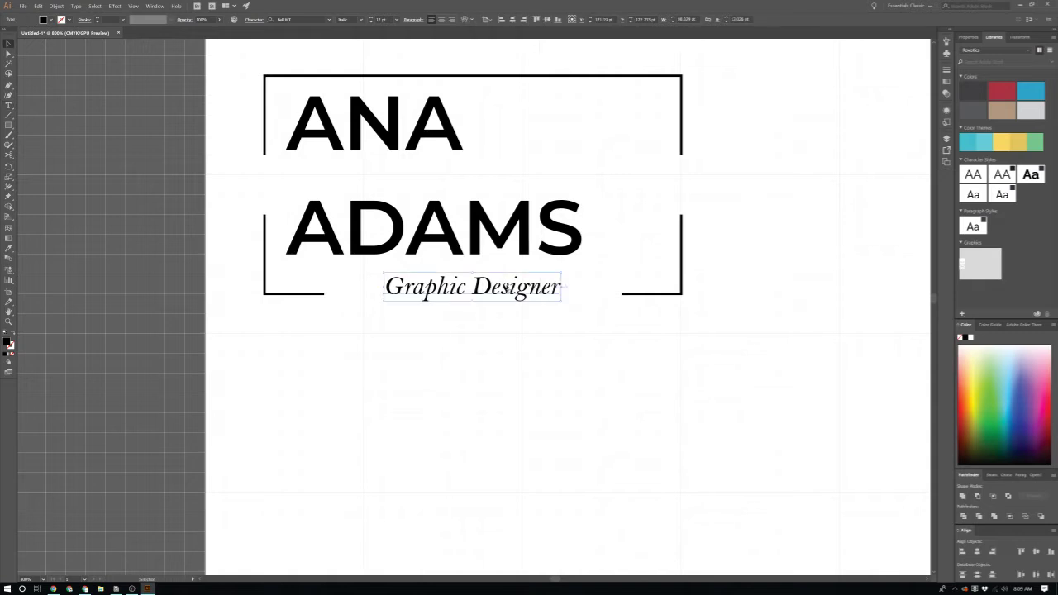
Step: Nudge 'Graphic Designer' slightly lower under ADAMS and deselect it
{"action": "mouse_move", "coordinate": [510, 303]}
{"action": "left_mouse_down"}
{"action": "mouse_move", "coordinate": [510, 319]}
{"action": "mouse_move", "coordinate": [507, 303]}
{"action": "left_mouse_up"}
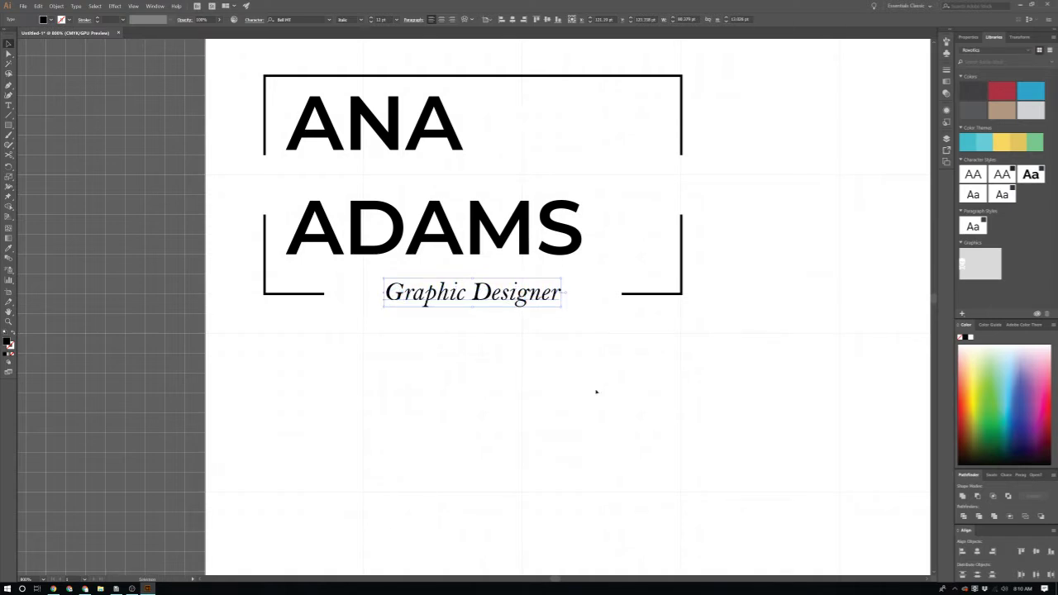
{"action": "left_click", "coordinate": [581, 406]}
{"action": "scroll", "coordinate": [549, 440], "scroll_direction": "down", "scroll_amount": 2}
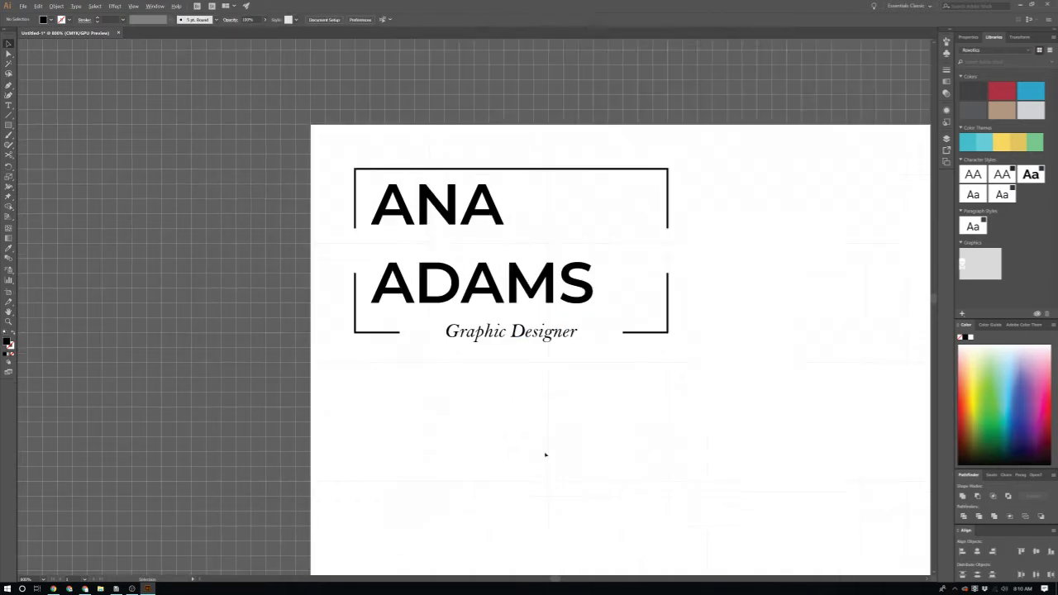
{"action": "scroll", "coordinate": [542, 505], "scroll_direction": "down", "scroll_amount": 2}
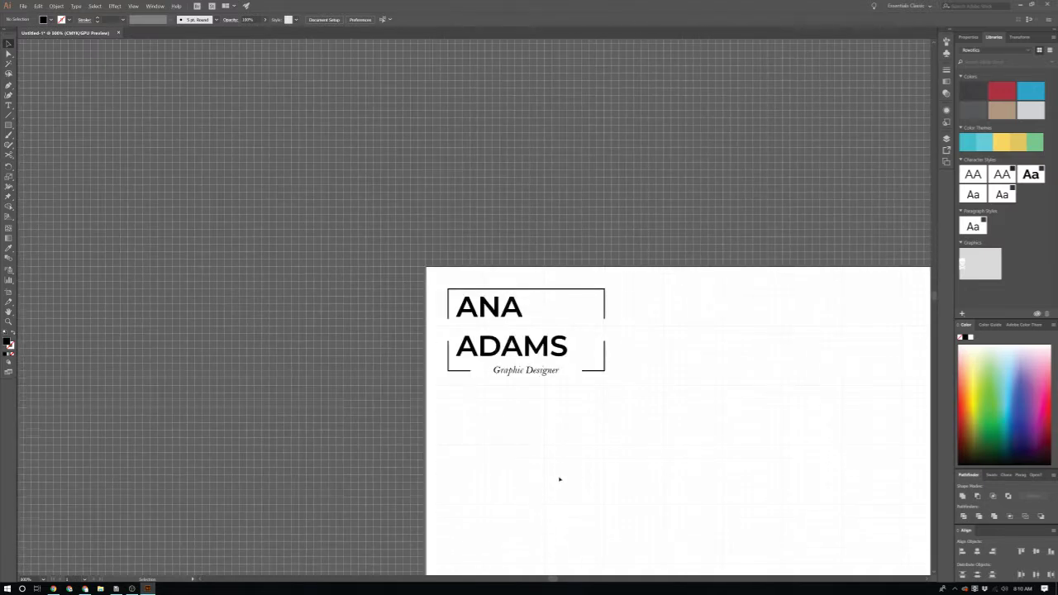
{"action": "scroll", "coordinate": [559, 480], "scroll_direction": "down", "scroll_amount": 4}
{"action": "scroll", "coordinate": [591, 464], "scroll_direction": "down", "scroll_amount": 1}
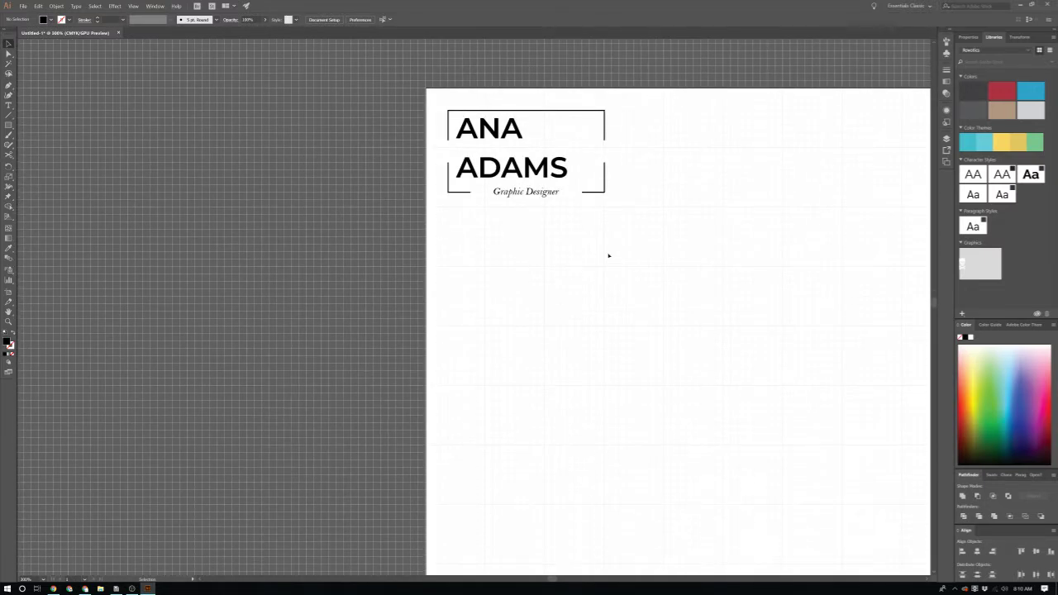
{"action": "scroll", "coordinate": [647, 147], "scroll_direction": "down", "scroll_amount": 3}
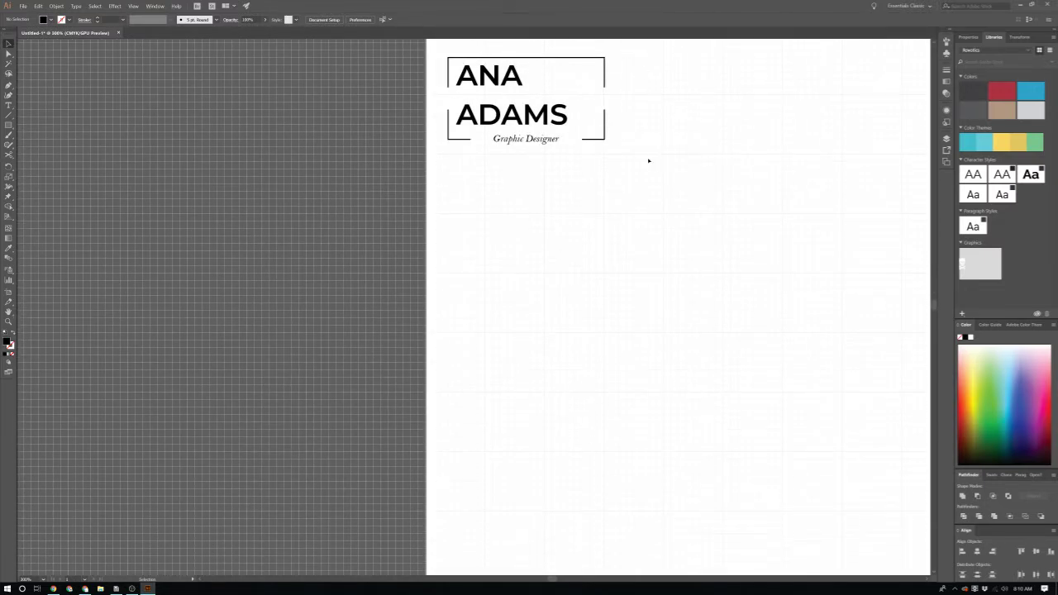
Step: Draw a tall rectangle over the left side of the page
{"action": "key", "text": "b"}
{"action": "key", "text": "m"}
{"action": "left_click_drag", "start_coordinate": [662, 93], "coordinate": [426, 550]}
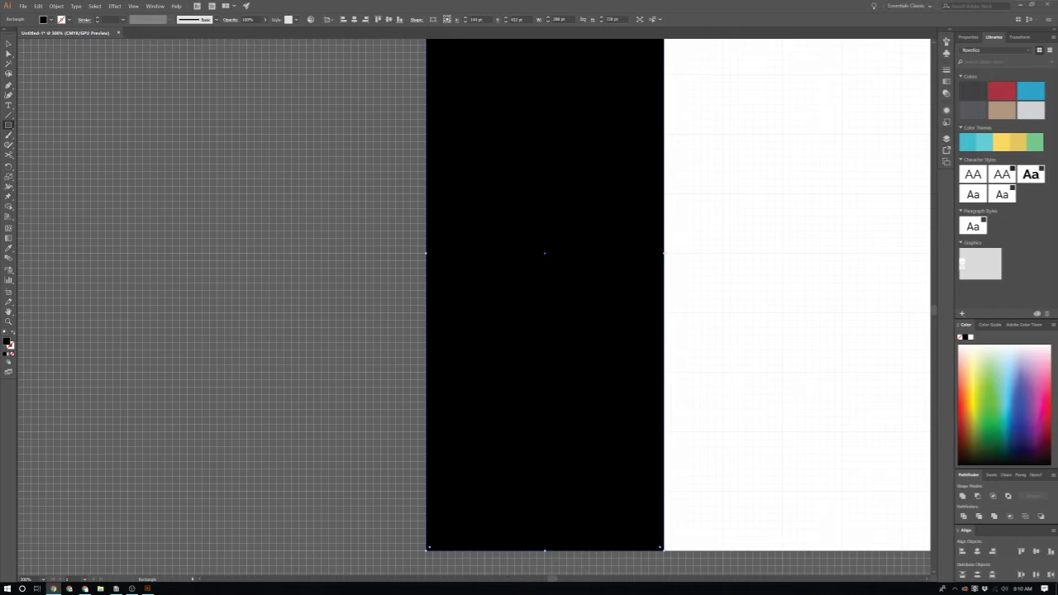
{"action": "scroll", "coordinate": [696, 316], "scroll_direction": "up", "scroll_amount": 5}
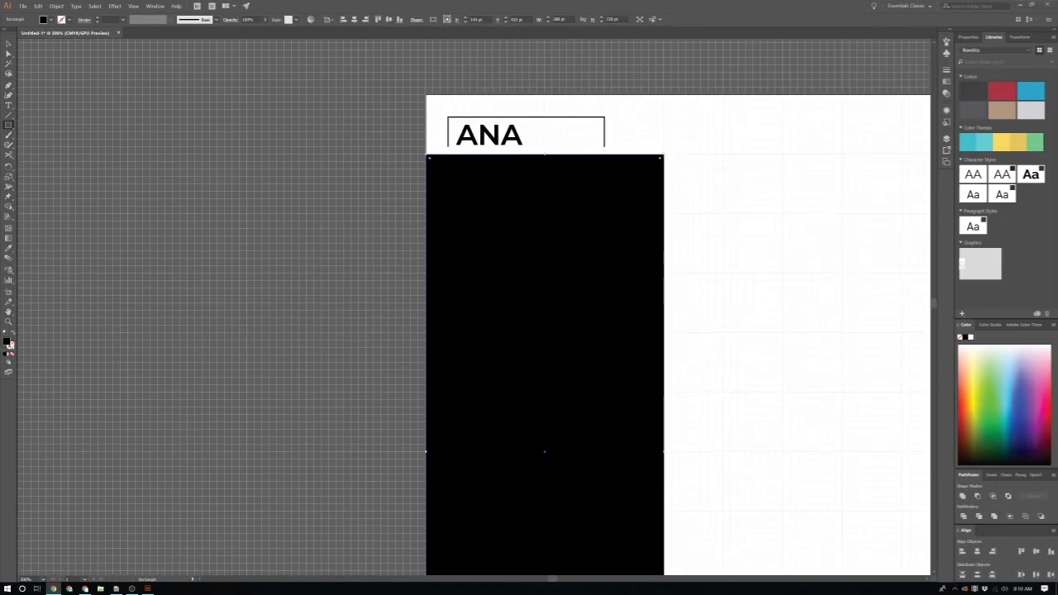
Step: Fill the rectangle with a soft beige and send it behind the header text
{"action": "double_click", "coordinate": [8, 341]}
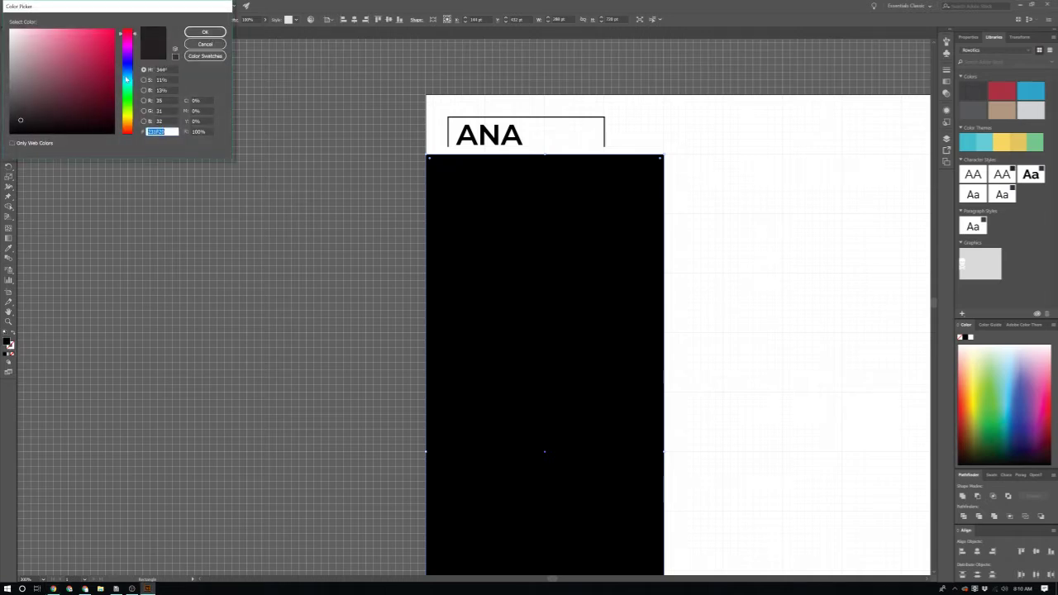
{"action": "left_click_drag", "start_coordinate": [126, 79], "coordinate": [126, 118]}
{"action": "left_click", "coordinate": [25, 45]}
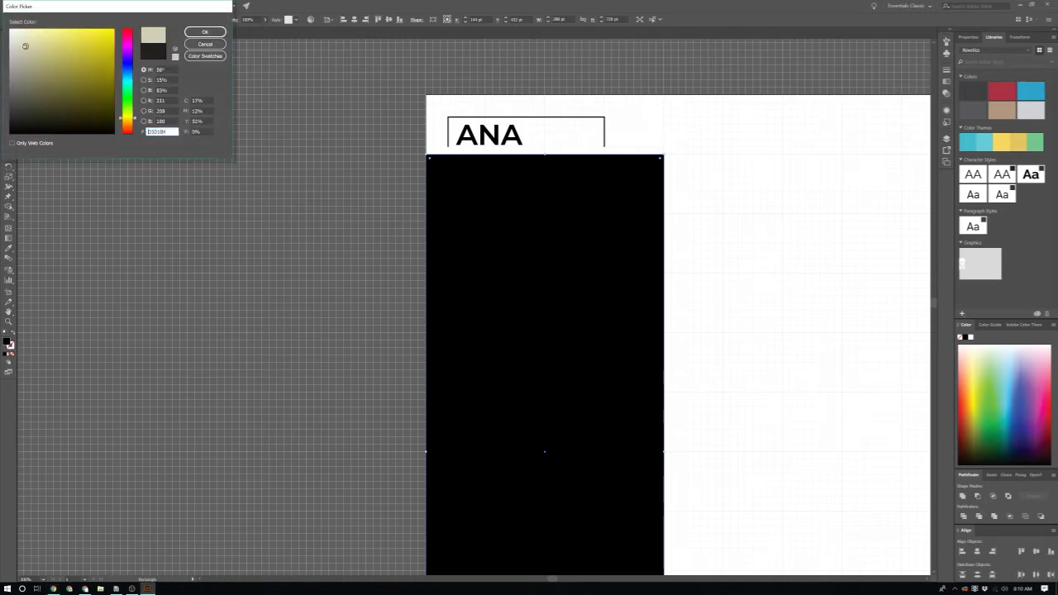
{"action": "left_click_drag", "start_coordinate": [25, 46], "coordinate": [30, 34]}
{"action": "left_click", "coordinate": [126, 121]}
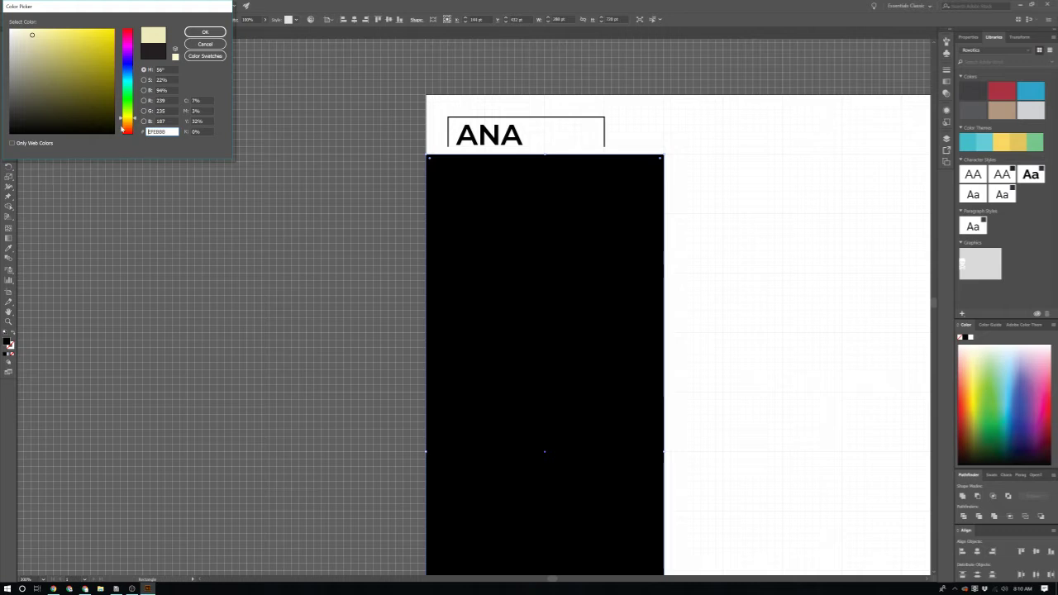
{"action": "left_click_drag", "start_coordinate": [31, 34], "coordinate": [22, 39]}
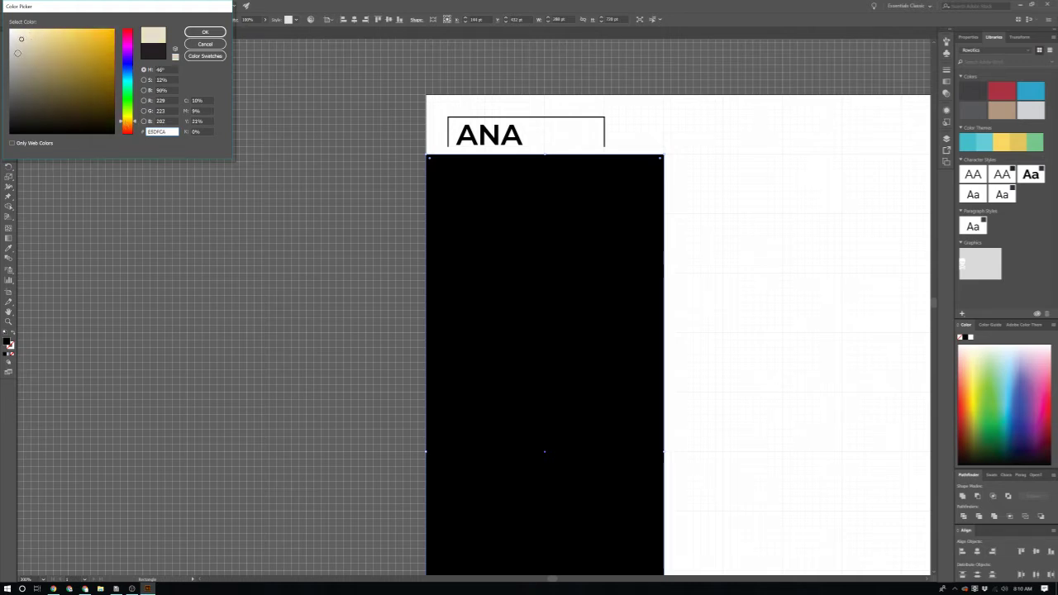
{"action": "left_click", "coordinate": [205, 31]}
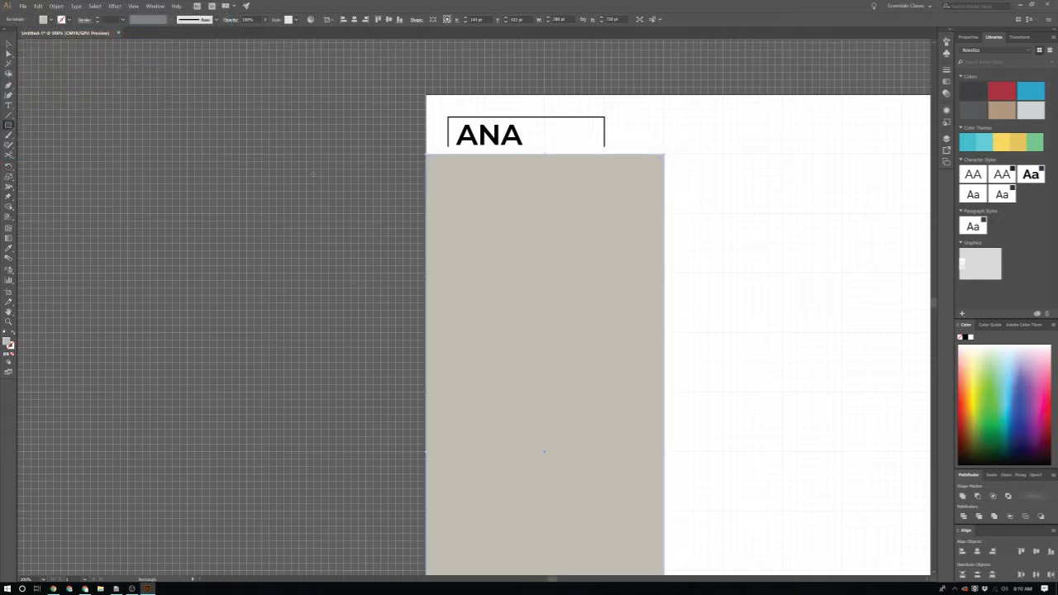
{"action": "key", "text": "ctrl+shift+bracketleft"}
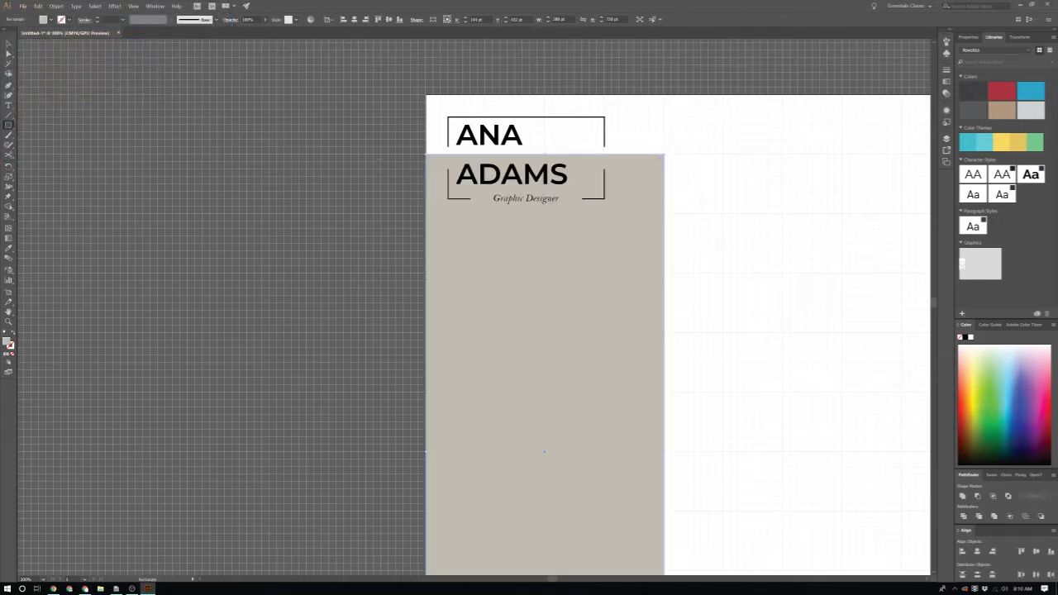
Step: Change the rectangle's fill to a lighter beige
{"action": "double_click", "coordinate": [8, 342]}
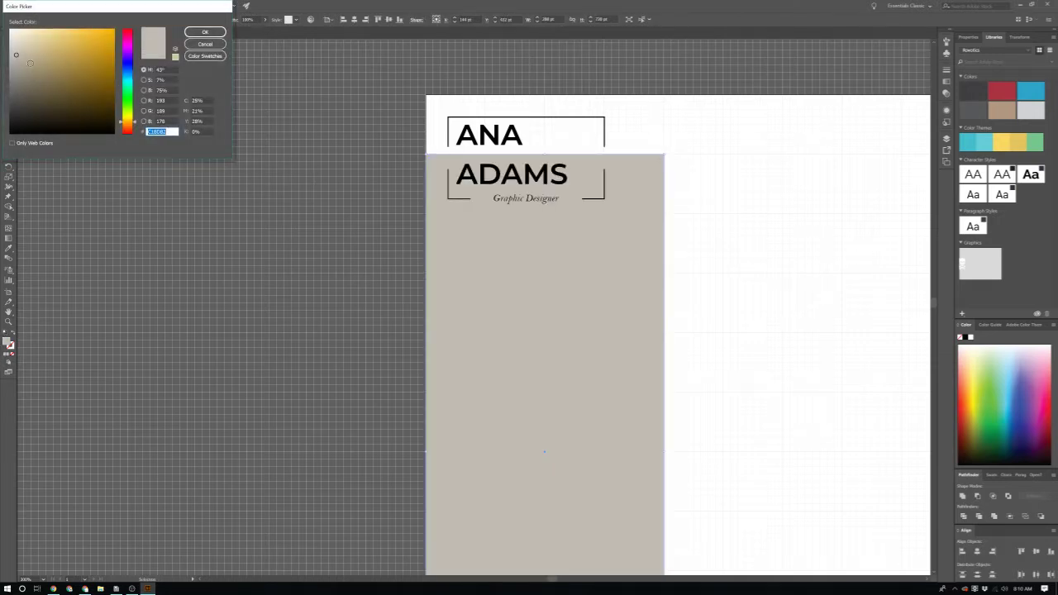
{"action": "left_click", "coordinate": [17, 43]}
{"action": "left_click", "coordinate": [205, 31]}
{"action": "scroll", "coordinate": [306, 321], "scroll_direction": "down", "scroll_amount": 2}
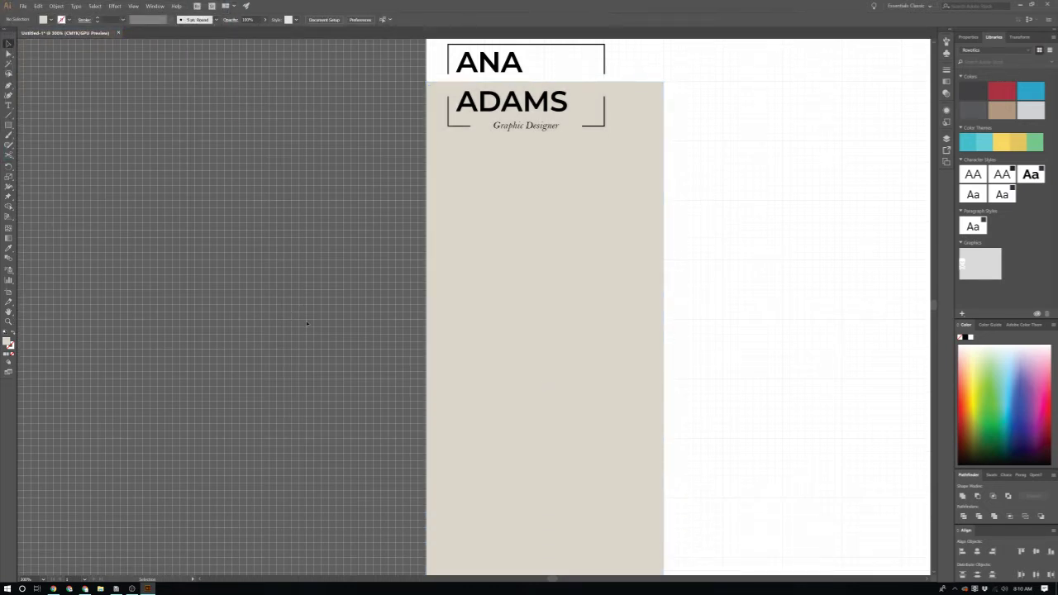
{"action": "scroll", "coordinate": [306, 323], "scroll_direction": "right", "scroll_amount": 1}
{"action": "scroll", "coordinate": [306, 323], "scroll_direction": "up", "scroll_amount": 3}
{"action": "scroll", "coordinate": [387, 328], "scroll_direction": "up", "scroll_amount": 1}
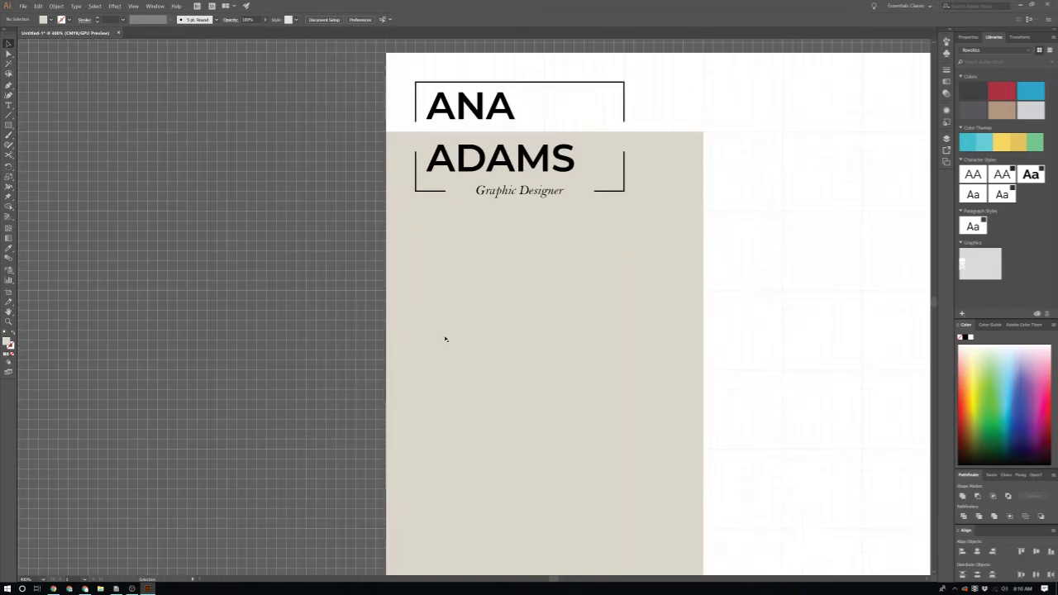
{"action": "scroll", "coordinate": [444, 339], "scroll_direction": "up", "scroll_amount": 1}
{"action": "scroll", "coordinate": [466, 361], "scroll_direction": "down", "scroll_amount": 1}
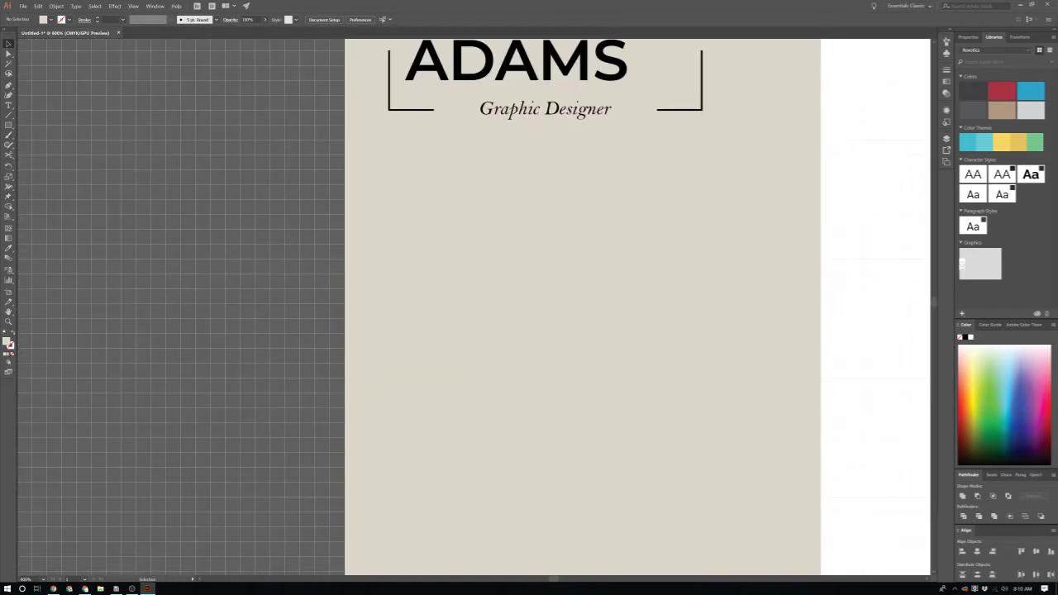
{"action": "scroll", "coordinate": [797, 278], "scroll_direction": "down", "scroll_amount": 1}
{"action": "scroll", "coordinate": [779, 276], "scroll_direction": "right", "scroll_amount": 1}
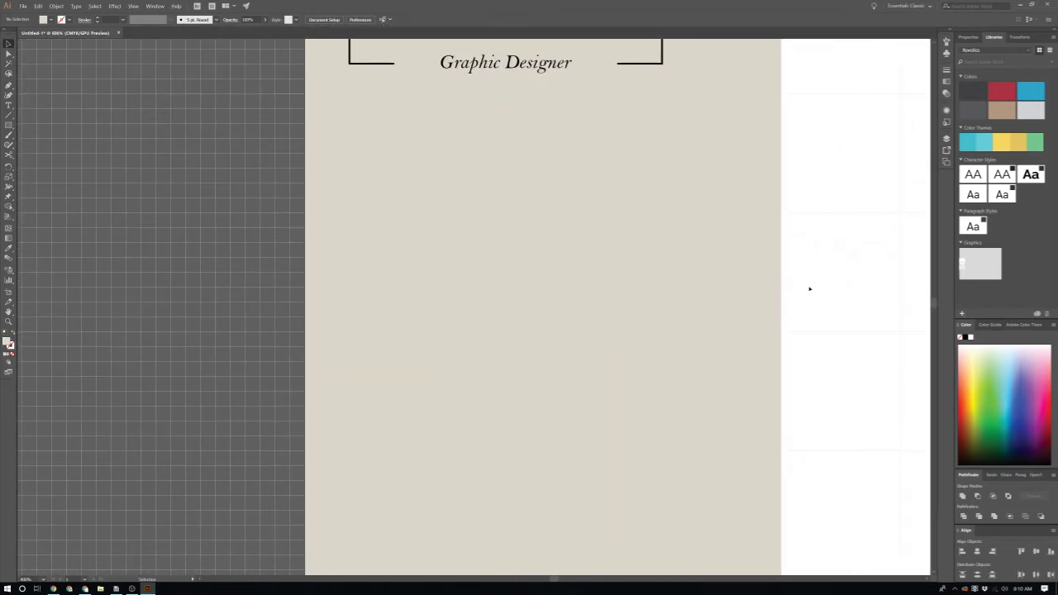
Step: Select the beige background rectangle
{"action": "key", "text": "p"}
{"action": "key", "text": "v"}
{"action": "left_click", "coordinate": [391, 170]}
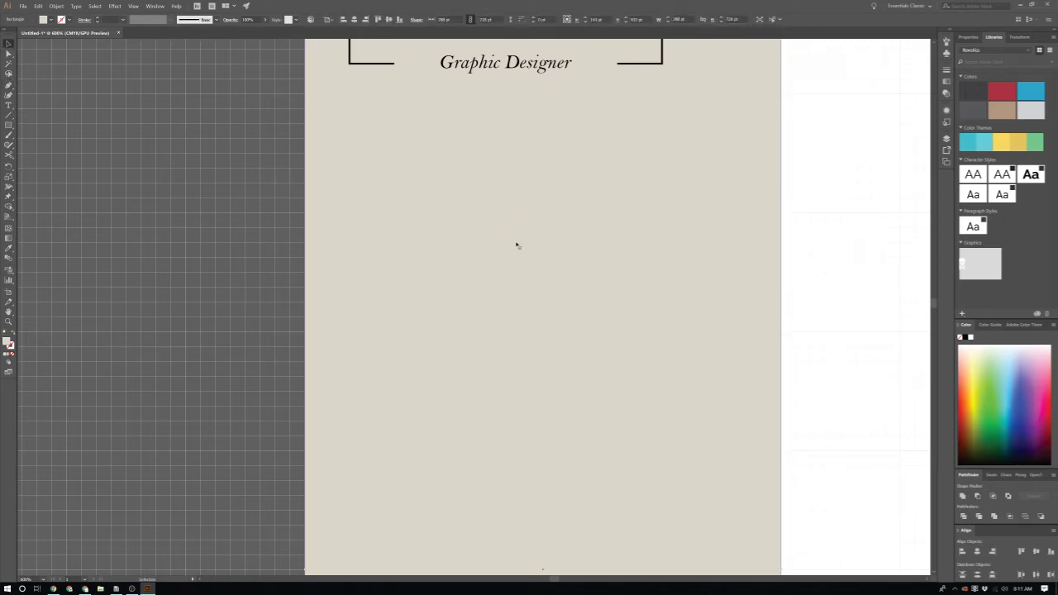
{"action": "scroll", "coordinate": [578, 207], "scroll_direction": "up", "scroll_amount": 2}
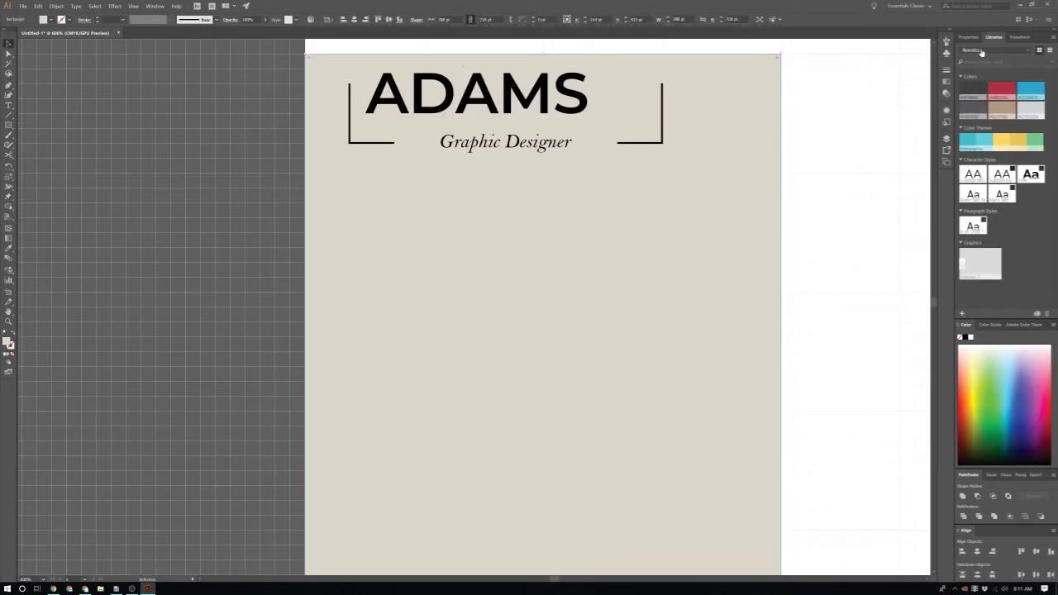
{"action": "left_click", "coordinate": [154, 6]}
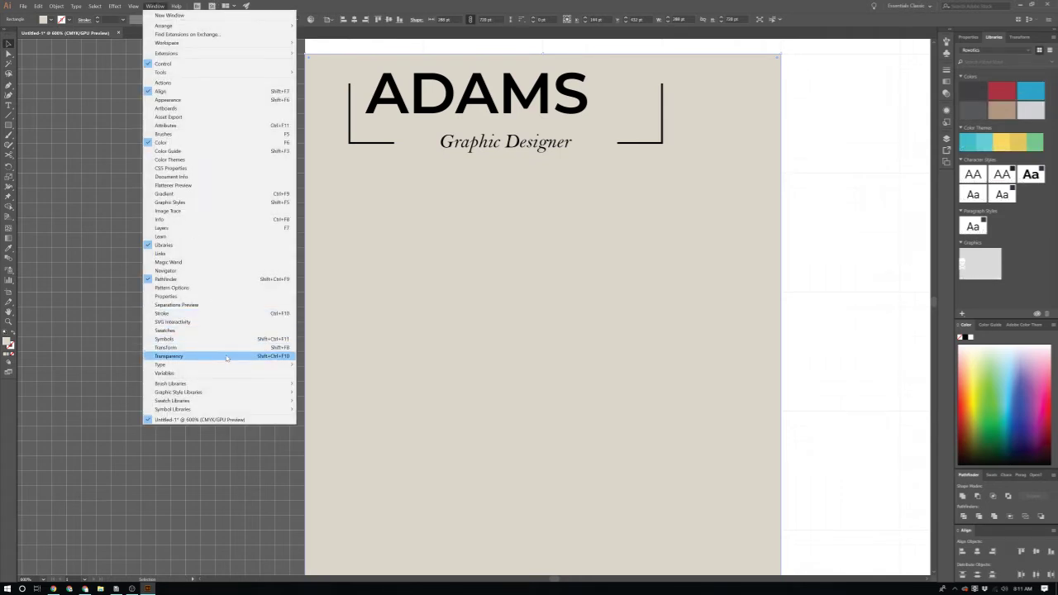
Step: Hide the beige rectangle's row in the expanded Layer 1 list of the Layers panel
{"action": "left_click", "coordinate": [189, 226]}
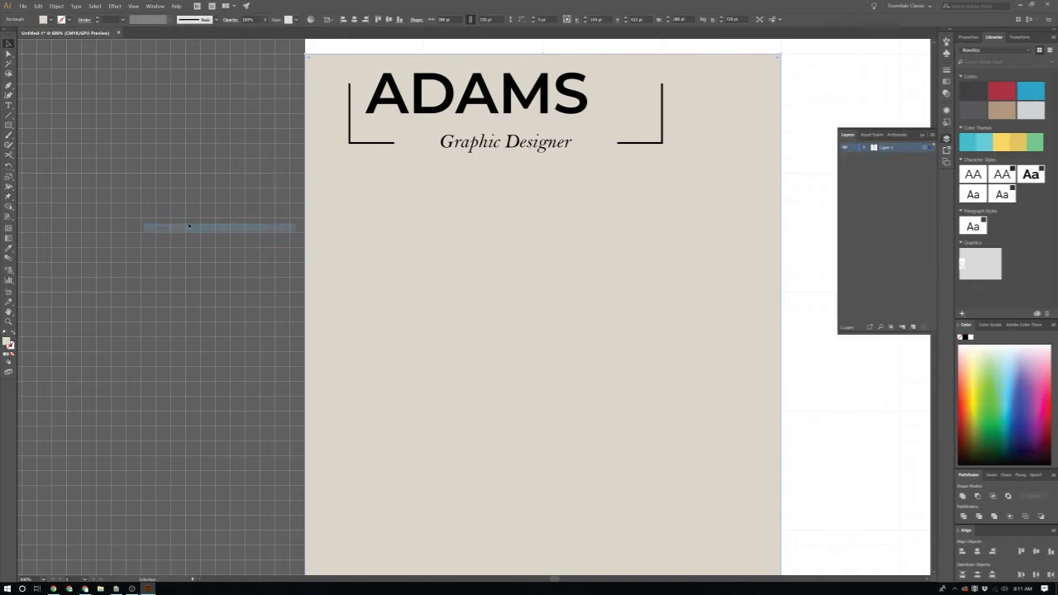
{"action": "left_click", "coordinate": [863, 148]}
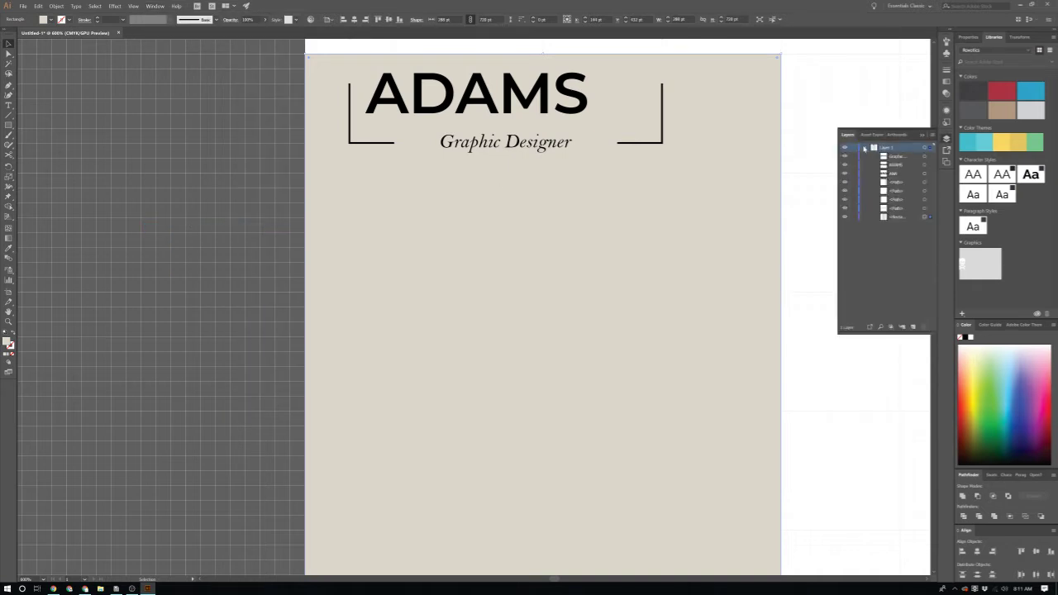
{"action": "left_click", "coordinate": [852, 217]}
{"action": "scroll", "coordinate": [741, 406], "scroll_direction": "up", "scroll_amount": 2}
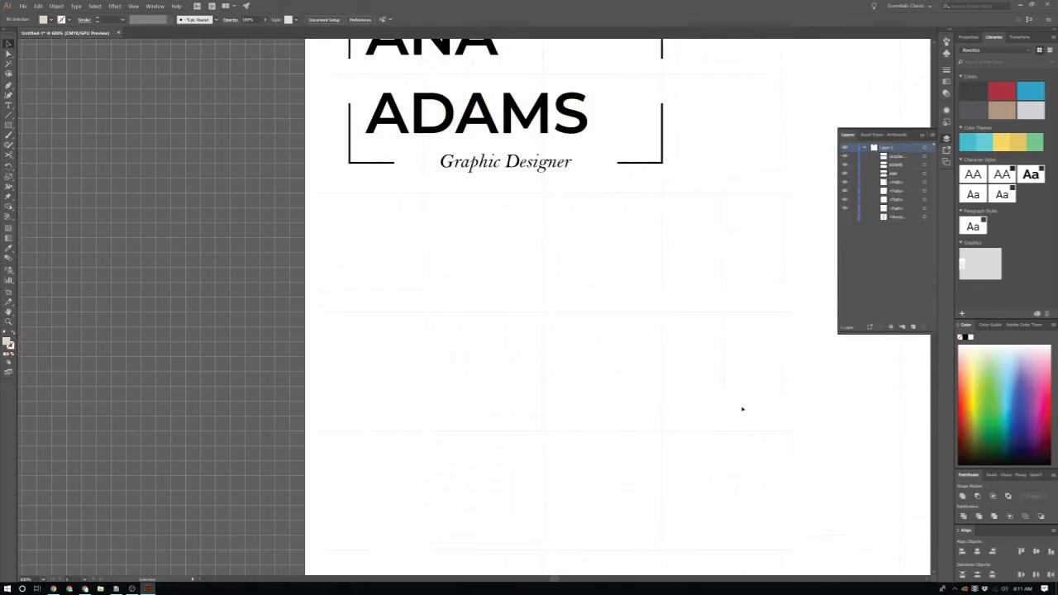
{"action": "scroll", "coordinate": [487, 392], "scroll_direction": "down", "scroll_amount": 1}
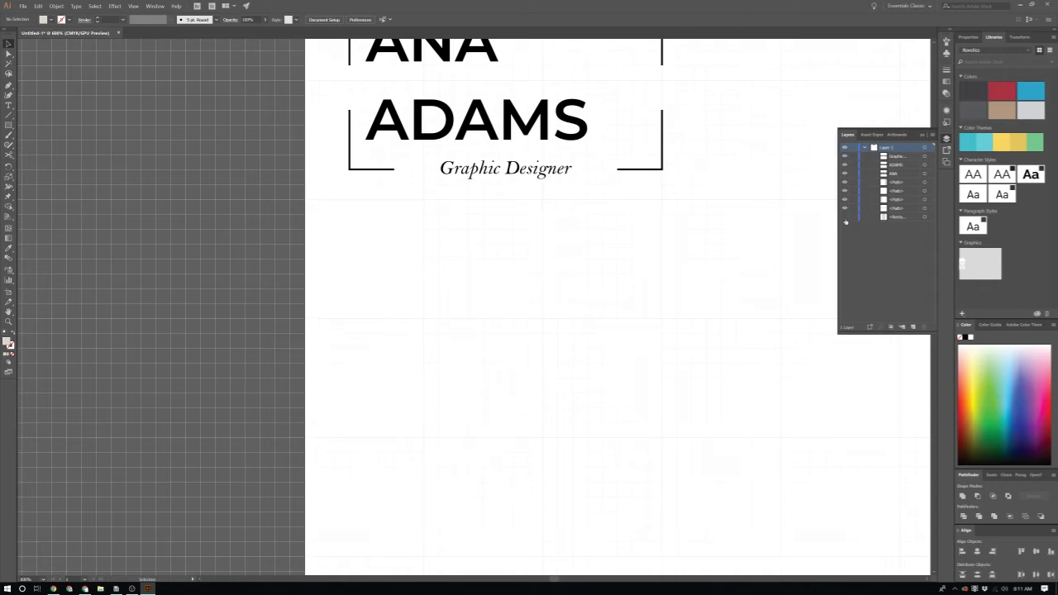
{"action": "left_click", "coordinate": [844, 217]}
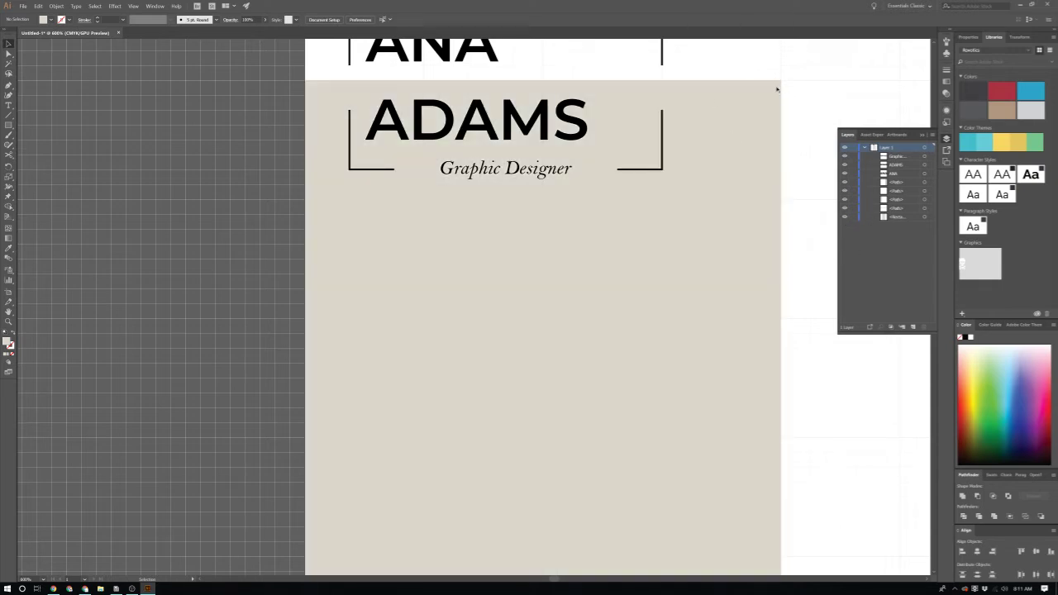
{"action": "left_click", "coordinate": [843, 218]}
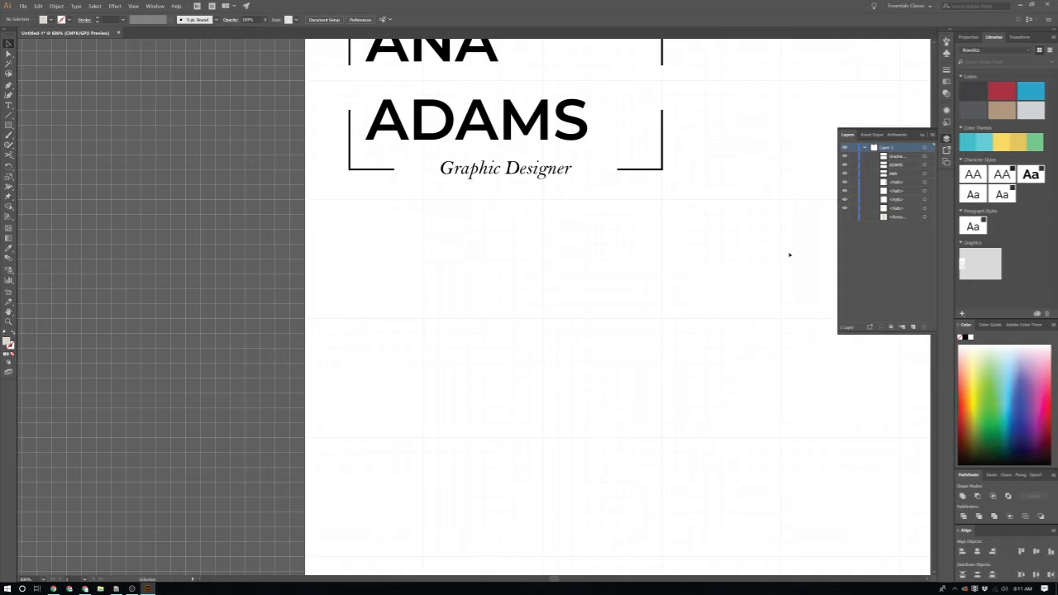
{"action": "key", "text": "p"}
Step: Draw a horizontal line across the page below the header and colour it black
{"action": "left_click", "coordinate": [350, 243]}
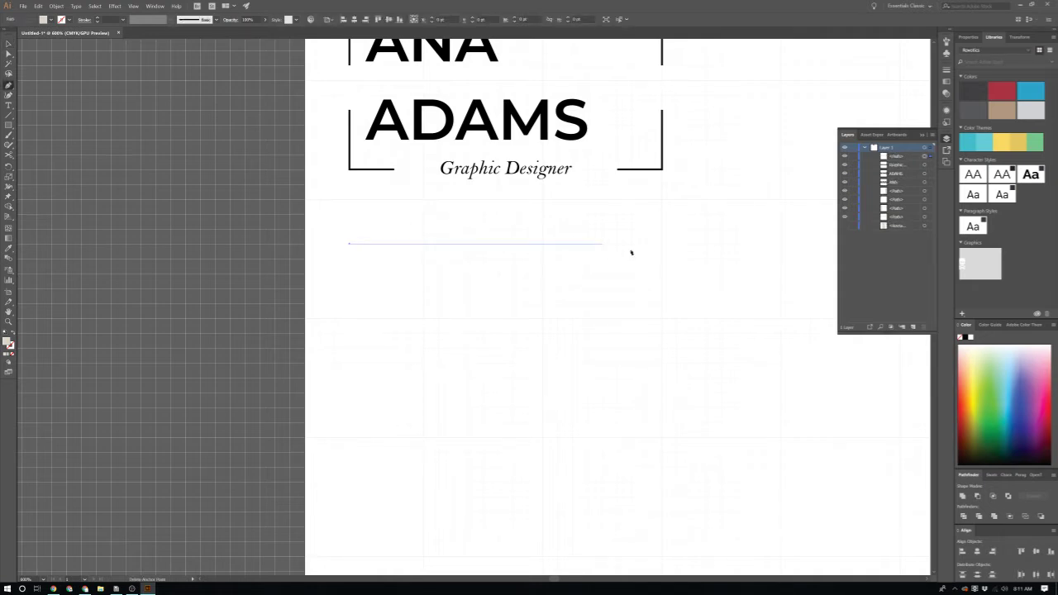
{"action": "left_click", "coordinate": [731, 247]}
{"action": "key", "text": "v"}
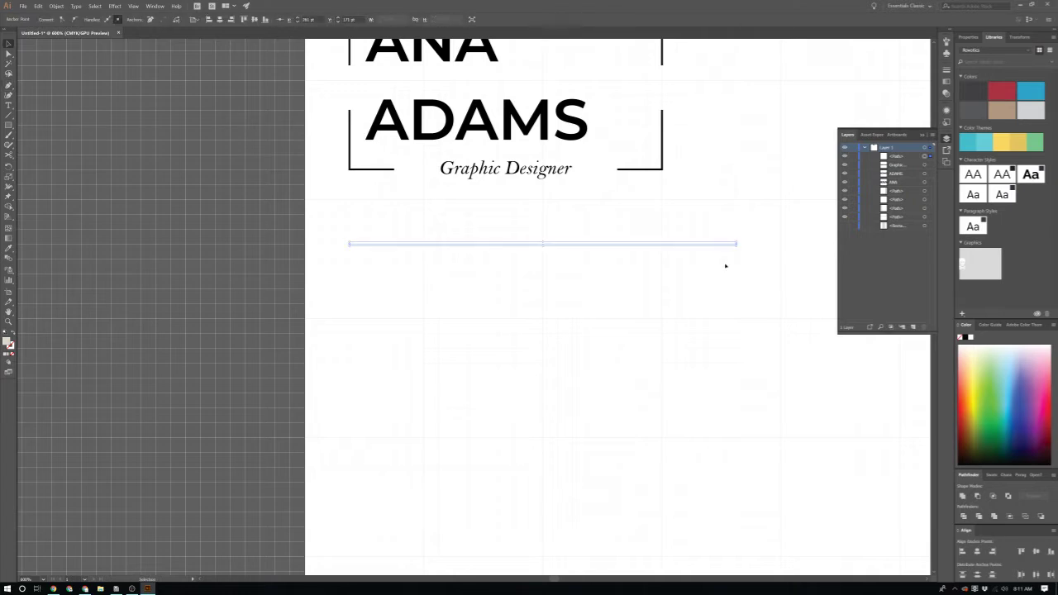
{"action": "scroll", "coordinate": [162, 143], "scroll_direction": "down", "scroll_amount": 1}
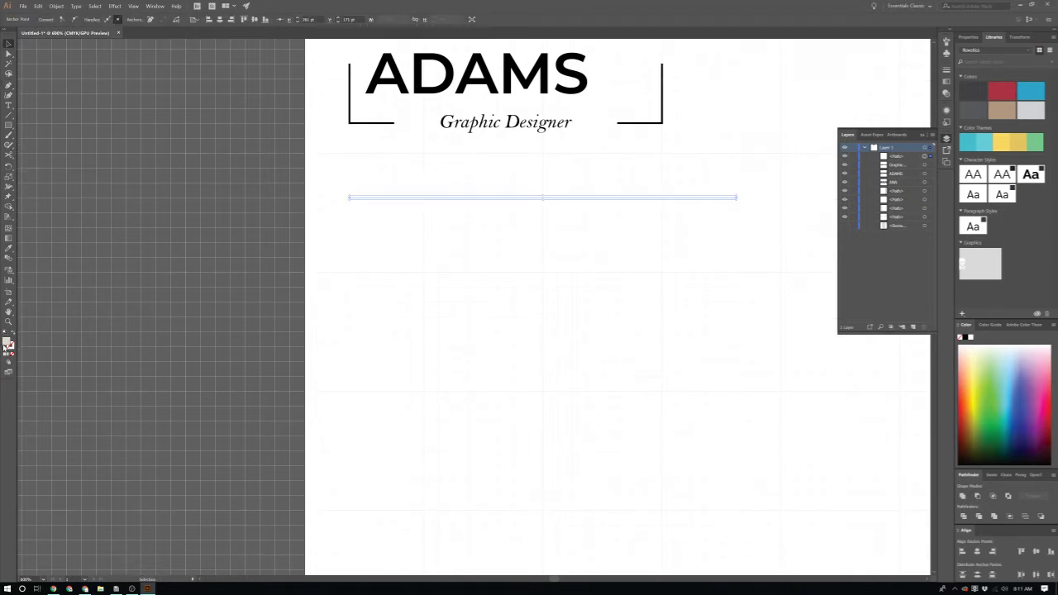
{"action": "double_click", "coordinate": [5, 344]}
{"action": "left_click", "coordinate": [116, 135]}
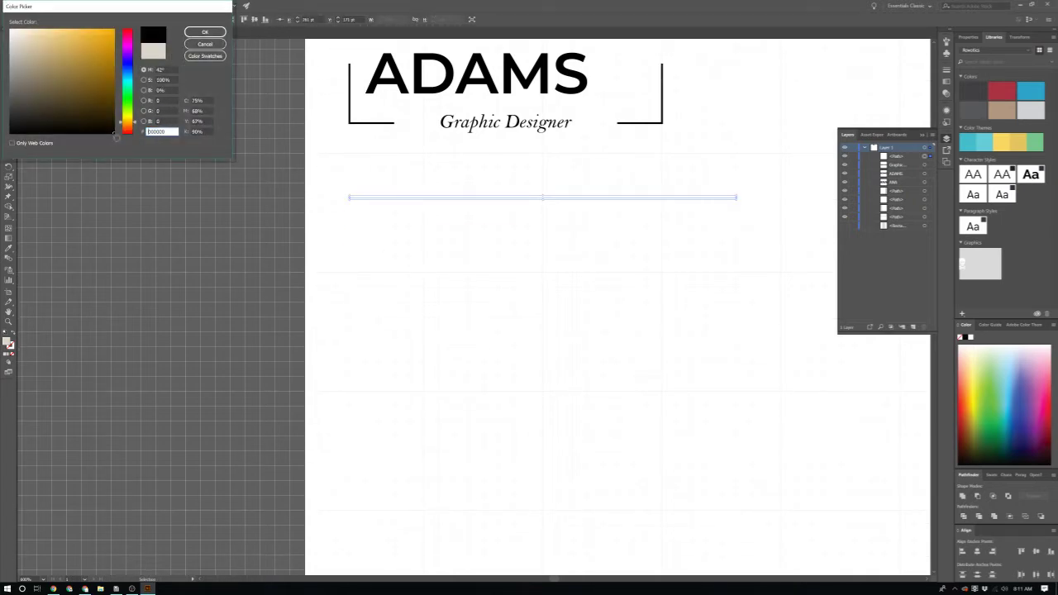
{"action": "left_click", "coordinate": [205, 32]}
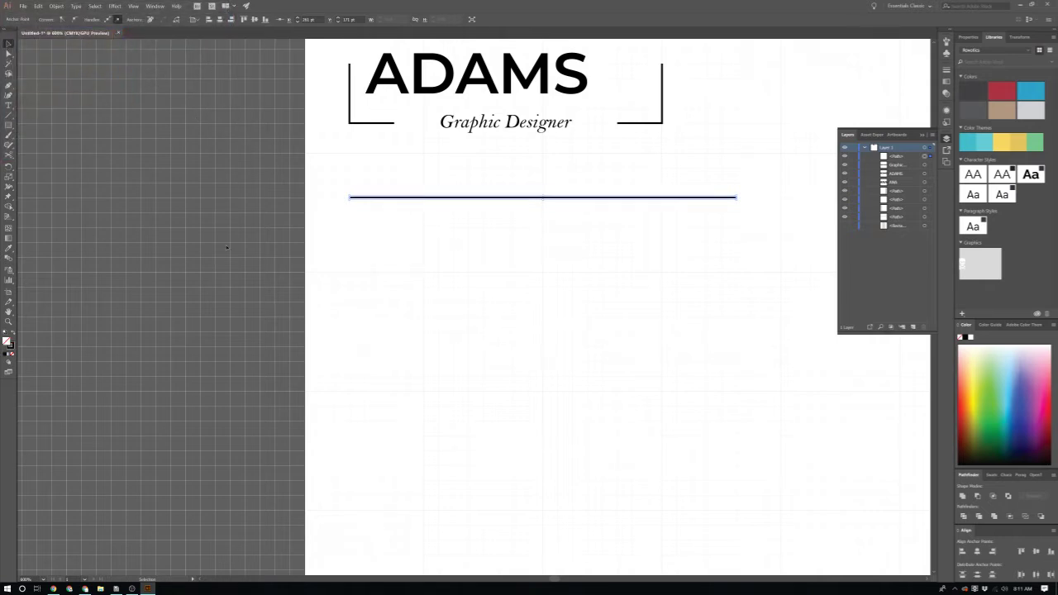
{"action": "scroll", "coordinate": [408, 233], "scroll_direction": "down", "scroll_amount": 1}
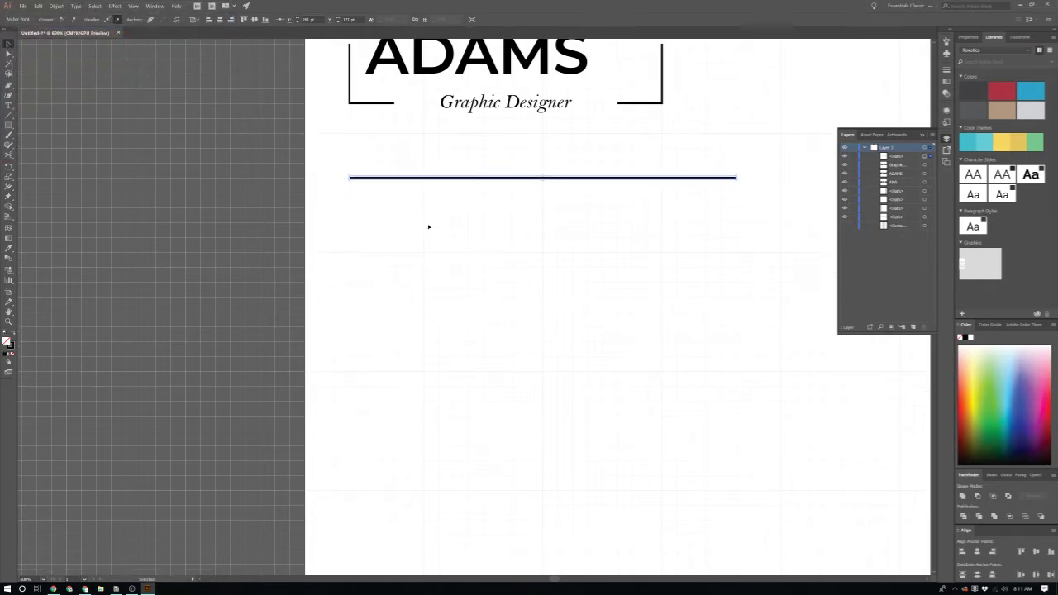
{"action": "left_click", "coordinate": [428, 227]}
Step: Thicken the rule's stroke and duplicate it lower down the page
{"action": "left_click", "coordinate": [452, 177]}
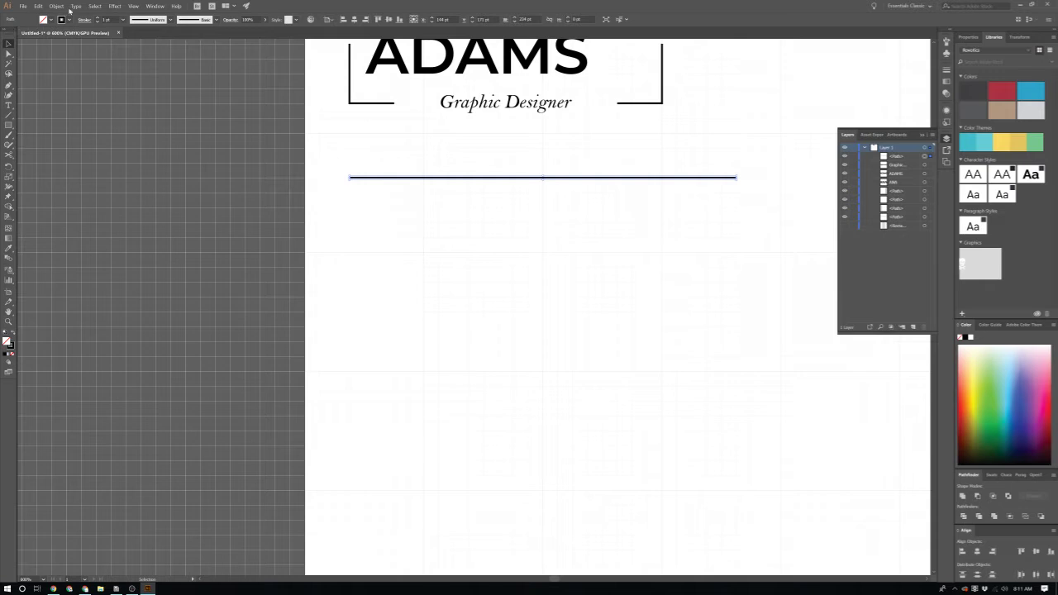
{"action": "left_click", "coordinate": [98, 18]}
{"action": "left_click", "coordinate": [363, 223]}
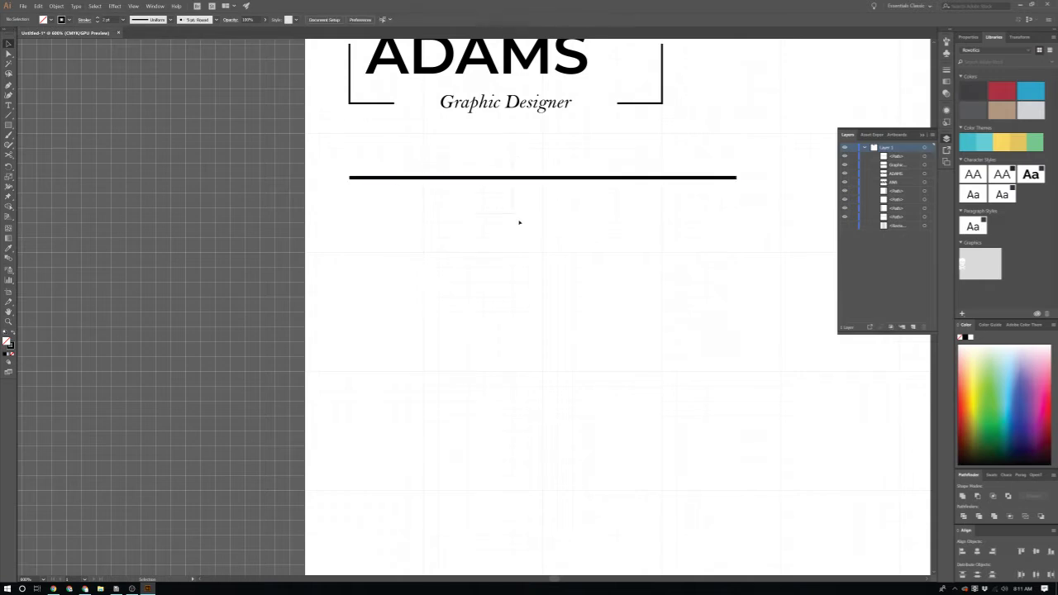
{"action": "left_click", "coordinate": [502, 177]}
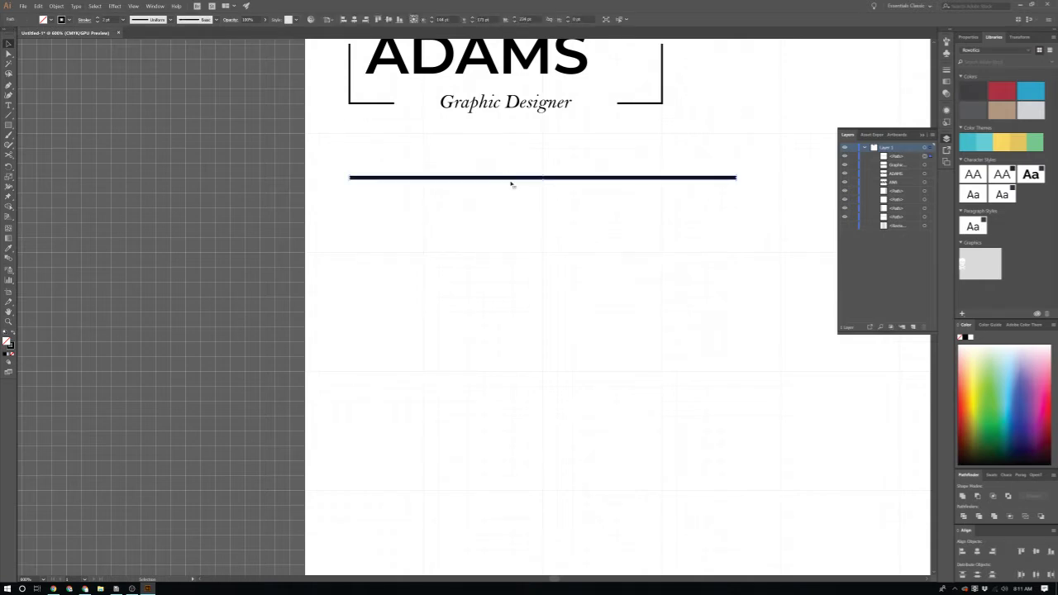
{"action": "left_click_drag", "start_coordinate": [508, 179], "coordinate": [514, 244]}
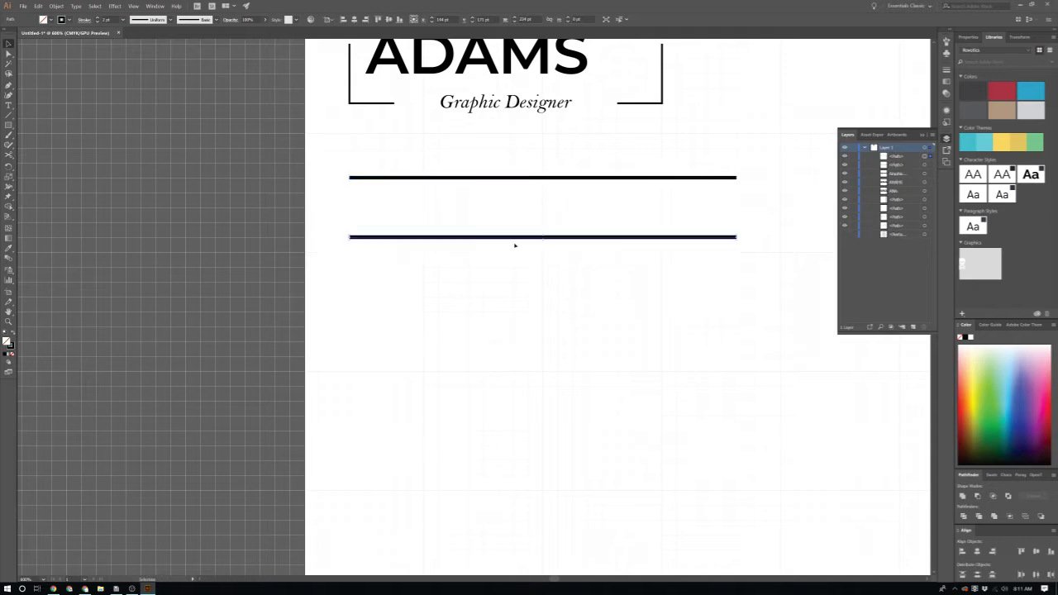
{"action": "scroll", "coordinate": [516, 281], "scroll_direction": "up", "scroll_amount": 2}
{"action": "left_click", "coordinate": [498, 295]}
Step: Type the label 'INFO' between the two rules
{"action": "key", "text": "t"}
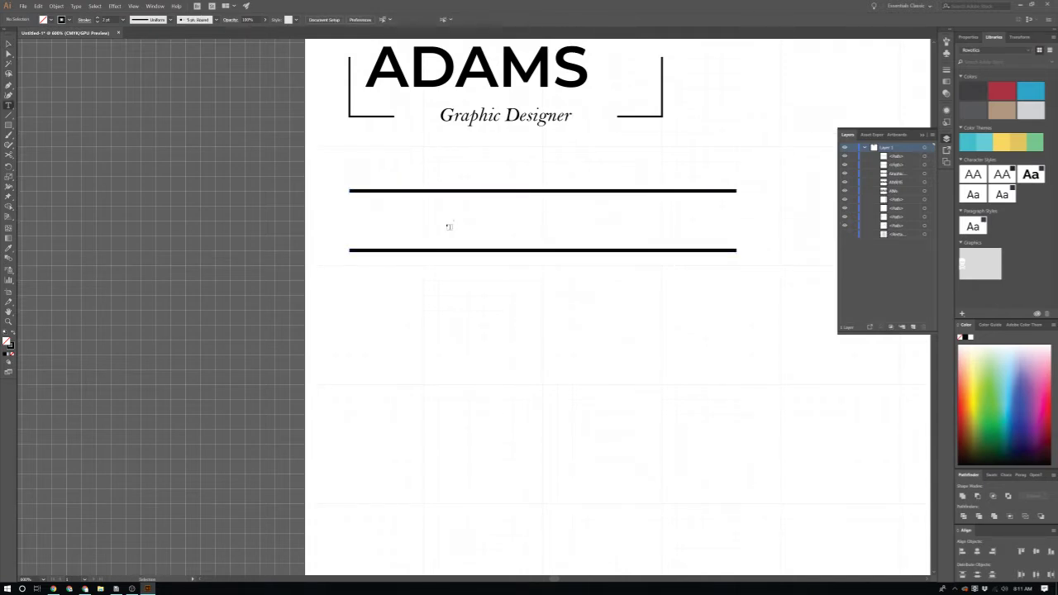
{"action": "left_click", "coordinate": [449, 227]}
{"action": "type", "text": "IFNO"}
{"action": "key", "text": "BackSpace"}
{"action": "key", "text": "BackSpace"}
{"action": "key", "text": "BackSpace"}
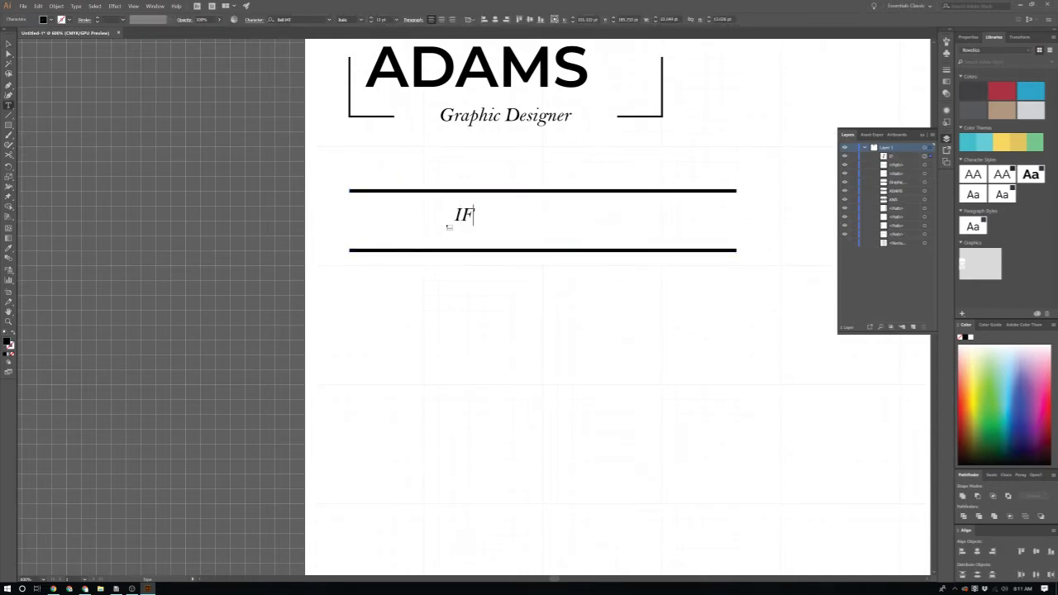
{"action": "type", "text": "NFO"}
Step: Set the INFO text's font to Montserrat Regular
{"action": "key", "text": "ctrl+a"}
{"action": "left_click", "coordinate": [295, 18]}
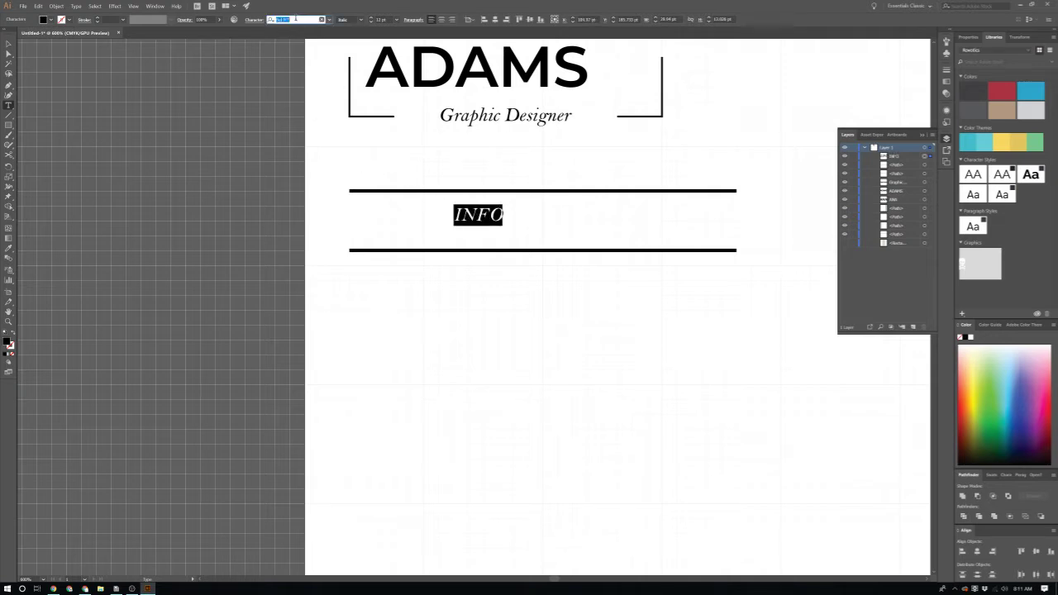
{"action": "type", "text": "montser"}
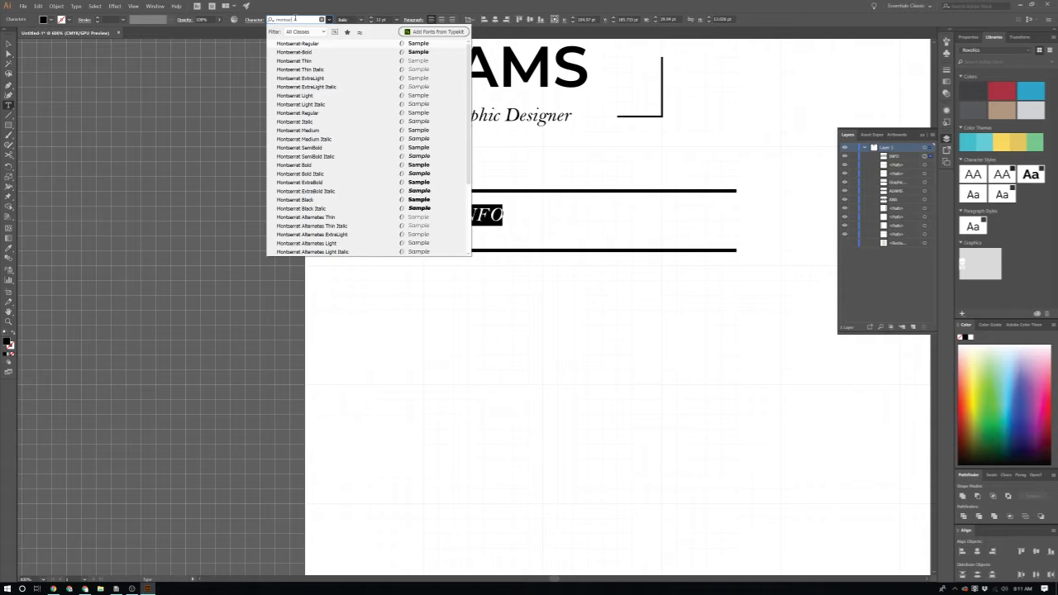
{"action": "key", "text": "Up"}
{"action": "key", "text": "Up"}
{"action": "key", "text": "Down"}
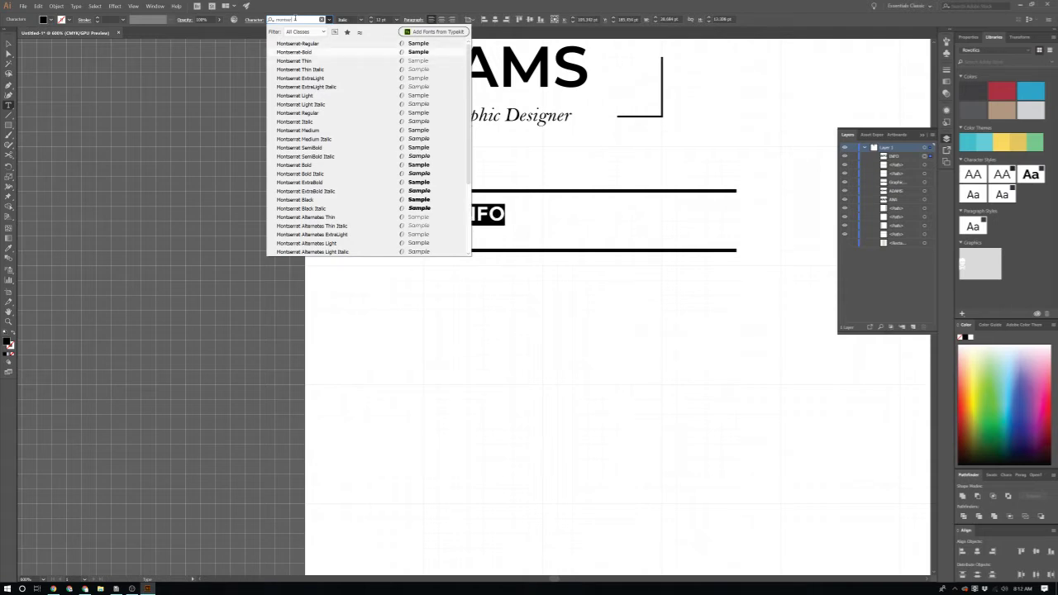
{"action": "key", "text": "Down"}
{"action": "key", "text": "Up"}
{"action": "key", "text": "Up"}
{"action": "key", "text": "Return"}
{"action": "key", "text": "Escape"}
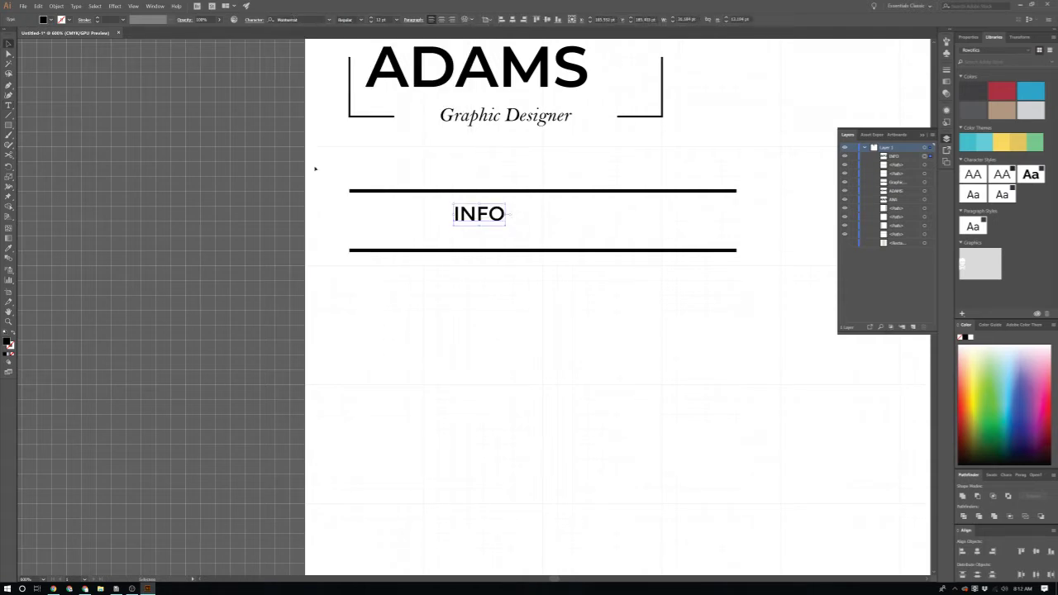
Step: Enlarge the INFO label and position it between the rules
{"action": "left_click_drag", "start_coordinate": [485, 214], "coordinate": [393, 215]}
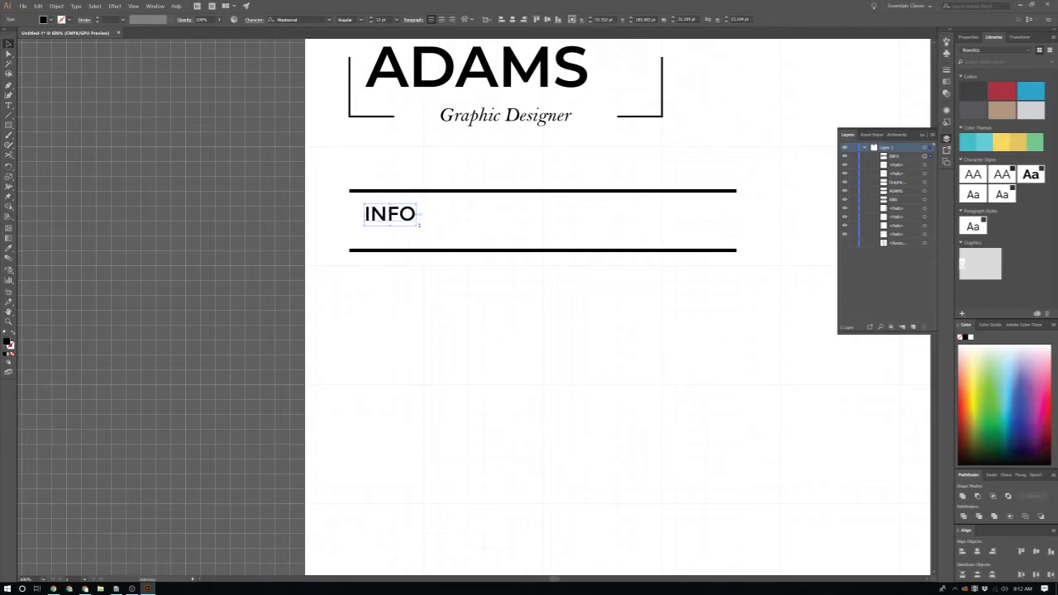
{"action": "left_click_drag", "start_coordinate": [418, 224], "coordinate": [456, 246]}
{"action": "left_click", "coordinate": [483, 301]}
{"action": "scroll", "coordinate": [531, 347], "scroll_direction": "down", "scroll_amount": 1, "text": "alt"}
{"action": "scroll", "coordinate": [501, 331], "scroll_direction": "down", "scroll_amount": 1}
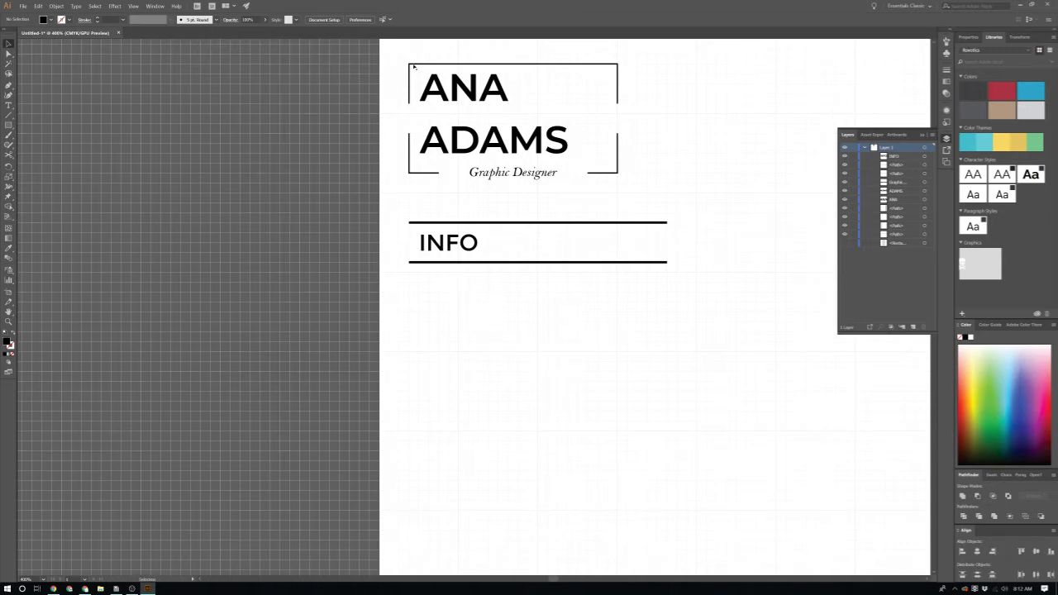
{"action": "left_click", "coordinate": [473, 241]}
{"action": "left_click_drag", "start_coordinate": [444, 245], "coordinate": [463, 245]}
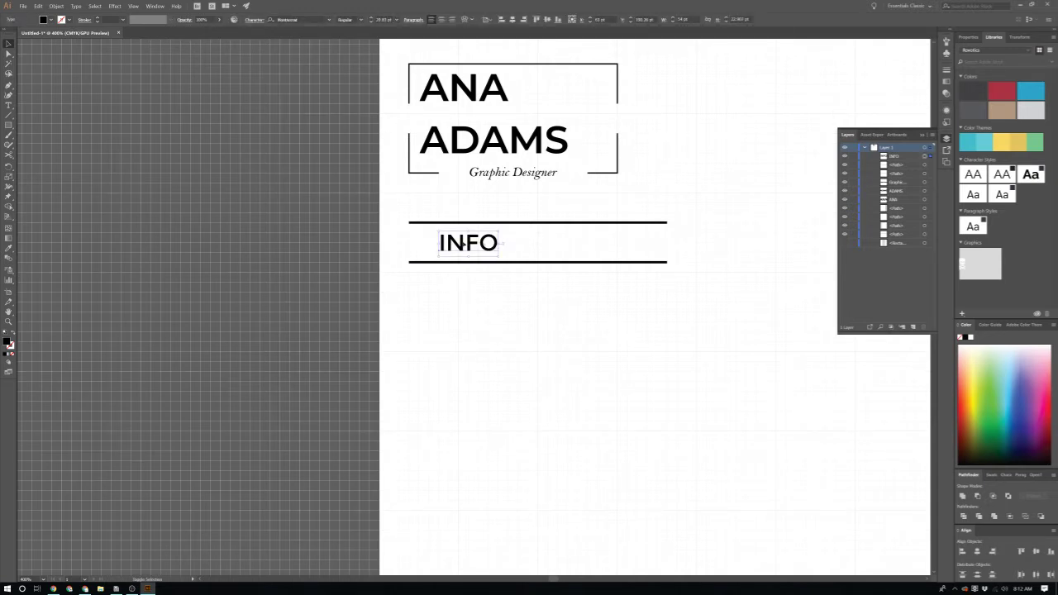
{"action": "left_click", "coordinate": [531, 207]}
Step: Make both rules' stroke thinner
{"action": "left_click", "coordinate": [498, 262]}
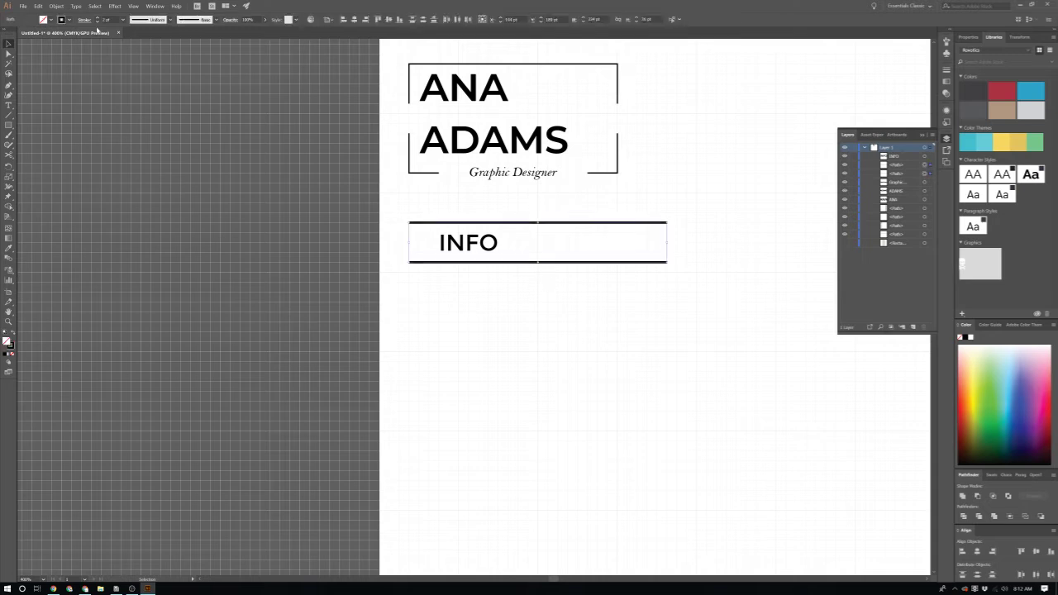
{"action": "left_click", "coordinate": [97, 21]}
{"action": "key", "text": "Delete"}
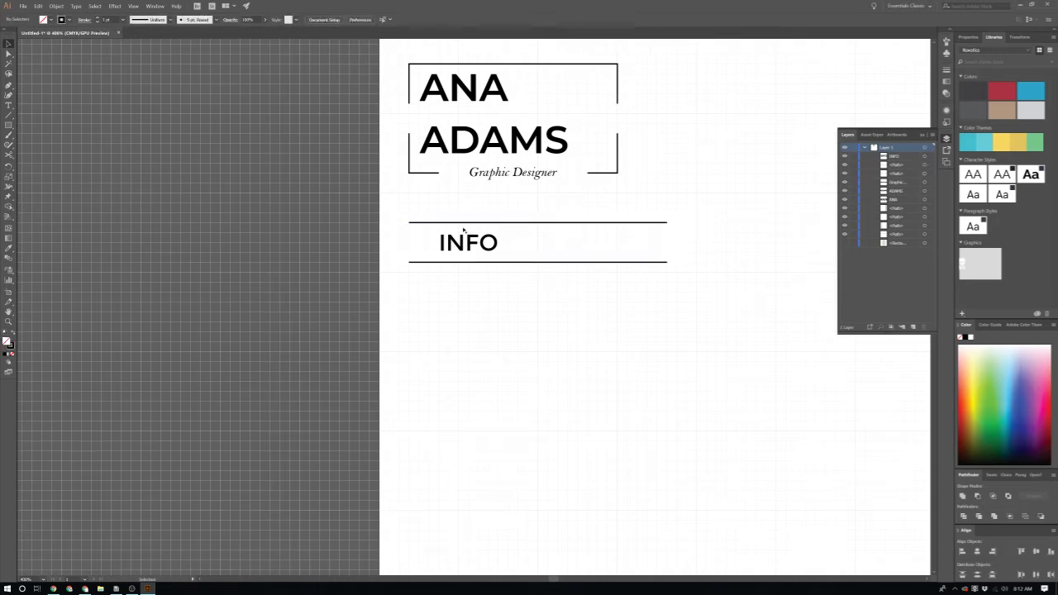
Step: Reselect INFO, keep it Regular, and begin re-entering the Montserrat font name
{"action": "left_click", "coordinate": [467, 242]}
{"action": "left_click", "coordinate": [361, 21]}
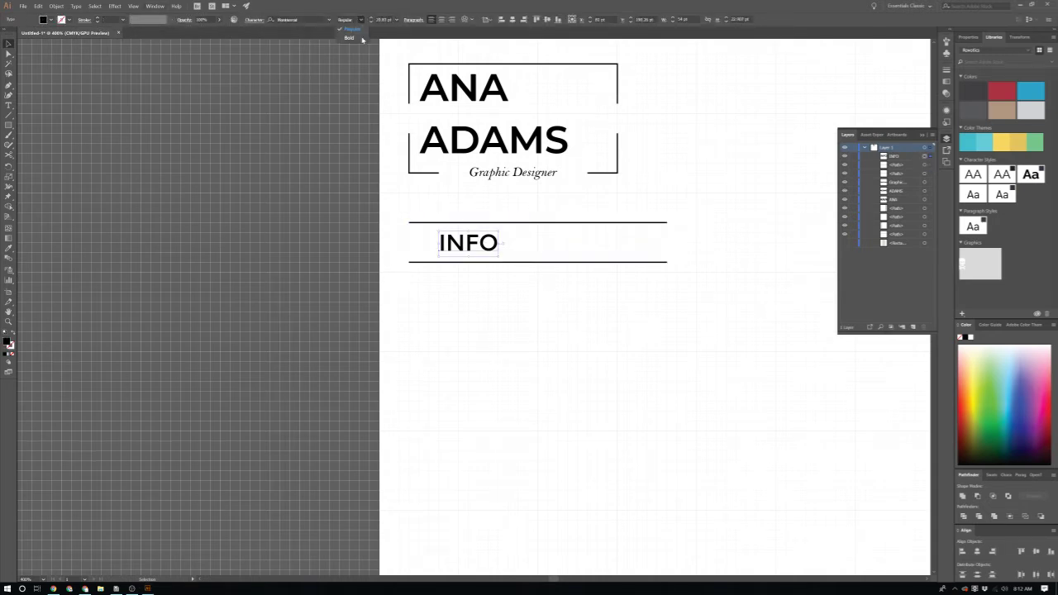
{"action": "left_click", "coordinate": [358, 20]}
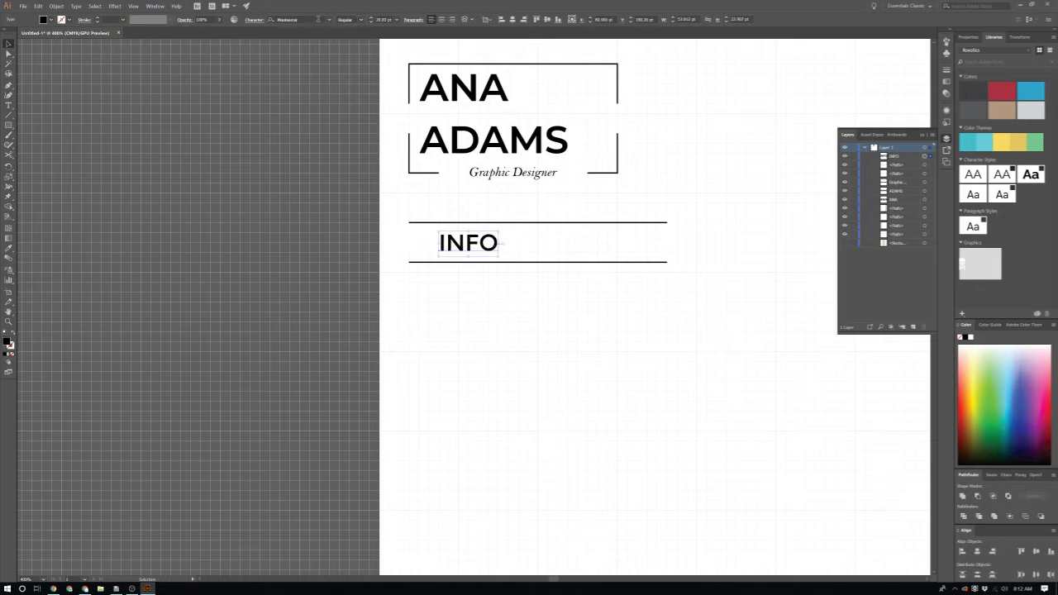
{"action": "left_click", "coordinate": [322, 19]}
{"action": "type", "text": "mont"}
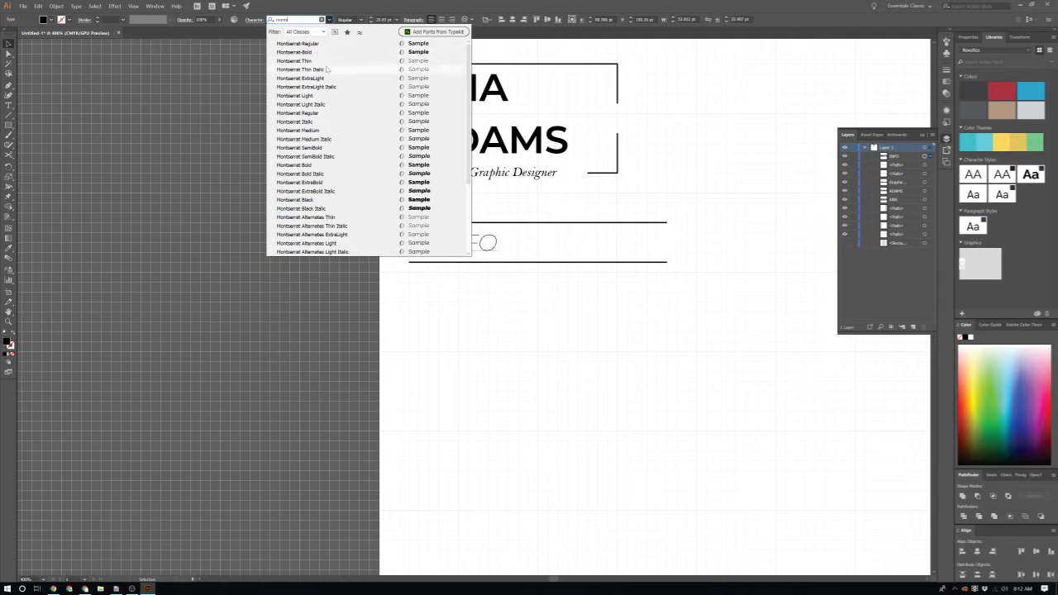
Step: Apply a lighter Montserrat style to the INFO label and deselect it
{"action": "left_click", "coordinate": [355, 117]}
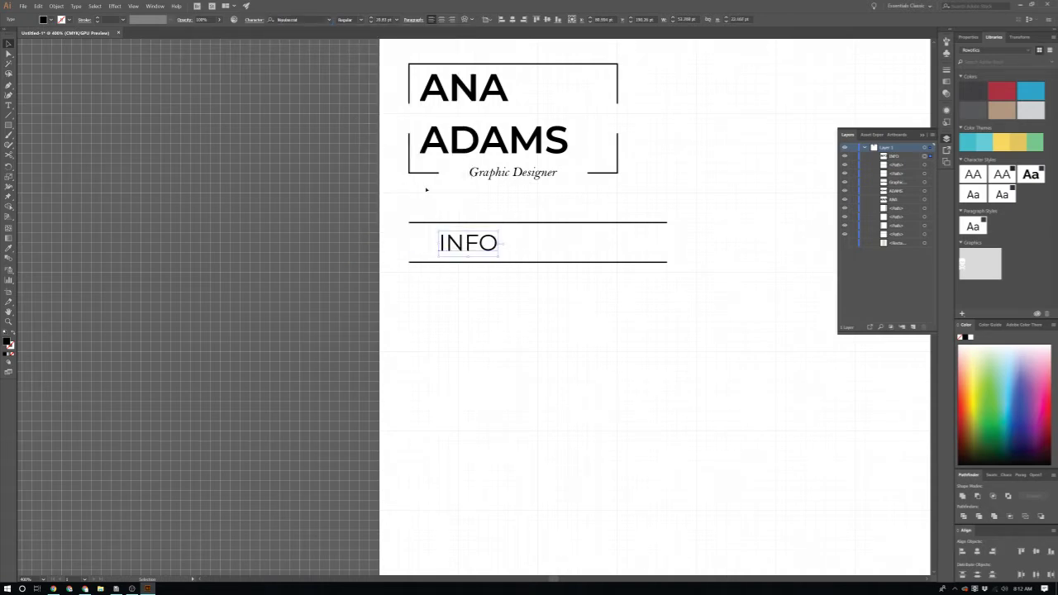
{"action": "left_click", "coordinate": [578, 320]}
{"action": "scroll", "coordinate": [567, 342], "scroll_direction": "down", "scroll_amount": 2}
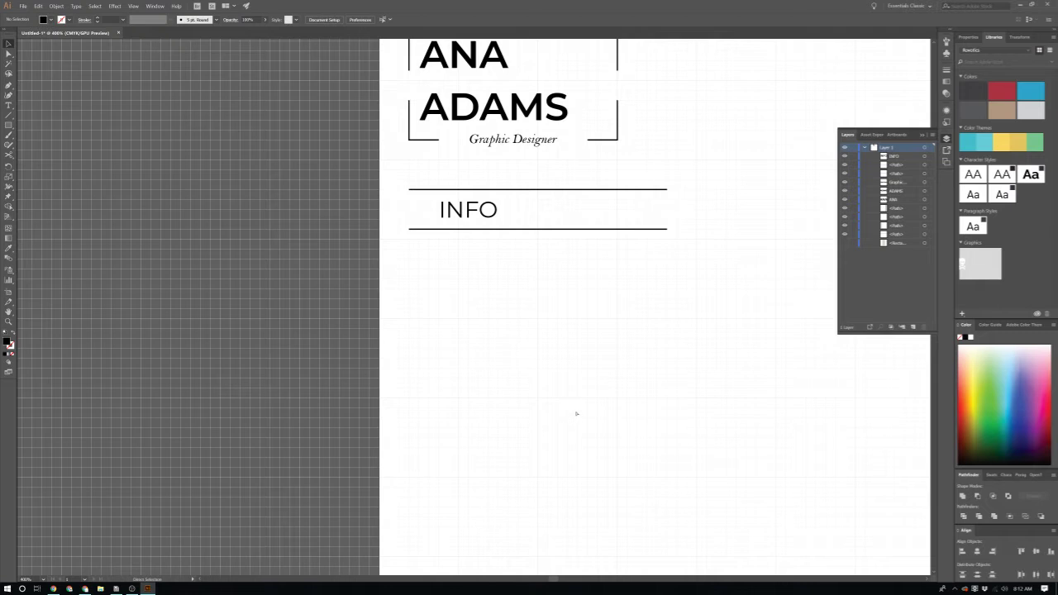
{"action": "scroll", "coordinate": [571, 408], "scroll_direction": "down", "scroll_amount": 1}
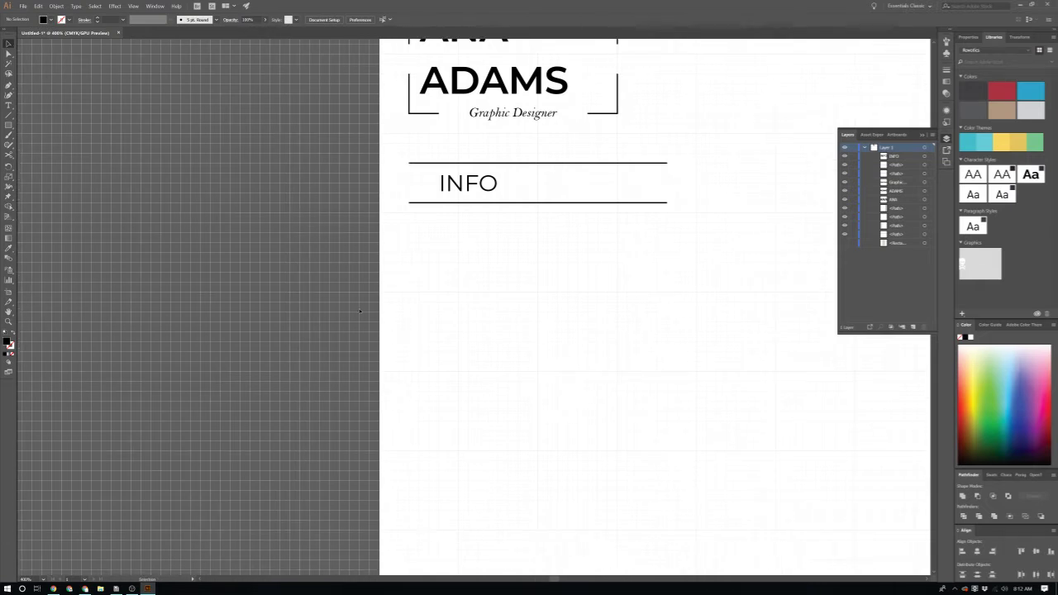
{"action": "scroll", "coordinate": [417, 262], "scroll_direction": "up", "scroll_amount": 2}
{"action": "scroll", "coordinate": [490, 264], "scroll_direction": "up", "scroll_amount": 1}
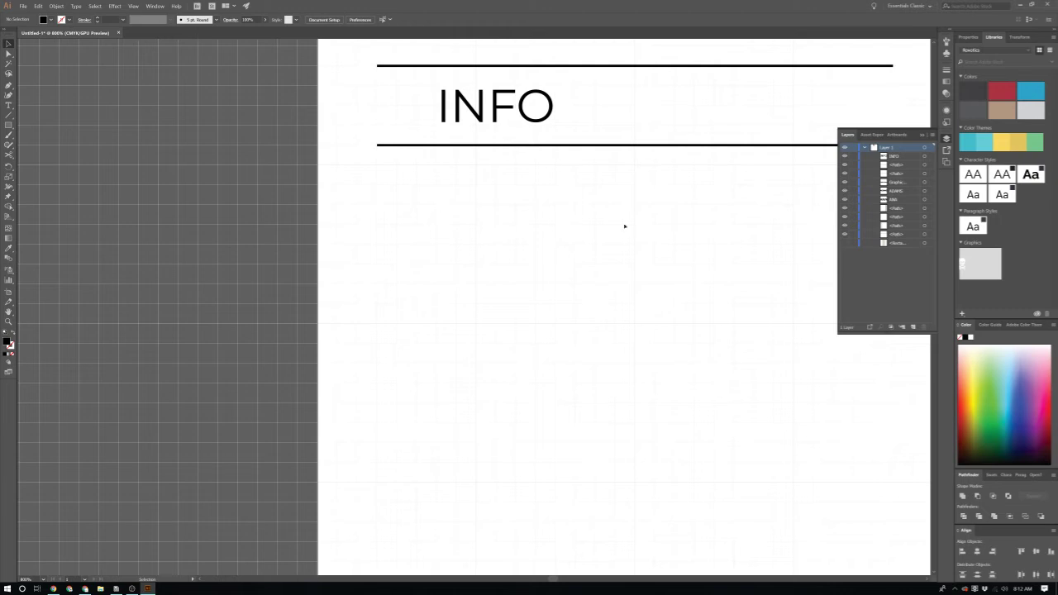
Step: Hide the canvas grid with Ctrl+'
{"action": "key", "text": "alt+Tab"}
{"action": "key", "text": "alt+Tab"}
{"action": "scroll", "coordinate": [336, 430], "scroll_direction": "down", "scroll_amount": 1}
{"action": "scroll", "coordinate": [289, 359], "scroll_direction": "up", "scroll_amount": 1}
{"action": "scroll", "coordinate": [249, 284], "scroll_direction": "up", "scroll_amount": 1}
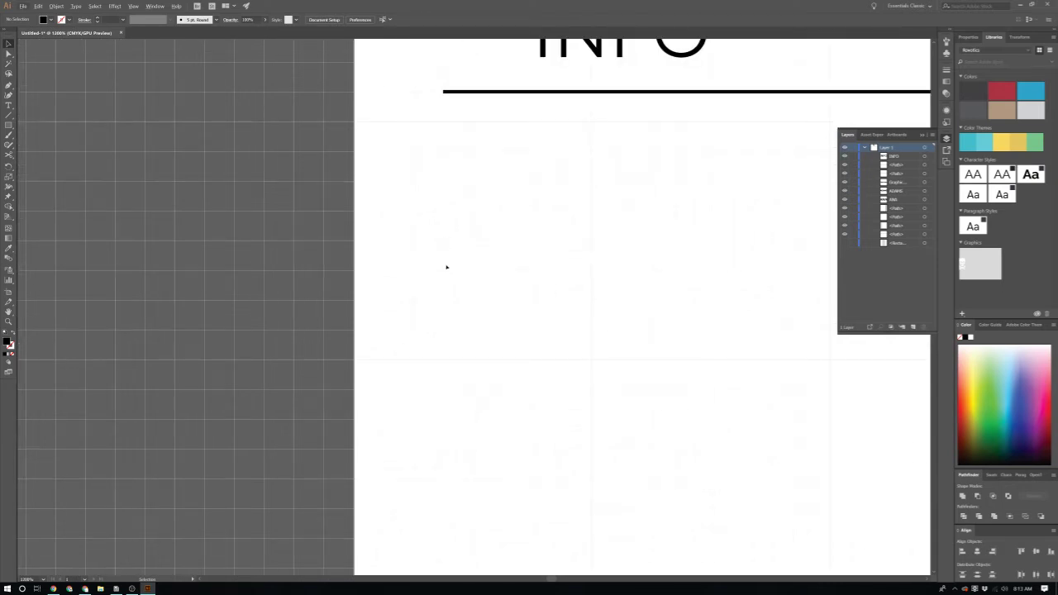
{"action": "scroll", "coordinate": [446, 267], "scroll_direction": "down", "scroll_amount": 1}
{"action": "key", "text": "ctrl+apostrophe"}
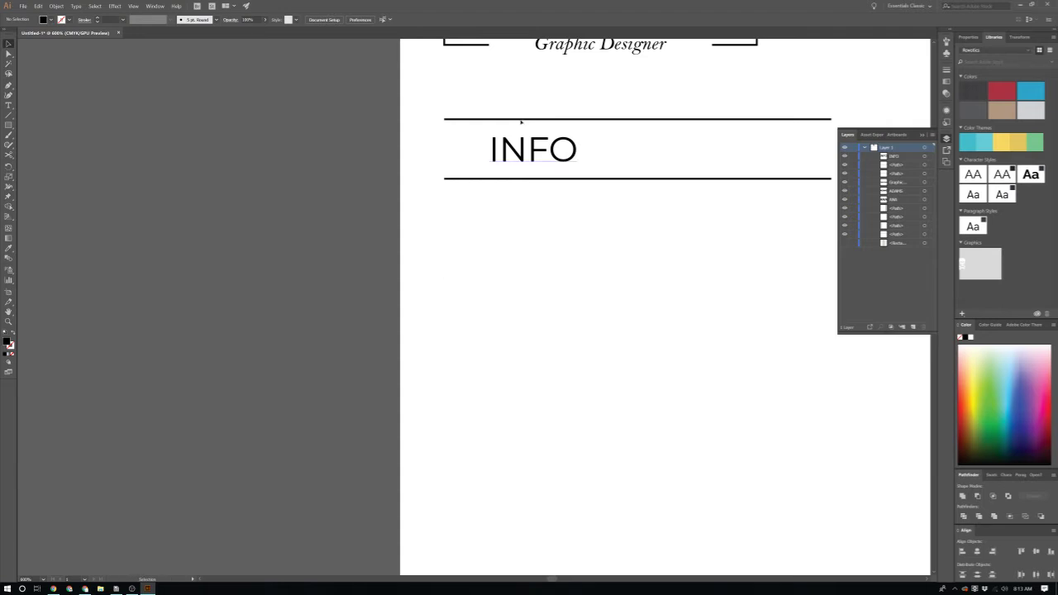
{"action": "scroll", "coordinate": [574, 217], "scroll_direction": "up", "scroll_amount": 1}
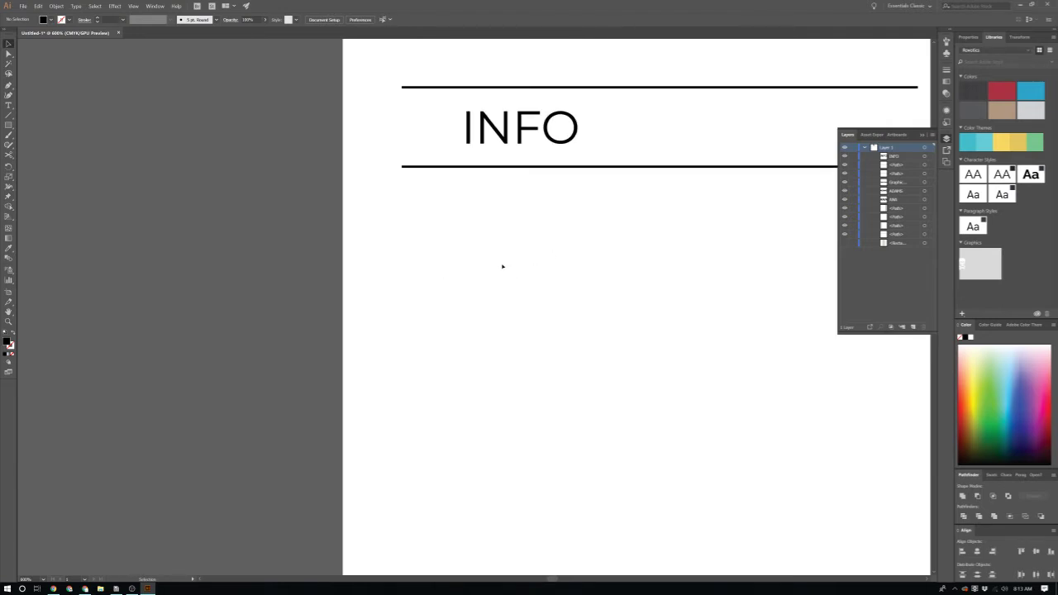
Step: Draw a black circle below the INFO heading
{"action": "key", "text": "l"}
{"action": "left_click_drag", "start_coordinate": [476, 220], "coordinate": [520, 263]}
{"action": "scroll", "coordinate": [493, 273], "scroll_direction": "up", "scroll_amount": 3}
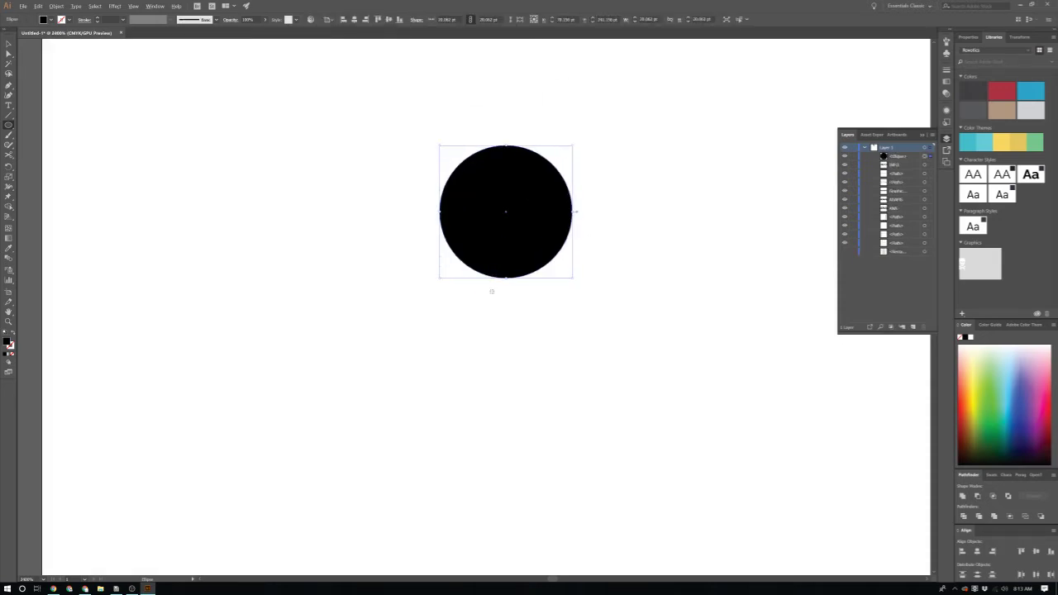
Step: Start a curved wedge path below the circle with a smooth point and a corner point
{"action": "key", "text": "p"}
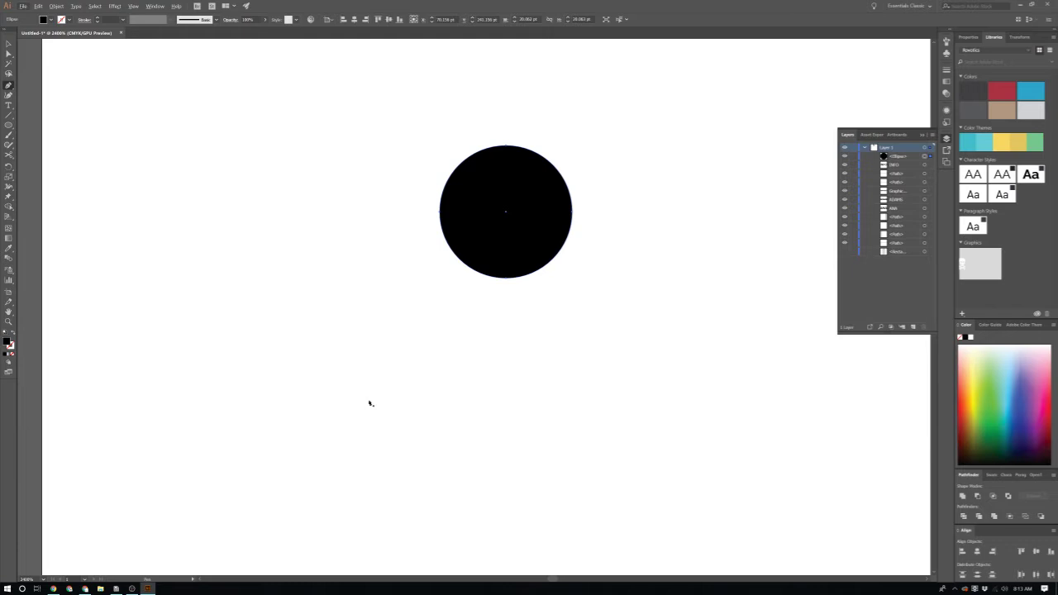
{"action": "scroll", "coordinate": [366, 436], "scroll_direction": "up", "scroll_amount": 4}
{"action": "scroll", "coordinate": [368, 438], "scroll_direction": "down", "scroll_amount": 1}
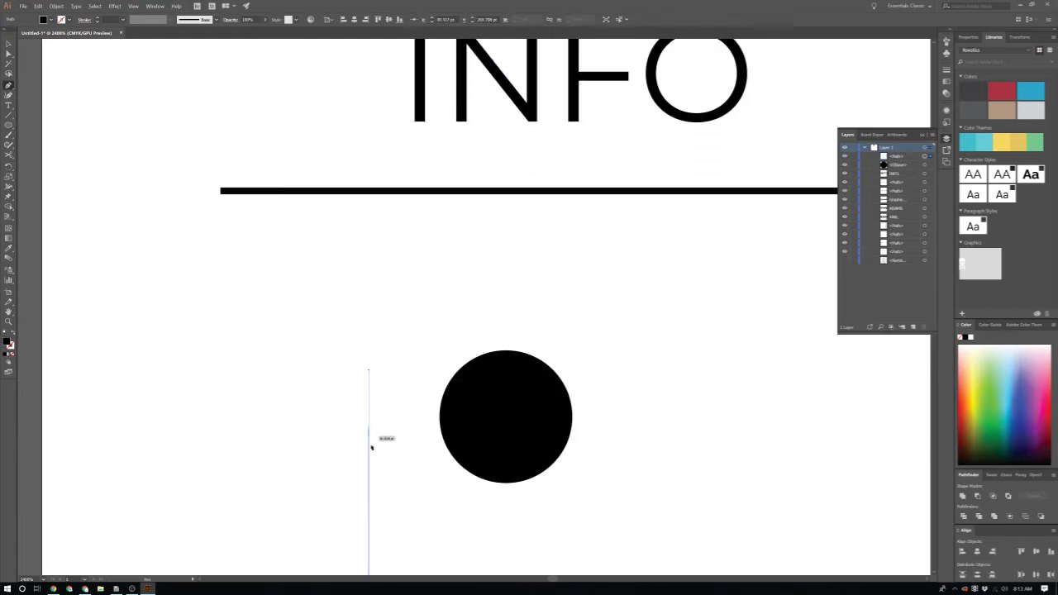
{"action": "scroll", "coordinate": [372, 446], "scroll_direction": "down", "scroll_amount": 4}
{"action": "key", "text": "ctrl+z"}
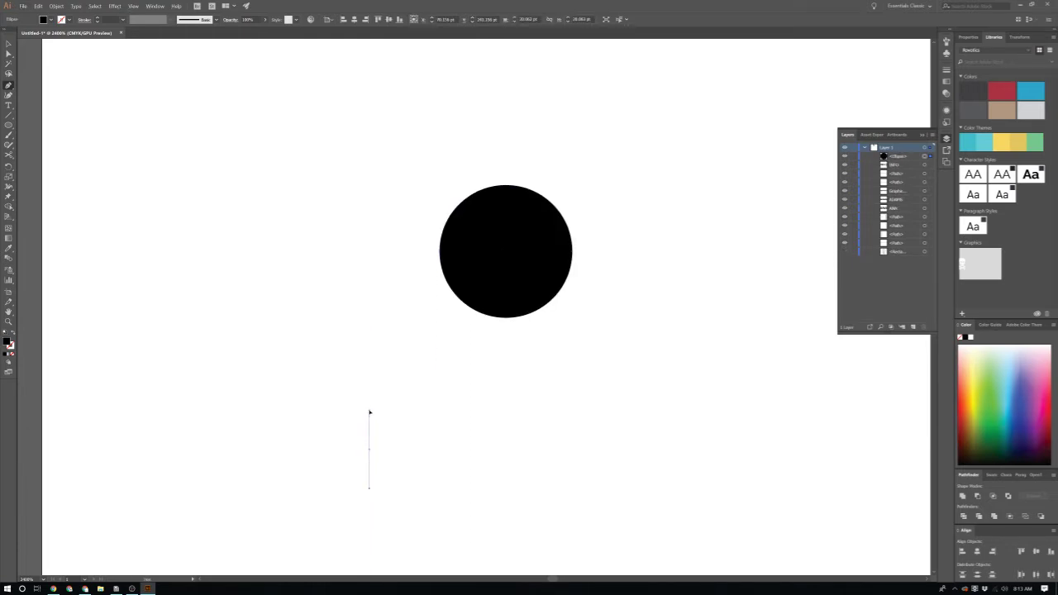
{"action": "left_click_drag", "start_coordinate": [369, 412], "coordinate": [371, 416]}
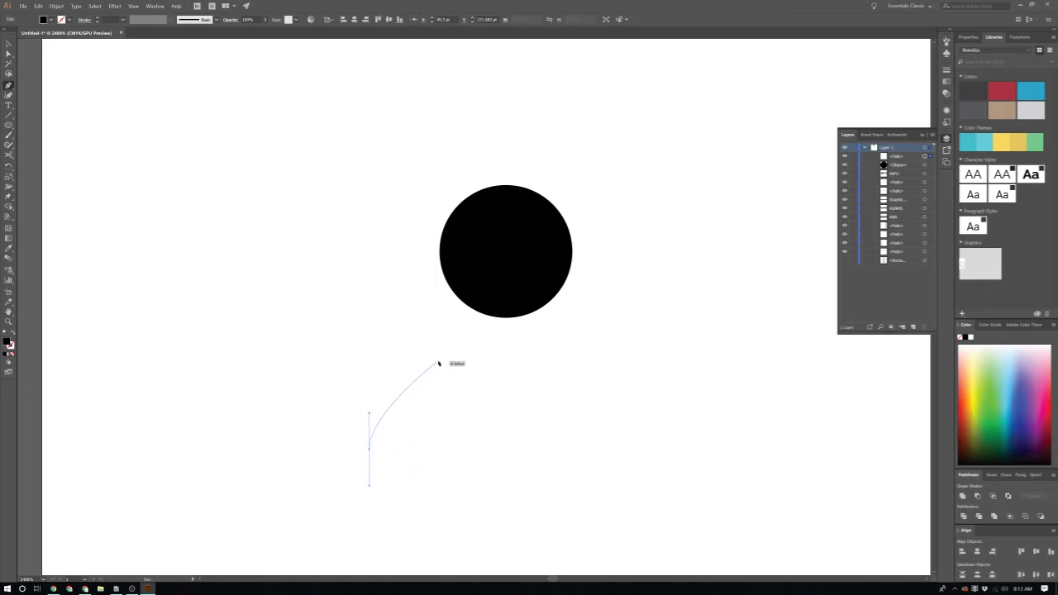
{"action": "left_click_drag", "start_coordinate": [445, 361], "coordinate": [488, 360]}
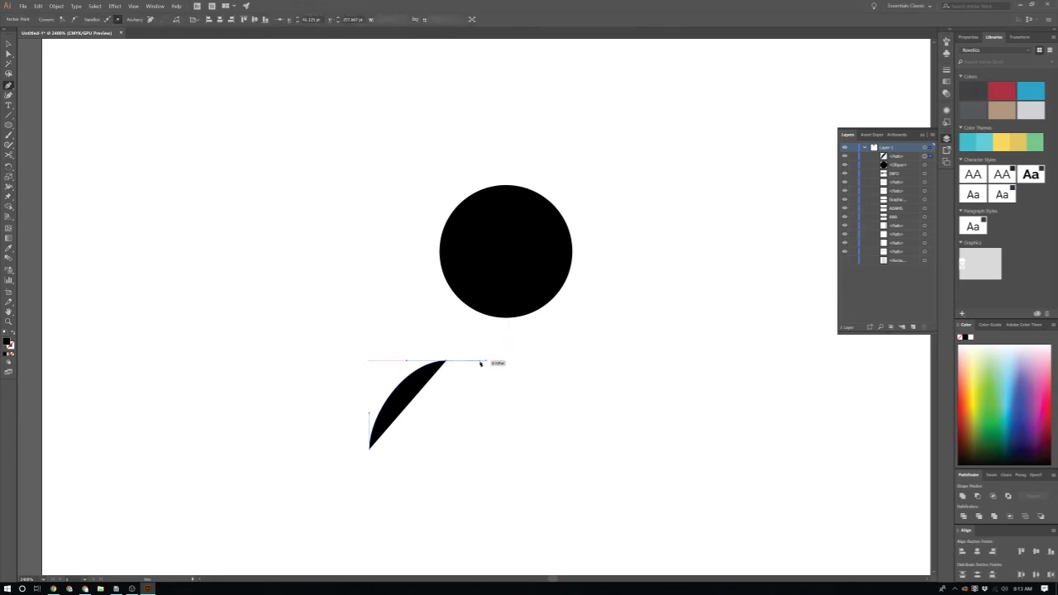
{"action": "left_click", "coordinate": [482, 361]}
Step: Paste a copy of the wedge in place and reflect it across the vertical axis
{"action": "key", "text": "v"}
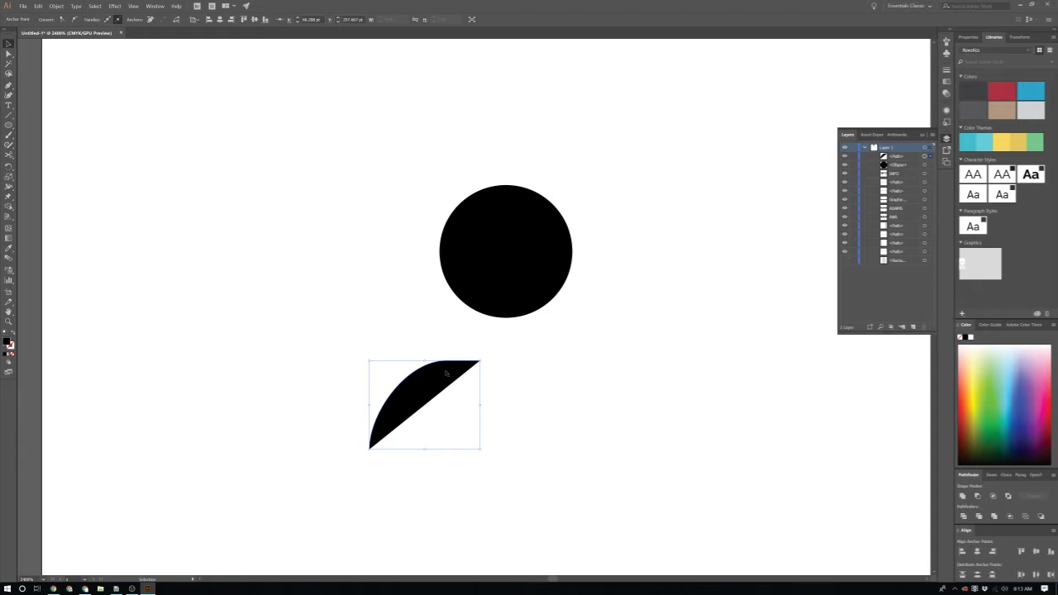
{"action": "right_click", "coordinate": [446, 372]}
{"action": "left_click", "coordinate": [432, 387]}
{"action": "key", "text": "ctrl+c"}
{"action": "key", "text": "ctrl+f"}
{"action": "left_click", "coordinate": [421, 389]}
{"action": "right_click", "coordinate": [419, 387]}
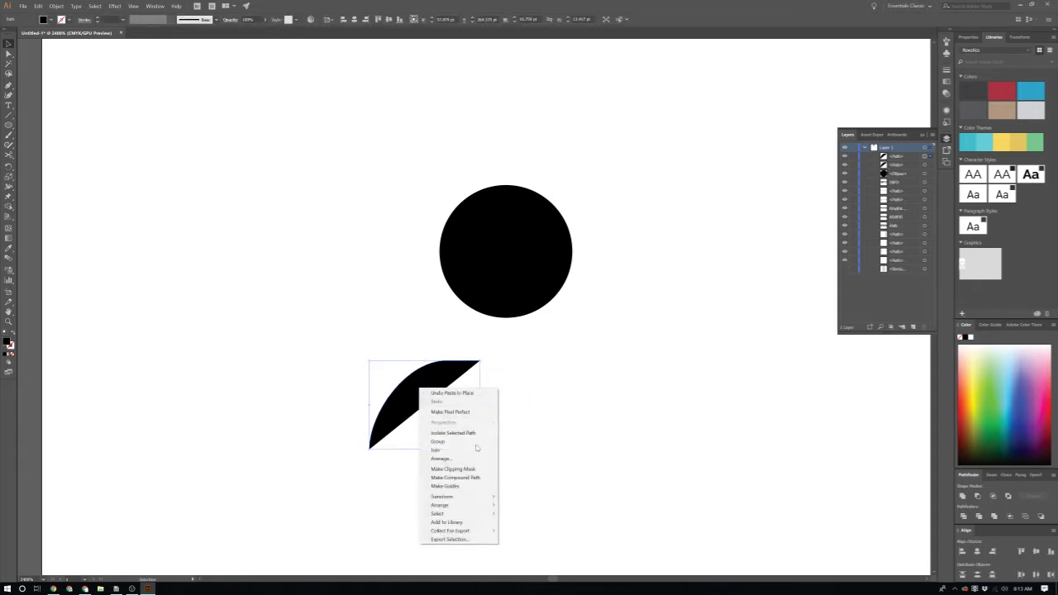
{"action": "mouse_move", "coordinate": [451, 496]}
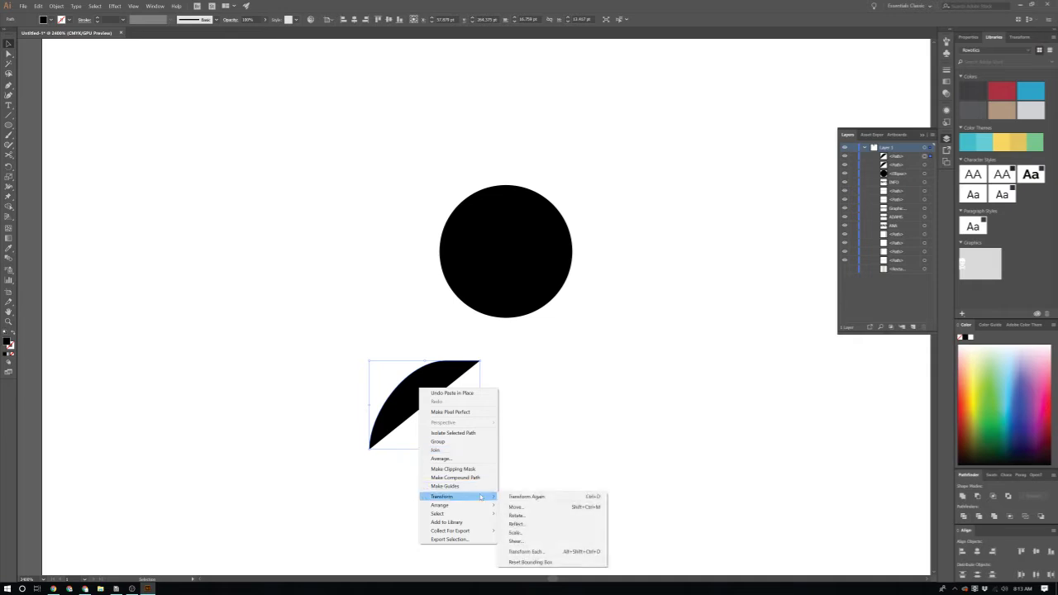
{"action": "left_click", "coordinate": [530, 524]}
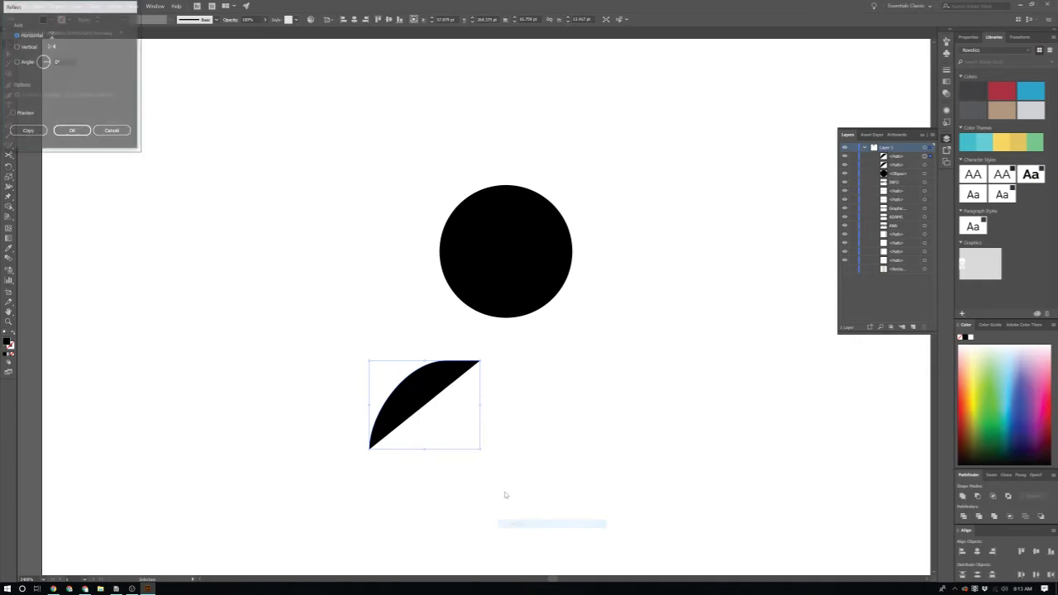
{"action": "left_click", "coordinate": [22, 47]}
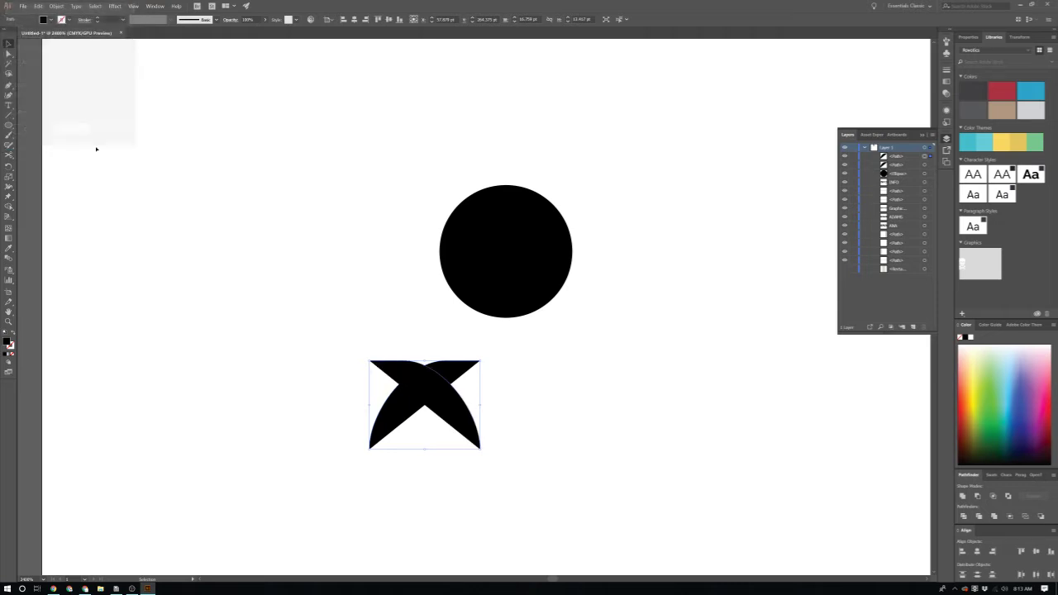
{"action": "left_click", "coordinate": [28, 131]}
Step: Slide the mirrored wedge until the tips meet, then unite both pieces into one arch
{"action": "left_click_drag", "start_coordinate": [470, 395], "coordinate": [578, 402]}
{"action": "scroll", "coordinate": [518, 396], "scroll_direction": "up", "scroll_amount": 3}
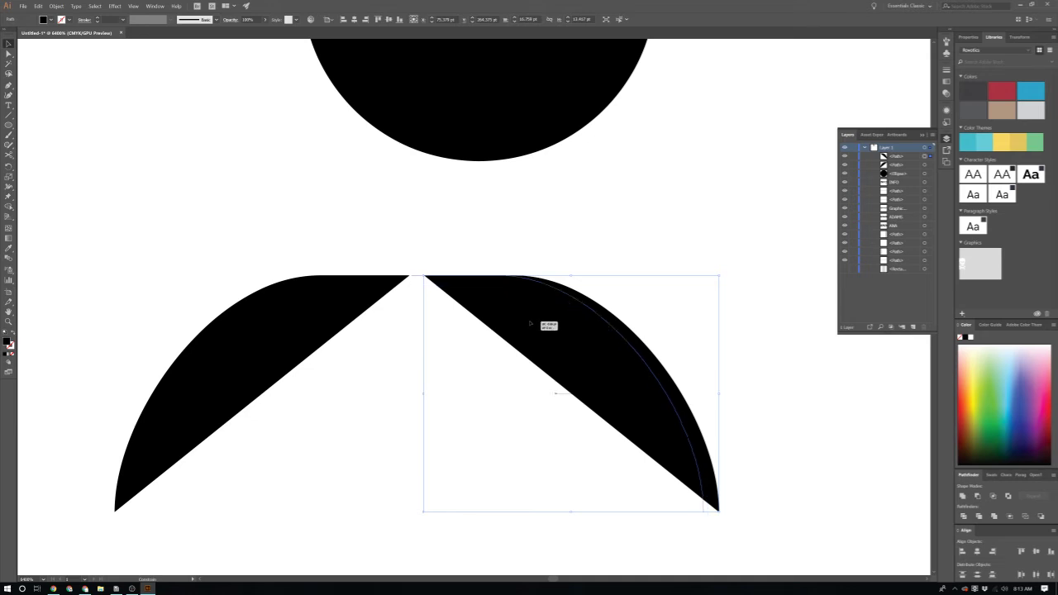
{"action": "left_click_drag", "start_coordinate": [530, 324], "coordinate": [509, 323]}
{"action": "scroll", "coordinate": [515, 372], "scroll_direction": "down", "scroll_amount": 3}
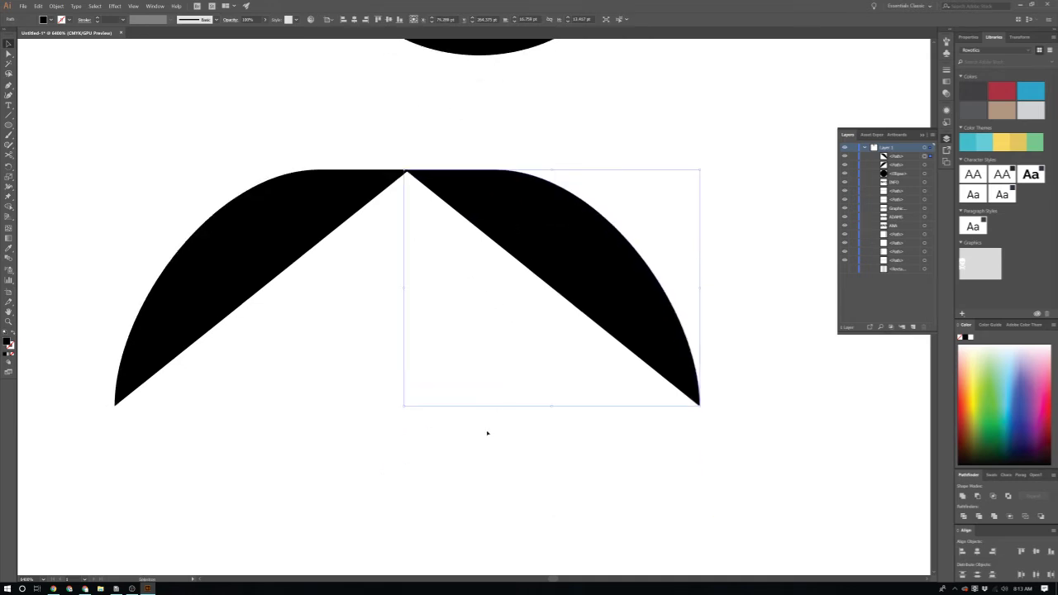
{"action": "left_click", "coordinate": [229, 316], "text": "shift"}
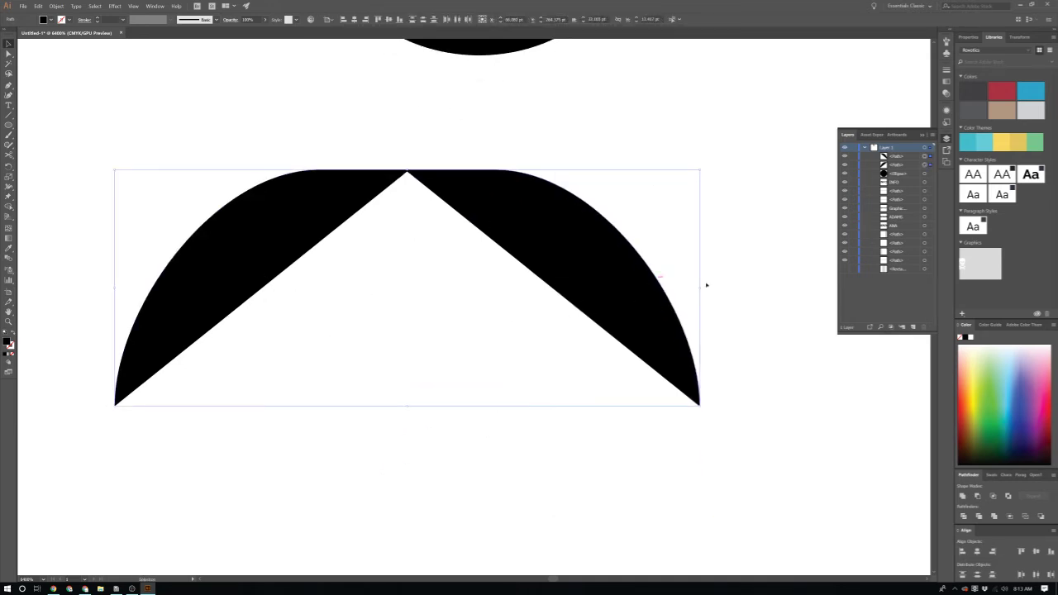
{"action": "left_click", "coordinate": [963, 495]}
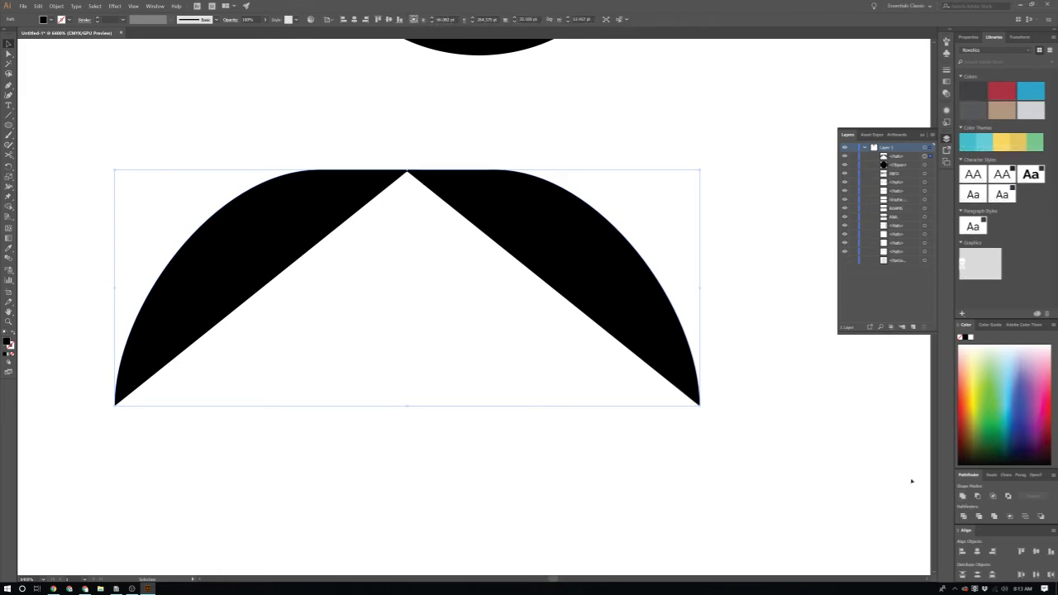
{"action": "left_click", "coordinate": [962, 496]}
{"action": "left_click", "coordinate": [819, 489]}
Step: Delete the notch apex anchor so the arch fills into a solid dome
{"action": "left_click_drag", "start_coordinate": [100, 382], "coordinate": [328, 356]}
{"action": "left_click", "coordinate": [327, 356]}
{"action": "left_click", "coordinate": [239, 236]}
{"action": "key", "text": "p"}
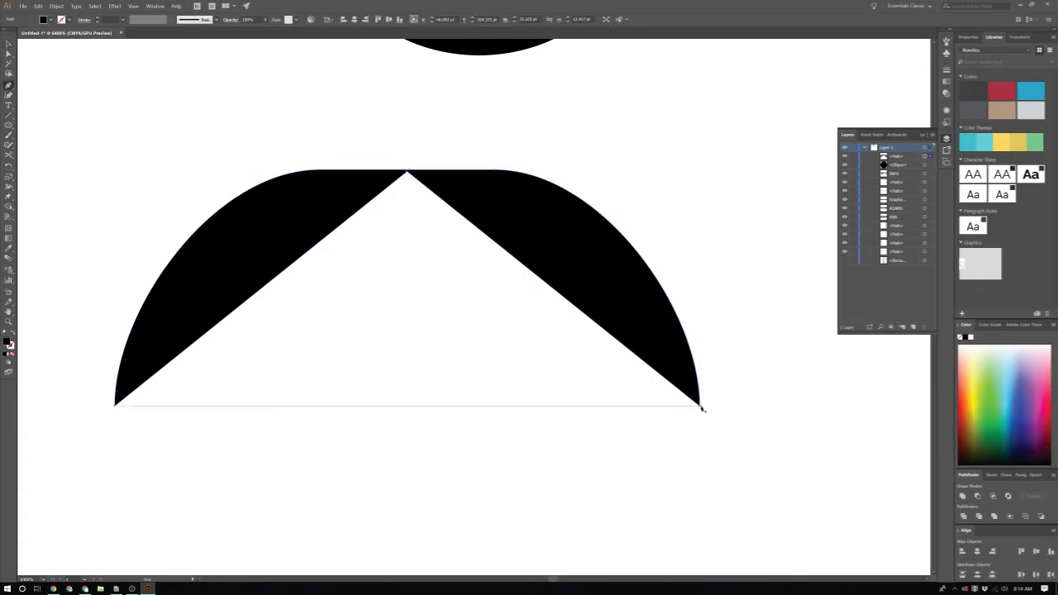
{"action": "left_click", "coordinate": [700, 407]}
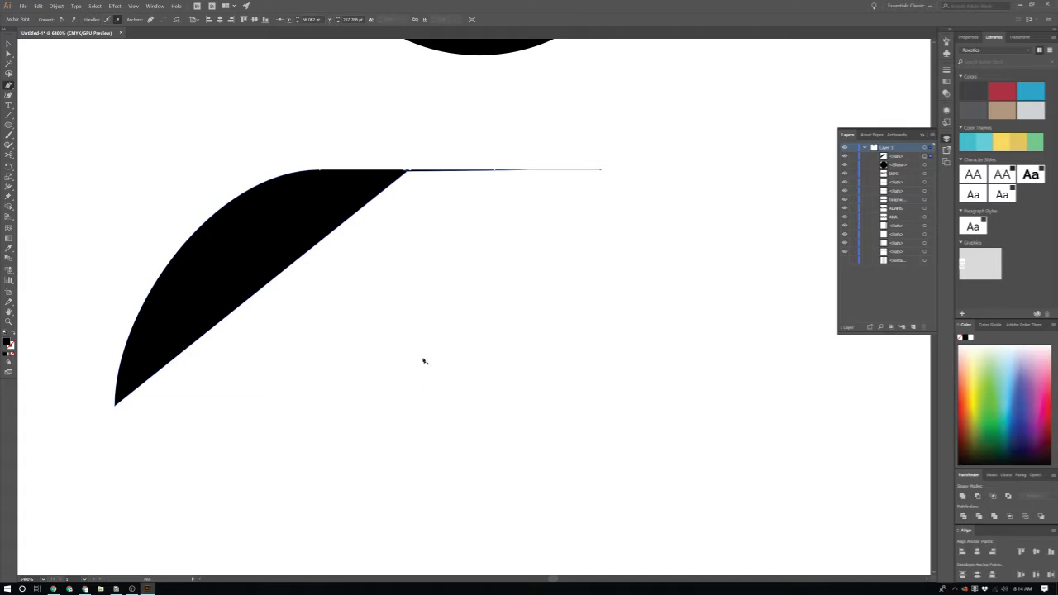
{"action": "key", "text": "ctrl+z"}
{"action": "key", "text": "ctrl+equal"}
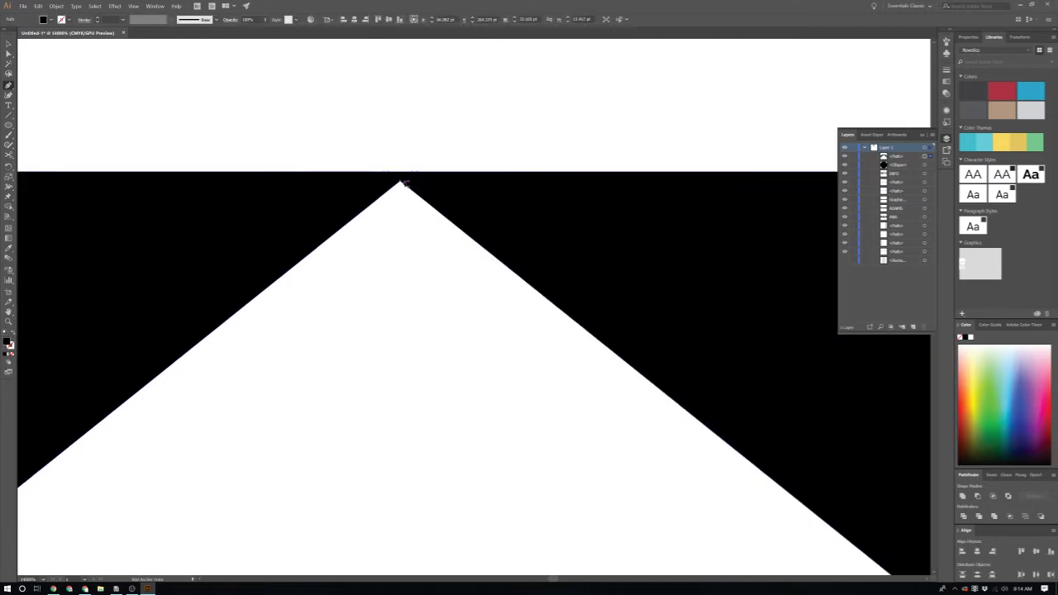
{"action": "left_click", "coordinate": [401, 182]}
{"action": "scroll", "coordinate": [448, 372], "scroll_direction": "down", "scroll_amount": 5}
{"action": "scroll", "coordinate": [456, 405], "scroll_direction": "down", "scroll_amount": 3}
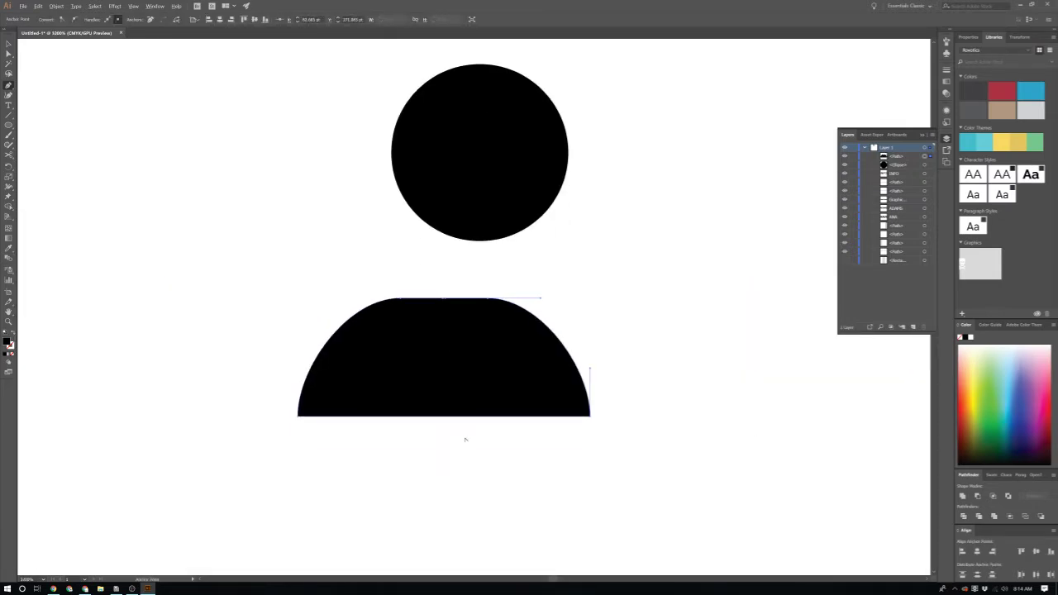
{"action": "scroll", "coordinate": [469, 440], "scroll_direction": "up", "scroll_amount": 3}
{"action": "scroll", "coordinate": [469, 439], "scroll_direction": "down", "scroll_amount": 1}
Step: Move the dome up and right beneath the head circle, then select both shapes
{"action": "key", "text": "v"}
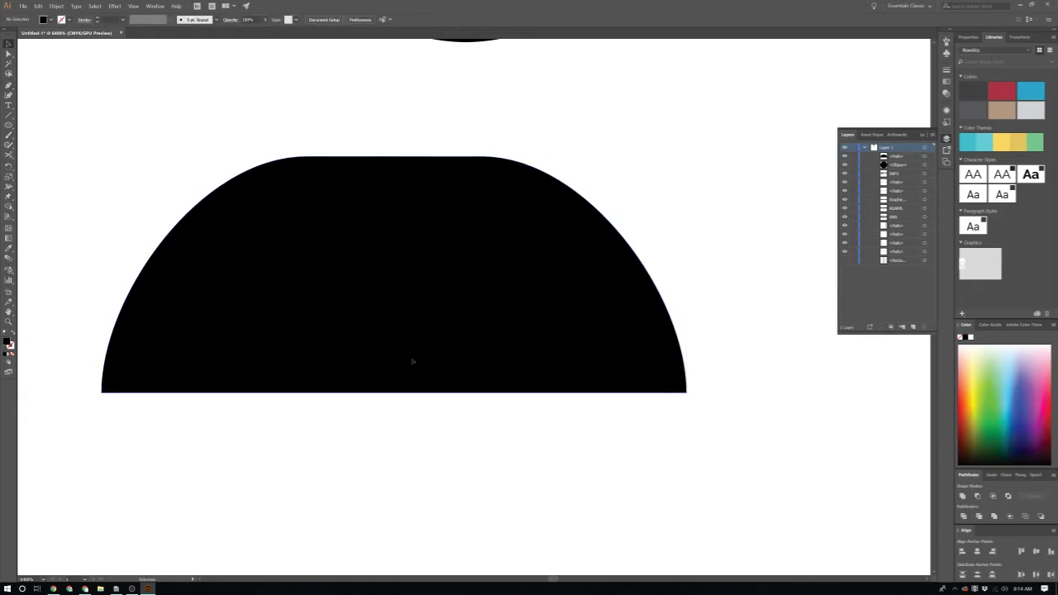
{"action": "key", "text": "p"}
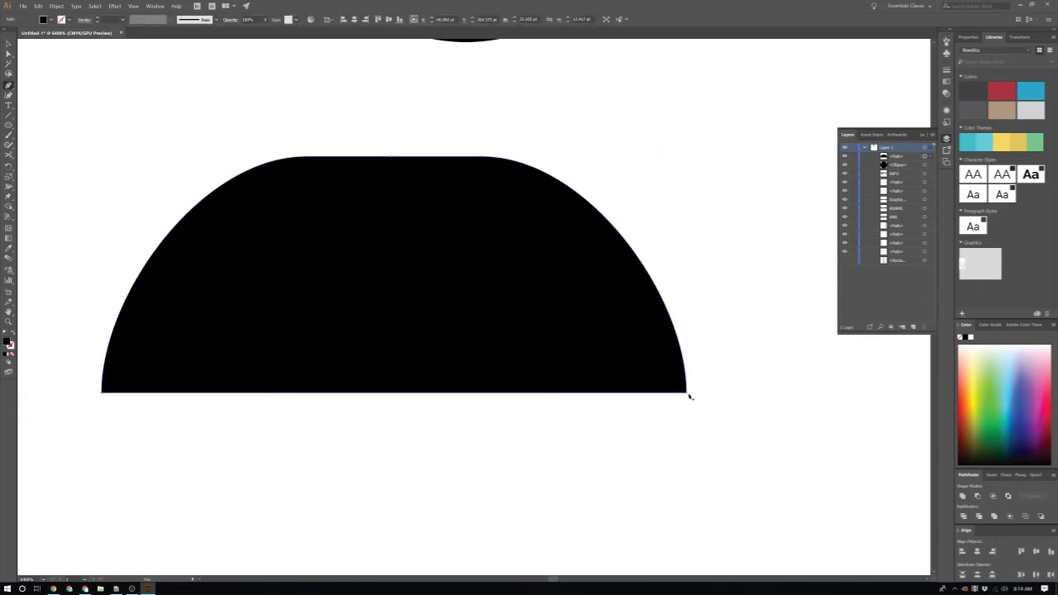
{"action": "left_click", "coordinate": [688, 394]}
{"action": "key", "text": "ctrl+z"}
{"action": "key", "text": "v"}
{"action": "scroll", "coordinate": [512, 440], "scroll_direction": "down", "scroll_amount": 3}
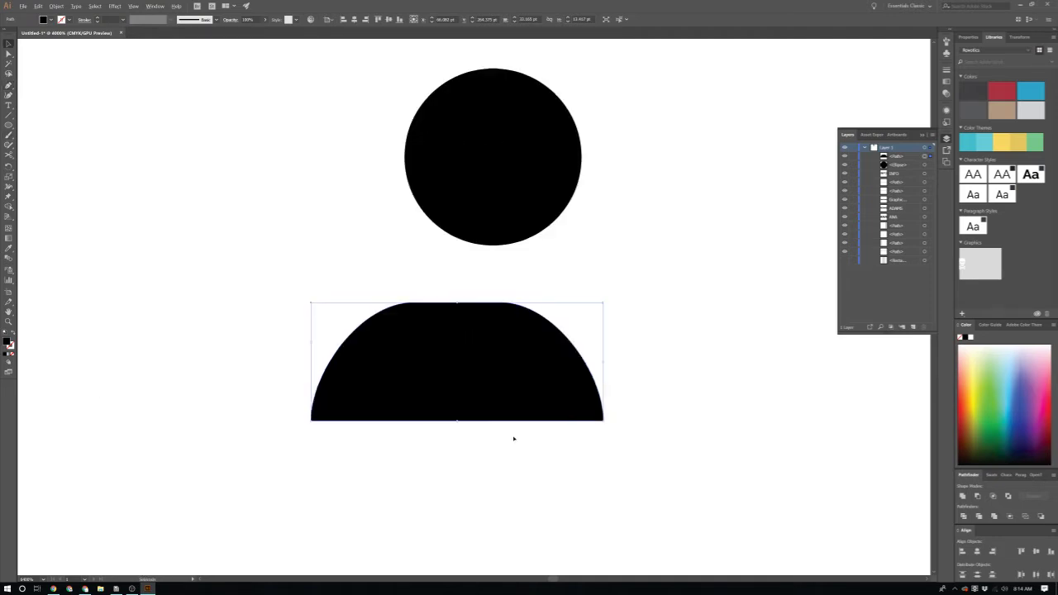
{"action": "left_click_drag", "start_coordinate": [463, 389], "coordinate": [490, 366]}
{"action": "left_click", "coordinate": [594, 298]}
{"action": "scroll", "coordinate": [595, 322], "scroll_direction": "down", "scroll_amount": 1}
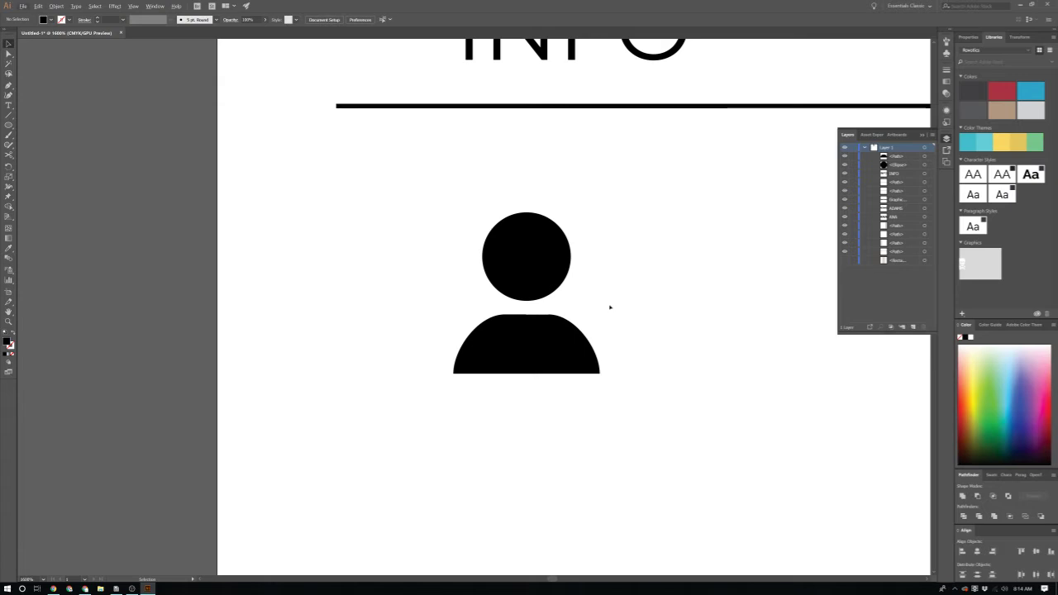
{"action": "left_click_drag", "start_coordinate": [444, 380], "coordinate": [447, 379]}
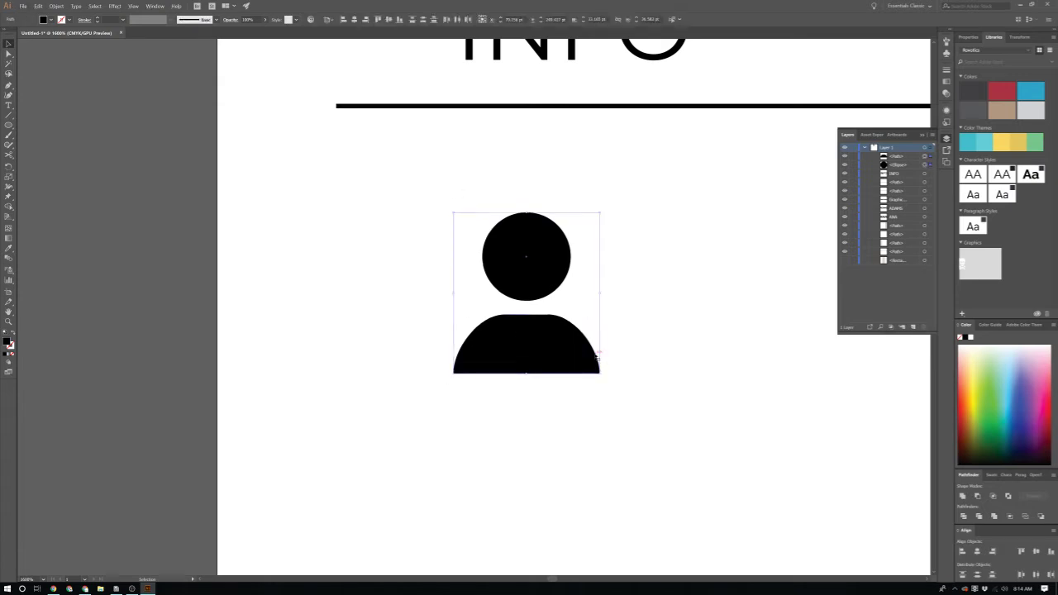
{"action": "left_click", "coordinate": [614, 356]}
Step: Shrink the head circle to about 18.5 pt
{"action": "left_click", "coordinate": [566, 248]}
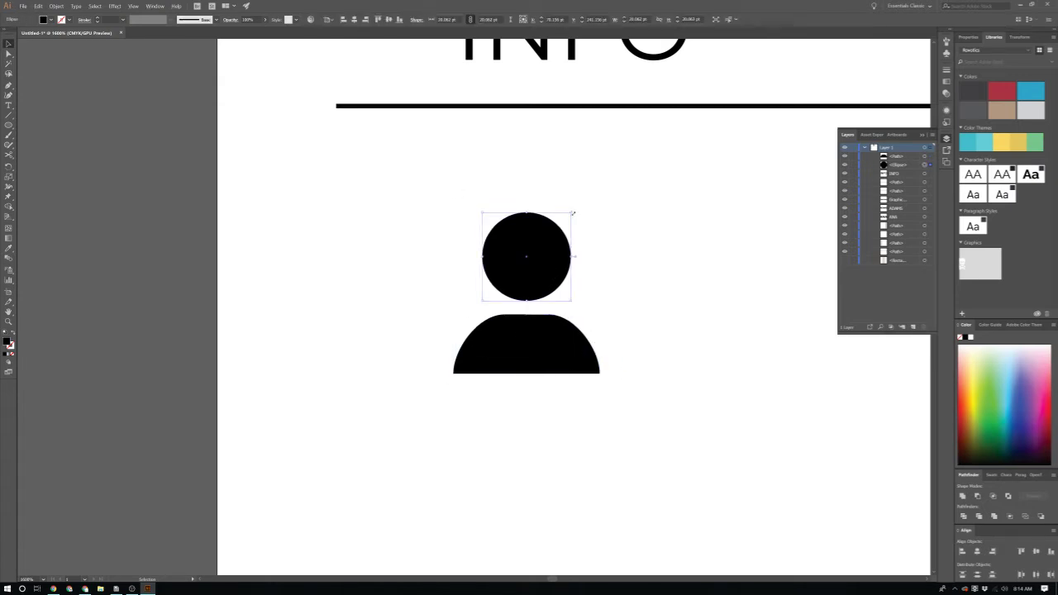
{"action": "left_click_drag", "start_coordinate": [570, 211], "coordinate": [571, 245]}
{"action": "left_click", "coordinate": [663, 204]}
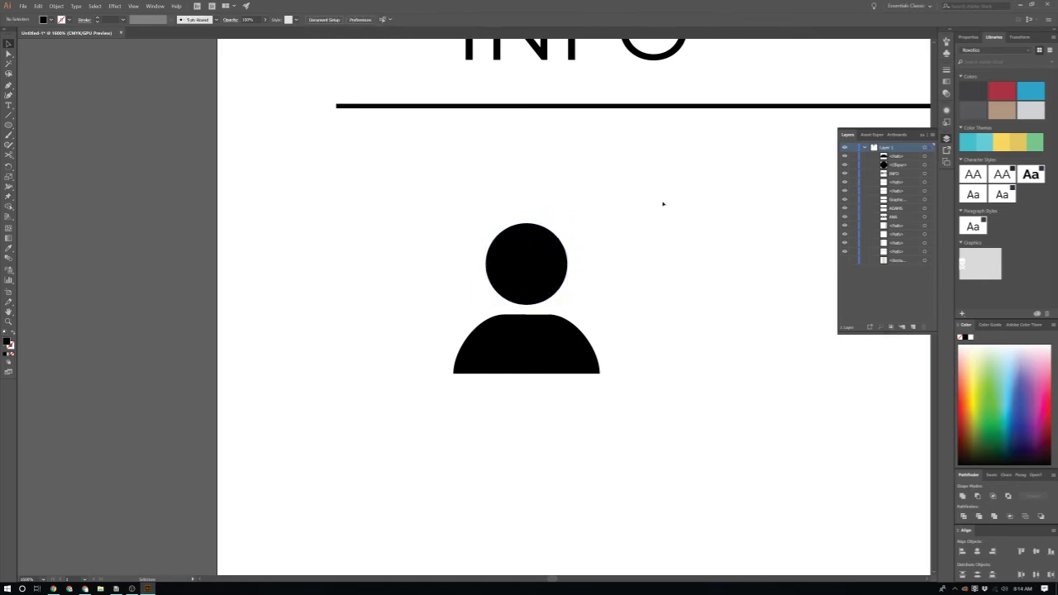
Step: Group head and body, move the person icon left, and draw a new black circle
{"action": "left_click_drag", "start_coordinate": [466, 419], "coordinate": [496, 289]}
{"action": "key", "text": "ctrl+g"}
{"action": "left_click_drag", "start_coordinate": [548, 347], "coordinate": [116, 252]}
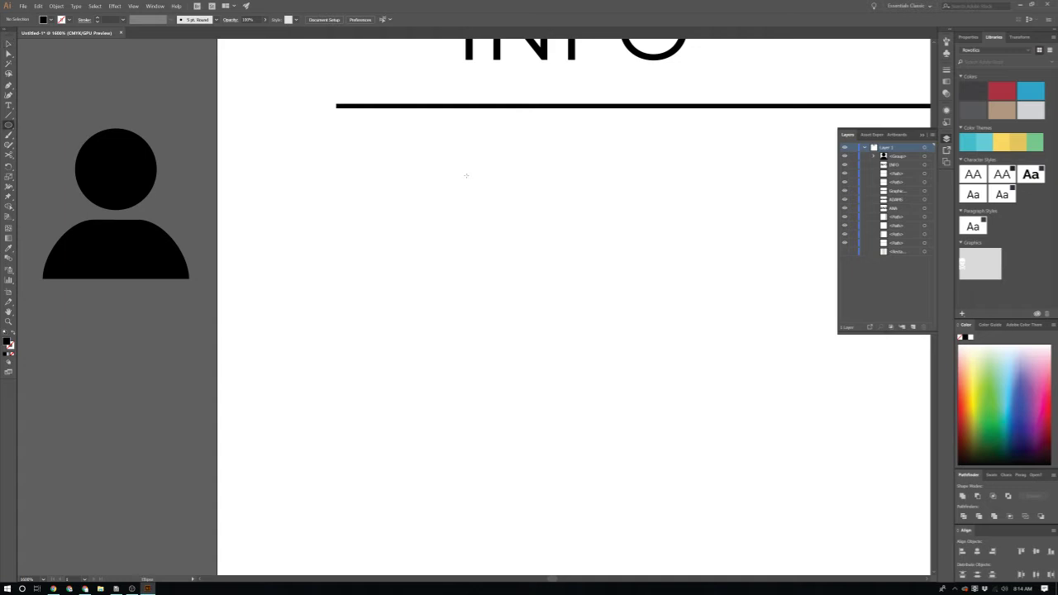
{"action": "left_click_drag", "start_coordinate": [466, 175], "coordinate": [539, 235]}
{"action": "key", "text": "ctrl+plus"}
{"action": "key", "text": "ctrl+plus"}
{"action": "key", "text": "ctrl+plus"}
{"action": "key", "text": "ctrl+plus"}
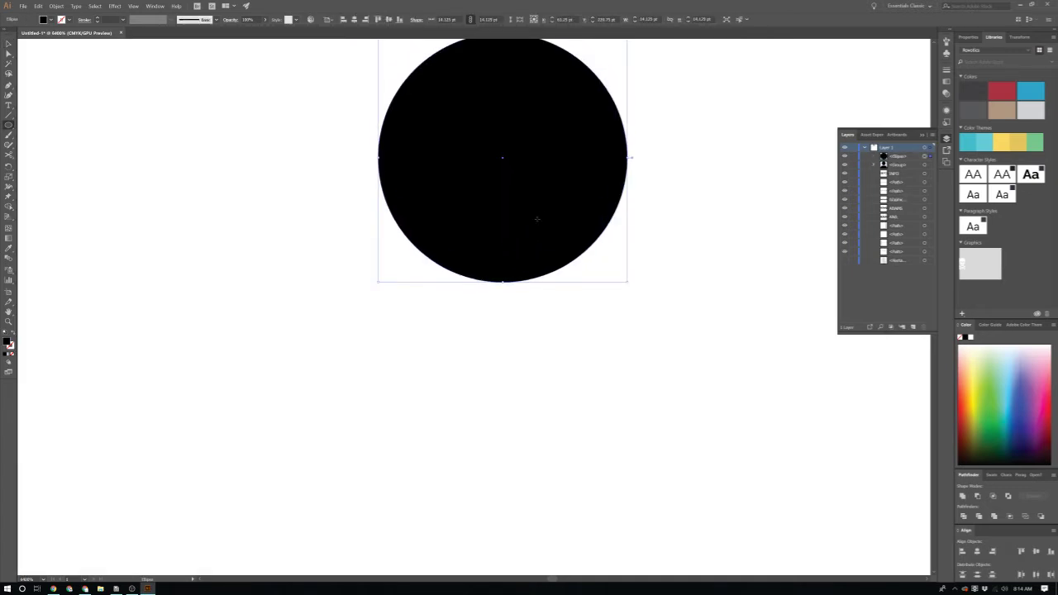
Step: Keep the new circle intact, undoing an accidental deletion of its right anchor
{"action": "scroll", "coordinate": [541, 217], "scroll_direction": "up", "scroll_amount": 2}
{"action": "key", "text": "v"}
{"action": "left_click", "coordinate": [658, 194]}
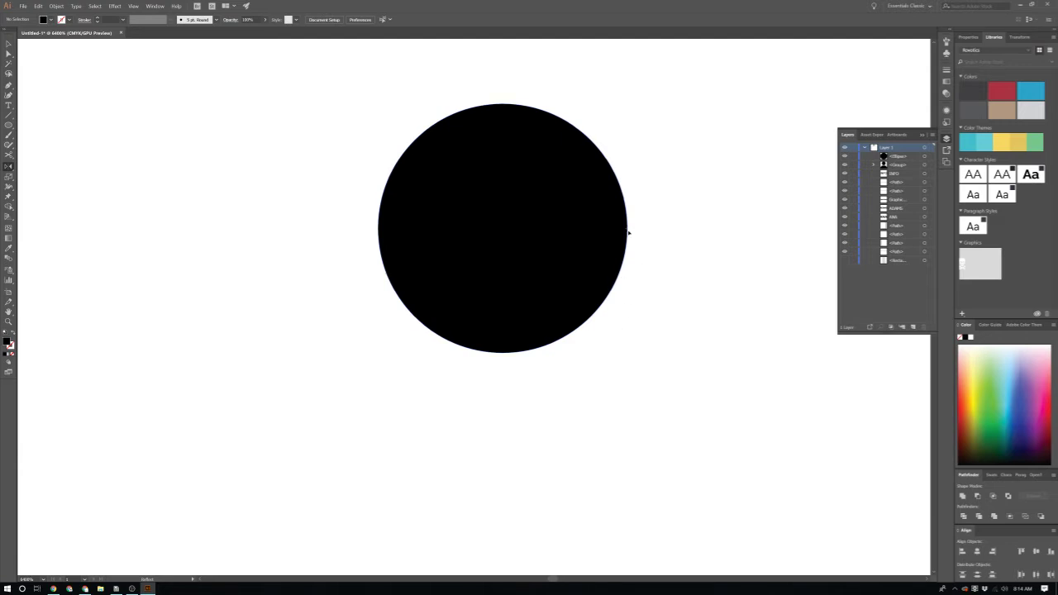
{"action": "key", "text": "ctrl+z"}
{"action": "key", "text": "ctrl+shift+z"}
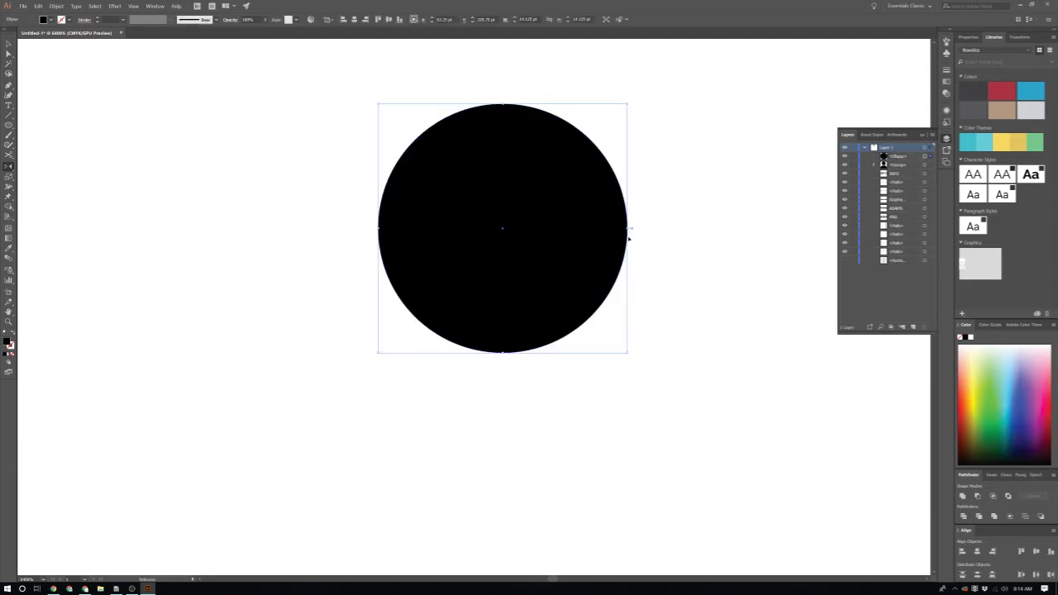
{"action": "key", "text": "v"}
{"action": "left_click", "coordinate": [666, 295]}
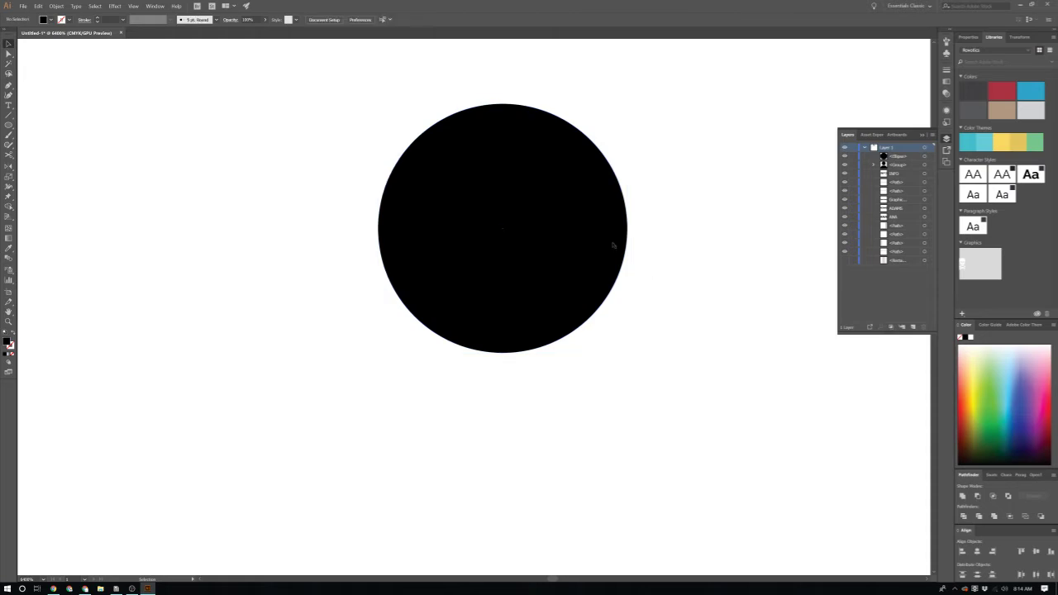
{"action": "left_click", "coordinate": [614, 243]}
{"action": "key", "text": "p"}
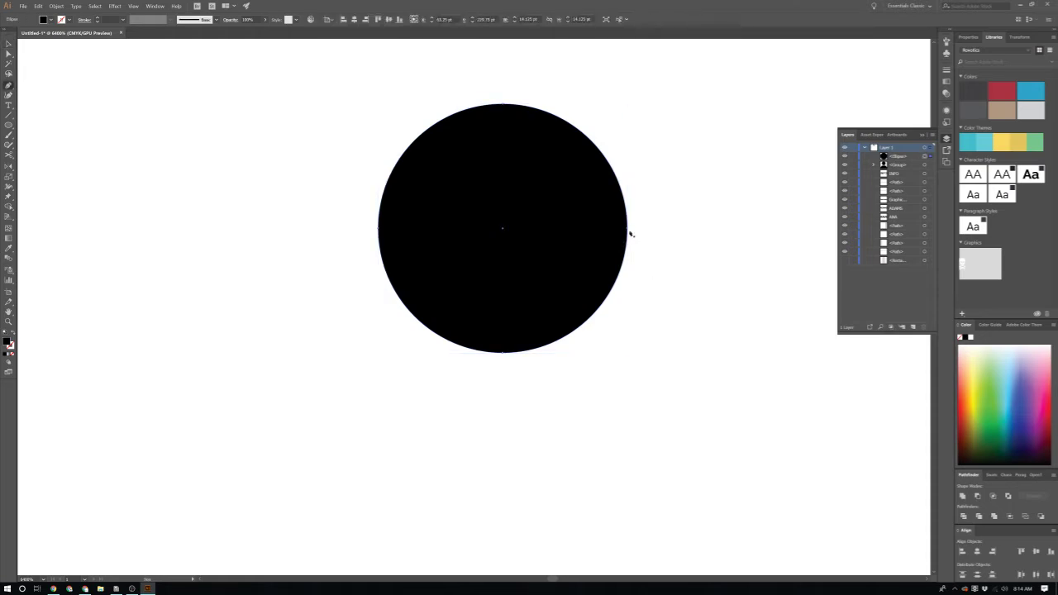
{"action": "left_click", "coordinate": [627, 229]}
{"action": "key", "text": "ctrl+z"}
{"action": "key", "text": "v"}
{"action": "left_click", "coordinate": [648, 289]}
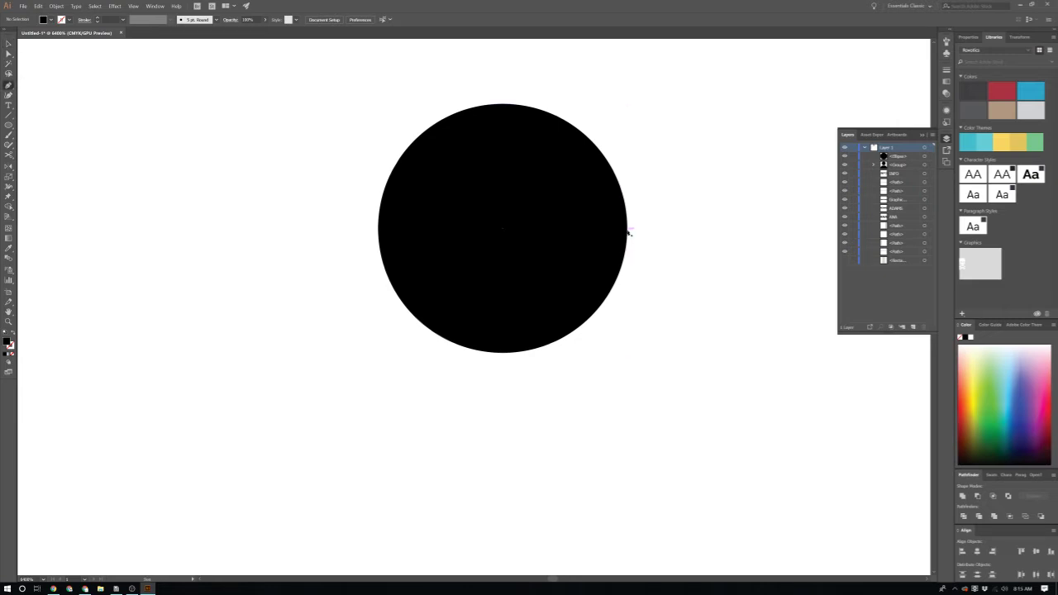
Step: Draw a curved tapering tail from the circle's right edge and paste a copy in front
{"action": "left_click", "coordinate": [628, 229]}
{"action": "scroll", "coordinate": [586, 396], "scroll_direction": "down", "scroll_amount": 3}
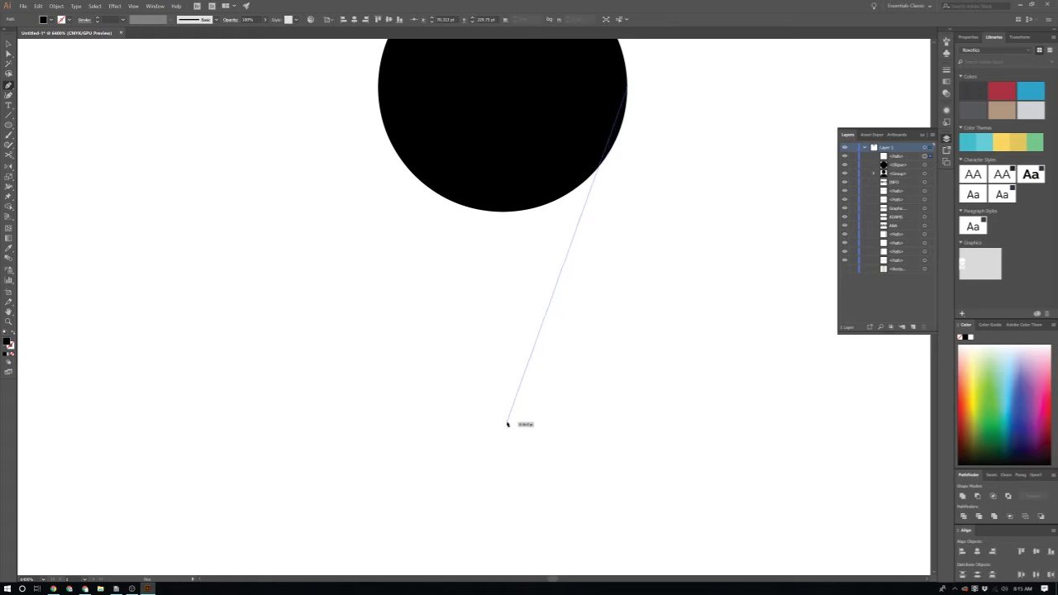
{"action": "scroll", "coordinate": [514, 433], "scroll_direction": "up", "scroll_amount": 1}
{"action": "scroll", "coordinate": [514, 433], "scroll_direction": "down", "scroll_amount": 2, "text": "alt"}
{"action": "scroll", "coordinate": [514, 432], "scroll_direction": "down", "scroll_amount": 1}
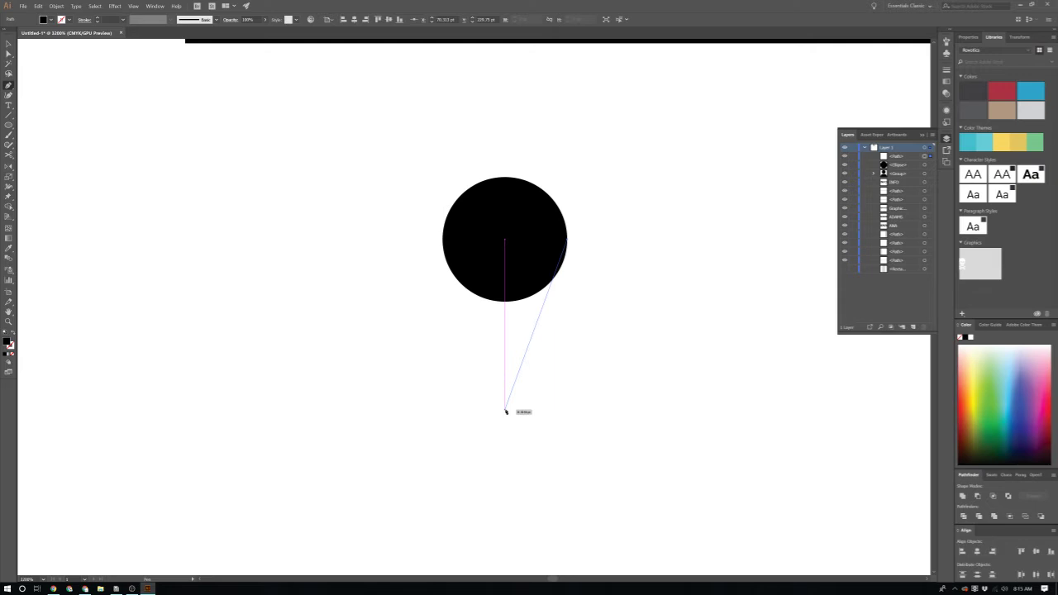
{"action": "left_click_drag", "start_coordinate": [506, 411], "coordinate": [445, 502]}
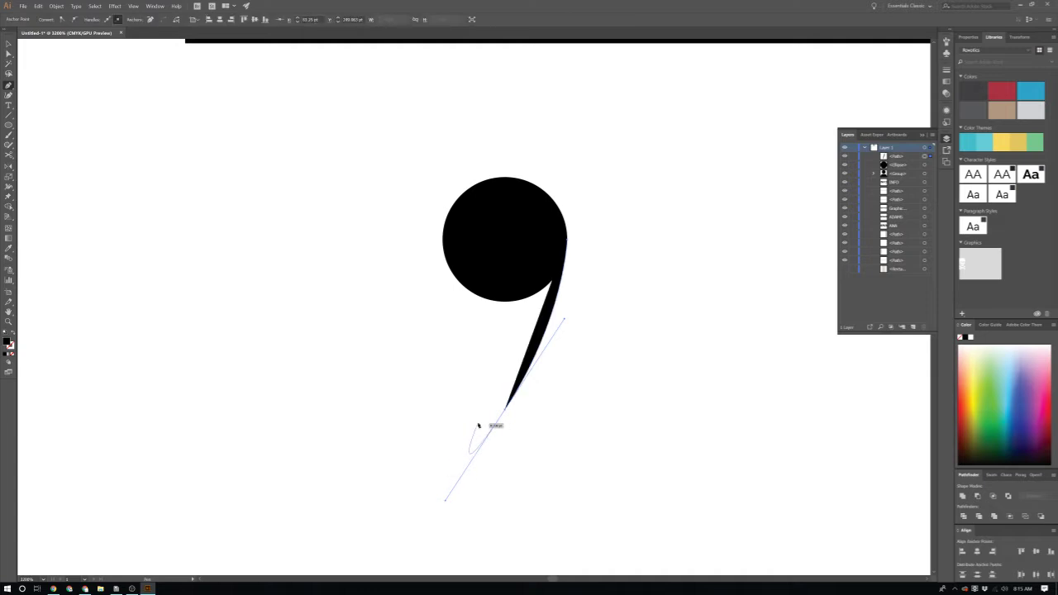
{"action": "scroll", "coordinate": [484, 421], "scroll_direction": "up", "scroll_amount": 3}
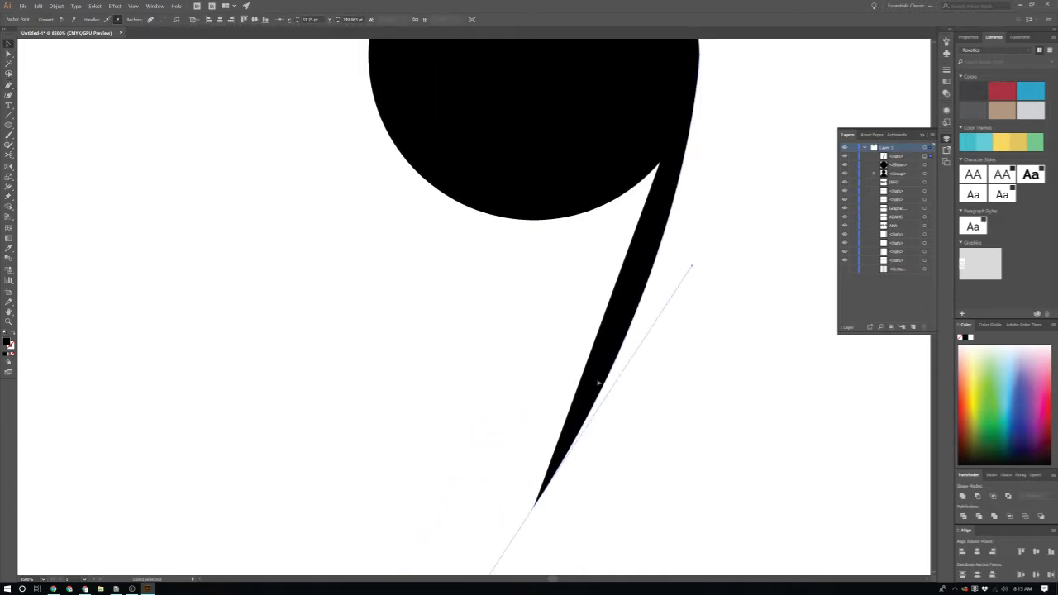
{"action": "left_click", "coordinate": [751, 393], "text": "ctrl"}
{"action": "key", "text": "ctrl+f"}
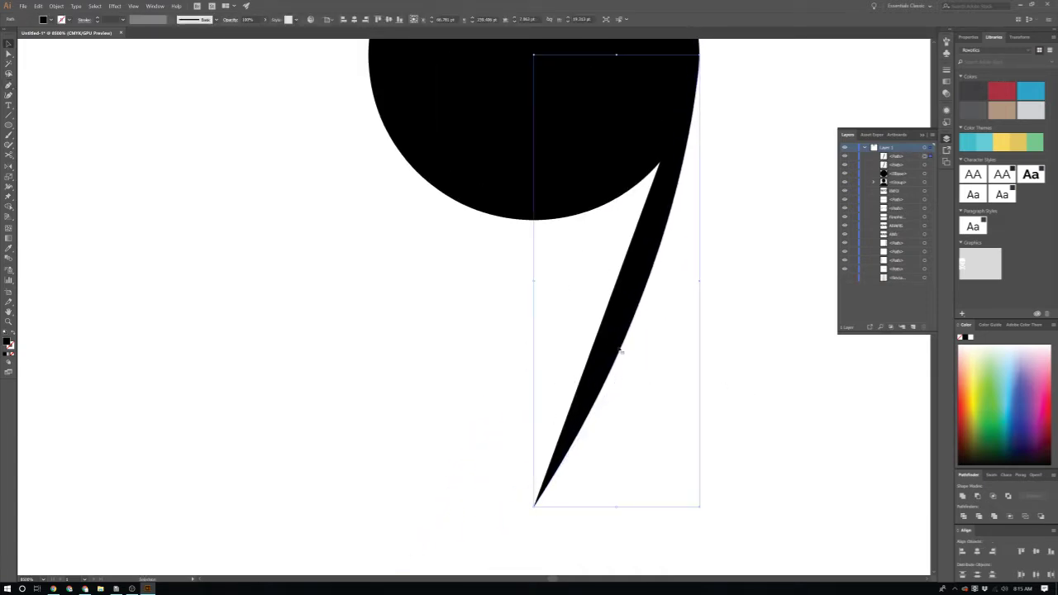
Step: Reflect the copied tail vertically and move it left to form a V under the circle
{"action": "right_click", "coordinate": [620, 350]}
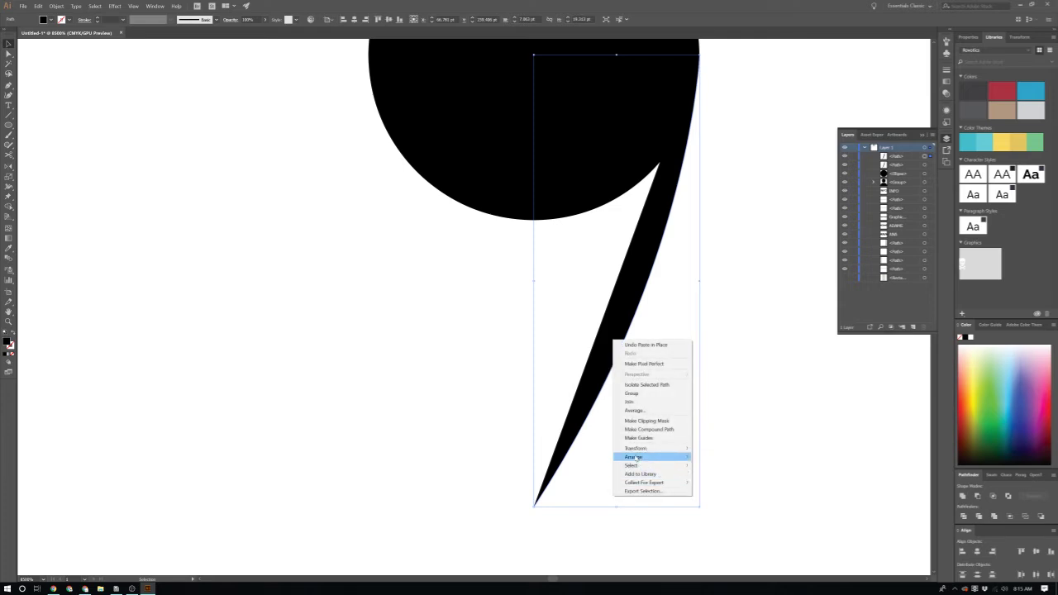
{"action": "mouse_move", "coordinate": [655, 456]}
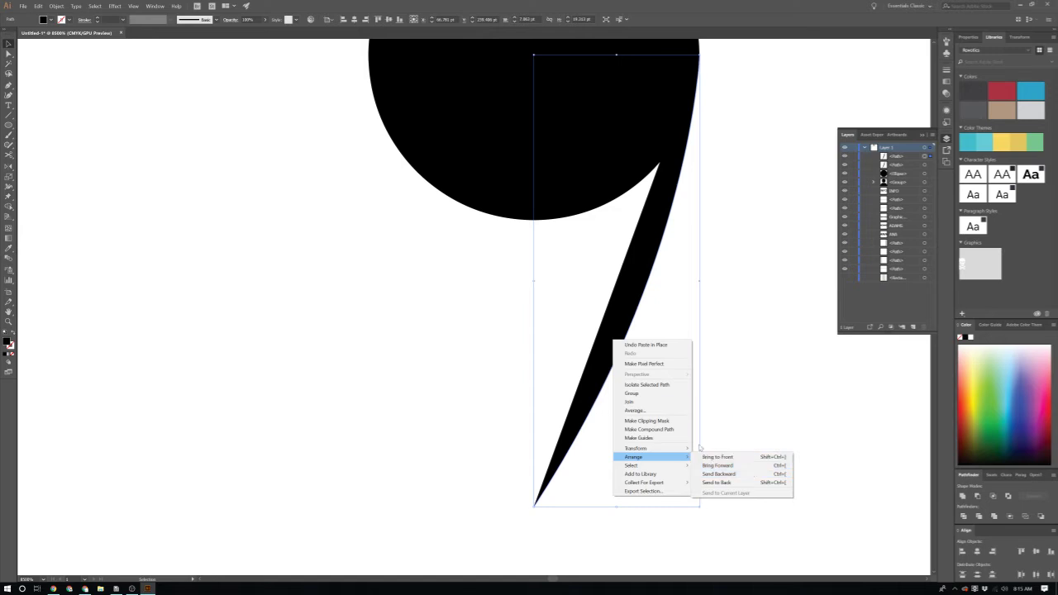
{"action": "left_click", "coordinate": [725, 478]}
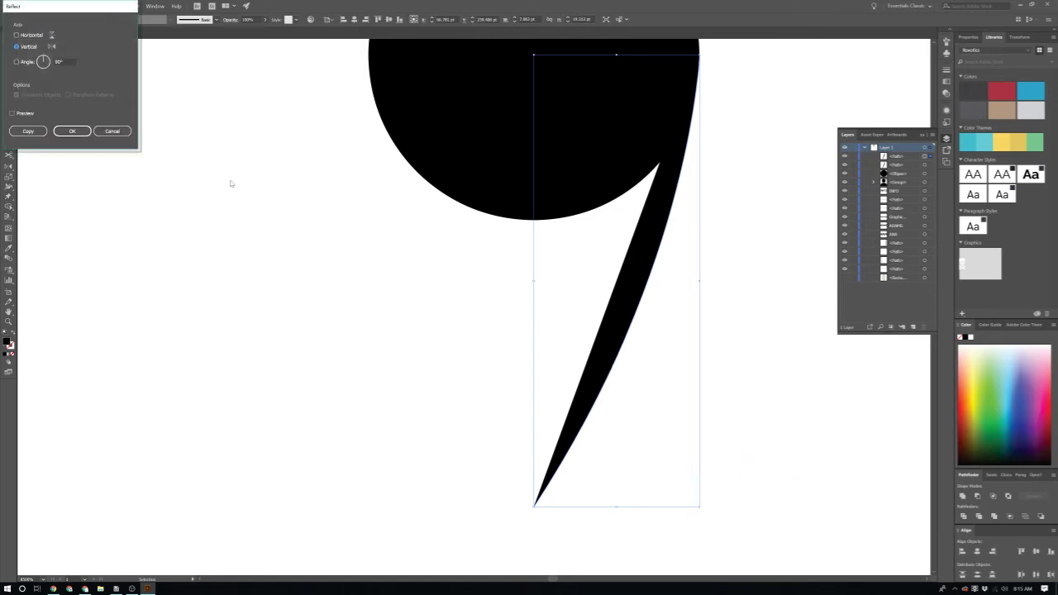
{"action": "left_click", "coordinate": [72, 132]}
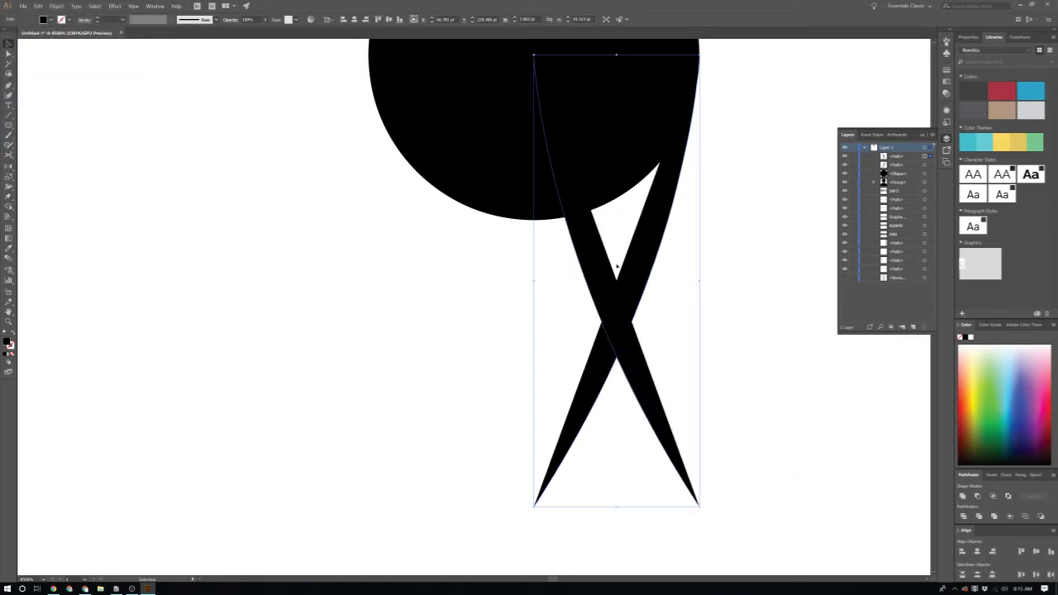
{"action": "left_click_drag", "start_coordinate": [601, 279], "coordinate": [434, 280]}
Step: Select the pin pieces, reverting an accidental move and an unwanted Pathfinder merge
{"action": "scroll", "coordinate": [308, 421], "scroll_direction": "up", "scroll_amount": 2}
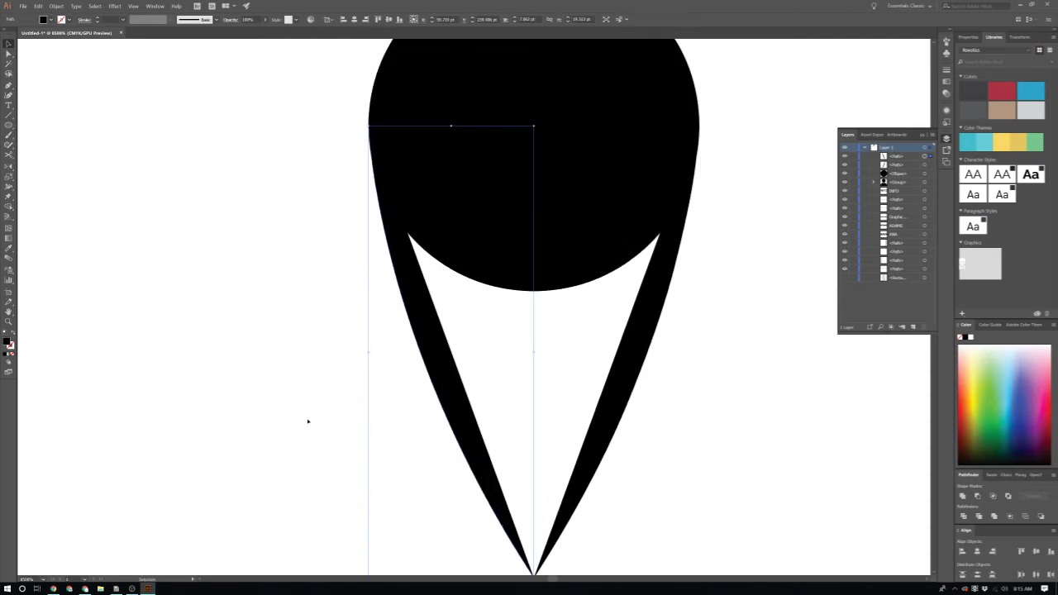
{"action": "left_click_drag", "start_coordinate": [680, 500], "coordinate": [680, 499]}
{"action": "scroll", "coordinate": [774, 323], "scroll_direction": "up", "scroll_amount": 4}
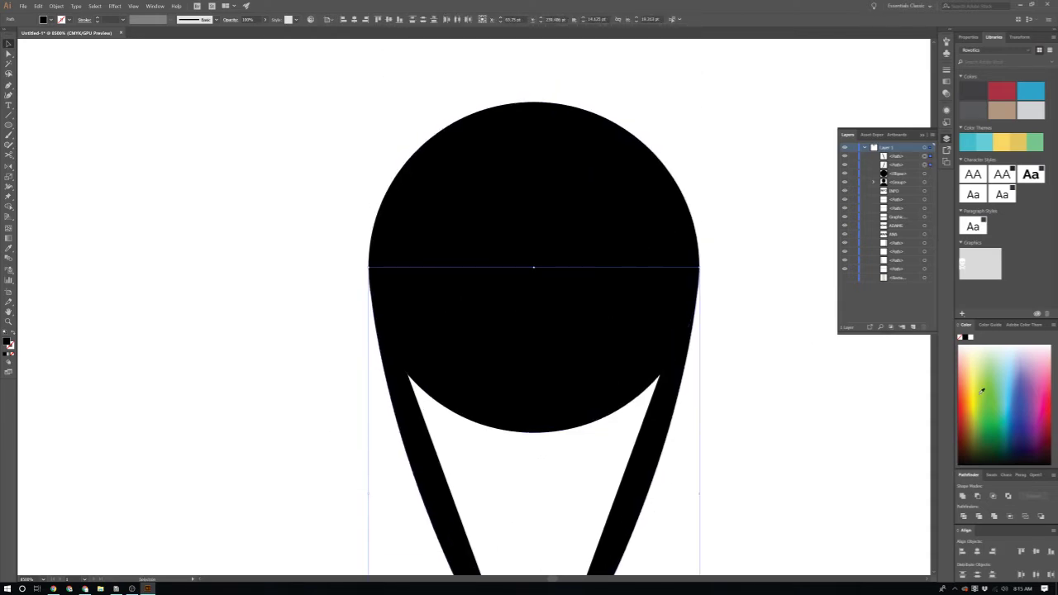
{"action": "scroll", "coordinate": [732, 496], "scroll_direction": "down", "scroll_amount": 9}
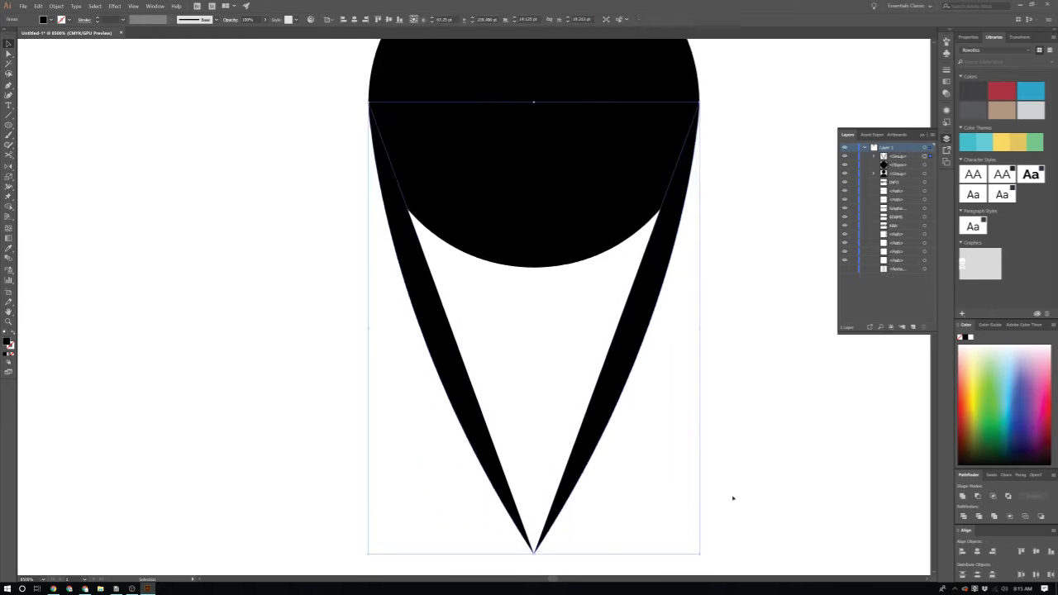
{"action": "scroll", "coordinate": [650, 441], "scroll_direction": "up", "scroll_amount": 3}
{"action": "scroll", "coordinate": [650, 441], "scroll_direction": "up", "scroll_amount": 2}
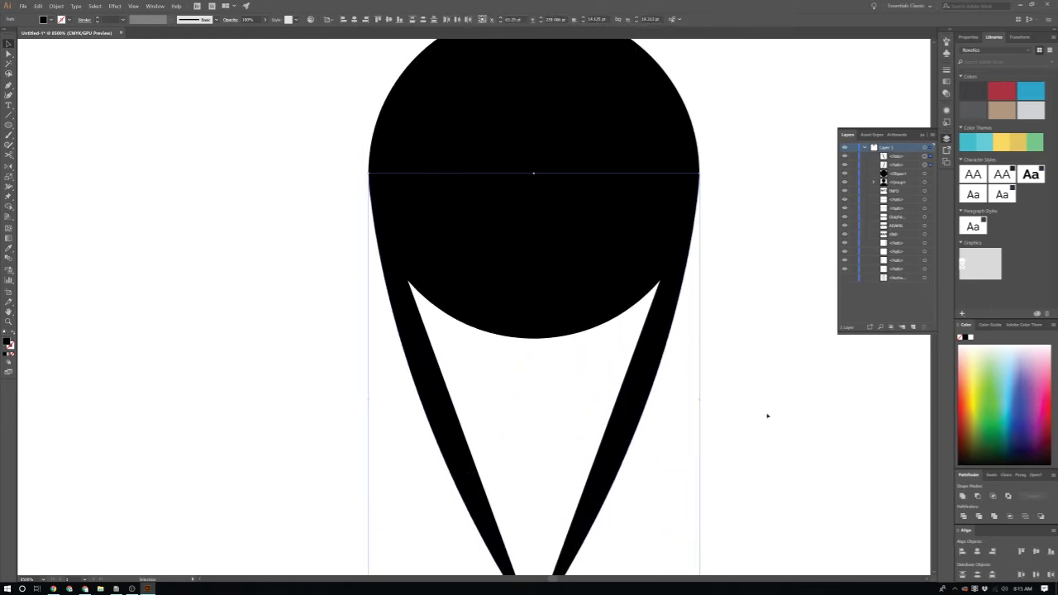
{"action": "left_click", "coordinate": [661, 353]}
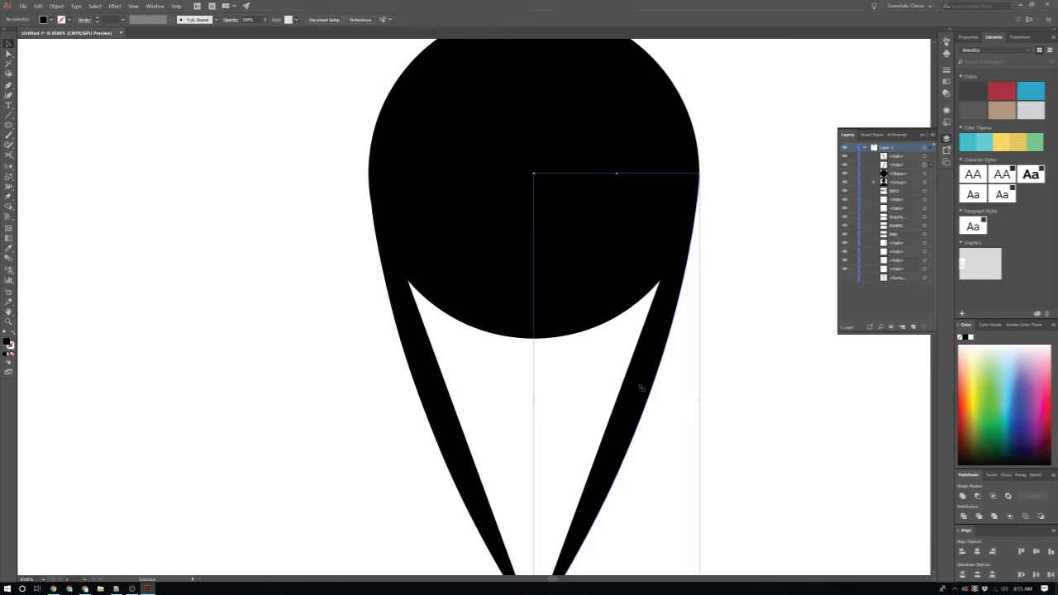
{"action": "left_click", "coordinate": [769, 407]}
{"action": "scroll", "coordinate": [769, 407], "scroll_direction": "down", "scroll_amount": 1}
{"action": "scroll", "coordinate": [768, 407], "scroll_direction": "down", "scroll_amount": 1}
{"action": "left_click", "coordinate": [683, 426]}
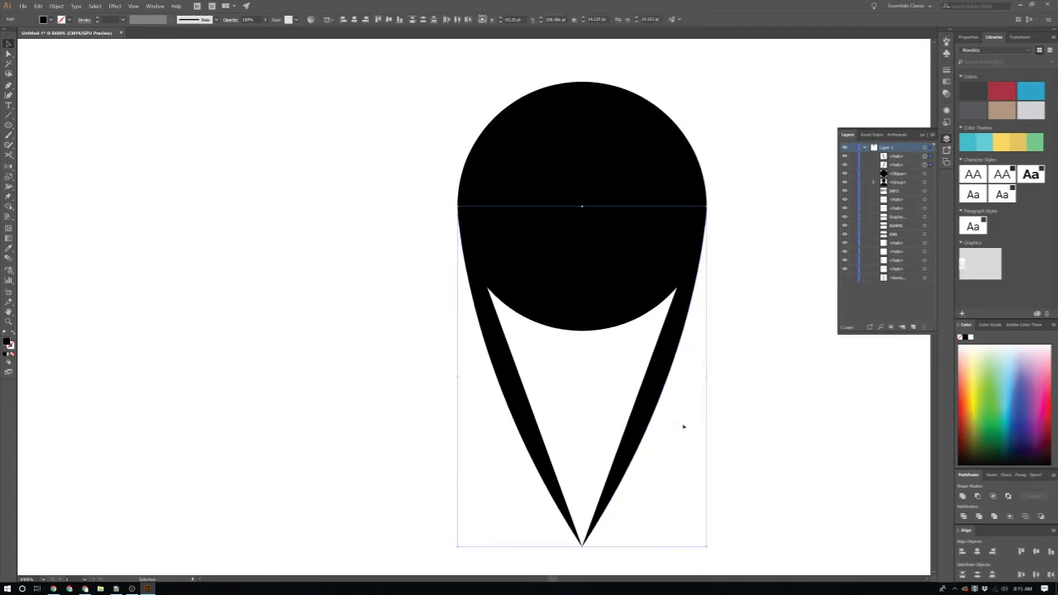
{"action": "scroll", "coordinate": [677, 442], "scroll_direction": "down", "scroll_amount": 5}
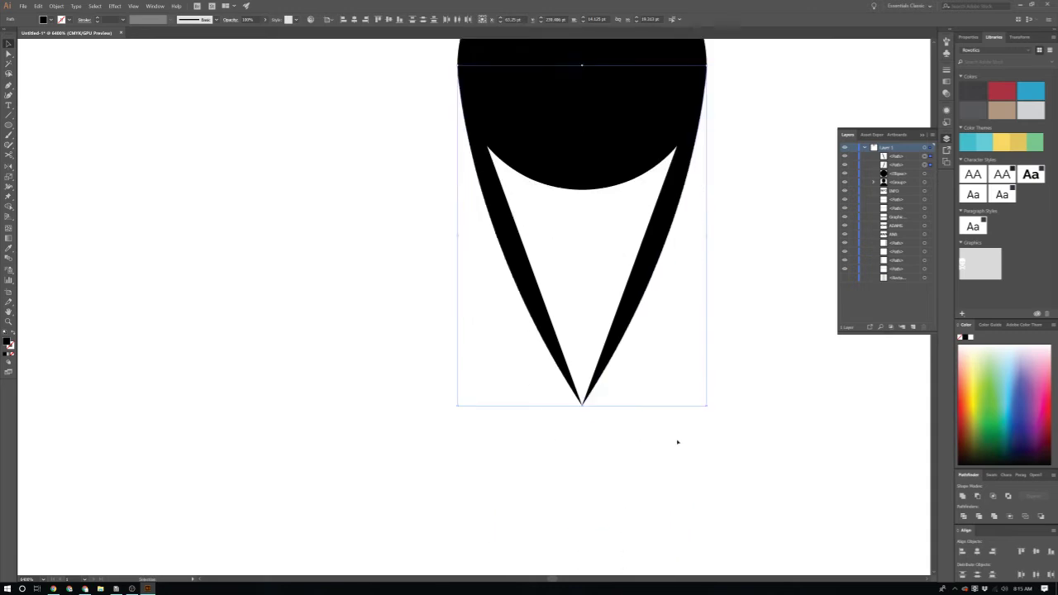
{"action": "left_click_drag", "start_coordinate": [628, 328], "coordinate": [628, 463]}
{"action": "key", "text": "ctrl+z"}
{"action": "scroll", "coordinate": [729, 173], "scroll_direction": "up", "scroll_amount": 3}
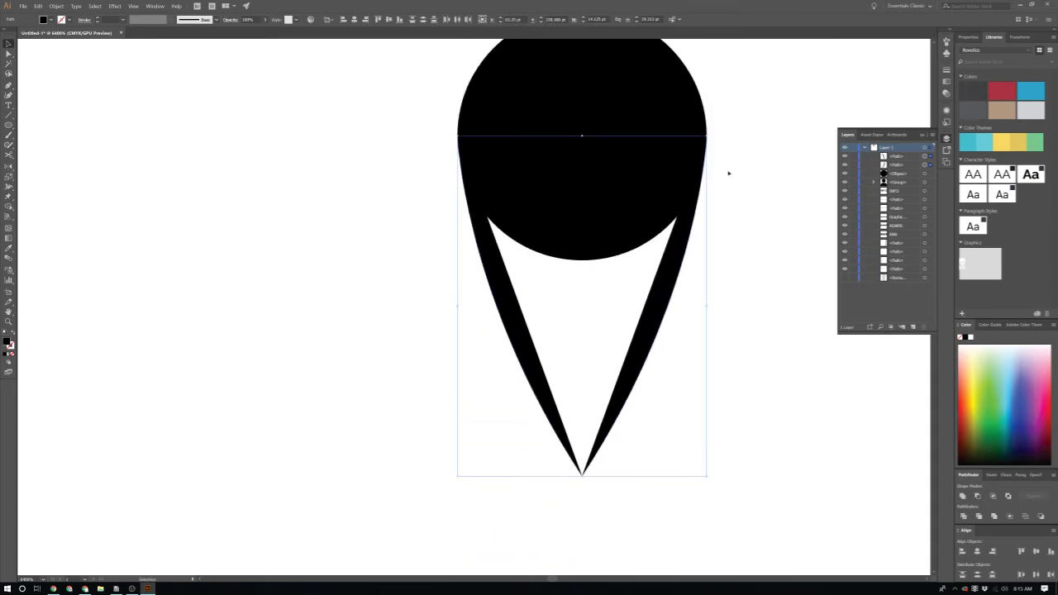
{"action": "left_click", "coordinate": [963, 497]}
{"action": "key", "text": "ctrl+z"}
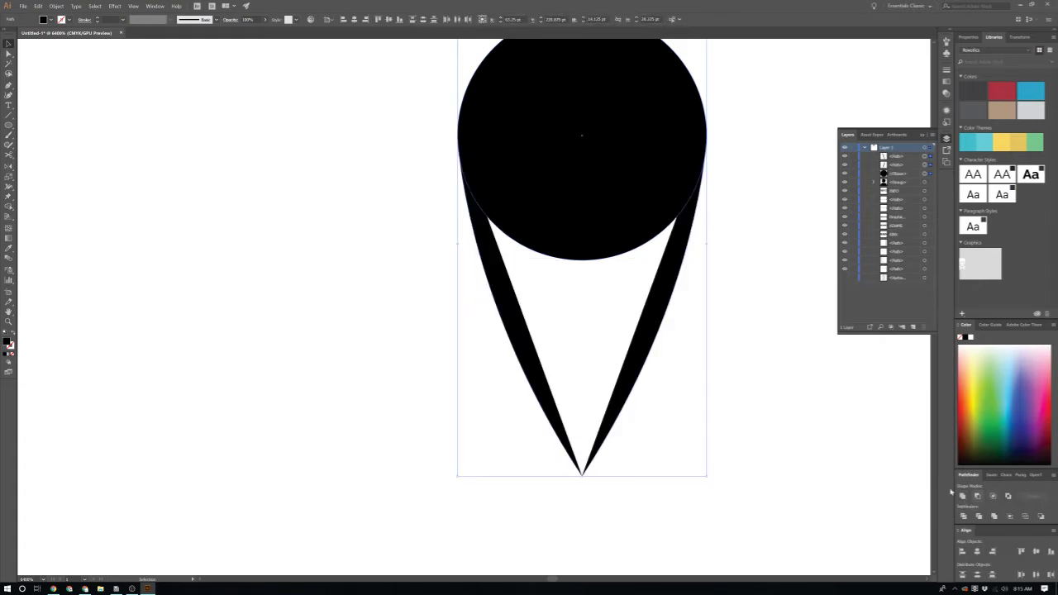
Step: Drag a leg's bottom anchor downward to lengthen the legs
{"action": "left_click", "coordinate": [754, 381]}
{"action": "key", "text": "ctrl+a"}
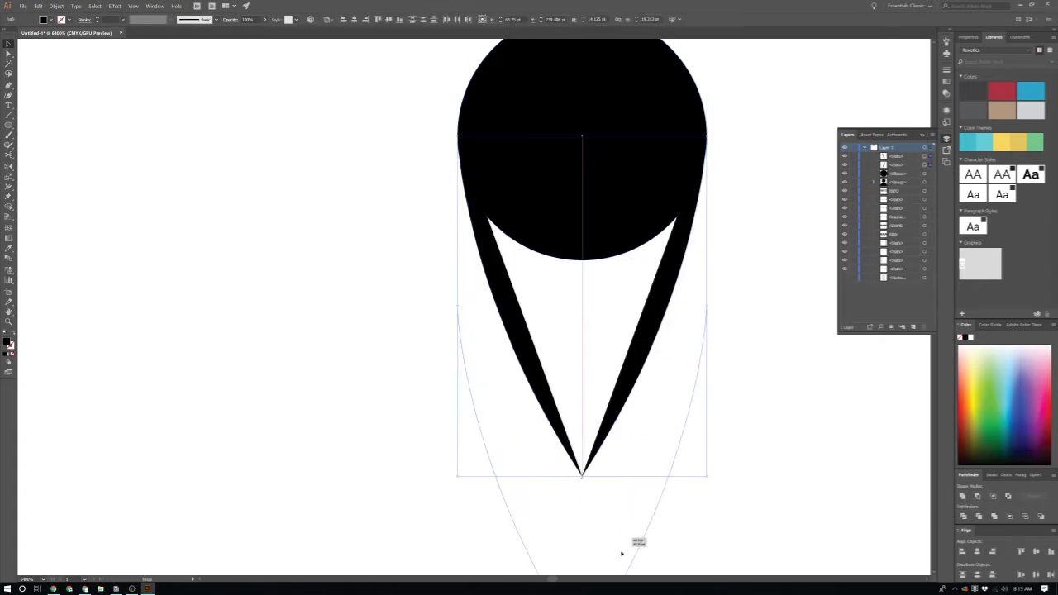
{"action": "left_click_drag", "start_coordinate": [644, 362], "coordinate": [633, 548]}
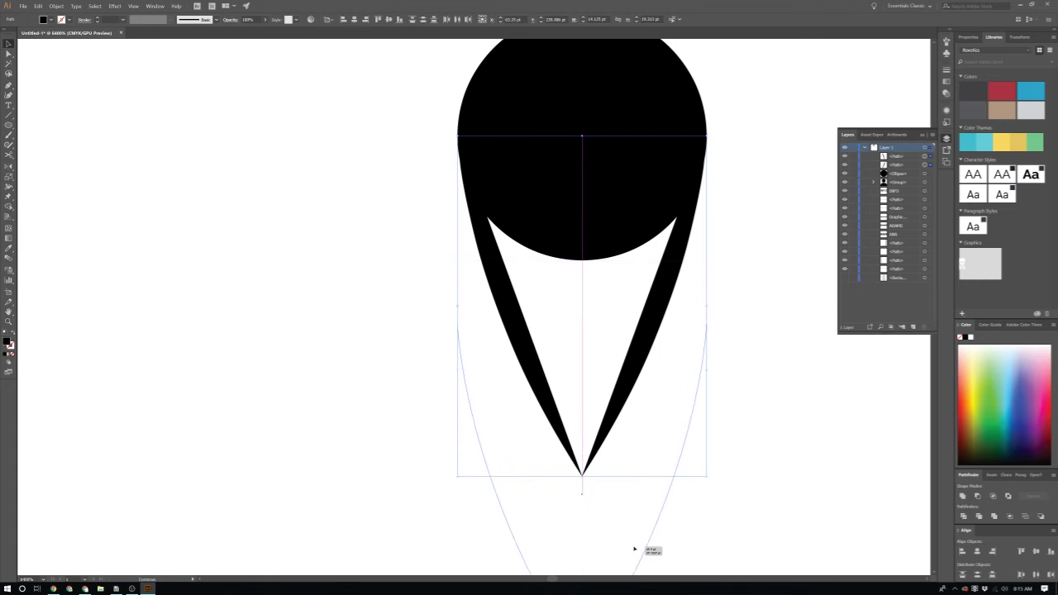
{"action": "scroll", "coordinate": [618, 361], "scroll_direction": "up", "scroll_amount": 3}
{"action": "left_click", "coordinate": [618, 361]}
{"action": "scroll", "coordinate": [612, 351], "scroll_direction": "down", "scroll_amount": 2}
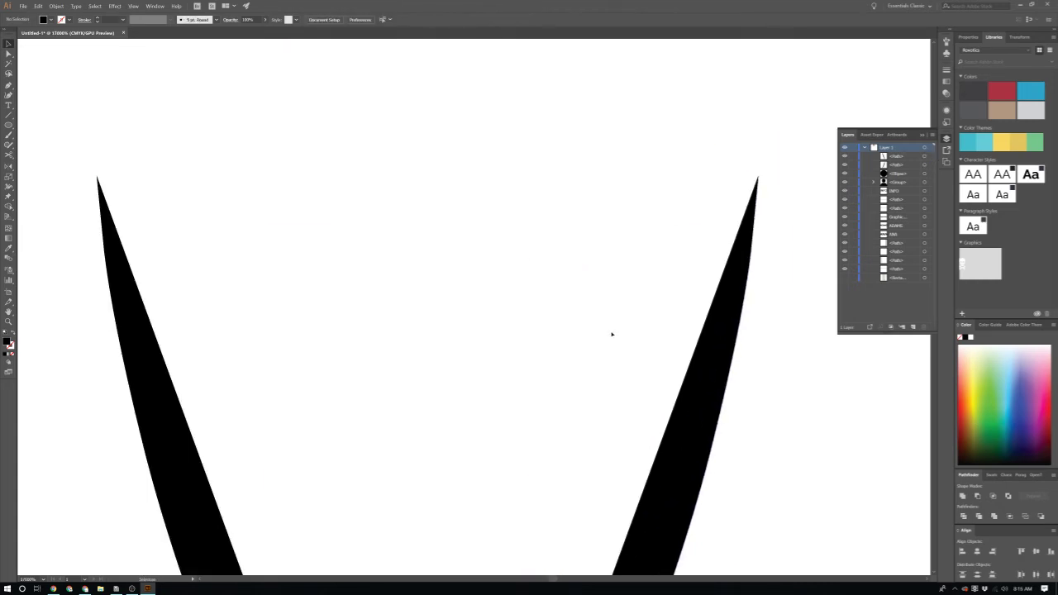
Step: Draw a closed path between the two leg tips, curving up to join the circle
{"action": "key", "text": "p"}
{"action": "left_click", "coordinate": [756, 176]}
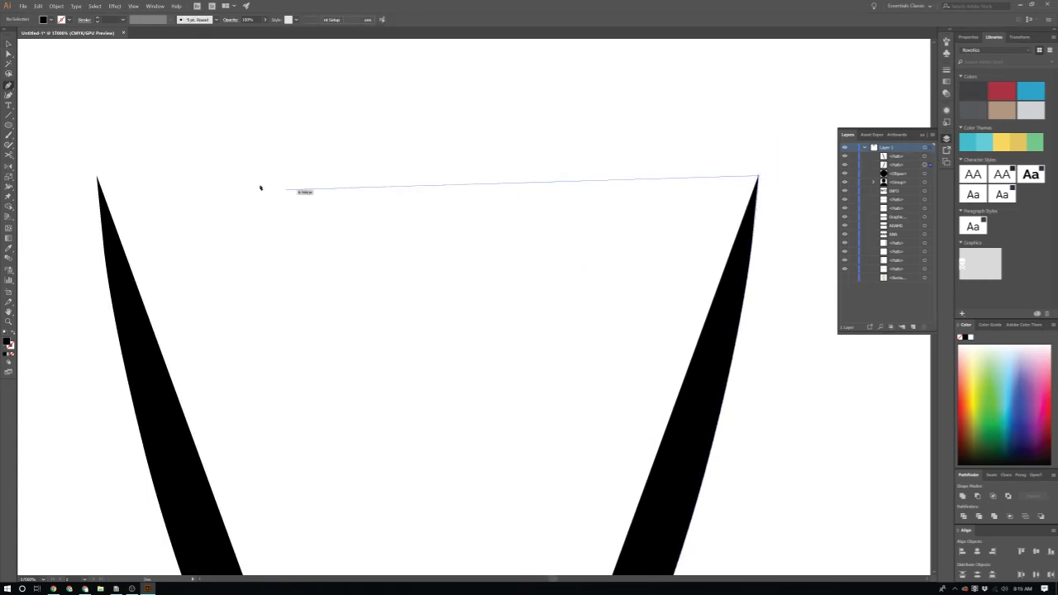
{"action": "left_click", "coordinate": [98, 177]}
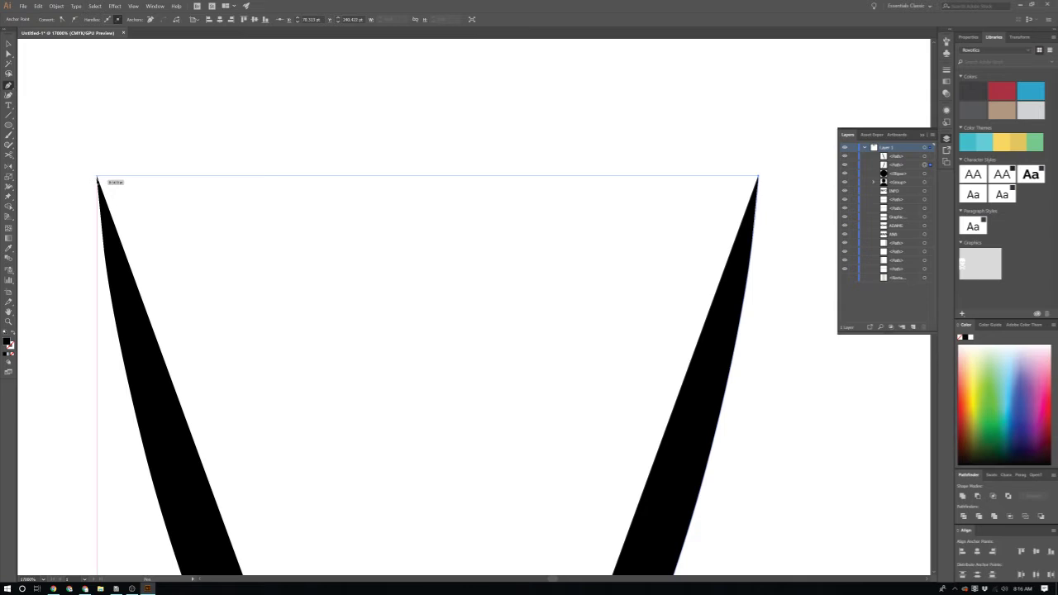
{"action": "left_click", "coordinate": [98, 177]}
{"action": "scroll", "coordinate": [149, 225], "scroll_direction": "down", "scroll_amount": 3}
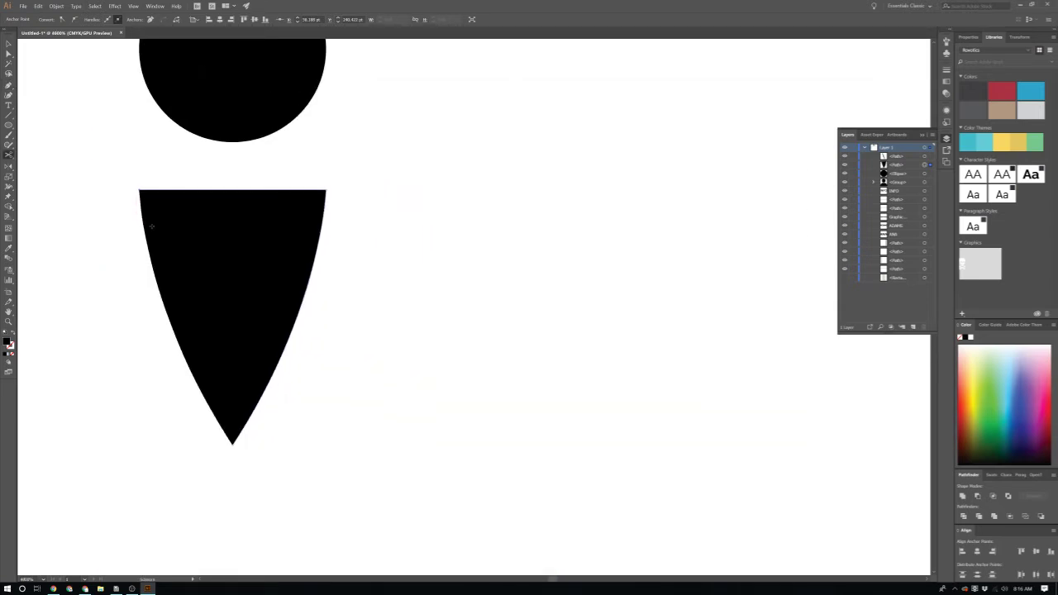
{"action": "scroll", "coordinate": [153, 224], "scroll_direction": "left", "scroll_amount": 2}
{"action": "scroll", "coordinate": [222, 230], "scroll_direction": "up", "scroll_amount": 2}
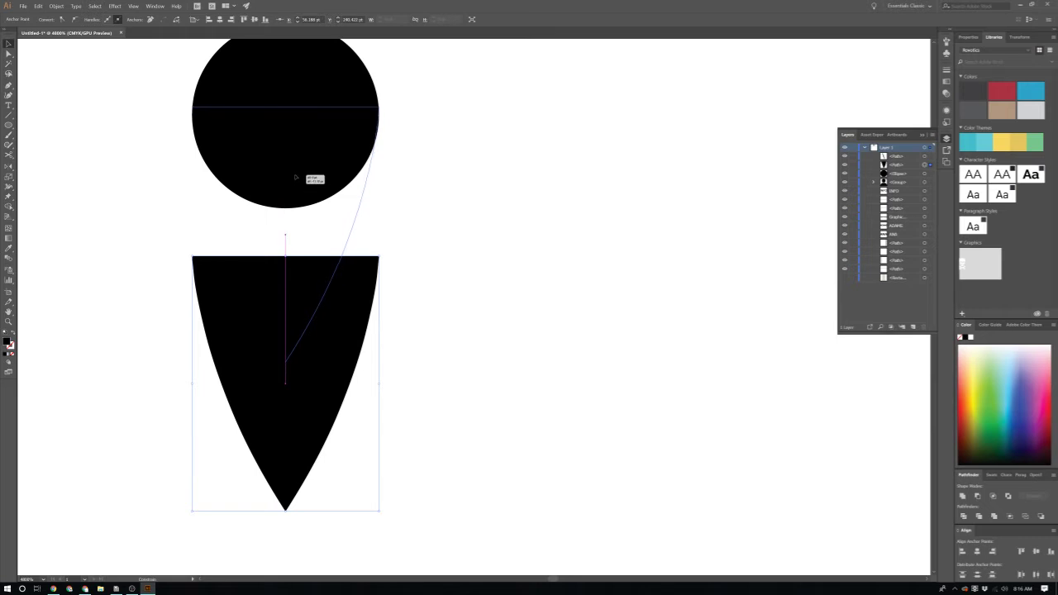
{"action": "left_click", "coordinate": [295, 185]}
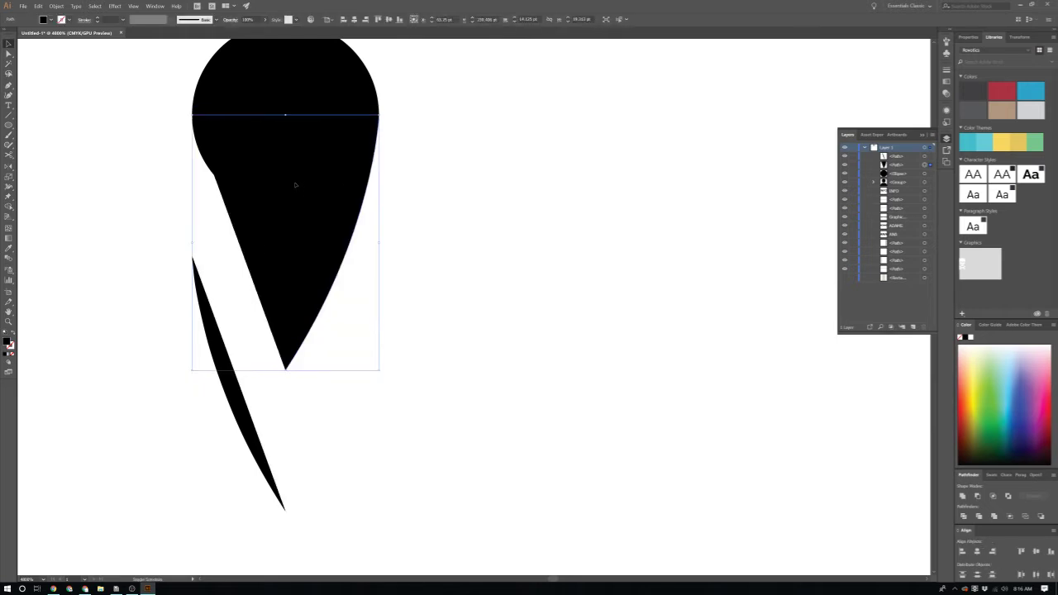
Step: Move the stray lower sliver up into the teardrop and select all the pieces
{"action": "left_click", "coordinate": [238, 403]}
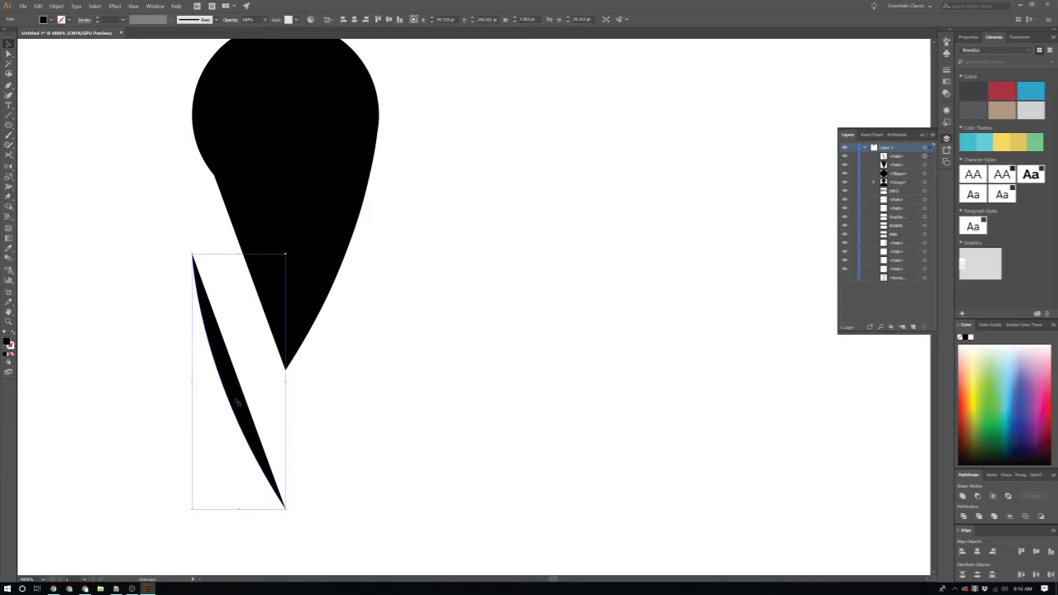
{"action": "left_click_drag", "start_coordinate": [238, 403], "coordinate": [255, 267]}
{"action": "left_click", "coordinate": [370, 156], "text": "shift"}
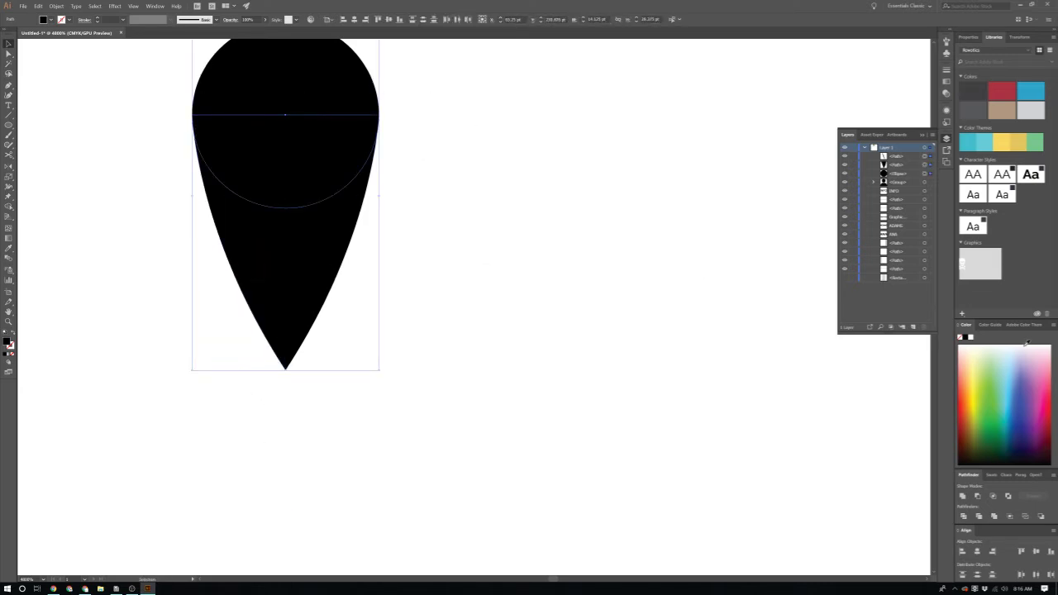
Step: Unite the teardrop pieces, then raise the bottom point to shorten the pin
{"action": "left_click", "coordinate": [962, 496]}
{"action": "scroll", "coordinate": [763, 437], "scroll_direction": "down", "scroll_amount": 3}
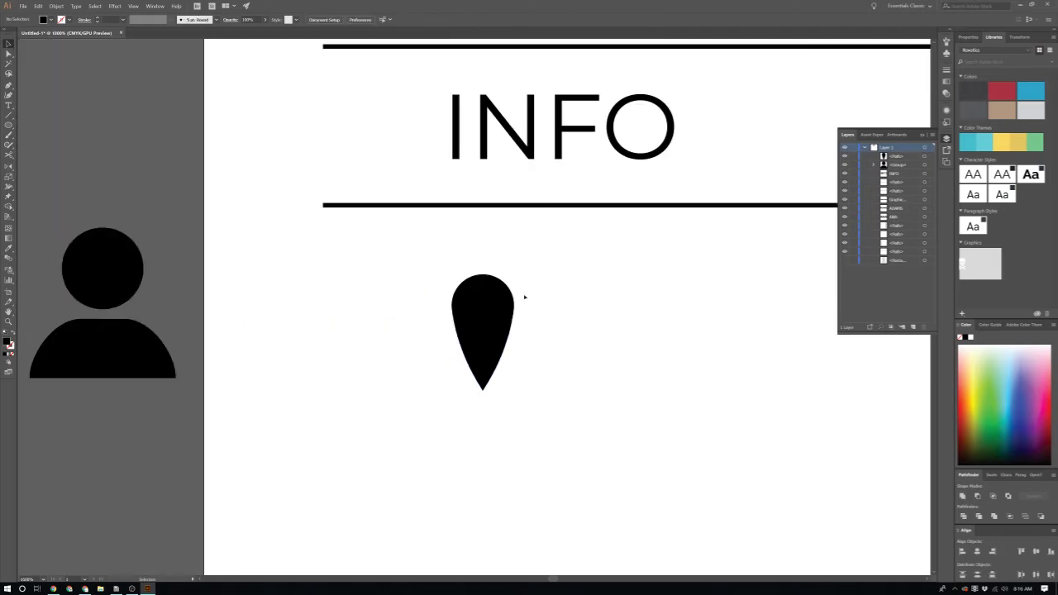
{"action": "scroll", "coordinate": [511, 340], "scroll_direction": "up", "scroll_amount": 4}
{"action": "scroll", "coordinate": [512, 339], "scroll_direction": "left", "scroll_amount": 2}
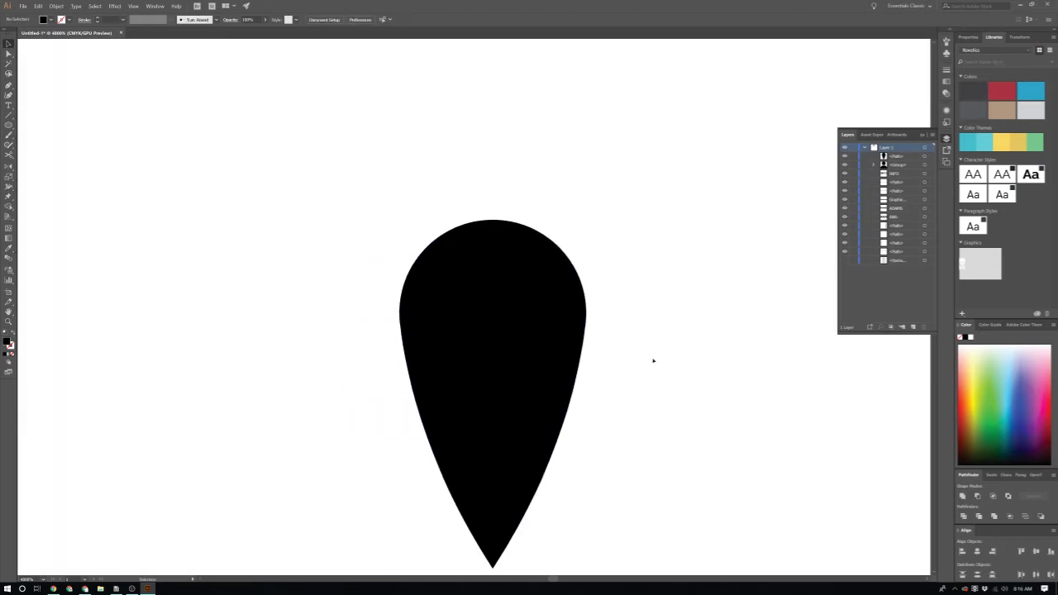
{"action": "left_click", "coordinate": [541, 338]}
{"action": "scroll", "coordinate": [515, 469], "scroll_direction": "down", "scroll_amount": 2}
{"action": "left_click_drag", "start_coordinate": [493, 476], "coordinate": [493, 432]}
{"action": "left_click", "coordinate": [543, 496]}
{"action": "scroll", "coordinate": [527, 500], "scroll_direction": "up", "scroll_amount": 2}
{"action": "scroll", "coordinate": [527, 500], "scroll_direction": "up", "scroll_amount": 2}
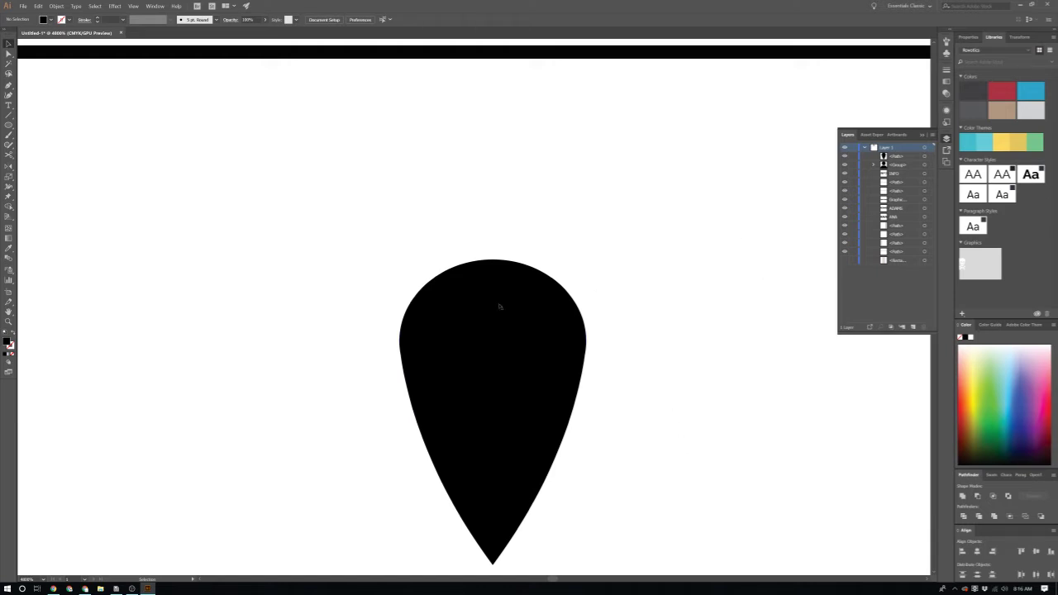
Step: Draw a circle inside the black teardrop and fill it white (#ffffff)
{"action": "key", "text": "l"}
{"action": "left_click_drag", "start_coordinate": [448, 310], "coordinate": [536, 387]}
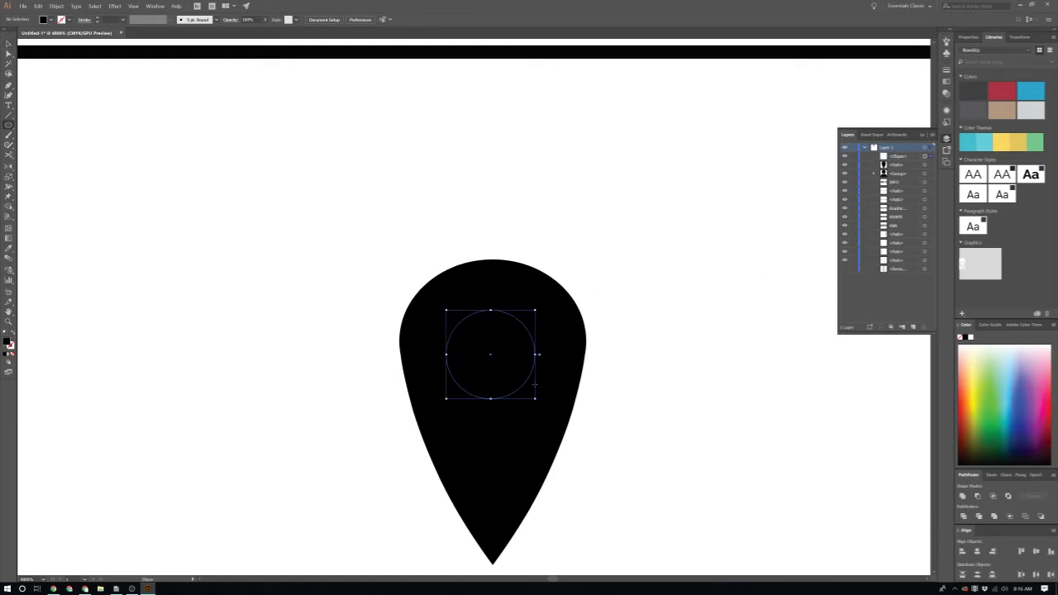
{"action": "double_click", "coordinate": [6, 341]}
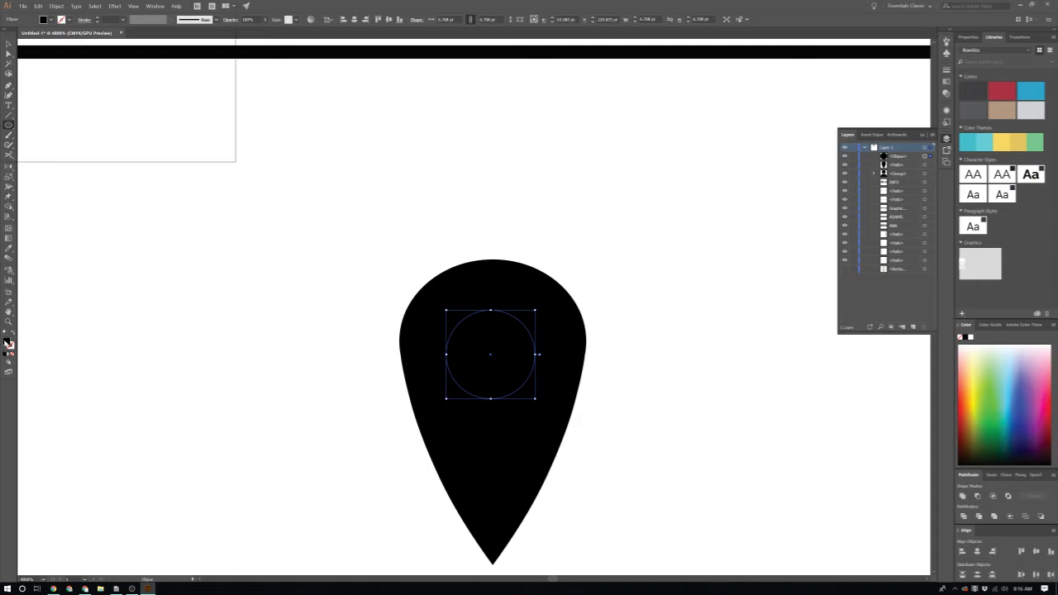
{"action": "type", "text": "ffffff"}
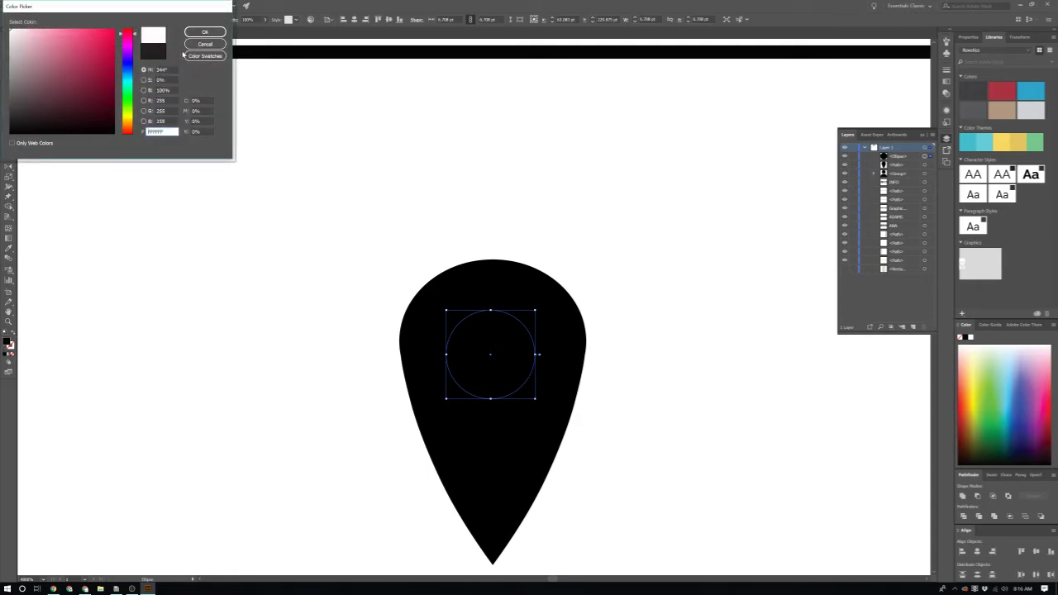
{"action": "left_click", "coordinate": [204, 33]}
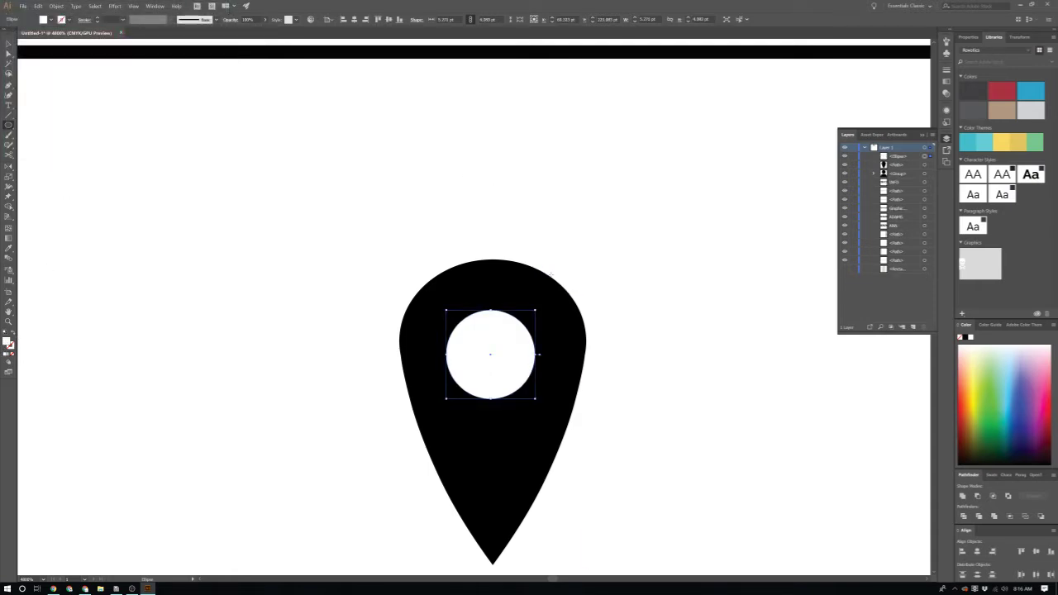
Step: Move the white circle higher inside the teardrop
{"action": "key", "text": "v"}
{"action": "key", "text": "ctrl+a"}
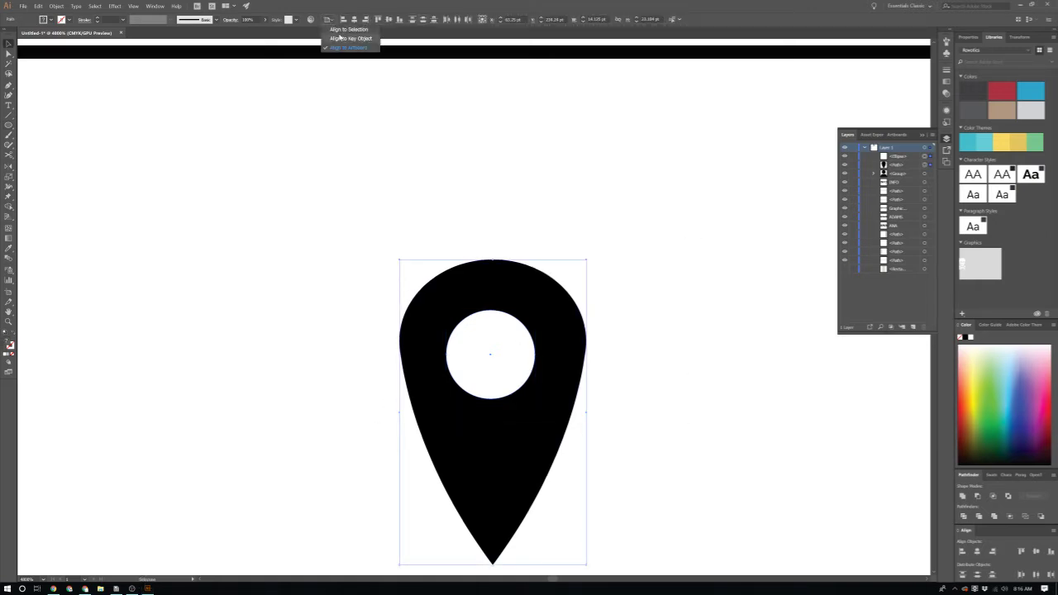
{"action": "left_click", "coordinate": [635, 354]}
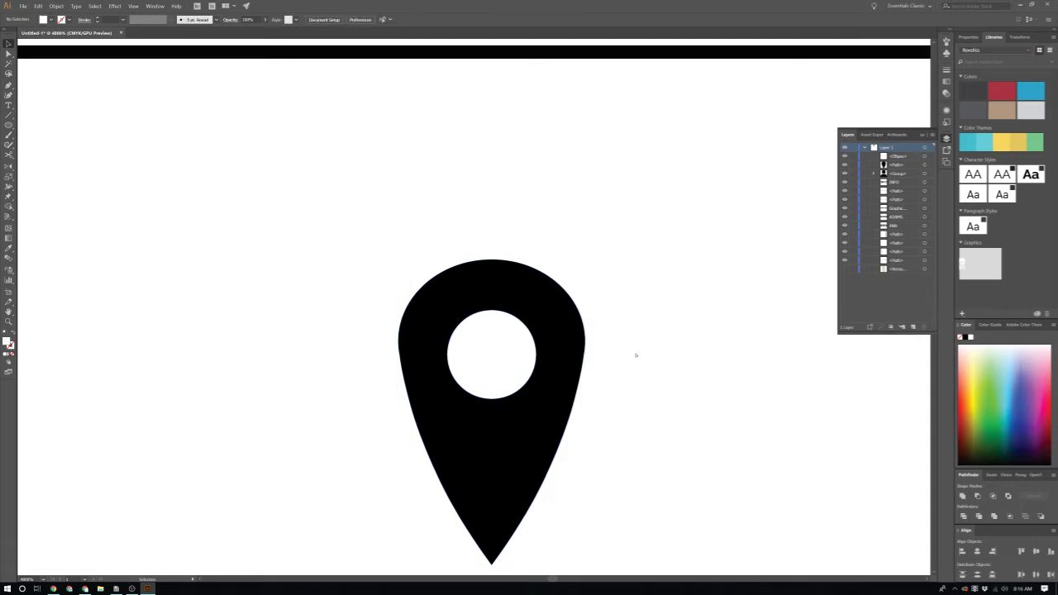
{"action": "scroll", "coordinate": [614, 366], "scroll_direction": "down", "scroll_amount": 3}
{"action": "scroll", "coordinate": [614, 366], "scroll_direction": "left", "scroll_amount": 2}
{"action": "left_click_drag", "start_coordinate": [565, 218], "coordinate": [567, 203]}
Step: Lengthen the teardrop's point, then cut the circle out with Pathfinder Minus Front
{"action": "left_click", "coordinate": [594, 386]}
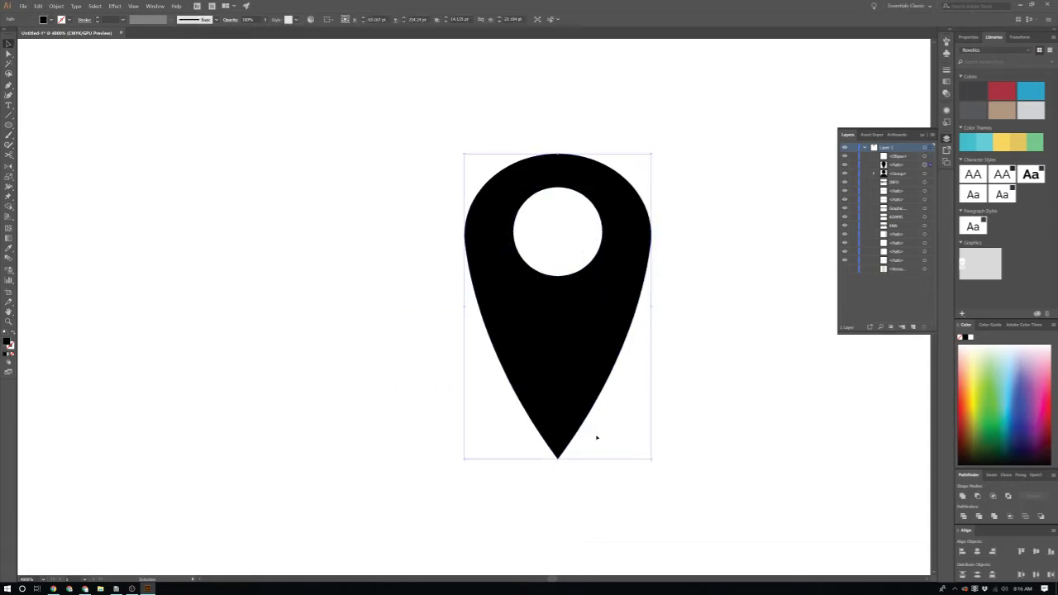
{"action": "left_click_drag", "start_coordinate": [557, 459], "coordinate": [557, 511]}
{"action": "left_click", "coordinate": [689, 325]}
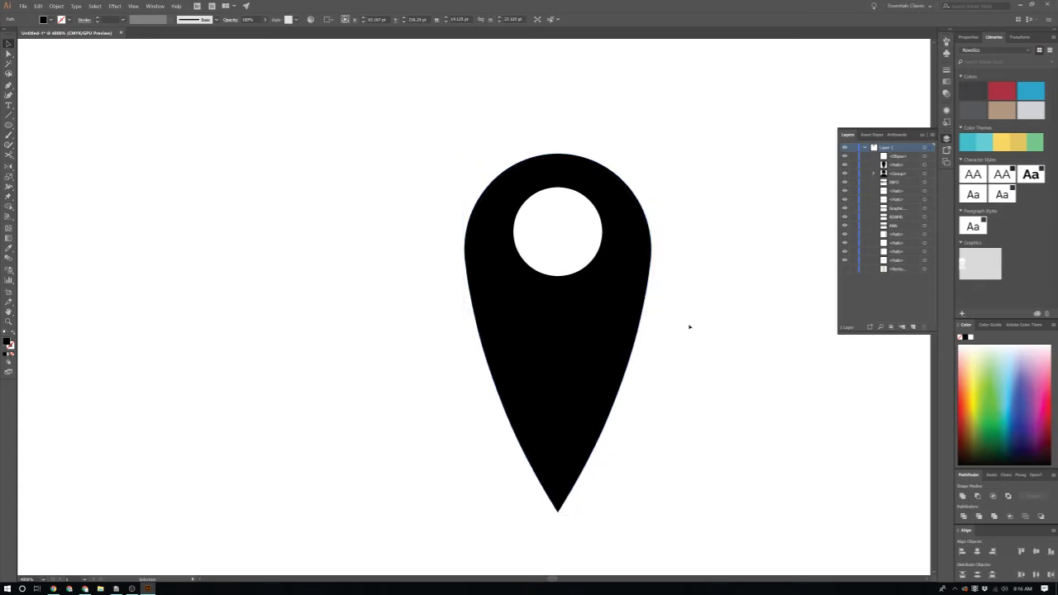
{"action": "left_click", "coordinate": [558, 234]}
{"action": "left_click_drag", "start_coordinate": [711, 113], "coordinate": [416, 323]}
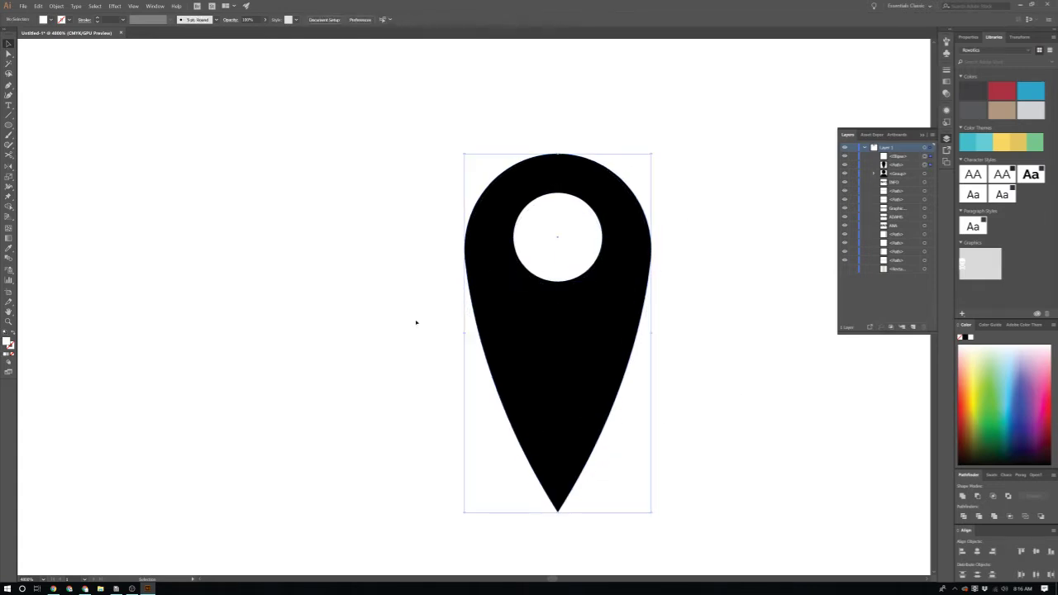
{"action": "left_click", "coordinate": [980, 496]}
{"action": "key", "text": "ctrl+shift+a"}
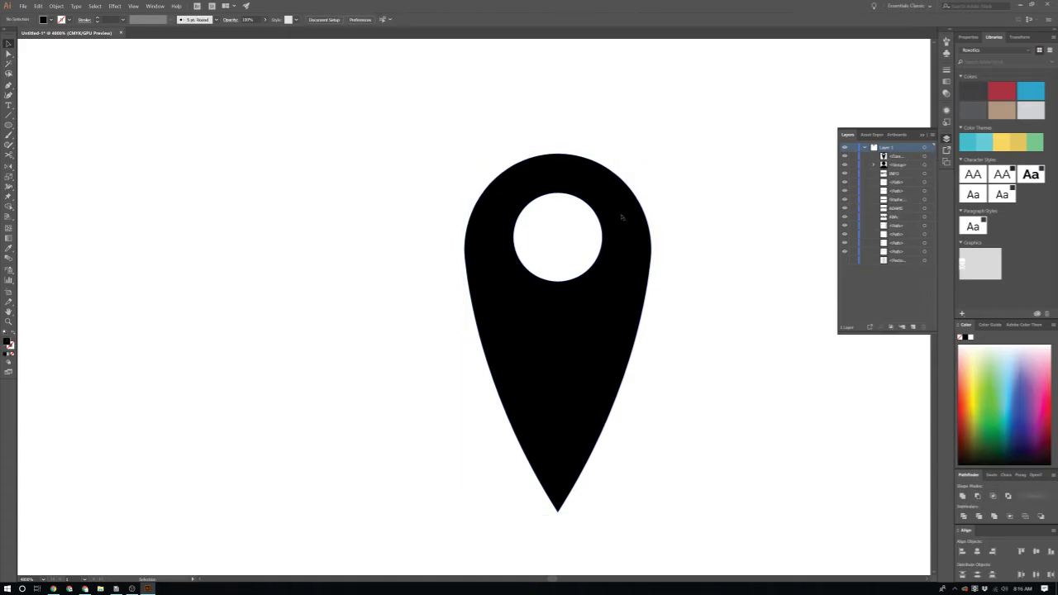
Step: Move the pin icon onto the resume page below the INFO heading
{"action": "left_click_drag", "start_coordinate": [620, 220], "coordinate": [531, 220]}
{"action": "scroll", "coordinate": [531, 289], "scroll_direction": "down", "scroll_amount": 6}
{"action": "left_click_drag", "start_coordinate": [554, 282], "coordinate": [574, 245]}
{"action": "scroll", "coordinate": [575, 245], "scroll_direction": "up", "scroll_amount": 4}
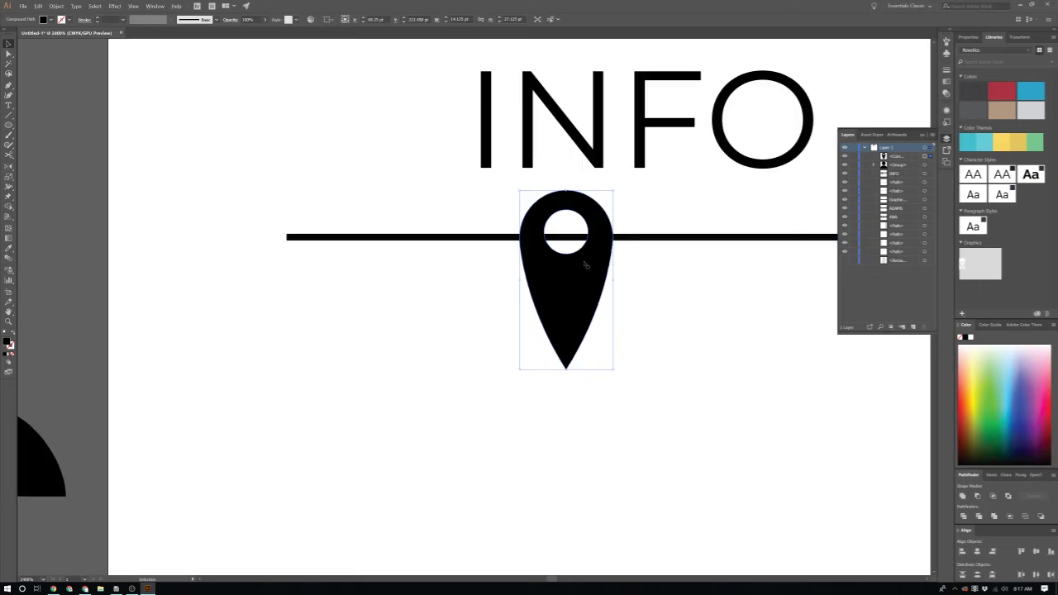
{"action": "scroll", "coordinate": [591, 290], "scroll_direction": "down", "scroll_amount": 4}
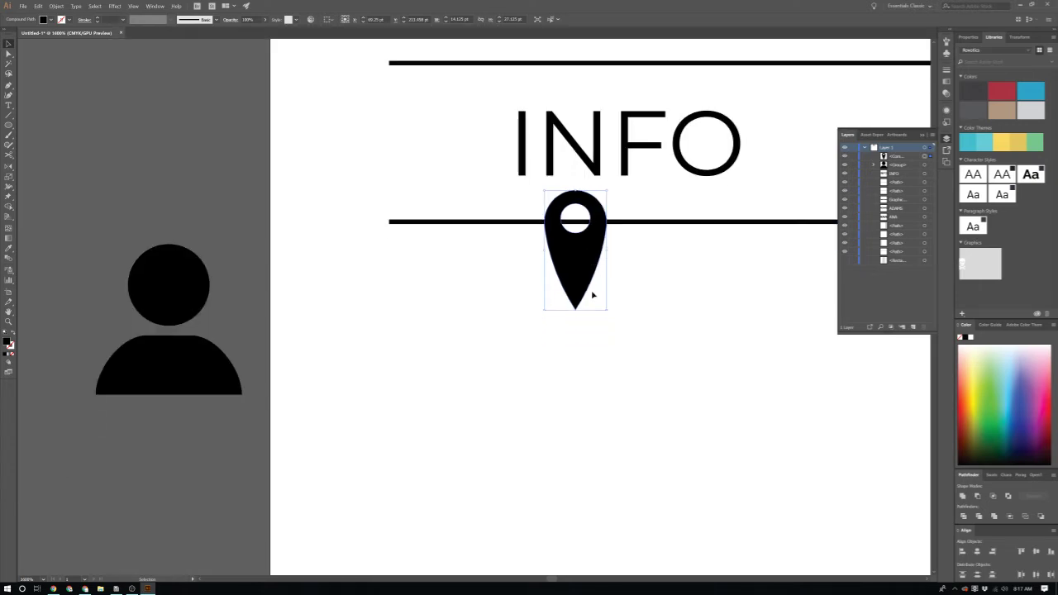
{"action": "left_click_drag", "start_coordinate": [591, 284], "coordinate": [514, 499]}
{"action": "scroll", "coordinate": [433, 288], "scroll_direction": "down", "scroll_amount": 1}
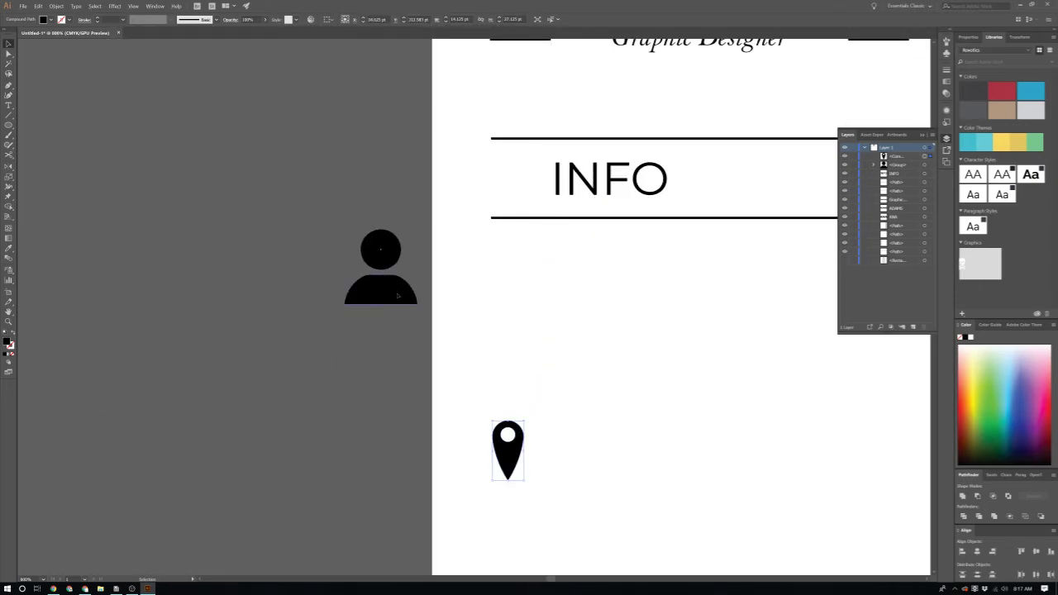
Step: Bring the person icon in above the pin so both line up in the left column
{"action": "left_click_drag", "start_coordinate": [395, 294], "coordinate": [525, 330]}
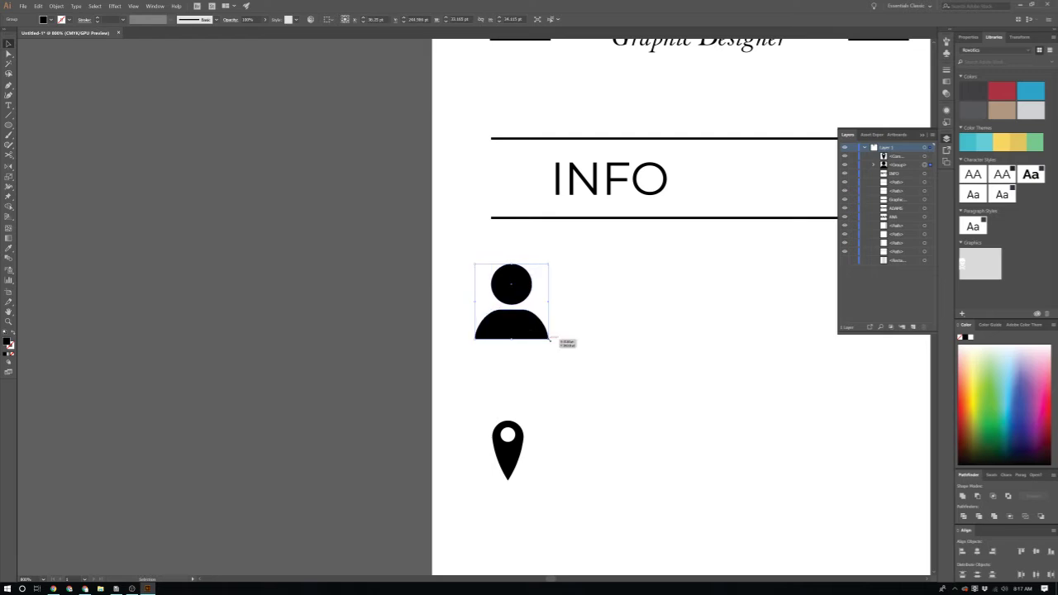
{"action": "scroll", "coordinate": [611, 397], "scroll_direction": "down", "scroll_amount": 5}
{"action": "left_click", "coordinate": [618, 402]}
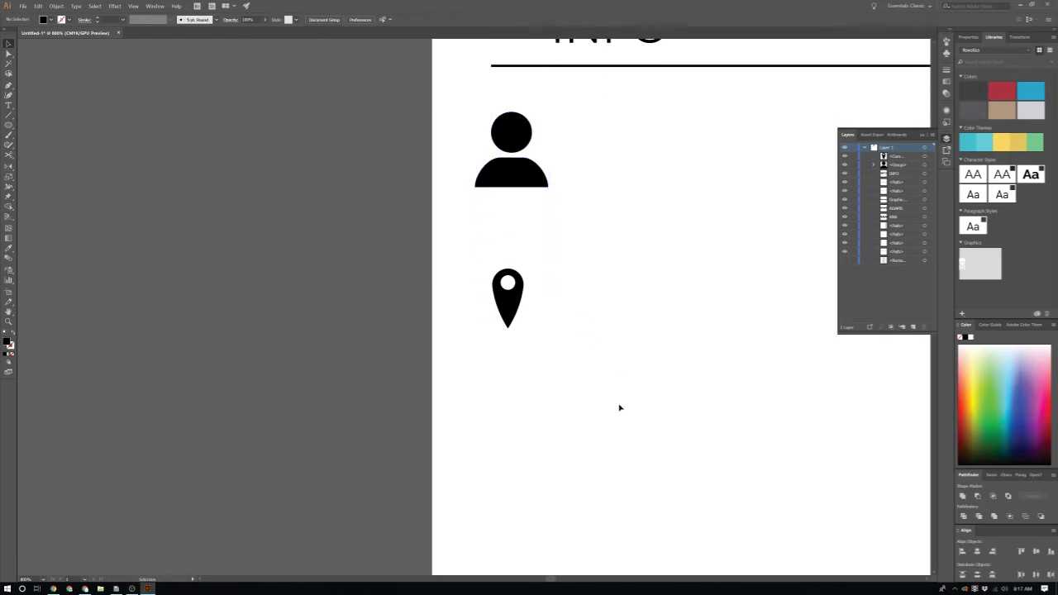
{"action": "scroll", "coordinate": [612, 458], "scroll_direction": "down", "scroll_amount": 2}
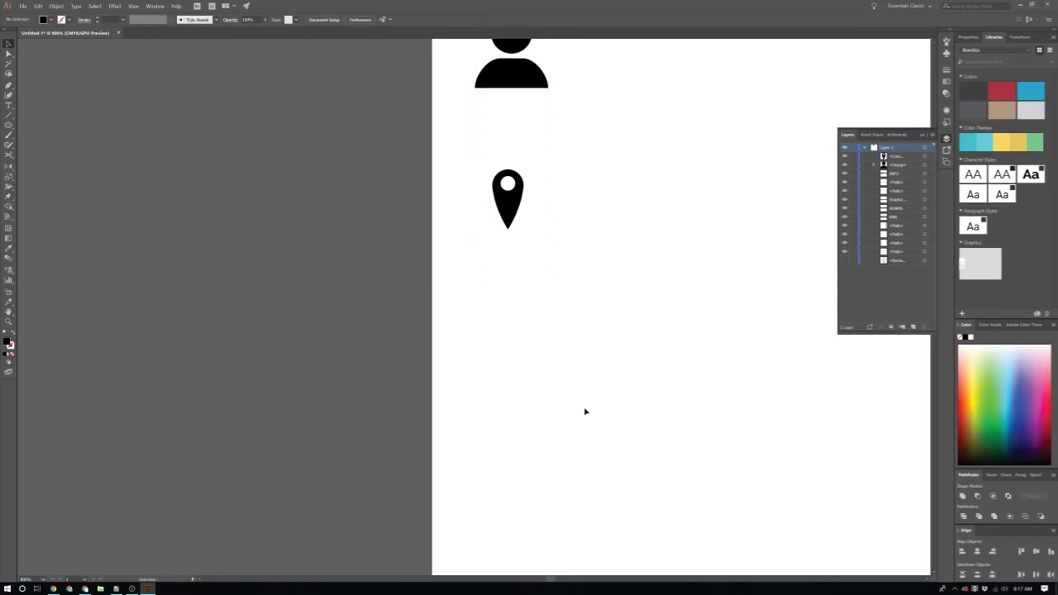
{"action": "key", "text": "p"}
{"action": "scroll", "coordinate": [517, 348], "scroll_direction": "up", "scroll_amount": 3}
Step: Draw the black envelope rectangle and a three-sided polygon beside it
{"action": "key", "text": "l"}
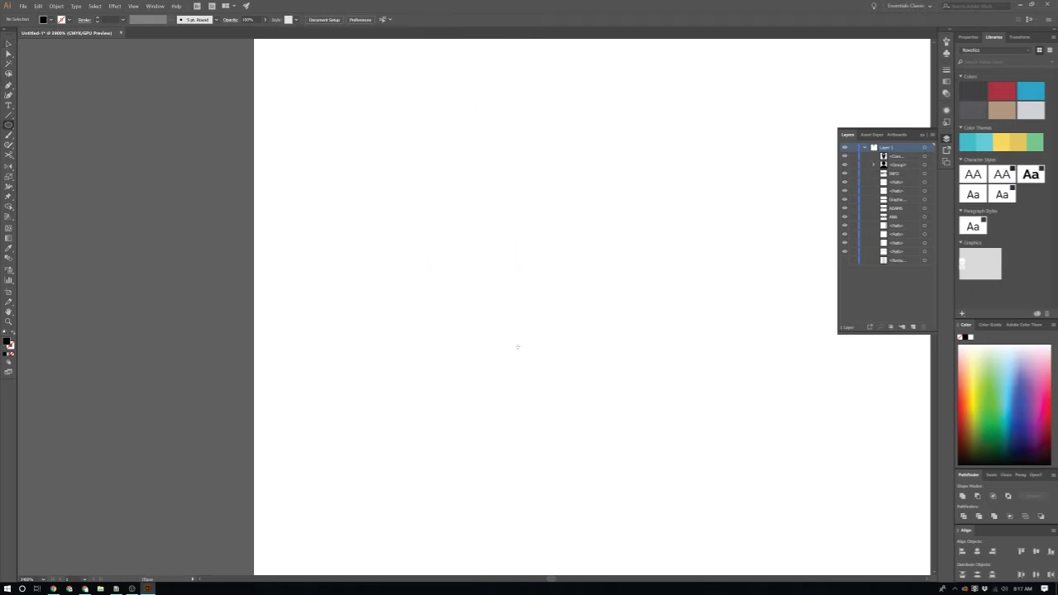
{"action": "left_click_drag", "start_coordinate": [405, 204], "coordinate": [593, 311]}
{"action": "scroll", "coordinate": [539, 287], "scroll_direction": "up", "scroll_amount": 2}
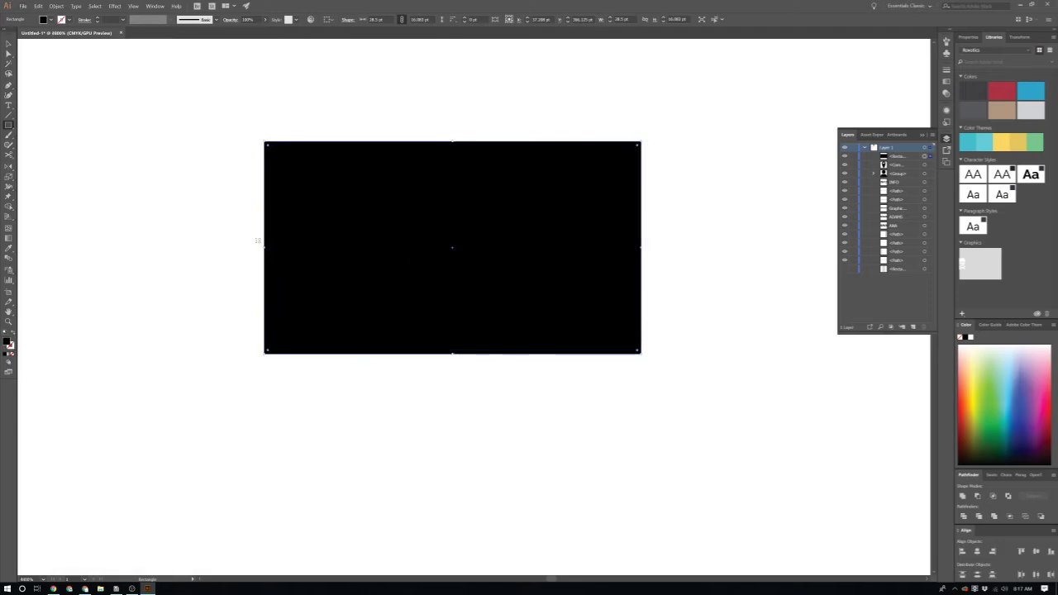
{"action": "left_click_drag", "start_coordinate": [7, 127], "coordinate": [33, 154]}
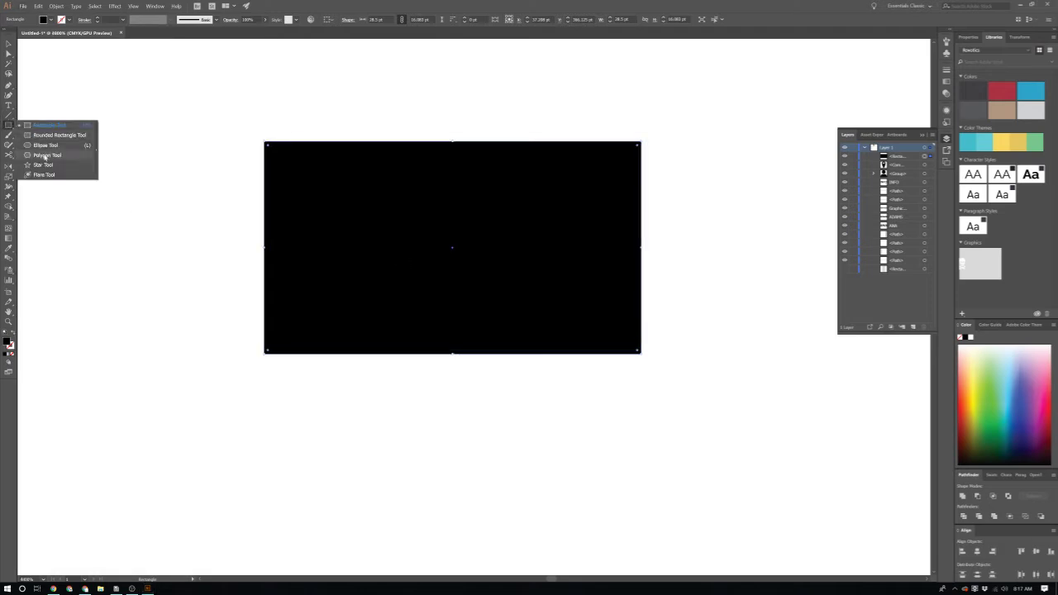
{"action": "left_click_drag", "start_coordinate": [110, 113], "coordinate": [172, 184]}
{"action": "scroll", "coordinate": [206, 147], "scroll_direction": "up", "scroll_amount": 2}
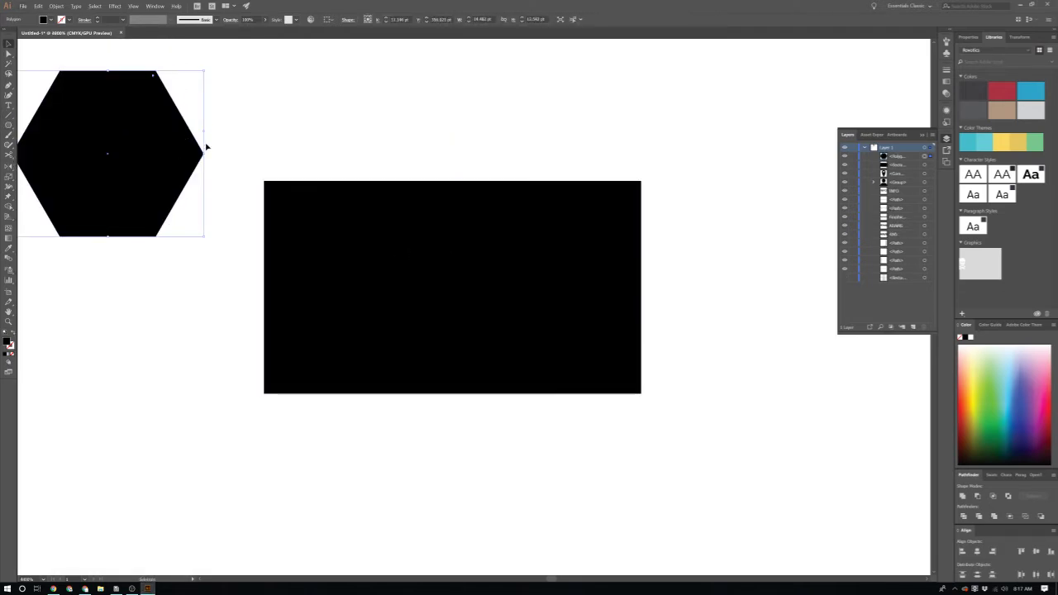
{"action": "left_click_drag", "start_coordinate": [207, 134], "coordinate": [208, 91]}
{"action": "scroll", "coordinate": [206, 107], "scroll_direction": "up", "scroll_amount": 1}
Step: Rotate the triangle 180° onto the rectangle and centre it horizontally
{"action": "left_click_drag", "start_coordinate": [120, 146], "coordinate": [388, 216]}
{"action": "left_click_drag", "start_coordinate": [461, 148], "coordinate": [262, 363]}
{"action": "left_click_drag", "start_coordinate": [388, 244], "coordinate": [481, 249]}
{"action": "left_click", "coordinate": [612, 301]}
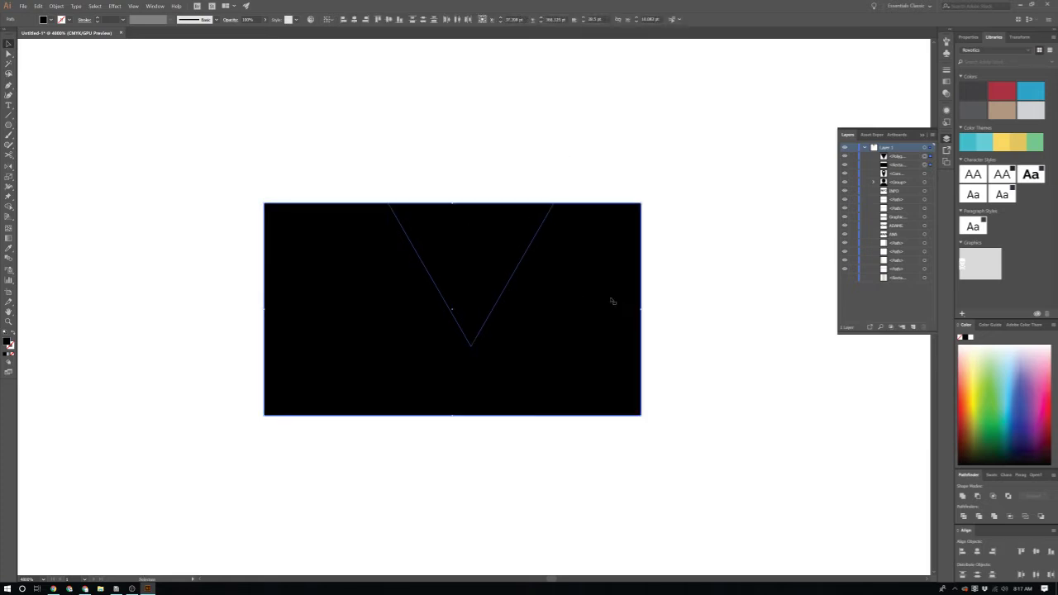
{"action": "left_click", "coordinate": [356, 21]}
{"action": "left_click", "coordinate": [474, 267]}
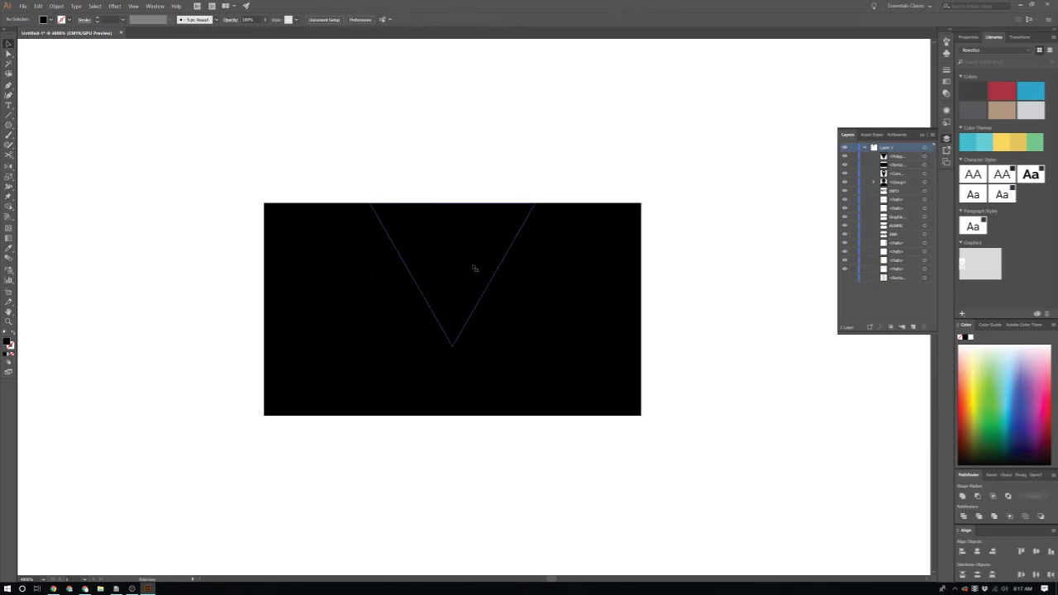
Step: Fill the triangle white, swap fill and stroke, and widen it into the flap
{"action": "double_click", "coordinate": [6, 340]}
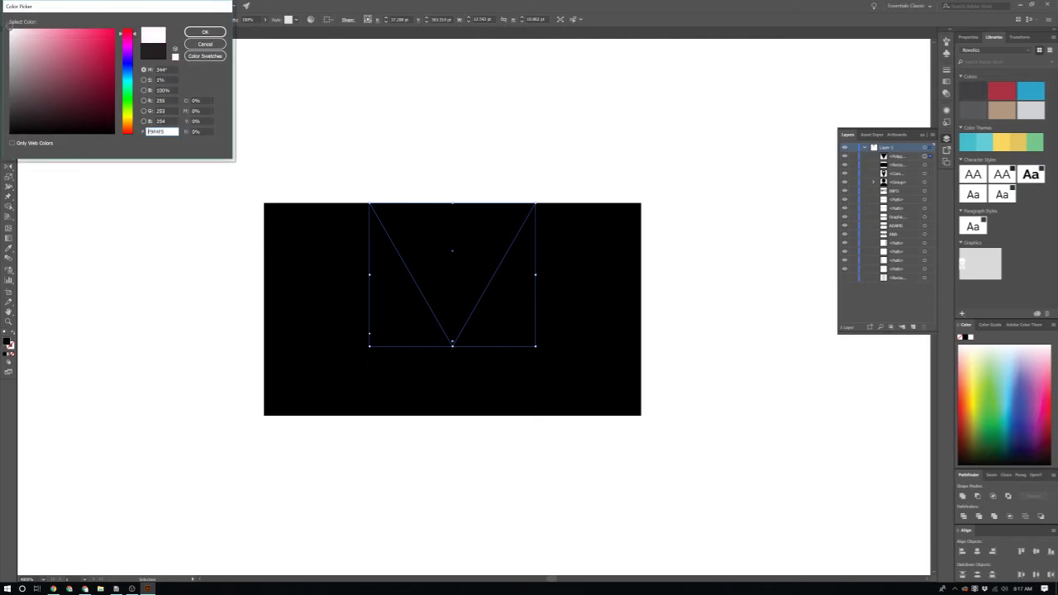
{"action": "left_click", "coordinate": [205, 32]}
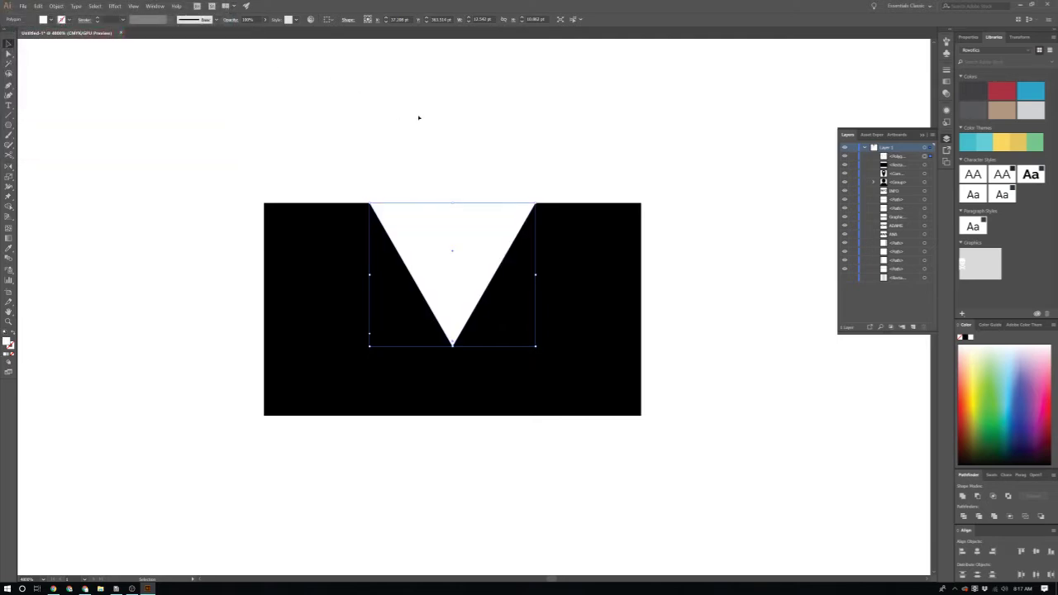
{"action": "key", "text": "shift+x"}
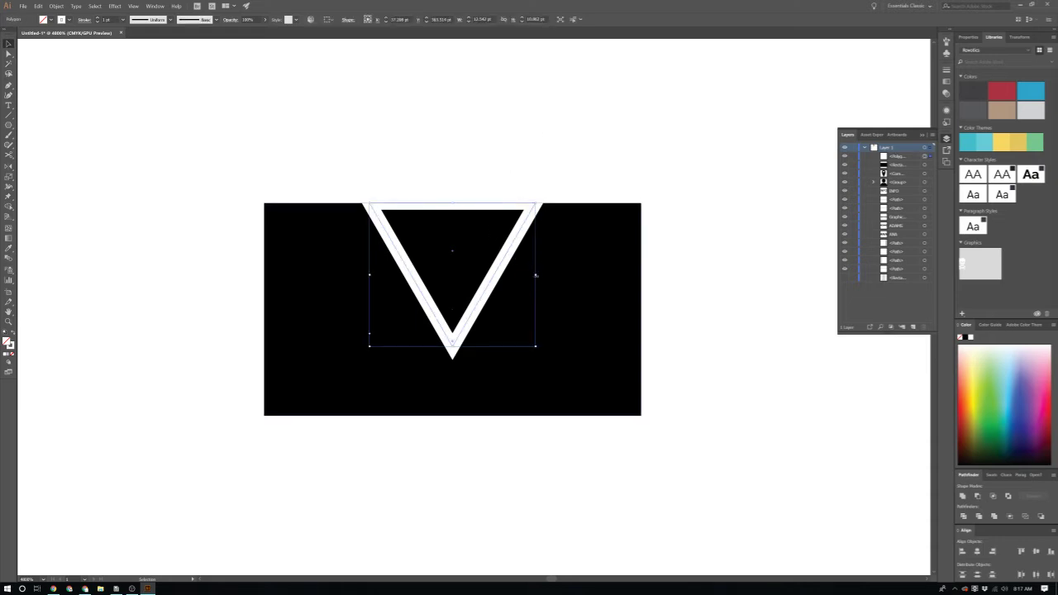
{"action": "left_click_drag", "start_coordinate": [536, 275], "coordinate": [645, 281]}
{"action": "scroll", "coordinate": [537, 323], "scroll_direction": "down", "scroll_amount": 2}
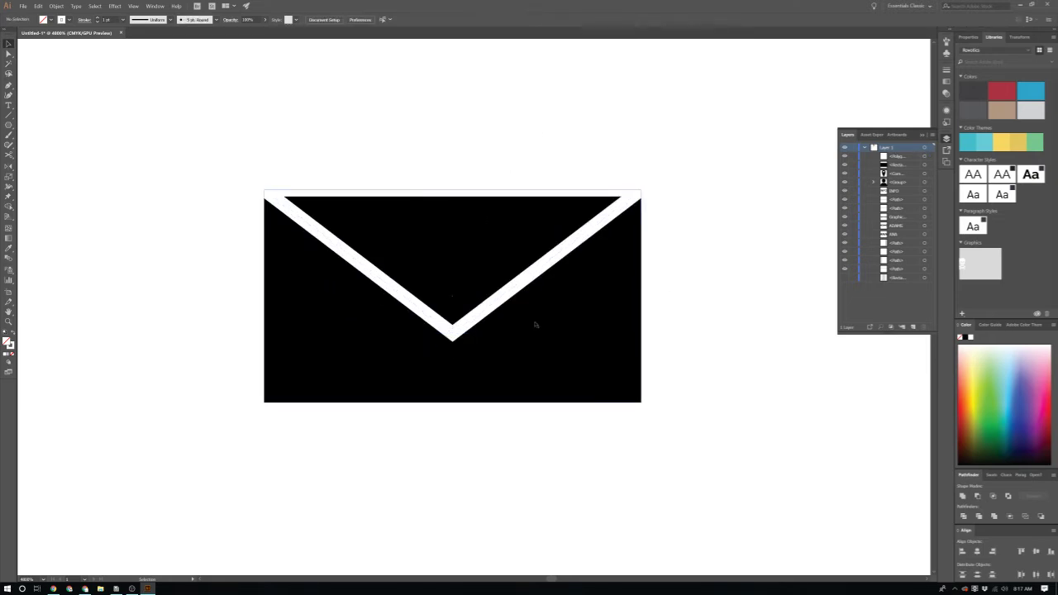
Step: Nudge the white flap into position on the black rectangle
{"action": "left_click", "coordinate": [502, 278]}
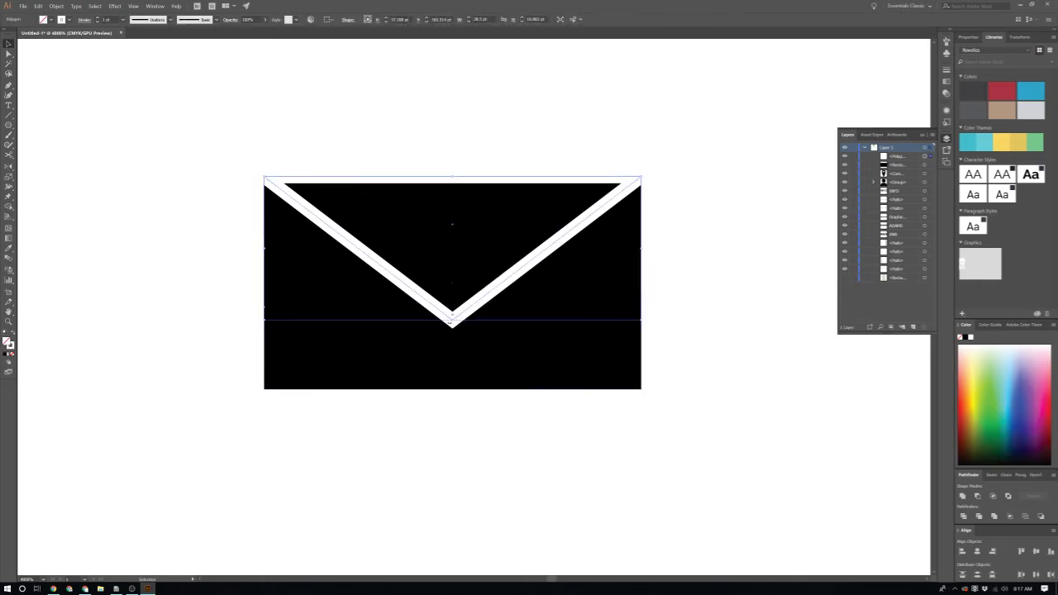
{"action": "left_click_drag", "start_coordinate": [452, 320], "coordinate": [452, 307]}
{"action": "left_click", "coordinate": [640, 382]}
{"action": "scroll", "coordinate": [686, 444], "scroll_direction": "down", "scroll_amount": 1}
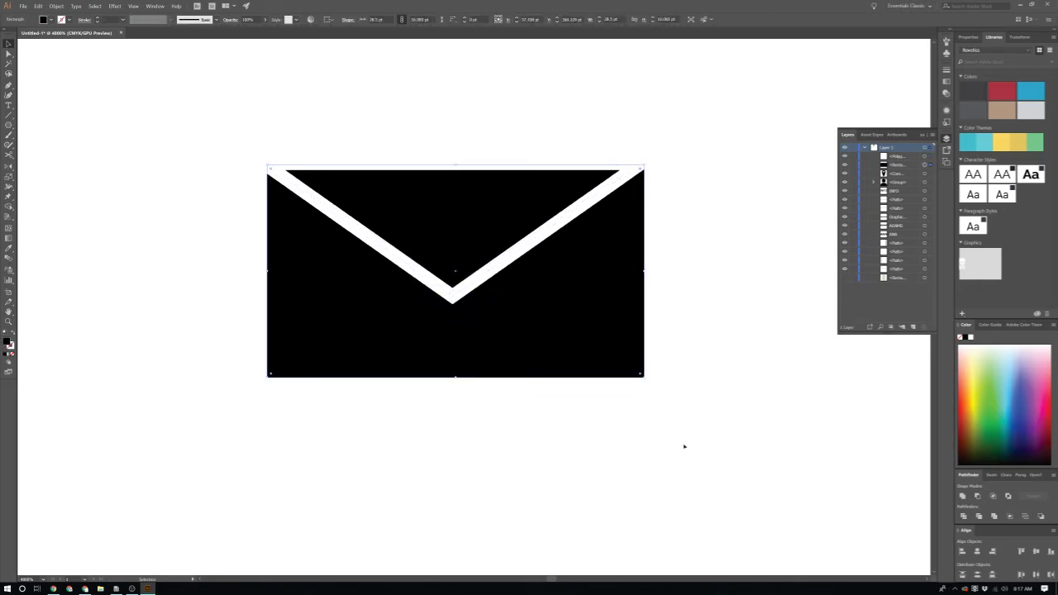
{"action": "left_click", "coordinate": [684, 447]}
{"action": "scroll", "coordinate": [685, 444], "scroll_direction": "down", "scroll_amount": 3}
{"action": "scroll", "coordinate": [687, 438], "scroll_direction": "up", "scroll_amount": 1}
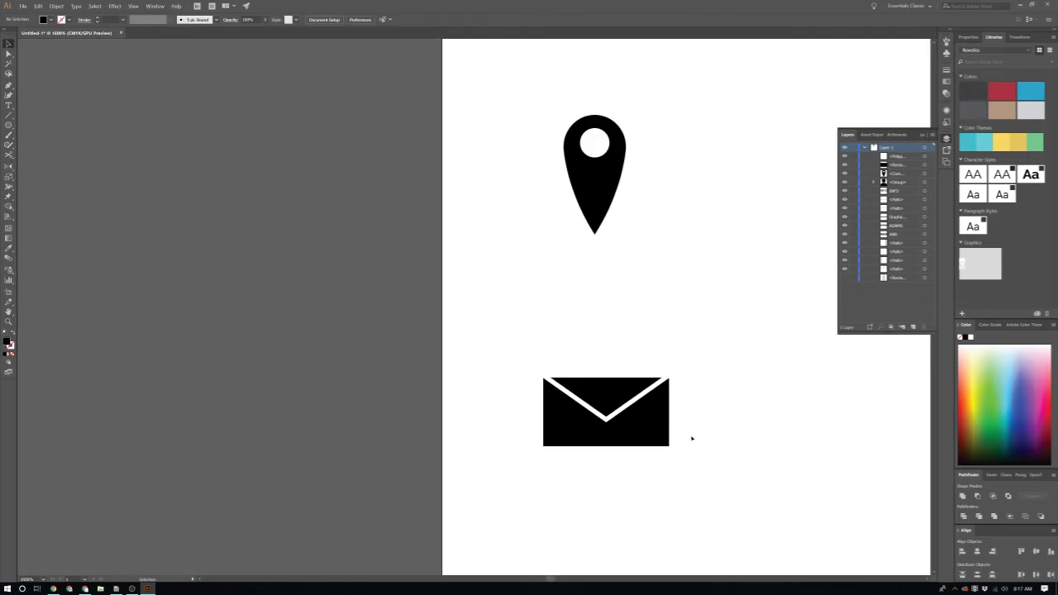
Step: Group the envelope parts and keep a spare copy beside the artboard
{"action": "scroll", "coordinate": [707, 383], "scroll_direction": "up", "scroll_amount": 2}
{"action": "left_click", "coordinate": [538, 441]}
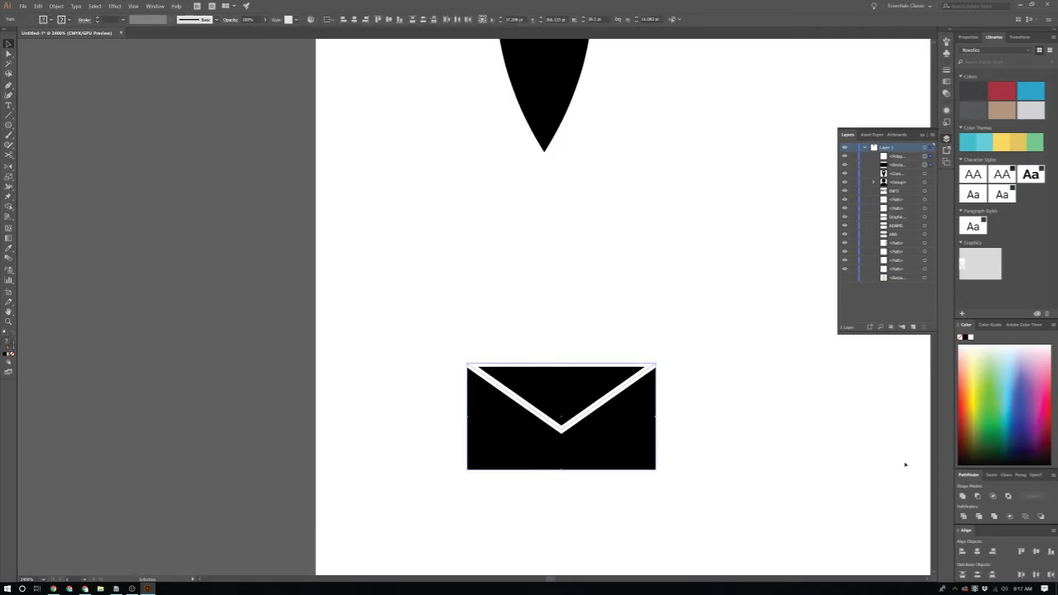
{"action": "key", "text": "ctrl+g"}
{"action": "left_click_drag", "start_coordinate": [640, 454], "coordinate": [215, 455]}
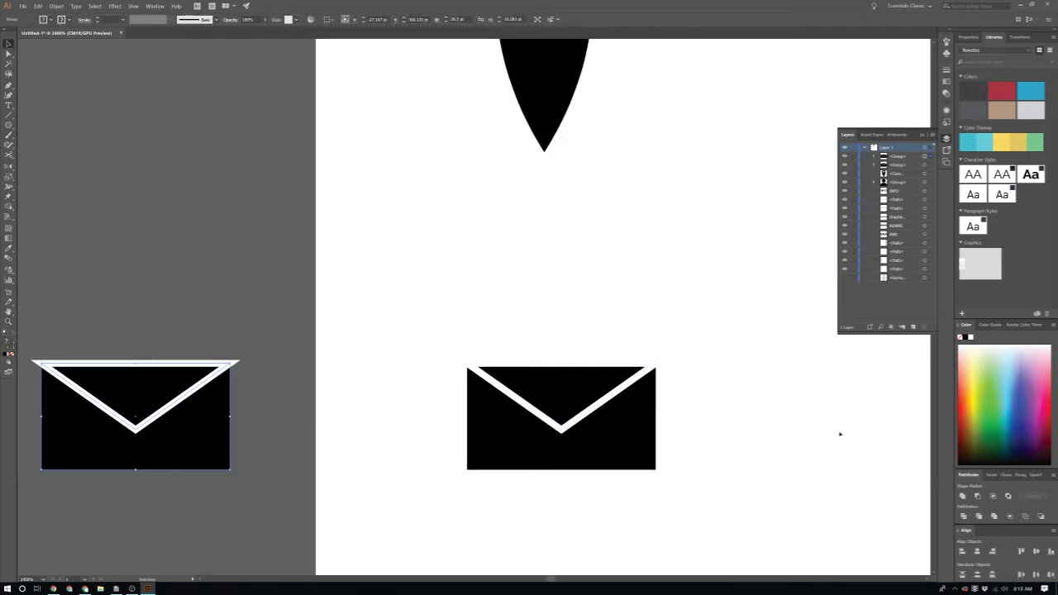
Step: Apply Minus Front to the envelope, then Object > Path > Outline Stroke
{"action": "left_click", "coordinate": [537, 450]}
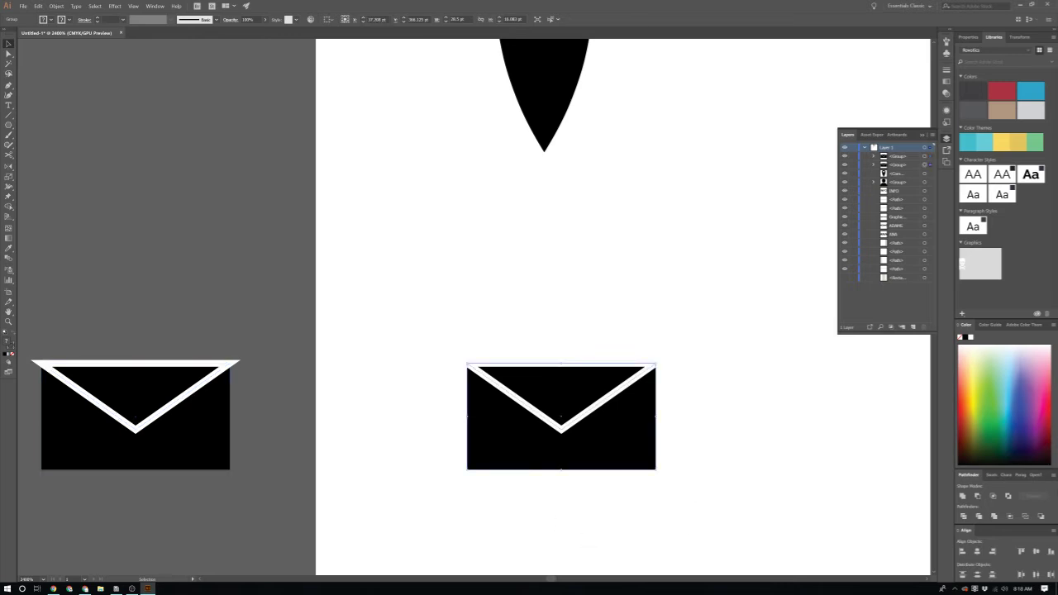
{"action": "left_click", "coordinate": [978, 496]}
{"action": "left_click", "coordinate": [683, 466]}
{"action": "scroll", "coordinate": [647, 438], "scroll_direction": "up", "scroll_amount": 2}
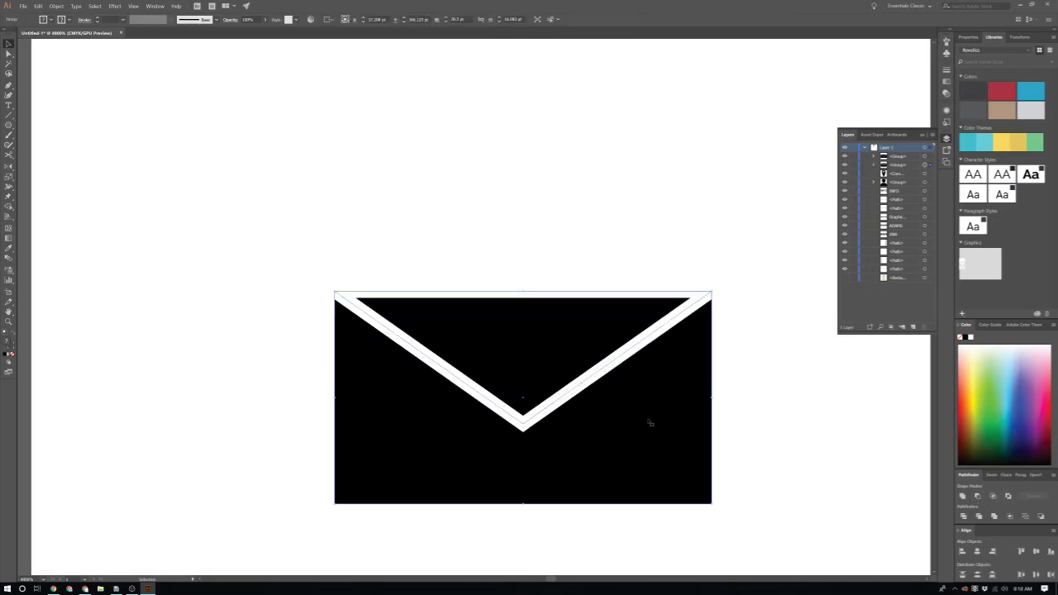
{"action": "left_click", "coordinate": [637, 337]}
{"action": "left_click", "coordinate": [56, 6]}
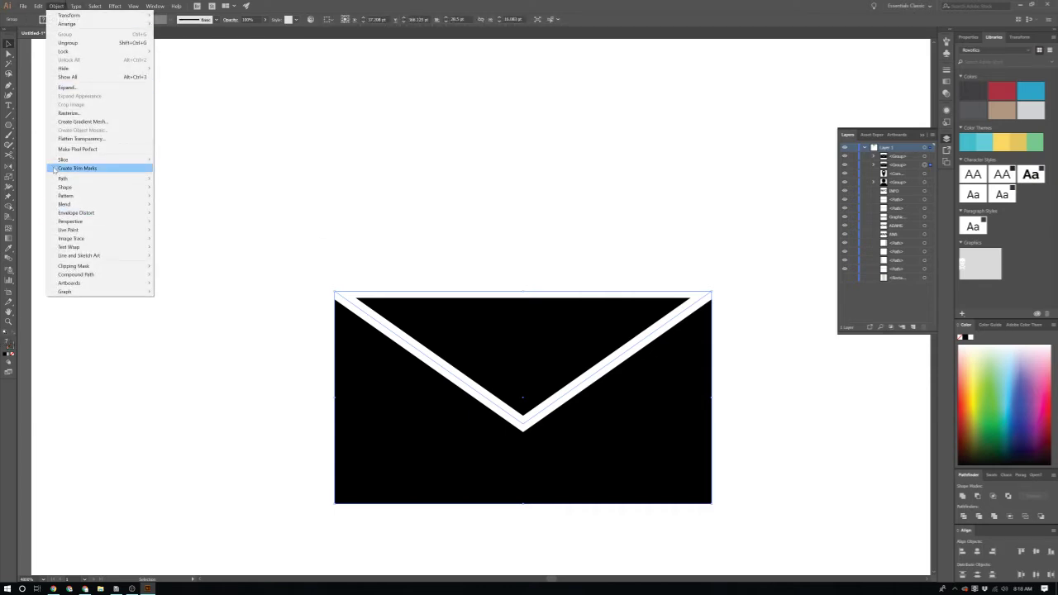
{"action": "mouse_move", "coordinate": [82, 177]}
{"action": "left_click", "coordinate": [204, 197]}
Step: Apply Minus Front again to remove the envelope's outer white frame
{"action": "scroll", "coordinate": [522, 397], "scroll_direction": "down", "scroll_amount": 2}
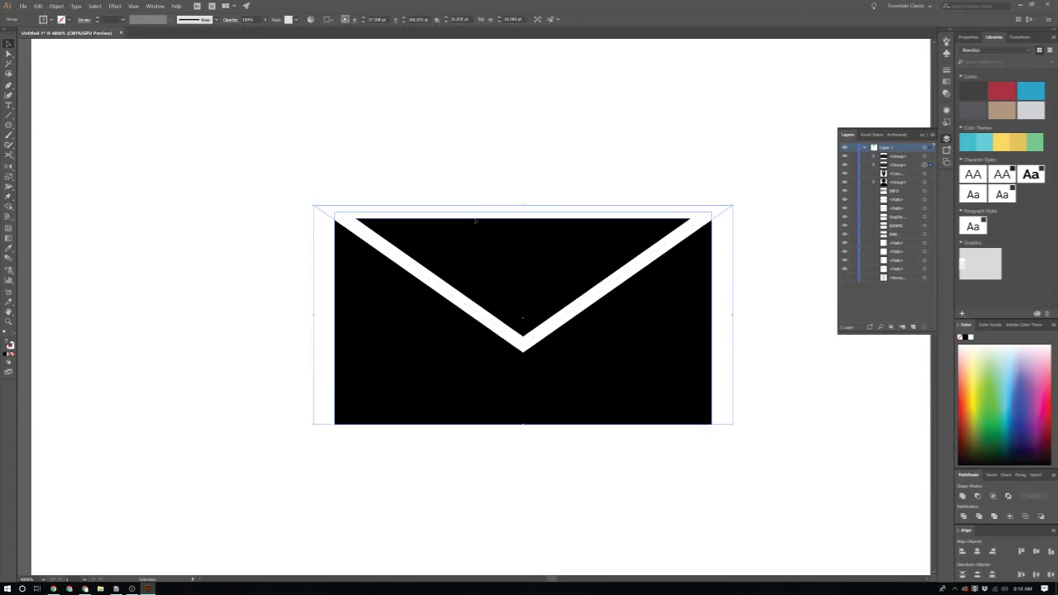
{"action": "left_click", "coordinate": [425, 104]}
{"action": "left_click", "coordinate": [535, 295]}
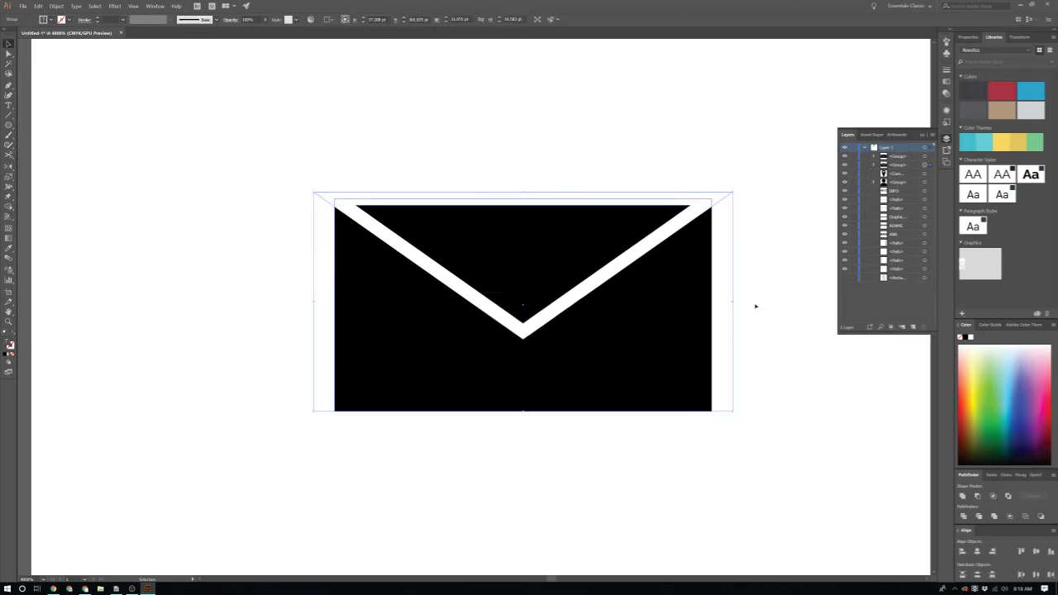
{"action": "left_click", "coordinate": [982, 497]}
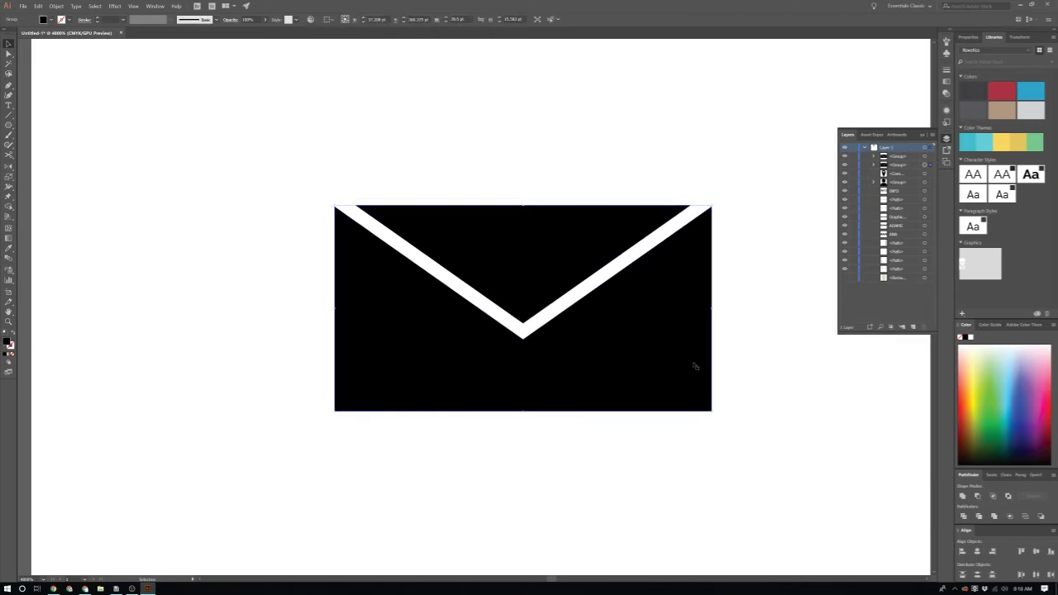
{"action": "scroll", "coordinate": [694, 364], "scroll_direction": "down", "scroll_amount": 2}
{"action": "scroll", "coordinate": [682, 397], "scroll_direction": "up", "scroll_amount": 2}
{"action": "scroll", "coordinate": [686, 396], "scroll_direction": "left", "scroll_amount": 1}
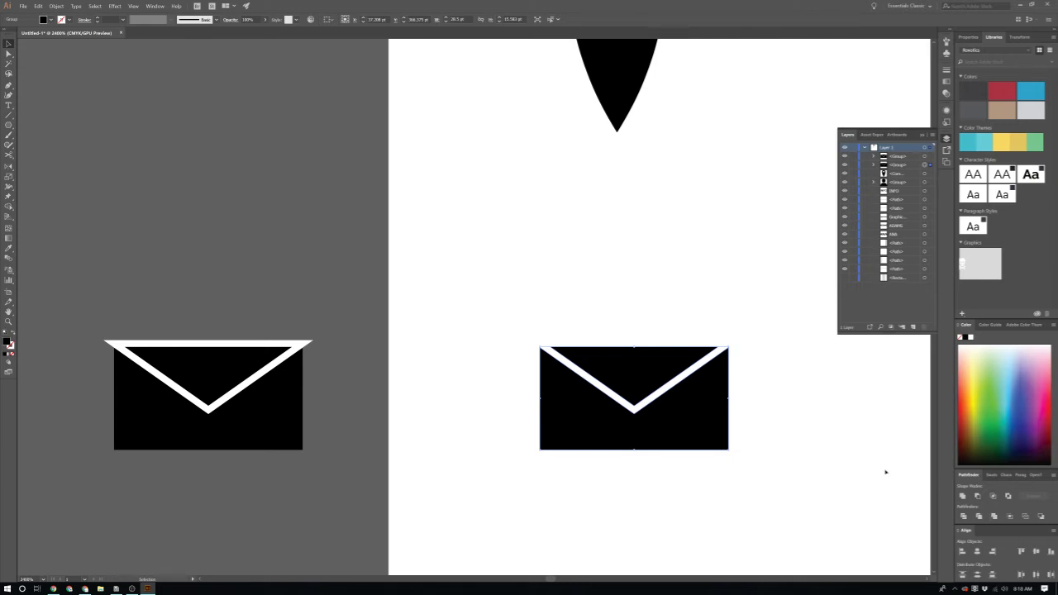
Step: Place the envelope icon just below the pin icon
{"action": "left_click_drag", "start_coordinate": [727, 398], "coordinate": [699, 333]}
{"action": "scroll", "coordinate": [698, 335], "scroll_direction": "down", "scroll_amount": 3}
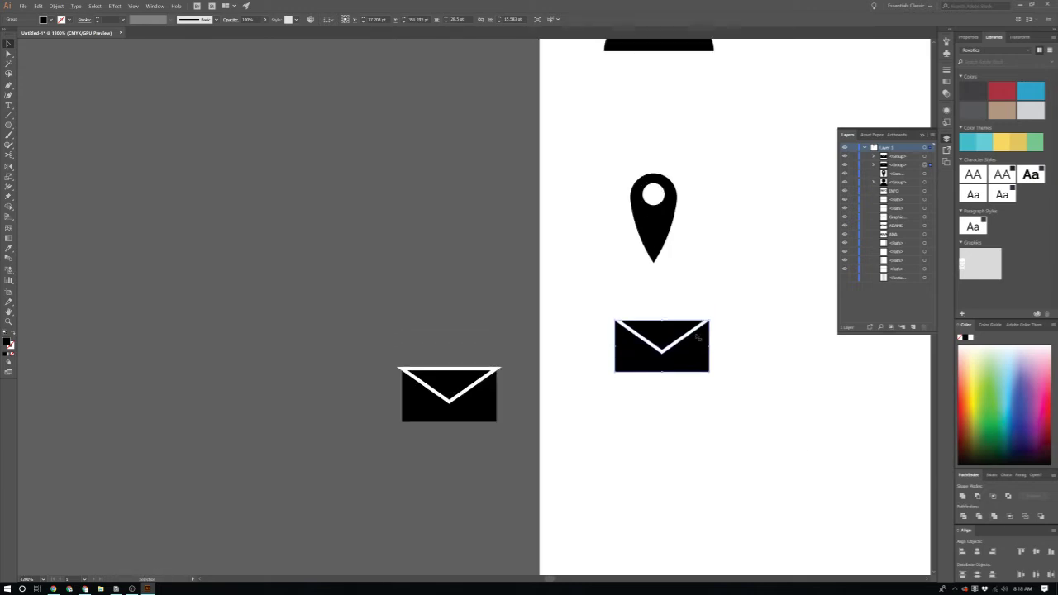
{"action": "scroll", "coordinate": [696, 339], "scroll_direction": "up", "scroll_amount": 1}
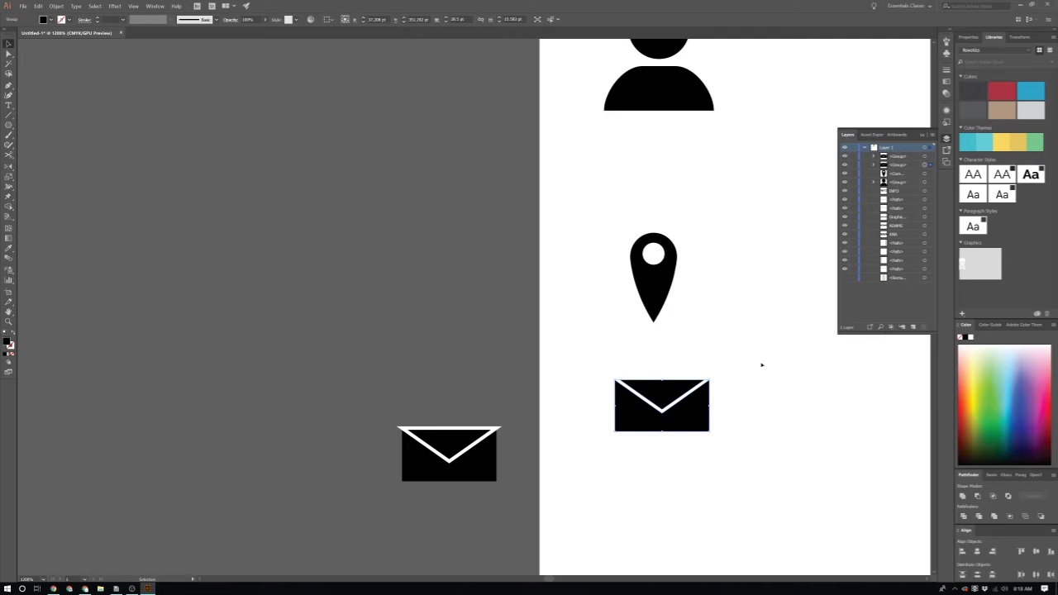
{"action": "scroll", "coordinate": [756, 339], "scroll_direction": "down", "scroll_amount": 3}
{"action": "left_click_drag", "start_coordinate": [695, 363], "coordinate": [693, 486]}
{"action": "left_click", "coordinate": [702, 360]}
{"action": "scroll", "coordinate": [698, 357], "scroll_direction": "up", "scroll_amount": 2}
{"action": "scroll", "coordinate": [692, 356], "scroll_direction": "down", "scroll_amount": 2}
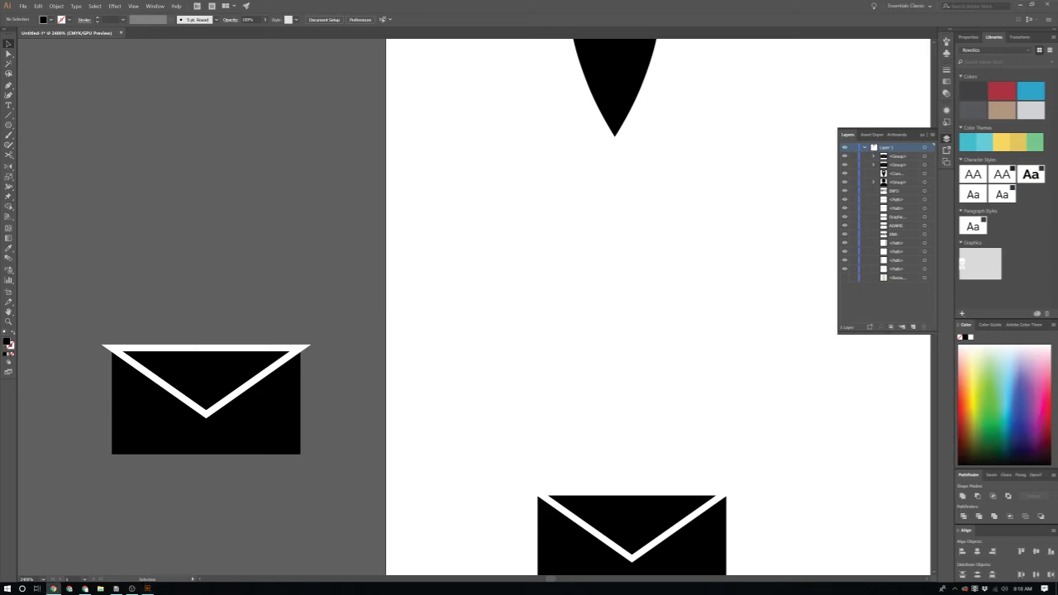
{"action": "left_click", "coordinate": [52, 588]}
Step: Maximize the browser and go to flaticon.com
{"action": "left_click_drag", "start_coordinate": [490, 76], "coordinate": [490, 11]}
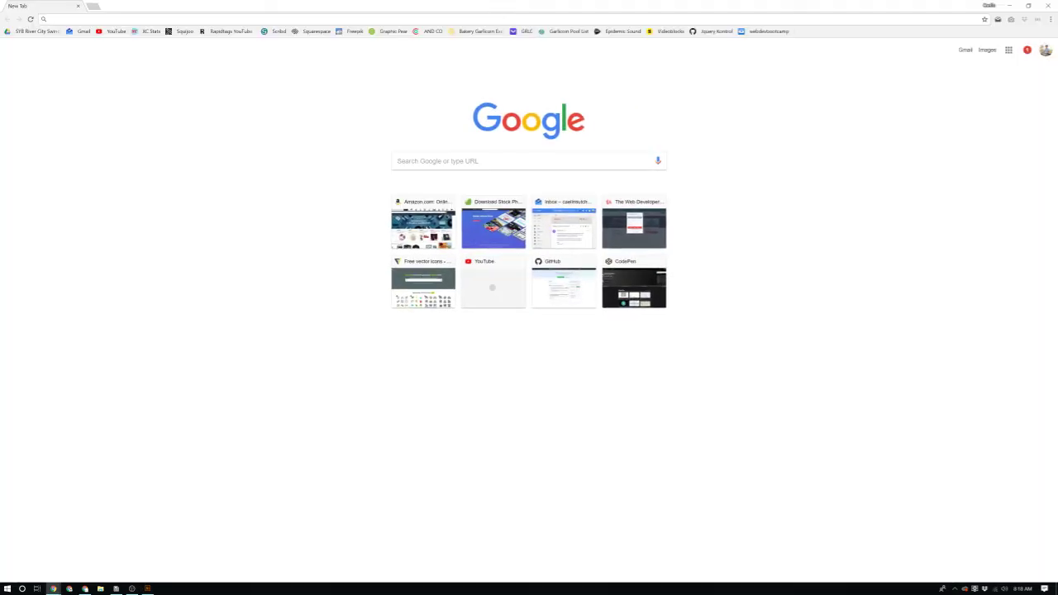
{"action": "type", "text": "flaticon.com"}
{"action": "key", "text": "Return"}
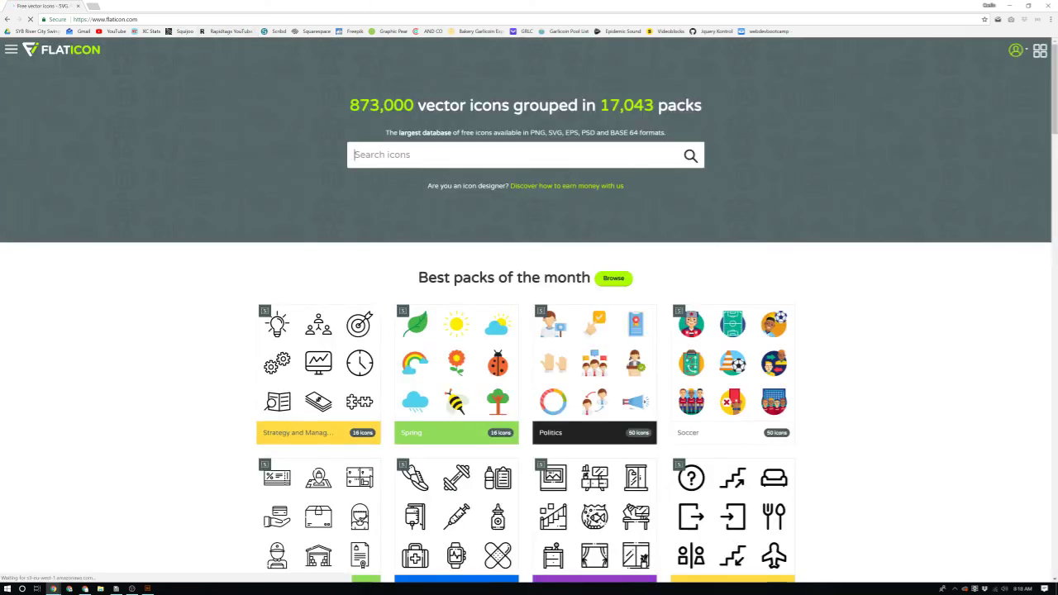
Step: Search for phone icons and download the call answer icon as EPS
{"action": "type", "text": "pgho"}
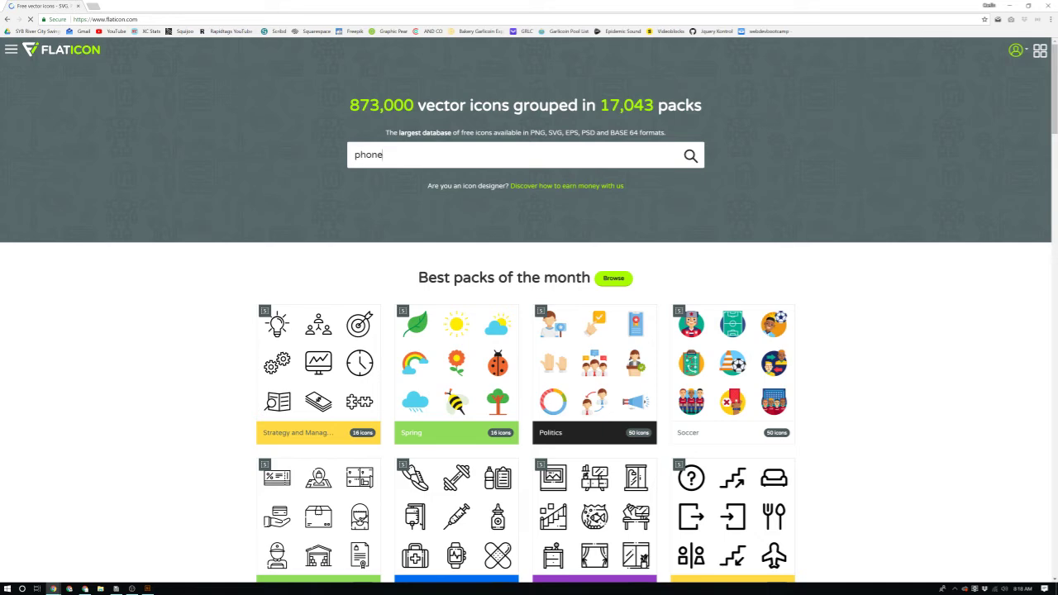
{"action": "key", "text": "Return"}
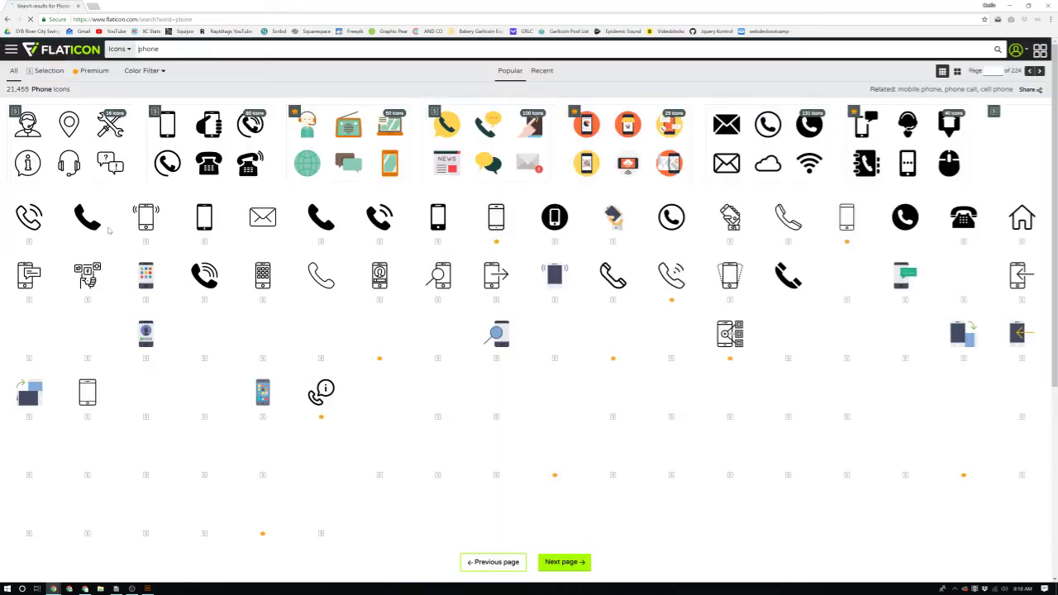
{"action": "left_click", "coordinate": [318, 219]}
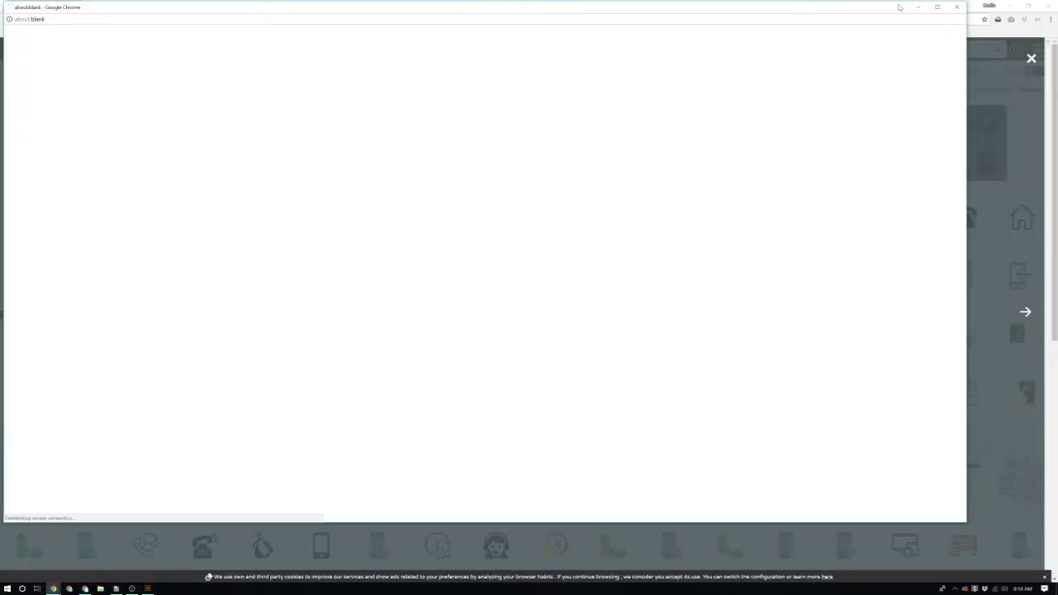
{"action": "left_click", "coordinate": [954, 5]}
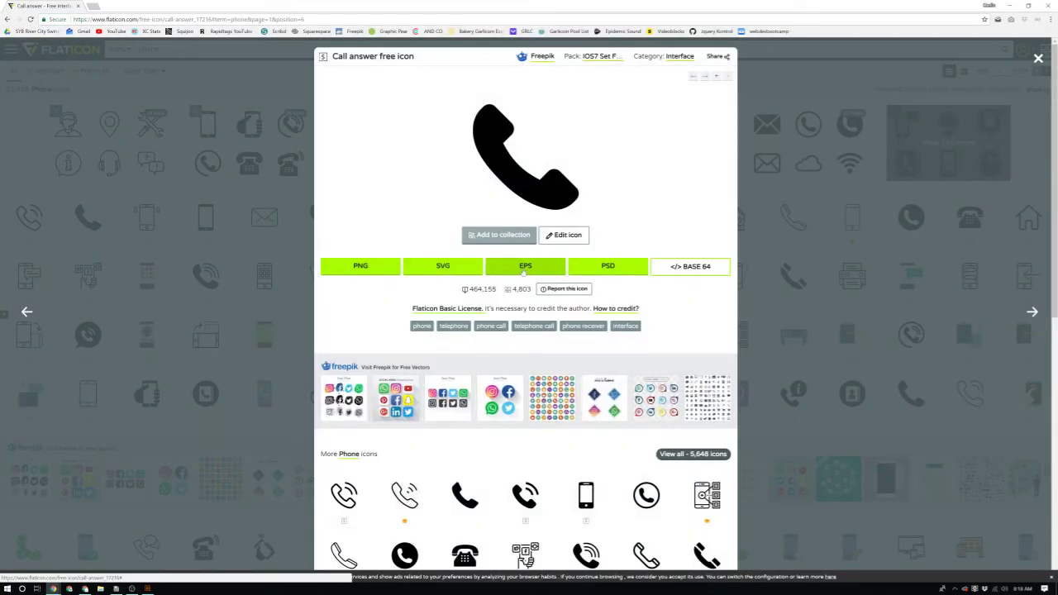
{"action": "left_click", "coordinate": [504, 264]}
{"action": "left_click", "coordinate": [589, 204]}
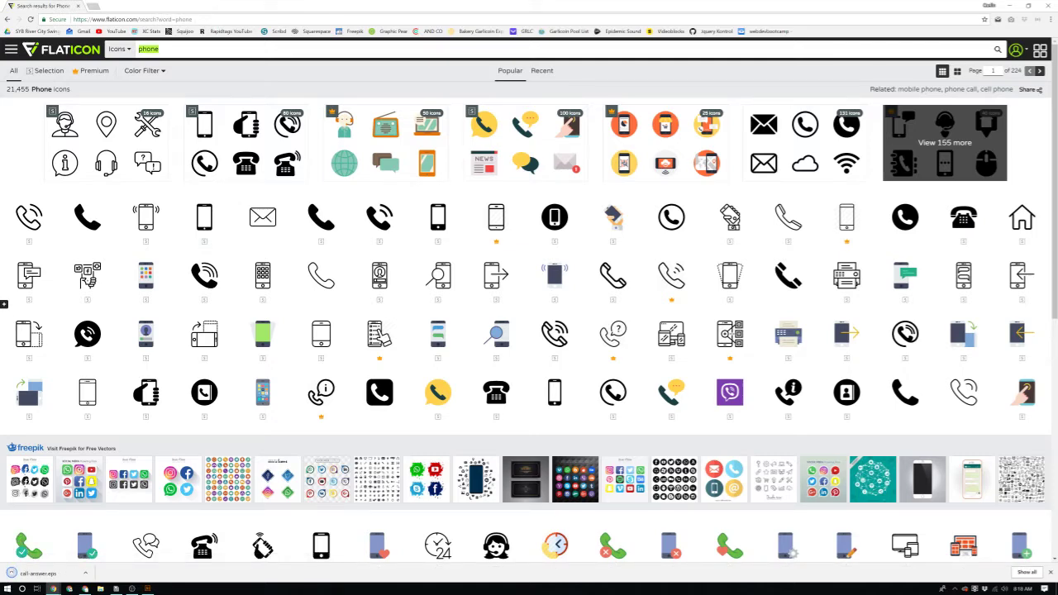
Step: Run a new Flaticon search for web icons
{"action": "type", "text": "website"}
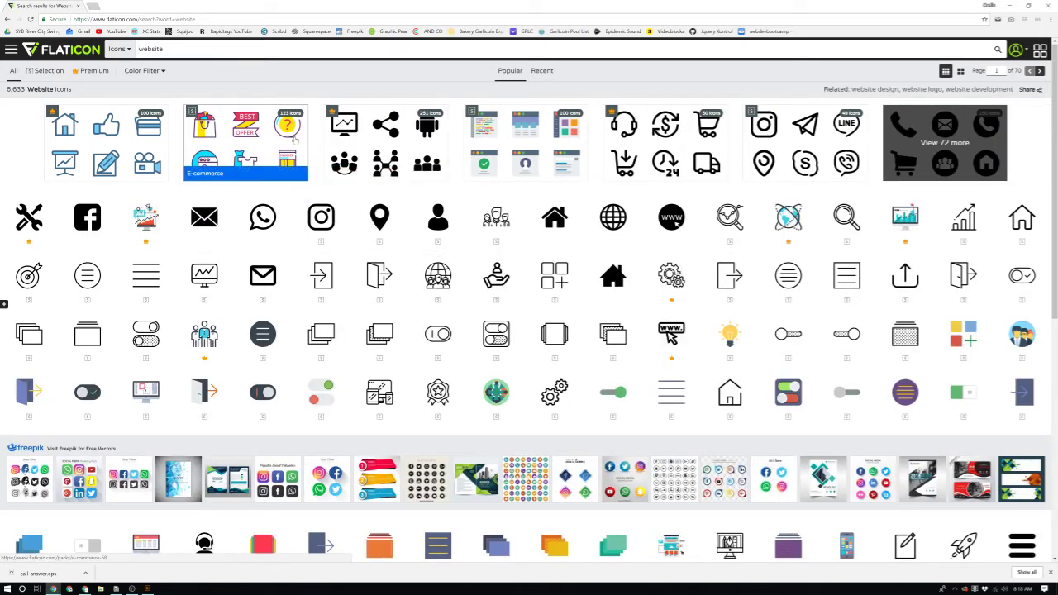
{"action": "scroll", "coordinate": [919, 205], "scroll_direction": "down", "scroll_amount": 2}
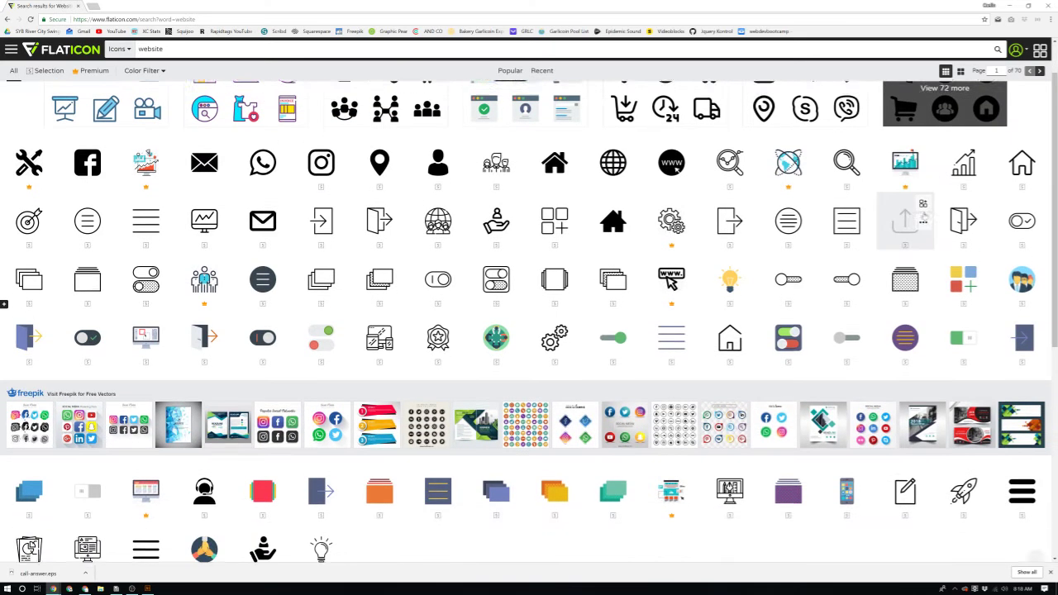
{"action": "scroll", "coordinate": [917, 201], "scroll_direction": "up", "scroll_amount": 1}
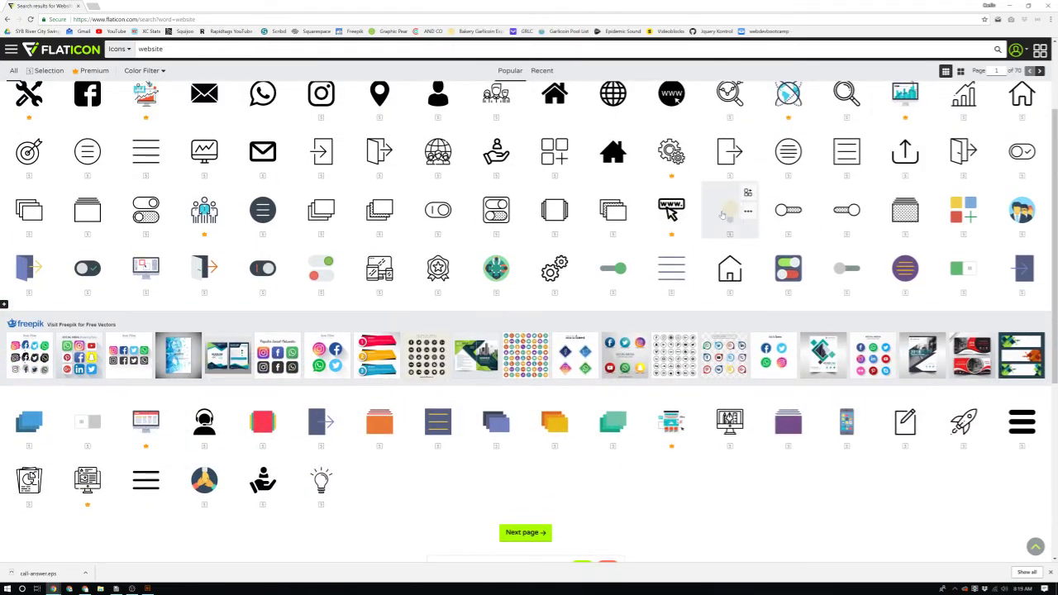
{"action": "scroll", "coordinate": [417, 217], "scroll_direction": "up", "scroll_amount": 1}
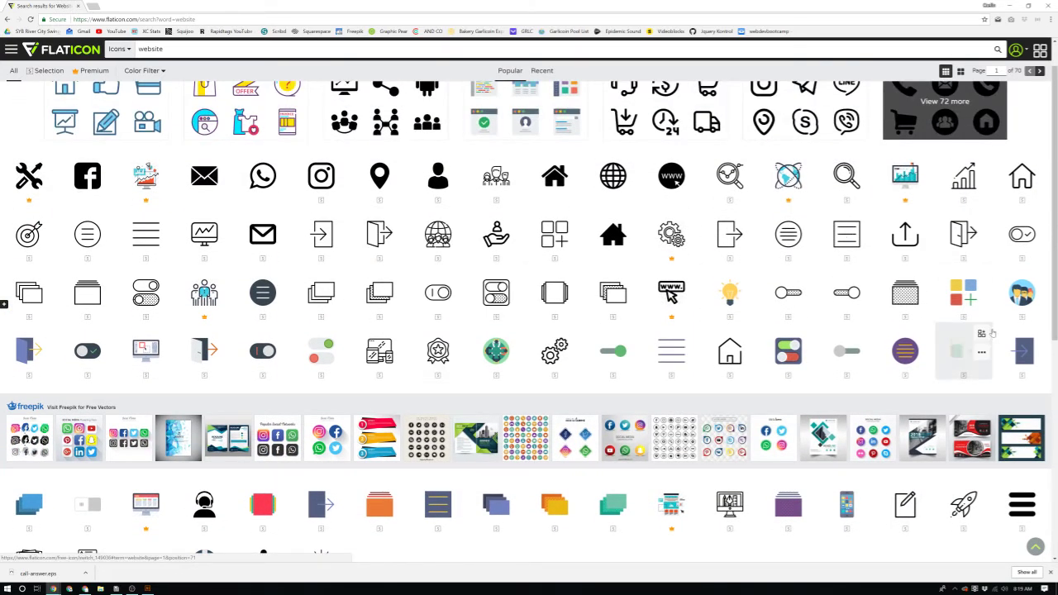
{"action": "scroll", "coordinate": [671, 314], "scroll_direction": "up", "scroll_amount": 1}
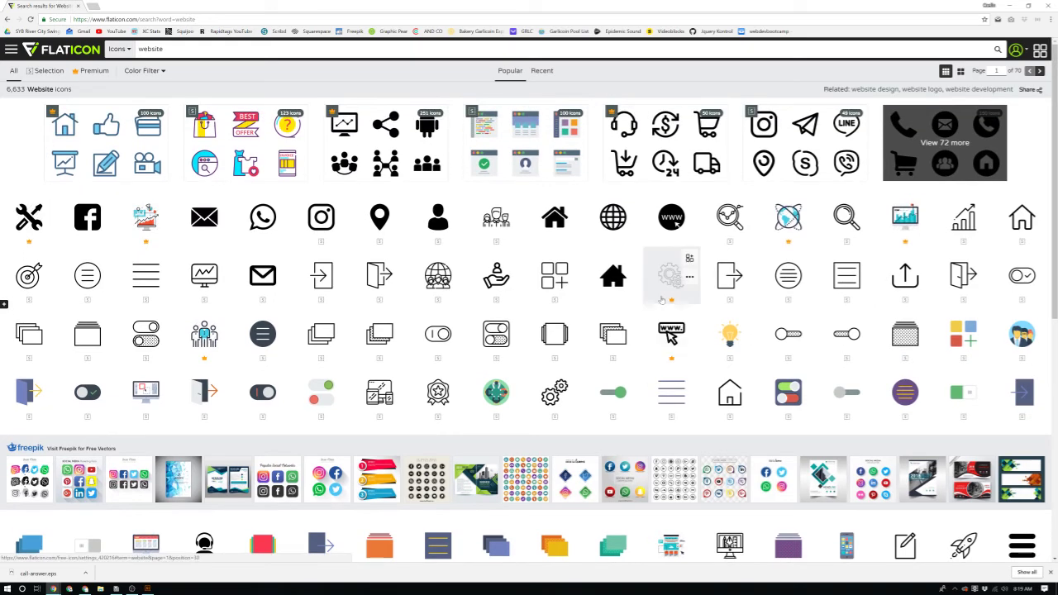
{"action": "left_click", "coordinate": [151, 49]}
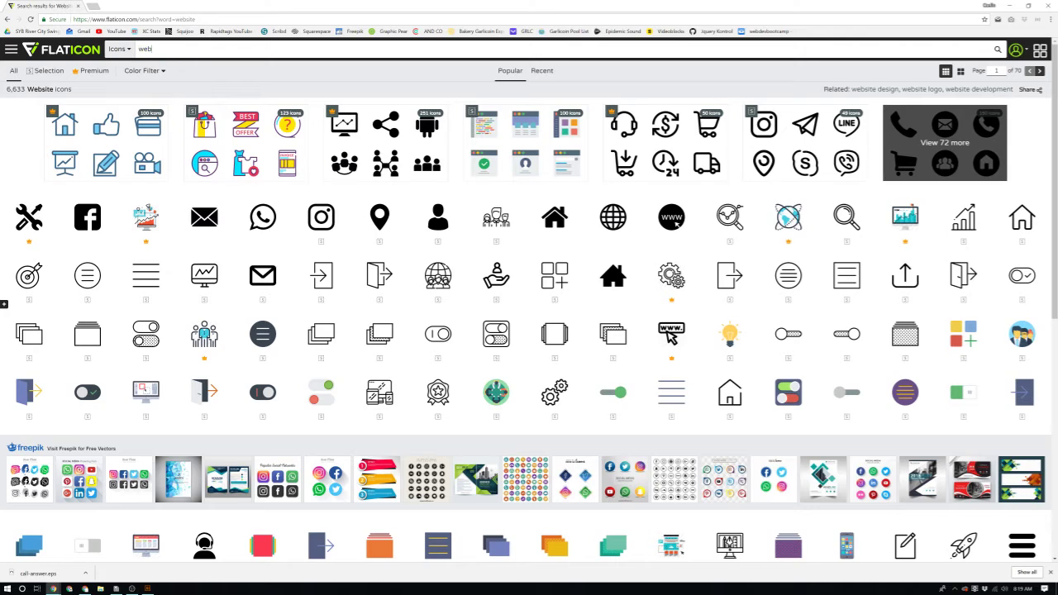
{"action": "key", "text": "Return"}
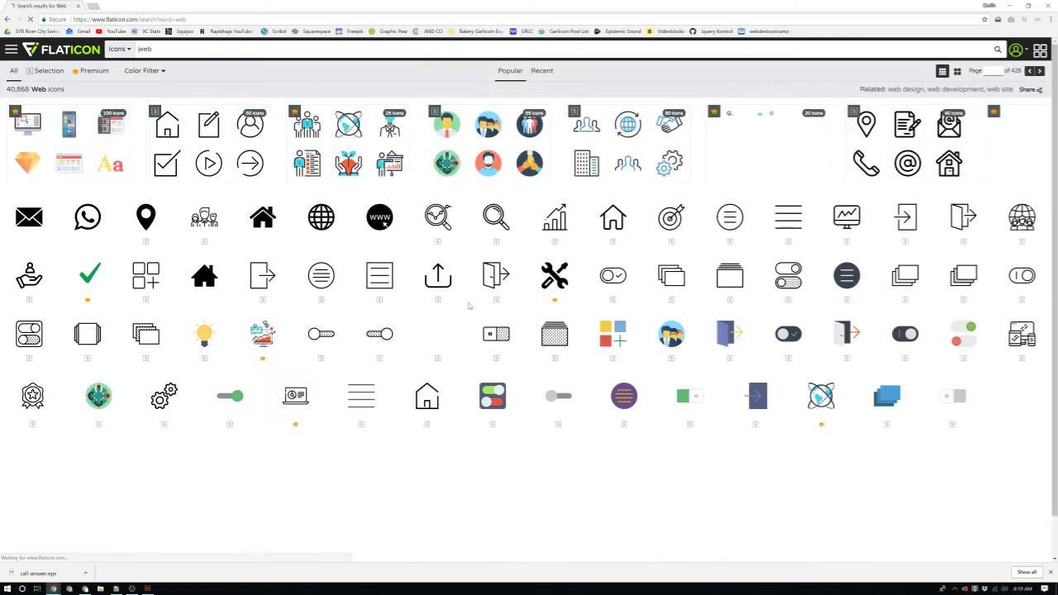
Step: Download the www Internet icon as EPS and return to Illustrator
{"action": "left_click", "coordinate": [374, 217]}
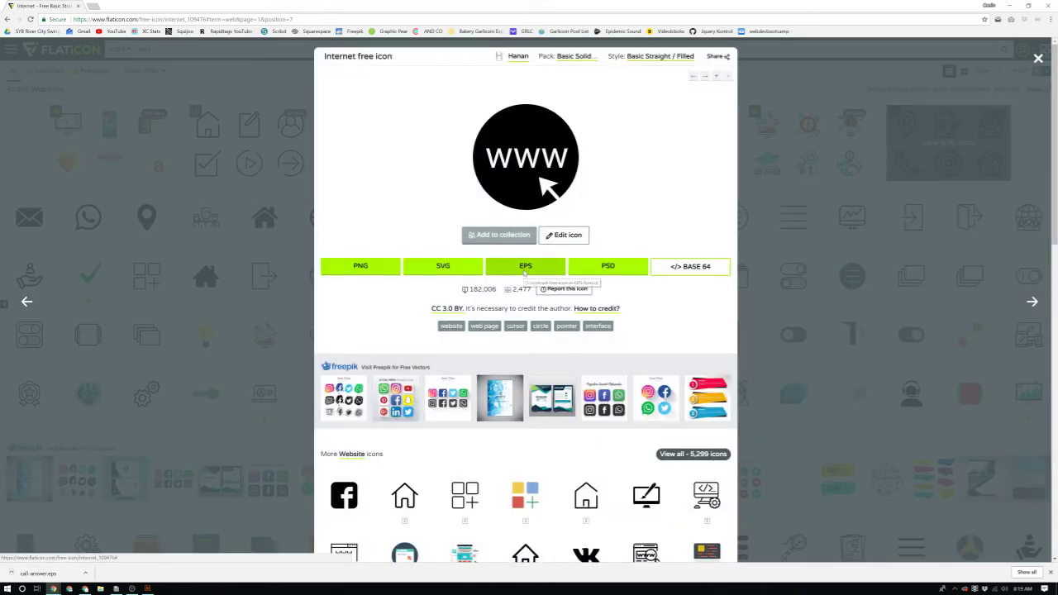
{"action": "left_click", "coordinate": [525, 273]}
{"action": "left_click", "coordinate": [529, 201]}
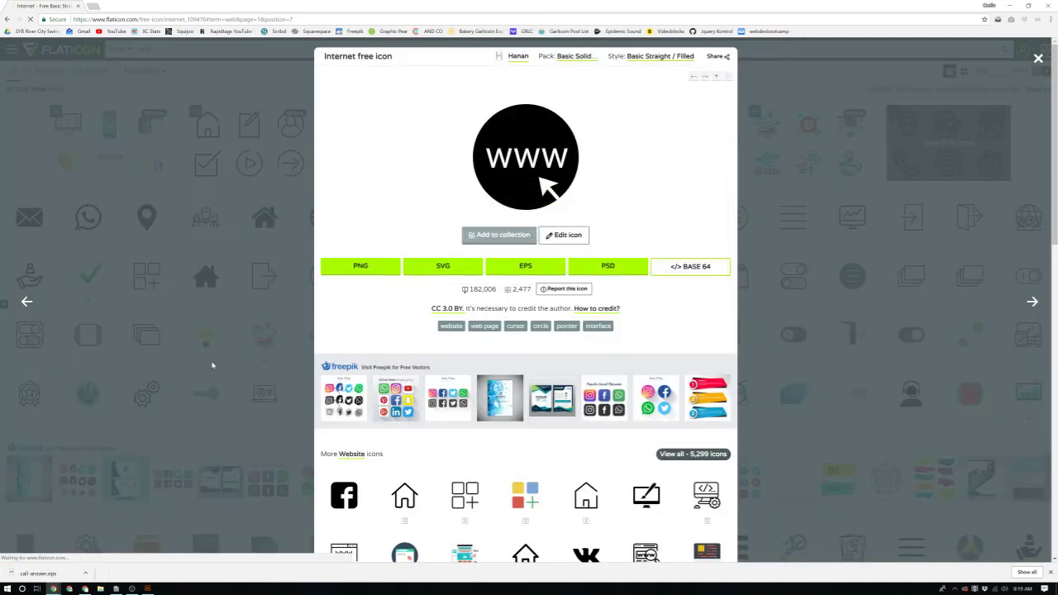
{"action": "left_click", "coordinate": [212, 364]}
{"action": "left_click", "coordinate": [147, 588]}
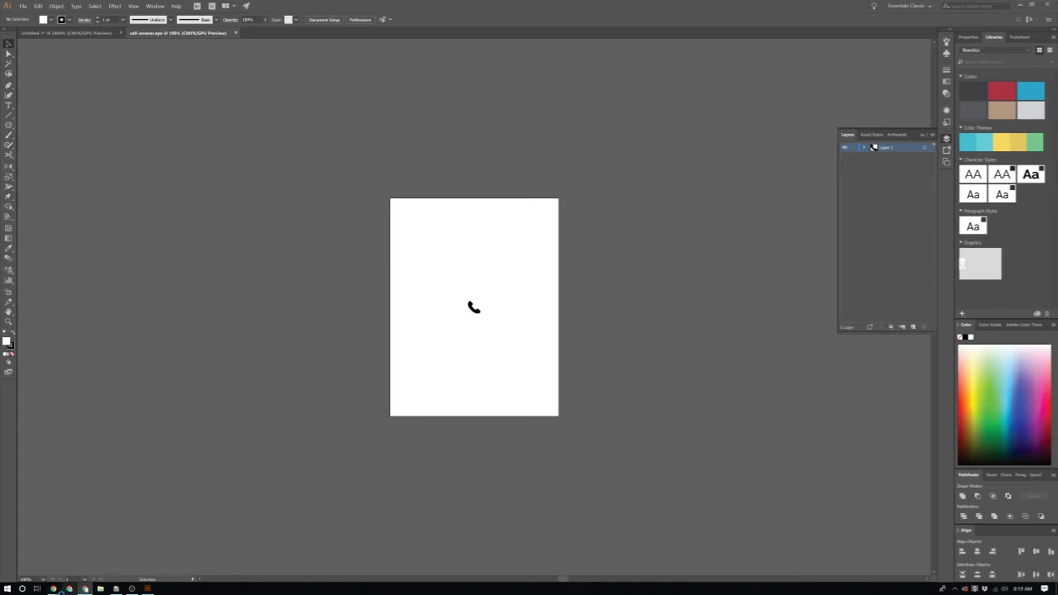
Step: Copy the www icon from internet.eps into the resume and shrink it below the pin
{"action": "mouse_move", "coordinate": [53, 589]}
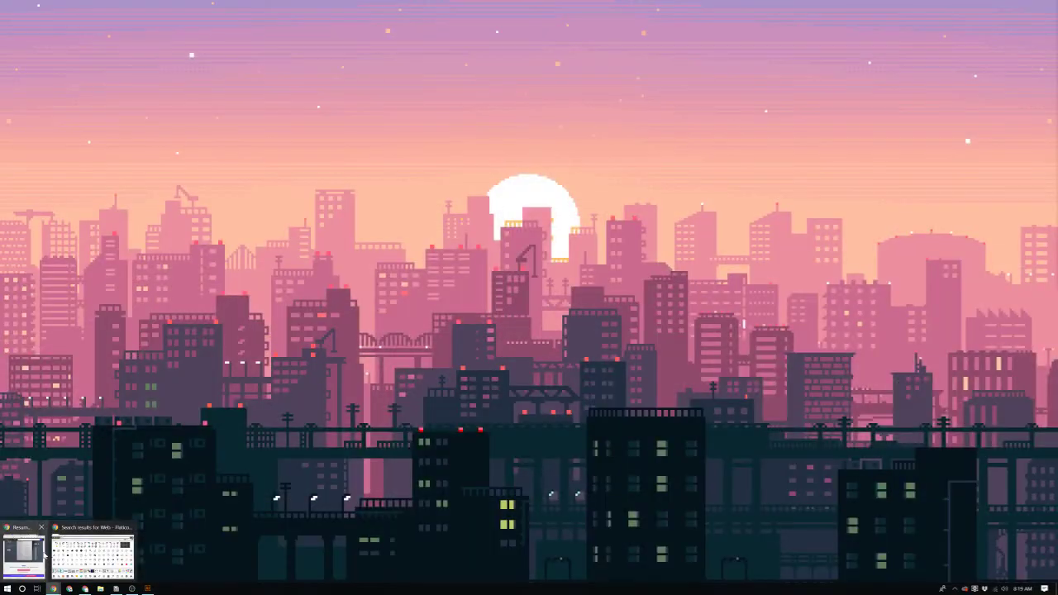
{"action": "left_click", "coordinate": [56, 555]}
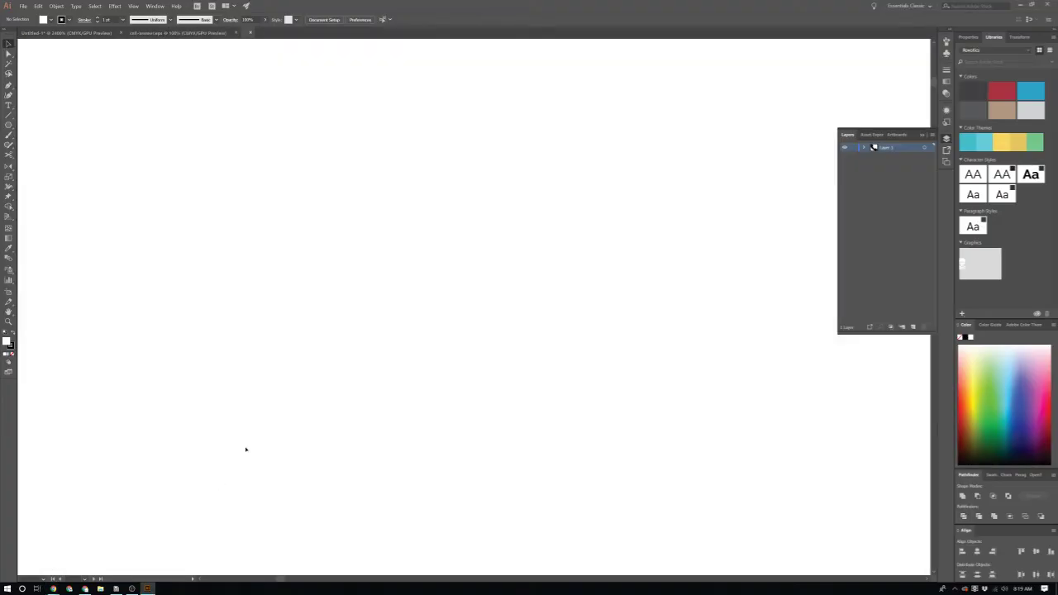
{"action": "key", "text": "ctrl+a"}
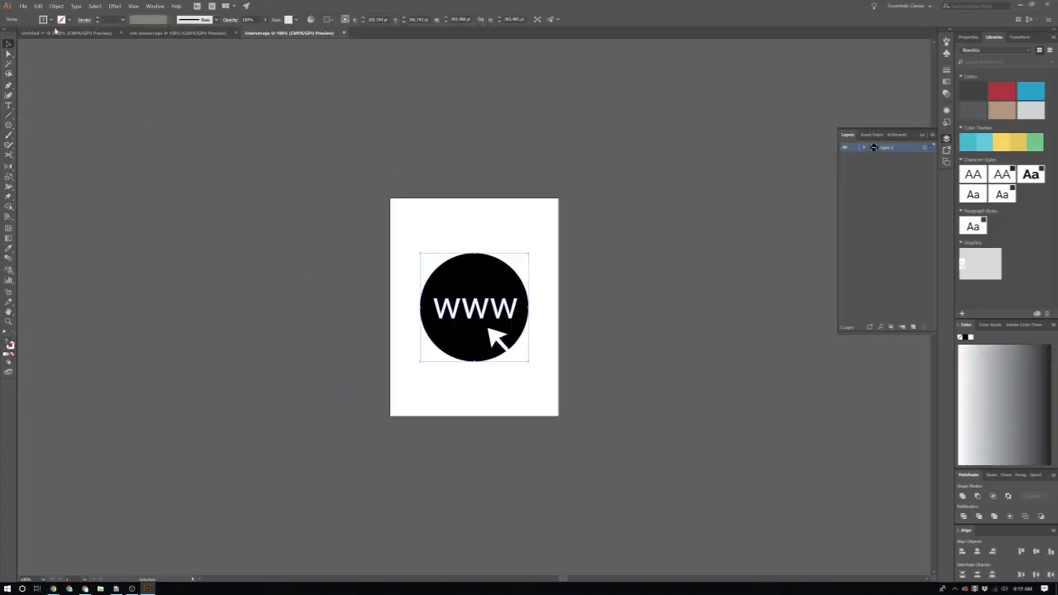
{"action": "left_click", "coordinate": [55, 31]}
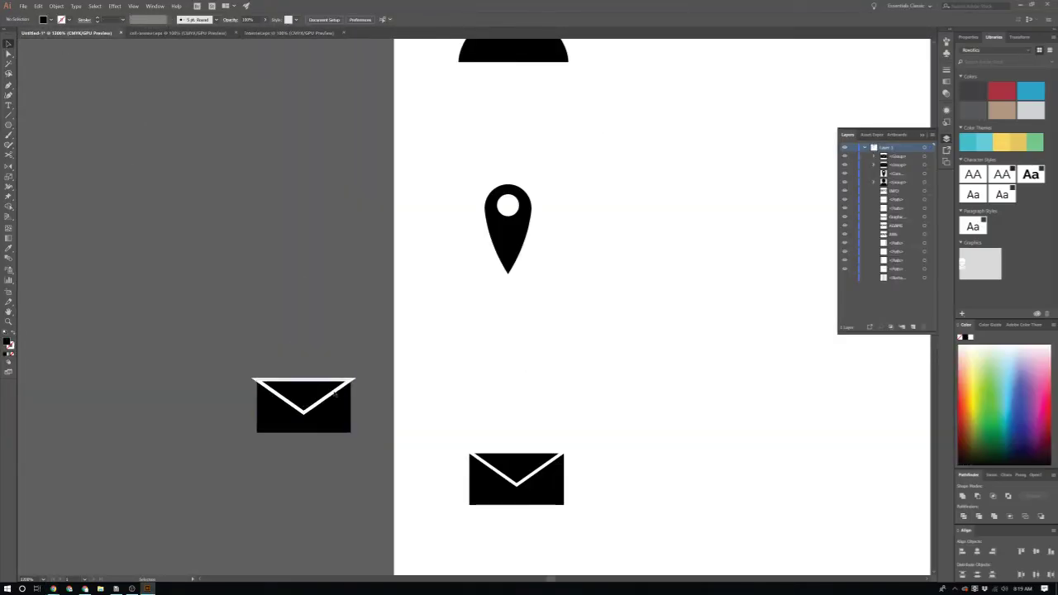
{"action": "key", "text": "ctrl+v"}
{"action": "key", "text": "ctrl+1"}
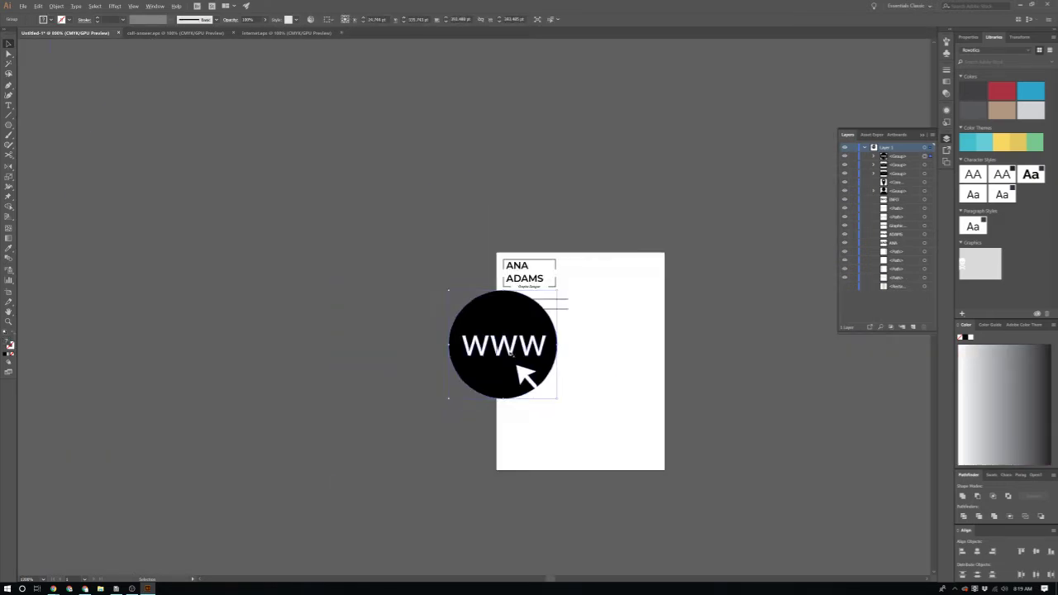
{"action": "scroll", "coordinate": [511, 352], "scroll_direction": "down", "scroll_amount": 1}
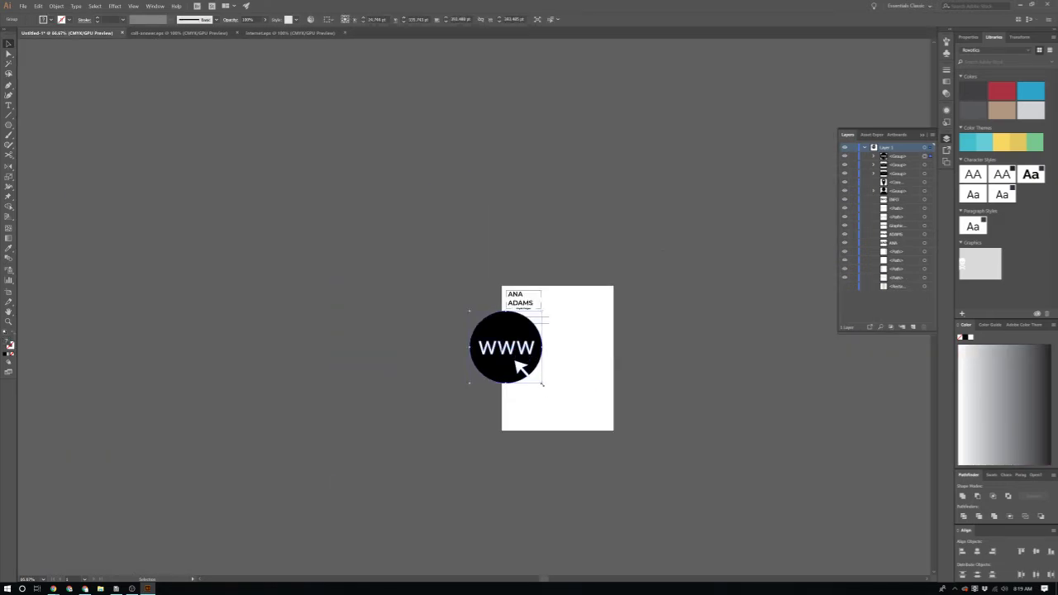
{"action": "key", "text": "ctrl+shift+a"}
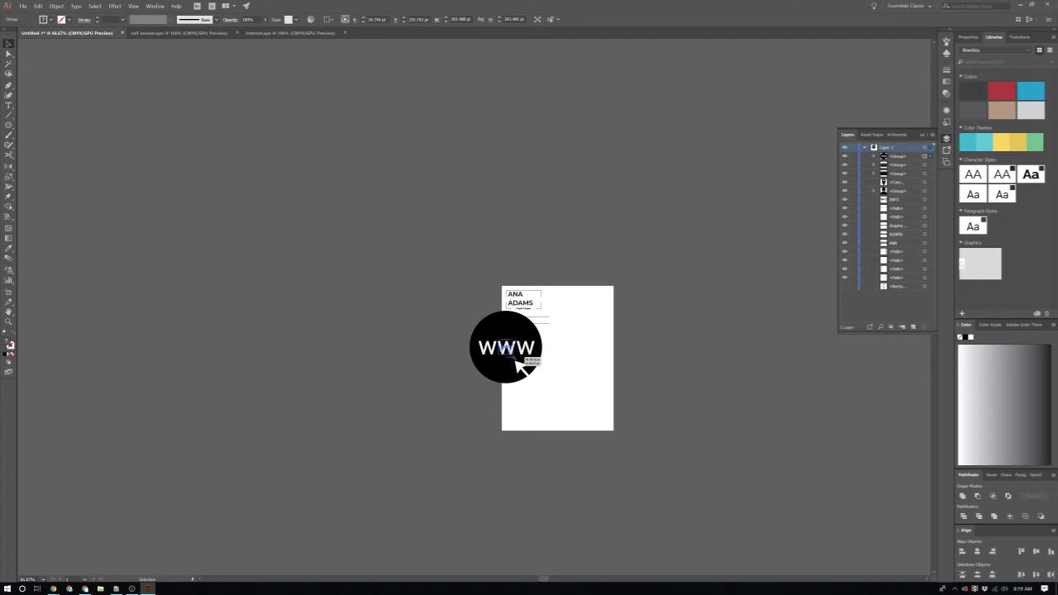
{"action": "left_click", "coordinate": [506, 351]}
{"action": "key", "text": "ctrl+plus"}
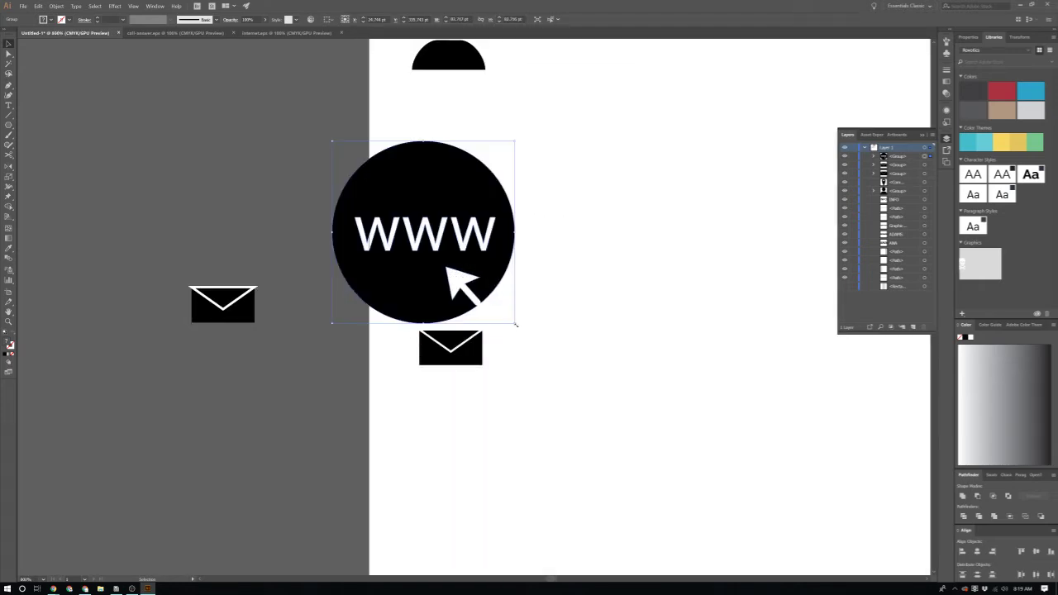
{"action": "left_click_drag", "start_coordinate": [516, 324], "coordinate": [485, 294]}
{"action": "left_click_drag", "start_coordinate": [448, 230], "coordinate": [502, 273]}
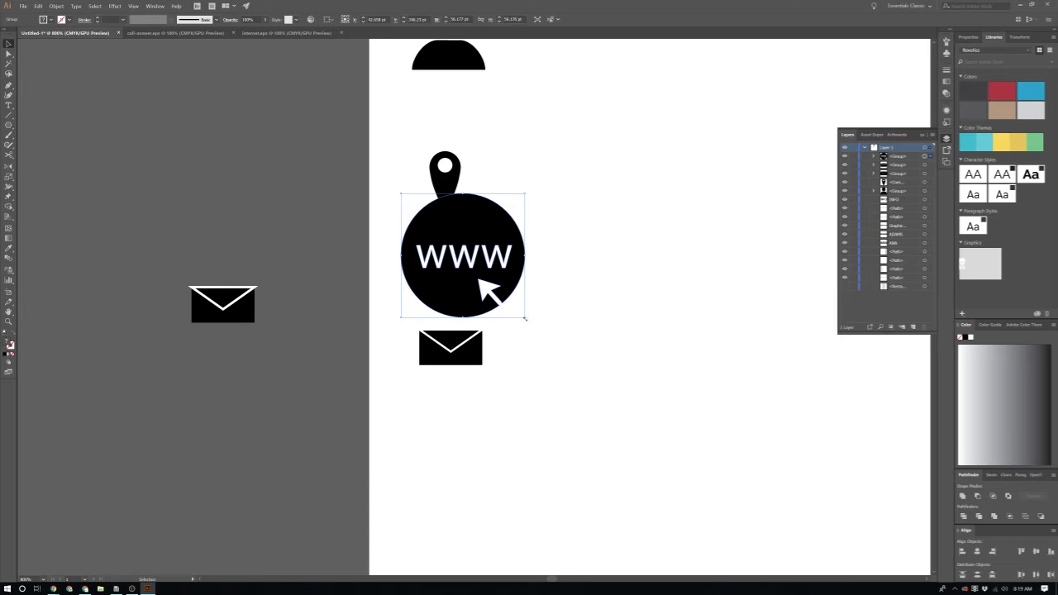
{"action": "left_click_drag", "start_coordinate": [523, 317], "coordinate": [458, 284]}
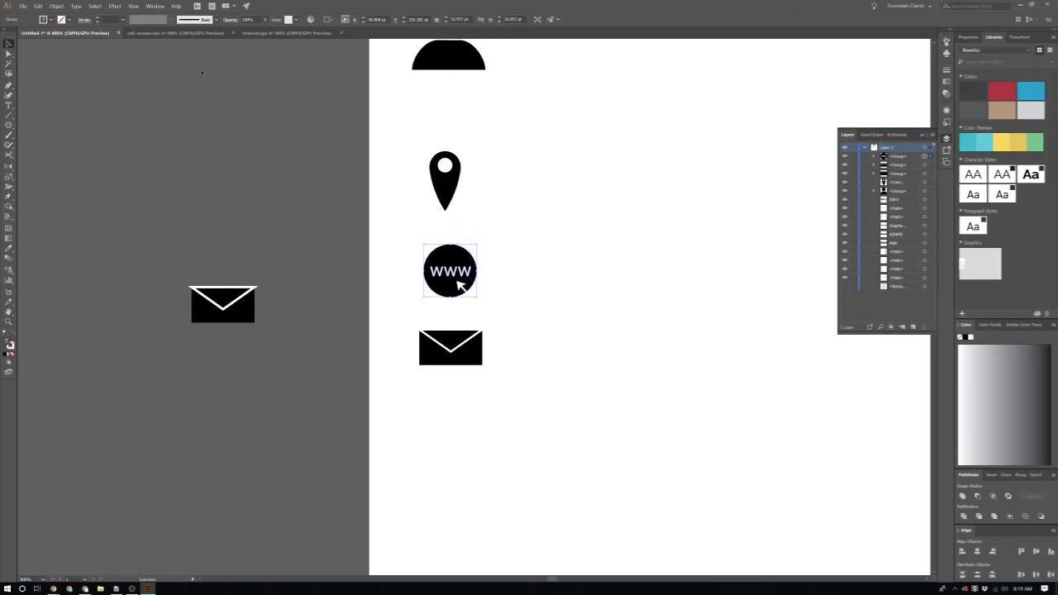
Step: Paste the phone icon from call-answer.eps into the resume and shrink it below the envelope
{"action": "left_click", "coordinate": [264, 33]}
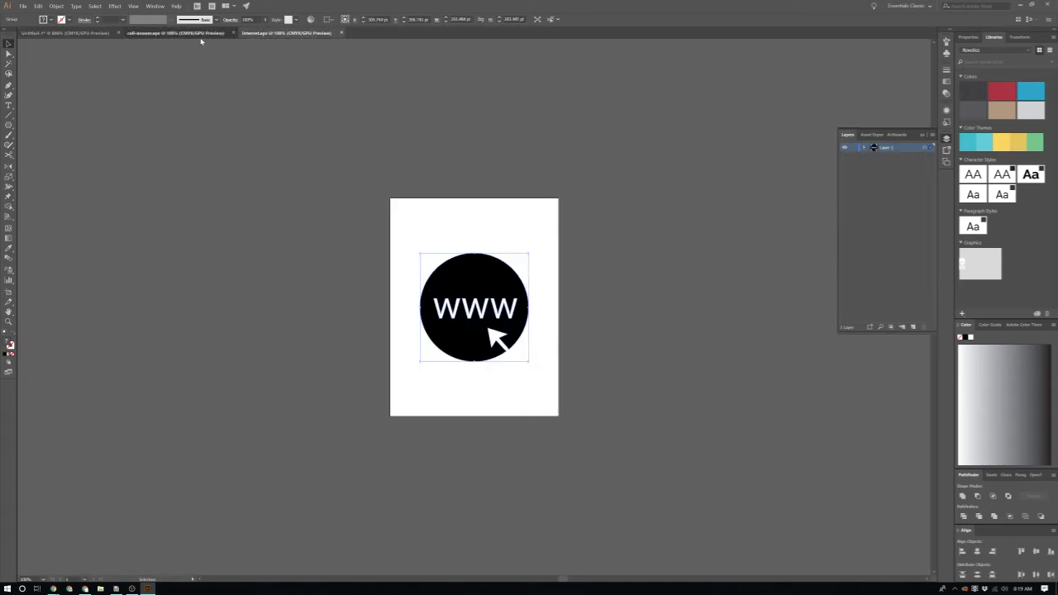
{"action": "left_click", "coordinate": [199, 33]}
{"action": "left_click", "coordinate": [473, 308]}
{"action": "left_click", "coordinate": [90, 33]}
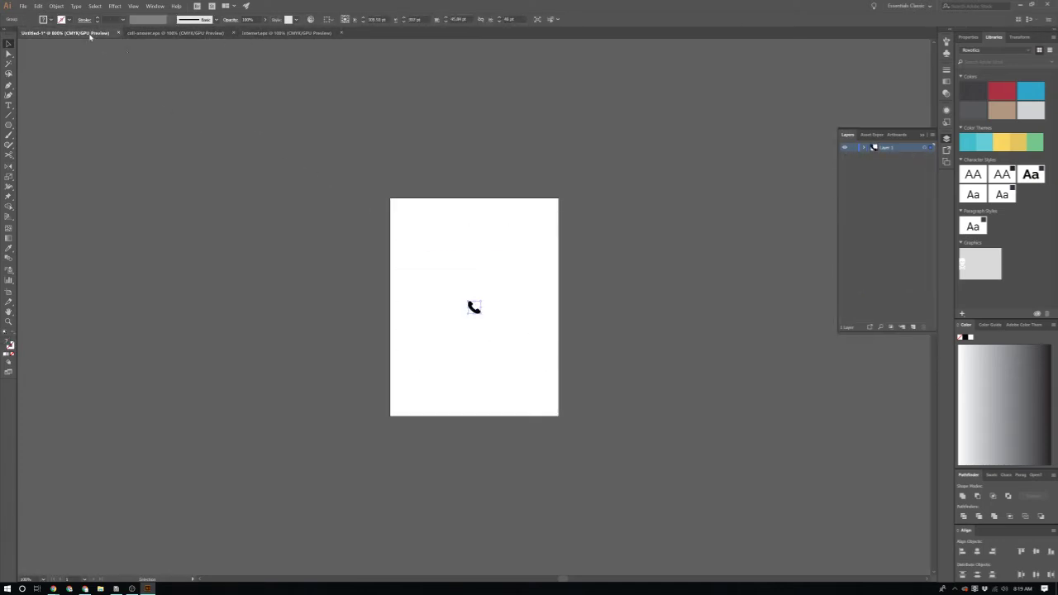
{"action": "key", "text": "ctrl+v"}
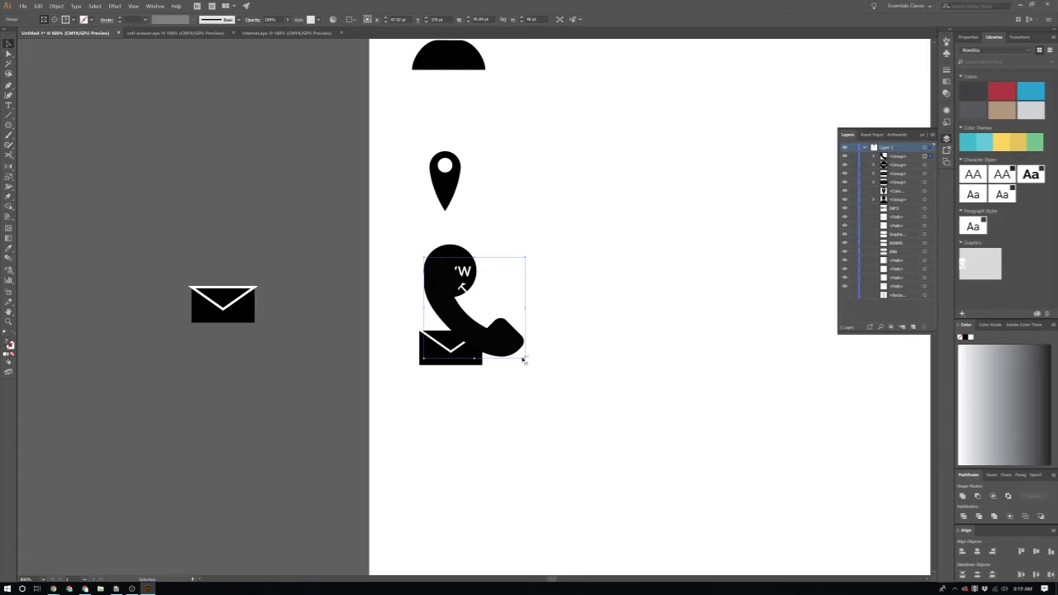
{"action": "left_click_drag", "start_coordinate": [524, 357], "coordinate": [455, 423]}
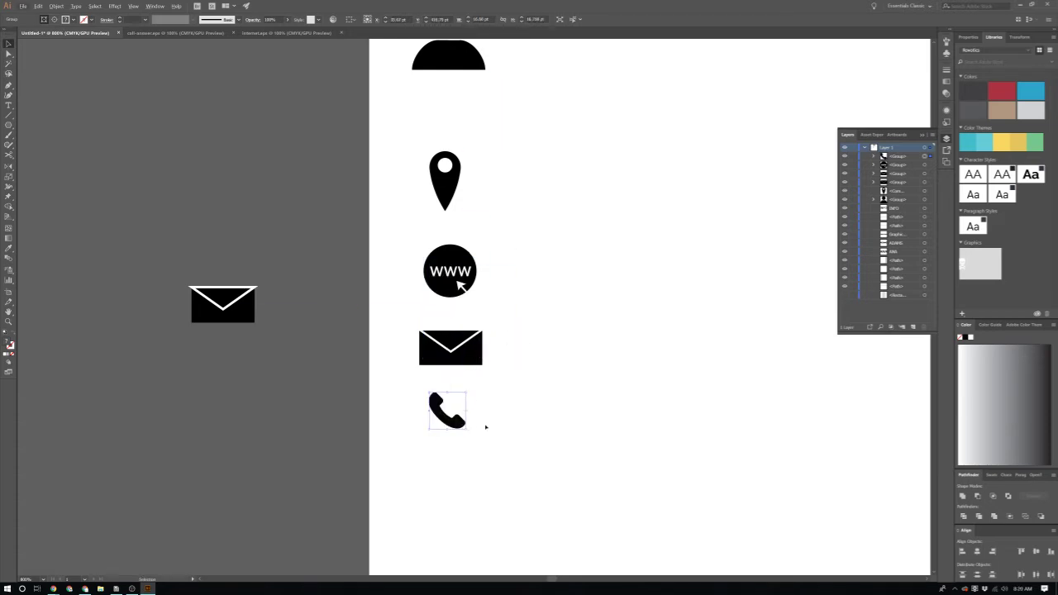
{"action": "scroll", "coordinate": [473, 352], "scroll_direction": "down", "scroll_amount": 5}
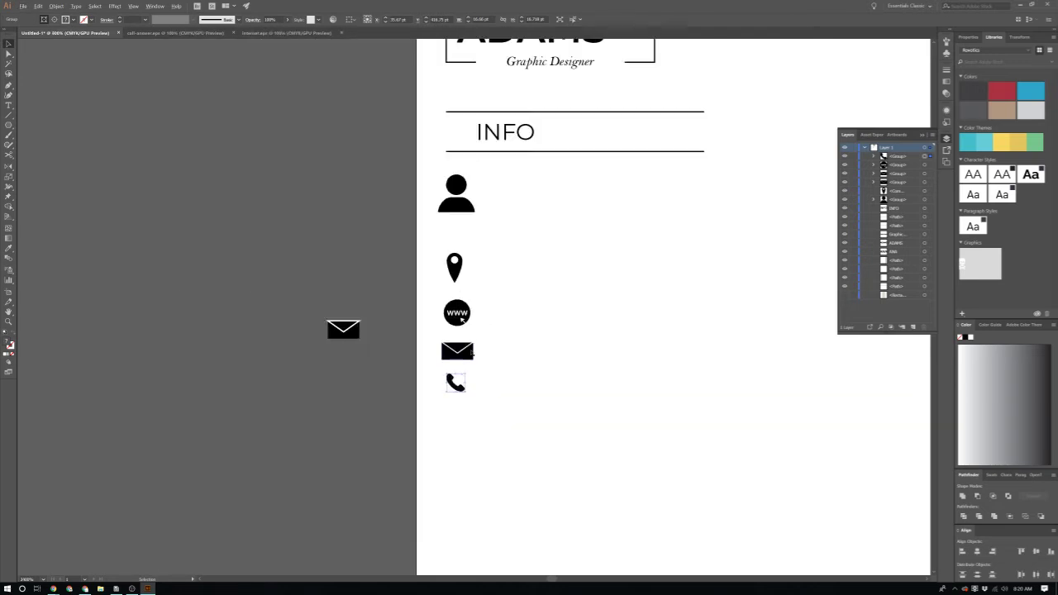
{"action": "scroll", "coordinate": [473, 352], "scroll_direction": "up", "scroll_amount": 2}
{"action": "scroll", "coordinate": [496, 338], "scroll_direction": "up", "scroll_amount": 3}
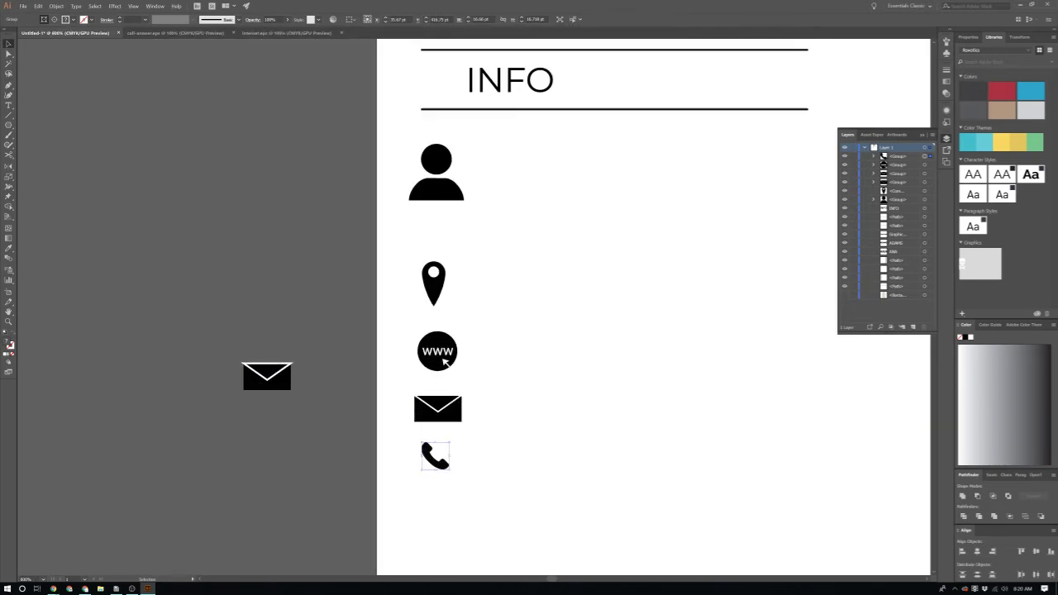
{"action": "scroll", "coordinate": [833, 178], "scroll_direction": "up", "scroll_amount": 2}
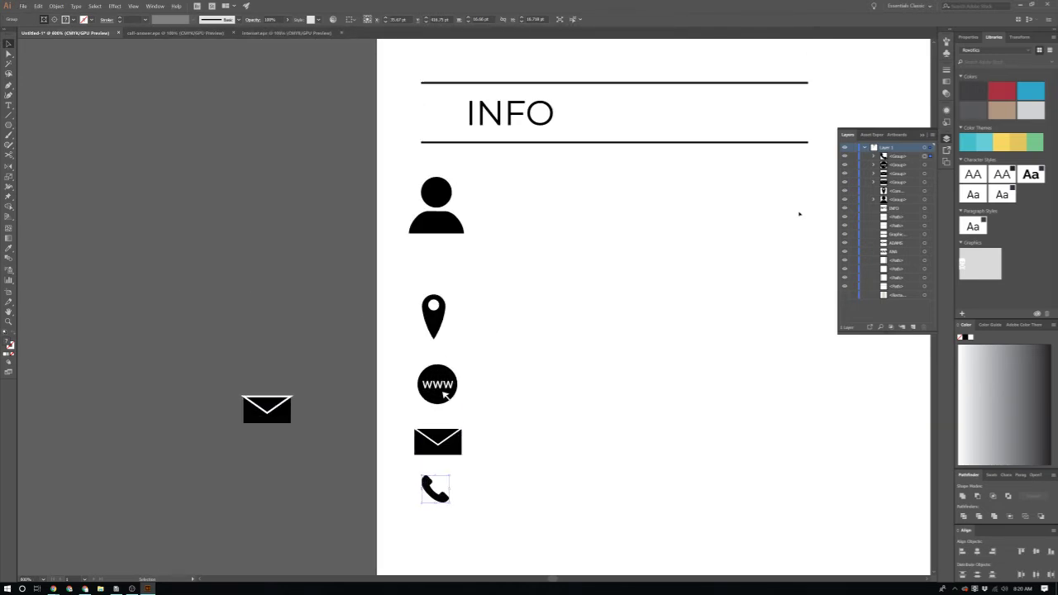
Step: Duplicate the INFO heading beside the person icon and change its text to 'Name'
{"action": "left_click", "coordinate": [645, 226]}
{"action": "left_click", "coordinate": [519, 124]}
{"action": "left_click_drag", "start_coordinate": [519, 124], "coordinate": [520, 211]}
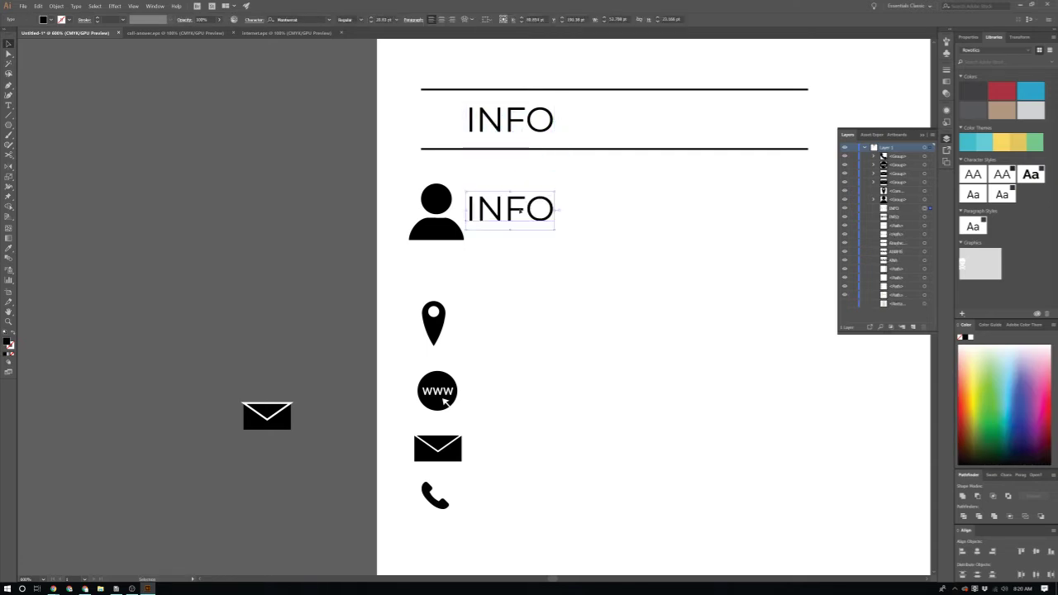
{"action": "scroll", "coordinate": [523, 219], "scroll_direction": "up", "scroll_amount": 2}
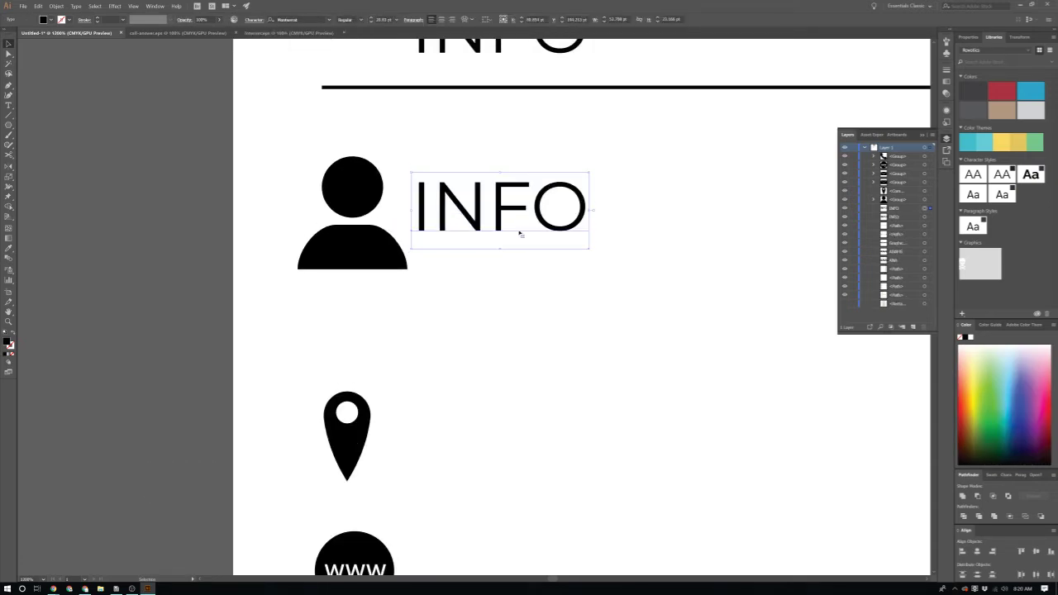
{"action": "double_click", "coordinate": [494, 225]}
{"action": "double_click", "coordinate": [493, 220]}
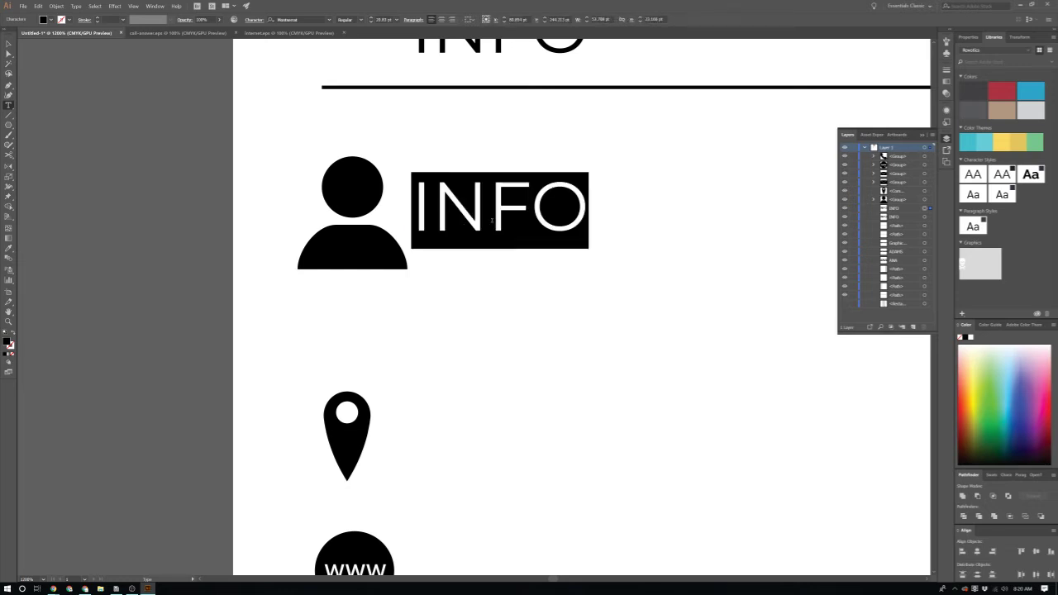
{"action": "type", "text": "Name"}
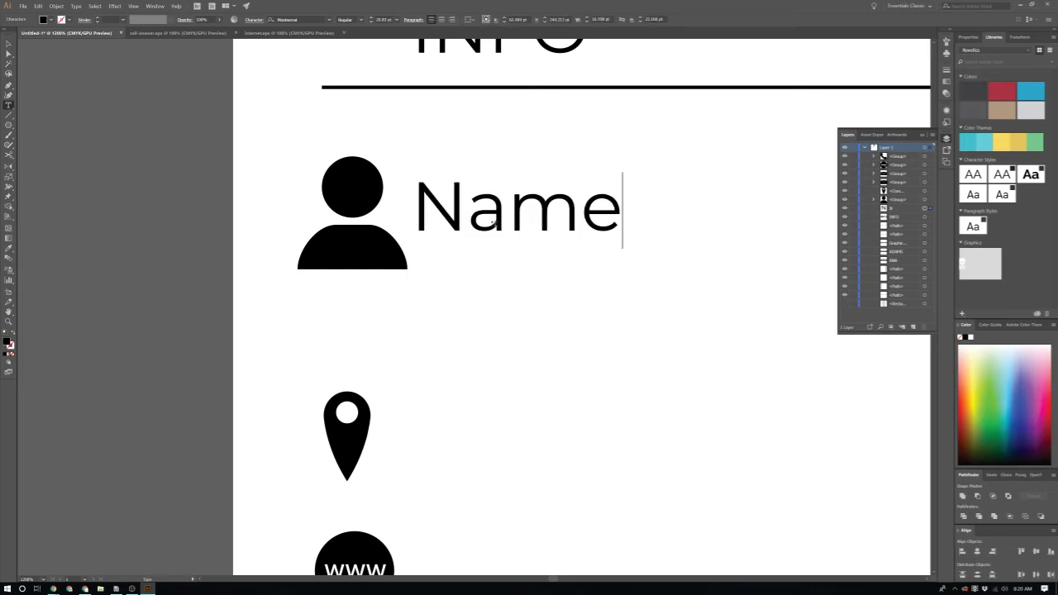
Step: Make the Name label Bold at 14 pt and shift it slightly right
{"action": "double_click", "coordinate": [492, 221]}
{"action": "left_click", "coordinate": [360, 19]}
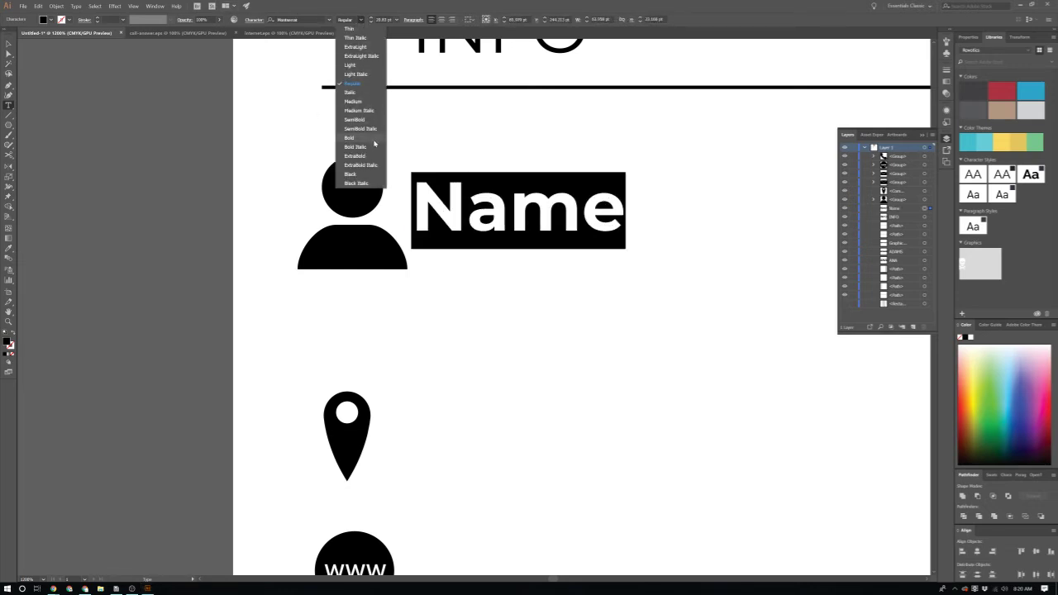
{"action": "left_click", "coordinate": [369, 137]}
{"action": "left_click", "coordinate": [398, 19]}
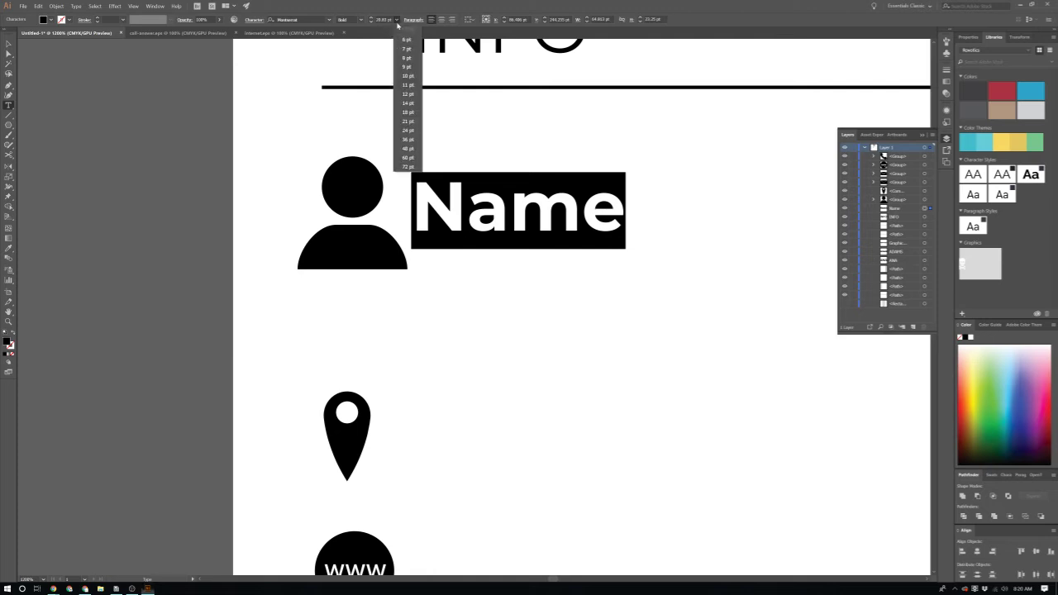
{"action": "left_click", "coordinate": [411, 133]}
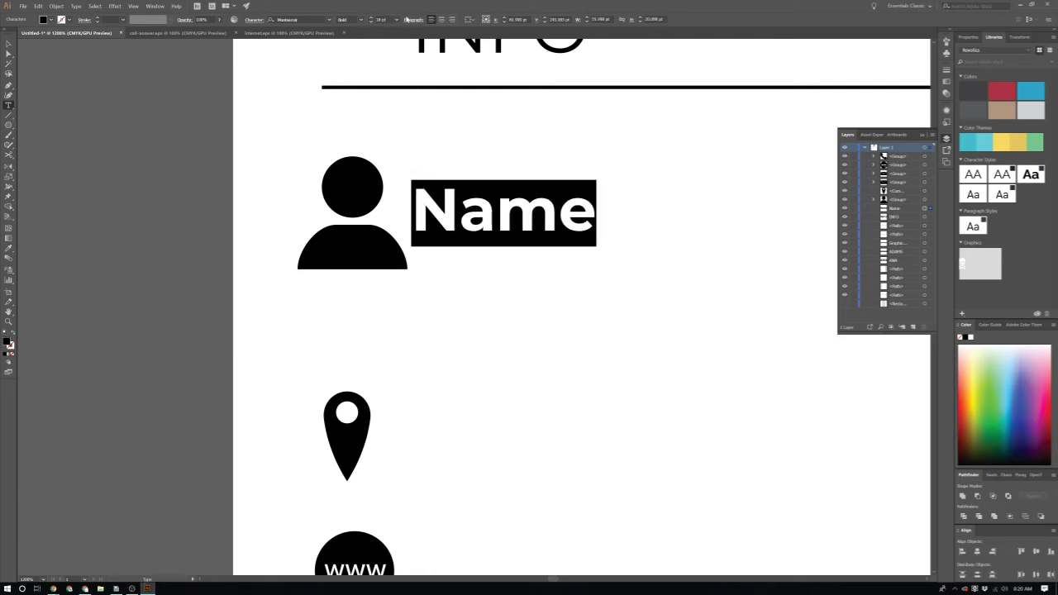
{"action": "left_click", "coordinate": [406, 19]}
{"action": "left_click", "coordinate": [421, 115]}
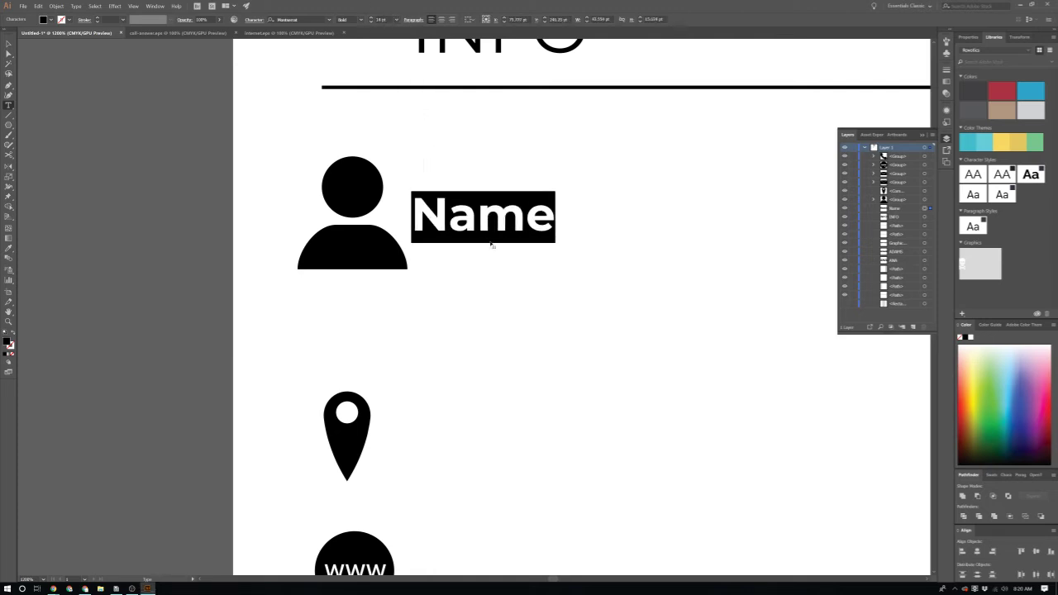
{"action": "key", "text": "Escape"}
{"action": "left_click_drag", "start_coordinate": [488, 233], "coordinate": [507, 237]}
Step: Show the grid and nudge the person icon into line with the Name label
{"action": "key", "text": "ctrl+minus"}
{"action": "key", "text": "ctrl+minus"}
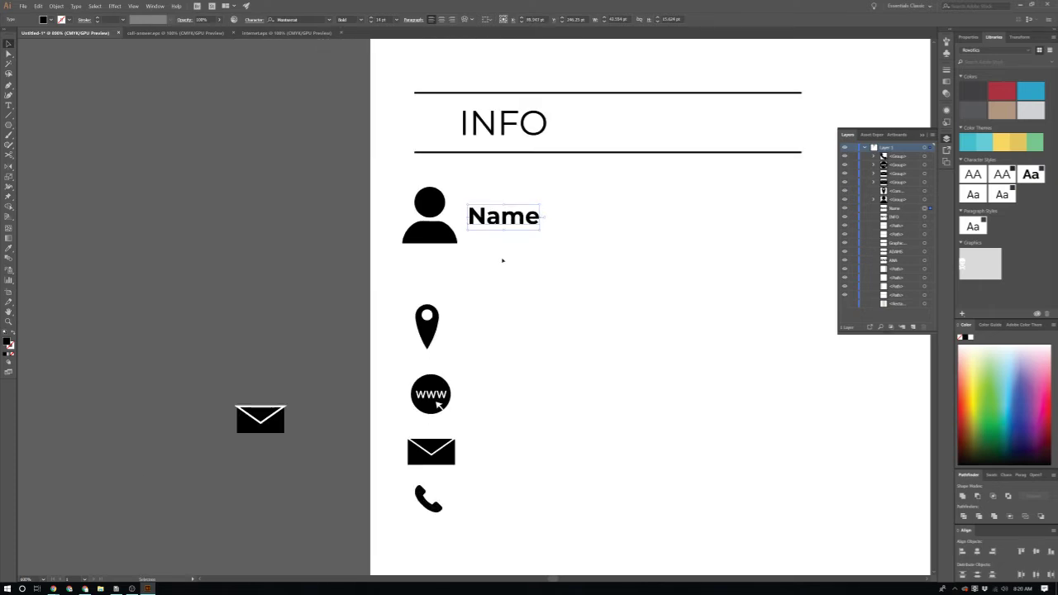
{"action": "left_click", "coordinate": [455, 240]}
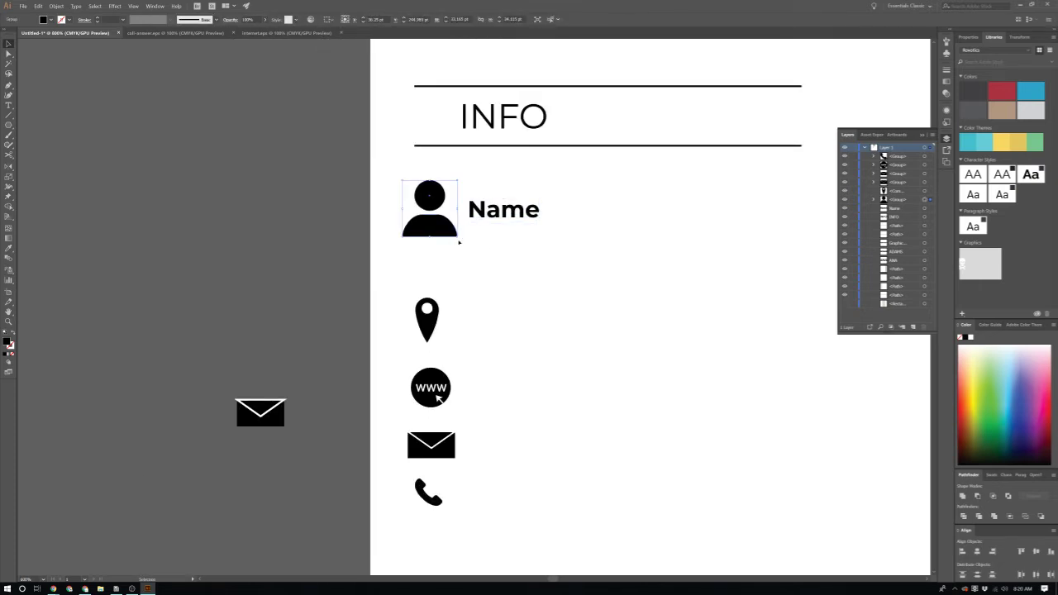
{"action": "key", "text": "ctrl+apostrophe"}
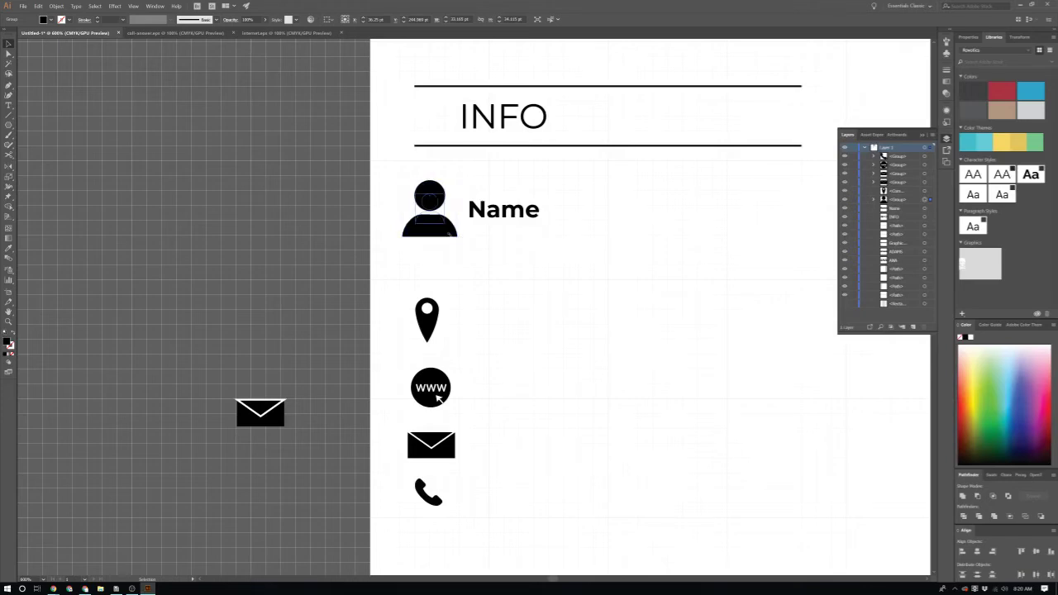
{"action": "left_click", "coordinate": [450, 235]}
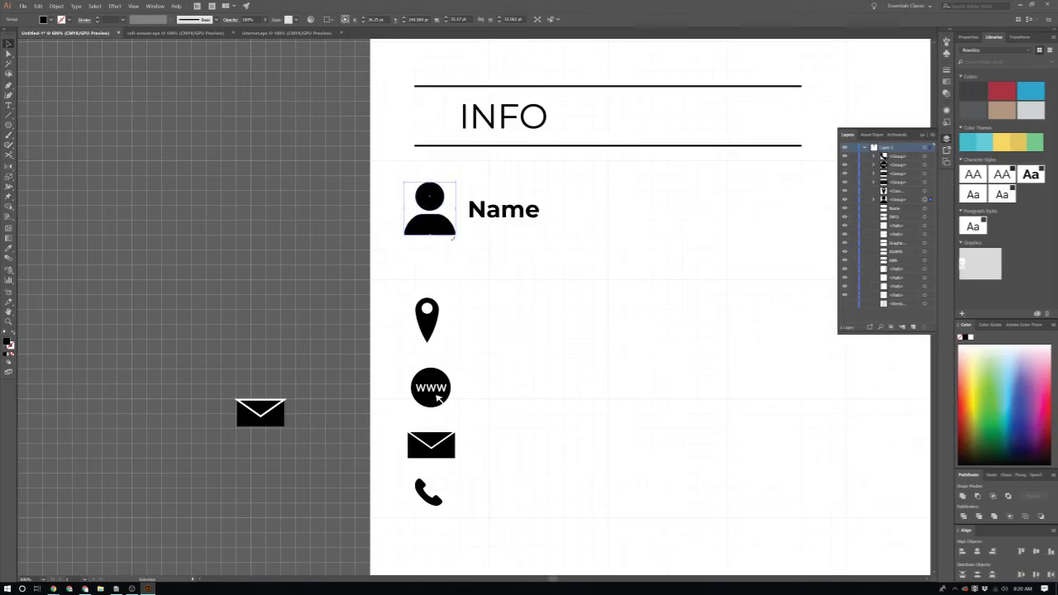
{"action": "scroll", "coordinate": [453, 238], "scroll_direction": "up", "scroll_amount": 1}
{"action": "scroll", "coordinate": [453, 248], "scroll_direction": "up", "scroll_amount": 2}
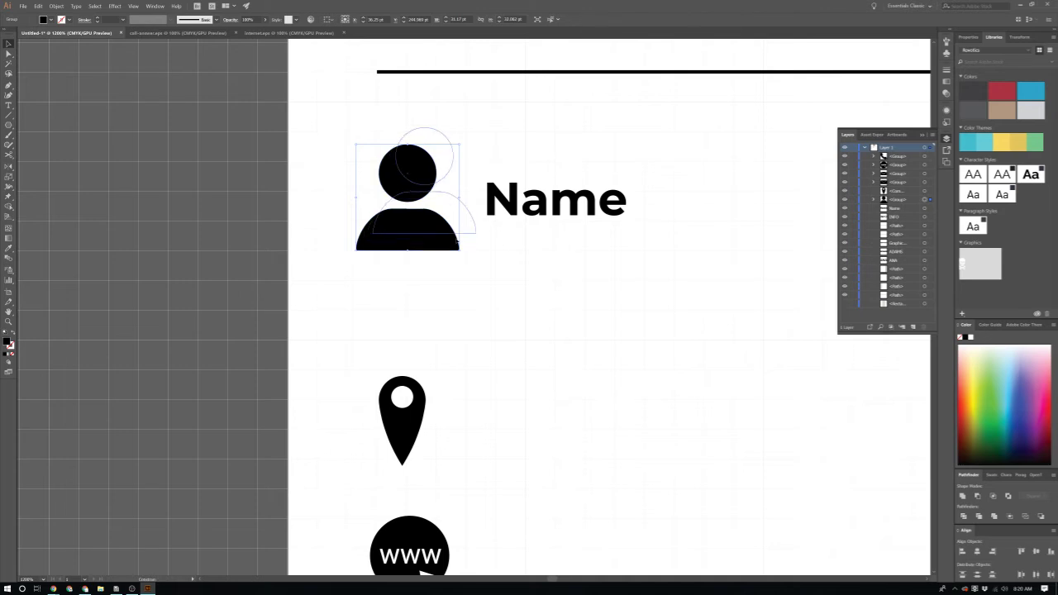
{"action": "left_click_drag", "start_coordinate": [466, 240], "coordinate": [468, 243]}
{"action": "scroll", "coordinate": [460, 226], "scroll_direction": "down", "scroll_amount": 5}
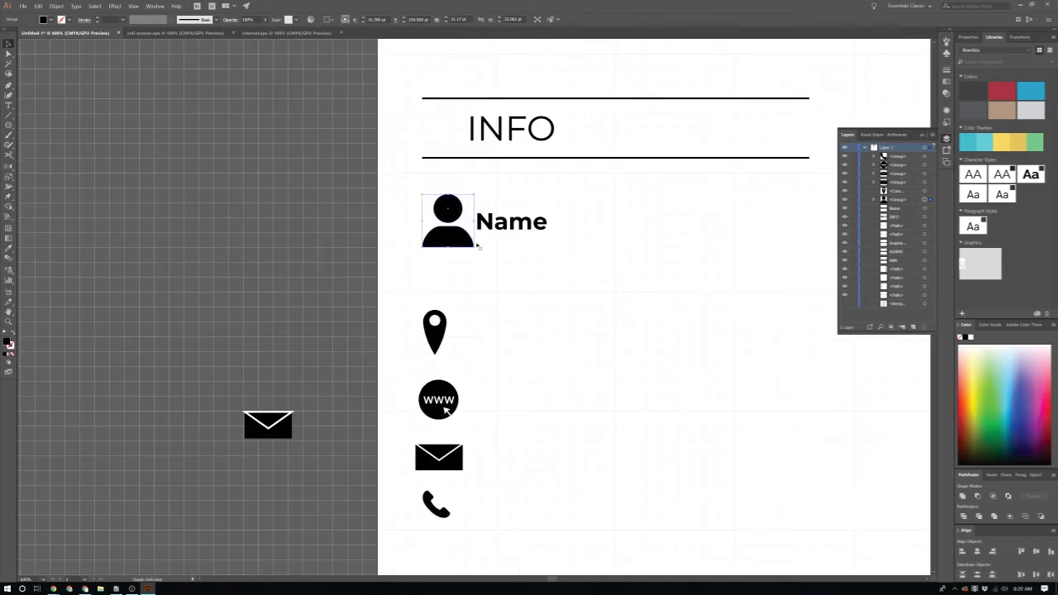
{"action": "key", "text": "Right"}
{"action": "key", "text": "Right"}
{"action": "key", "text": "Right"}
{"action": "key", "text": "Right"}
{"action": "key", "text": "Right"}
{"action": "key", "text": "Right"}
{"action": "key", "text": "Right"}
{"action": "scroll", "coordinate": [461, 235], "scroll_direction": "down", "scroll_amount": 1}
{"action": "key", "text": "Left"}
{"action": "key", "text": "Left"}
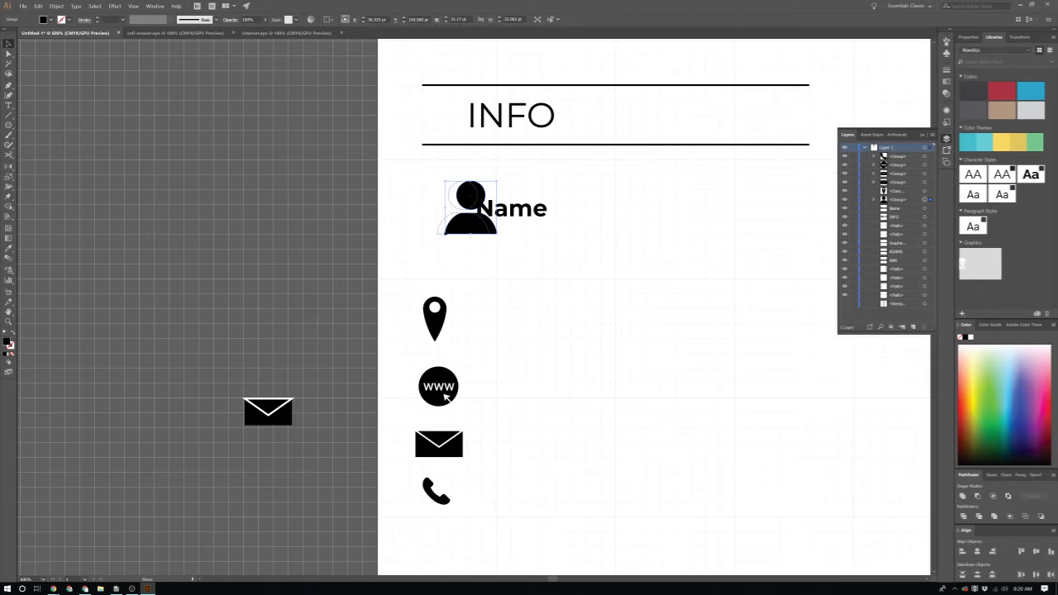
Step: Stack the www, envelope and phone icons in a column, enlarging the phone icon
{"action": "scroll", "coordinate": [435, 248], "scroll_direction": "down", "scroll_amount": 2}
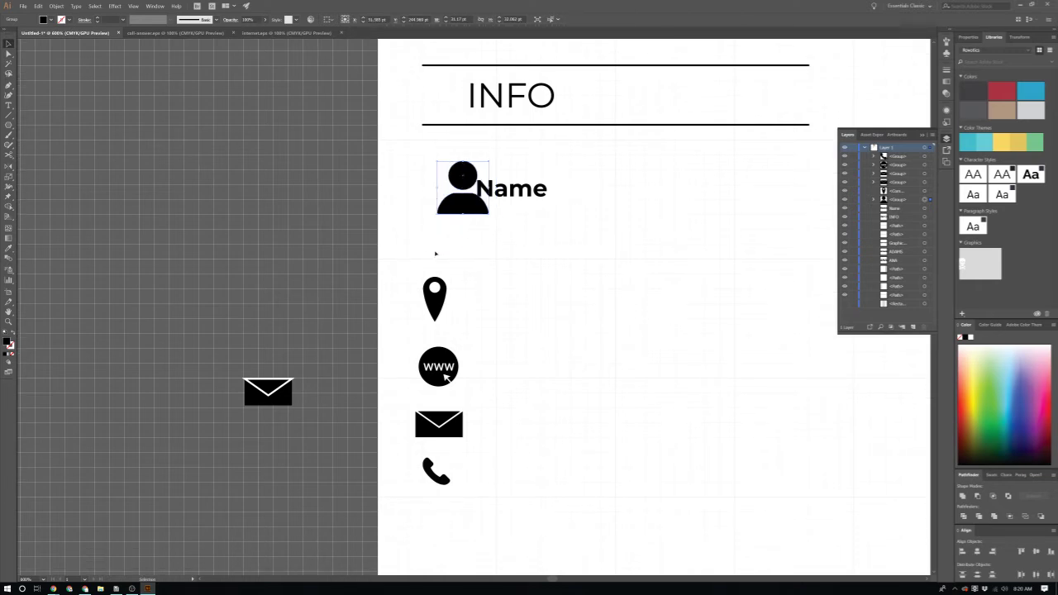
{"action": "left_click_drag", "start_coordinate": [405, 492], "coordinate": [457, 252]}
{"action": "left_click", "coordinate": [453, 299]}
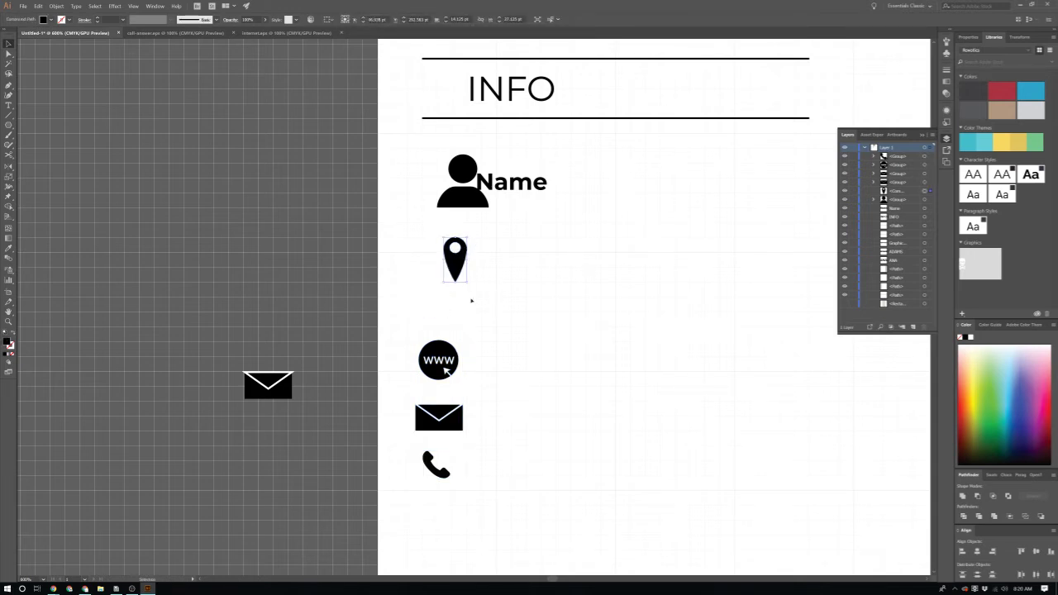
{"action": "left_click_drag", "start_coordinate": [447, 370], "coordinate": [469, 331]}
{"action": "scroll", "coordinate": [463, 347], "scroll_direction": "down", "scroll_amount": 1}
{"action": "left_click_drag", "start_coordinate": [450, 397], "coordinate": [494, 368]}
{"action": "scroll", "coordinate": [475, 405], "scroll_direction": "down", "scroll_amount": 1}
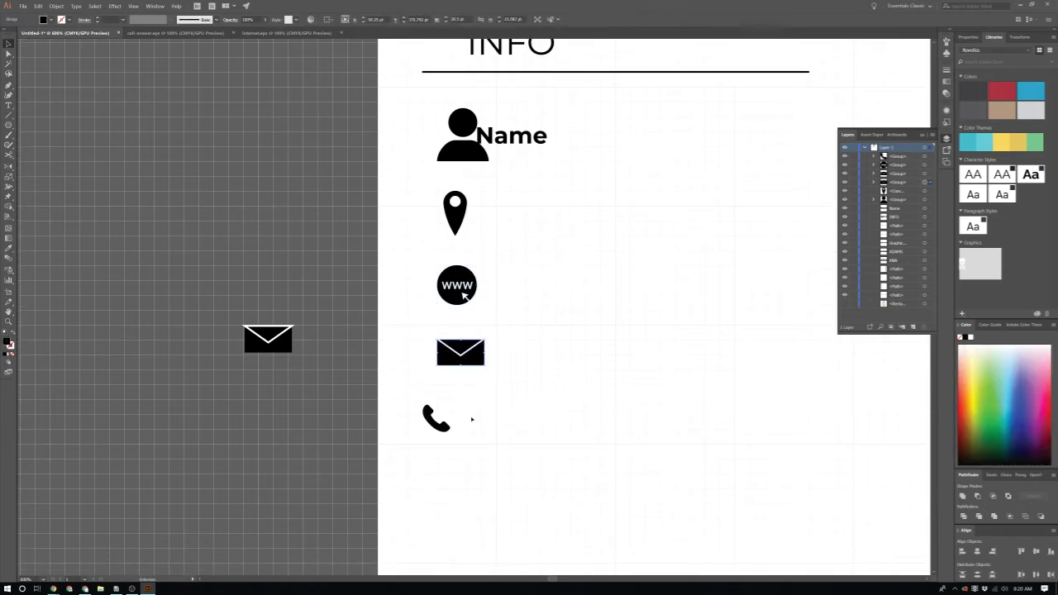
{"action": "left_click_drag", "start_coordinate": [454, 426], "coordinate": [484, 443]}
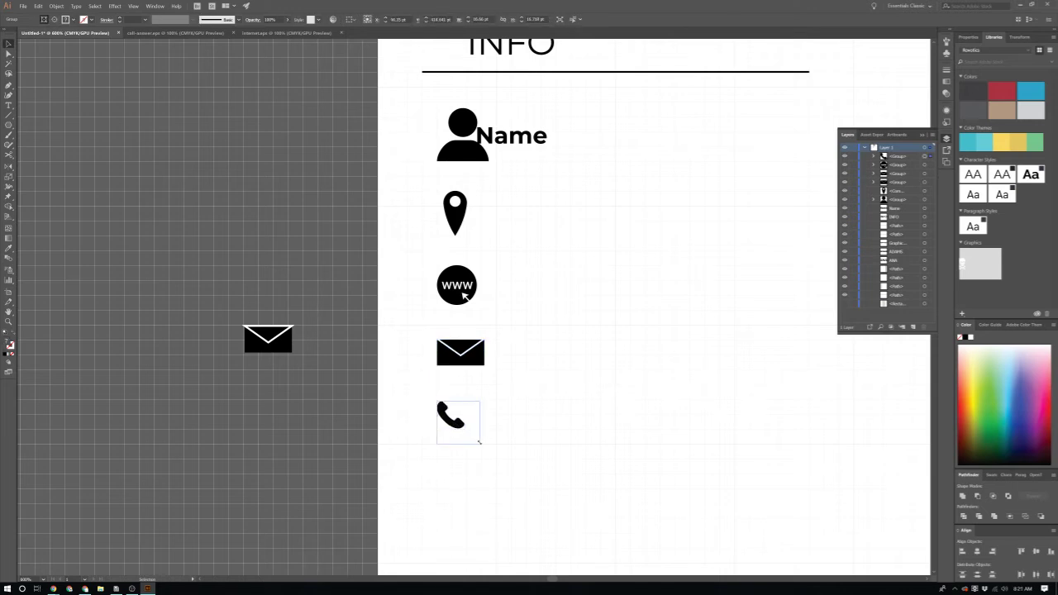
{"action": "left_click", "coordinate": [520, 420]}
Step: Move the Name label clear of the person icon and copy it beside the pin icon
{"action": "scroll", "coordinate": [567, 328], "scroll_direction": "up", "scroll_amount": 3}
{"action": "left_click_drag", "start_coordinate": [524, 195], "coordinate": [542, 268]}
{"action": "left_click", "coordinate": [593, 251]}
{"action": "left_click_drag", "start_coordinate": [525, 260], "coordinate": [529, 478]}
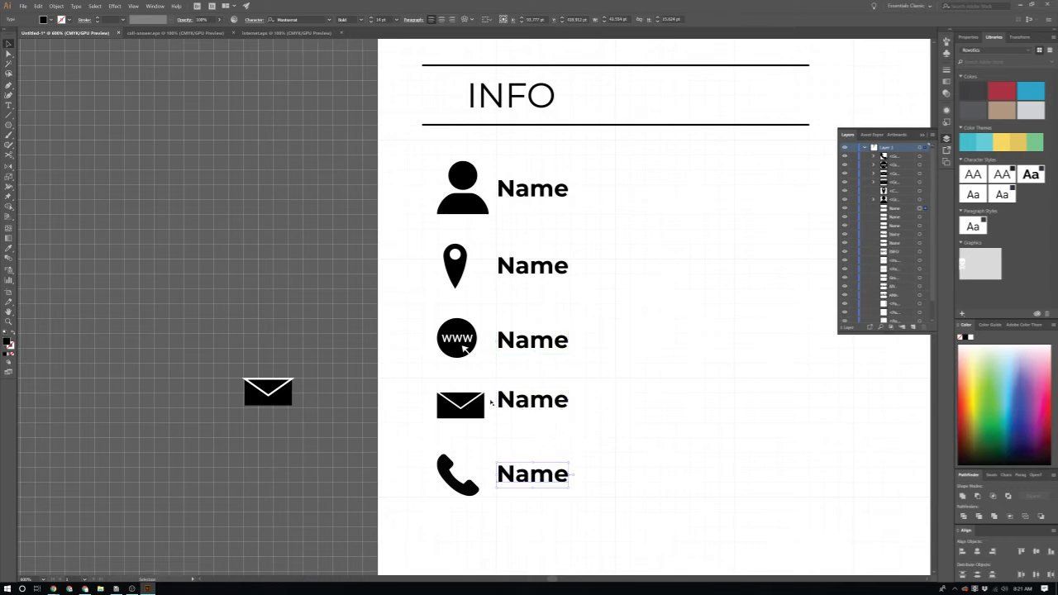
Step: Nudge the envelope row's Name copy down level with its icon, using the grid as a guide
{"action": "left_click", "coordinate": [531, 400]}
{"action": "key", "text": "ctrl+apostrophe"}
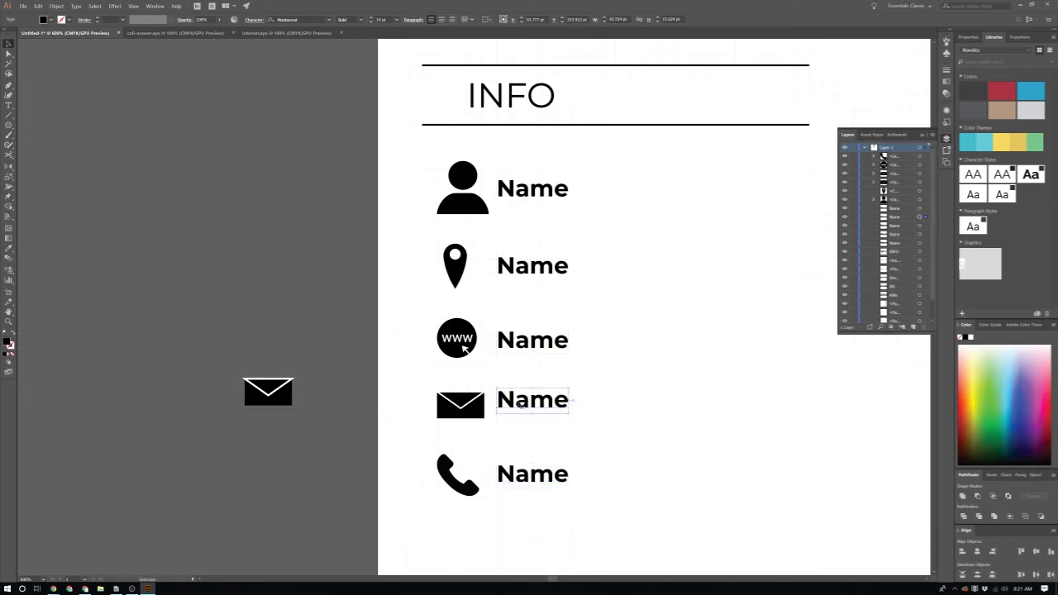
{"action": "scroll", "coordinate": [456, 443], "scroll_direction": "up", "scroll_amount": 3}
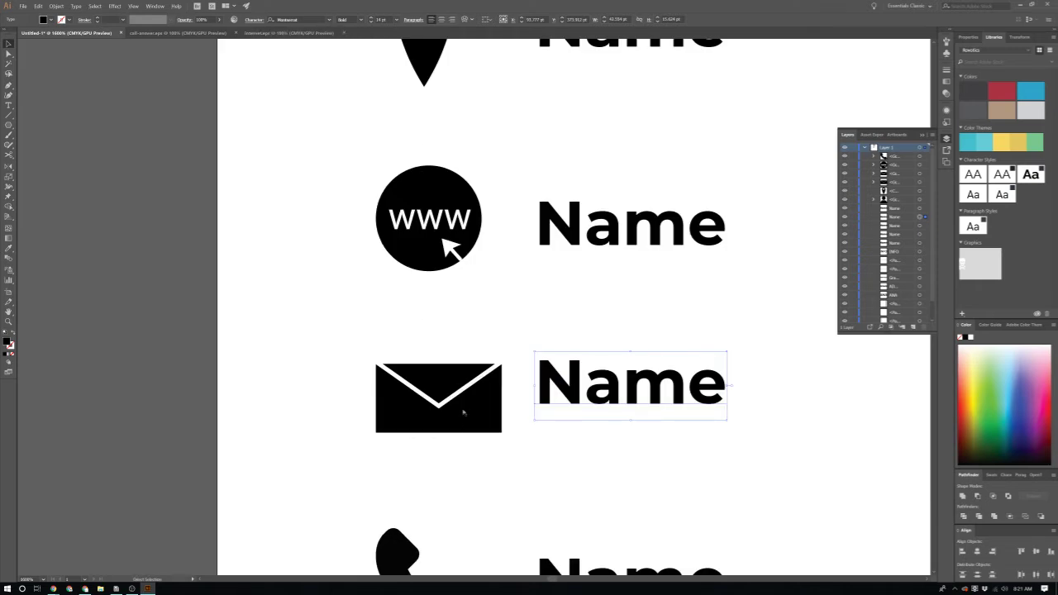
{"action": "key", "text": "ctrl+apostrophe"}
{"action": "left_click_drag", "start_coordinate": [618, 378], "coordinate": [618, 396]}
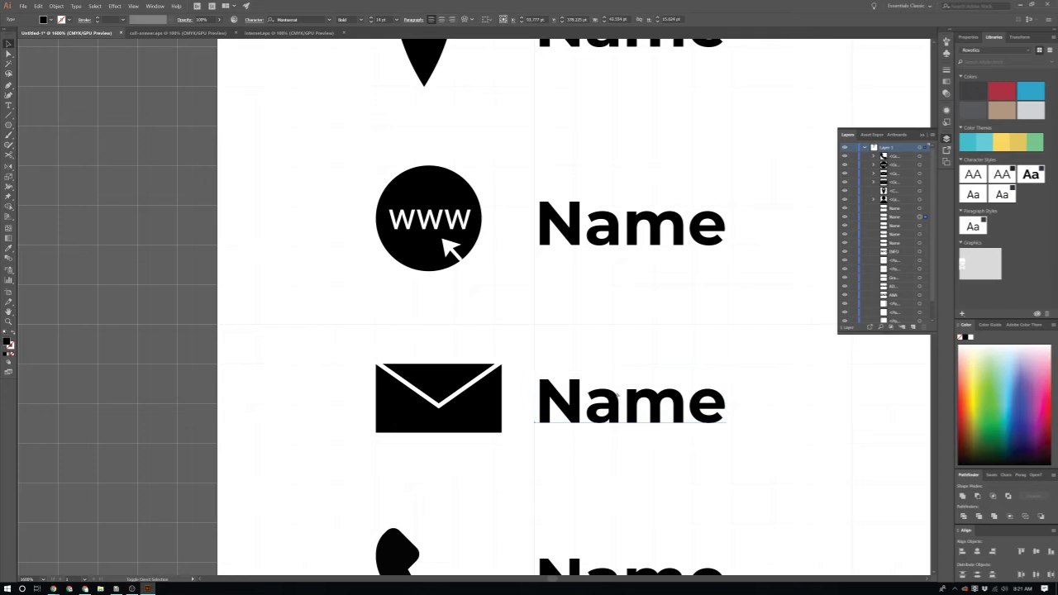
{"action": "key", "text": "ctrl+minus"}
Step: Retype the first row's label with a colon and add the person's full name in Regular weight
{"action": "scroll", "coordinate": [606, 142], "scroll_direction": "up", "scroll_amount": 1}
{"action": "left_click", "coordinate": [606, 142]}
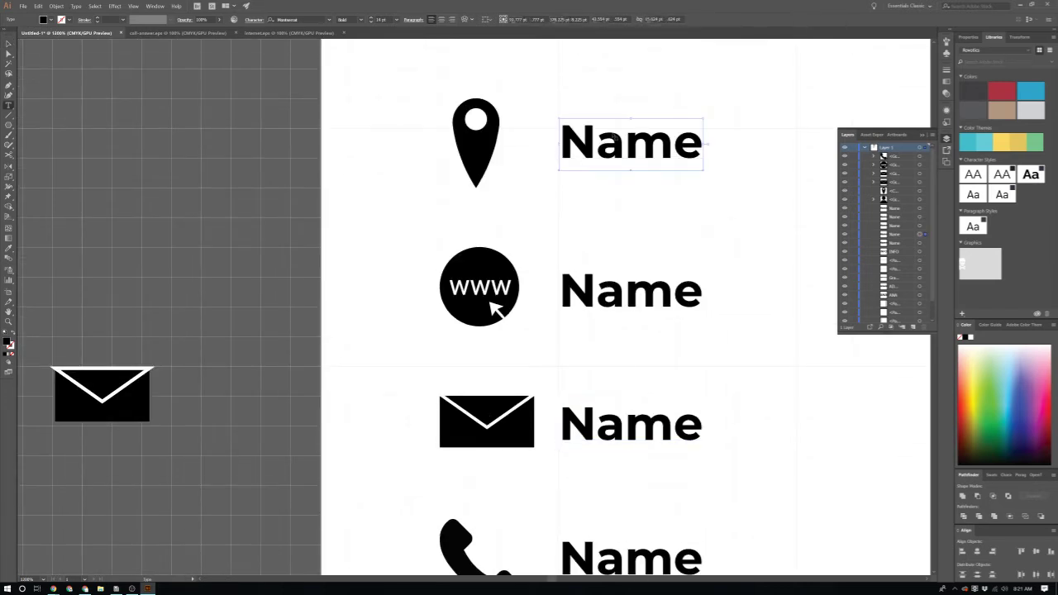
{"action": "double_click", "coordinate": [606, 143]}
{"action": "left_click", "coordinate": [625, 143]}
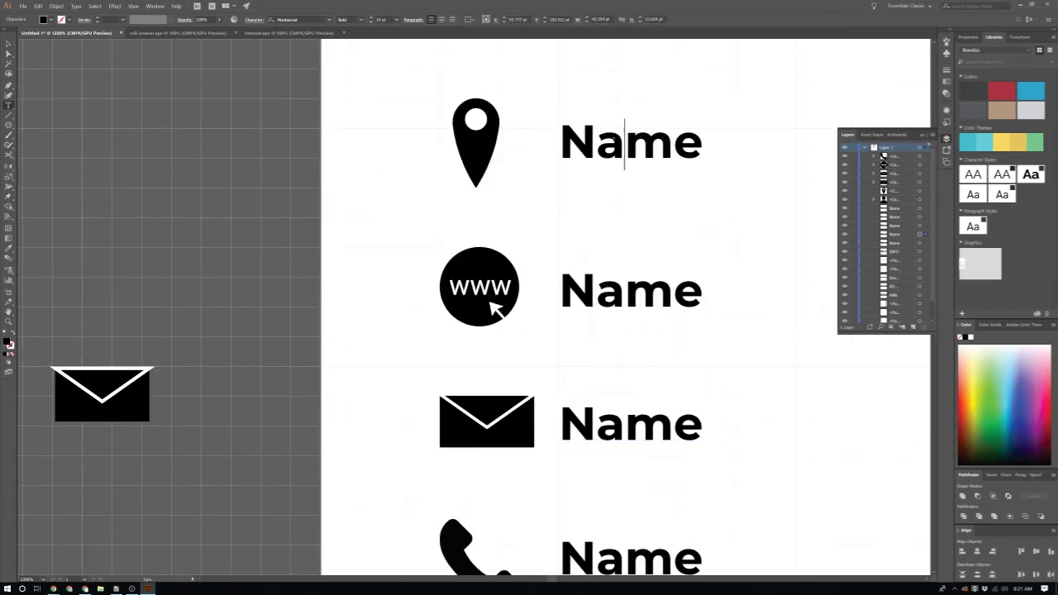
{"action": "key", "text": "ctrl+a"}
{"action": "type", "text": "Location"}
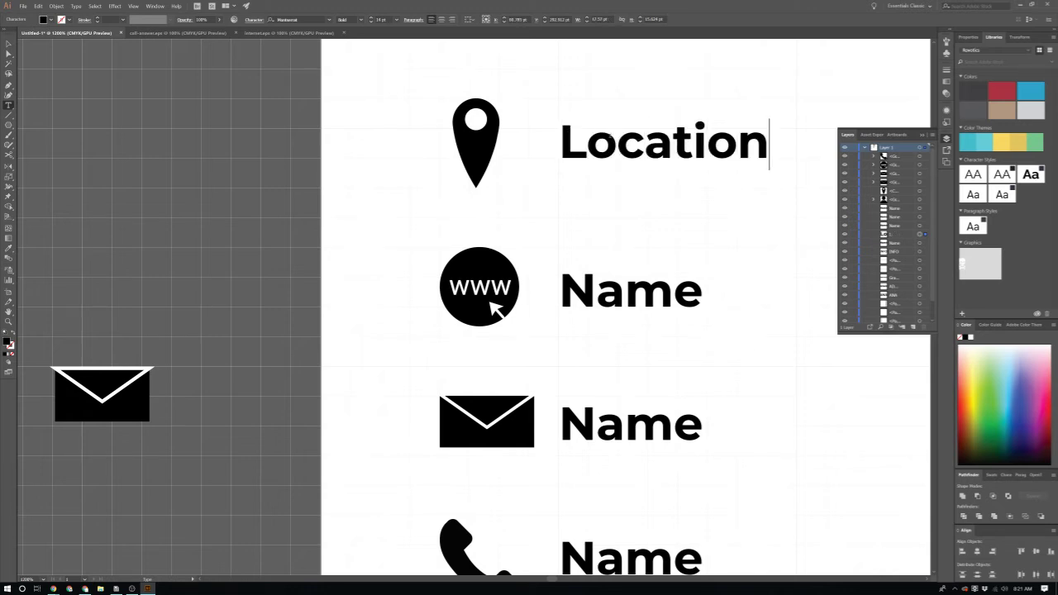
{"action": "scroll", "coordinate": [724, 186], "scroll_direction": "up", "scroll_amount": 1}
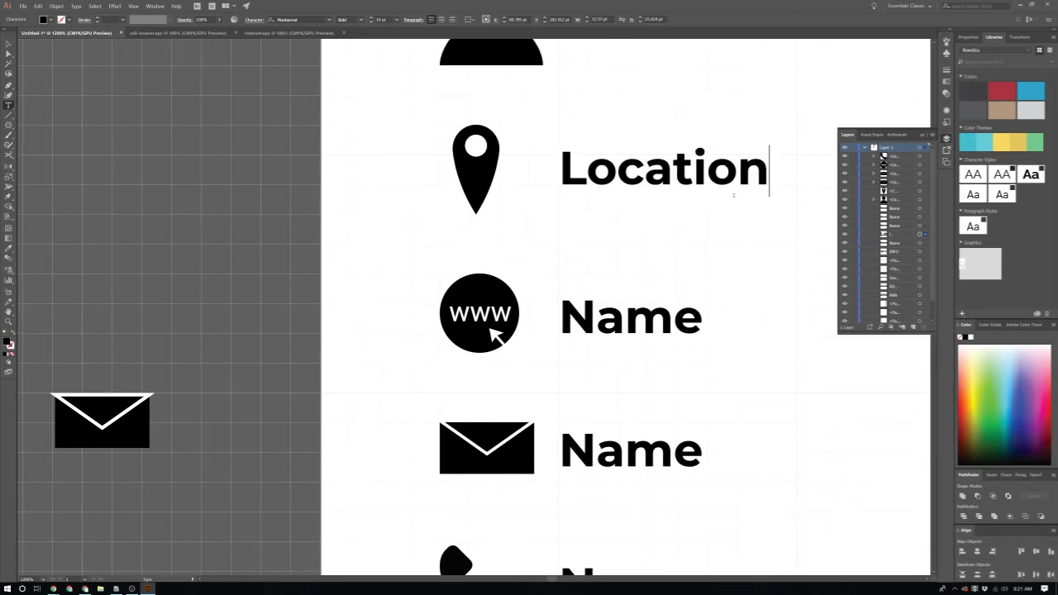
{"action": "scroll", "coordinate": [724, 186], "scroll_direction": "down", "scroll_amount": 1}
{"action": "scroll", "coordinate": [721, 157], "scroll_direction": "up", "scroll_amount": 1}
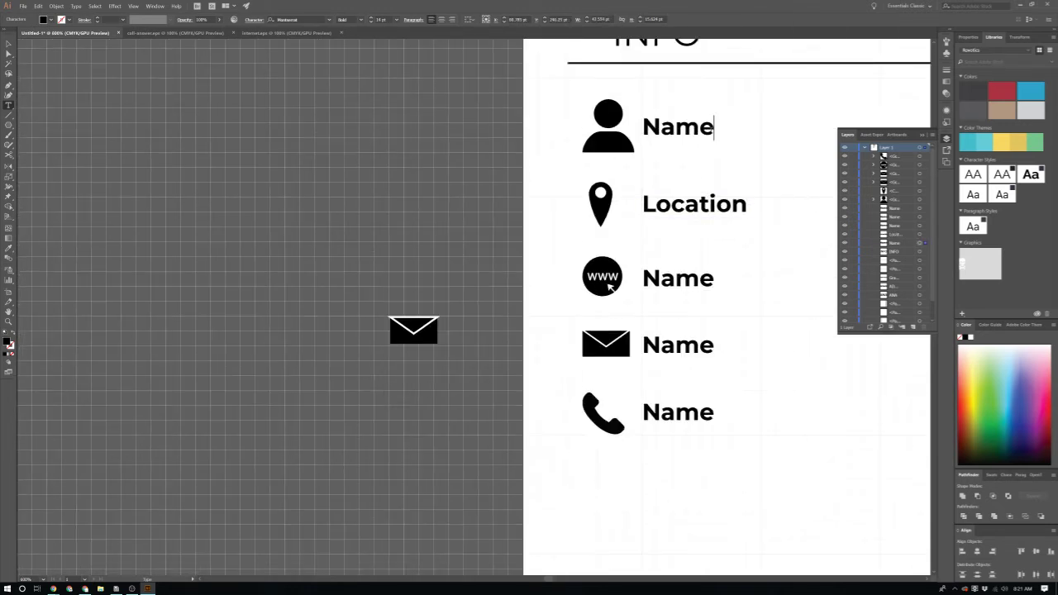
{"action": "type", "text": ": m"}
{"action": "key", "text": "BackSpace"}
{"action": "left_click", "coordinate": [363, 19]}
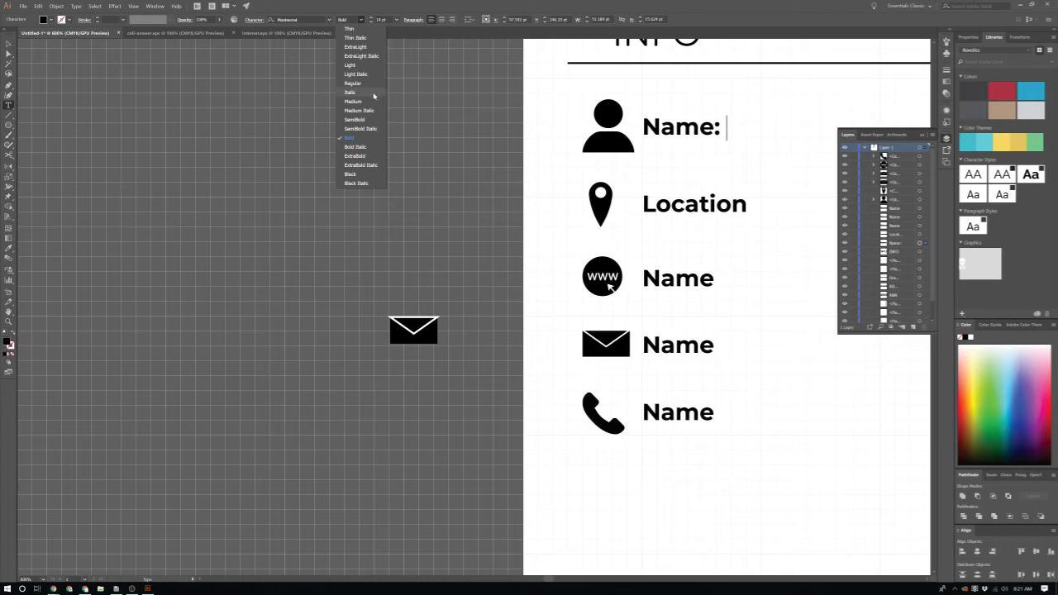
{"action": "left_click", "coordinate": [355, 91]}
{"action": "scroll", "coordinate": [739, 194], "scroll_direction": "up", "scroll_amount": 5}
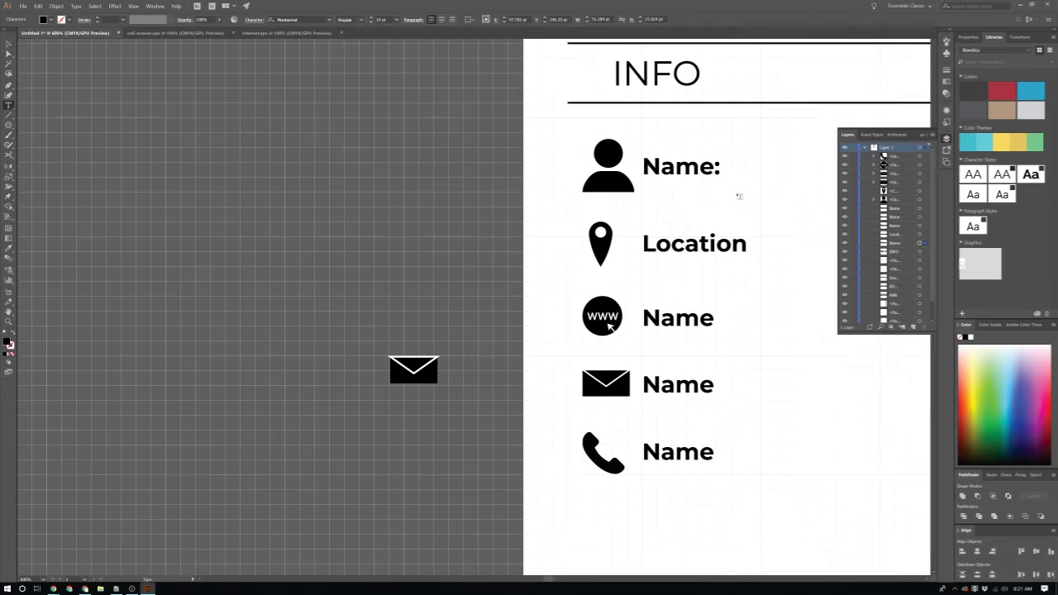
{"action": "scroll", "coordinate": [630, 223], "scroll_direction": "down", "scroll_amount": 1}
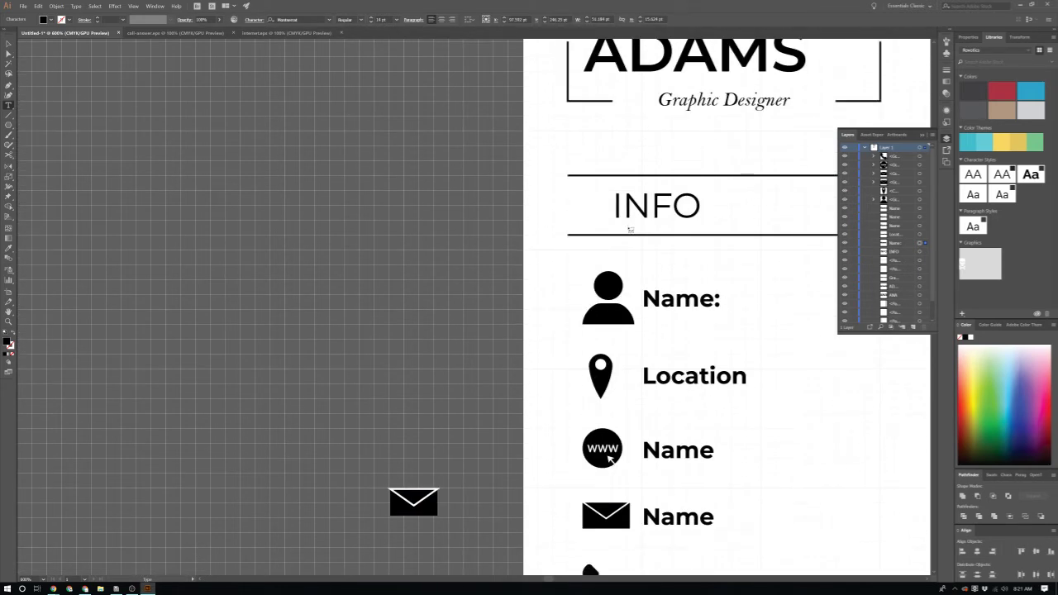
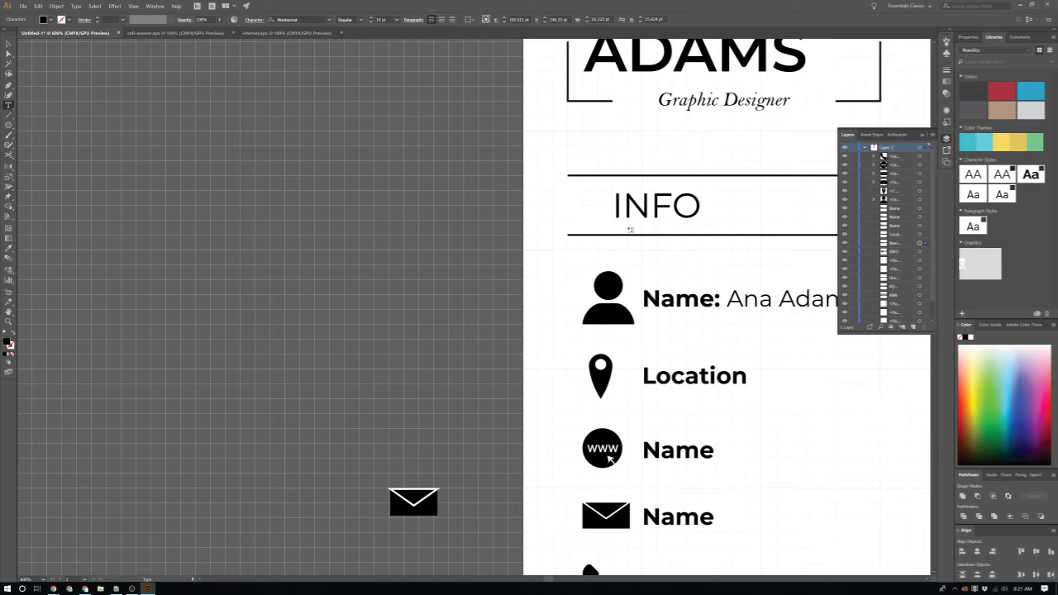
Step: Finish the Location row with a colon and 'San Francisco' in Regular weight
{"action": "scroll", "coordinate": [706, 376], "scroll_direction": "right", "scroll_amount": 3}
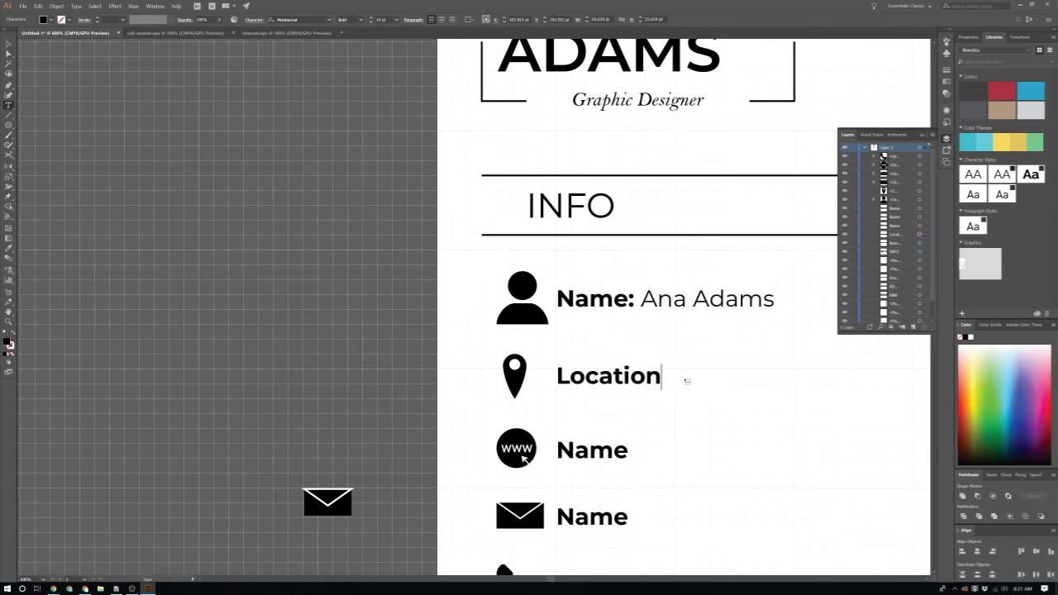
{"action": "type", "text": ":"}
{"action": "left_click", "coordinate": [360, 19]}
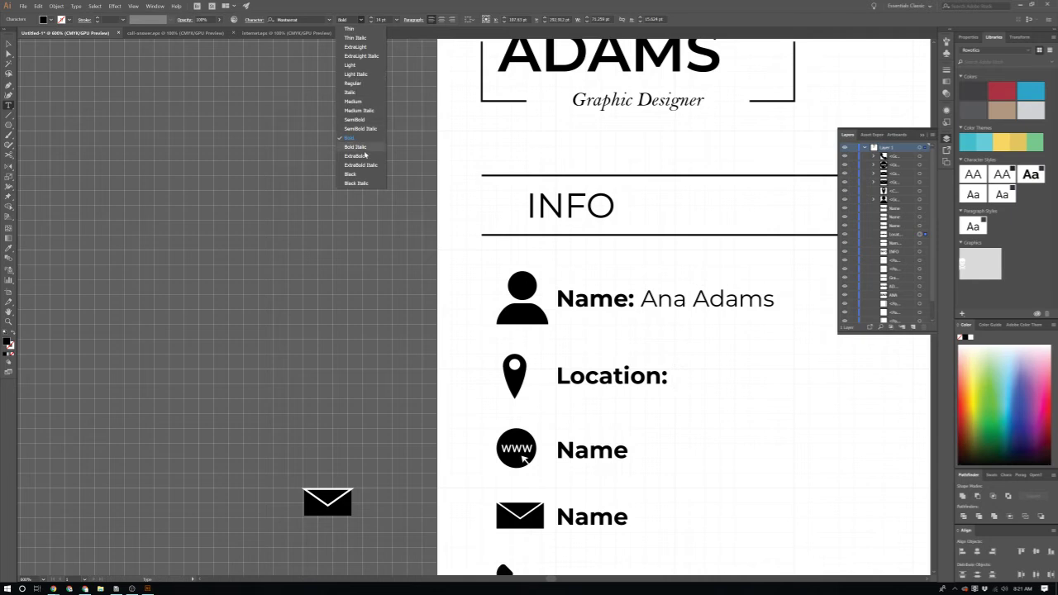
{"action": "left_click", "coordinate": [353, 82]}
{"action": "type", "text": "San Fran i"}
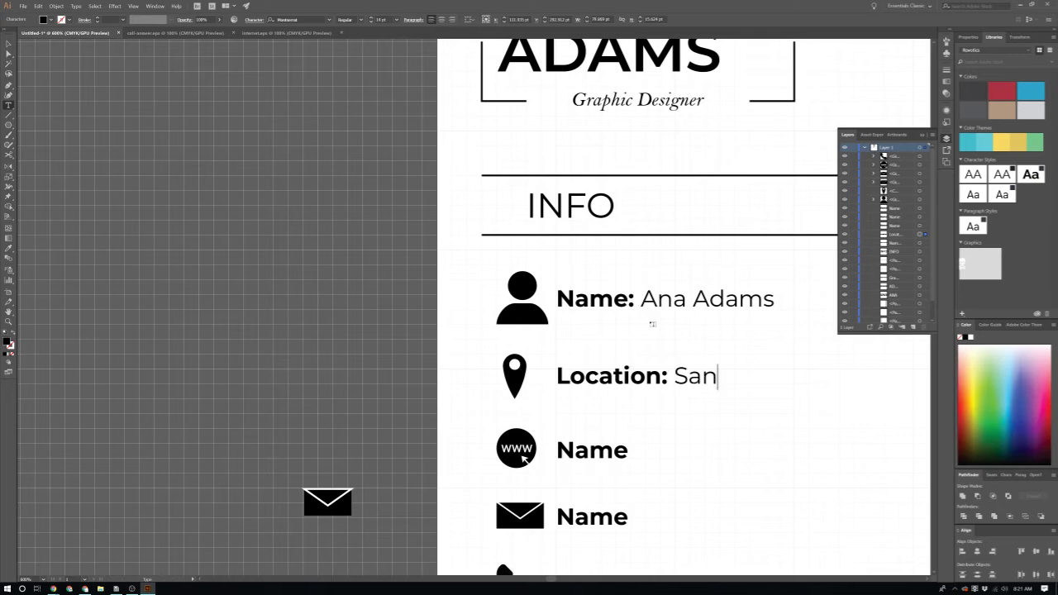
{"action": "key", "text": "BackSpace"}
{"action": "key", "text": "BackSpace"}
{"action": "type", "text": "cisco"}
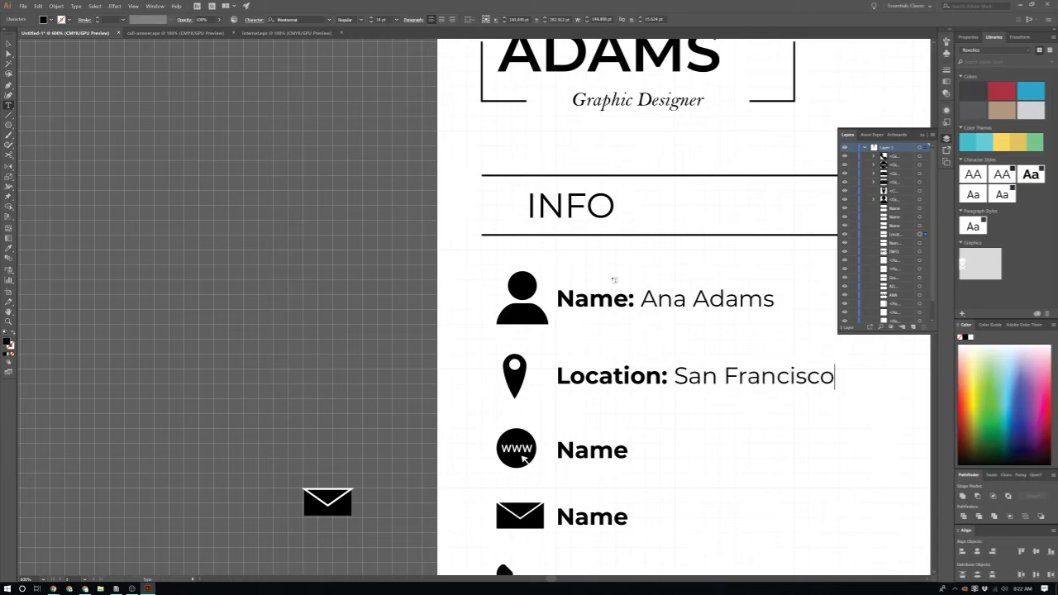
{"action": "scroll", "coordinate": [618, 282], "scroll_direction": "down", "scroll_amount": 2}
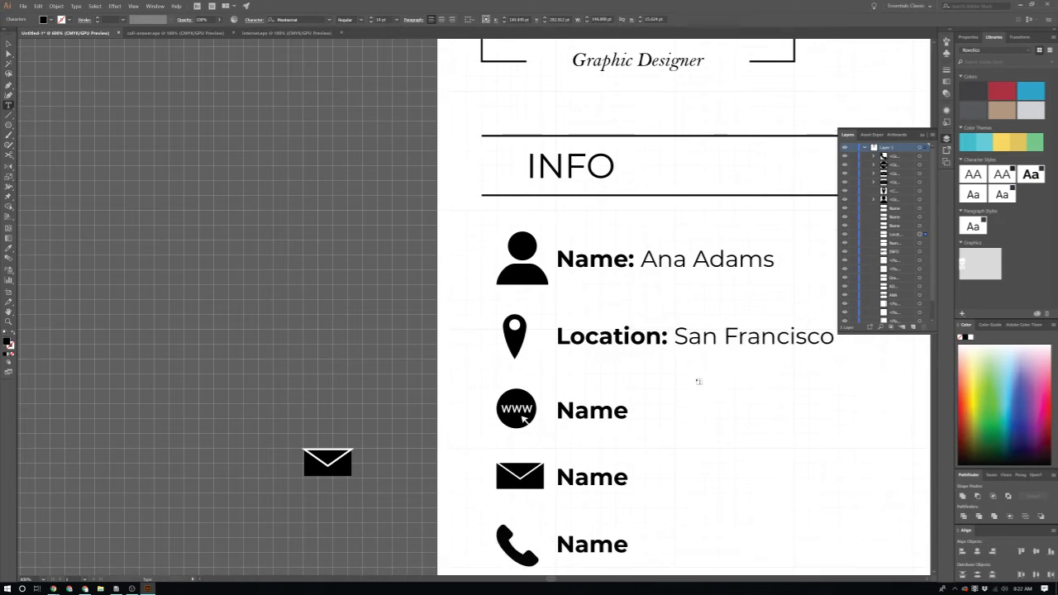
Step: Relabel the www row 'website:' and add the website address in Regular weight
{"action": "key", "text": "Escape"}
{"action": "left_click", "coordinate": [615, 420]}
{"action": "double_click", "coordinate": [606, 408]}
{"action": "key", "text": "ctrl+a"}
{"action": "type", "text": "w"}
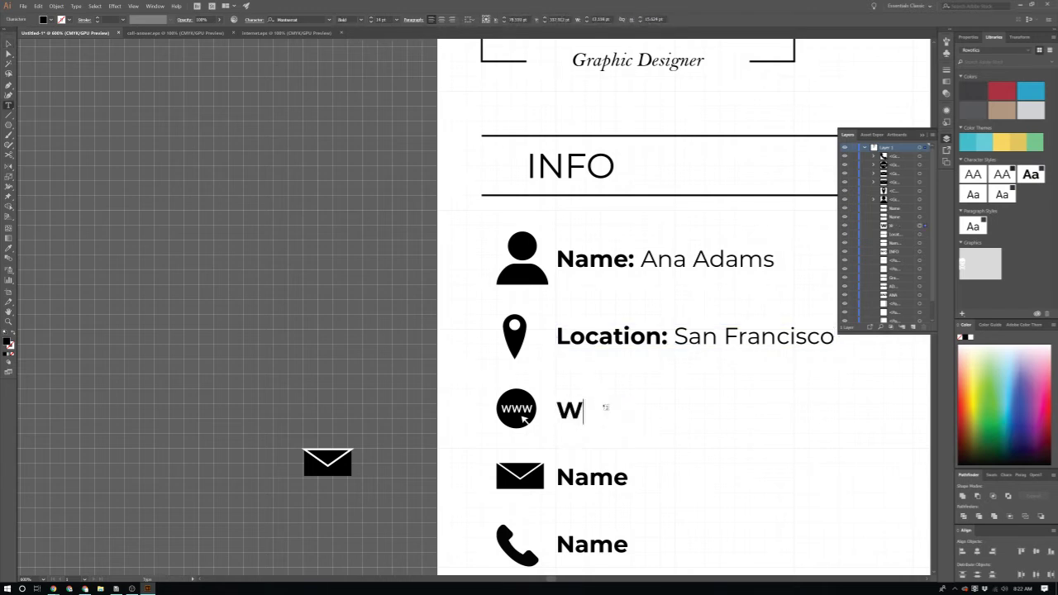
{"action": "type", "text": "ebsite:"}
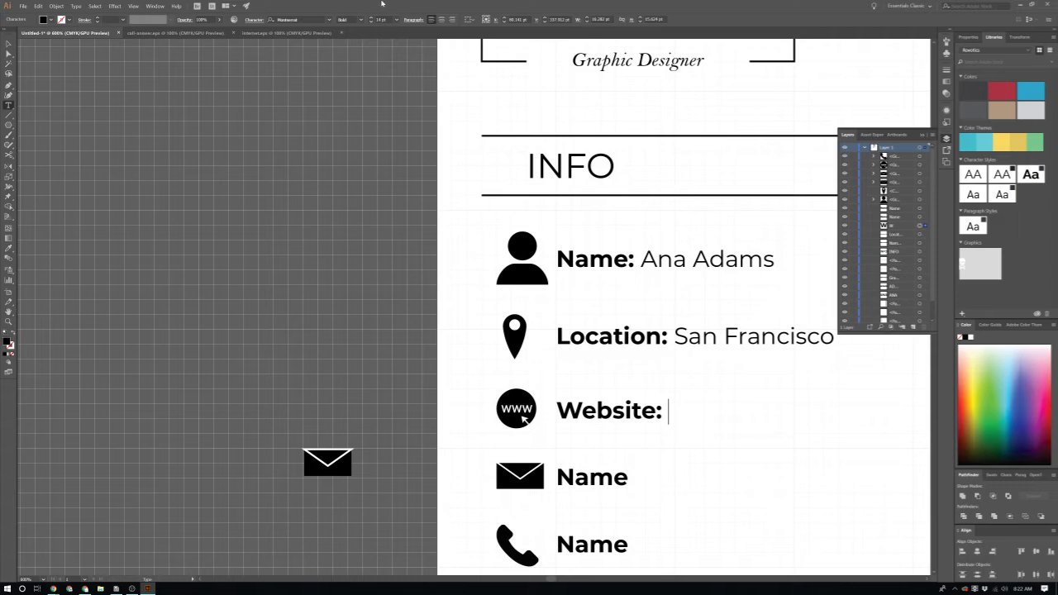
{"action": "left_click", "coordinate": [361, 19]}
{"action": "left_click", "coordinate": [364, 84]}
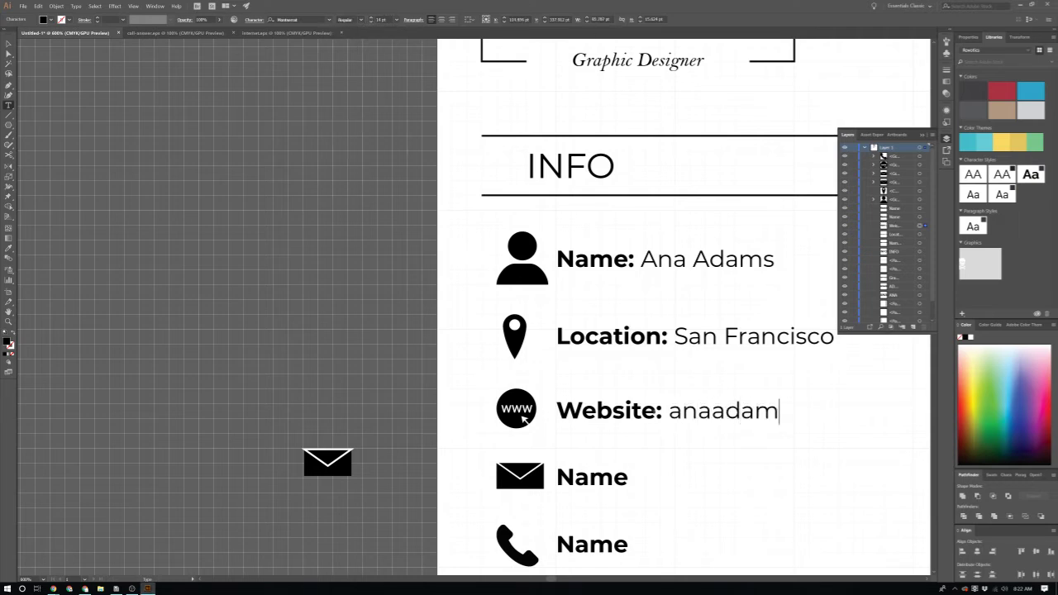
Step: Relabel the envelope row 'Email:' and enter the contact e-mail address in Regular weight
{"action": "scroll", "coordinate": [791, 438], "scroll_direction": "down", "scroll_amount": 2}
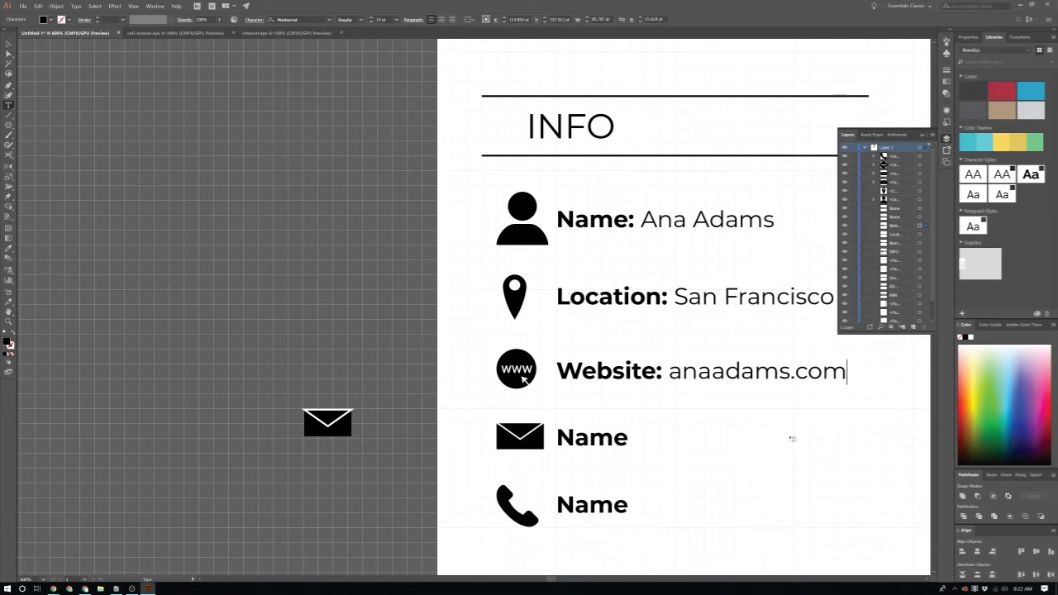
{"action": "double_click", "coordinate": [592, 404]}
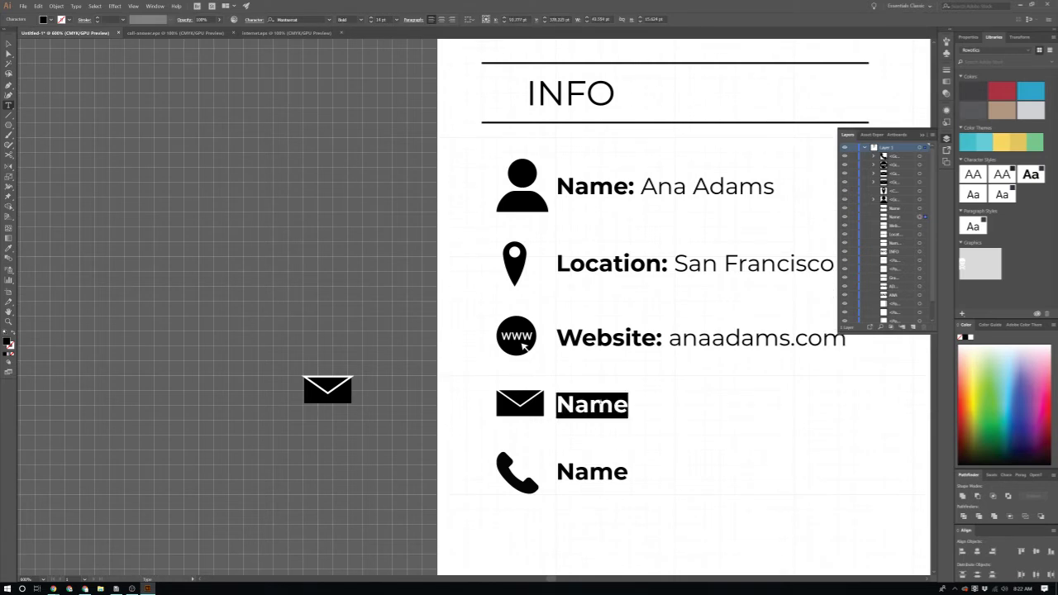
{"action": "type", "text": "Email:"}
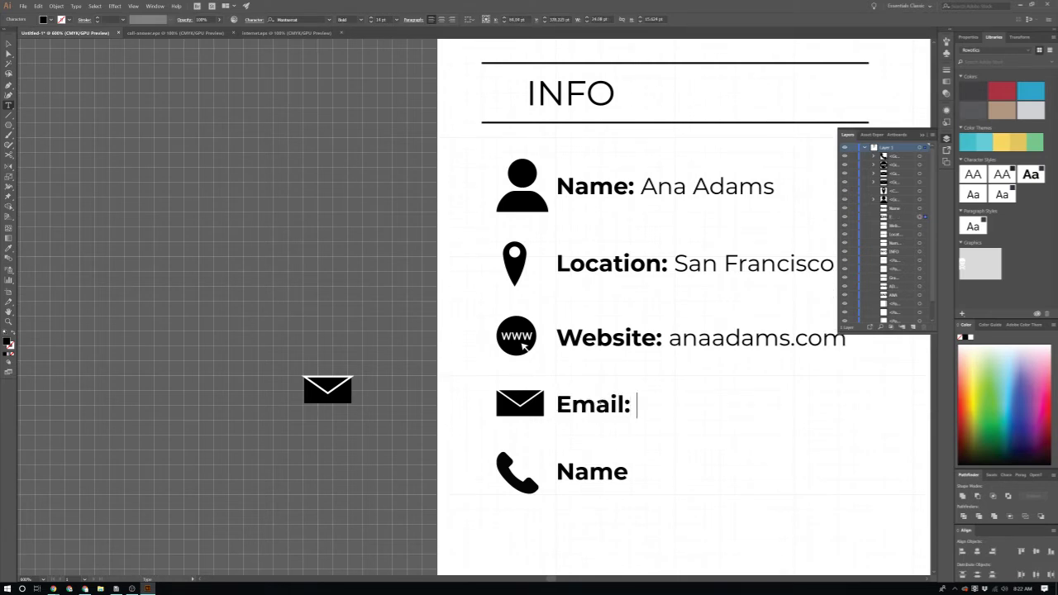
{"action": "left_click", "coordinate": [356, 18]}
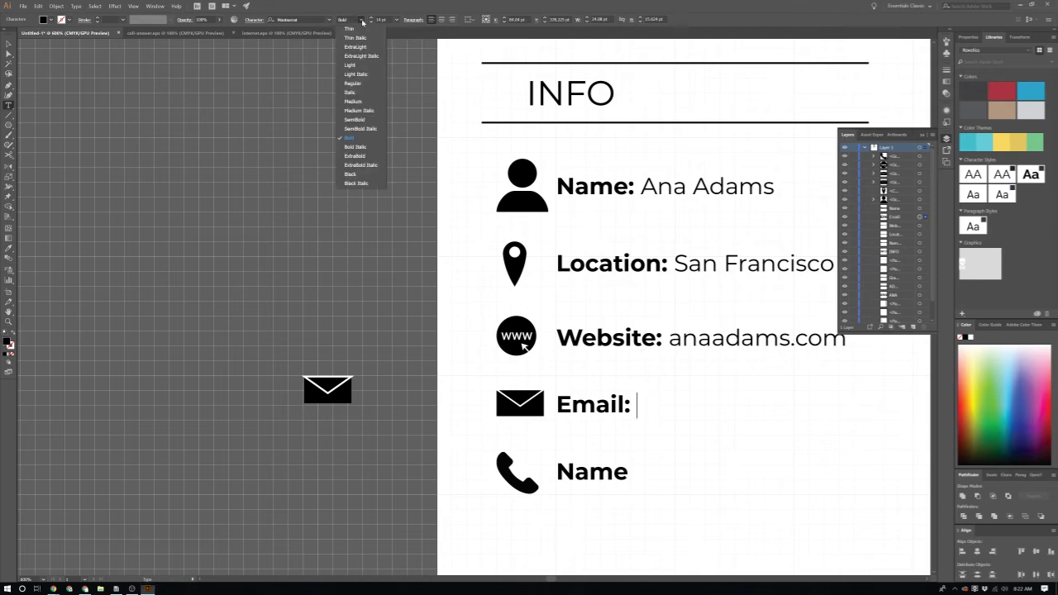
{"action": "left_click", "coordinate": [370, 95]}
{"action": "type", "text": "Cont"}
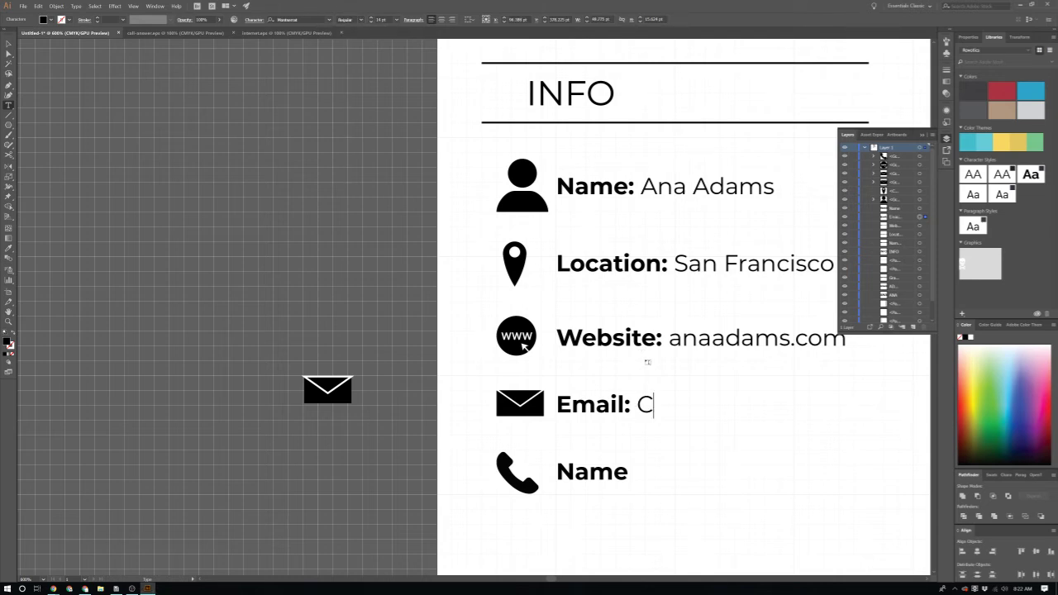
{"action": "key", "text": "BackSpace"}
{"action": "key", "text": "BackSpace"}
{"action": "key", "text": "BackSpace"}
{"action": "key", "text": "BackSpace"}
{"action": "type", "text": "c"}
{"action": "key", "text": "BackSpace"}
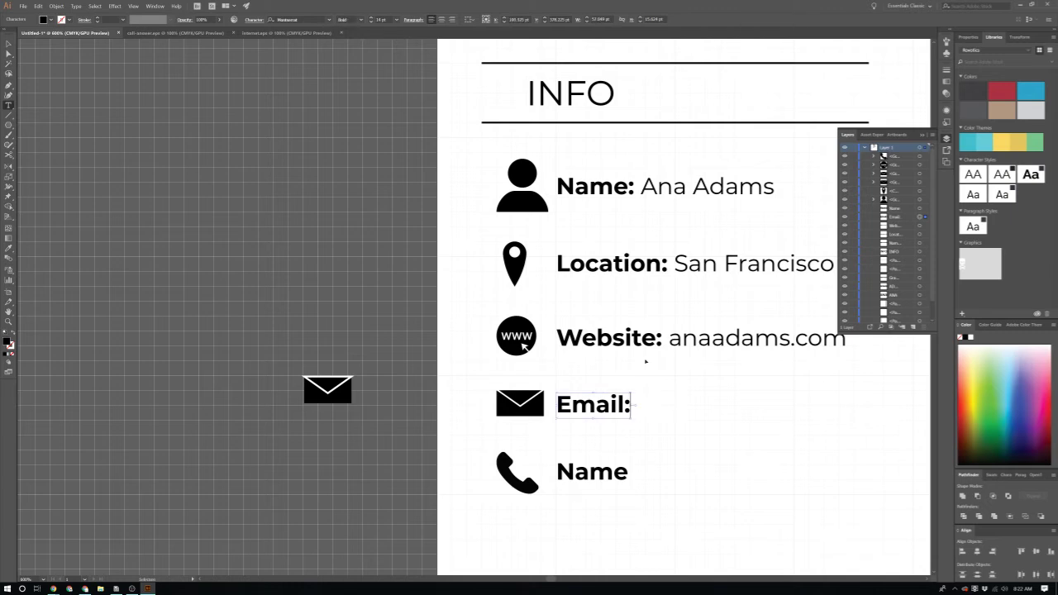
{"action": "key", "text": "Escape"}
{"action": "key", "text": "ctrl+z"}
{"action": "key", "text": "Right"}
{"action": "key", "text": "BackSpace"}
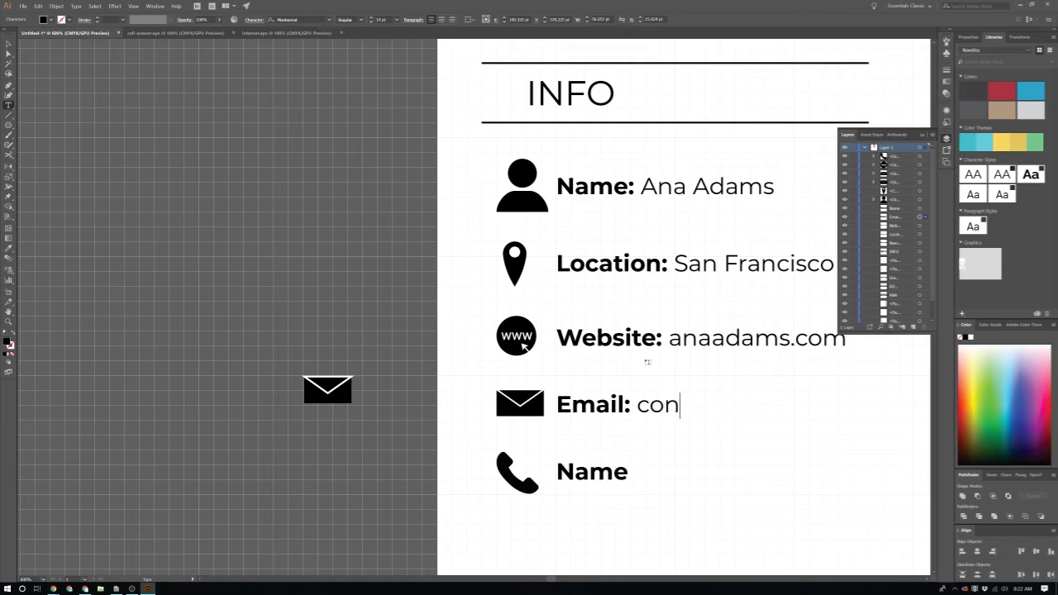
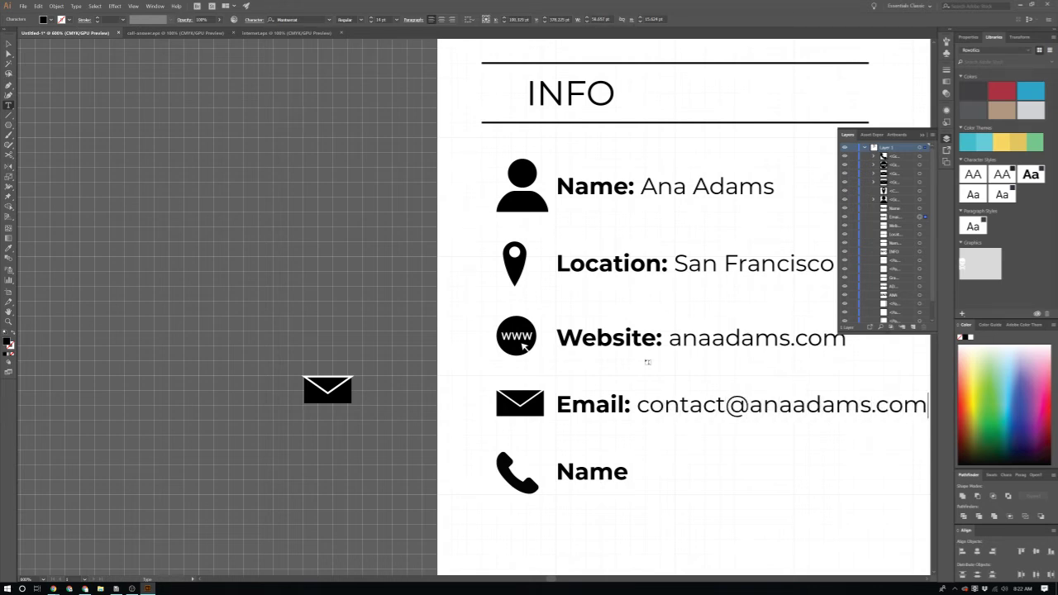
{"action": "scroll", "coordinate": [648, 362], "scroll_direction": "right", "scroll_amount": 3}
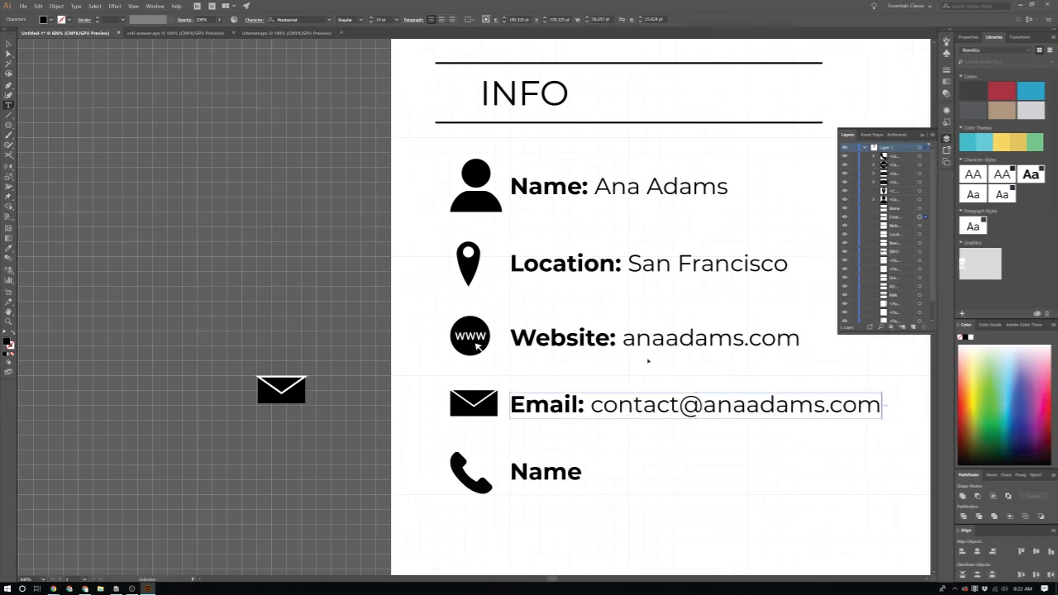
{"action": "scroll", "coordinate": [600, 353], "scroll_direction": "down", "scroll_amount": 3}
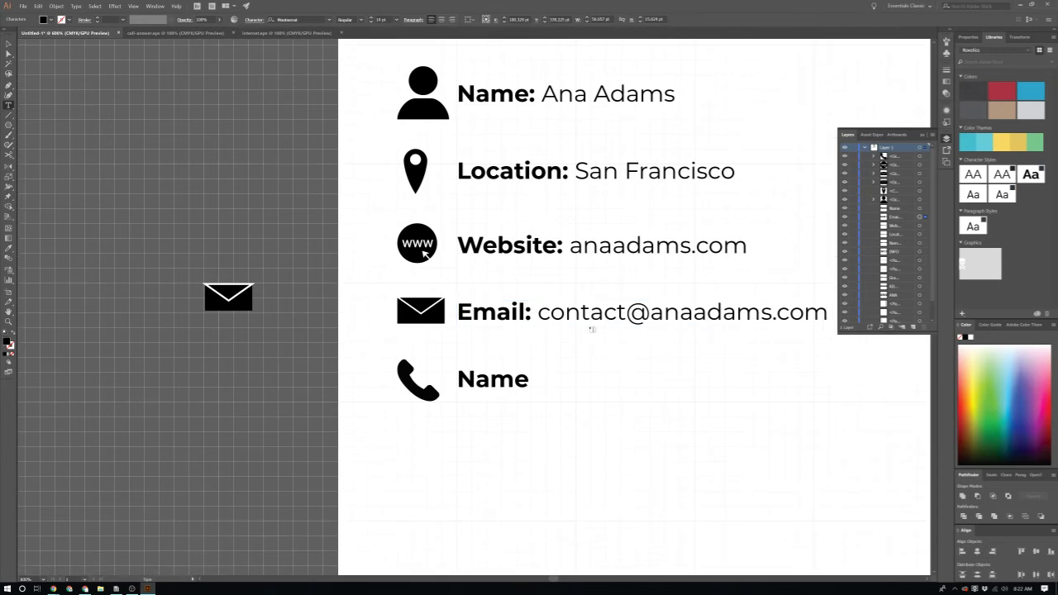
Step: Replace the last row's placeholder Name with 'Phone Number'
{"action": "double_click", "coordinate": [492, 379]}
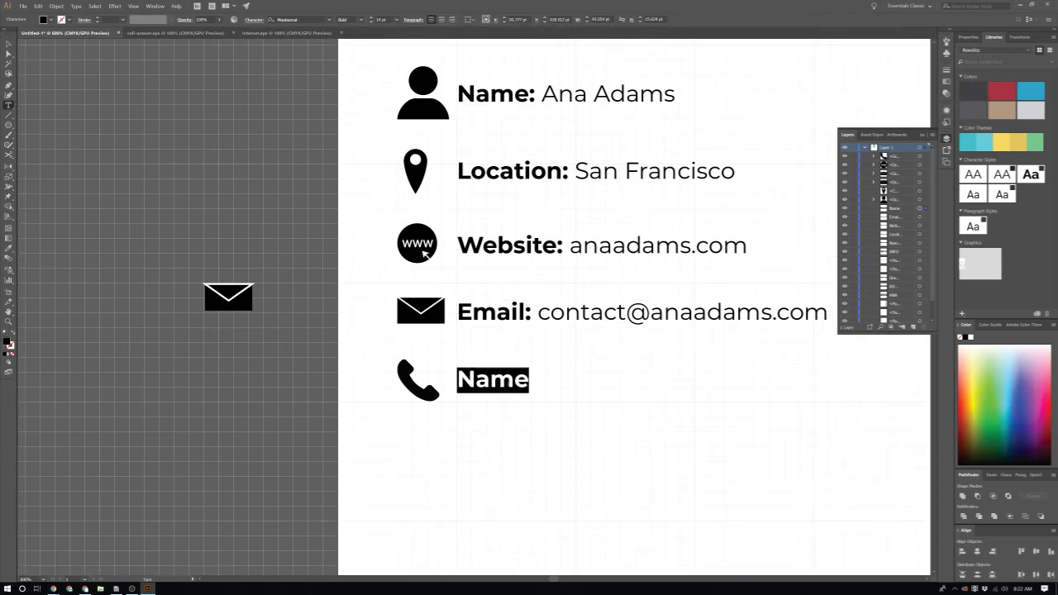
{"action": "type", "text": "Phone Numbe"}
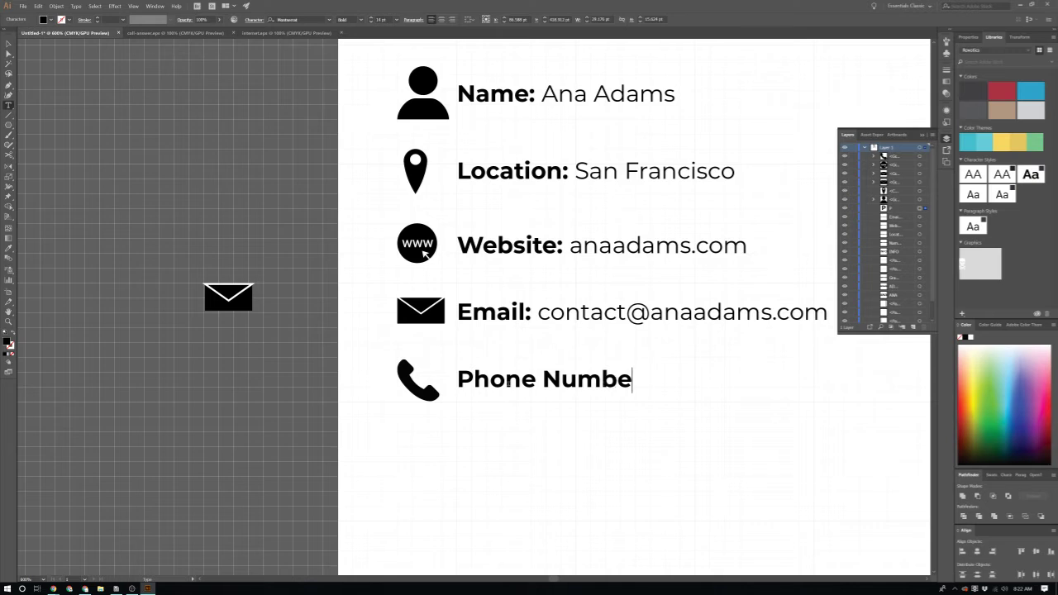
{"action": "type", "text": "r"}
{"action": "scroll", "coordinate": [698, 384], "scroll_direction": "right", "scroll_amount": 2}
{"action": "key", "text": "Escape"}
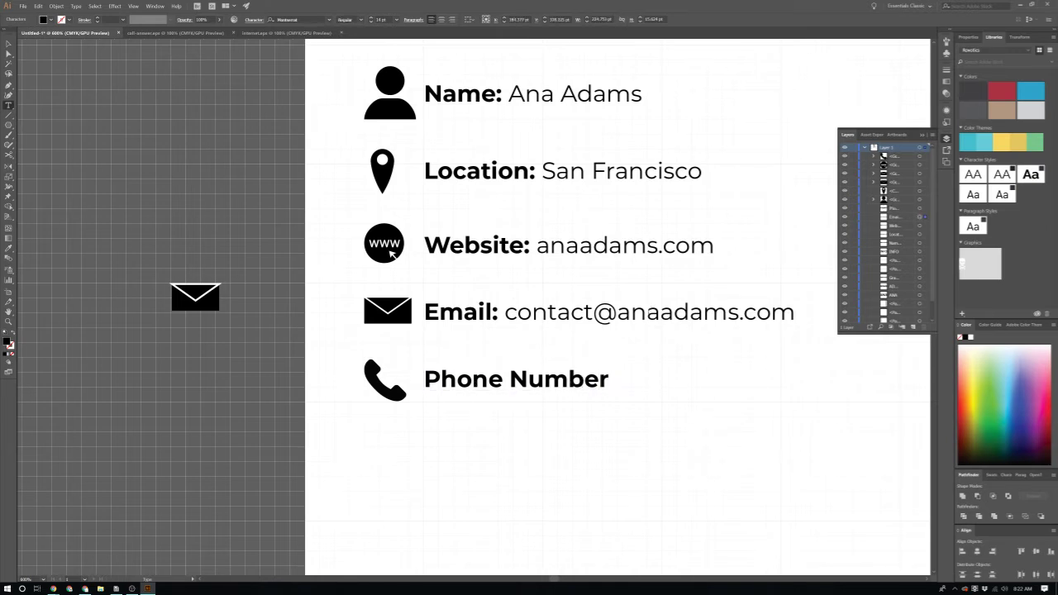
Step: Change the e-mail address's domain to gmail
{"action": "double_click", "coordinate": [698, 314]}
{"action": "scroll", "coordinate": [791, 332], "scroll_direction": "right", "scroll_amount": 1}
{"action": "left_click", "coordinate": [684, 315]}
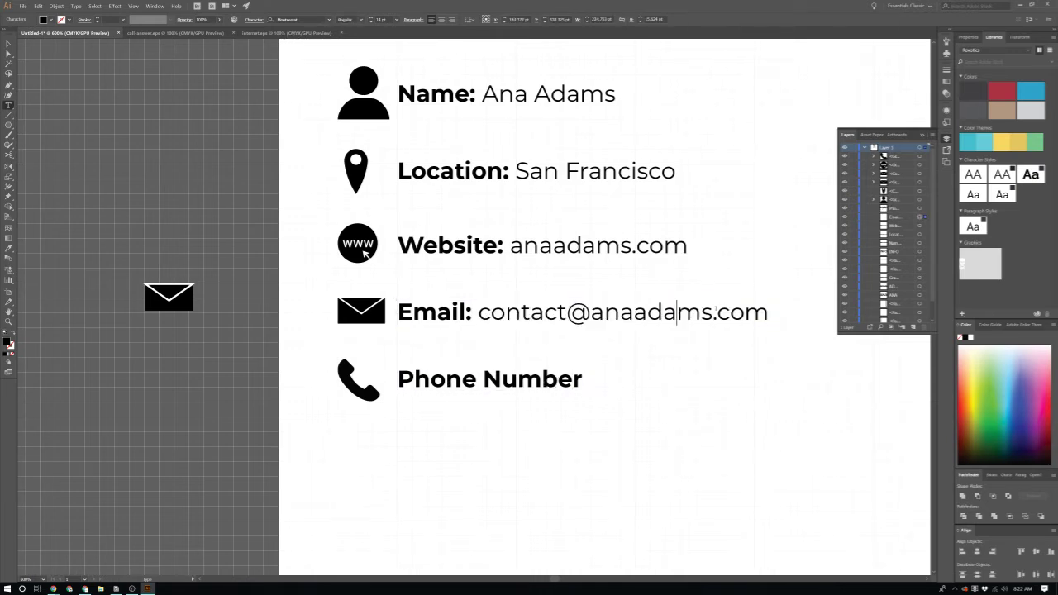
{"action": "double_click", "coordinate": [682, 312]}
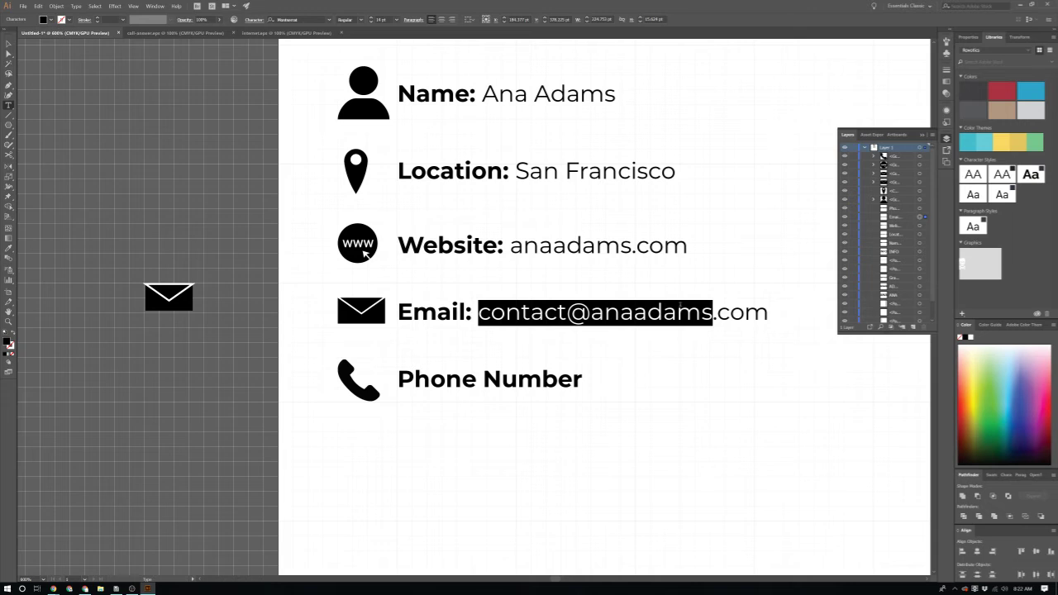
{"action": "triple_click", "coordinate": [682, 312]}
{"action": "left_click", "coordinate": [712, 312]}
{"action": "left_click_drag", "start_coordinate": [713, 313], "coordinate": [592, 312]}
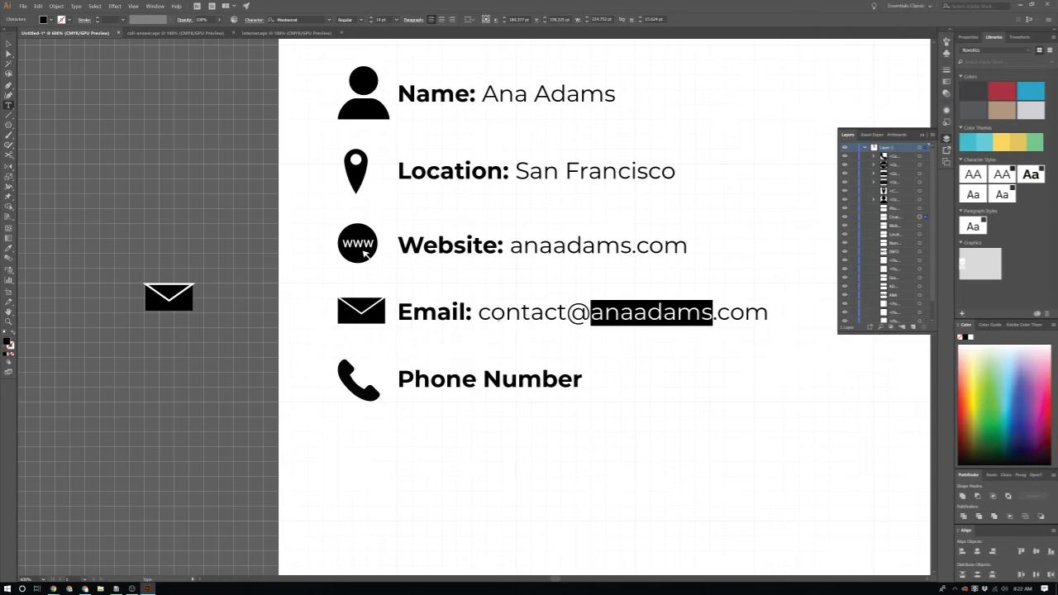
{"action": "type", "text": "gamil"}
{"action": "key", "text": "BackSpace"}
{"action": "key", "text": "BackSpace"}
{"action": "key", "text": "BackSpace"}
{"action": "key", "text": "BackSpace"}
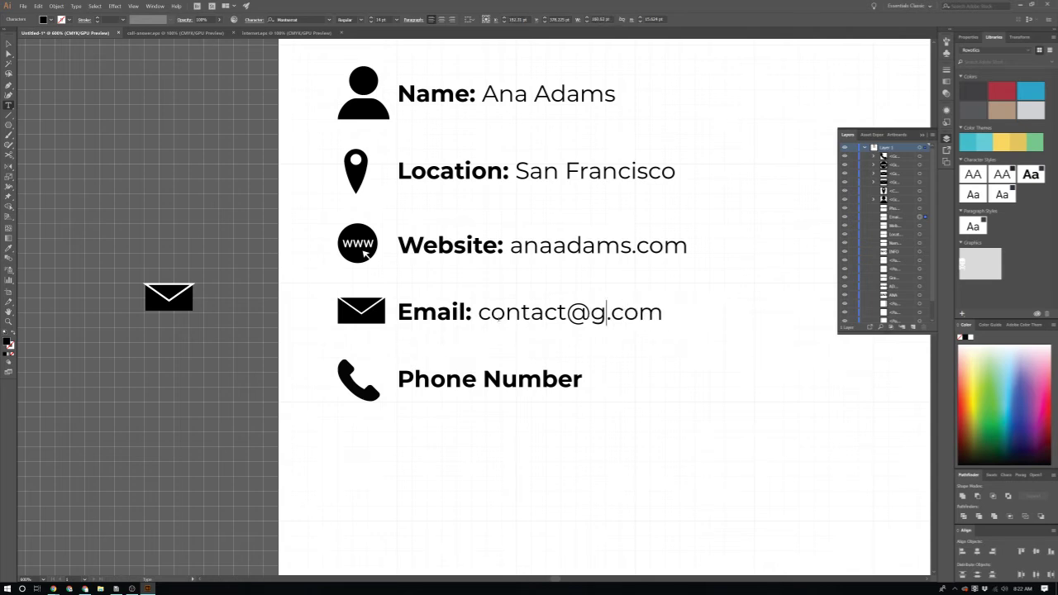
{"action": "type", "text": "mail"}
{"action": "key", "text": "Escape"}
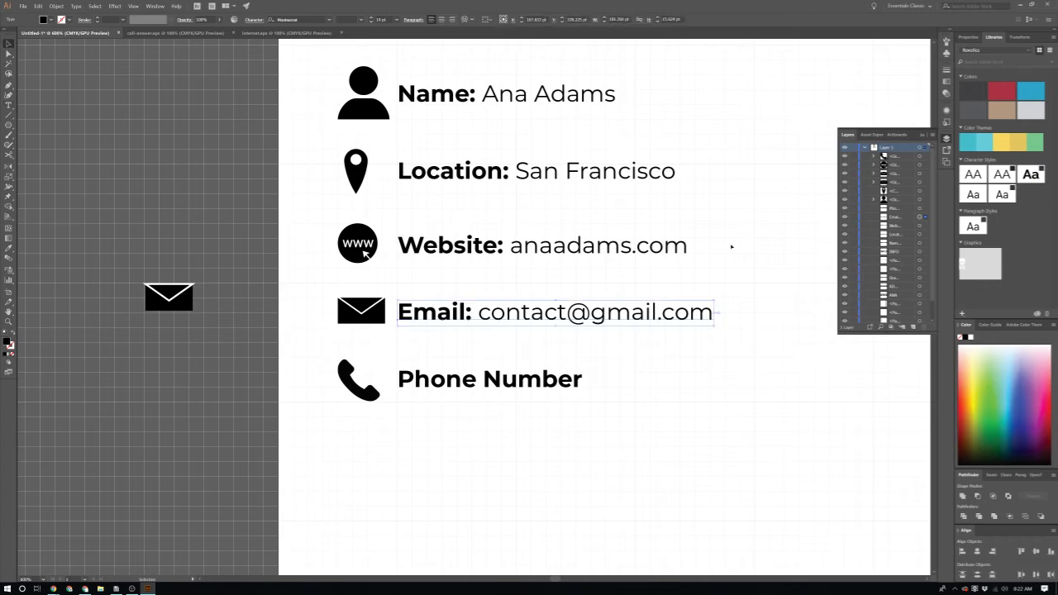
Step: Shorten the label to 'Phone:' and add the phone number in Regular weight
{"action": "scroll", "coordinate": [603, 305], "scroll_direction": "up", "scroll_amount": 1}
{"action": "scroll", "coordinate": [697, 276], "scroll_direction": "down", "scroll_amount": 2}
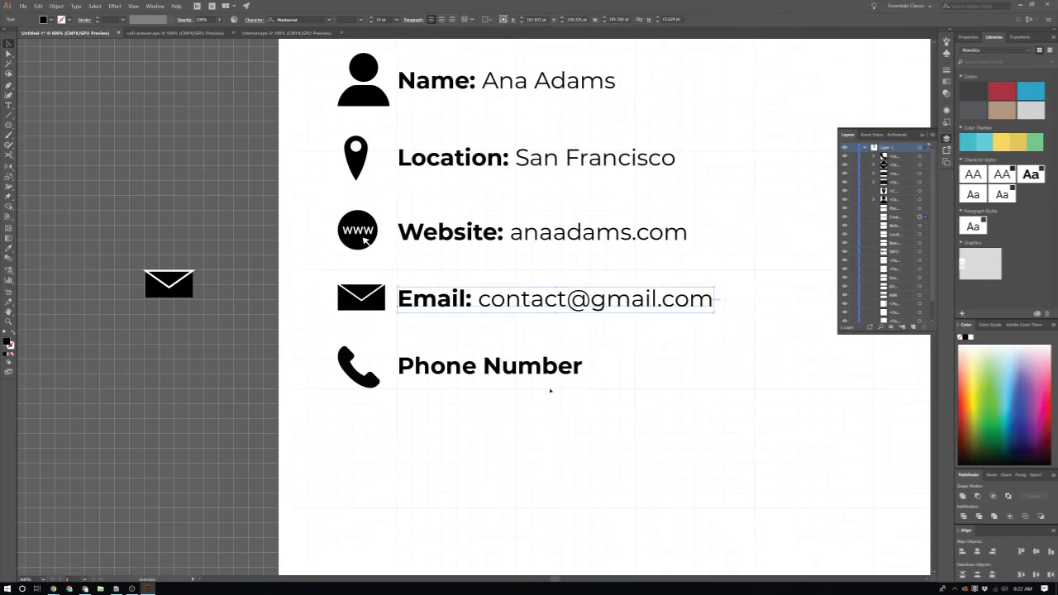
{"action": "key", "text": "t"}
{"action": "double_click", "coordinate": [532, 365]}
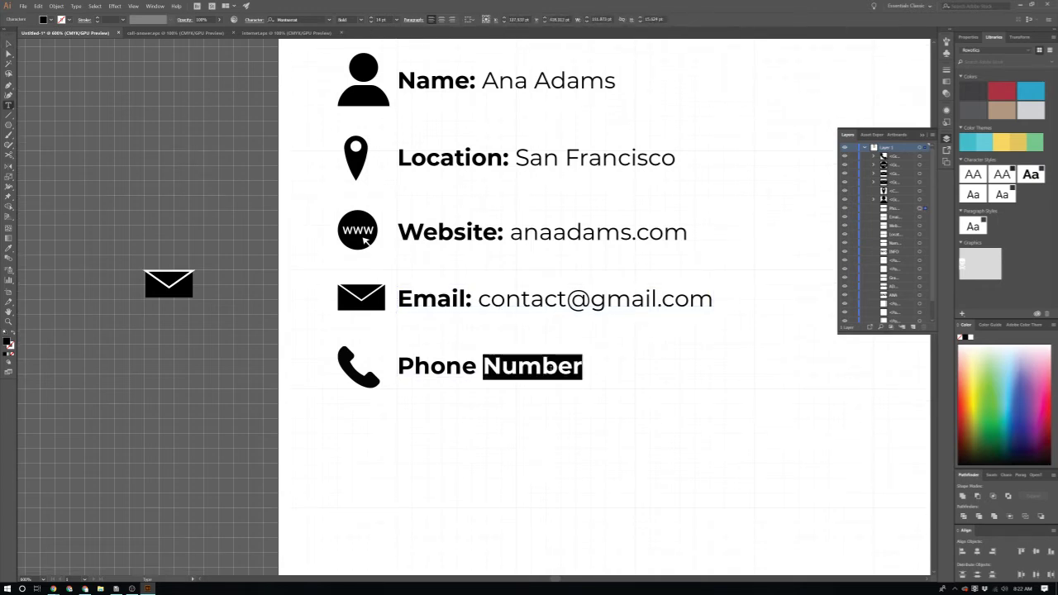
{"action": "key", "text": "BackSpace"}
{"action": "key", "text": "BackSpace"}
{"action": "type", "text": ":"}
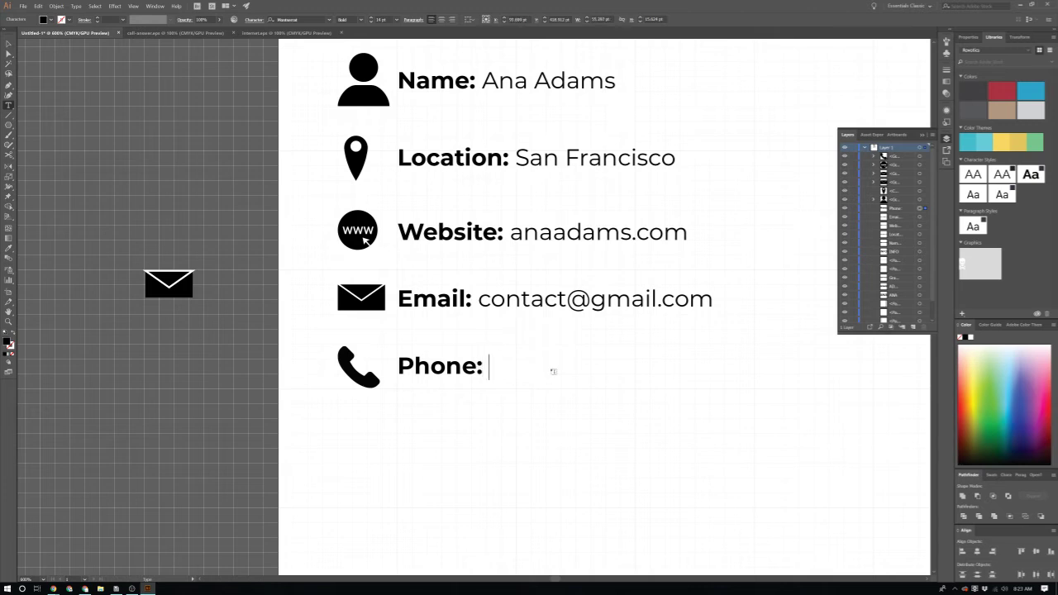
{"action": "left_click", "coordinate": [366, 21]}
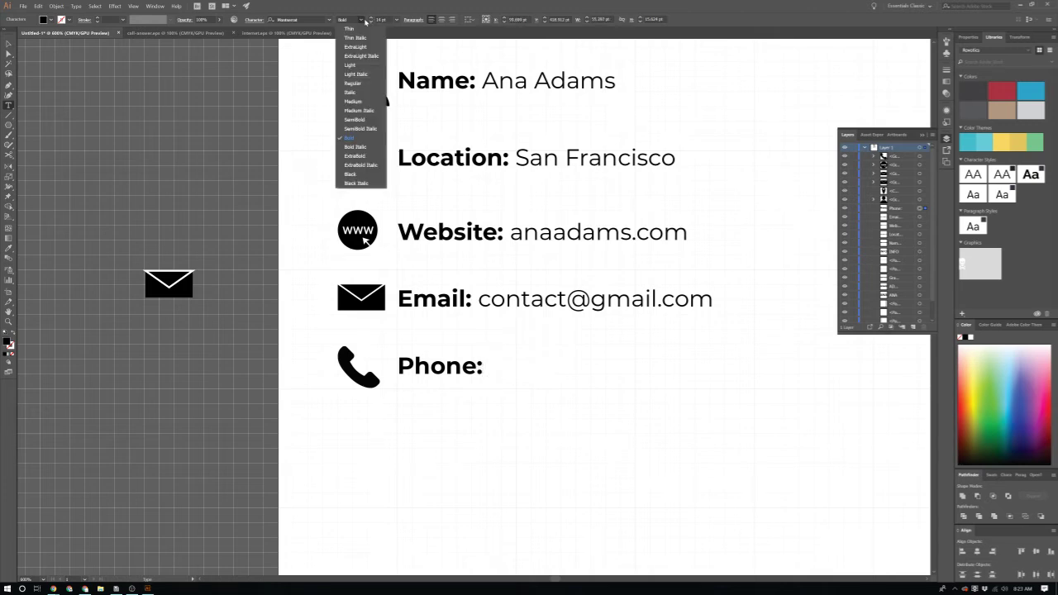
{"action": "left_click", "coordinate": [364, 84]}
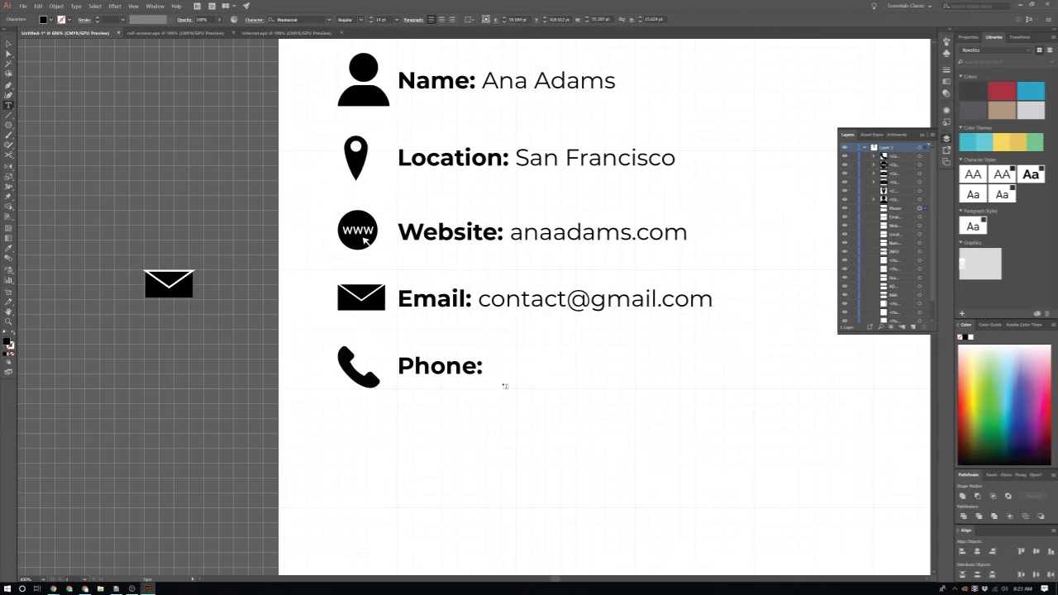
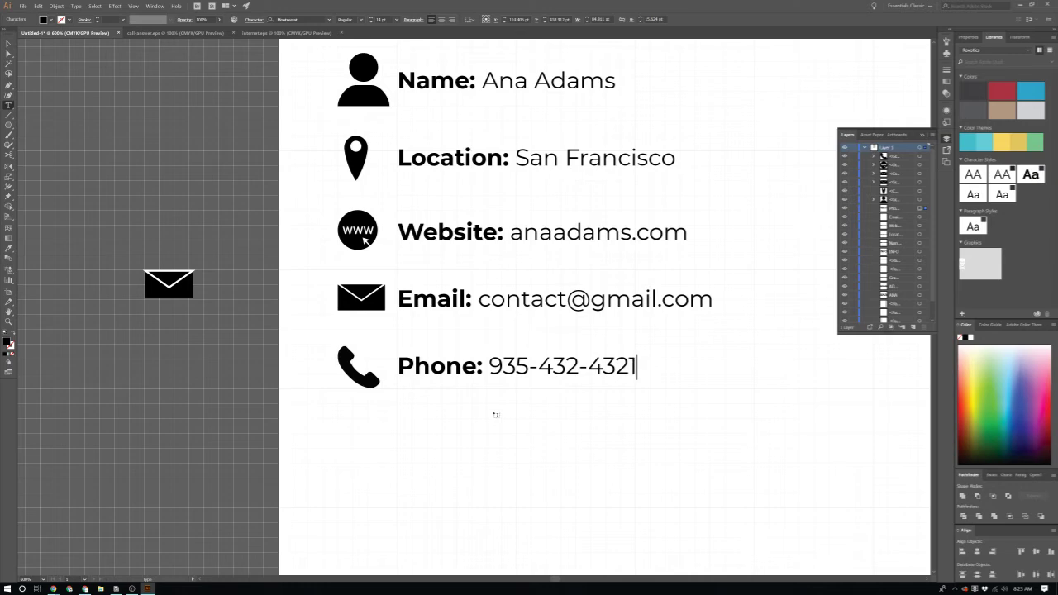
{"action": "scroll", "coordinate": [543, 414], "scroll_direction": "down", "scroll_amount": 1}
{"action": "key", "text": "Escape"}
{"action": "scroll", "coordinate": [550, 413], "scroll_direction": "down", "scroll_amount": 3, "text": "alt"}
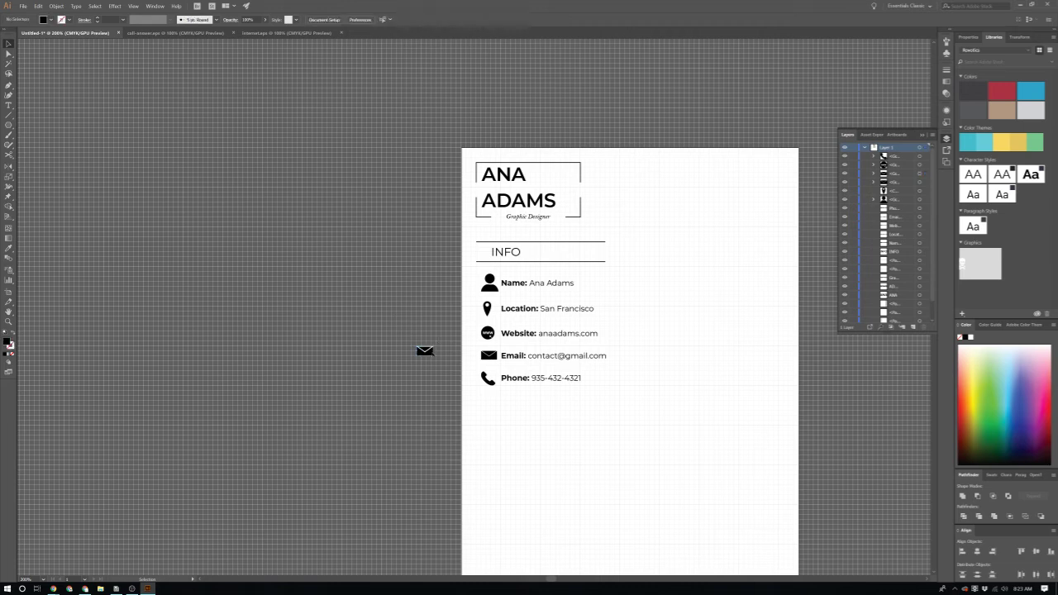
Step: Drag the spare envelope icon further out onto the pasteboard and deselect it
{"action": "left_click", "coordinate": [425, 351]}
{"action": "left_click_drag", "start_coordinate": [425, 351], "coordinate": [170, 242]}
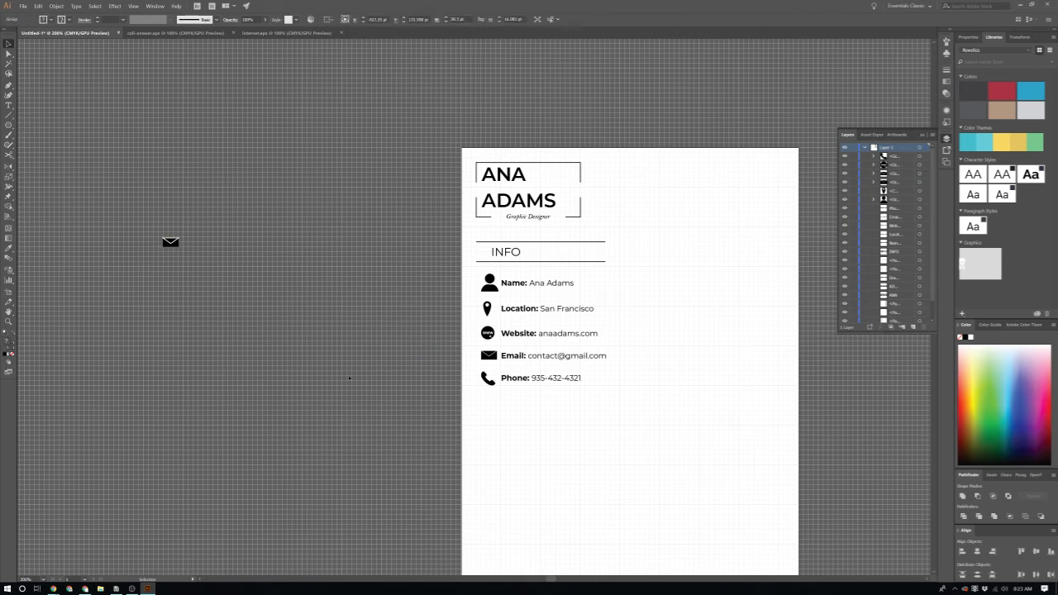
{"action": "key", "text": "ctrl+shift+a"}
{"action": "scroll", "coordinate": [529, 330], "scroll_direction": "down", "scroll_amount": 2}
{"action": "scroll", "coordinate": [896, 280], "scroll_direction": "down", "scroll_amount": 1}
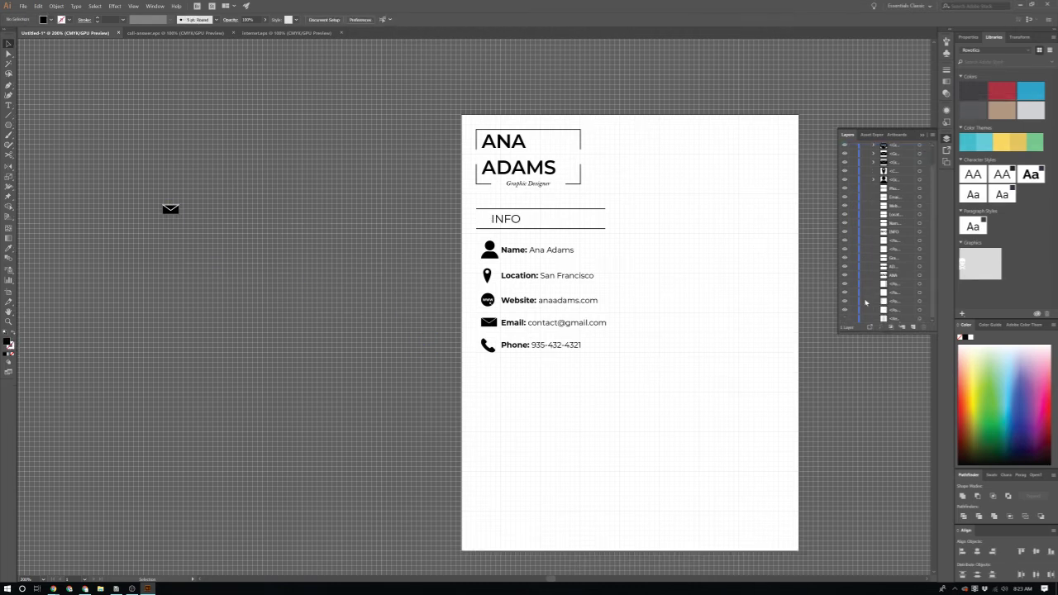
Step: Show the beige sidebar background and select its rectangle to inspect it
{"action": "left_click", "coordinate": [843, 318]}
{"action": "scroll", "coordinate": [682, 333], "scroll_direction": "up", "scroll_amount": 1}
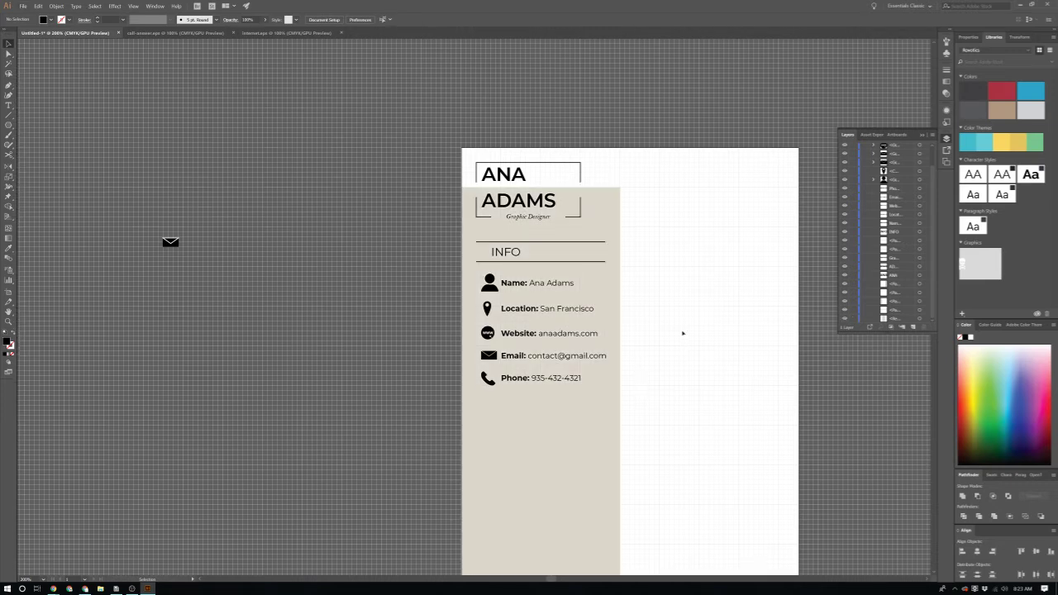
{"action": "scroll", "coordinate": [683, 333], "scroll_direction": "up", "scroll_amount": 4}
{"action": "scroll", "coordinate": [576, 303], "scroll_direction": "down", "scroll_amount": 1}
{"action": "scroll", "coordinate": [449, 264], "scroll_direction": "left", "scroll_amount": 1}
{"action": "left_click", "coordinate": [458, 276]}
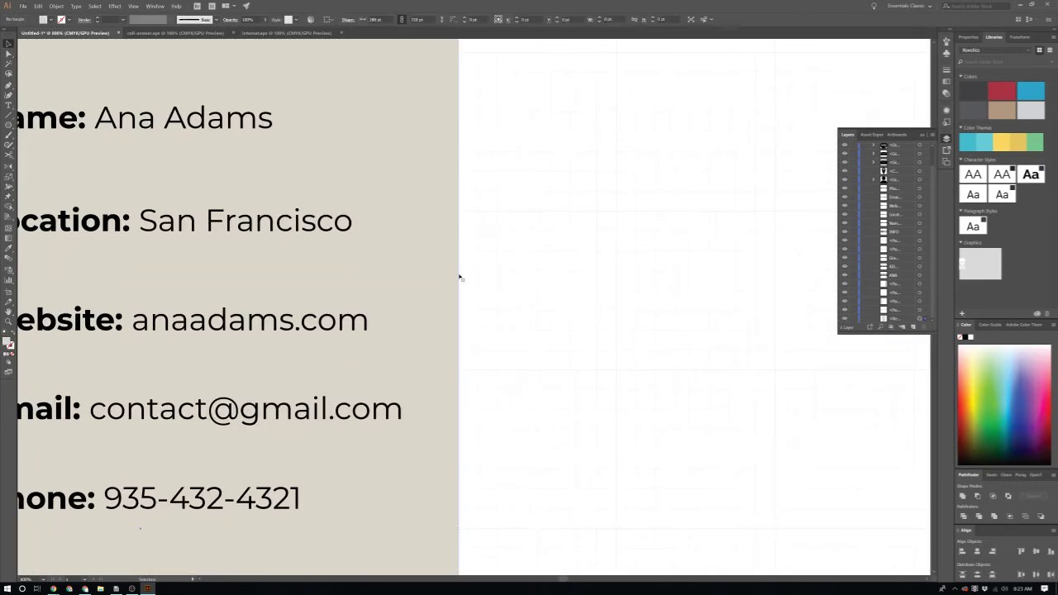
{"action": "scroll", "coordinate": [458, 276], "scroll_direction": "down", "scroll_amount": 5}
{"action": "scroll", "coordinate": [487, 331], "scroll_direction": "left", "scroll_amount": 1}
{"action": "scroll", "coordinate": [484, 240], "scroll_direction": "up", "scroll_amount": 3}
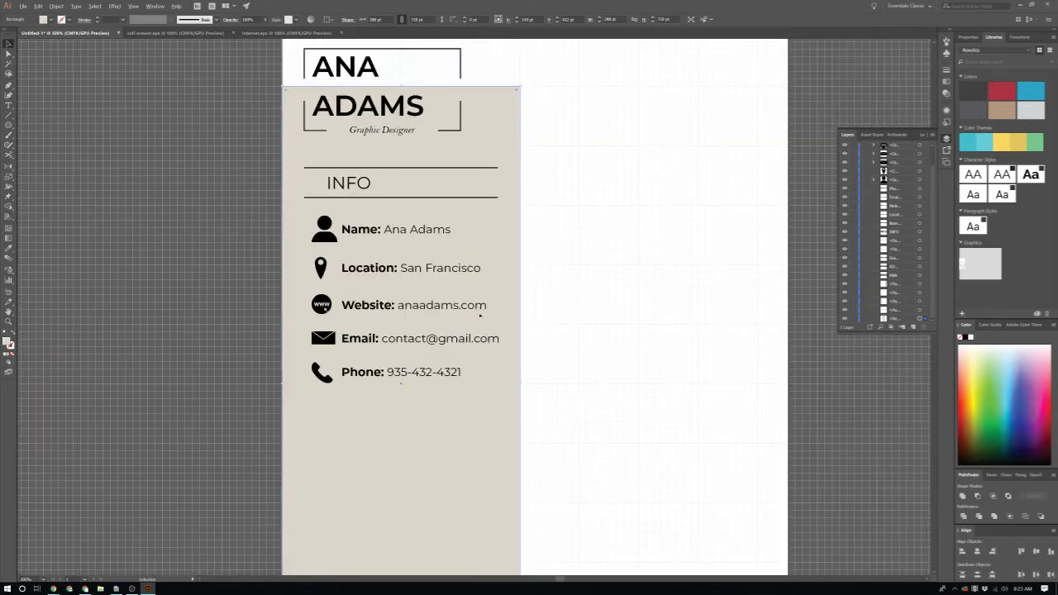
{"action": "scroll", "coordinate": [486, 331], "scroll_direction": "down", "scroll_amount": 2}
{"action": "scroll", "coordinate": [486, 330], "scroll_direction": "down", "scroll_amount": 1}
{"action": "scroll", "coordinate": [364, 296], "scroll_direction": "up", "scroll_amount": 2}
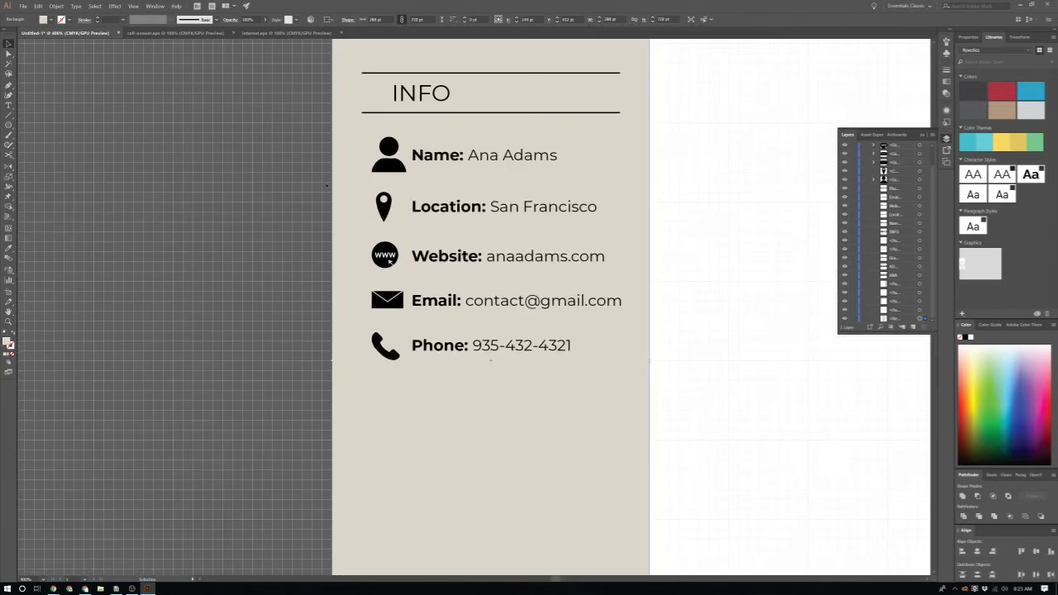
Step: Select the info items with the sidebar, then hide the beige background again
{"action": "left_click", "coordinate": [633, 414]}
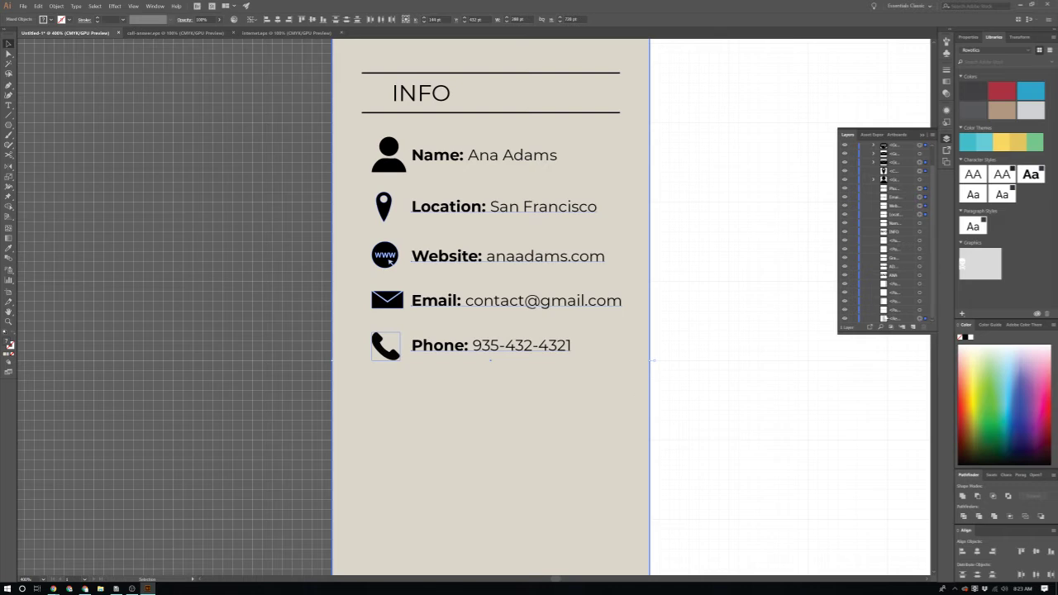
{"action": "left_click", "coordinate": [845, 319]}
{"action": "left_click", "coordinate": [720, 200]}
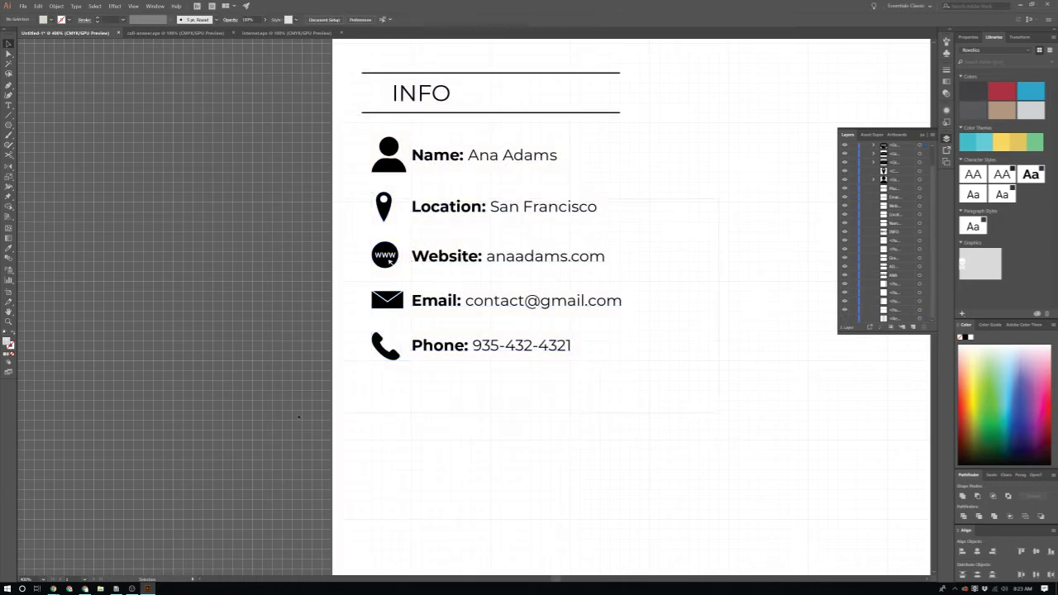
Step: Nudge the Location-to-Phone rows, then the Website-to-Phone rows, downward
{"action": "left_click_drag", "start_coordinate": [298, 417], "coordinate": [304, 424]}
{"action": "key", "text": "shift+Down"}
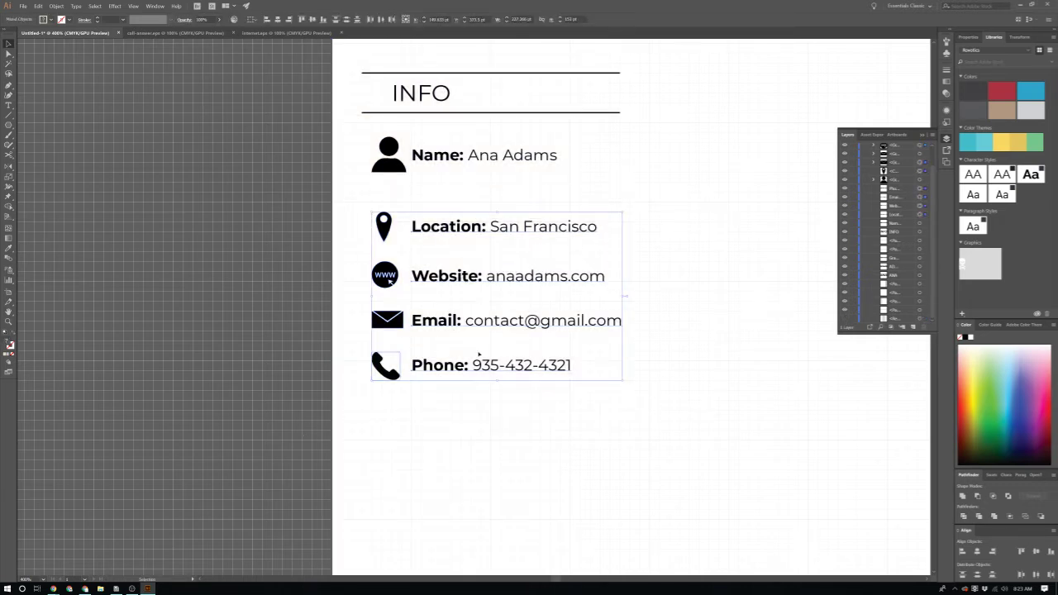
{"action": "left_click_drag", "start_coordinate": [704, 286], "coordinate": [316, 407]}
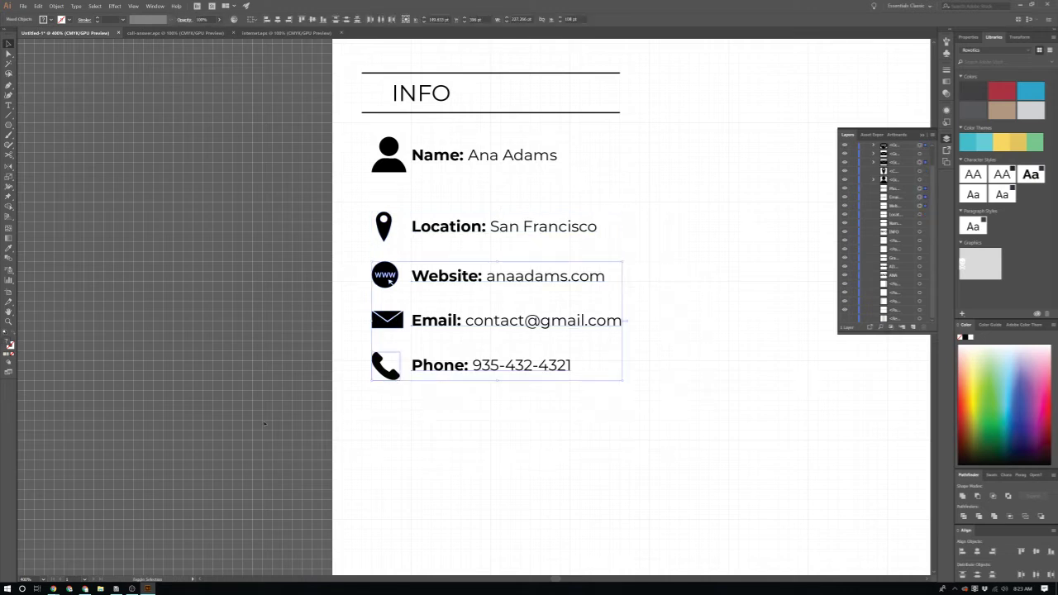
{"action": "key", "text": "shift+Down"}
{"action": "scroll", "coordinate": [479, 338], "scroll_direction": "down", "scroll_amount": 1}
{"action": "left_click", "coordinate": [635, 325]}
Step: Shift the Email and Phone rows down so the five INFO rows are evenly spaced
{"action": "left_click_drag", "start_coordinate": [634, 325], "coordinate": [329, 436]}
{"action": "key", "text": "shift+Down"}
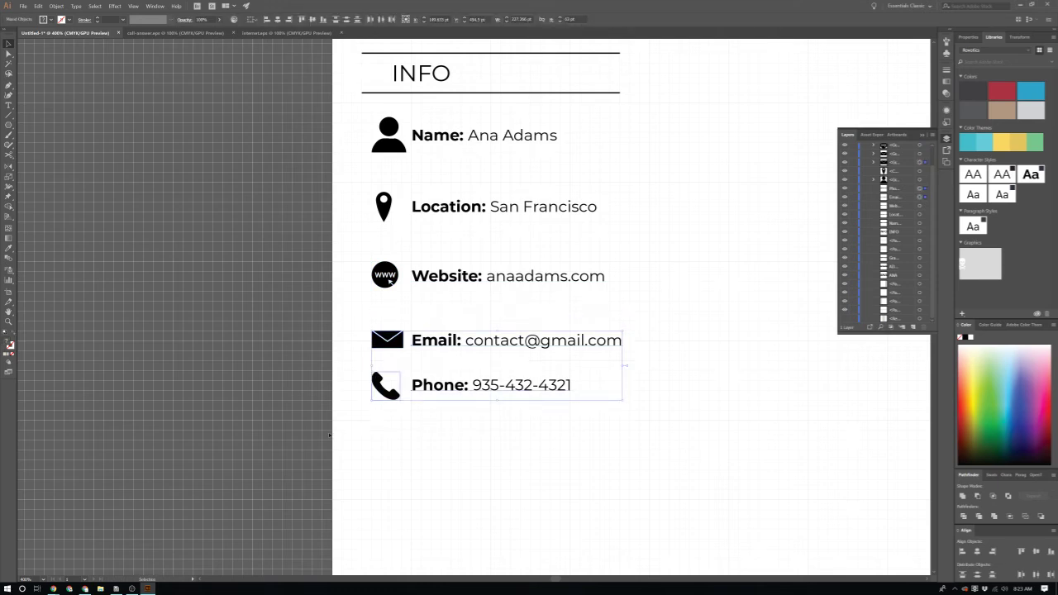
{"action": "scroll", "coordinate": [430, 259], "scroll_direction": "down", "scroll_amount": 2}
{"action": "left_click", "coordinate": [724, 344]}
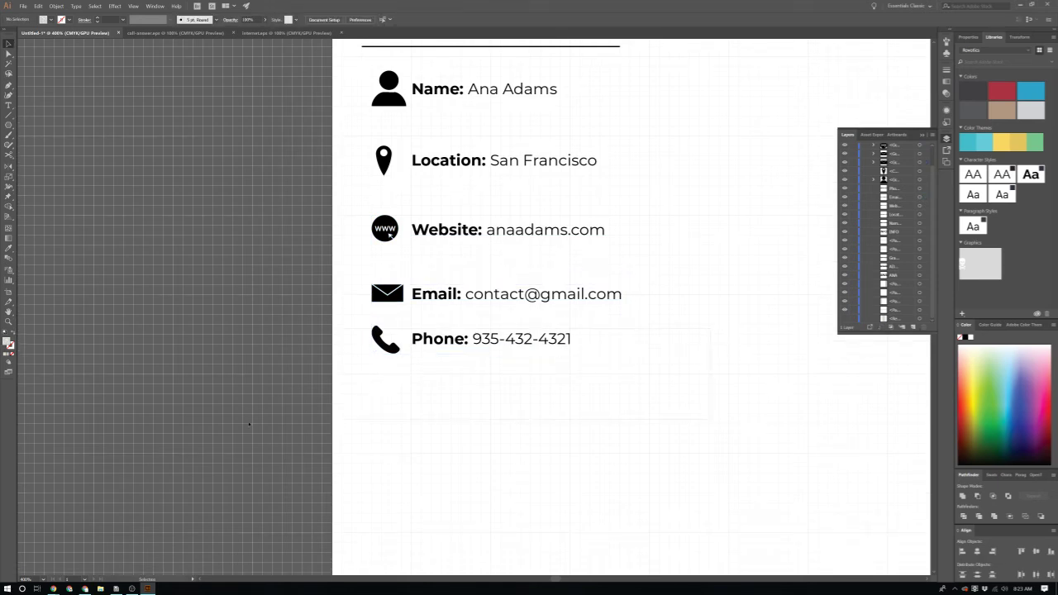
{"action": "key", "text": "ctrl+z"}
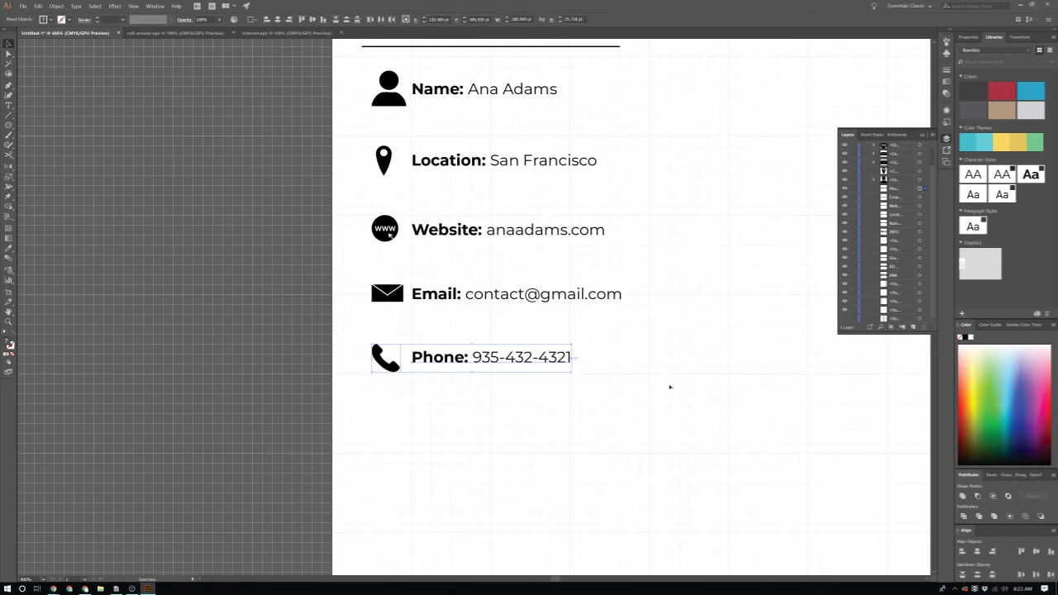
{"action": "left_click", "coordinate": [668, 385]}
{"action": "scroll", "coordinate": [679, 392], "scroll_direction": "down", "scroll_amount": 1}
{"action": "scroll", "coordinate": [657, 388], "scroll_direction": "down", "scroll_amount": 1}
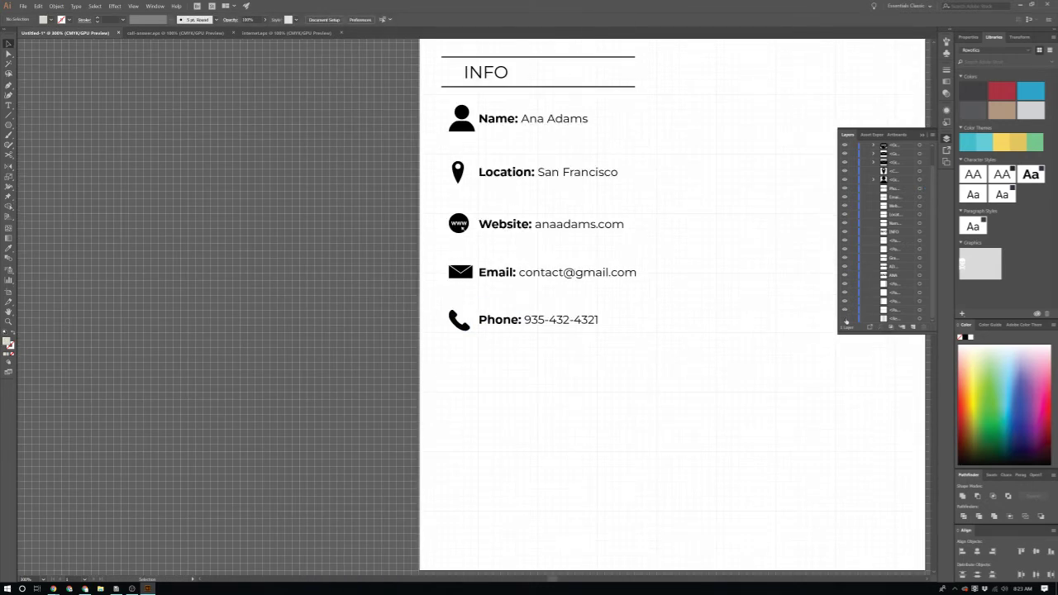
{"action": "scroll", "coordinate": [678, 377], "scroll_direction": "up", "scroll_amount": 2}
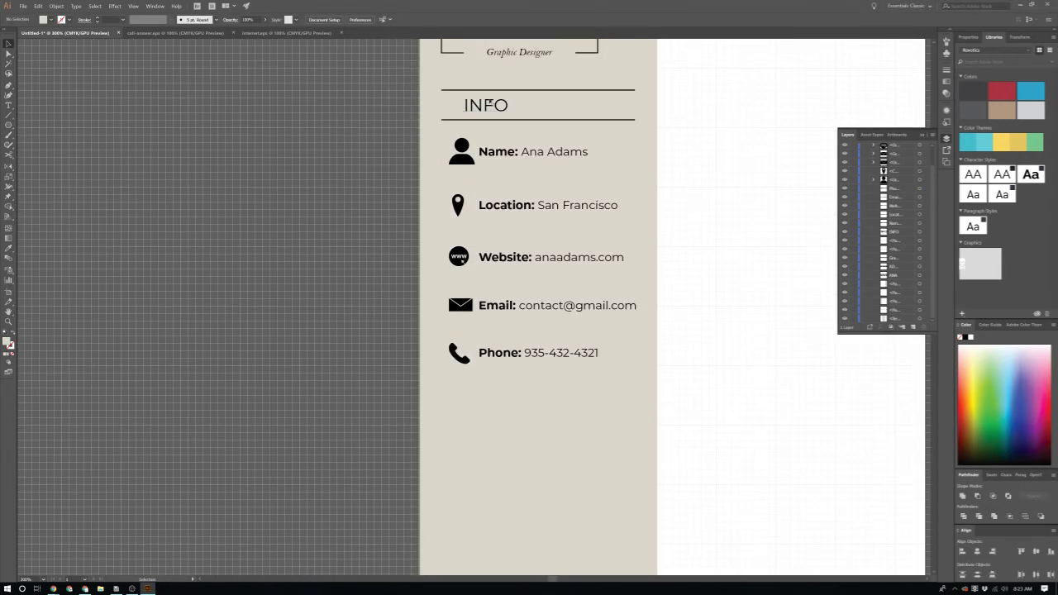
Step: Select the INFO heading text together with its two rules, leaving the background out
{"action": "left_click", "coordinate": [488, 105]}
{"action": "left_click", "coordinate": [517, 124], "text": "shift"}
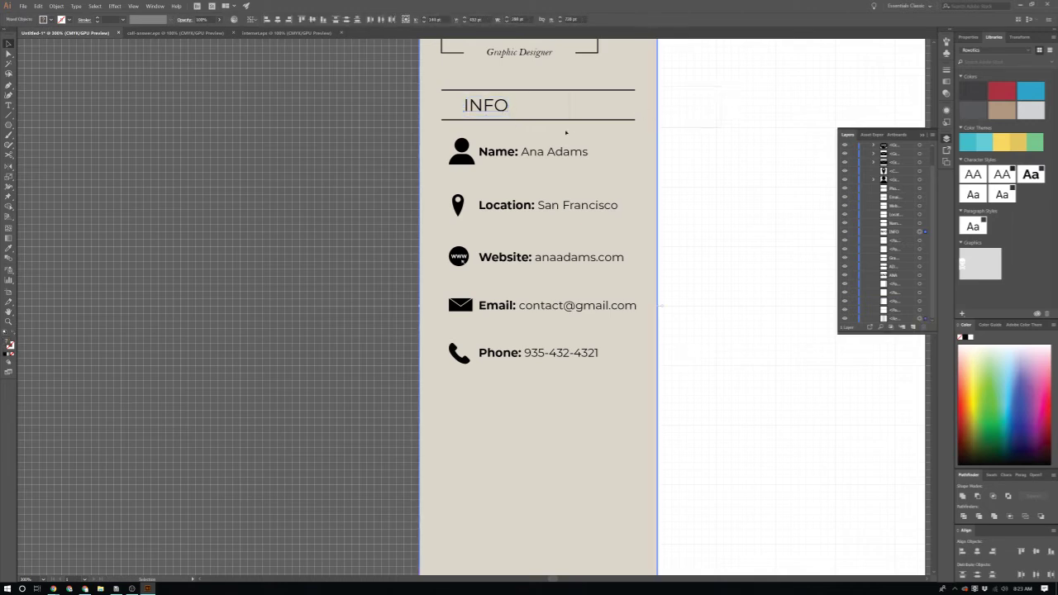
{"action": "left_click", "coordinate": [566, 132], "text": "shift"}
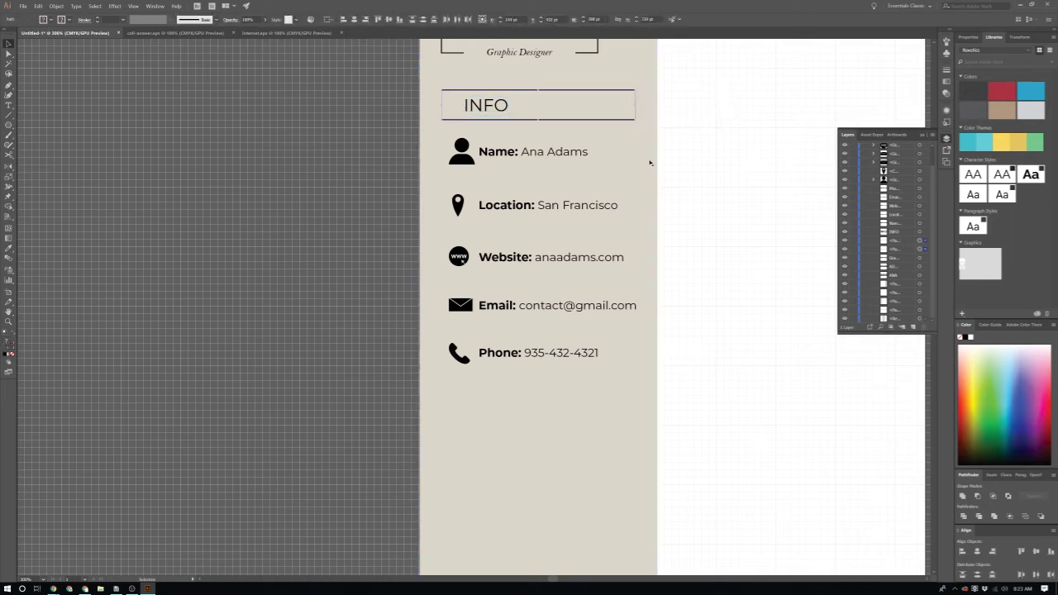
{"action": "left_click", "coordinate": [619, 122]}
{"action": "left_click", "coordinate": [598, 426]}
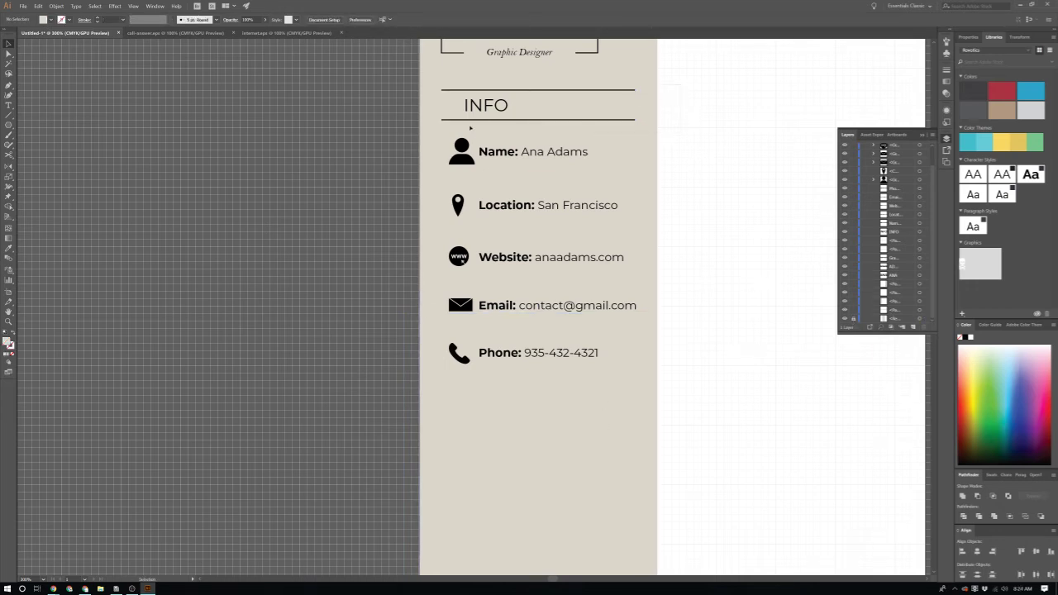
Step: Alt-drag a copy of the INFO heading straight down below the Phone row
{"action": "left_click_drag", "start_coordinate": [485, 105], "coordinate": [485, 395]}
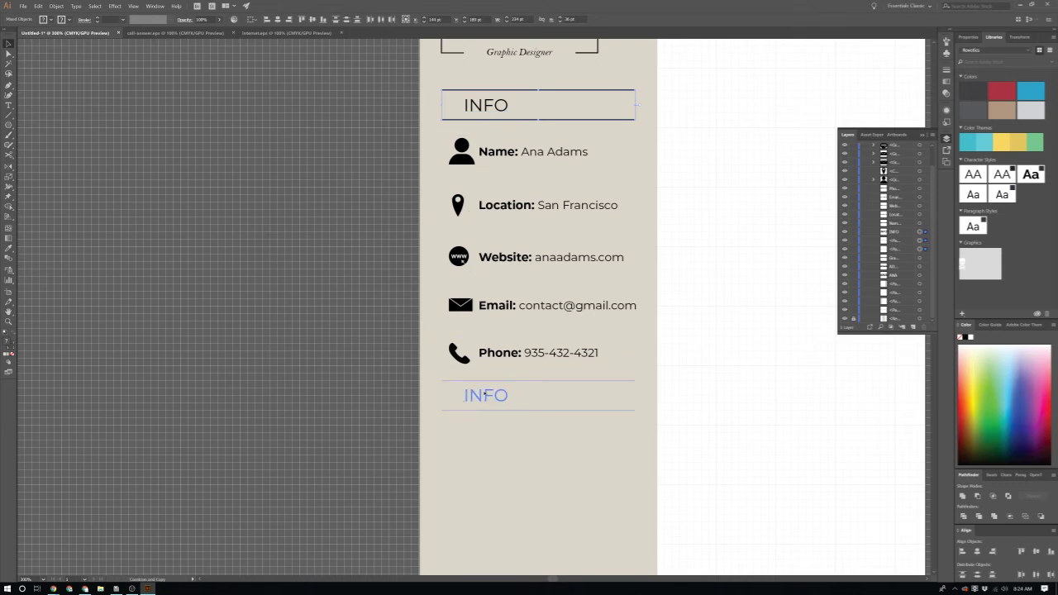
{"action": "scroll", "coordinate": [609, 420], "scroll_direction": "up", "scroll_amount": 1}
{"action": "scroll", "coordinate": [685, 427], "scroll_direction": "down", "scroll_amount": 2}
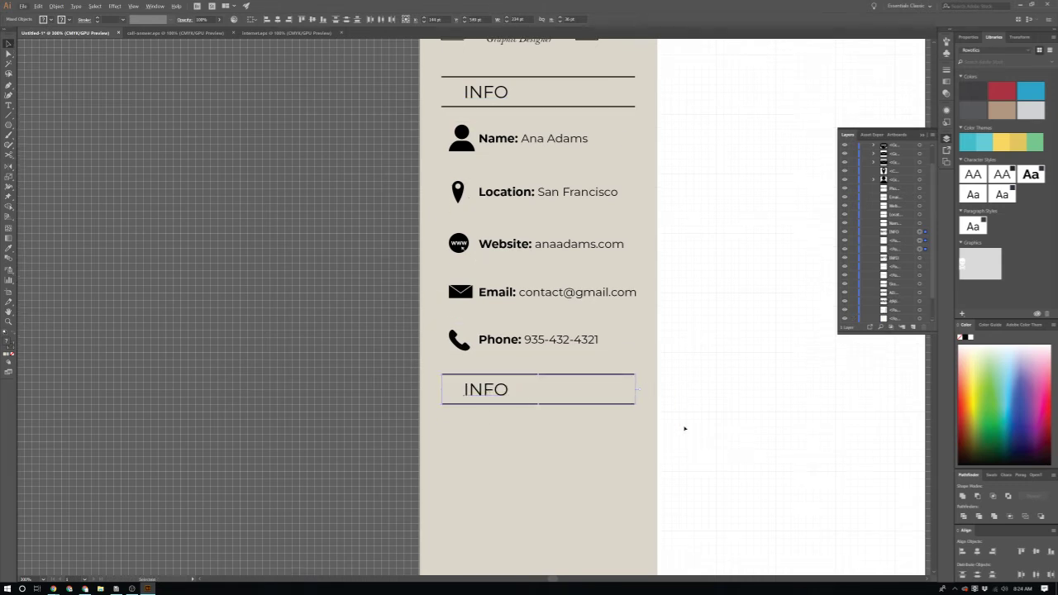
{"action": "scroll", "coordinate": [516, 417], "scroll_direction": "up", "scroll_amount": 4}
{"action": "double_click", "coordinate": [415, 252]}
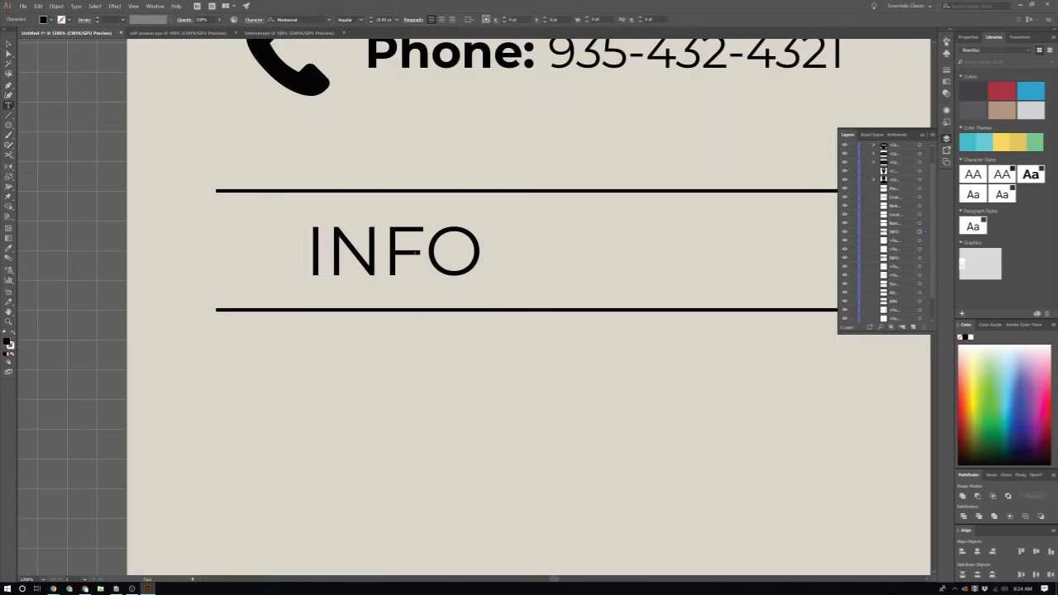
Step: Retype the copied heading's text as SKILLS
{"action": "double_click", "coordinate": [415, 252]}
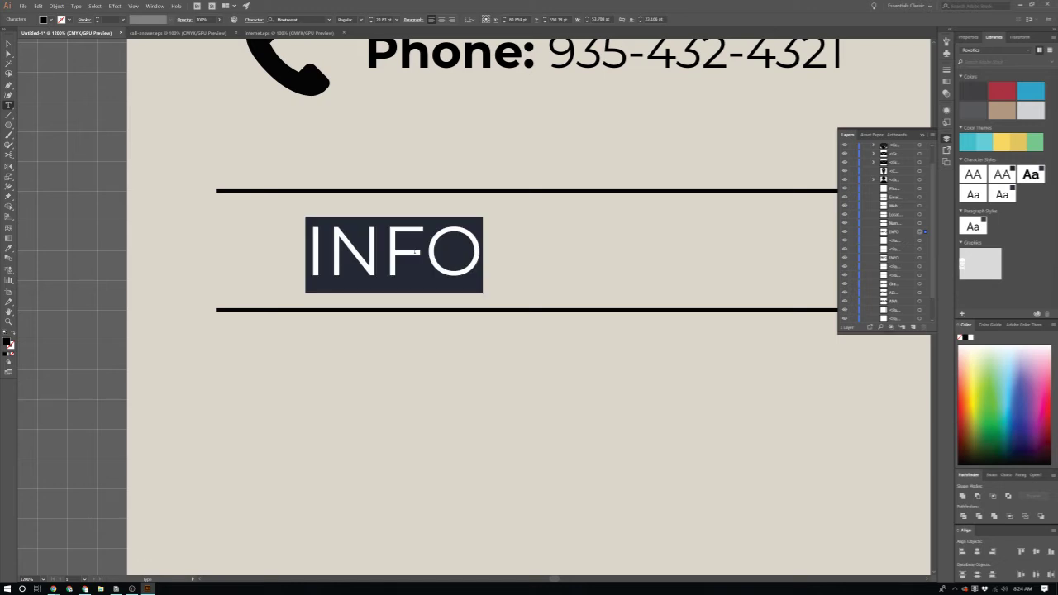
{"action": "type", "text": "Sk"}
{"action": "key", "text": "BackSpace"}
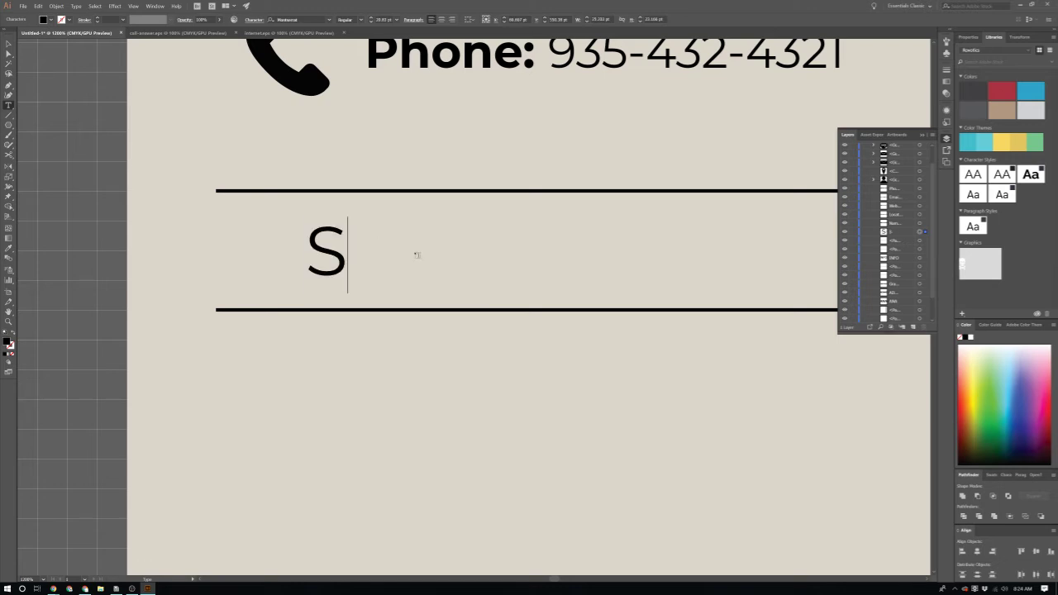
{"action": "key", "text": "Caps_Lock"}
{"action": "type", "text": "KILLS"}
{"action": "key", "text": "Escape"}
{"action": "scroll", "coordinate": [415, 252], "scroll_direction": "down", "scroll_amount": 3}
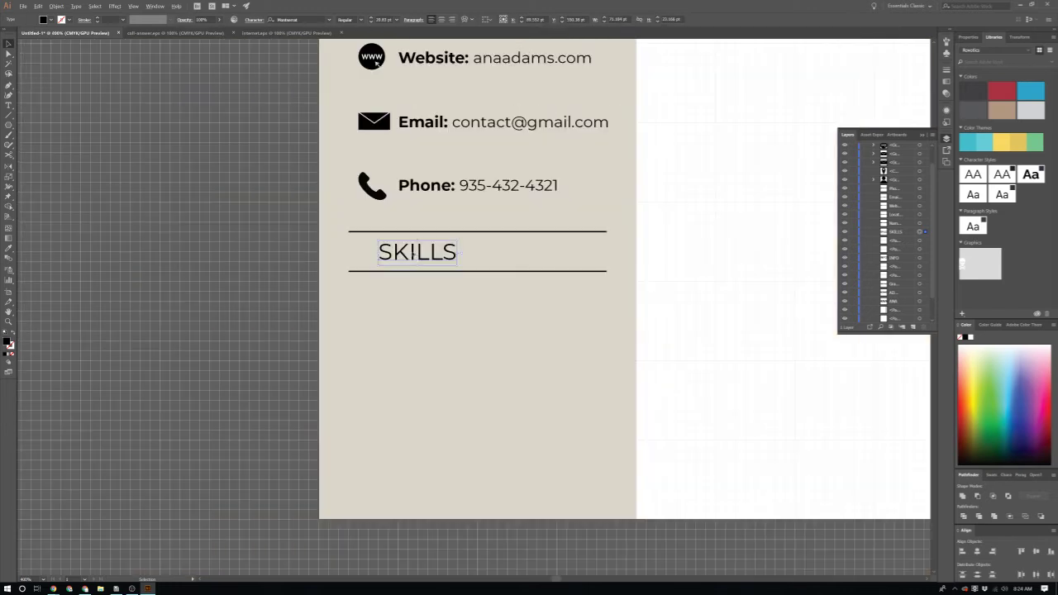
{"action": "scroll", "coordinate": [496, 331], "scroll_direction": "up", "scroll_amount": 1}
{"action": "scroll", "coordinate": [517, 344], "scroll_direction": "down", "scroll_amount": 1}
{"action": "scroll", "coordinate": [519, 348], "scroll_direction": "up", "scroll_amount": 3}
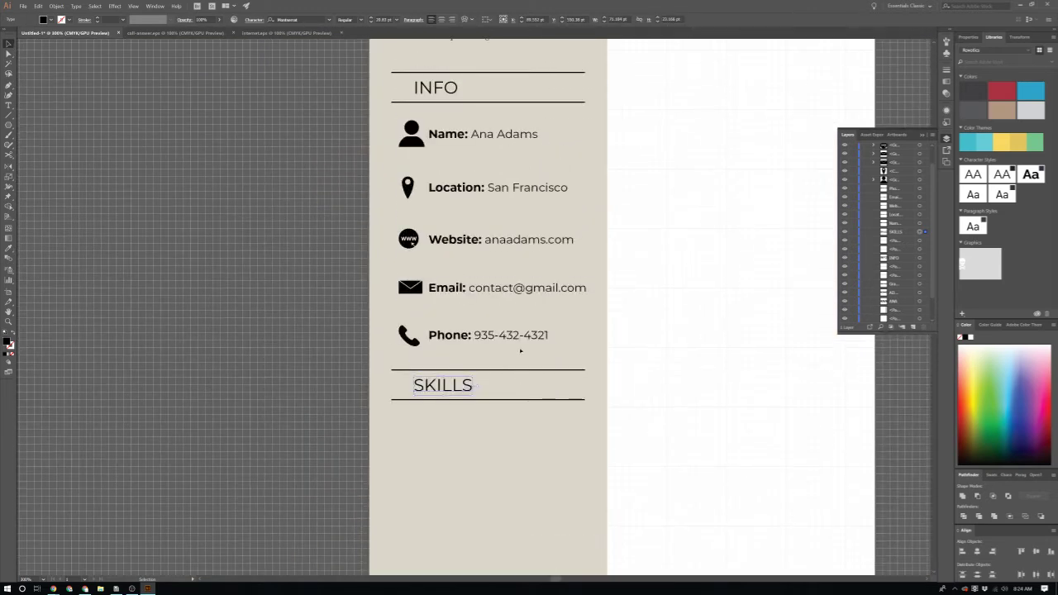
{"action": "left_click", "coordinate": [652, 401]}
{"action": "scroll", "coordinate": [601, 425], "scroll_direction": "down", "scroll_amount": 1}
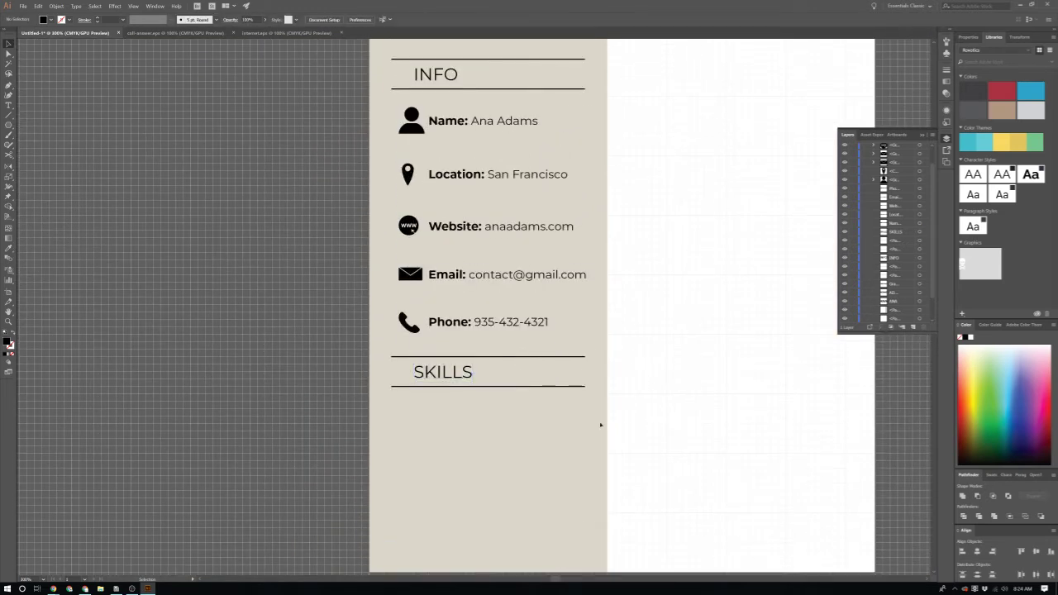
Step: Nudge the SKILLS and INFO headings left to line up with the icons
{"action": "left_click", "coordinate": [444, 380]}
{"action": "key", "text": "shift+Left"}
{"action": "key", "text": "shift+Left"}
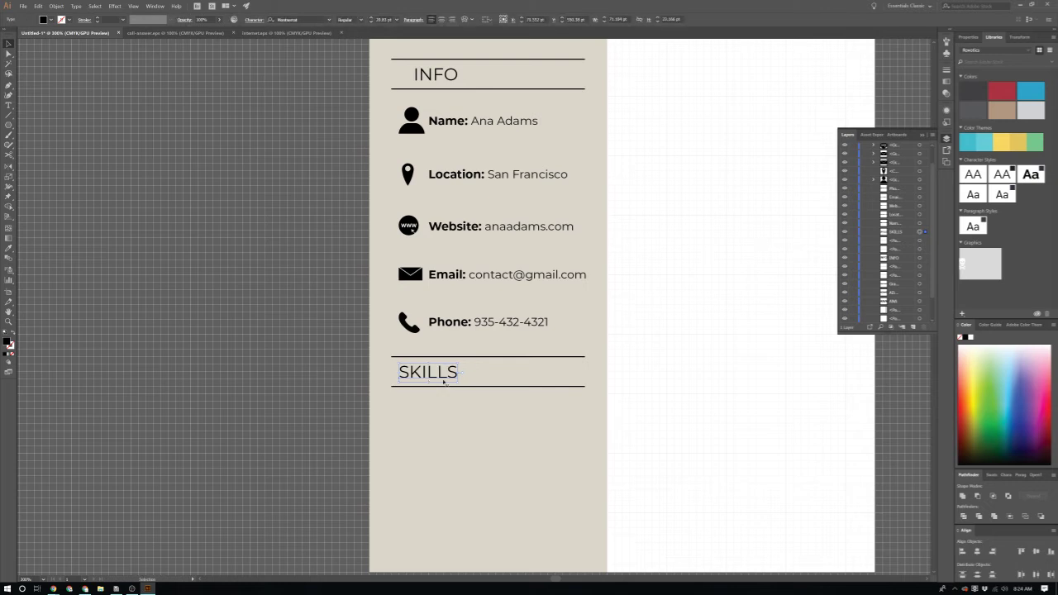
{"action": "scroll", "coordinate": [345, 184], "scroll_direction": "up", "scroll_amount": 1}
{"action": "left_click", "coordinate": [441, 121]}
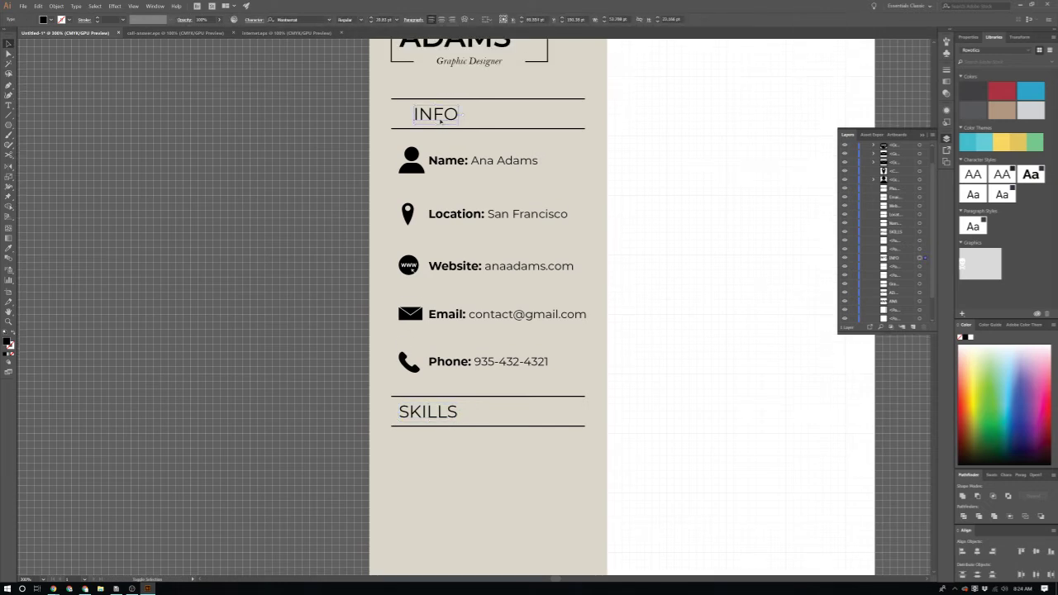
{"action": "key", "text": "shift+Left"}
{"action": "key", "text": "shift+Left"}
{"action": "scroll", "coordinate": [833, 538], "scroll_direction": "down", "scroll_amount": 1}
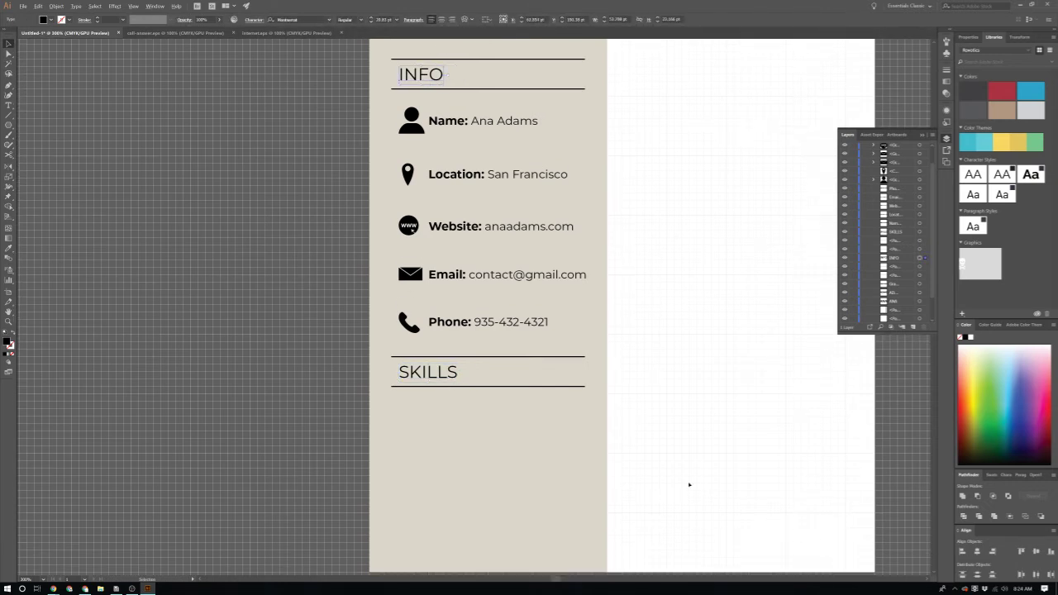
{"action": "scroll", "coordinate": [690, 484], "scroll_direction": "up", "scroll_amount": 1}
{"action": "scroll", "coordinate": [692, 489], "scroll_direction": "left", "scroll_amount": 1}
Step: Type the label INDESIGN in capitals below the SKILLS heading
{"action": "scroll", "coordinate": [673, 404], "scroll_direction": "up", "scroll_amount": 1}
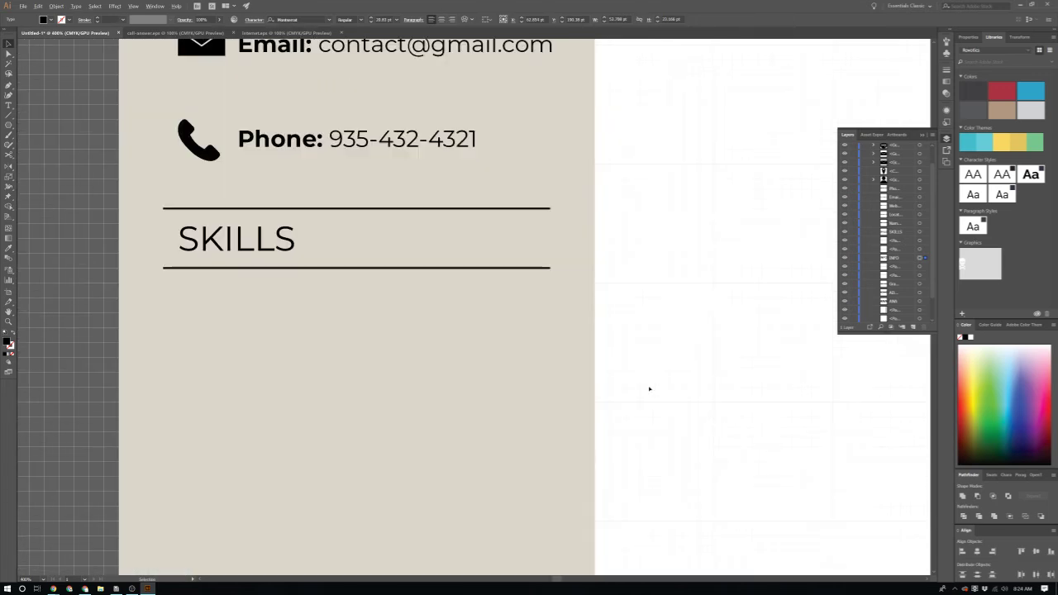
{"action": "scroll", "coordinate": [650, 385], "scroll_direction": "down", "scroll_amount": 1}
{"action": "scroll", "coordinate": [649, 387], "scroll_direction": "left", "scroll_amount": 1}
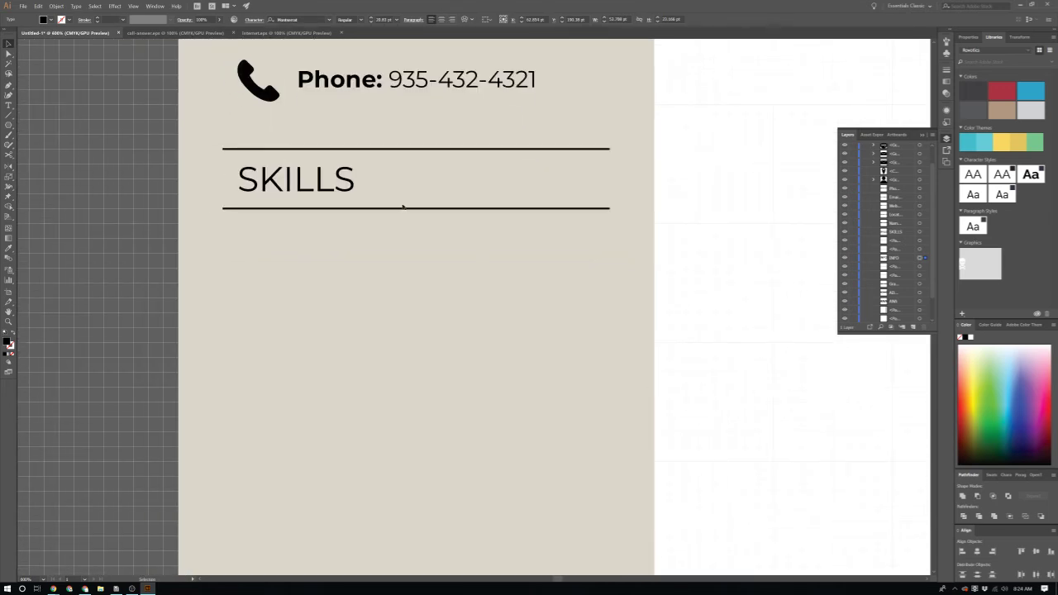
{"action": "scroll", "coordinate": [239, 314], "scroll_direction": "up", "scroll_amount": 1}
{"action": "scroll", "coordinate": [232, 312], "scroll_direction": "left", "scroll_amount": 1}
{"action": "left_click", "coordinate": [217, 310]}
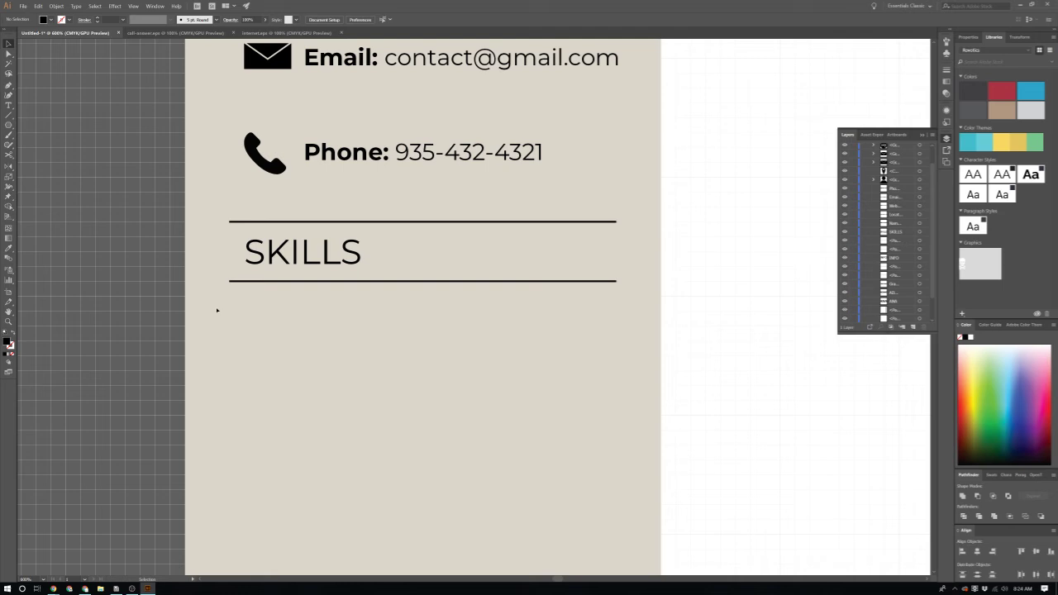
{"action": "key", "text": "t"}
{"action": "left_click", "coordinate": [271, 326]}
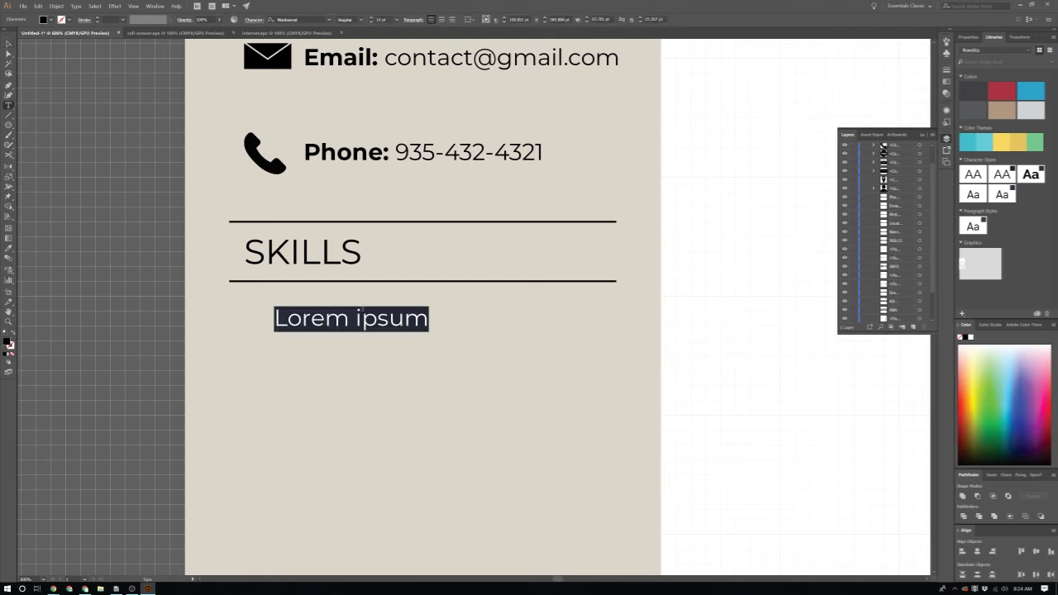
{"action": "type", "text": "iN"}
{"action": "key", "text": "BackSpace"}
{"action": "key", "text": "BackSpace"}
{"action": "key", "text": "Caps_Lock"}
{"action": "type", "text": "inde"}
{"action": "key", "text": "BackSpace"}
{"action": "key", "text": "BackSpace"}
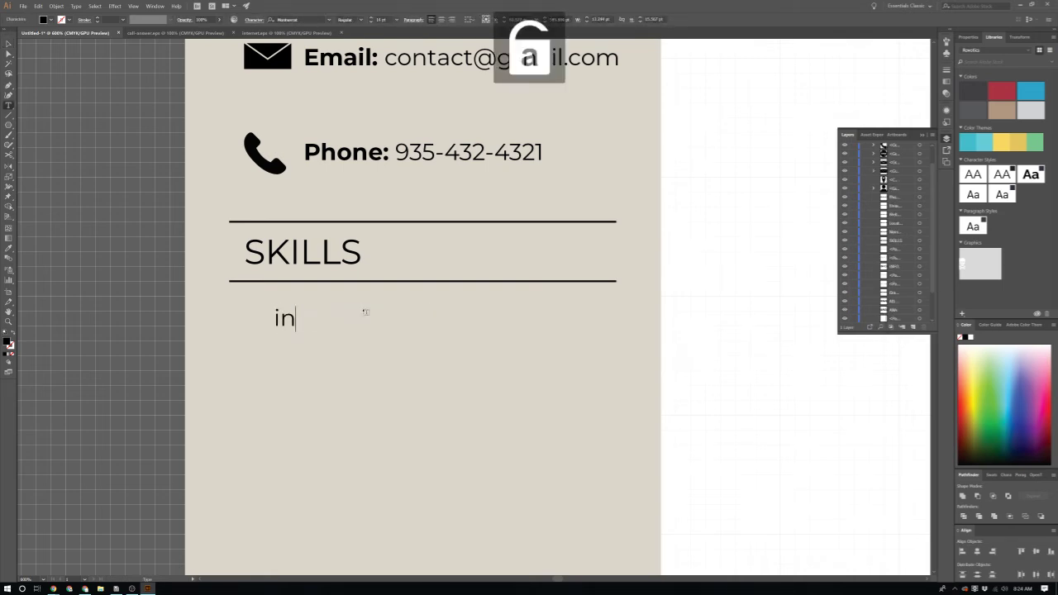
{"action": "key", "text": "BackSpace"}
{"action": "key", "text": "BackSpace"}
{"action": "key", "text": "Caps_Lock"}
{"action": "type", "text": "INDESIGN"}
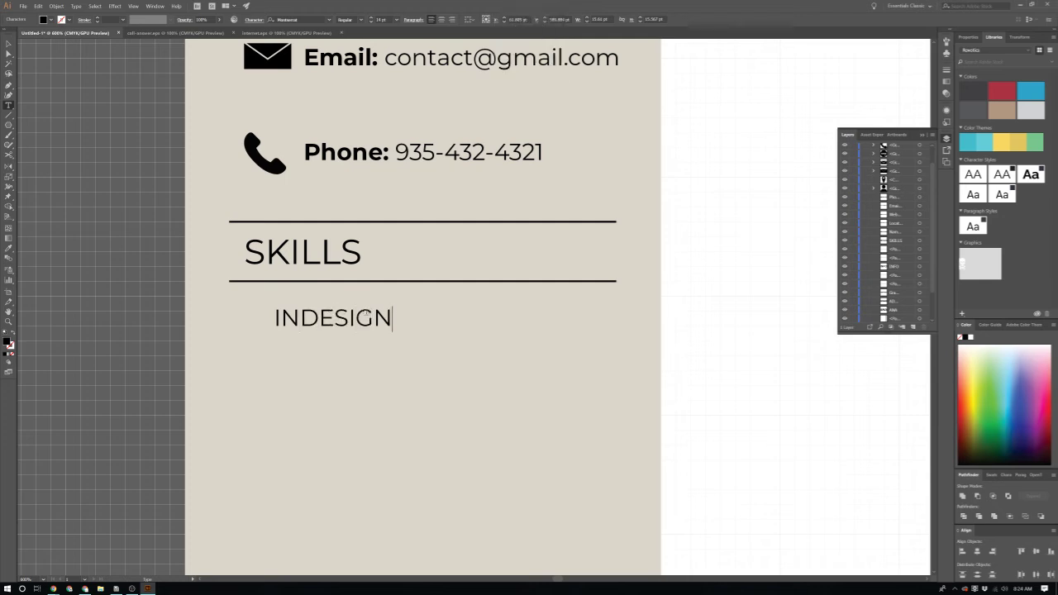
{"action": "key", "text": "Escape"}
Step: Move INDESIGN left so it aligns with the SKILLS heading's left edge
{"action": "left_click_drag", "start_coordinate": [364, 319], "coordinate": [335, 319]}
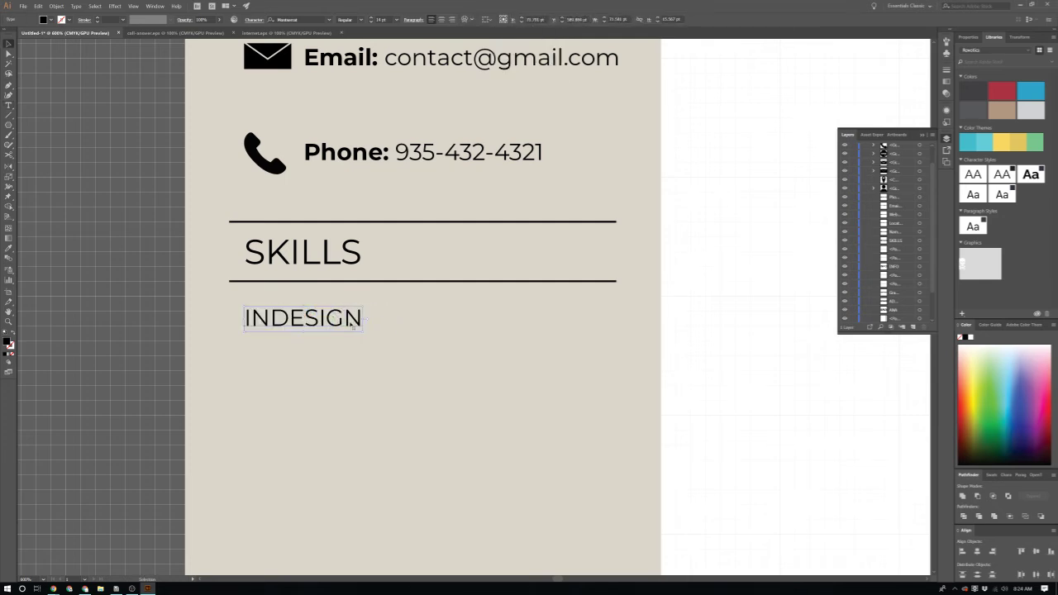
{"action": "scroll", "coordinate": [353, 326], "scroll_direction": "down", "scroll_amount": 1}
{"action": "left_click", "coordinate": [747, 349]}
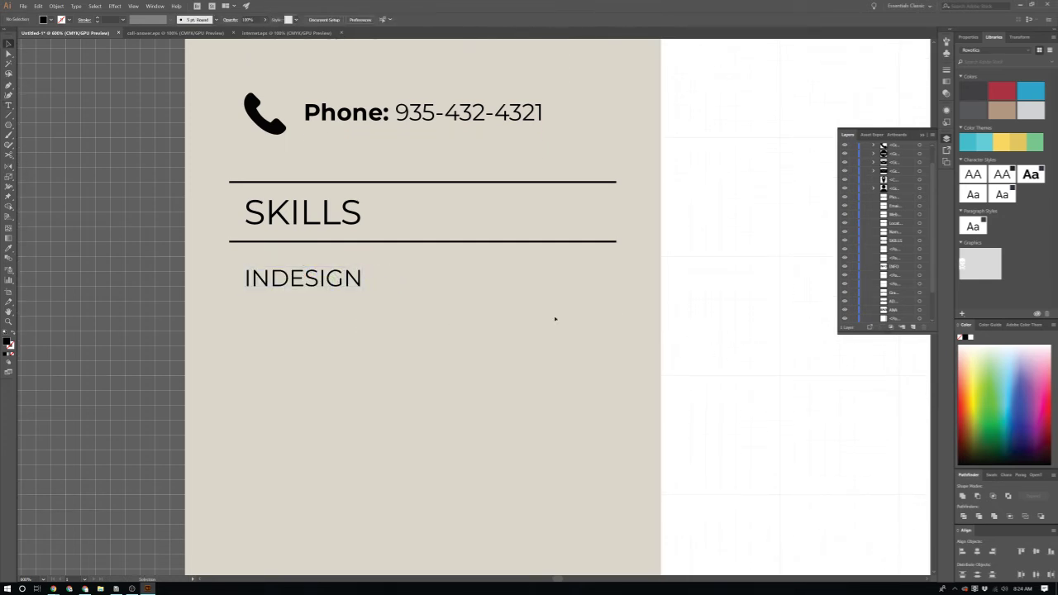
{"action": "key", "text": "backslash"}
Step: Draw a horizontal black-stroked line under INDESIGN
{"action": "left_click_drag", "start_coordinate": [243, 312], "coordinate": [616, 316]}
{"action": "scroll", "coordinate": [491, 329], "scroll_direction": "down", "scroll_amount": 1}
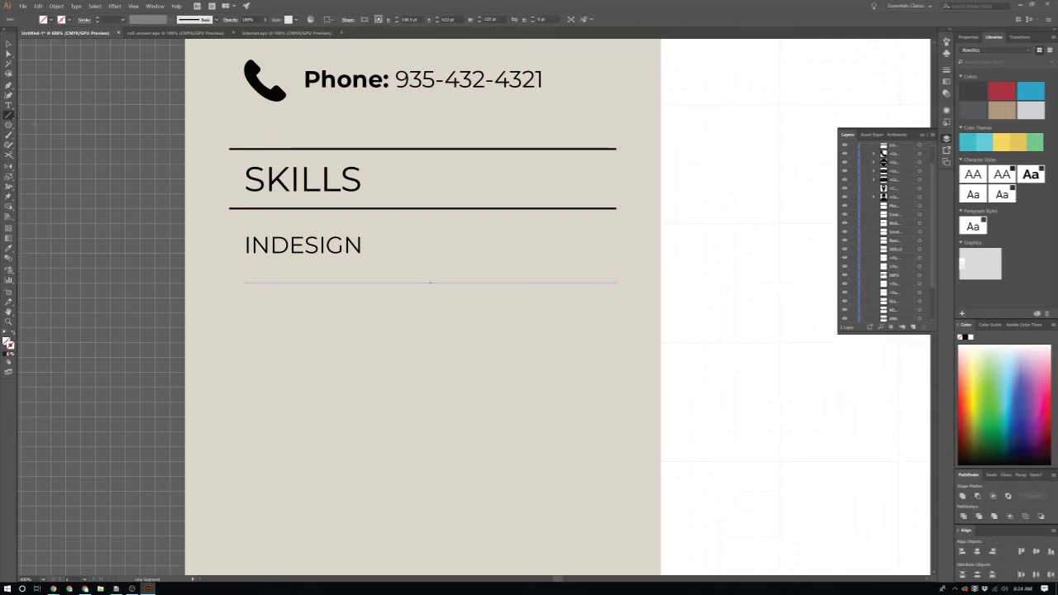
{"action": "left_click", "coordinate": [6, 354]}
{"action": "scroll", "coordinate": [474, 304], "scroll_direction": "down", "scroll_amount": 1}
{"action": "scroll", "coordinate": [430, 236], "scroll_direction": "up", "scroll_amount": 1}
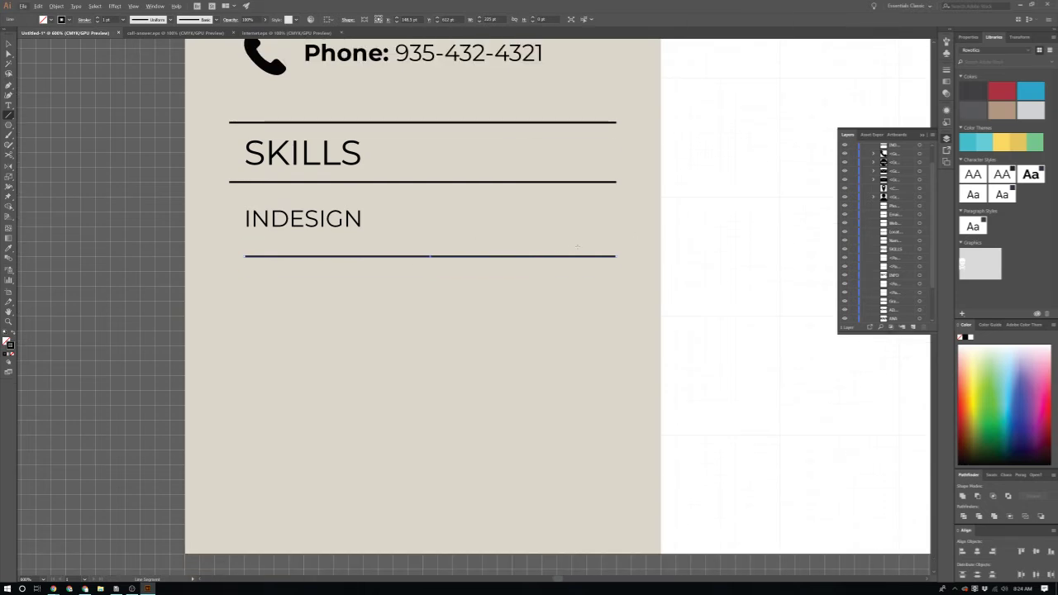
Step: Reduce the line's stroke weight to 0.75 pt
{"action": "left_click", "coordinate": [122, 19]}
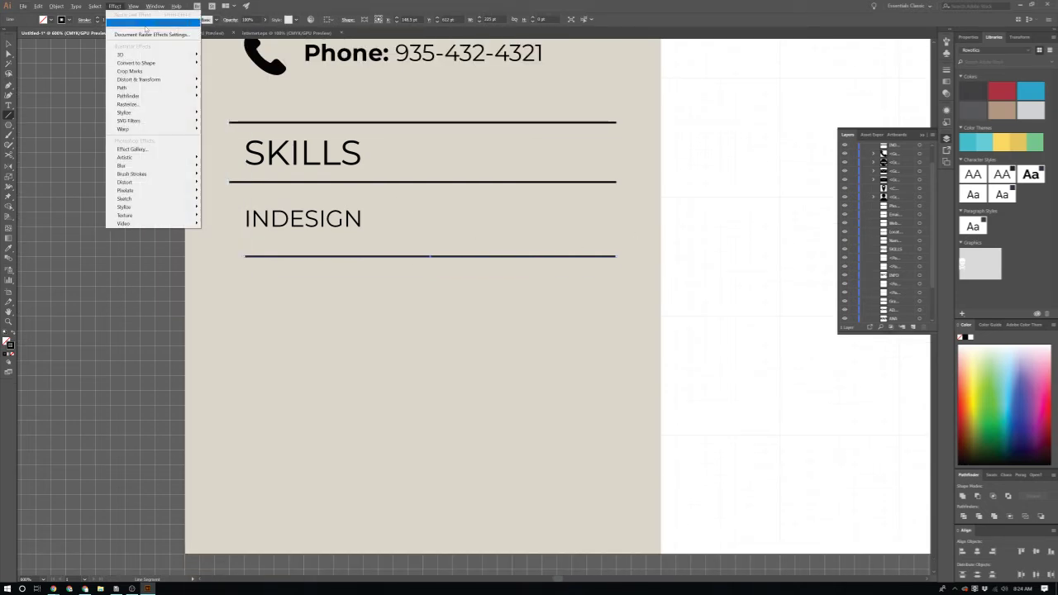
{"action": "left_click", "coordinate": [115, 24]}
{"action": "left_click", "coordinate": [98, 22]}
{"action": "left_click", "coordinate": [98, 22]}
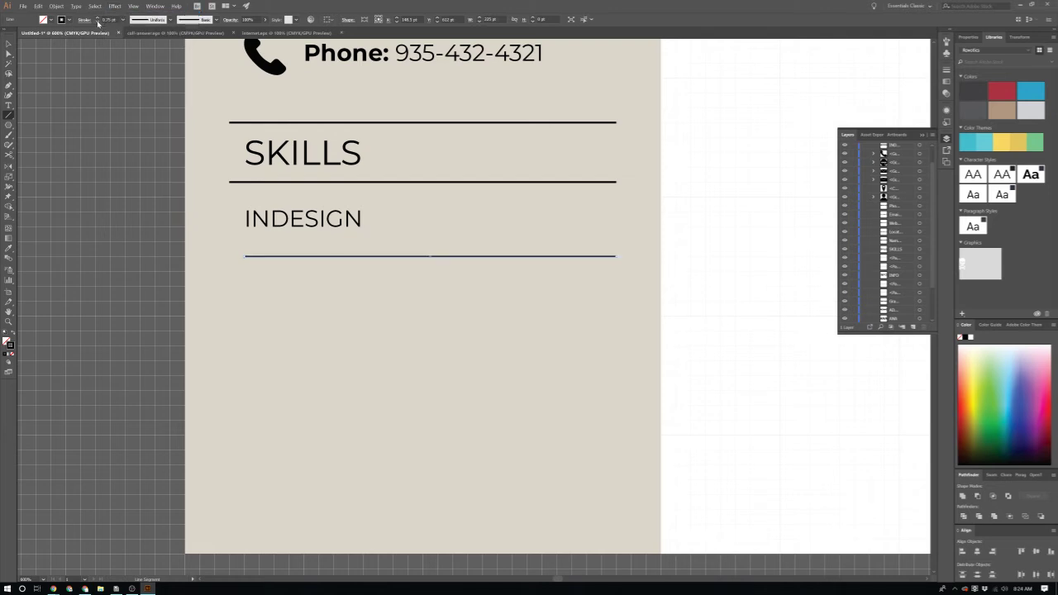
{"action": "left_click", "coordinate": [98, 22]}
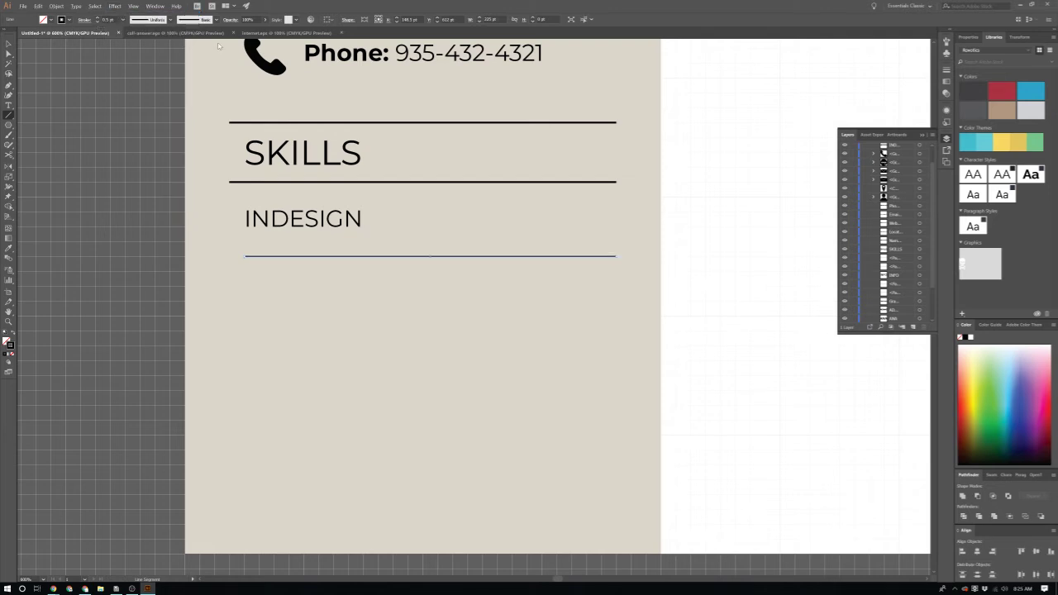
{"action": "key", "text": "v"}
{"action": "left_click", "coordinate": [701, 193]}
{"action": "scroll", "coordinate": [687, 307], "scroll_direction": "left", "scroll_amount": 2}
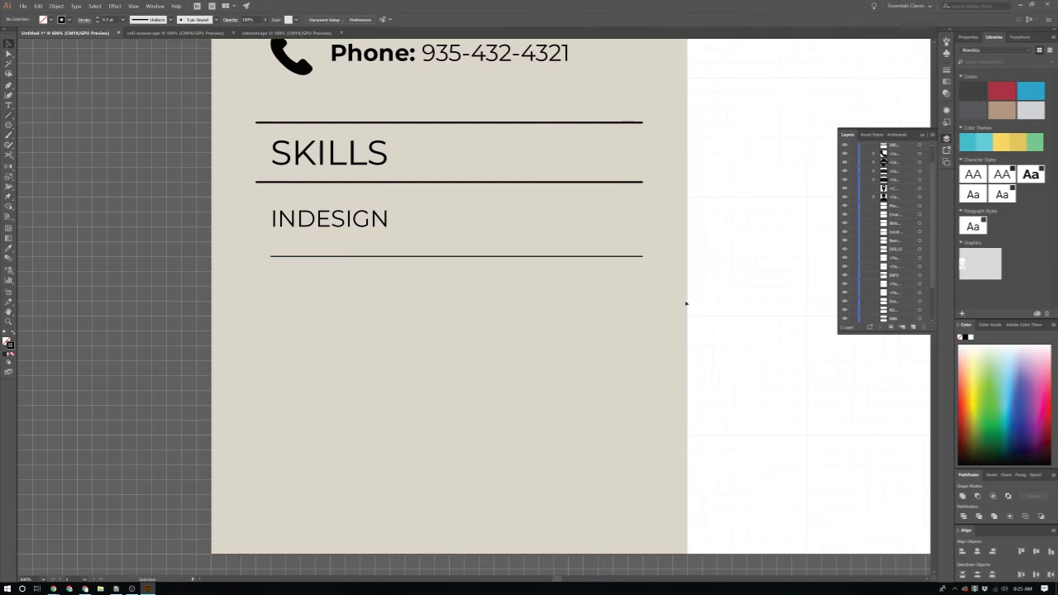
Step: Draw a small black-filled rectangle on the INDESIGN line near its right end
{"action": "key", "text": "m"}
{"action": "left_click_drag", "start_coordinate": [584, 243], "coordinate": [599, 271]}
{"action": "scroll", "coordinate": [600, 264], "scroll_direction": "up", "scroll_amount": 1}
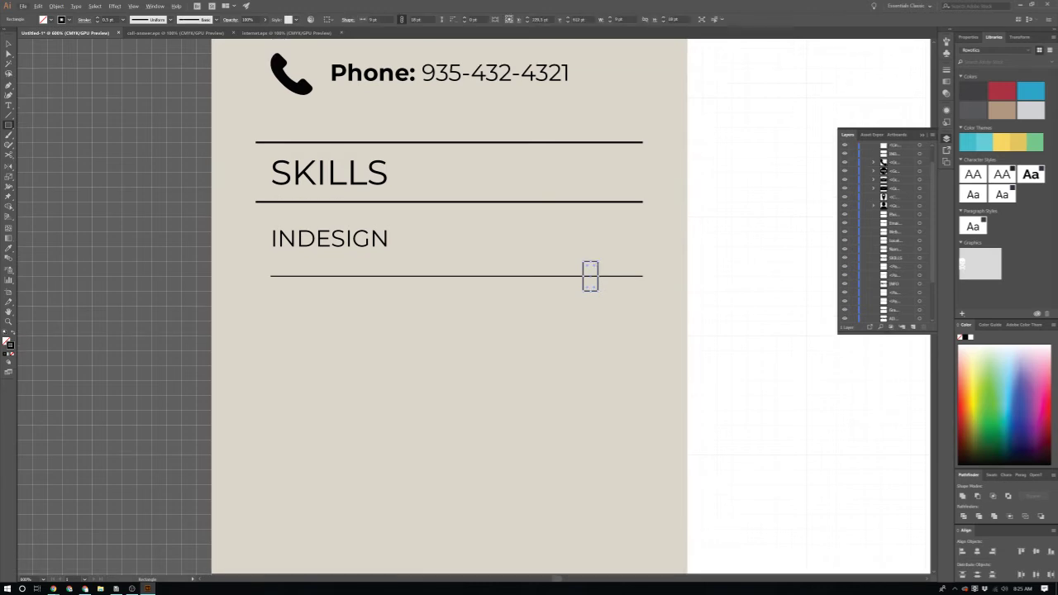
{"action": "scroll", "coordinate": [599, 263], "scroll_direction": "up", "scroll_amount": 3}
{"action": "key", "text": "shift+x"}
{"action": "key", "text": "v"}
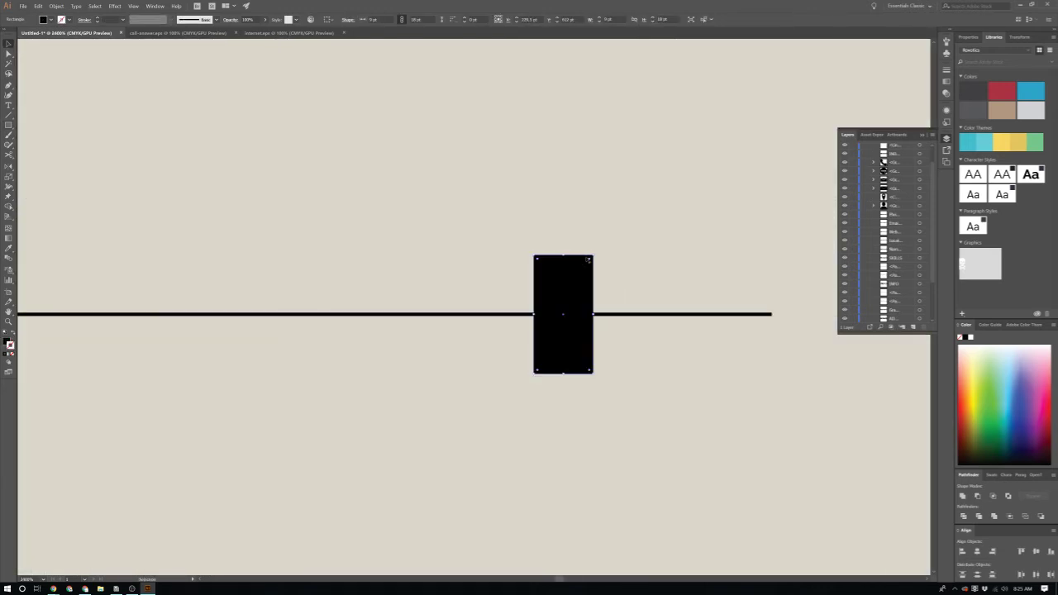
{"action": "left_click_drag", "start_coordinate": [590, 258], "coordinate": [585, 252]}
{"action": "key", "text": "ctrl+z"}
Step: Round the rectangle's corners fully into a pill shape
{"action": "left_click", "coordinate": [590, 263]}
{"action": "mouse_move", "coordinate": [589, 263]}
{"action": "left_mouse_down"}
{"action": "mouse_move", "coordinate": [537, 310]}
{"action": "mouse_move", "coordinate": [575, 274]}
{"action": "left_mouse_up"}
{"action": "scroll", "coordinate": [575, 274], "scroll_direction": "down", "scroll_amount": 3}
{"action": "scroll", "coordinate": [656, 309], "scroll_direction": "down", "scroll_amount": 1}
{"action": "scroll", "coordinate": [569, 288], "scroll_direction": "up", "scroll_amount": 1}
{"action": "left_click", "coordinate": [536, 246]}
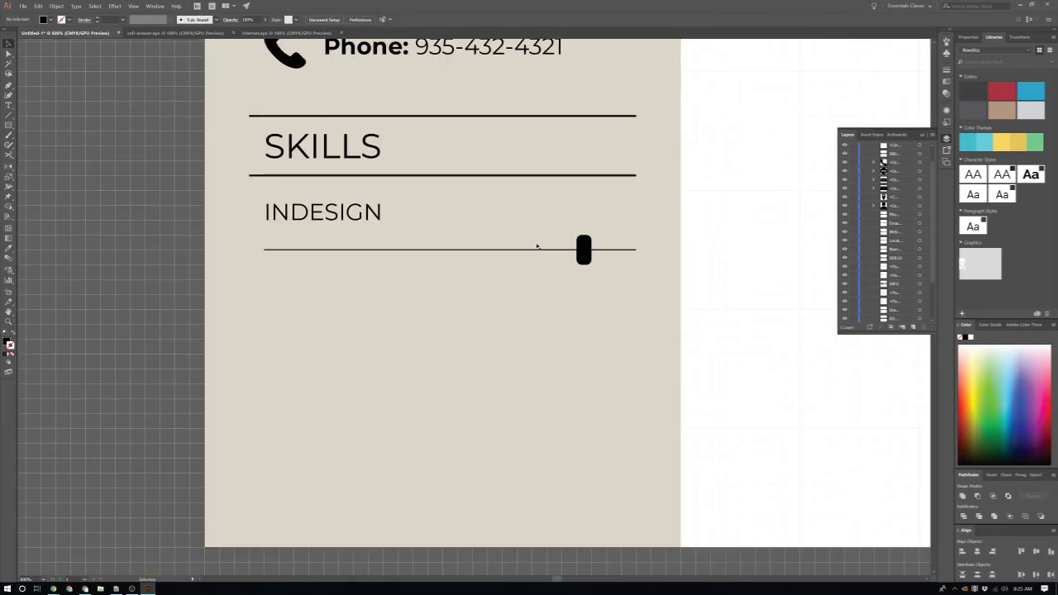
Step: Shrink the pill knob slightly and check it against the whole resume
{"action": "left_click", "coordinate": [584, 250]}
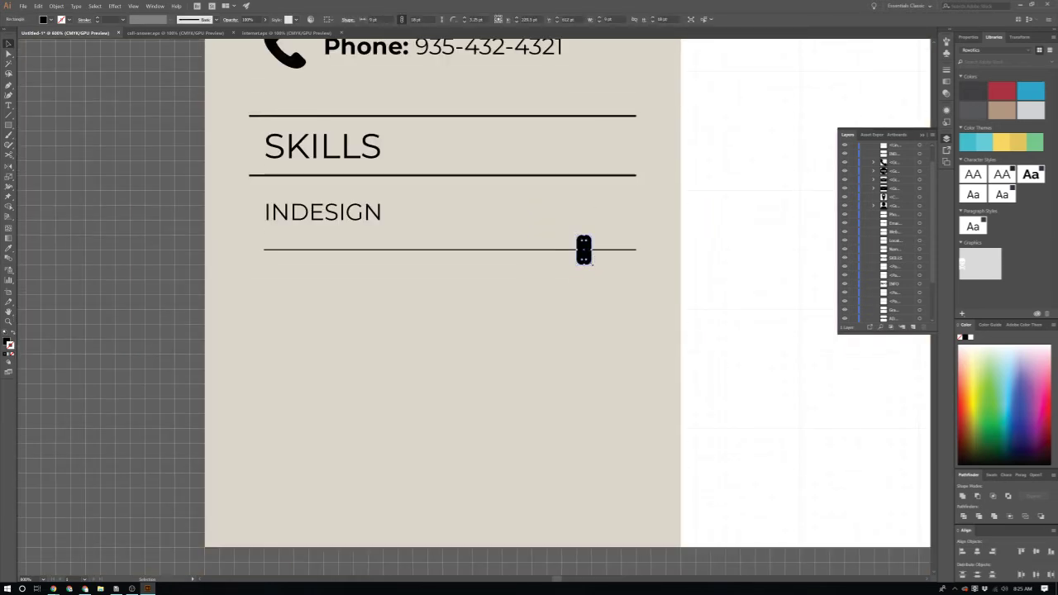
{"action": "left_click_drag", "start_coordinate": [584, 250], "coordinate": [585, 253]}
{"action": "scroll", "coordinate": [584, 250], "scroll_direction": "up", "scroll_amount": 4}
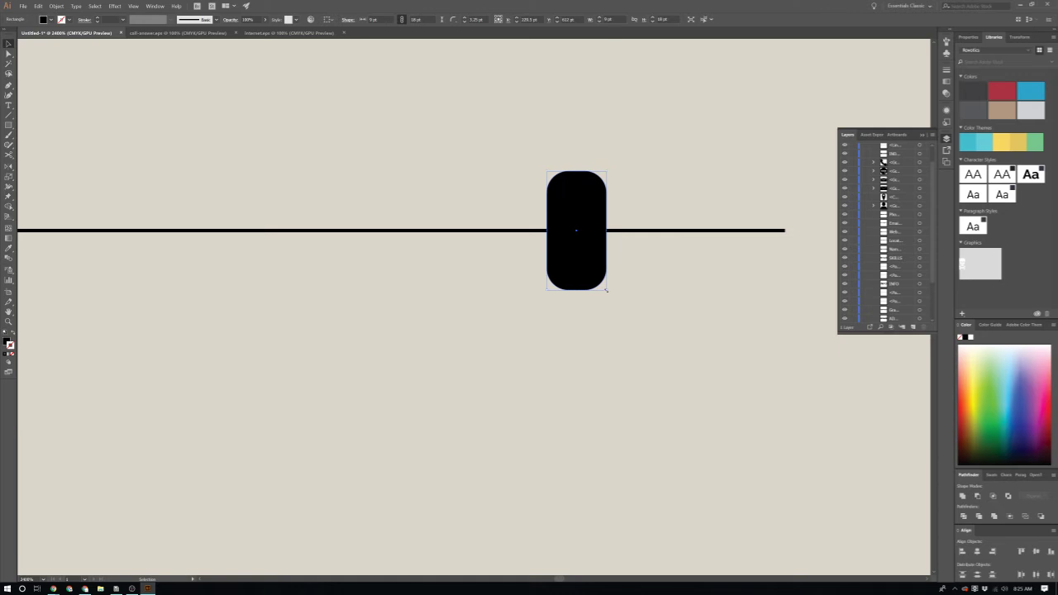
{"action": "mouse_move", "coordinate": [607, 290]}
{"action": "left_mouse_down"}
{"action": "mouse_move", "coordinate": [590, 273]}
{"action": "mouse_move", "coordinate": [598, 284]}
{"action": "left_mouse_up"}
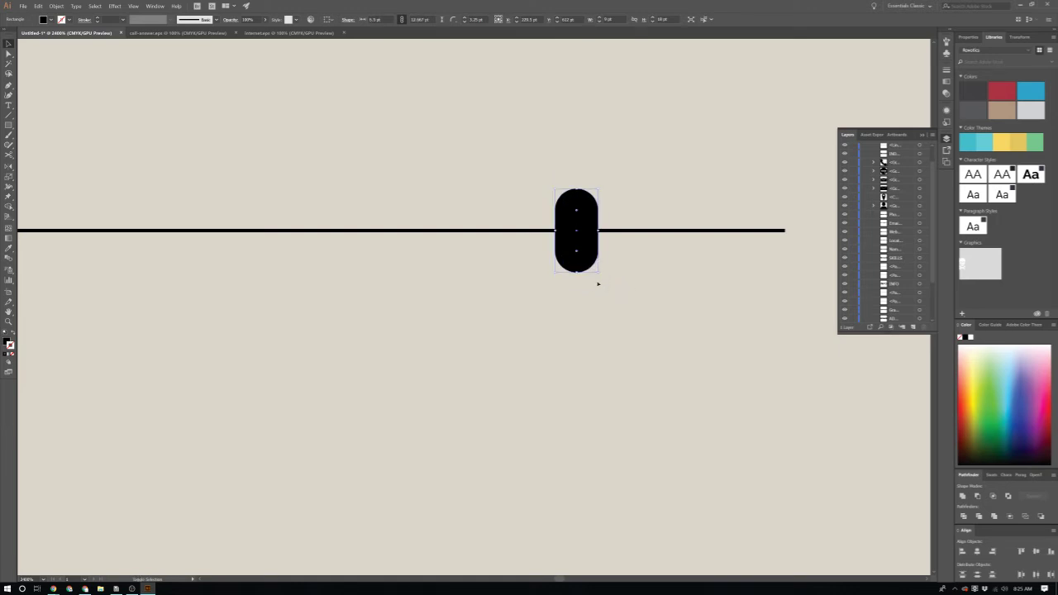
{"action": "key", "text": "ctrl+0"}
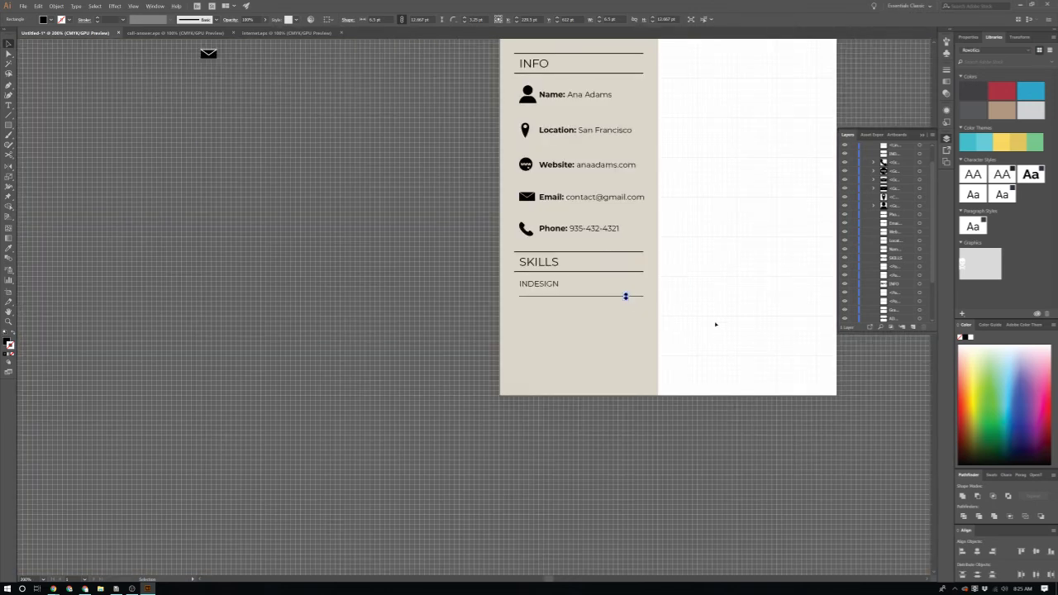
{"action": "left_click", "coordinate": [705, 321]}
{"action": "left_click", "coordinate": [626, 296]}
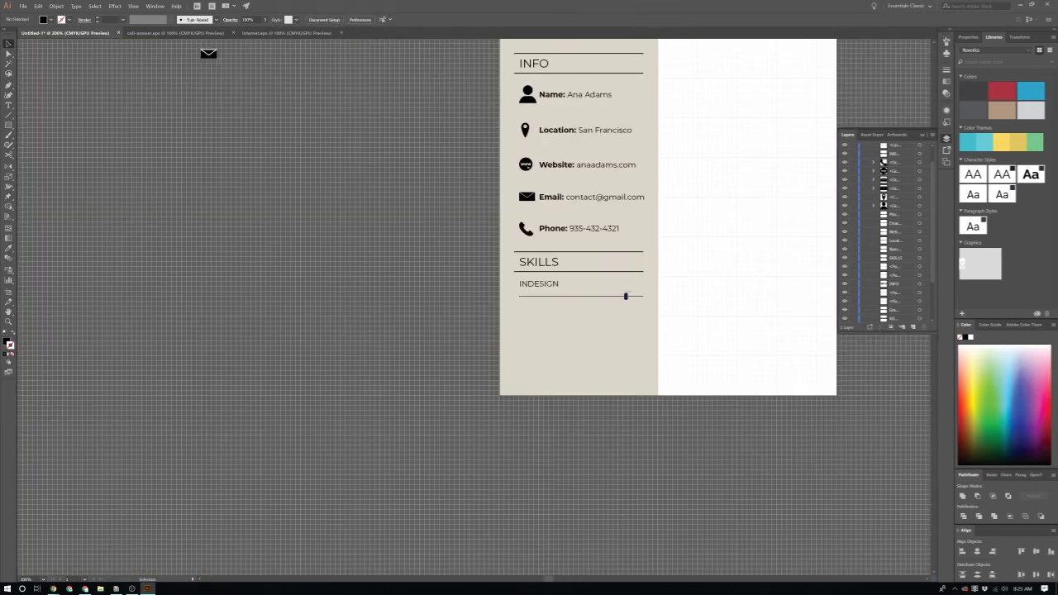
{"action": "scroll", "coordinate": [645, 324], "scroll_direction": "up", "scroll_amount": 3}
{"action": "scroll", "coordinate": [581, 349], "scroll_direction": "up", "scroll_amount": 2}
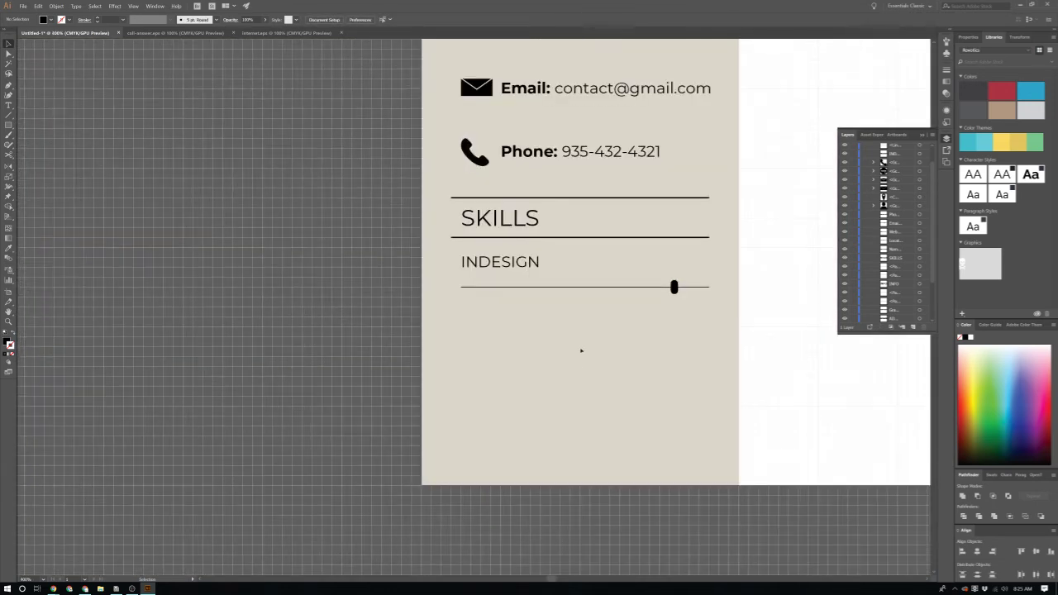
{"action": "scroll", "coordinate": [405, 245], "scroll_direction": "down", "scroll_amount": 1}
Step: Duplicate the INDESIGN row downward into three more skill rows, deleting the extra copy
{"action": "left_click", "coordinate": [489, 245]}
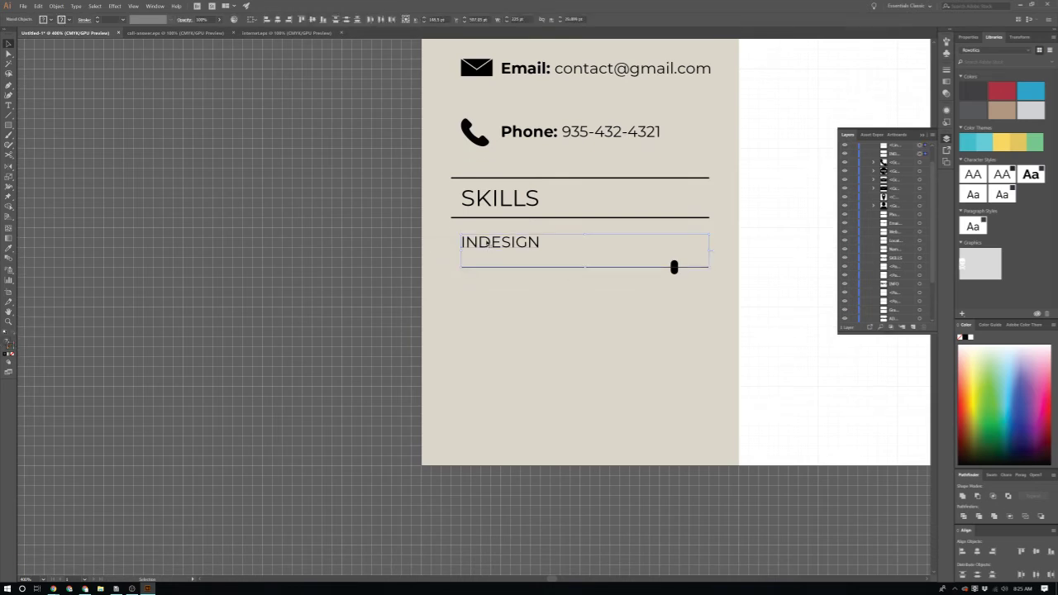
{"action": "left_click_drag", "start_coordinate": [489, 246], "coordinate": [519, 446]}
{"action": "key", "text": "ctrl+shift+a"}
{"action": "left_click", "coordinate": [488, 293]}
{"action": "key", "text": "Delete"}
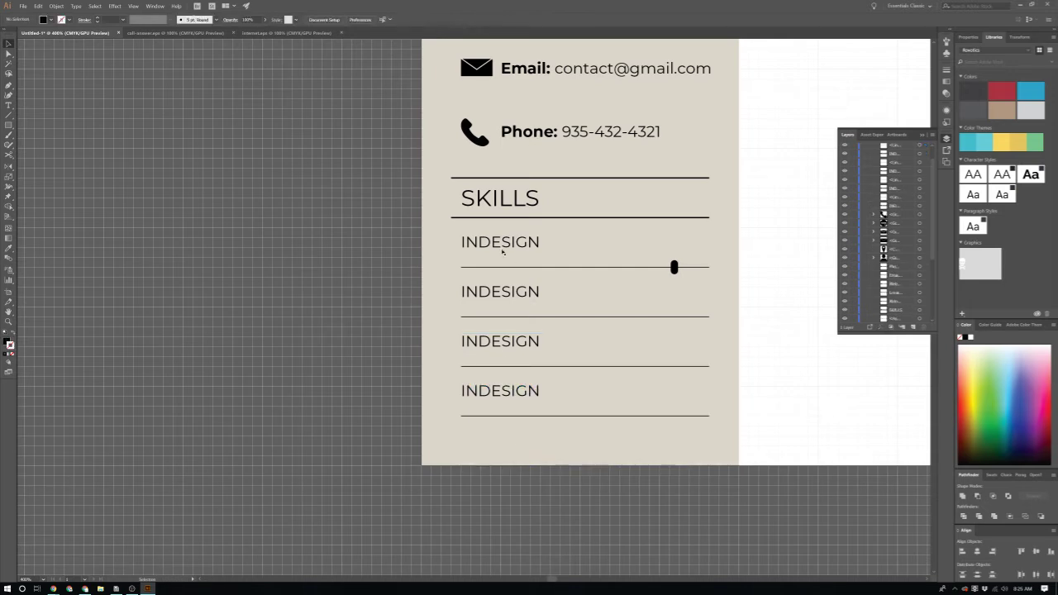
Step: Rename the copied labels to ILLUSTRATOR, PHOTOSHOP and ADOBE XD
{"action": "double_click", "coordinate": [515, 292]}
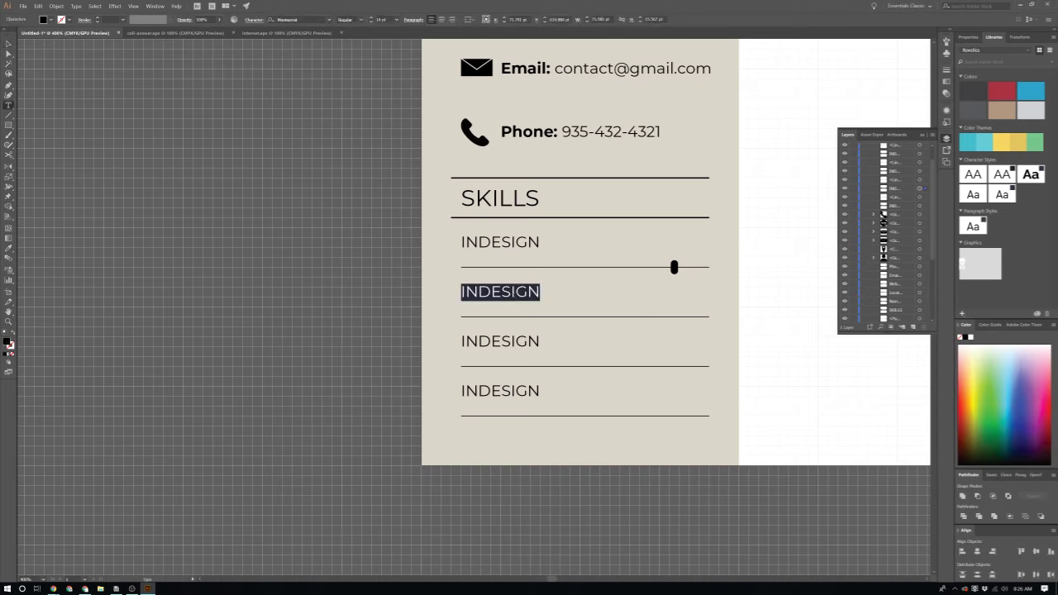
{"action": "key", "text": "BackSpace"}
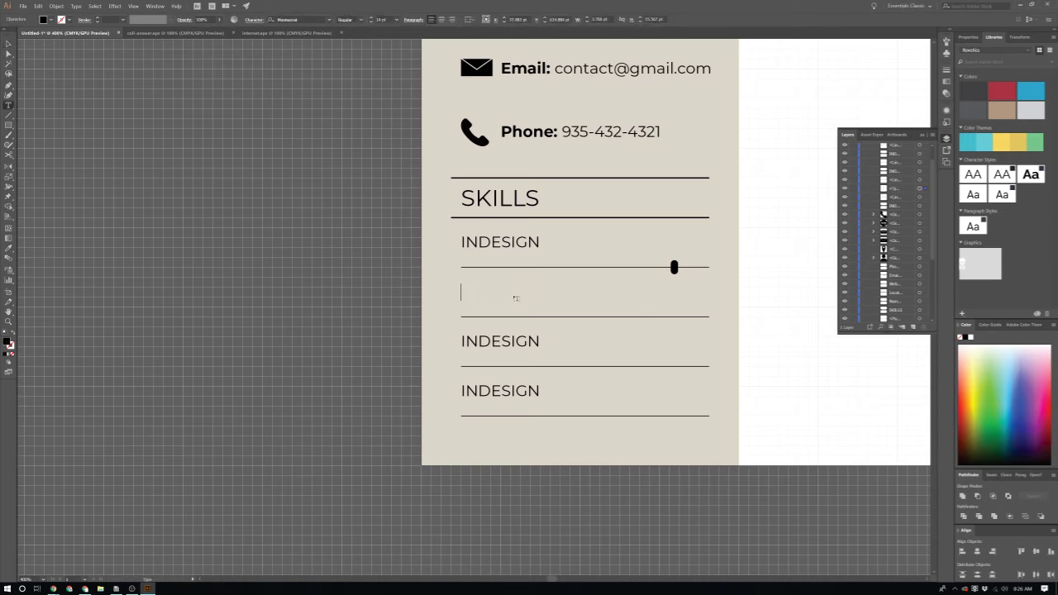
{"action": "type", "text": "ILLUSTRATOR"}
{"action": "double_click", "coordinate": [501, 341]}
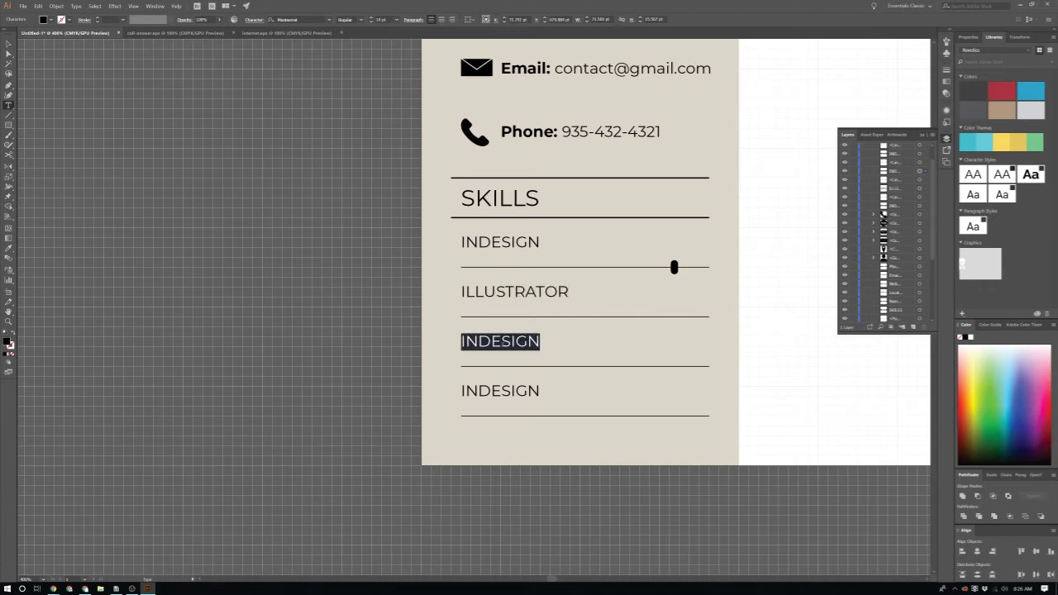
{"action": "type", "text": "PHOTOSHOP"}
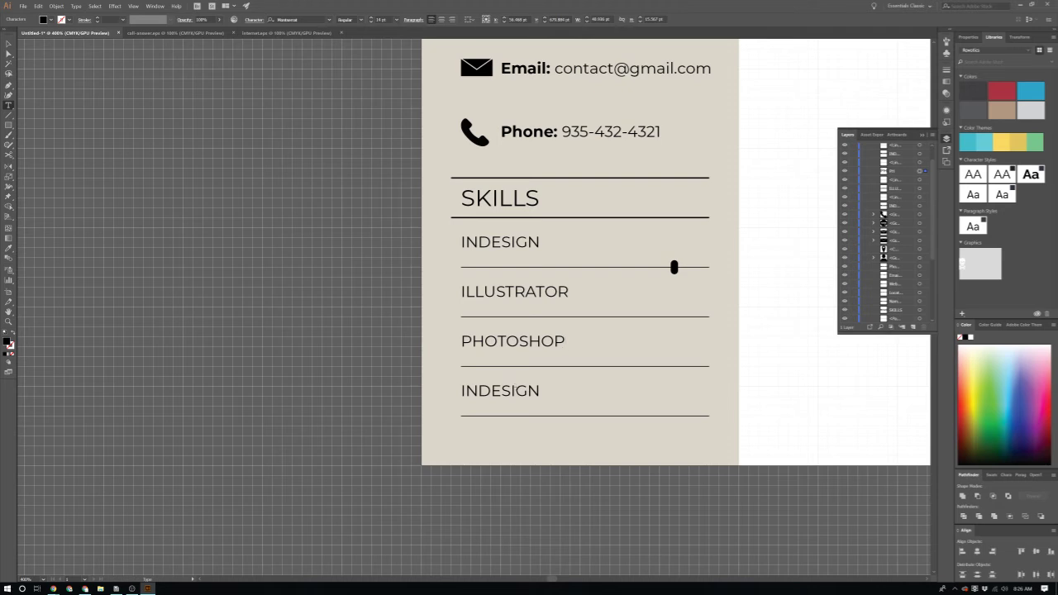
{"action": "double_click", "coordinate": [518, 389]}
{"action": "type", "text": "ADO"}
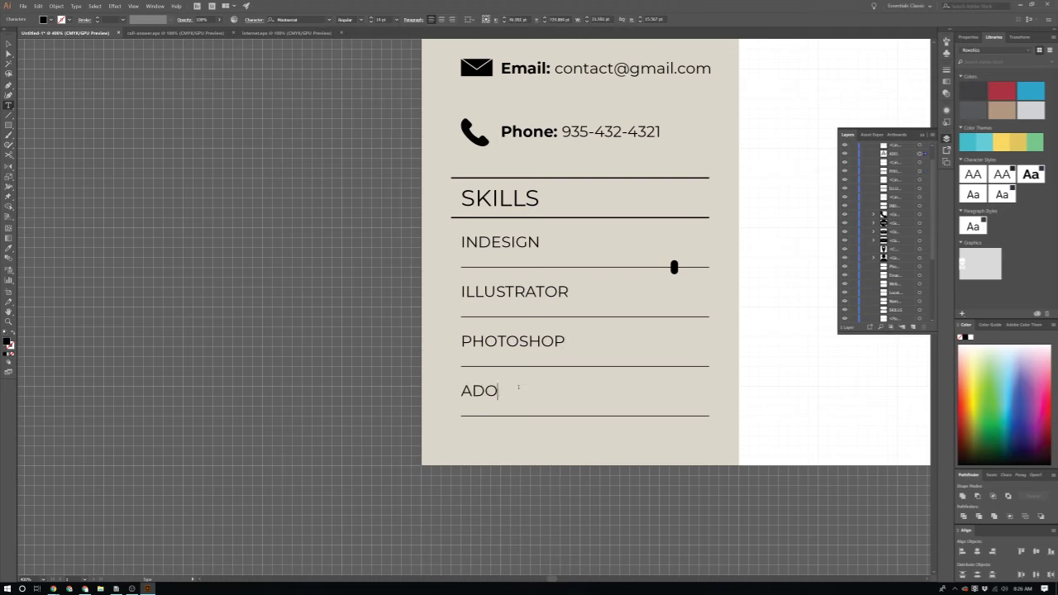
{"action": "type", "text": "BE XD"}
{"action": "key", "text": "Escape"}
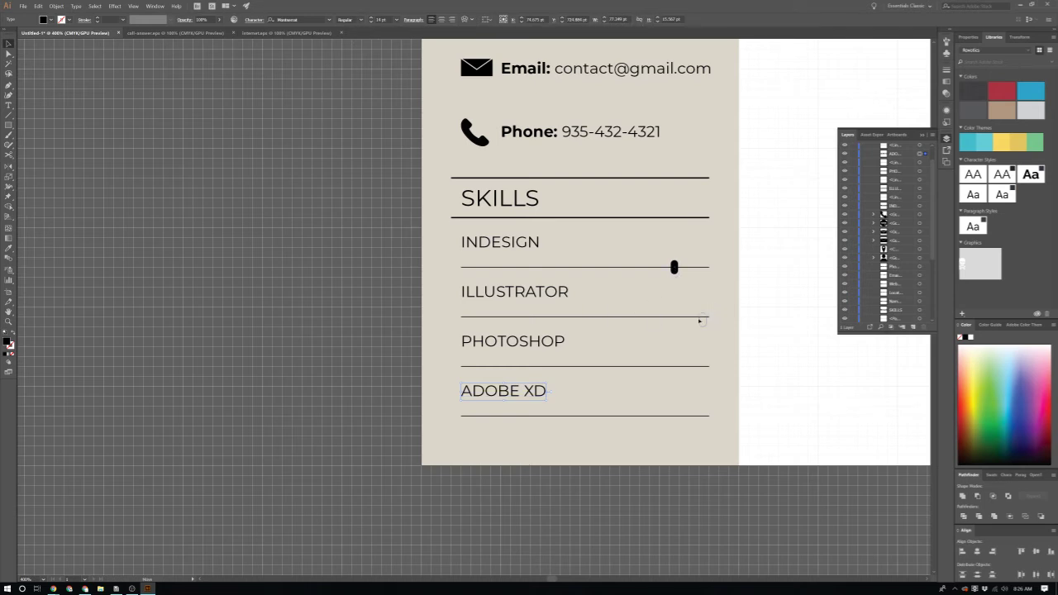
Step: Try moving the knob onto the ILLUSTRATOR line, then undo it
{"action": "left_click_drag", "start_coordinate": [699, 321], "coordinate": [701, 318]}
{"action": "key", "text": "ctrl+="}
{"action": "key", "text": "ctrl+z"}
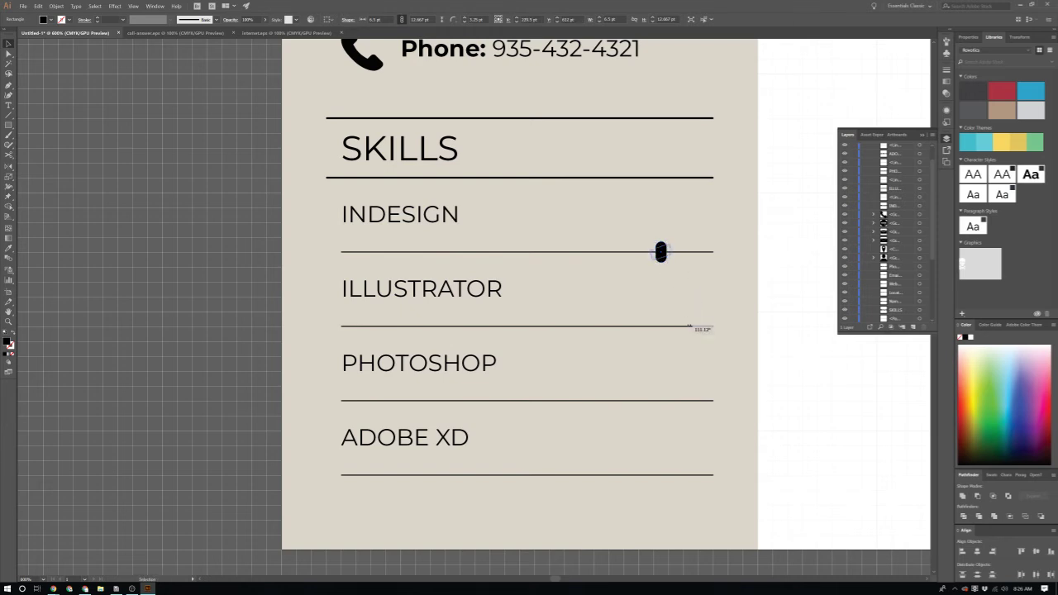
Step: Alt-drag a copy of the knob onto the ILLUSTRATOR line and slide it further right
{"action": "scroll", "coordinate": [659, 288], "scroll_direction": "up", "scroll_amount": 1}
{"action": "scroll", "coordinate": [680, 354], "scroll_direction": "up", "scroll_amount": 1}
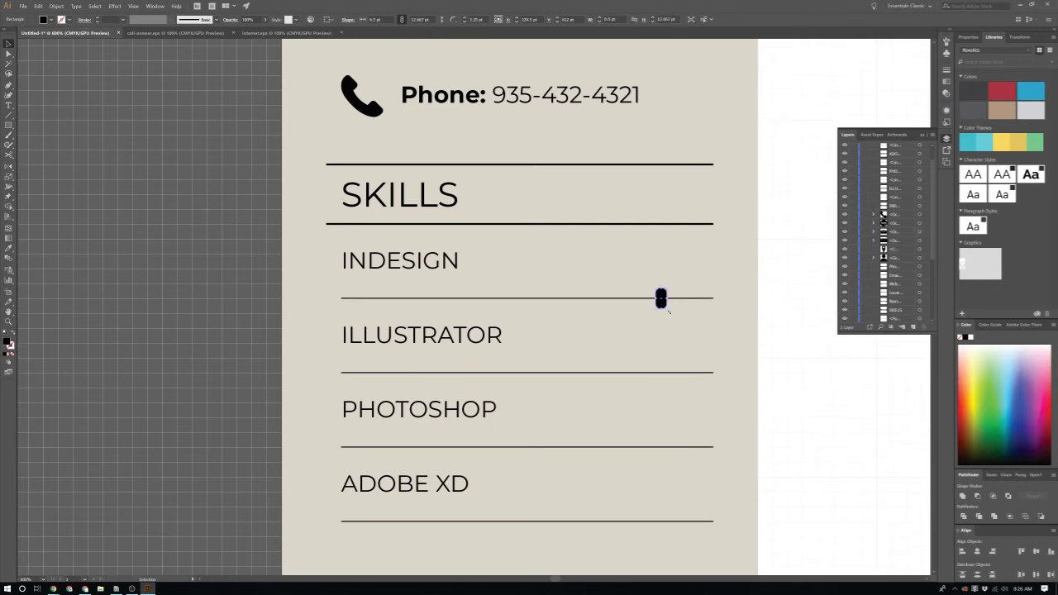
{"action": "scroll", "coordinate": [680, 354], "scroll_direction": "up", "scroll_amount": 3, "text": "alt"}
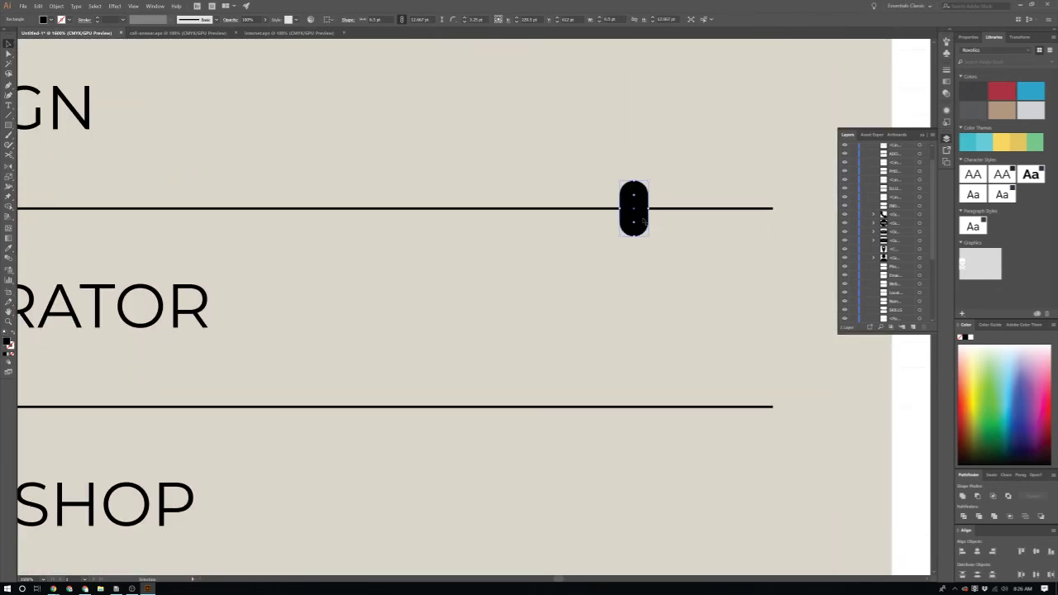
{"action": "left_click_drag", "start_coordinate": [635, 213], "coordinate": [716, 418]}
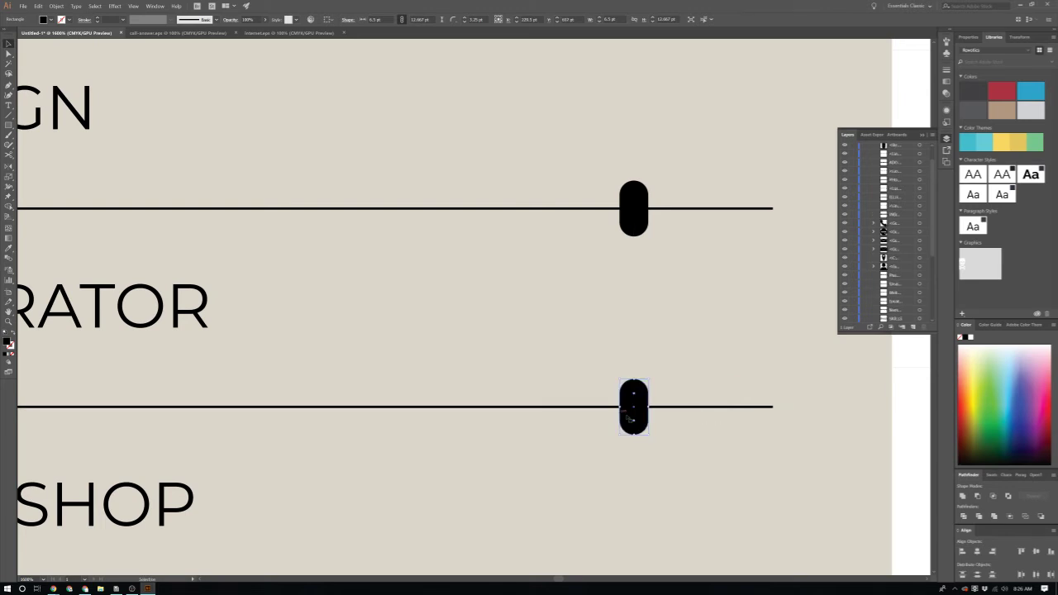
{"action": "left_click_drag", "start_coordinate": [636, 418], "coordinate": [718, 418]}
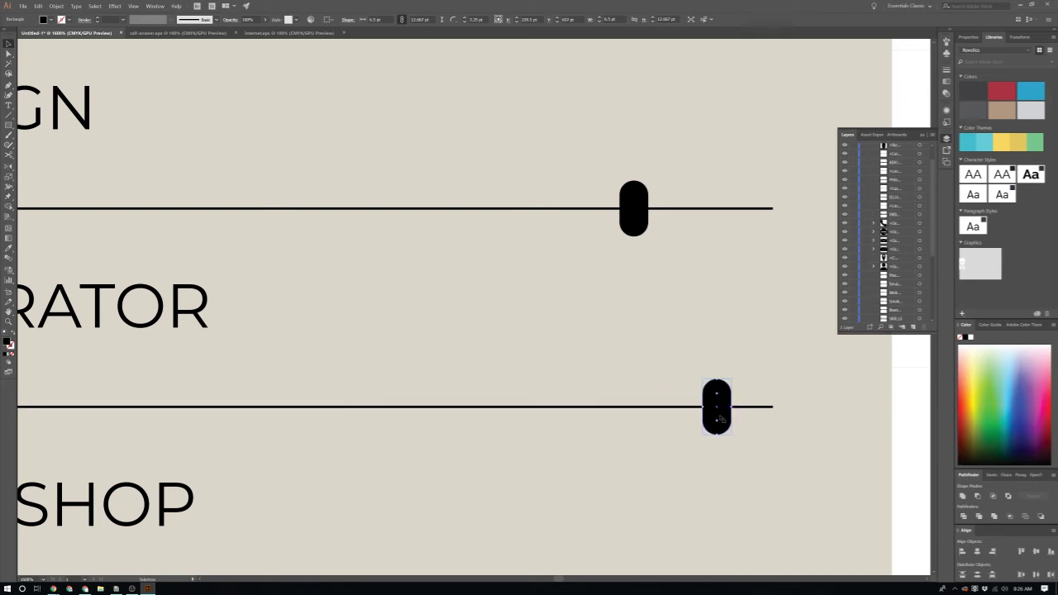
Step: Copy a knob onto the PHOTOSHOP line and slide it left toward the middle
{"action": "scroll", "coordinate": [672, 266], "scroll_direction": "down", "scroll_amount": 2}
{"action": "left_click_drag", "start_coordinate": [723, 357], "coordinate": [733, 564]}
{"action": "scroll", "coordinate": [733, 563], "scroll_direction": "down", "scroll_amount": 2}
{"action": "left_click_drag", "start_coordinate": [717, 519], "coordinate": [408, 516]}
Step: Copy the PHOTOSHOP knob down onto the ADOBE XD line and view the whole résumé
{"action": "scroll", "coordinate": [422, 523], "scroll_direction": "down", "scroll_amount": 1}
{"action": "scroll", "coordinate": [422, 523], "scroll_direction": "down", "scroll_amount": 5}
{"action": "scroll", "coordinate": [444, 529], "scroll_direction": "down", "scroll_amount": 3}
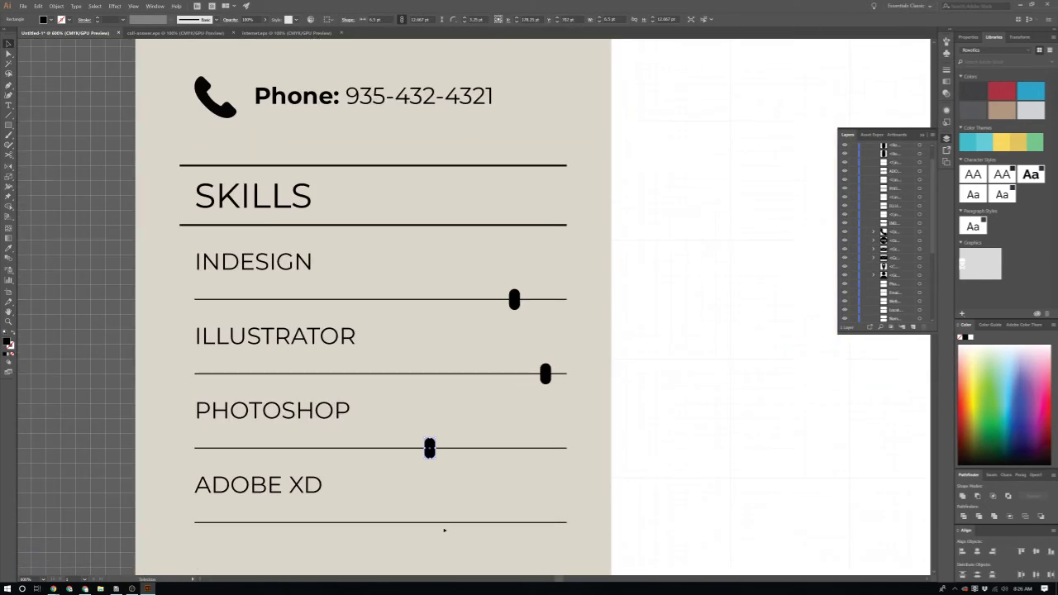
{"action": "scroll", "coordinate": [438, 494], "scroll_direction": "up", "scroll_amount": 4}
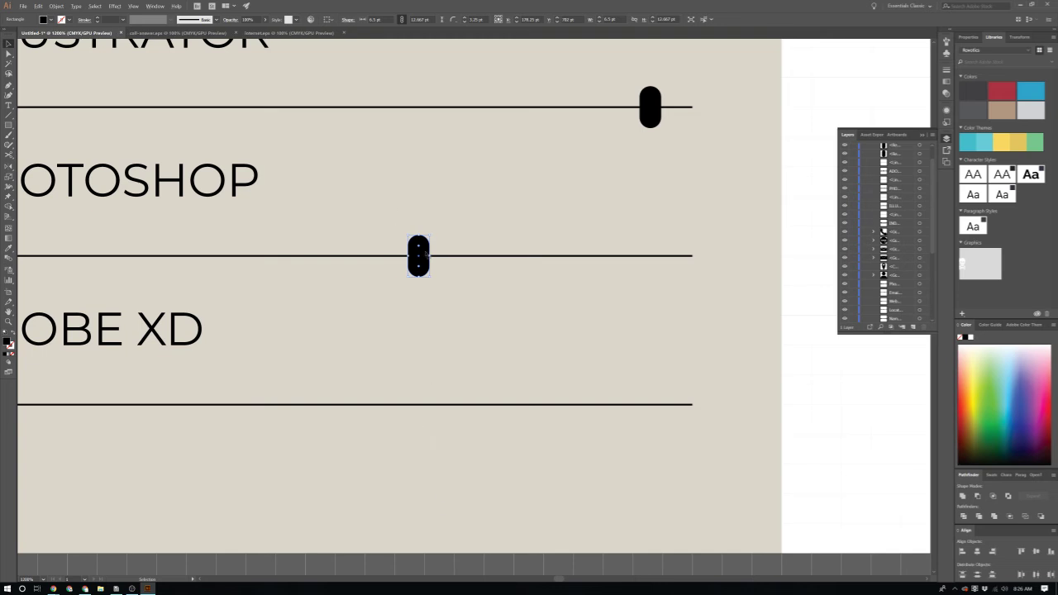
{"action": "left_click_drag", "start_coordinate": [419, 248], "coordinate": [509, 405]}
{"action": "scroll", "coordinate": [509, 405], "scroll_direction": "down", "scroll_amount": 5}
{"action": "left_click", "coordinate": [697, 413]}
{"action": "scroll", "coordinate": [698, 414], "scroll_direction": "up", "scroll_amount": 2}
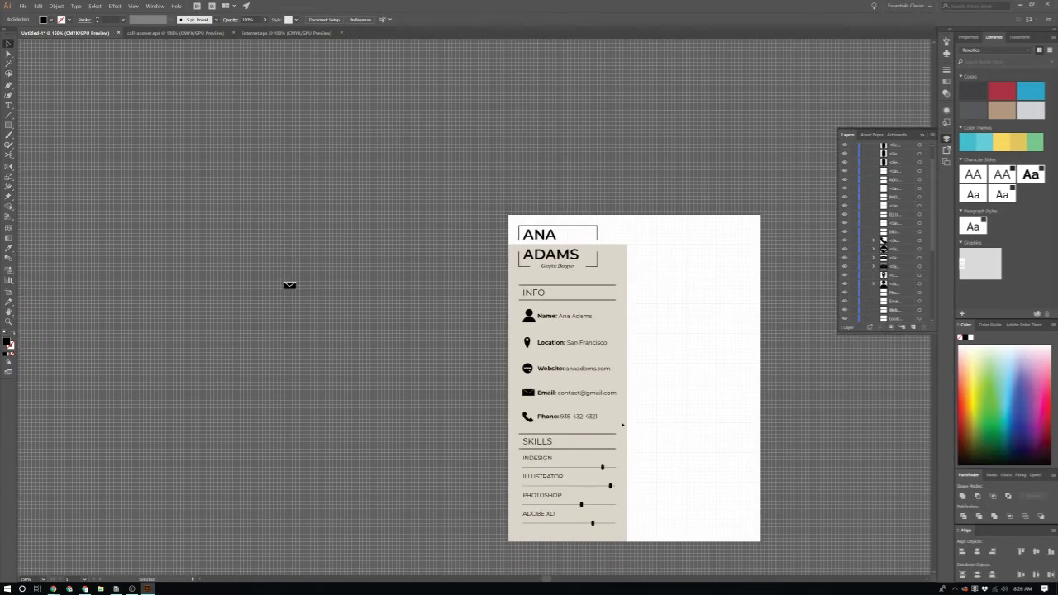
{"action": "scroll", "coordinate": [901, 272], "scroll_direction": "down", "scroll_amount": 5}
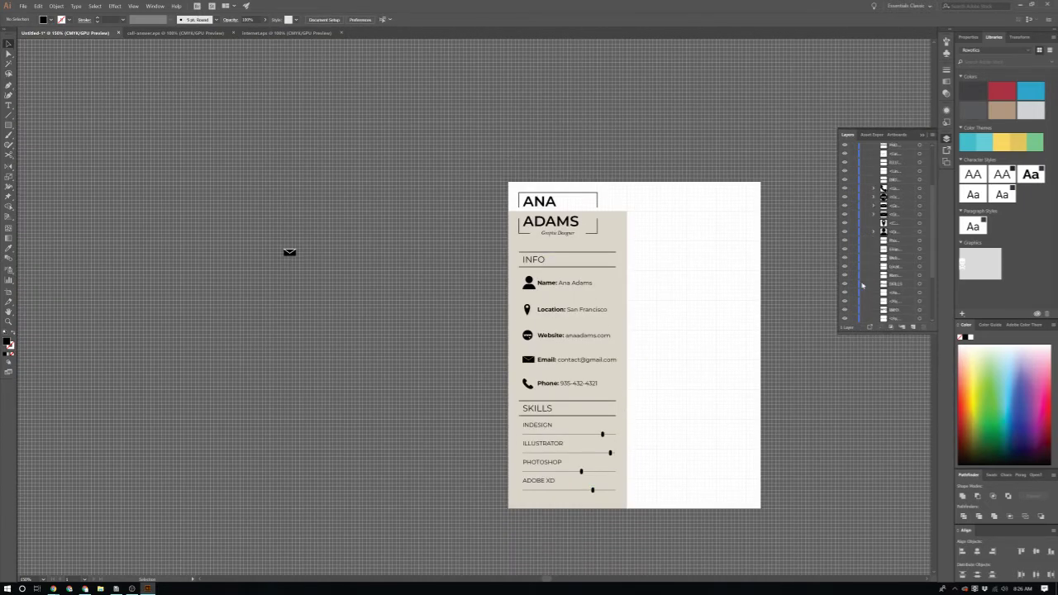
Step: Change the sidebar rectangle's fill to the paler beige EDE9E2 (RGB 237, 233, 226)
{"action": "left_click", "coordinate": [855, 321]}
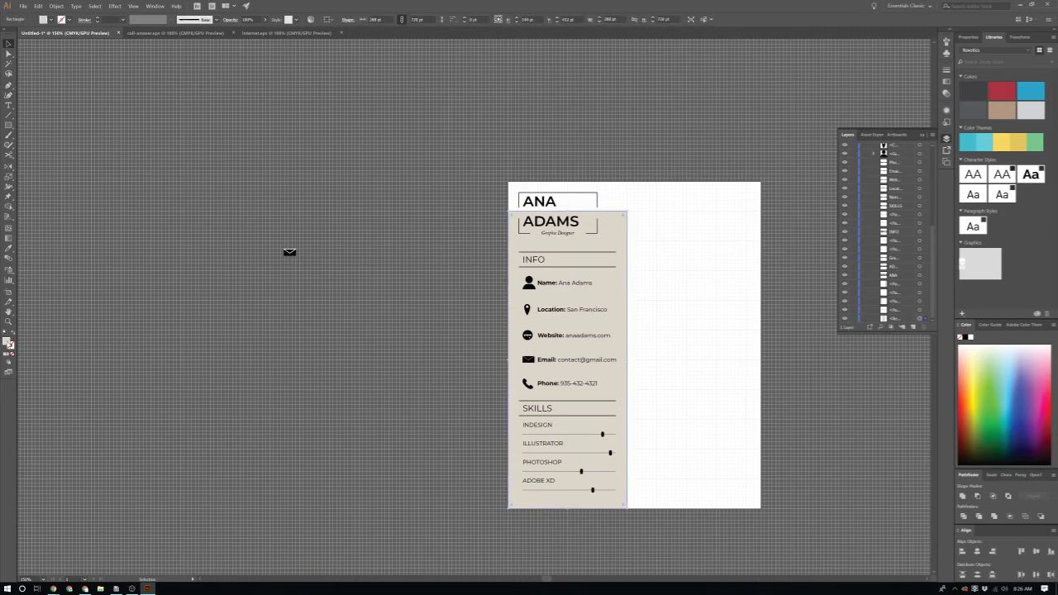
{"action": "double_click", "coordinate": [6, 341]}
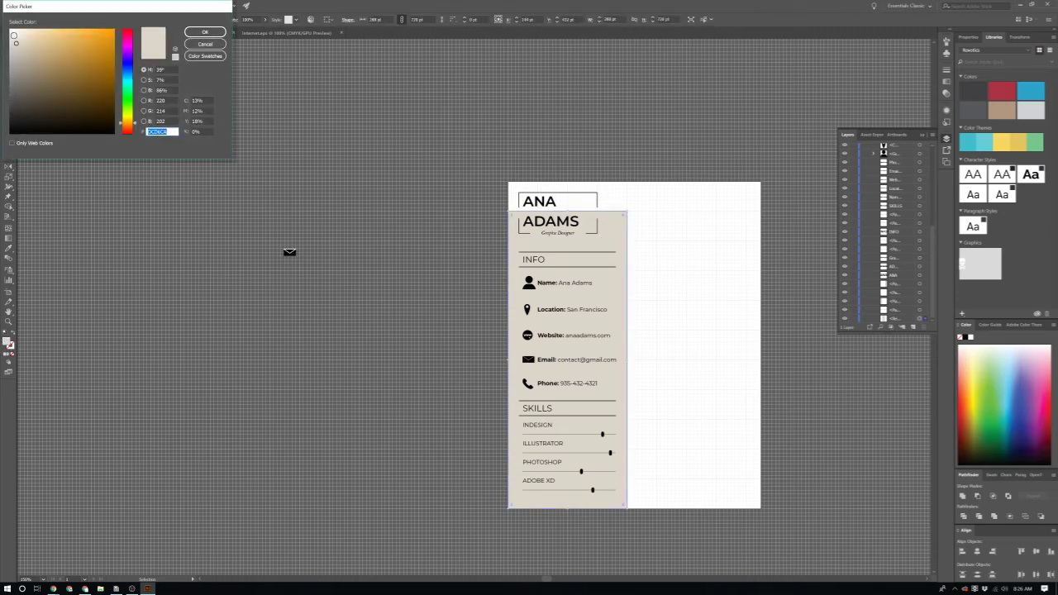
{"action": "left_click", "coordinate": [18, 36]}
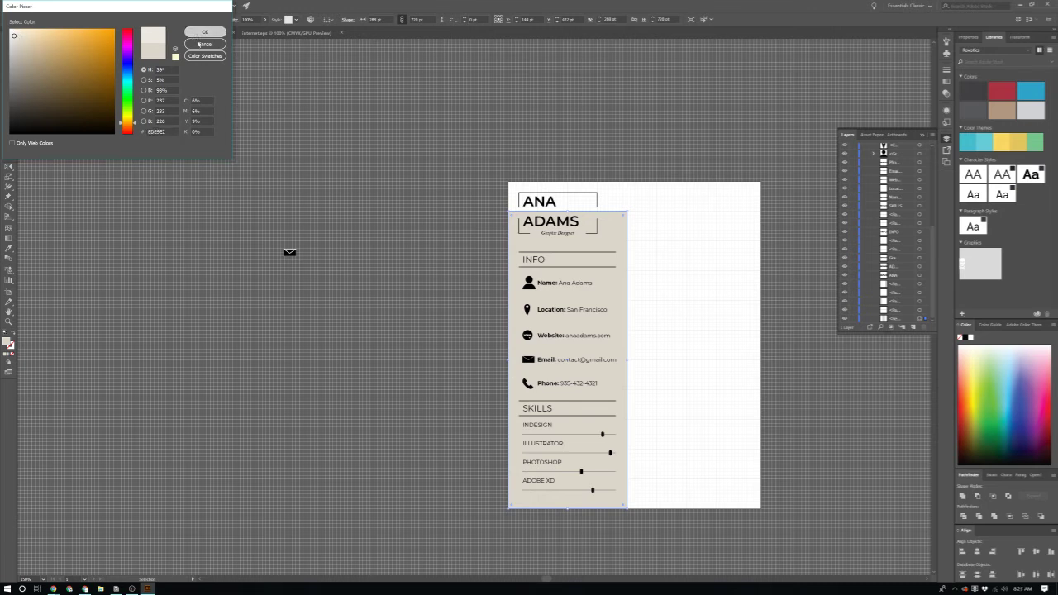
{"action": "left_click", "coordinate": [205, 32]}
{"action": "scroll", "coordinate": [476, 311], "scroll_direction": "right", "scroll_amount": 2}
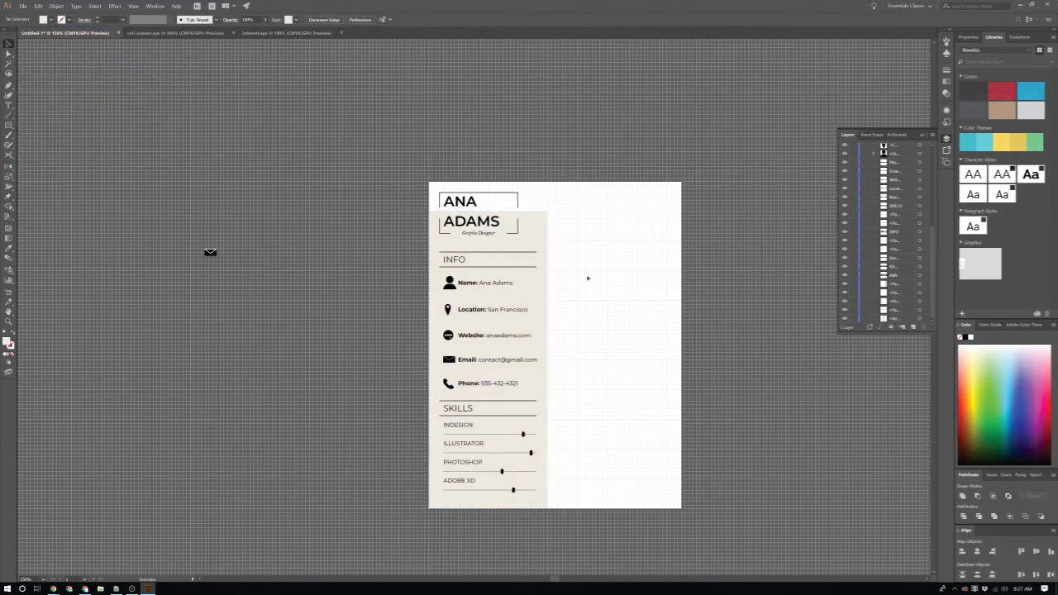
{"action": "scroll", "coordinate": [569, 240], "scroll_direction": "up", "scroll_amount": 2}
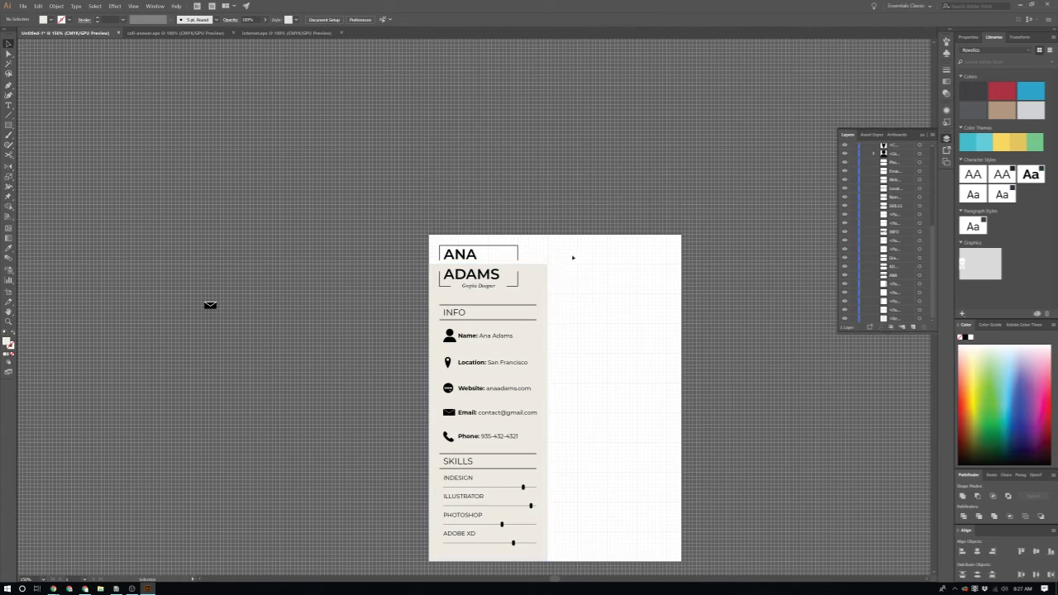
{"action": "scroll", "coordinate": [571, 255], "scroll_direction": "up", "scroll_amount": 2}
{"action": "scroll", "coordinate": [574, 262], "scroll_direction": "up", "scroll_amount": 1}
{"action": "scroll", "coordinate": [574, 281], "scroll_direction": "down", "scroll_amount": 1}
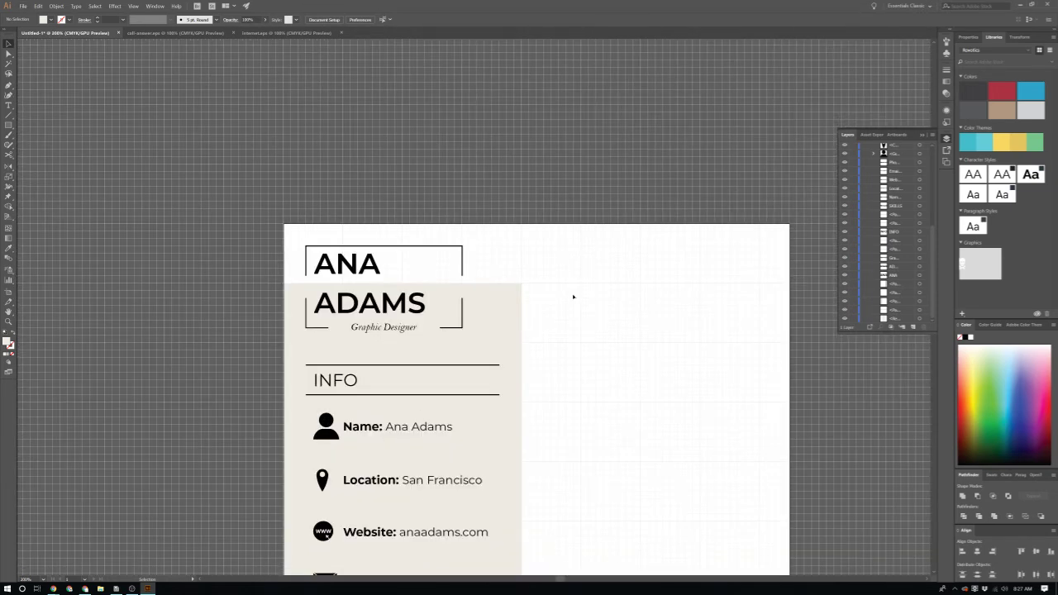
{"action": "scroll", "coordinate": [574, 293], "scroll_direction": "up", "scroll_amount": 2}
Step: Draw a long rectangle across the top of the right column for the header bar
{"action": "key", "text": "m"}
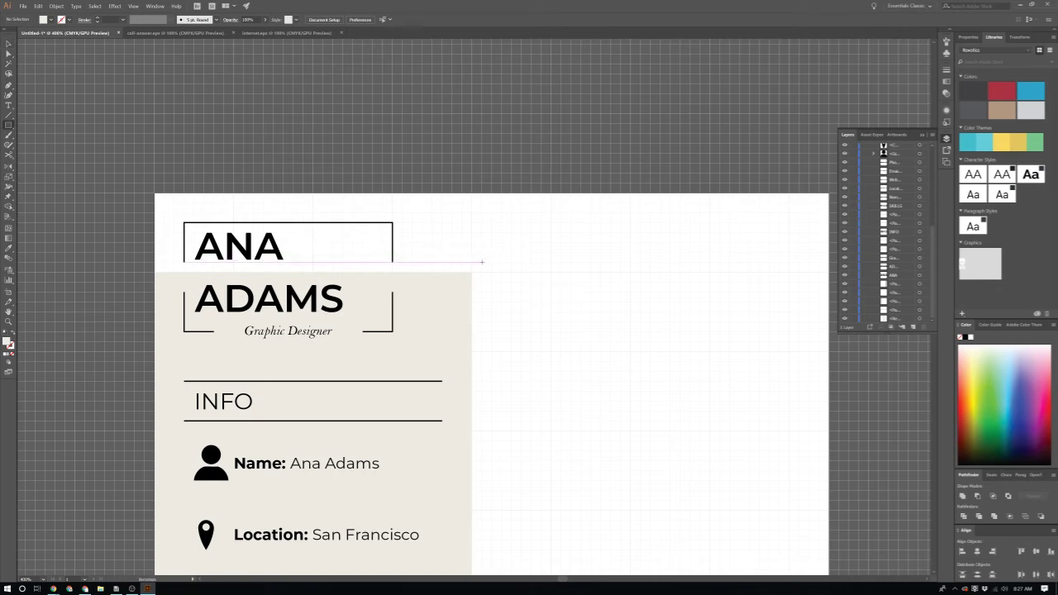
{"action": "left_click_drag", "start_coordinate": [482, 262], "coordinate": [796, 242]}
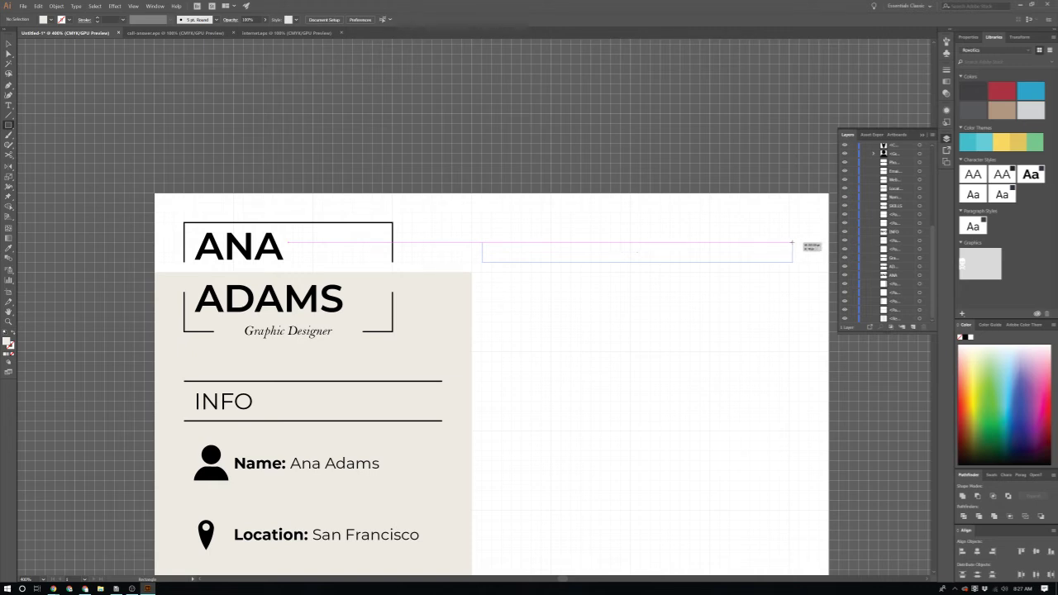
{"action": "left_click_drag", "start_coordinate": [791, 243], "coordinate": [789, 243]}
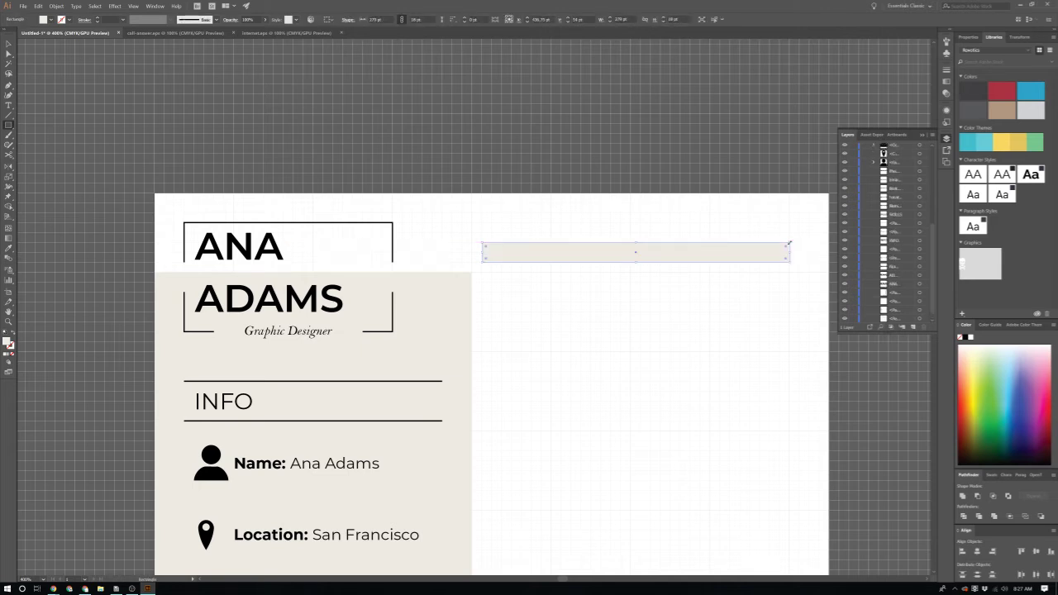
{"action": "key", "text": "v"}
{"action": "left_click", "coordinate": [545, 327]}
Step: Copy the INFO heading onto the bar, make the bar taller and send it behind the text
{"action": "scroll", "coordinate": [345, 352], "scroll_direction": "down", "scroll_amount": 1}
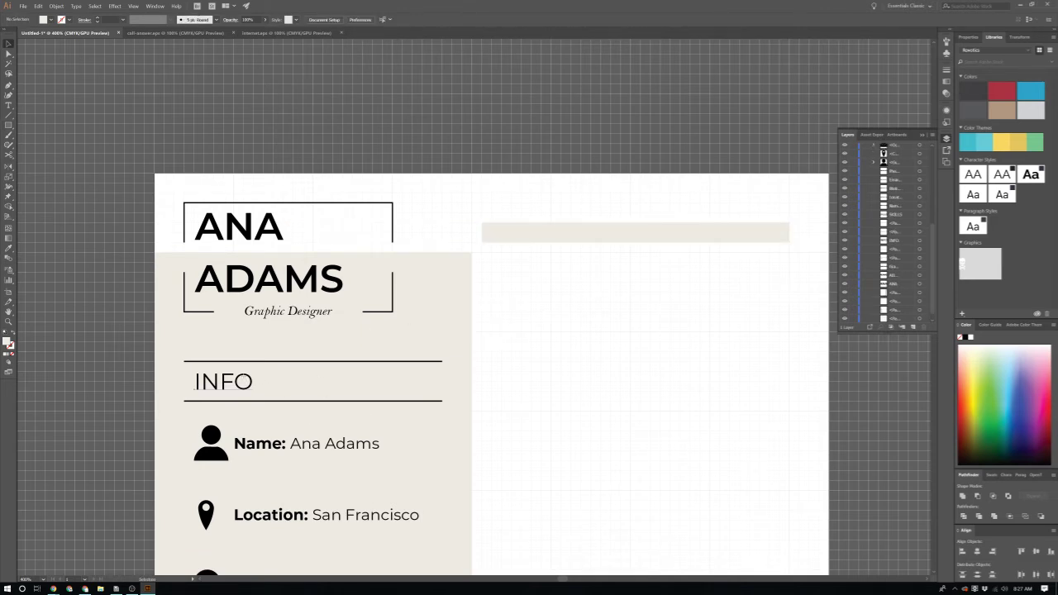
{"action": "left_click", "coordinate": [223, 382]}
{"action": "left_click_drag", "start_coordinate": [223, 382], "coordinate": [510, 232]}
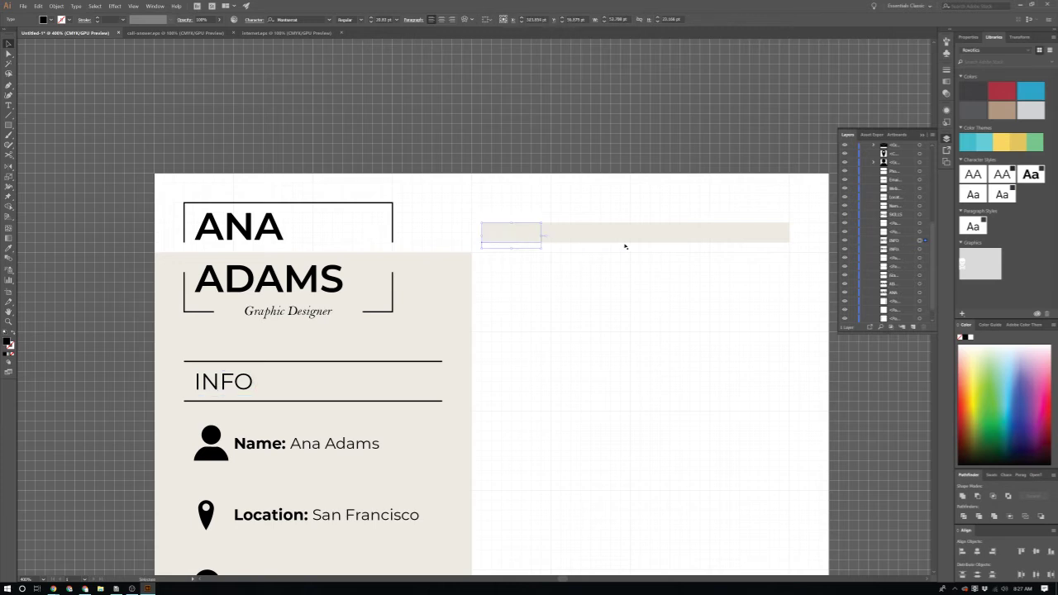
{"action": "left_click", "coordinate": [625, 246]}
{"action": "left_click", "coordinate": [621, 239]}
{"action": "left_click_drag", "start_coordinate": [637, 244], "coordinate": [638, 251]}
{"action": "key", "text": "ctrl+["}
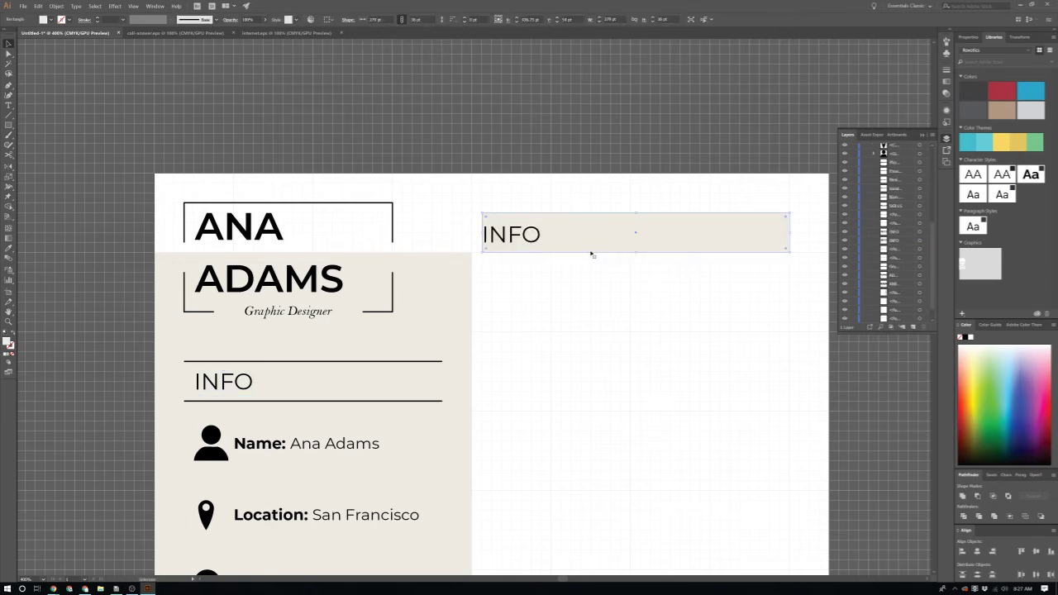
{"action": "left_click", "coordinate": [642, 330]}
{"action": "scroll", "coordinate": [638, 297], "scroll_direction": "up", "scroll_amount": 2}
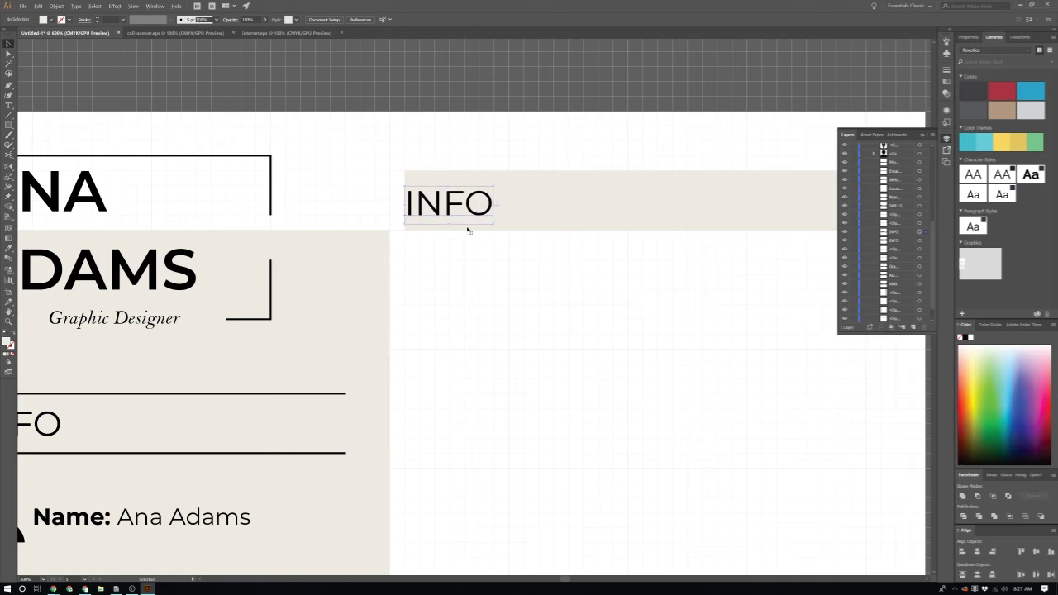
{"action": "left_click_drag", "start_coordinate": [469, 204], "coordinate": [498, 204]}
Step: Retype the copied heading as PROFILE
{"action": "key", "text": "t"}
{"action": "left_click", "coordinate": [499, 204]}
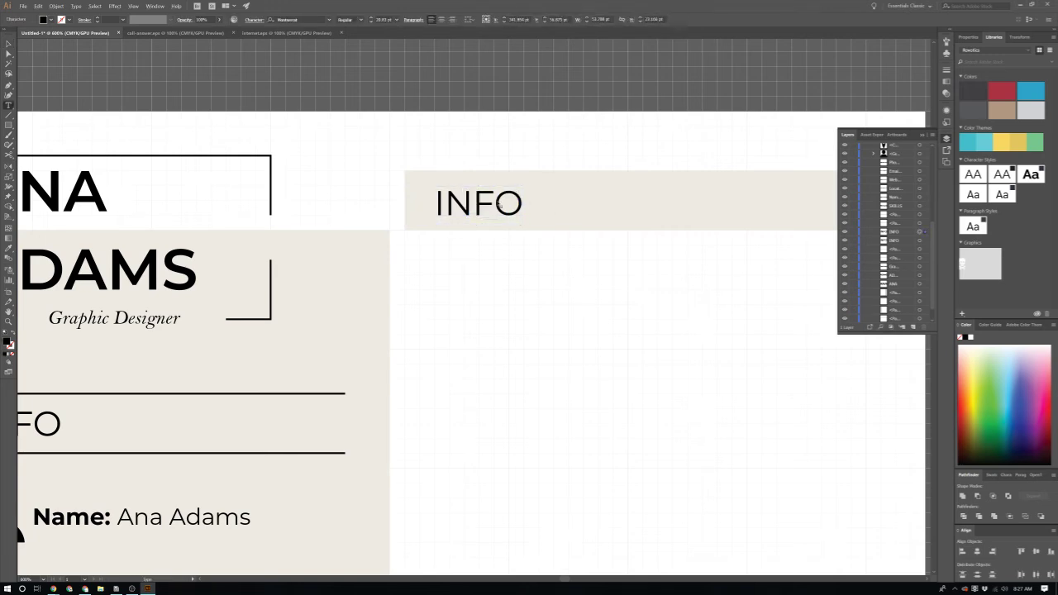
{"action": "type", "text": "T"}
{"action": "key", "text": "ctrl+a"}
{"action": "type", "text": "prof"}
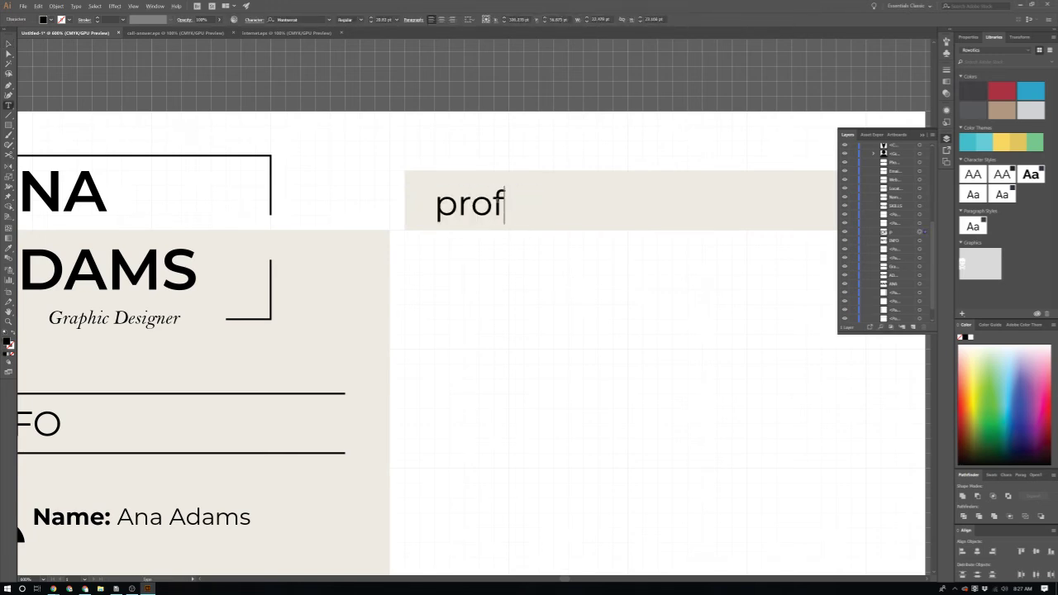
{"action": "key", "text": "BackSpace"}
{"action": "key", "text": "BackSpace"}
{"action": "key", "text": "BackSpace"}
{"action": "key", "text": "BackSpace"}
{"action": "type", "text": "P"}
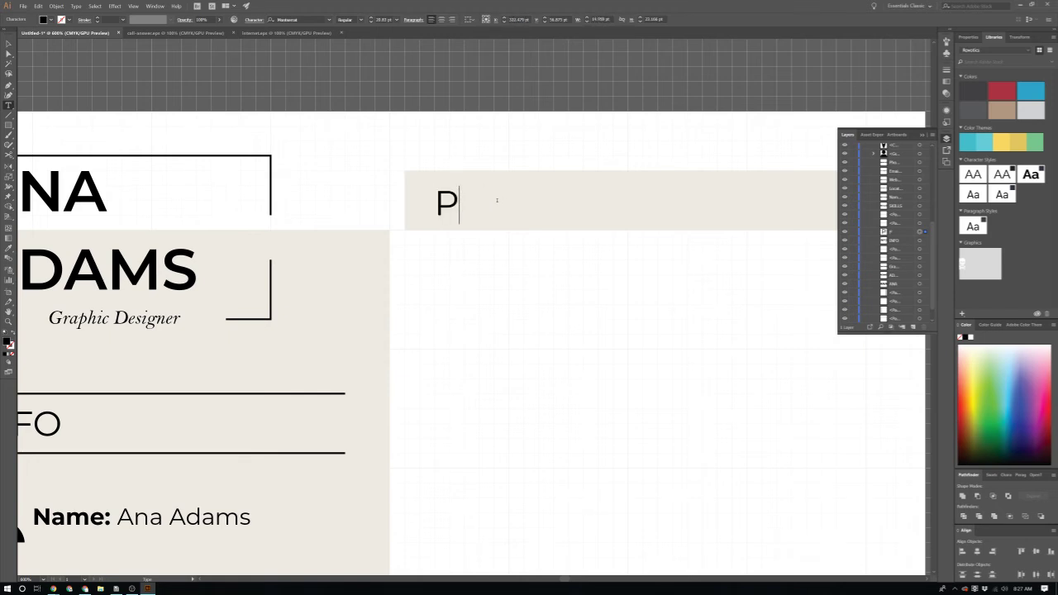
{"action": "type", "text": "ROFILE"}
{"action": "key", "text": "Caps_Lock"}
{"action": "key", "text": "Escape"}
{"action": "left_click", "coordinate": [619, 371]}
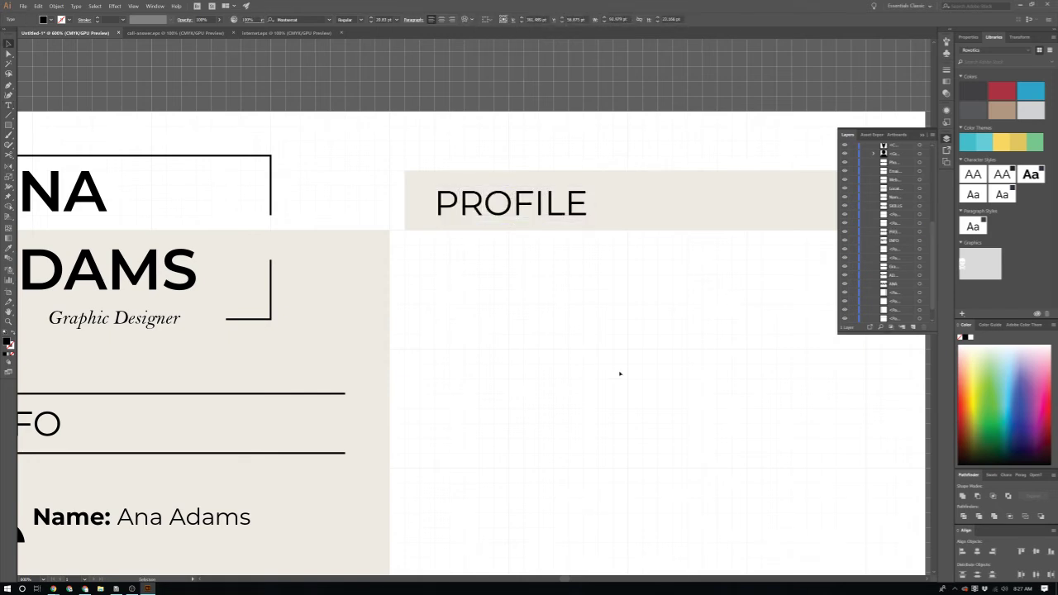
Step: Reduce the bar's height and align PROFILE to the bar's vertical center
{"action": "key", "text": "ctrl+minus"}
{"action": "left_click", "coordinate": [582, 252]}
{"action": "key", "text": "ctrl+plus"}
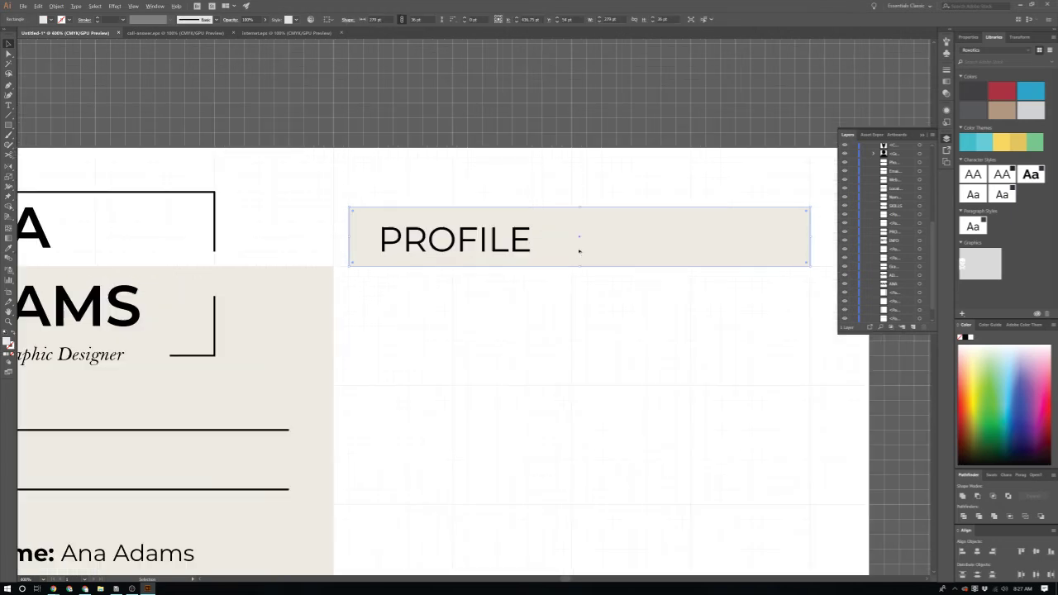
{"action": "left_click_drag", "start_coordinate": [449, 249], "coordinate": [449, 235]}
{"action": "left_click", "coordinate": [555, 263]}
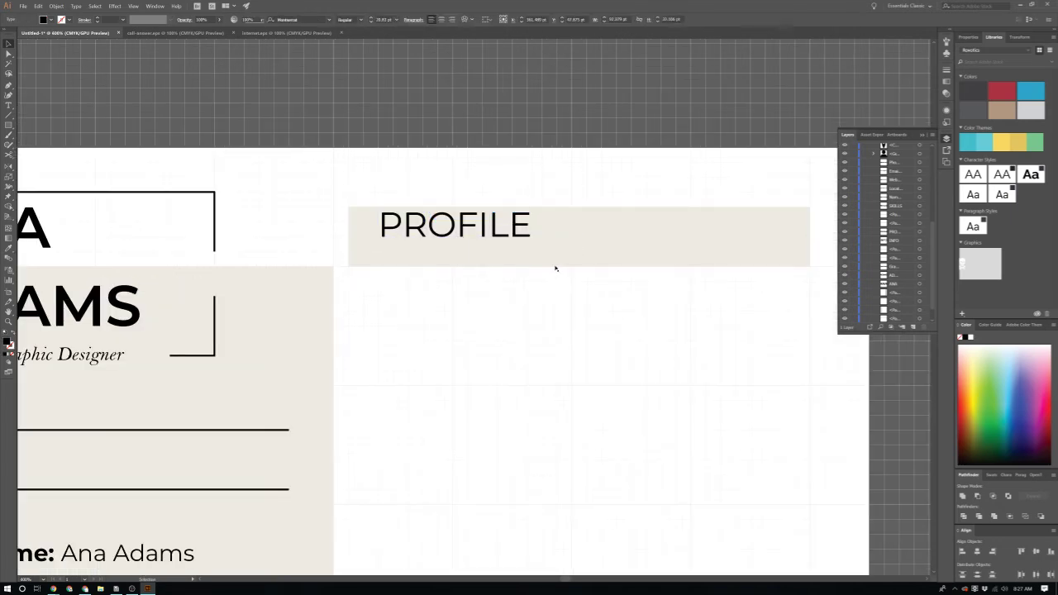
{"action": "left_click_drag", "start_coordinate": [580, 265], "coordinate": [580, 251]}
{"action": "left_click", "coordinate": [565, 276]}
{"action": "left_click", "coordinate": [523, 238]}
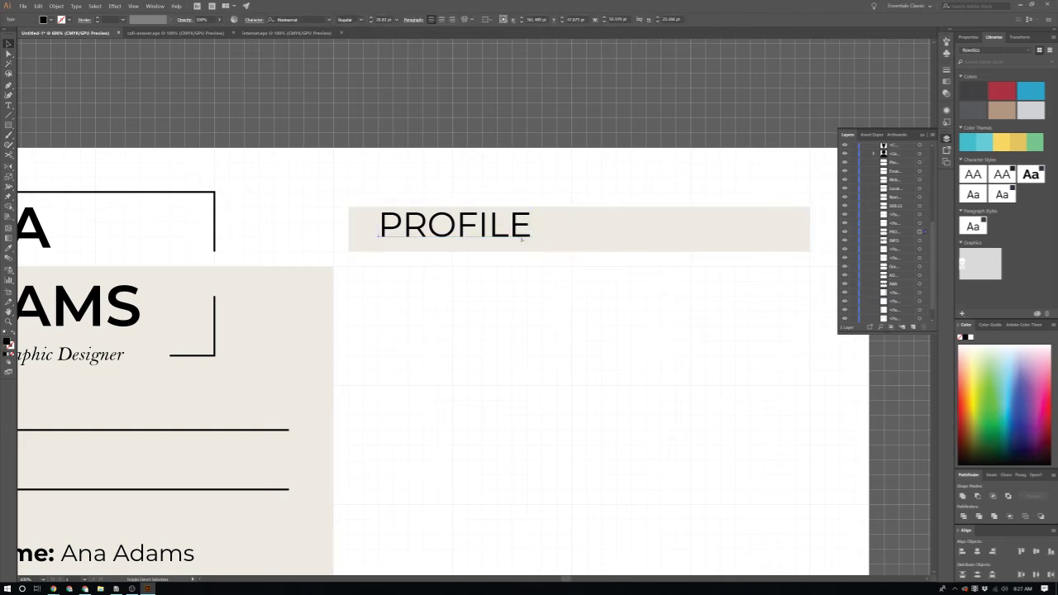
{"action": "left_click", "coordinate": [582, 216], "text": "shift"}
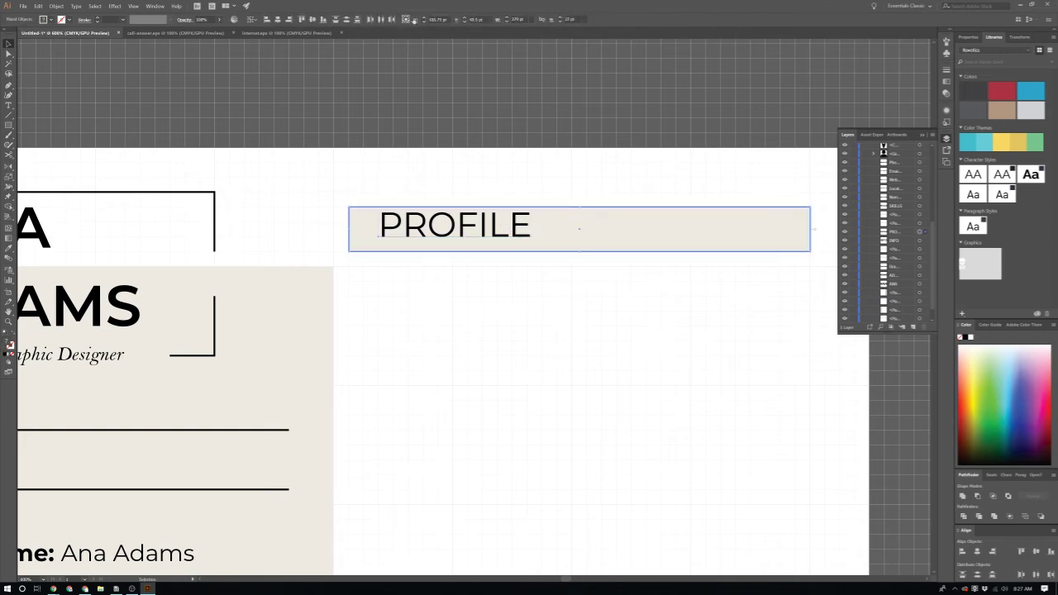
{"action": "left_click", "coordinate": [323, 19]}
{"action": "left_click", "coordinate": [518, 170]}
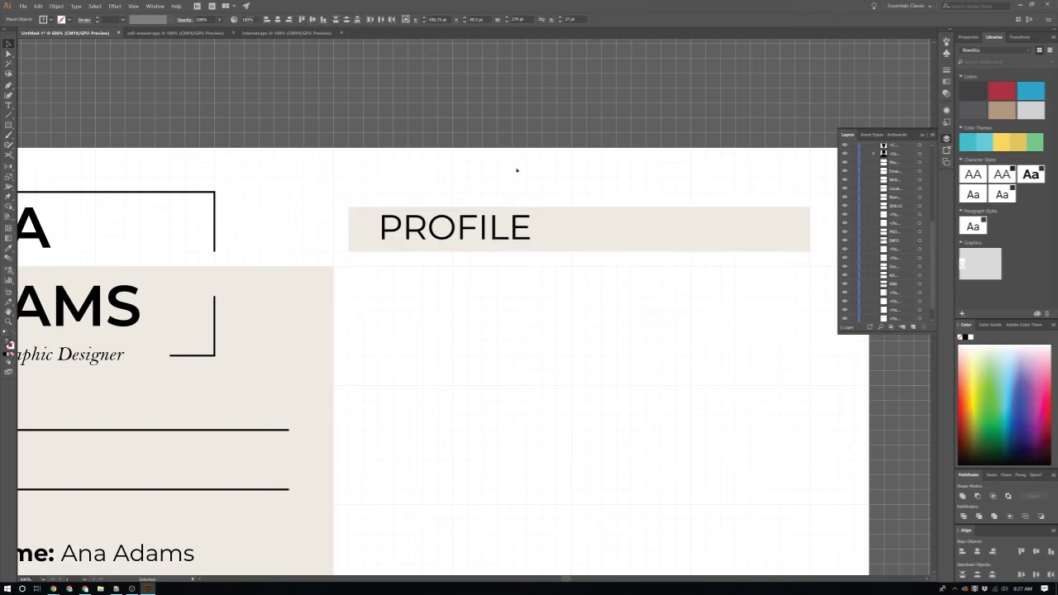
Step: Nudge the PROFILE text into place and move the whole header bar down slightly
{"action": "left_click", "coordinate": [466, 241]}
{"action": "key", "text": "Down"}
{"action": "key", "text": "Down"}
{"action": "key", "text": "Down"}
{"action": "key", "text": "Down"}
{"action": "key", "text": "Up"}
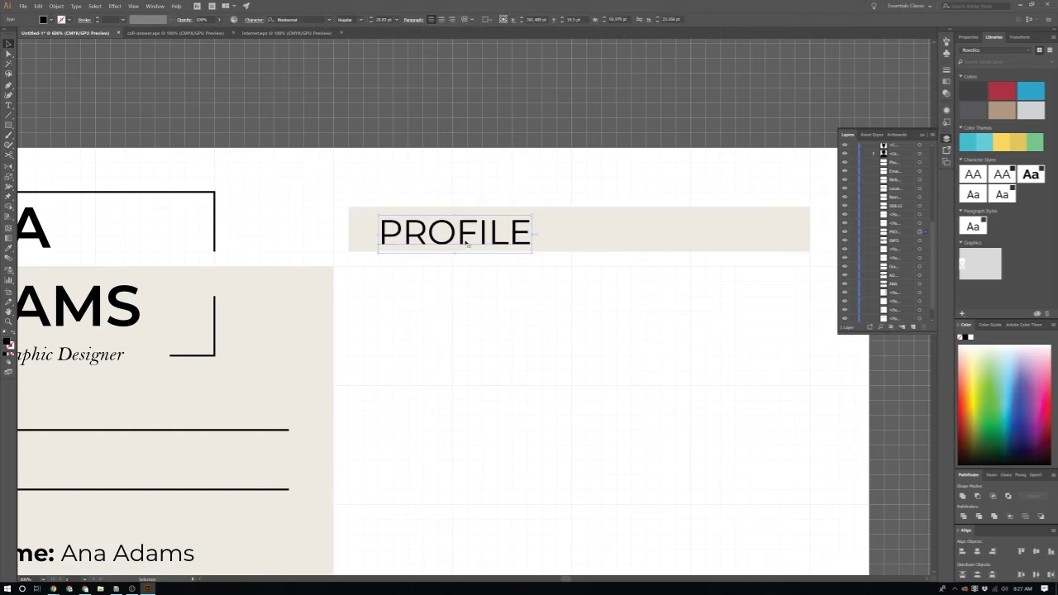
{"action": "key", "text": "Up"}
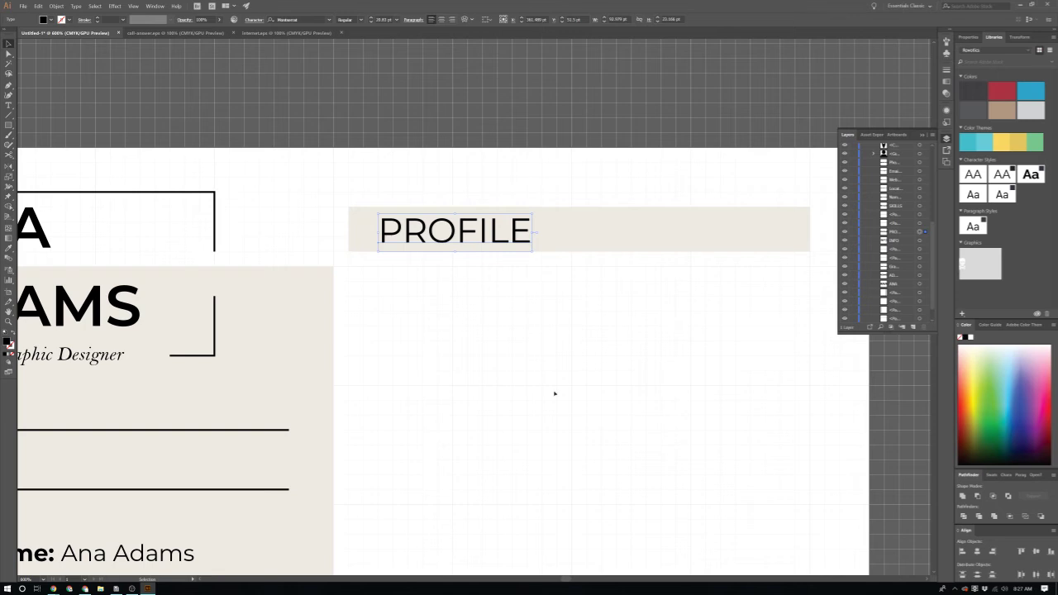
{"action": "left_click", "coordinate": [555, 393]}
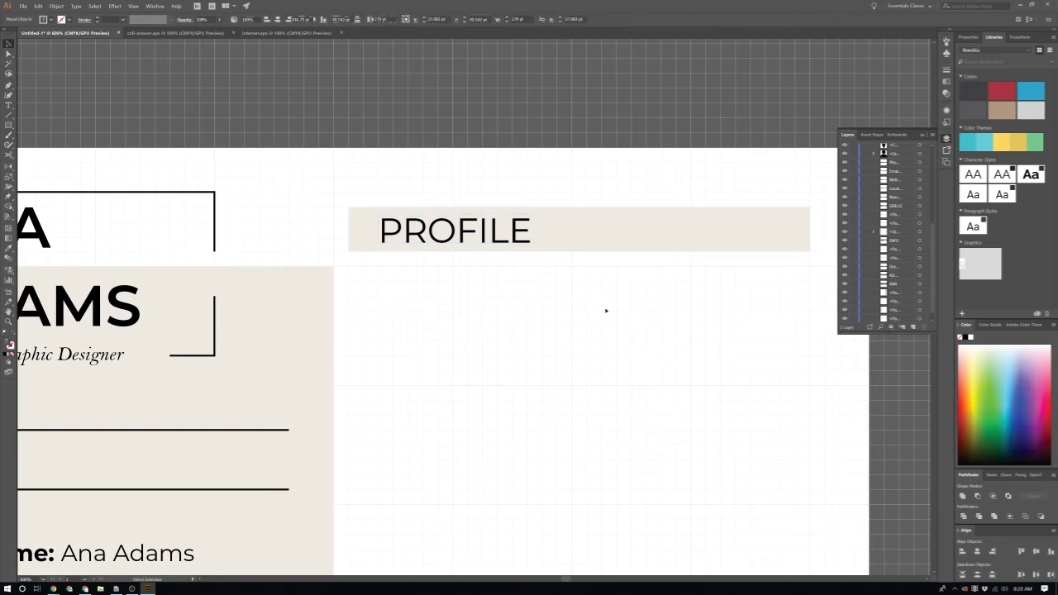
{"action": "left_click", "coordinate": [572, 244]}
{"action": "scroll", "coordinate": [599, 249], "scroll_direction": "down", "scroll_amount": 2}
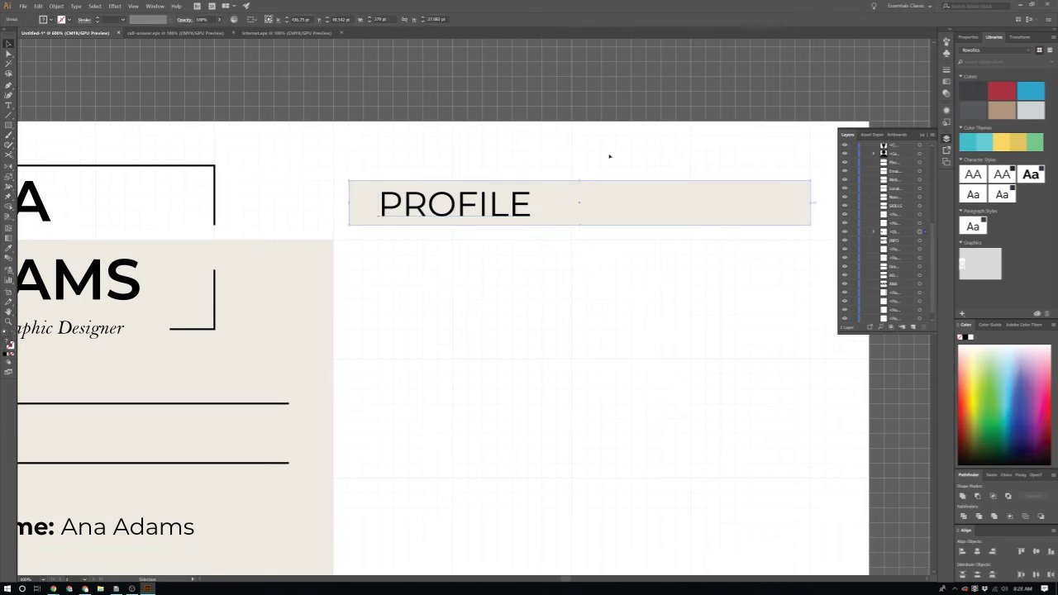
{"action": "mouse_move", "coordinate": [610, 187]}
{"action": "left_mouse_down"}
{"action": "mouse_move", "coordinate": [609, 224]}
{"action": "mouse_move", "coordinate": [610, 202]}
{"action": "left_mouse_up"}
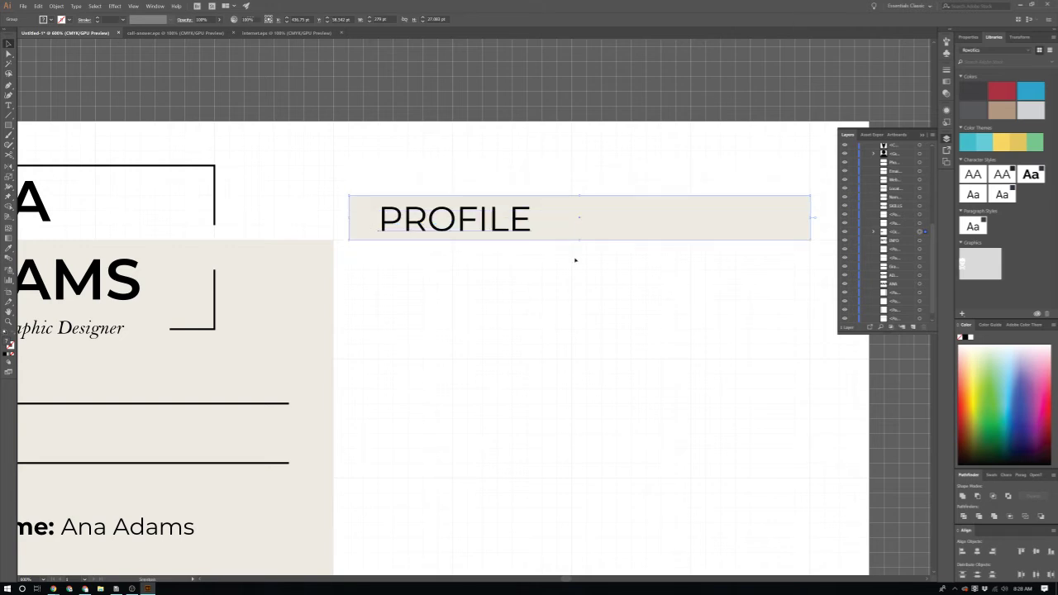
Step: Inside the PROFILE group, shift the PROFILE text slightly right within the bar
{"action": "double_click", "coordinate": [595, 212]}
{"action": "left_click", "coordinate": [358, 216]}
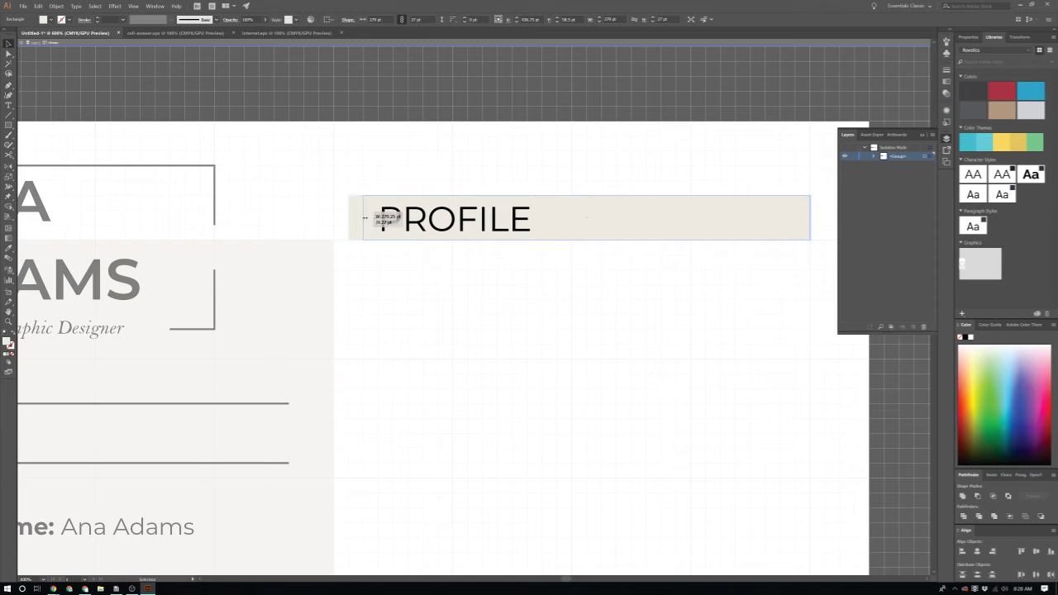
{"action": "left_click", "coordinate": [427, 223]}
{"action": "mouse_move", "coordinate": [428, 223]}
{"action": "left_mouse_down"}
{"action": "mouse_move", "coordinate": [457, 223]}
{"action": "mouse_move", "coordinate": [442, 223]}
{"action": "left_mouse_up"}
{"action": "left_click", "coordinate": [444, 276]}
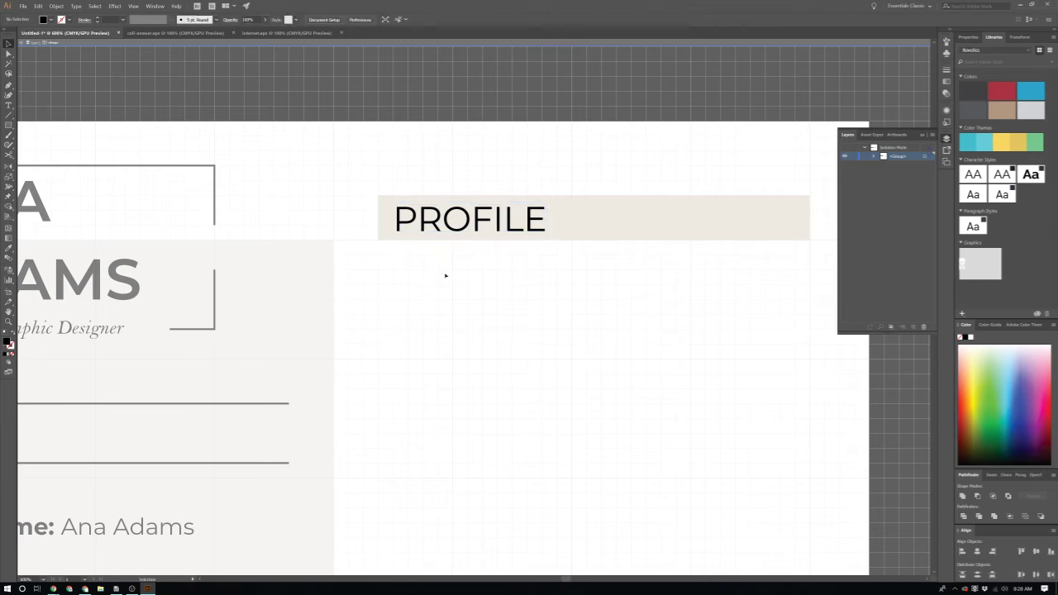
Step: Set tracking to 75 on the INFO heading text in the Character settings
{"action": "double_click", "coordinate": [499, 309]}
{"action": "scroll", "coordinate": [511, 318], "scroll_direction": "down", "scroll_amount": 1}
{"action": "scroll", "coordinate": [510, 318], "scroll_direction": "down", "scroll_amount": 2}
{"action": "scroll", "coordinate": [510, 318], "scroll_direction": "down", "scroll_amount": 1}
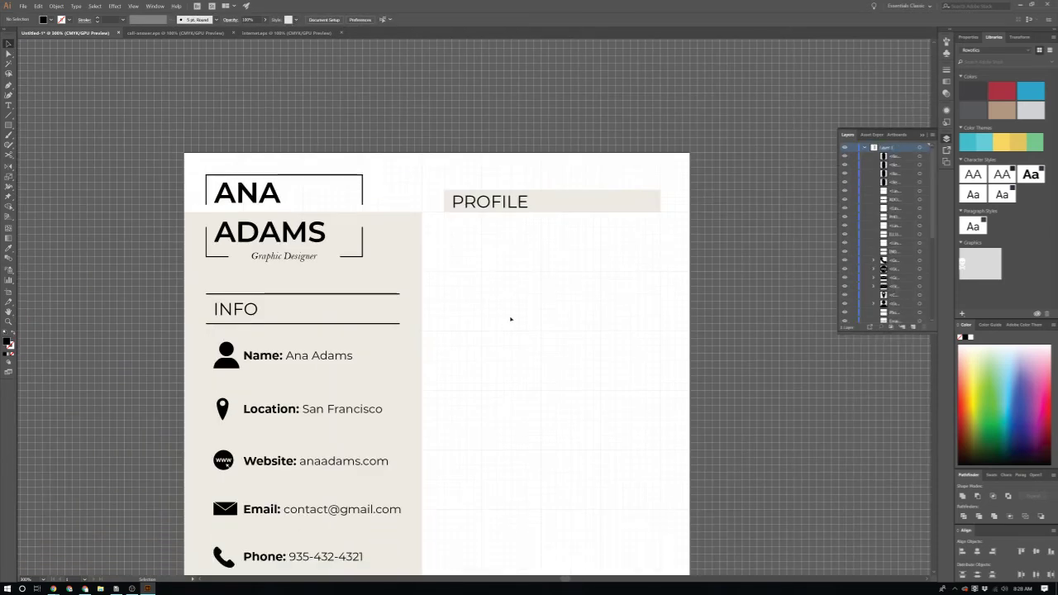
{"action": "scroll", "coordinate": [501, 314], "scroll_direction": "up", "scroll_amount": 3}
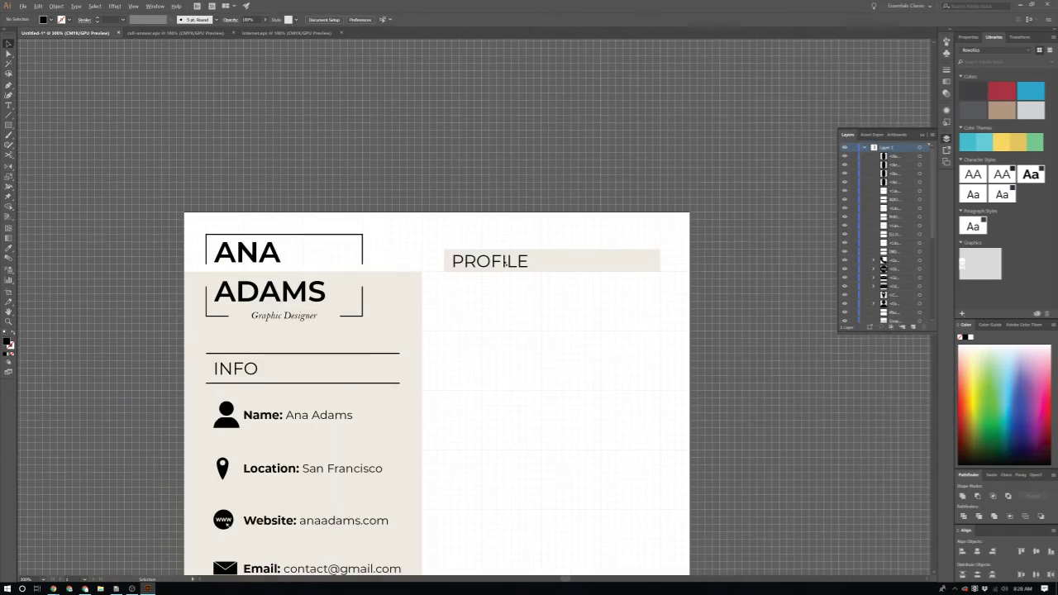
{"action": "scroll", "coordinate": [480, 314], "scroll_direction": "down", "scroll_amount": 4}
{"action": "left_click", "coordinate": [252, 279]}
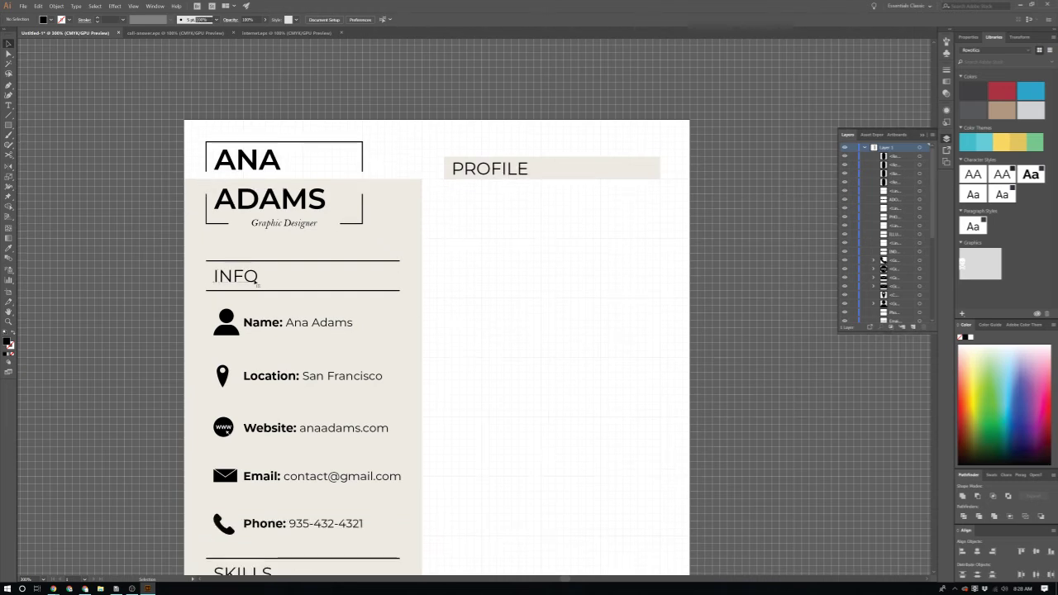
{"action": "scroll", "coordinate": [264, 298], "scroll_direction": "down", "scroll_amount": 3}
{"action": "scroll", "coordinate": [275, 312], "scroll_direction": "down", "scroll_amount": 3}
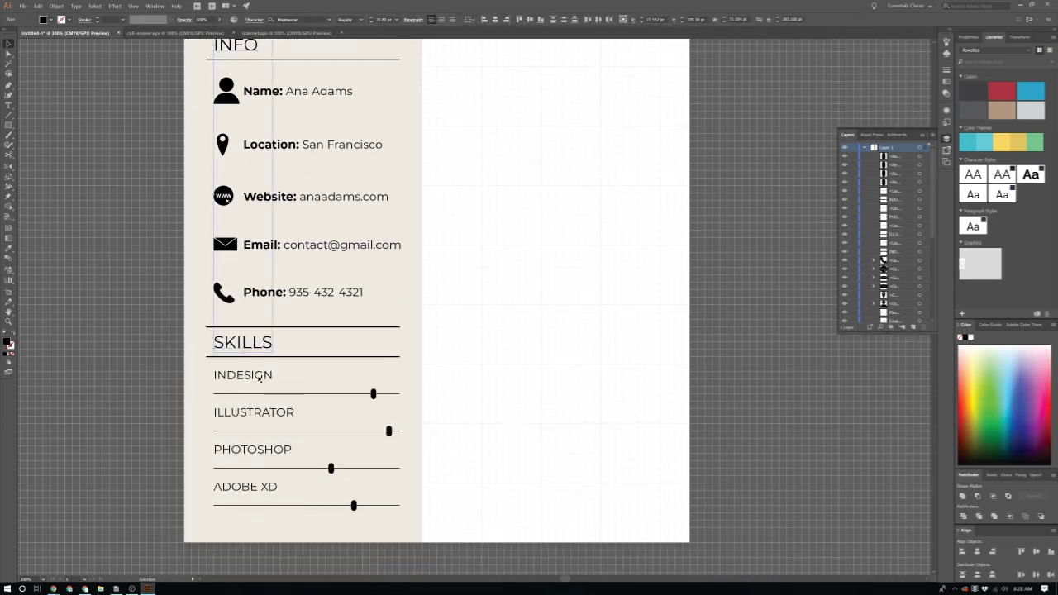
{"action": "scroll", "coordinate": [224, 45], "scroll_direction": "up", "scroll_amount": 1}
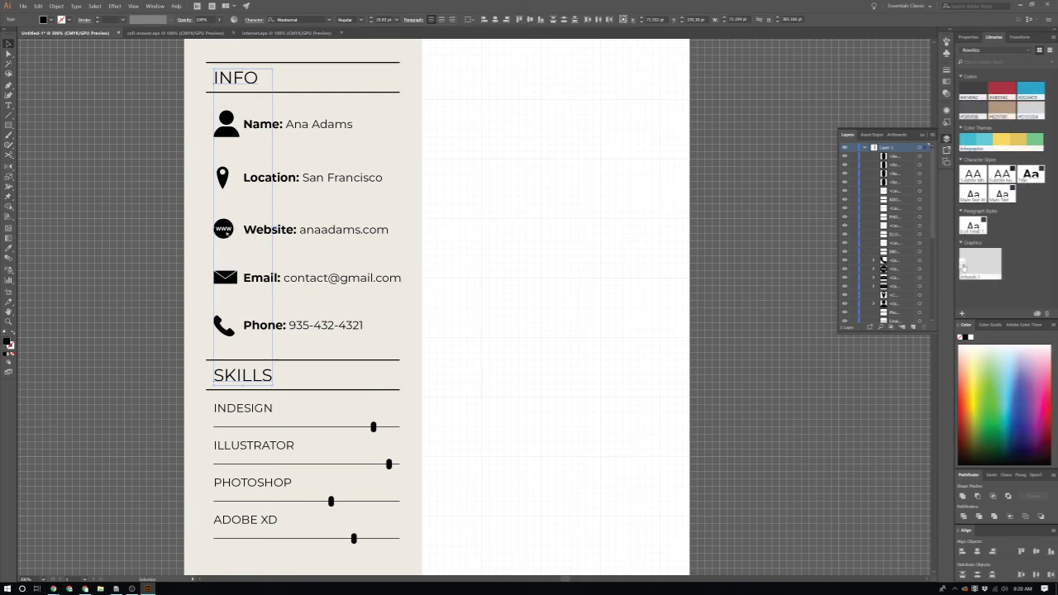
{"action": "left_click", "coordinate": [972, 37]}
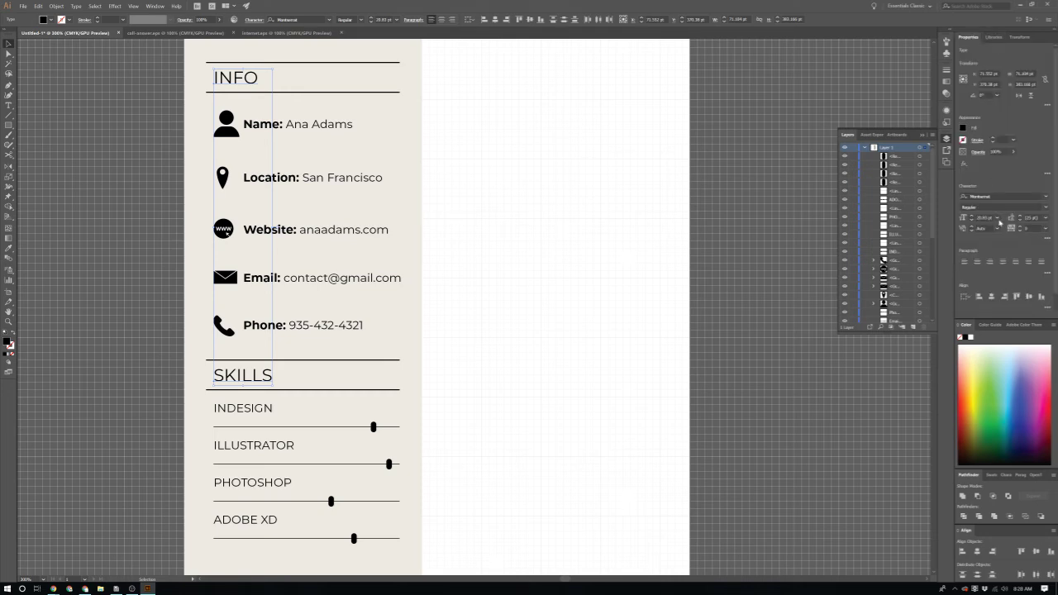
{"action": "left_click", "coordinate": [1045, 228]}
{"action": "left_click", "coordinate": [1034, 332]}
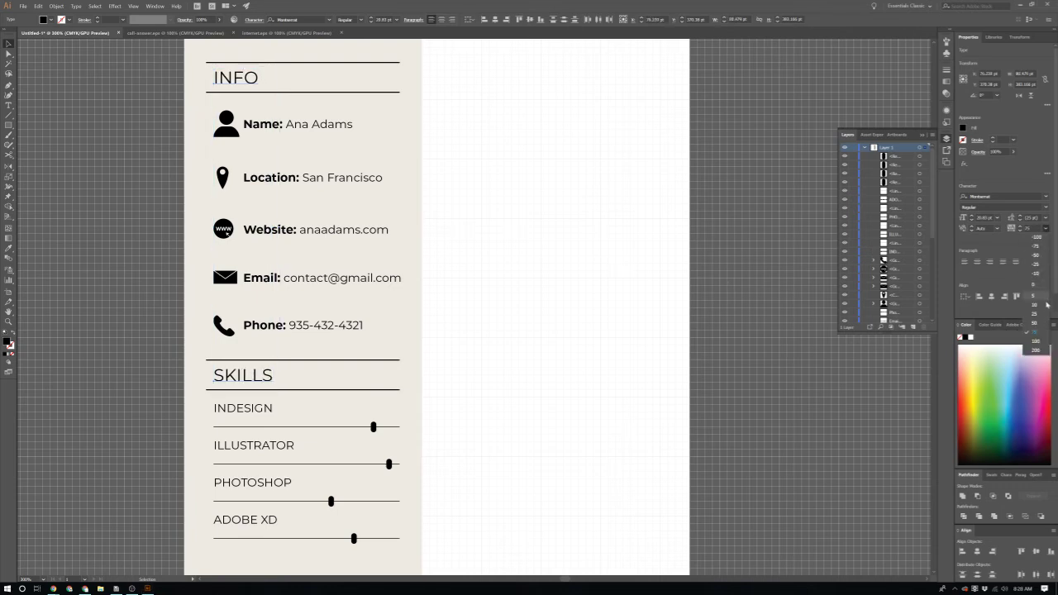
Step: Set the PROFILE heading's tracking to 100 inside its group
{"action": "scroll", "coordinate": [557, 314], "scroll_direction": "up", "scroll_amount": 5}
{"action": "left_click", "coordinate": [492, 120]}
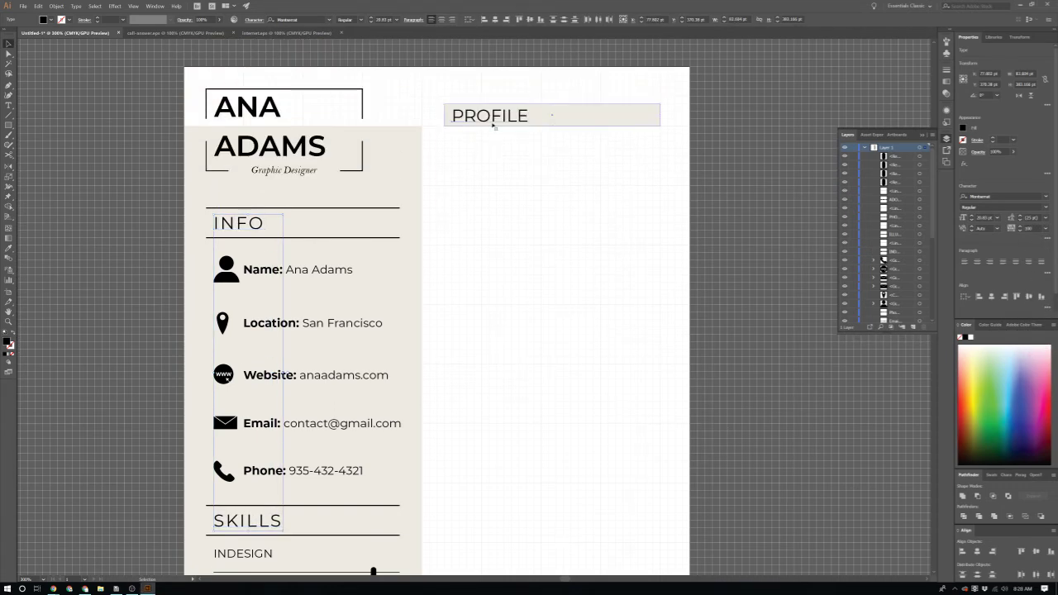
{"action": "double_click", "coordinate": [468, 115]}
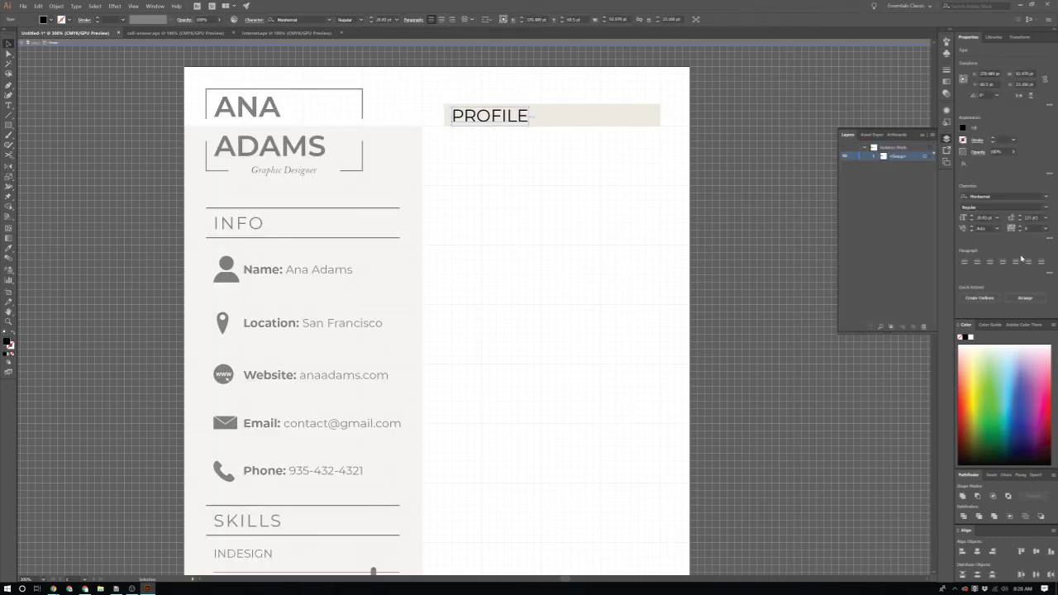
{"action": "left_click", "coordinate": [1049, 234]}
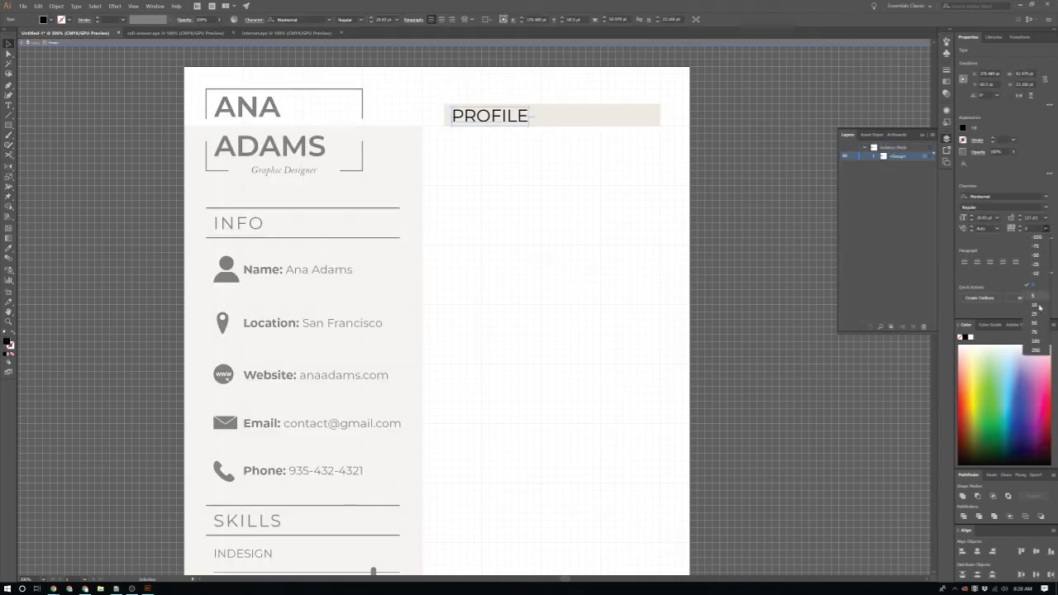
{"action": "left_click", "coordinate": [1036, 346]}
{"action": "double_click", "coordinate": [503, 283]}
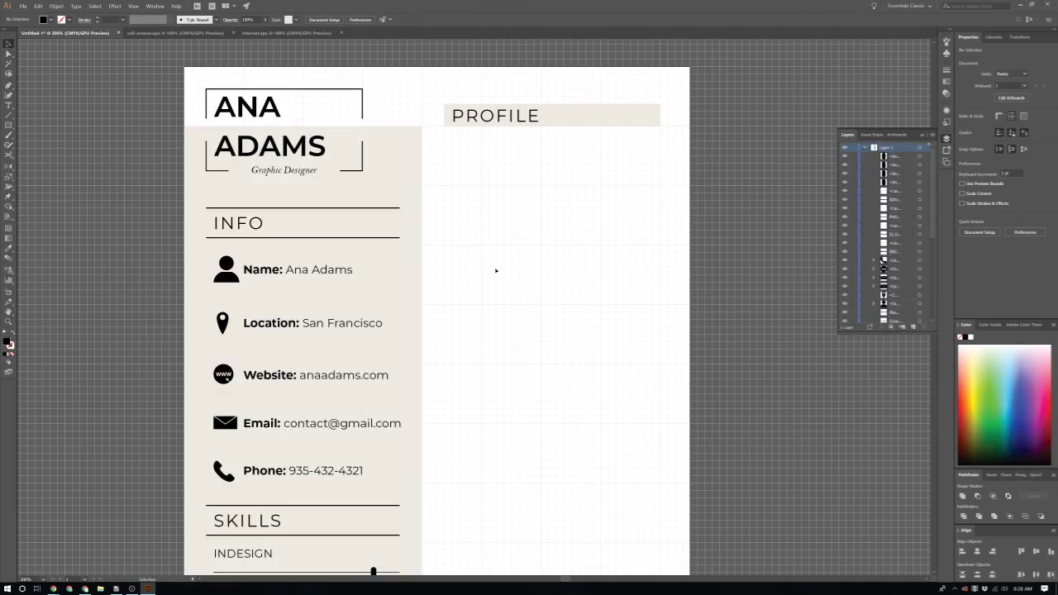
Step: Copy the INFO heading with its two lines into the right column
{"action": "scroll", "coordinate": [500, 267], "scroll_direction": "up", "scroll_amount": 1}
{"action": "scroll", "coordinate": [505, 264], "scroll_direction": "up", "scroll_amount": 2}
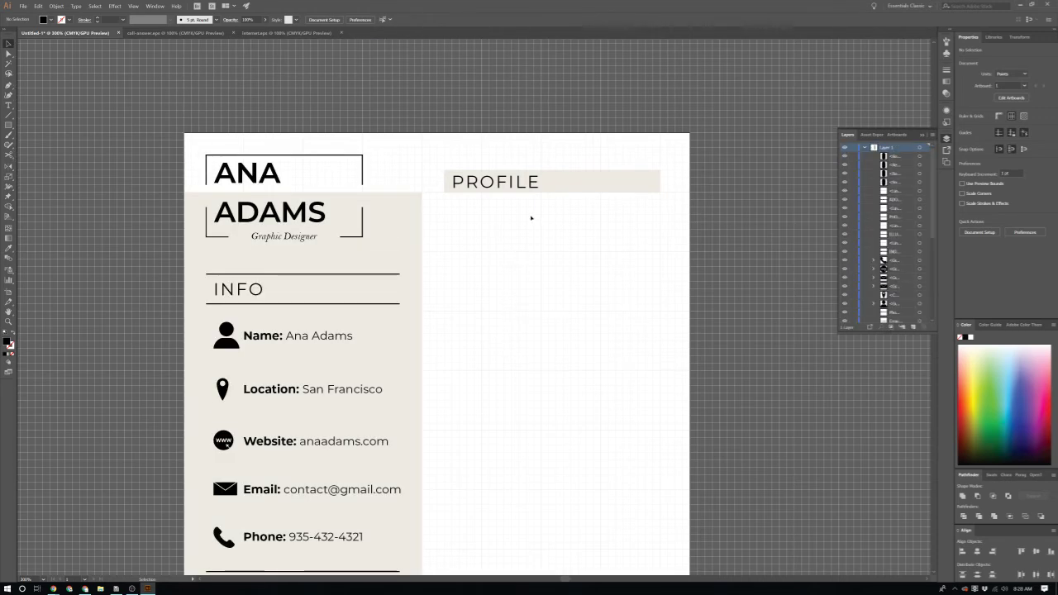
{"action": "scroll", "coordinate": [532, 215], "scroll_direction": "down", "scroll_amount": 2}
{"action": "scroll", "coordinate": [538, 174], "scroll_direction": "up", "scroll_amount": 1}
{"action": "scroll", "coordinate": [538, 170], "scroll_direction": "up", "scroll_amount": 2}
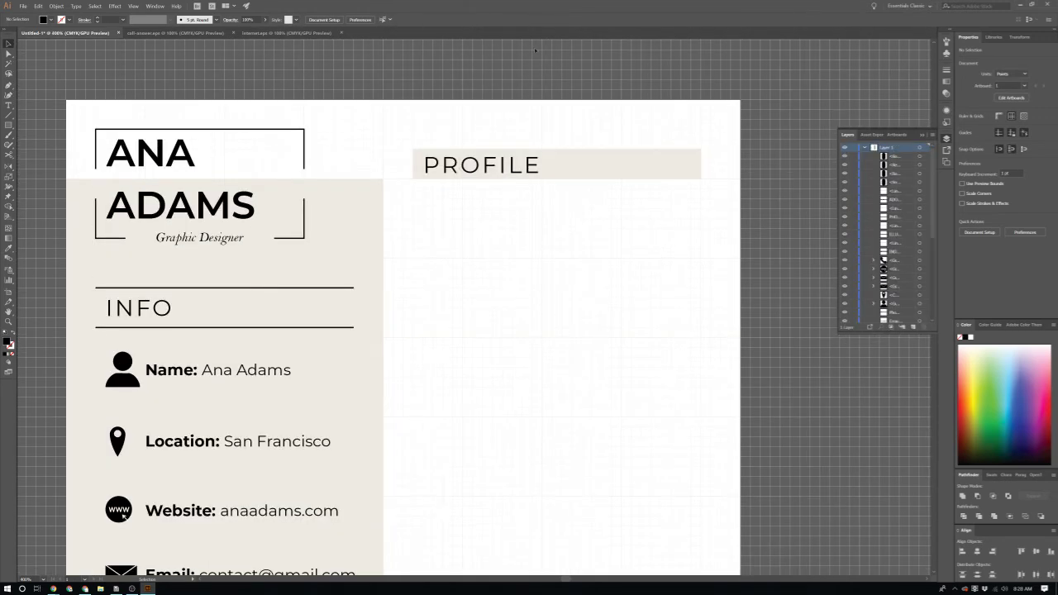
{"action": "left_click", "coordinate": [502, 167]}
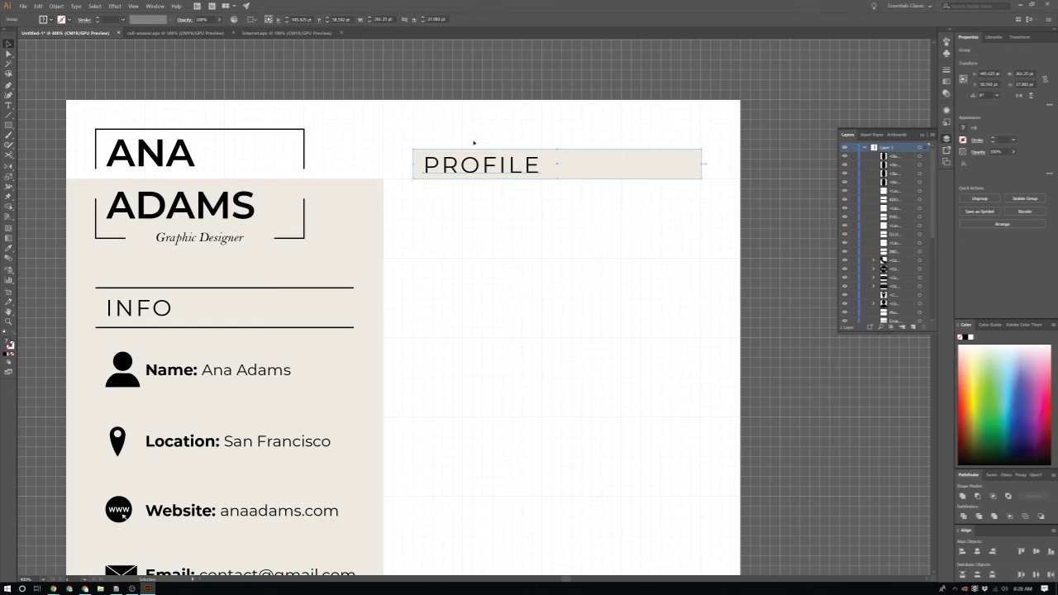
{"action": "left_click", "coordinate": [511, 253]}
{"action": "scroll", "coordinate": [512, 260], "scroll_direction": "down", "scroll_amount": 4}
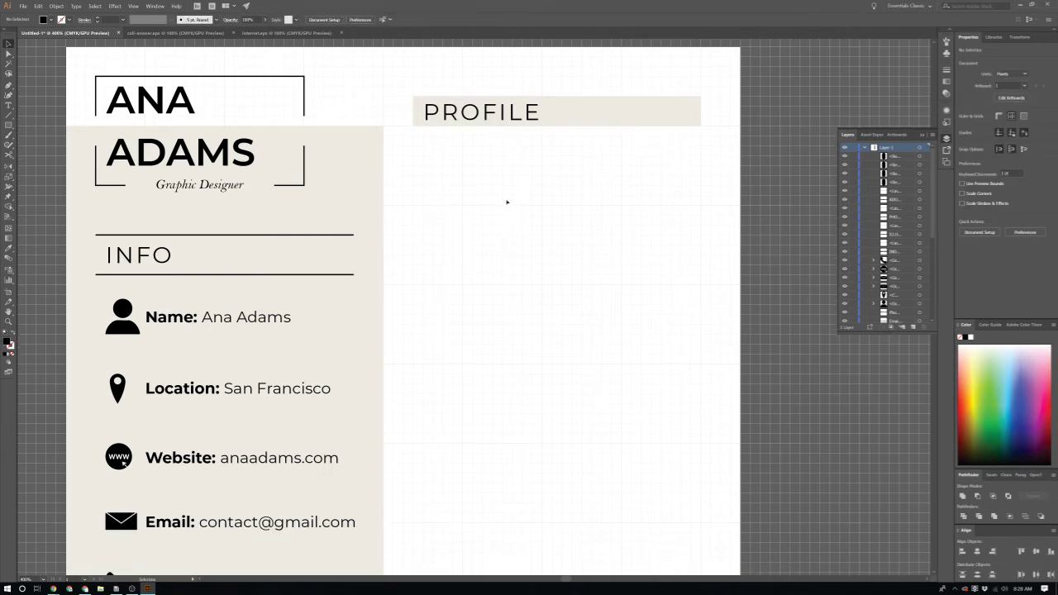
{"action": "left_click", "coordinate": [267, 189]}
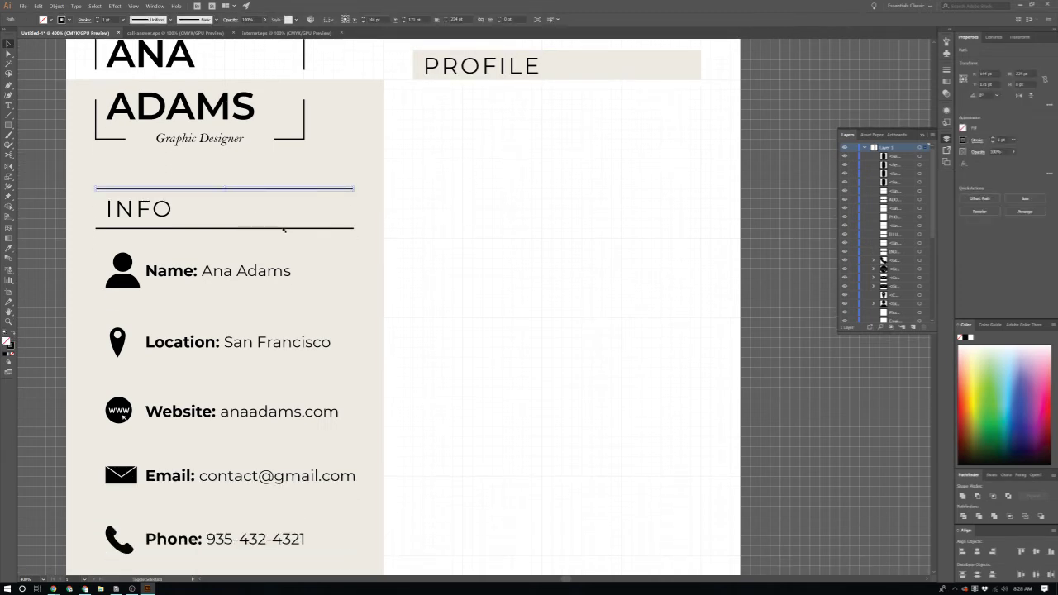
{"action": "left_click", "coordinate": [186, 228], "text": "shift"}
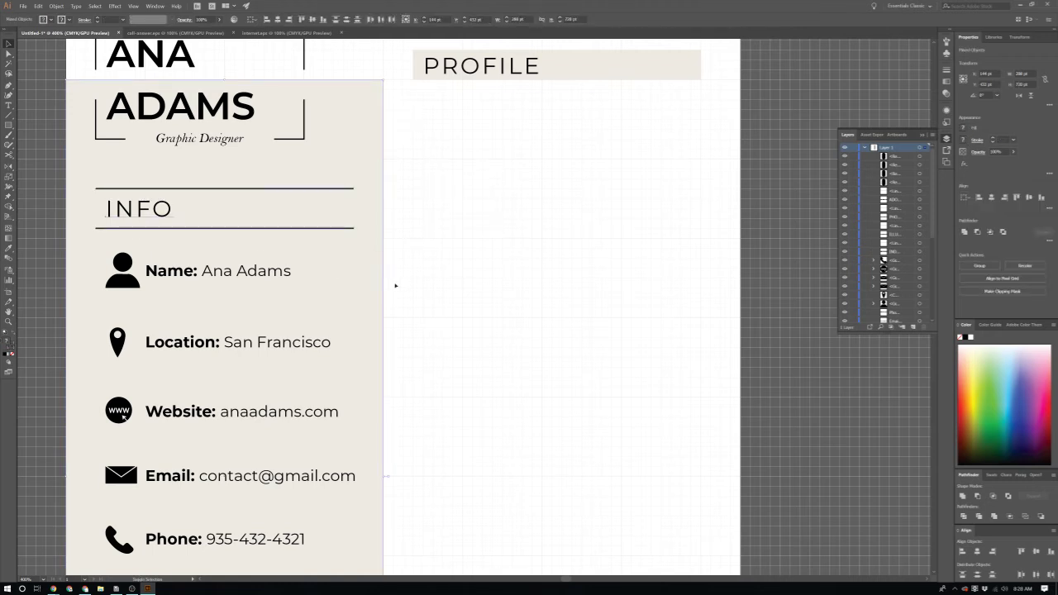
{"action": "left_click_drag", "start_coordinate": [156, 208], "coordinate": [474, 209]}
{"action": "left_click", "coordinate": [472, 260]}
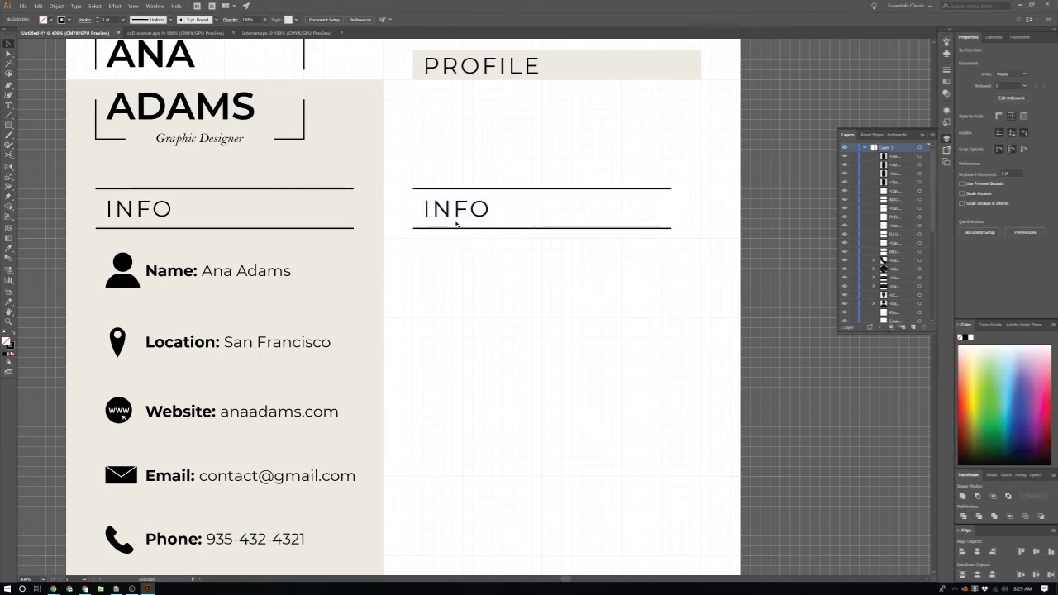
Step: Retype the copy as EXPERIENCE and move it up just below PROFILE
{"action": "double_click", "coordinate": [457, 213]}
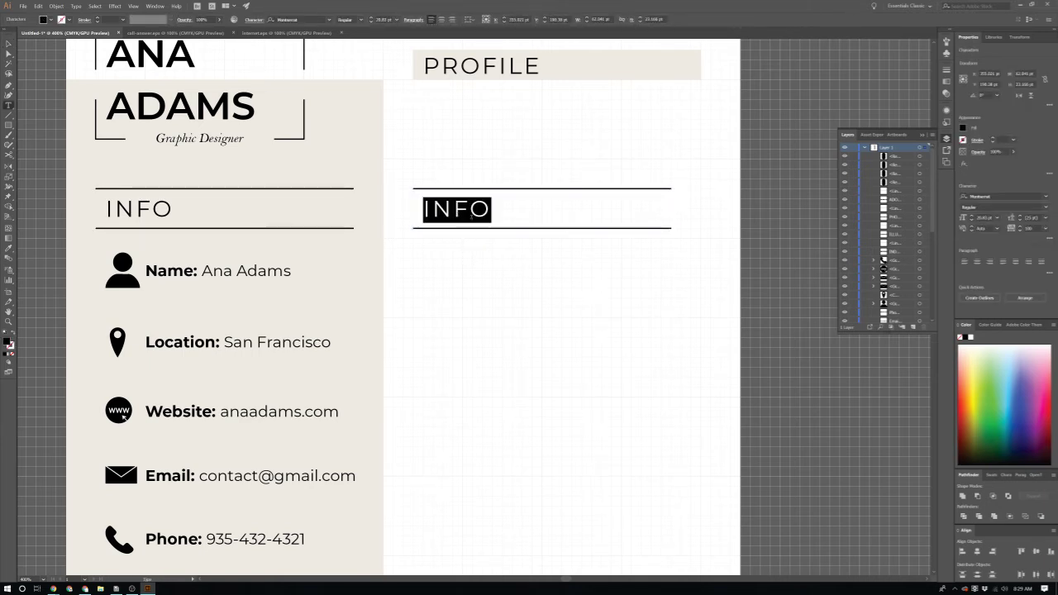
{"action": "type", "text": "Exper"}
{"action": "key", "text": "BackSpace"}
{"action": "key", "text": "BackSpace"}
{"action": "key", "text": "BackSpace"}
{"action": "key", "text": "BackSpace"}
{"action": "key", "text": "Caps_Lock"}
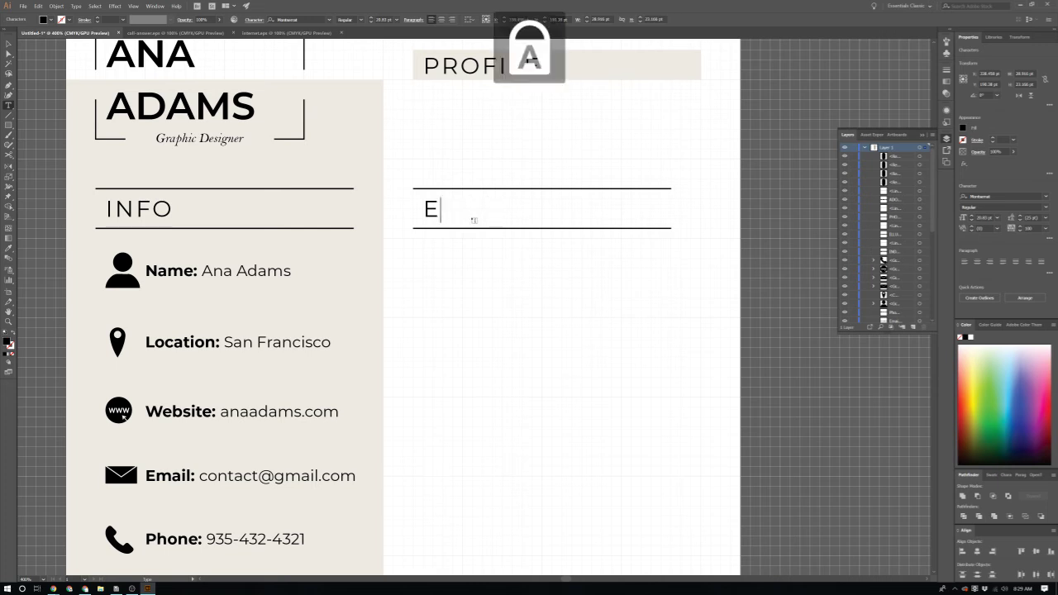
{"action": "type", "text": "XPERIENCE"}
{"action": "key", "text": "Caps_Lock"}
{"action": "key", "text": "Escape"}
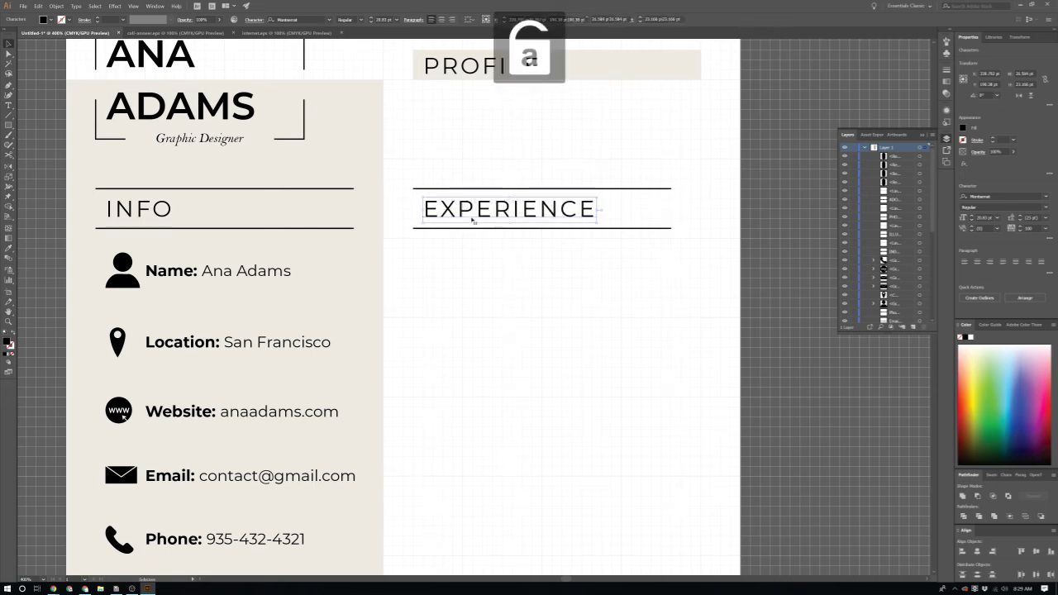
{"action": "scroll", "coordinate": [473, 197], "scroll_direction": "up", "scroll_amount": 2}
{"action": "left_click_drag", "start_coordinate": [504, 251], "coordinate": [504, 220]}
{"action": "left_click", "coordinate": [524, 295]}
{"action": "scroll", "coordinate": [496, 326], "scroll_direction": "down", "scroll_amount": 3}
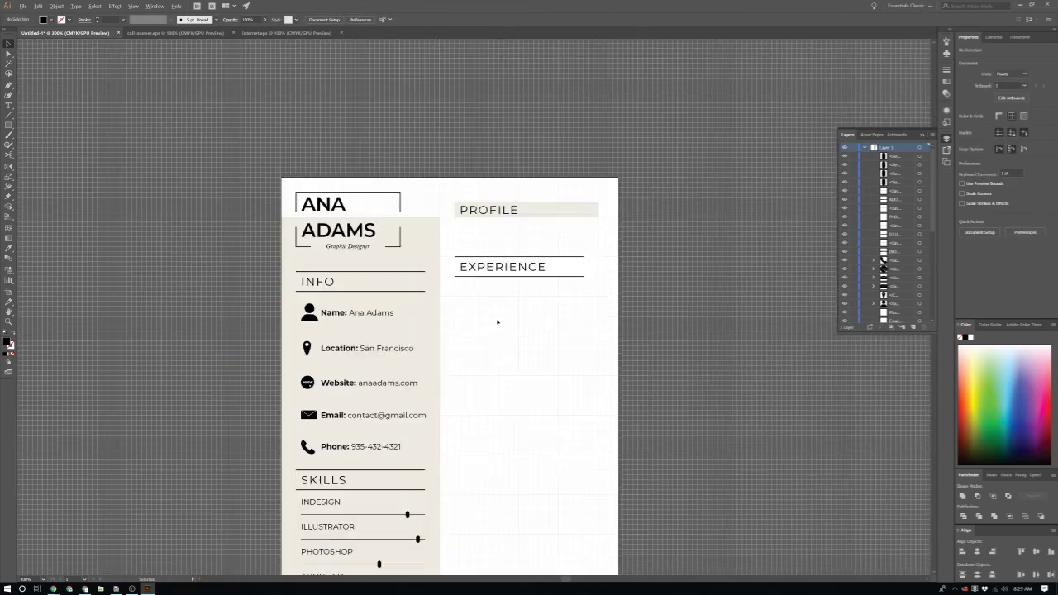
Step: Ungroup the PROFILE header so the text is separate from its beige bar
{"action": "scroll", "coordinate": [484, 273], "scroll_direction": "up", "scroll_amount": 4}
{"action": "scroll", "coordinate": [484, 272], "scroll_direction": "down", "scroll_amount": 4}
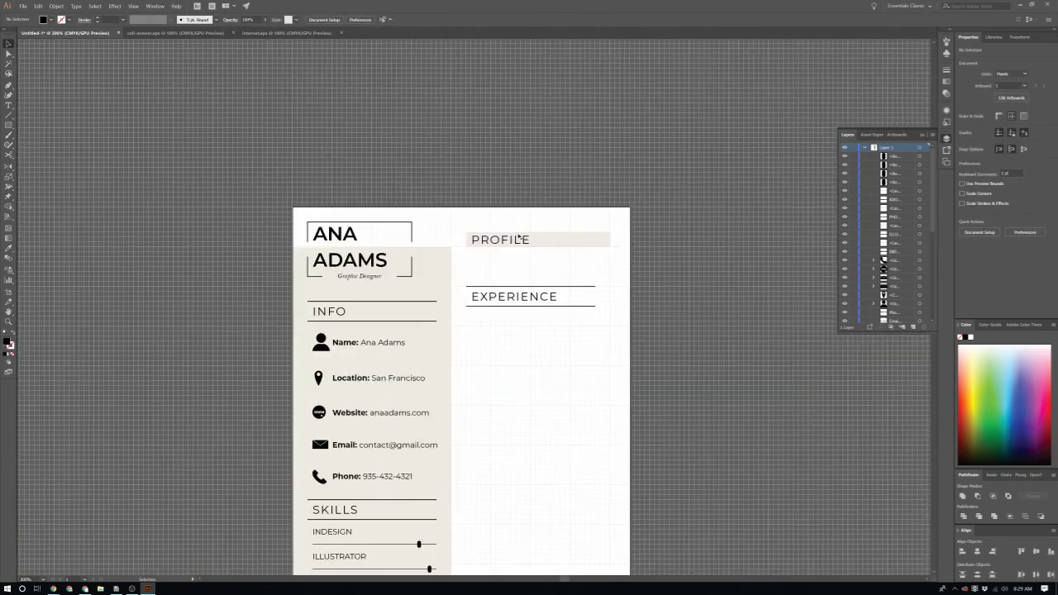
{"action": "left_click", "coordinate": [518, 239]}
{"action": "double_click", "coordinate": [504, 241]}
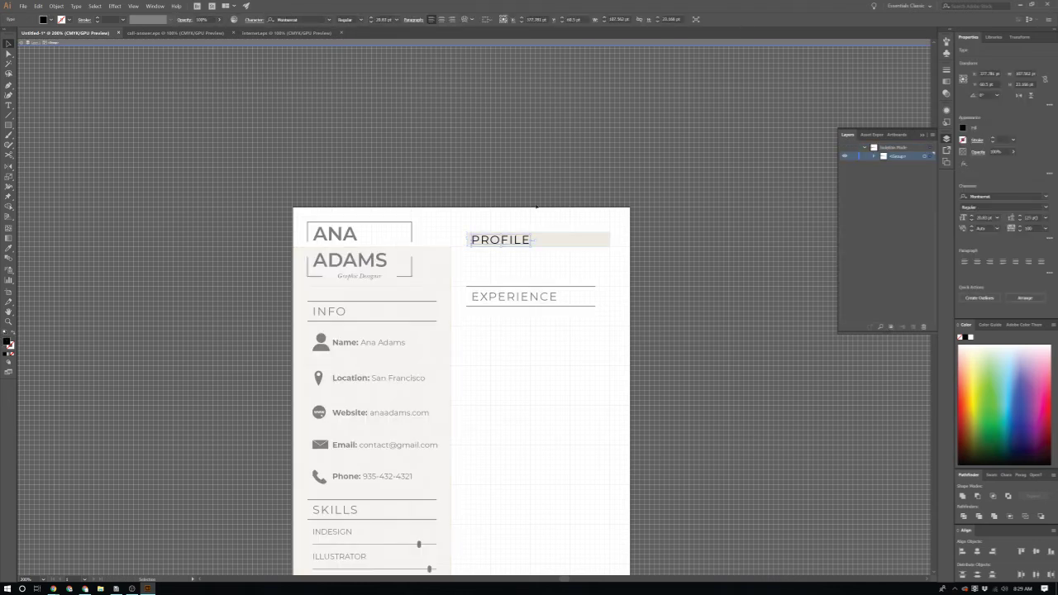
{"action": "double_click", "coordinate": [535, 206]}
{"action": "left_click", "coordinate": [543, 243]}
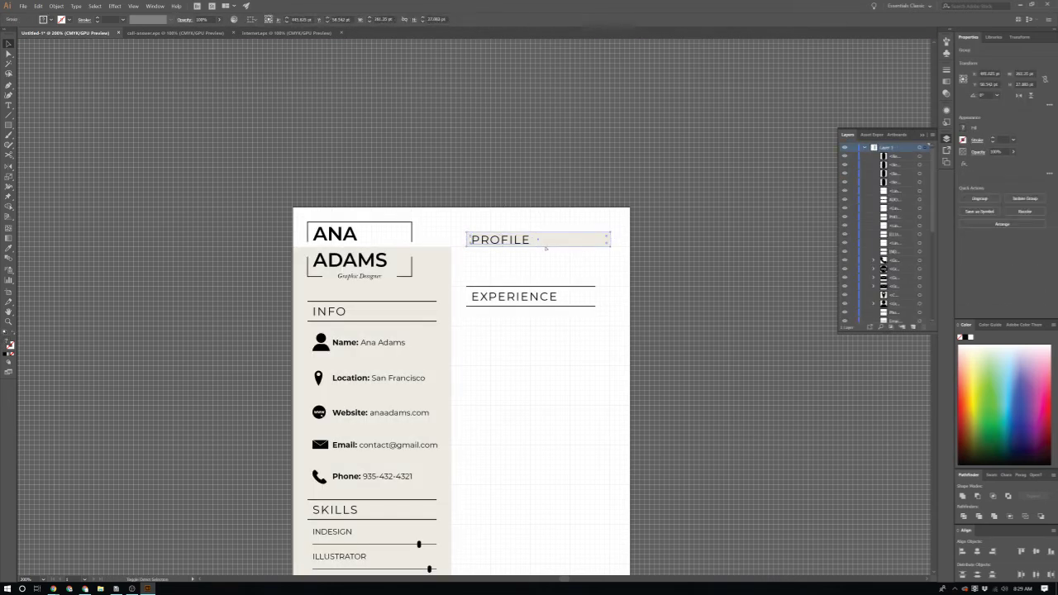
{"action": "key", "text": "ctrl+shift+g"}
{"action": "left_click", "coordinate": [567, 278]}
Step: Select the PROFILE and SKILLS heading texts and bring up the font size choices
{"action": "left_click", "coordinate": [506, 242]}
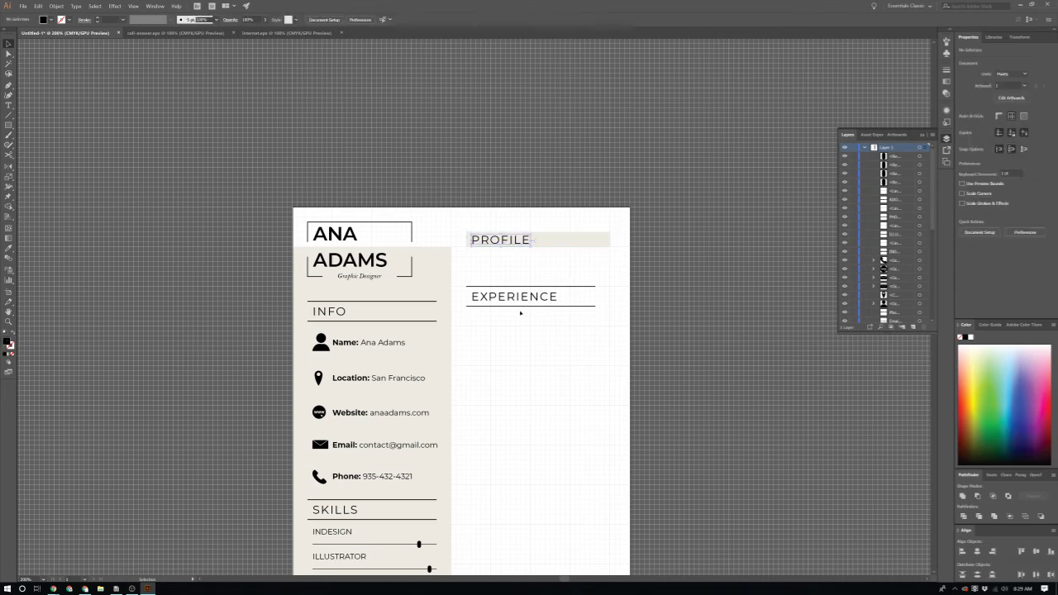
{"action": "scroll", "coordinate": [397, 347], "scroll_direction": "down", "scroll_amount": 5}
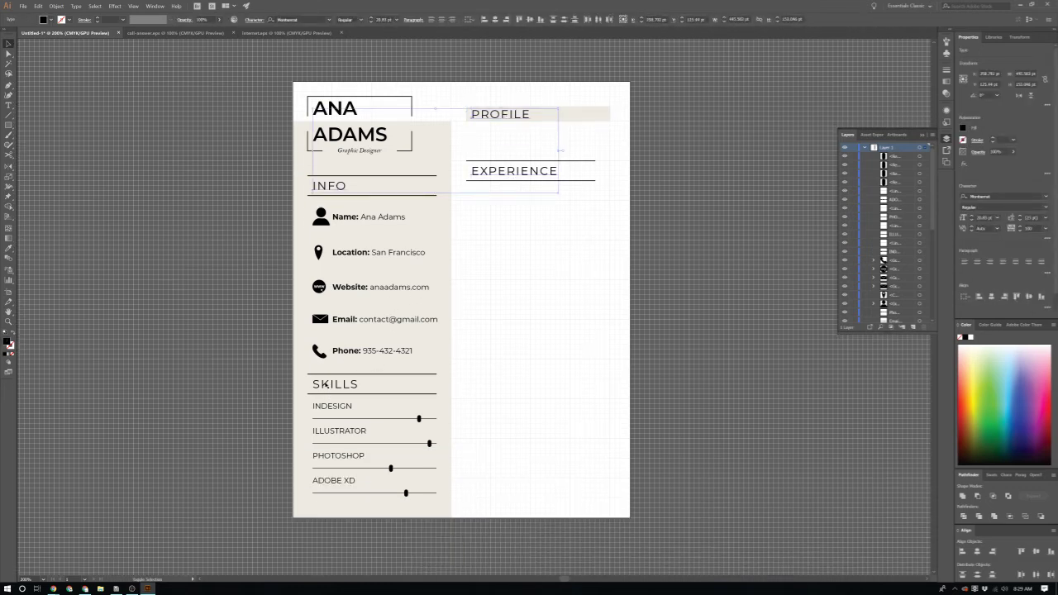
{"action": "left_click", "coordinate": [324, 385], "text": "shift"}
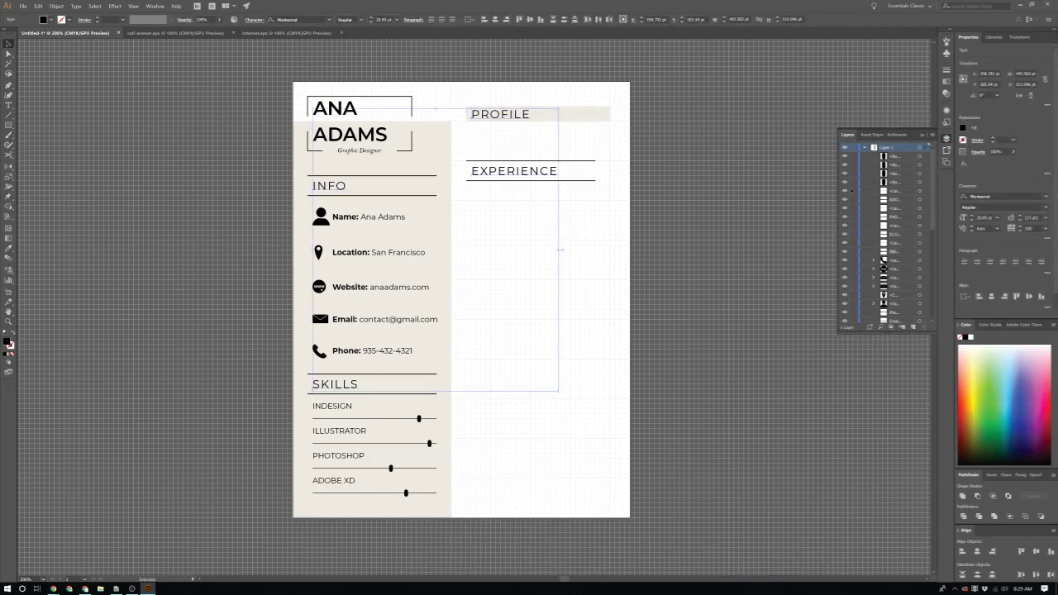
{"action": "left_click", "coordinate": [998, 219]}
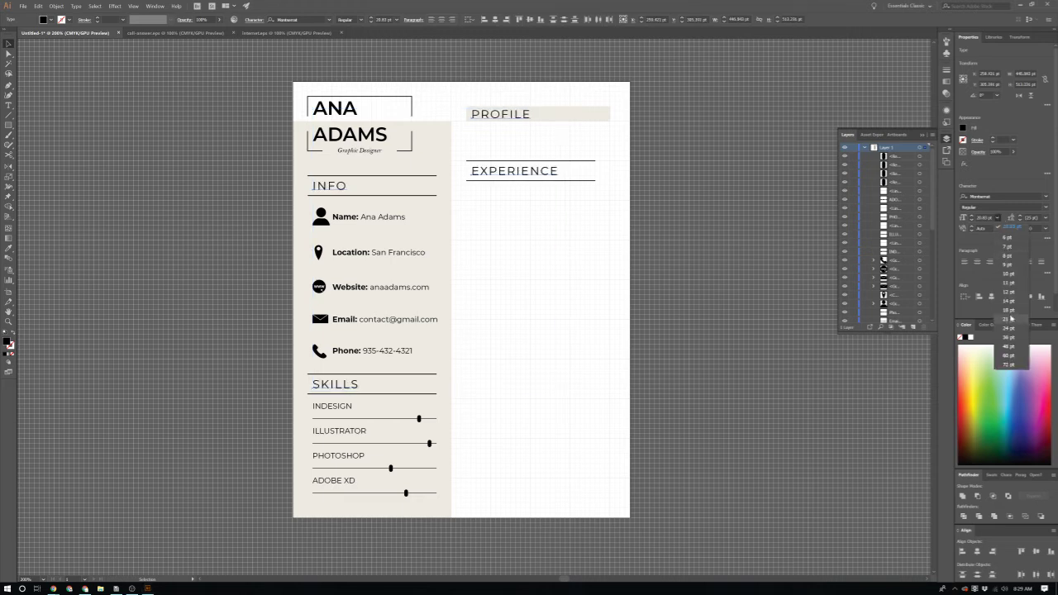
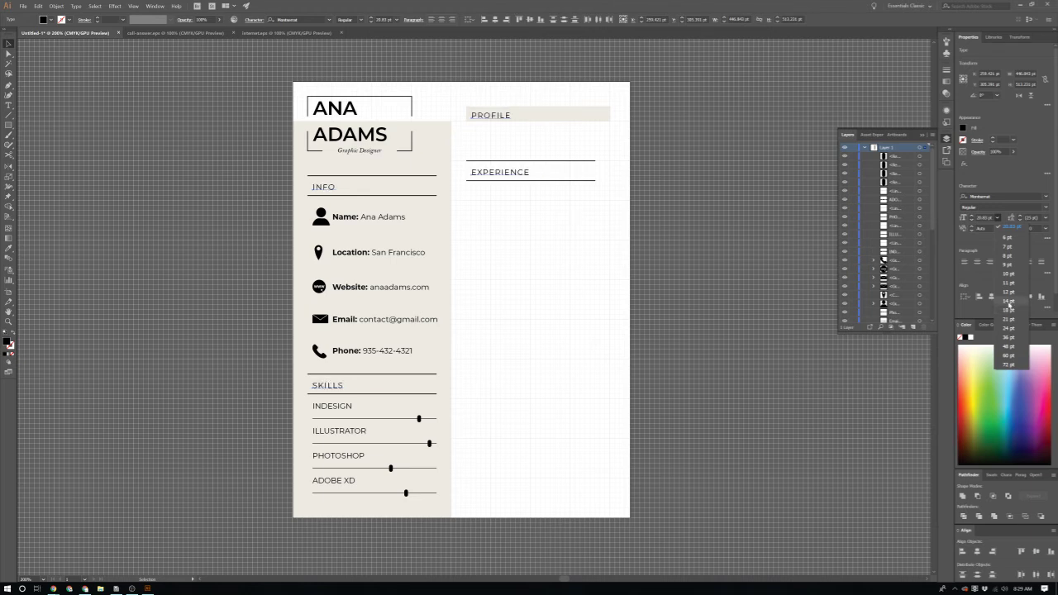
Step: Set the PROFILE and EXPERIENCE headings to 17 pt
{"action": "left_click", "coordinate": [1008, 309]}
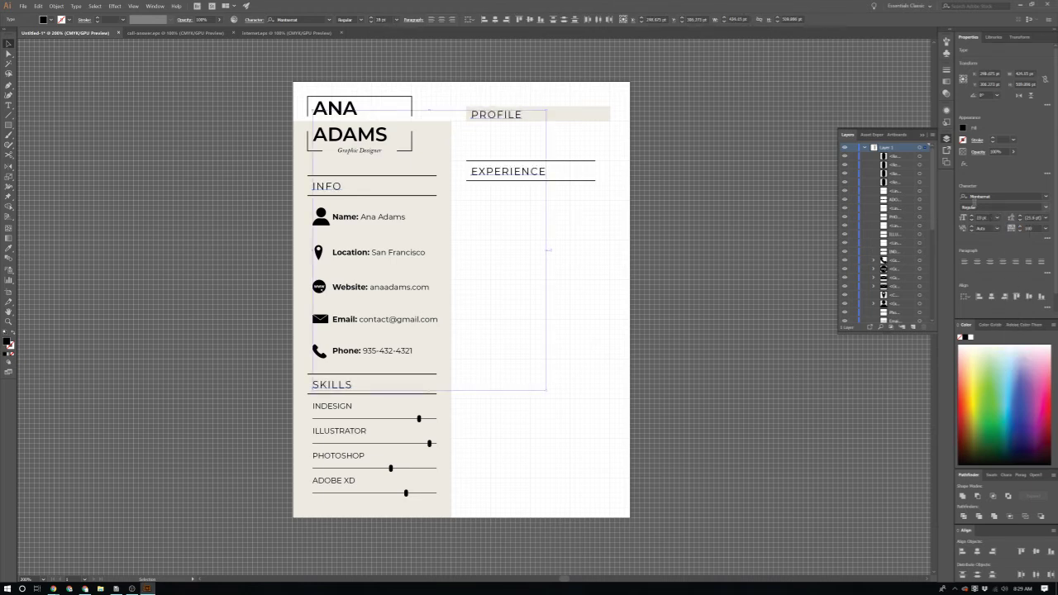
{"action": "left_click", "coordinate": [970, 221]}
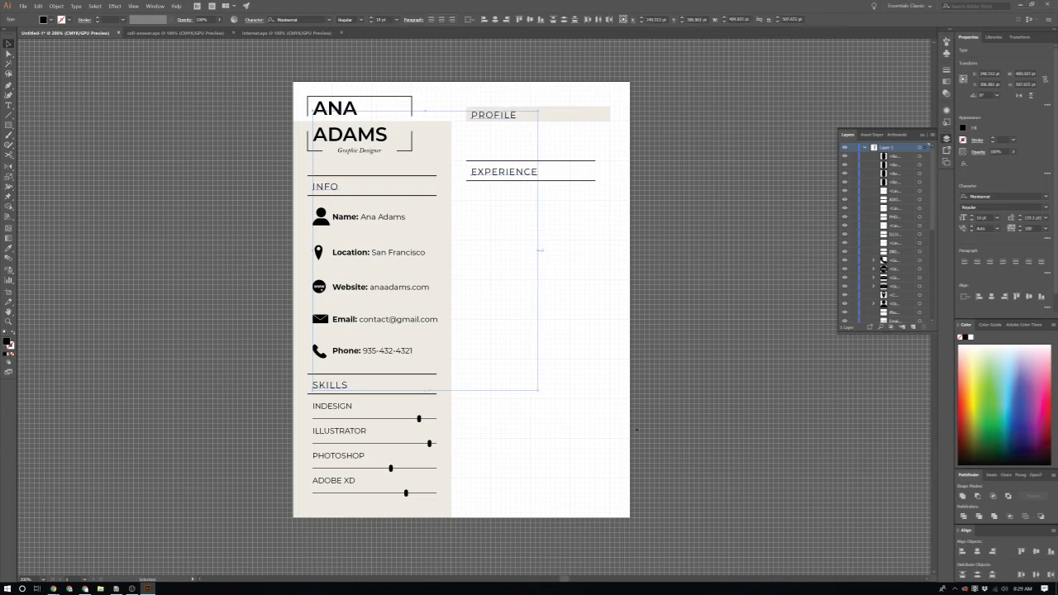
{"action": "left_click", "coordinate": [636, 429]}
Step: Shrink the INDESIGN, ILLUSTRATOR, PHOTOSHOP and ADOBE XD skill labels to 12 pt
{"action": "left_click", "coordinate": [329, 406]}
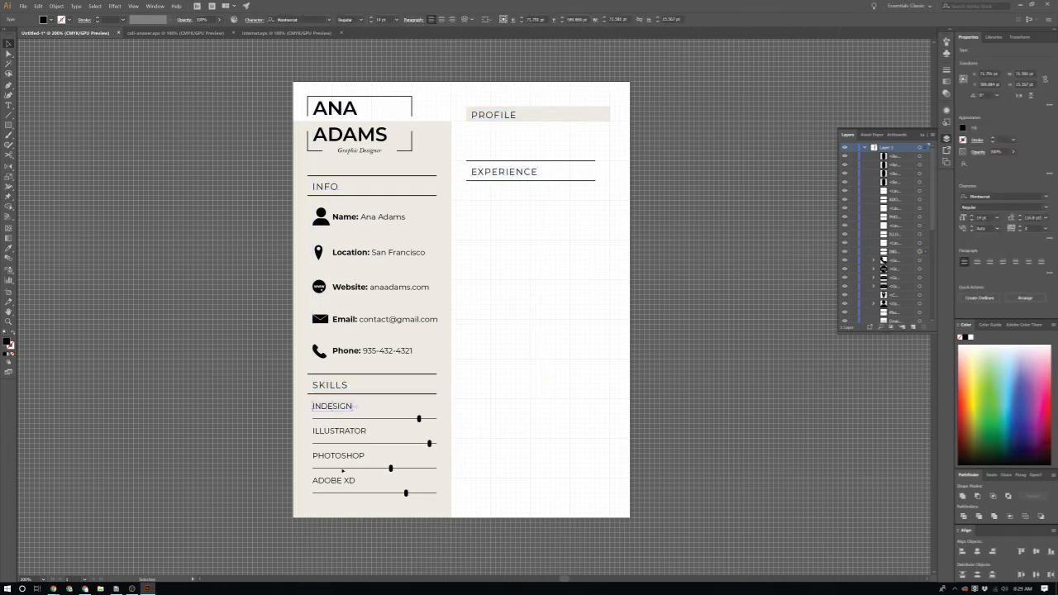
{"action": "left_click_drag", "start_coordinate": [359, 503], "coordinate": [333, 474]}
{"action": "left_click", "coordinate": [291, 444]}
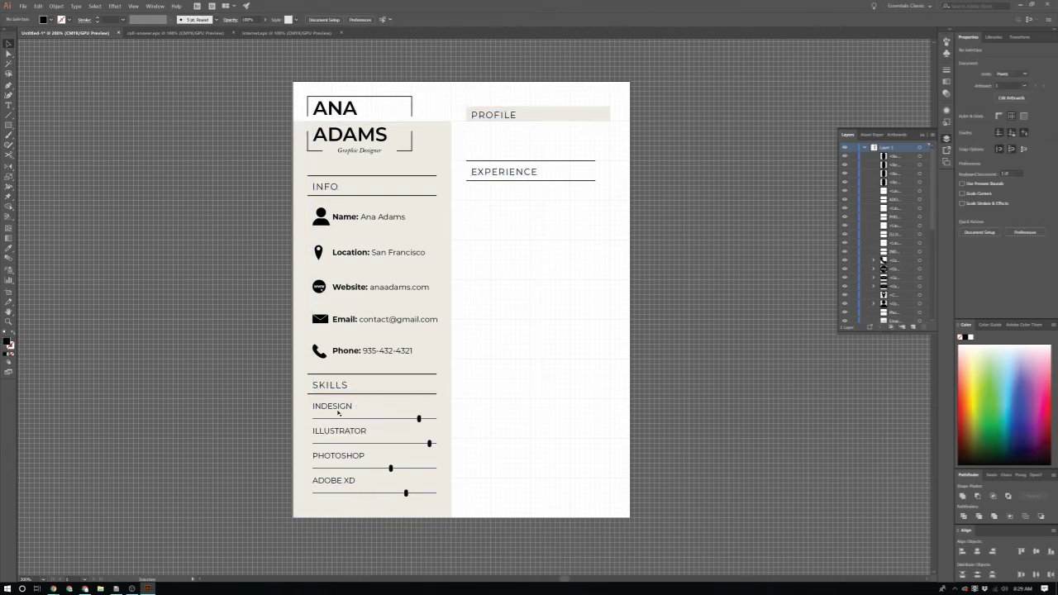
{"action": "left_click", "coordinate": [335, 407]}
{"action": "left_click", "coordinate": [337, 431], "text": "shift"}
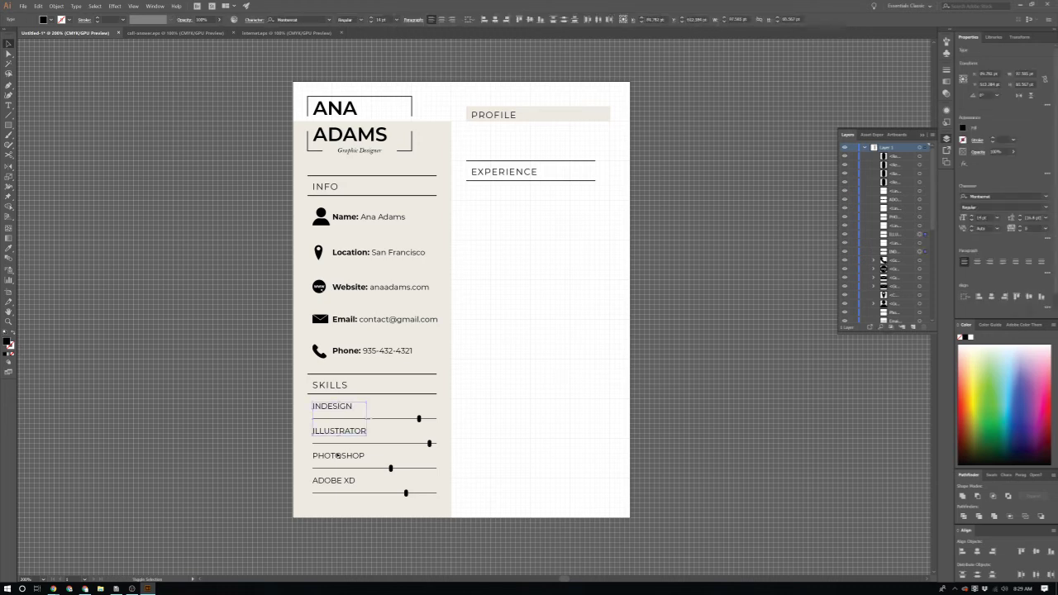
{"action": "left_click", "coordinate": [337, 456], "text": "shift"}
{"action": "left_click", "coordinate": [336, 481], "text": "shift"}
{"action": "left_click", "coordinate": [996, 219]}
{"action": "left_click", "coordinate": [1002, 311]}
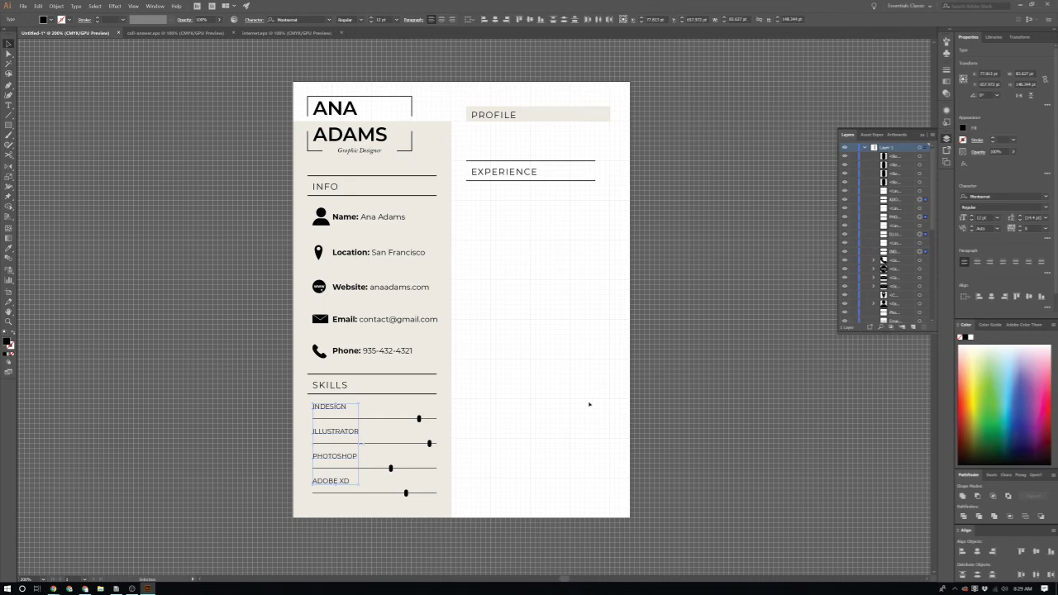
{"action": "left_click", "coordinate": [590, 404]}
{"action": "scroll", "coordinate": [537, 388], "scroll_direction": "up", "scroll_amount": 5}
{"action": "scroll", "coordinate": [484, 372], "scroll_direction": "up", "scroll_amount": 1}
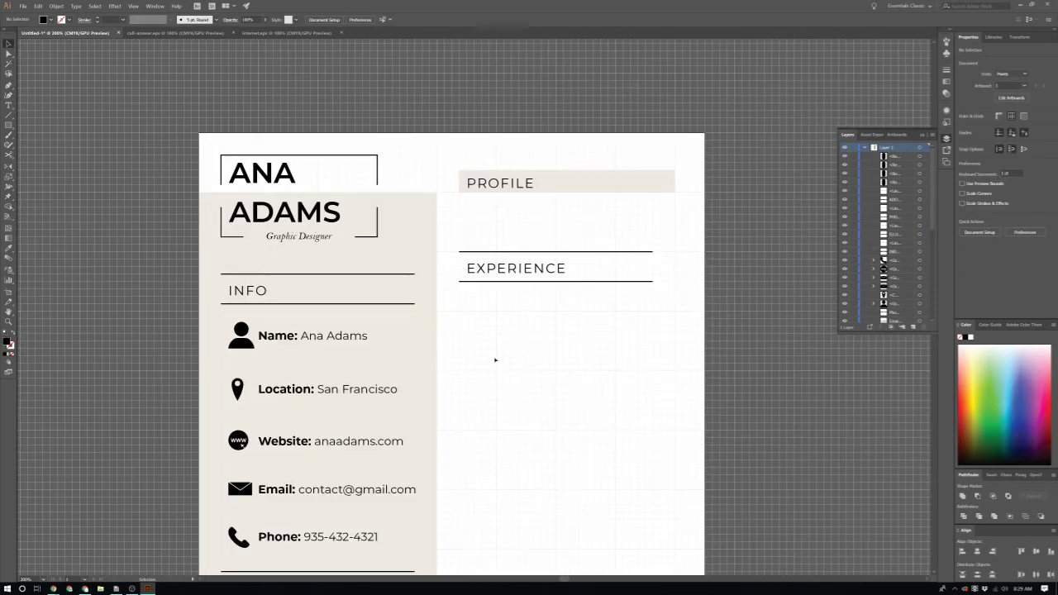
{"action": "scroll", "coordinate": [495, 360], "scroll_direction": "up", "scroll_amount": 1}
{"action": "scroll", "coordinate": [493, 352], "scroll_direction": "up", "scroll_amount": 2}
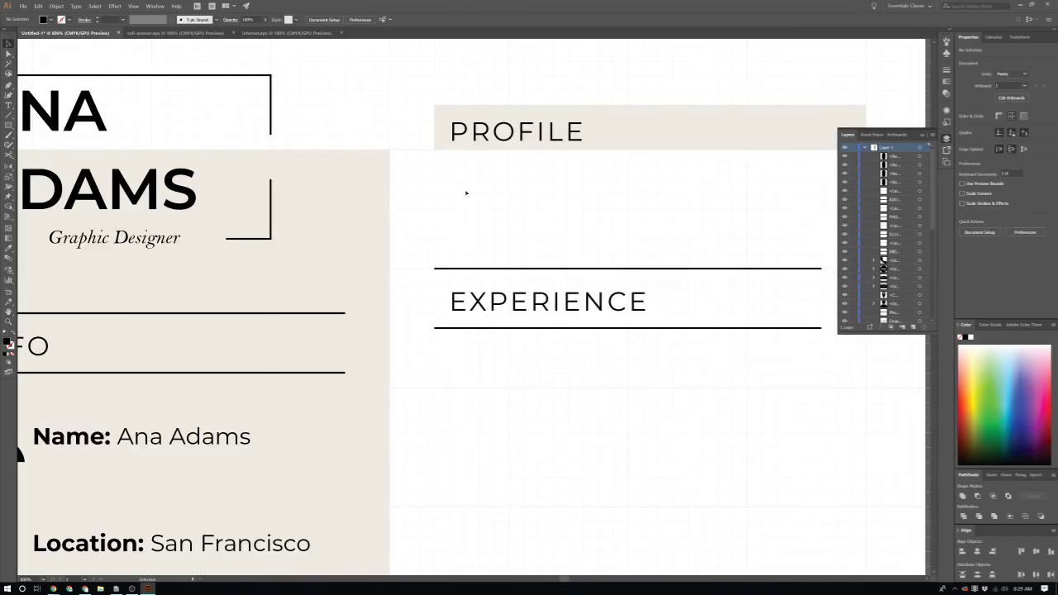
{"action": "scroll", "coordinate": [466, 193], "scroll_direction": "down", "scroll_amount": 1}
Step: Draw a text area under the PROFILE heading and set its font to HK Grotesk
{"action": "key", "text": "t"}
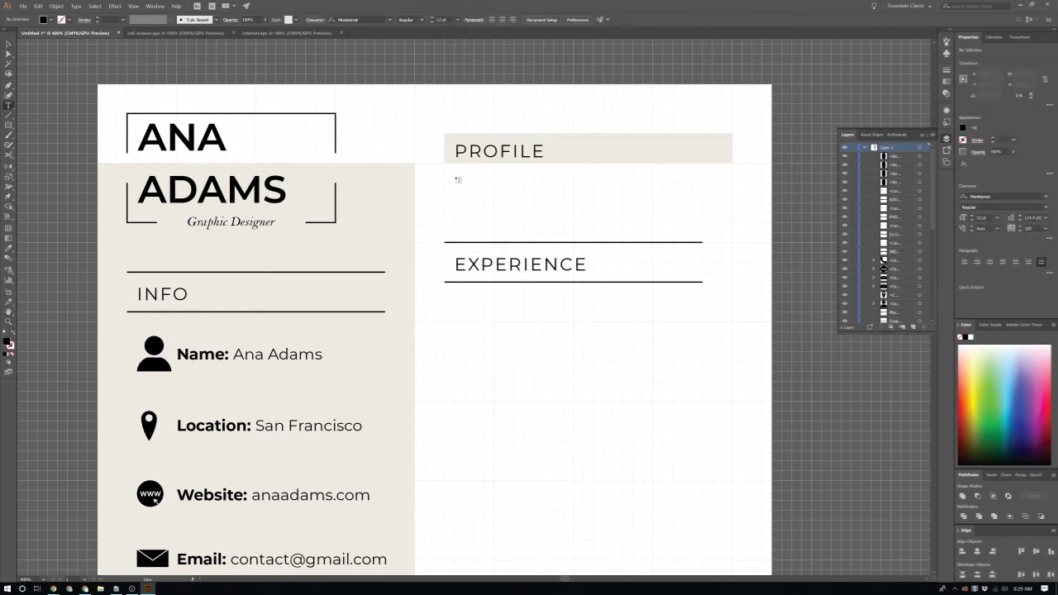
{"action": "left_click_drag", "start_coordinate": [457, 177], "coordinate": [724, 222]}
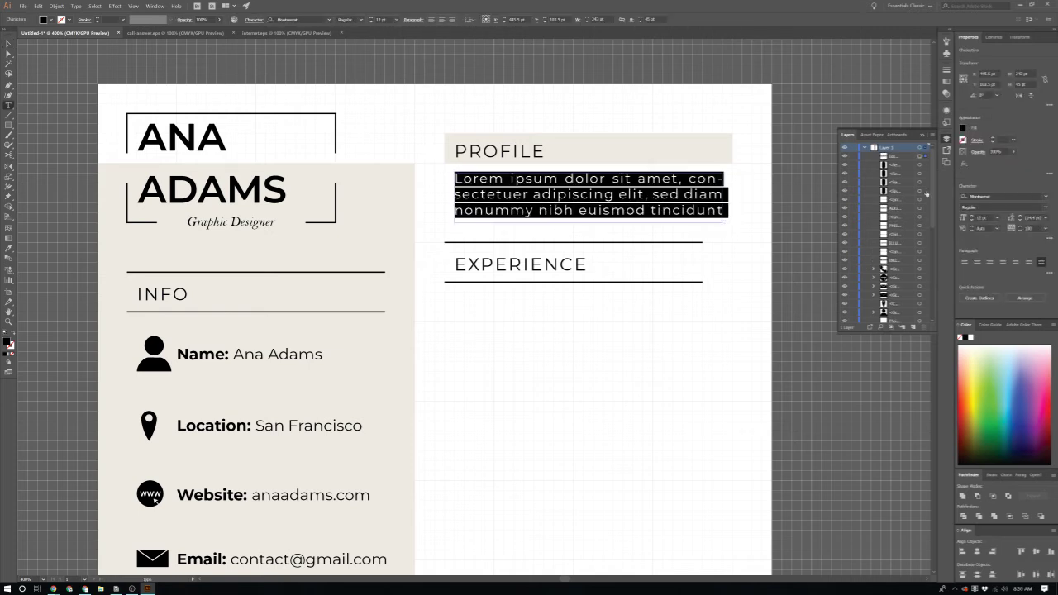
{"action": "left_click", "coordinate": [1022, 196]}
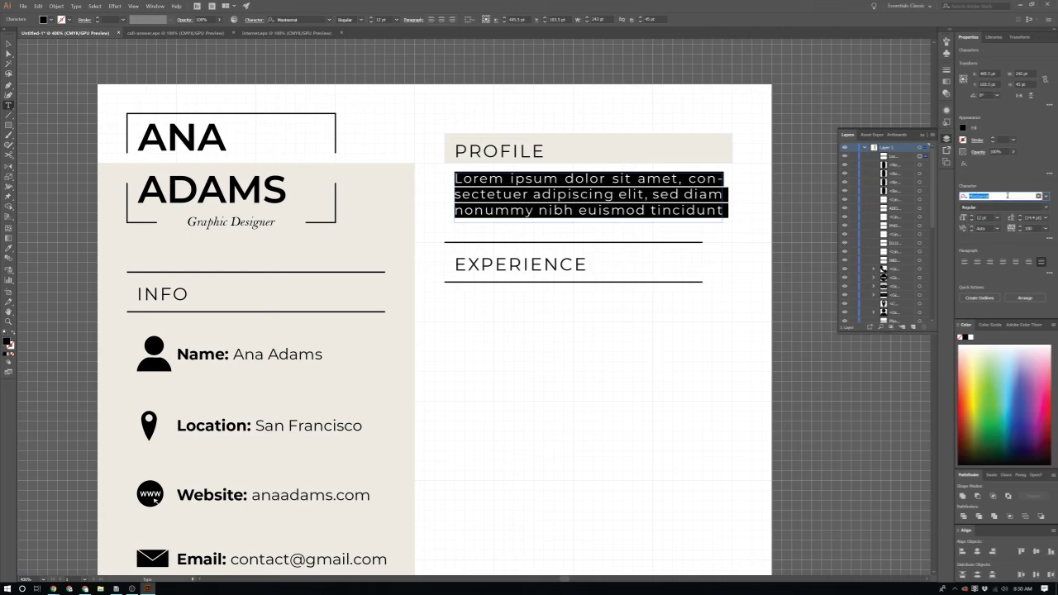
{"action": "type", "text": "hk grot"}
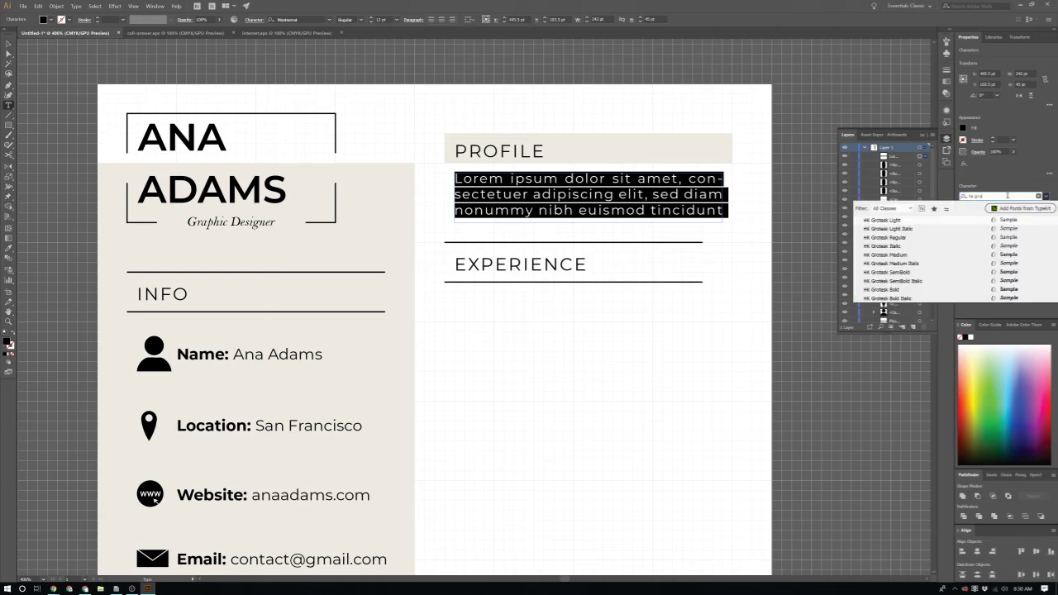
{"action": "key", "text": "Return"}
Step: Replace the placeholder with test text and reset its letter spacing to 0
{"action": "key", "text": "BackSpace"}
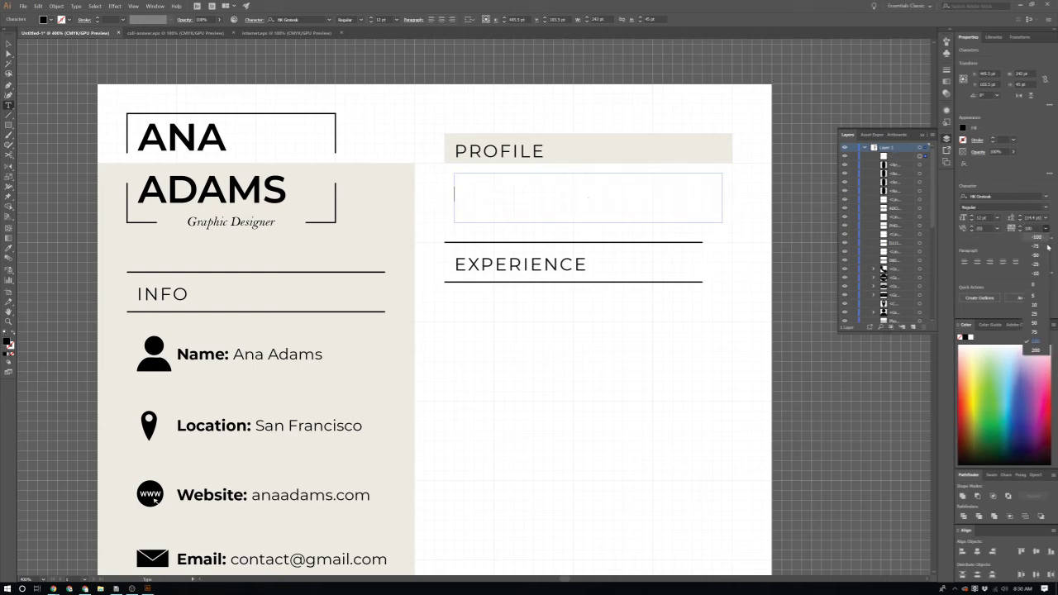
{"action": "type", "text": "feaf"}
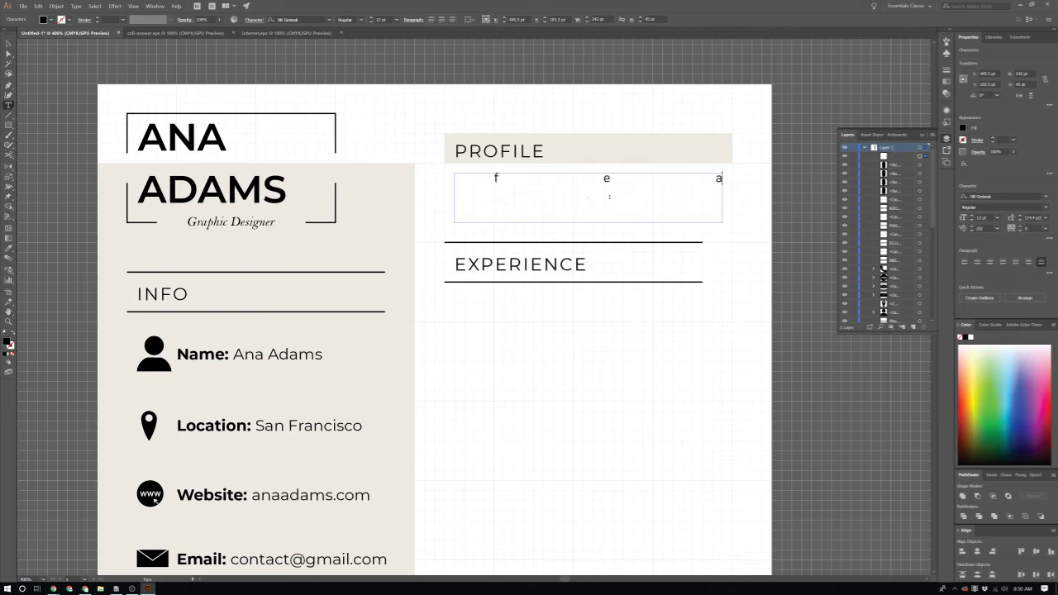
{"action": "key", "text": "BackSpace"}
{"action": "key", "text": "BackSpace"}
{"action": "key", "text": "BackSpace"}
{"action": "key", "text": "BackSpace"}
{"action": "type", "text": "fea"}
{"action": "key", "text": "ctrl+a"}
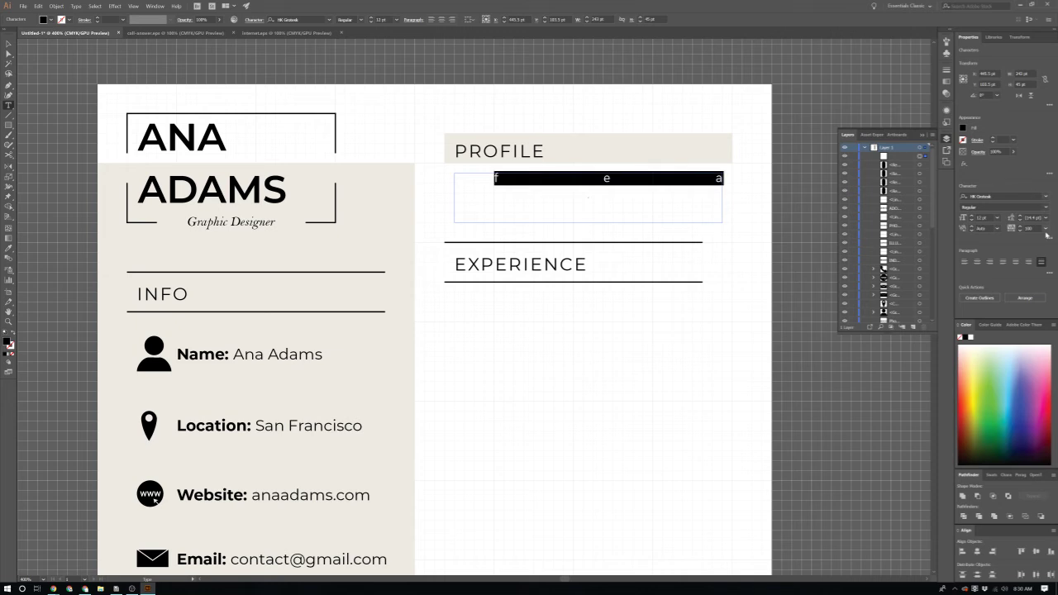
{"action": "left_click", "coordinate": [1046, 232]}
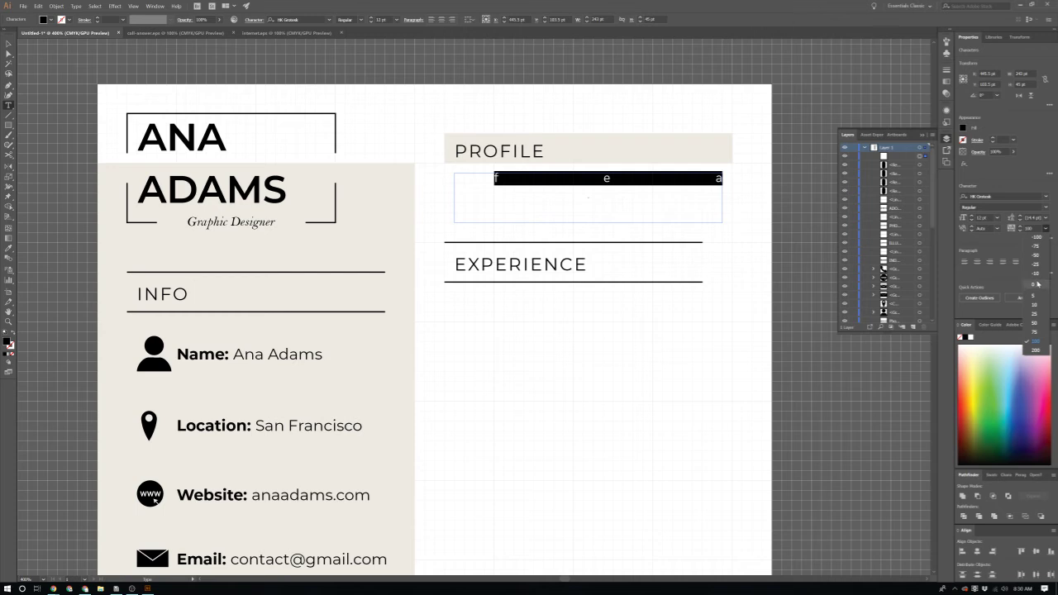
{"action": "left_click", "coordinate": [1036, 284]}
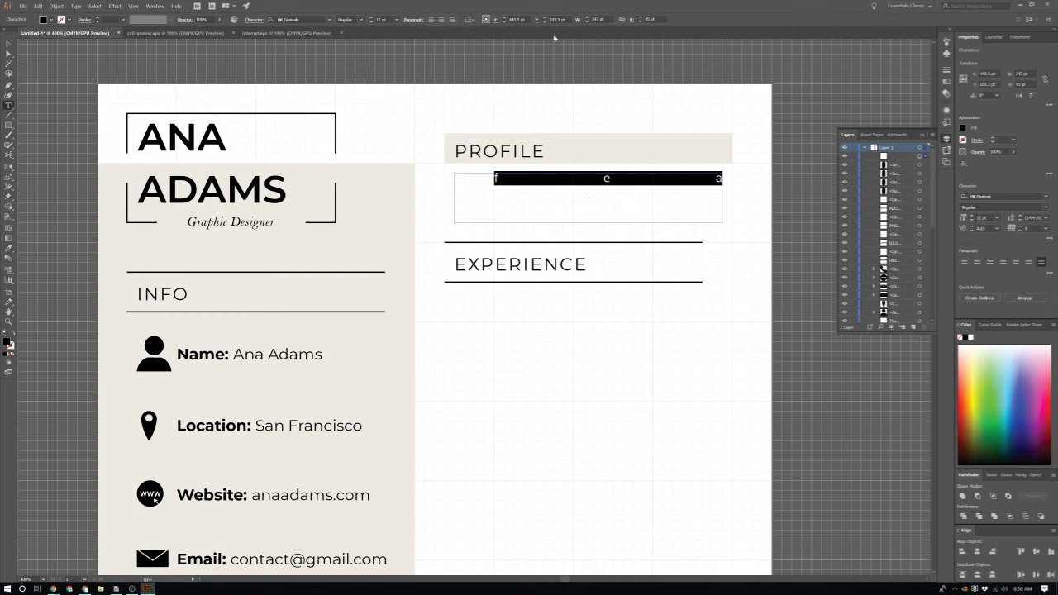
{"action": "key", "text": "BackSpace"}
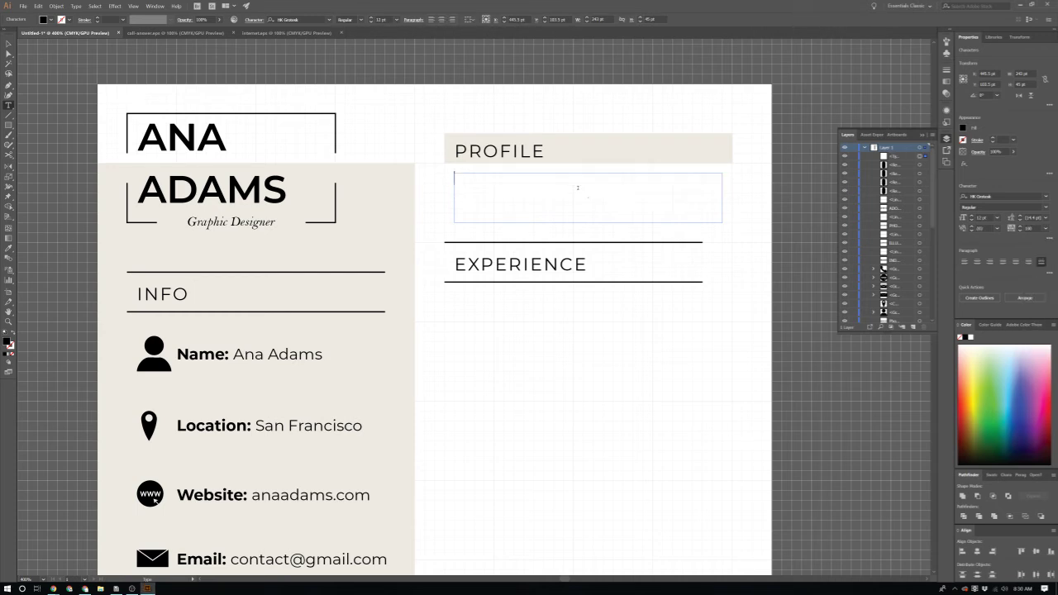
Step: Left-align the text box and remove the leading space from the test text
{"action": "type", "text": "feafeafeafeaf"}
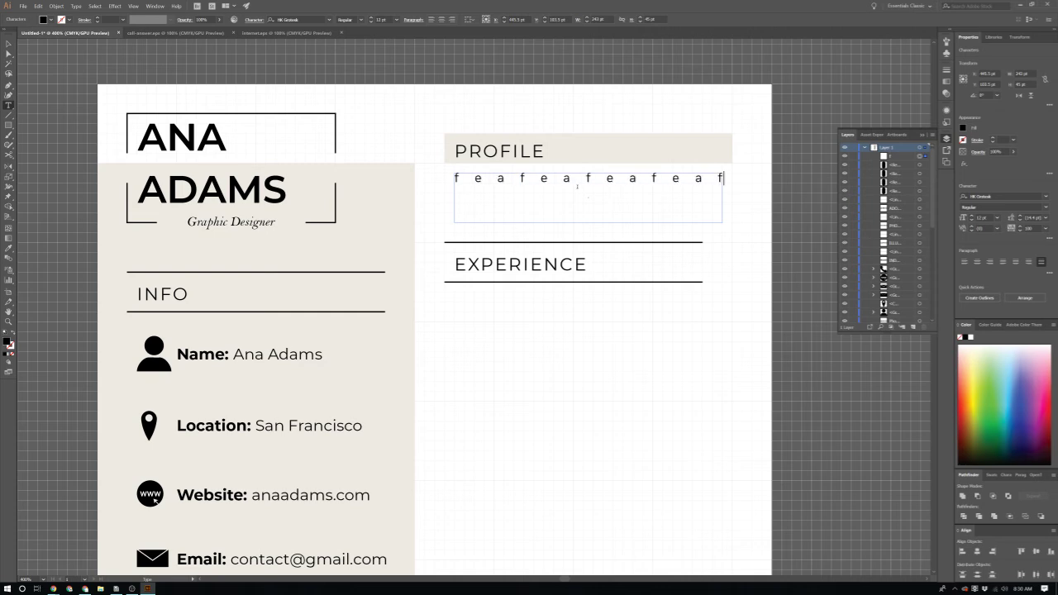
{"action": "key", "text": "ctrl+a"}
{"action": "key", "text": "BackSpace"}
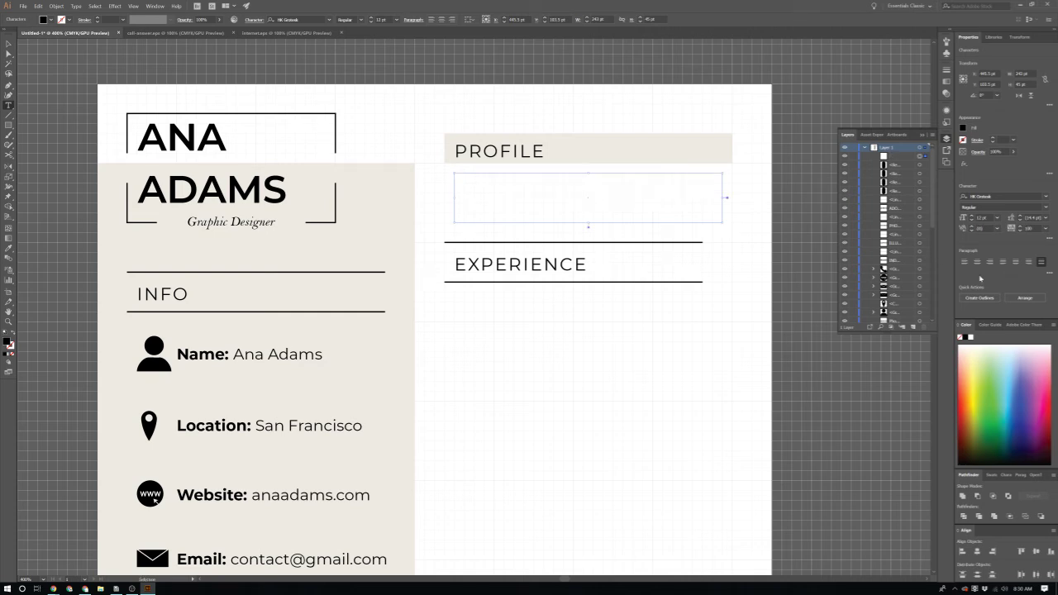
{"action": "left_click", "coordinate": [964, 261]}
{"action": "type", "text": "fafeeafe"}
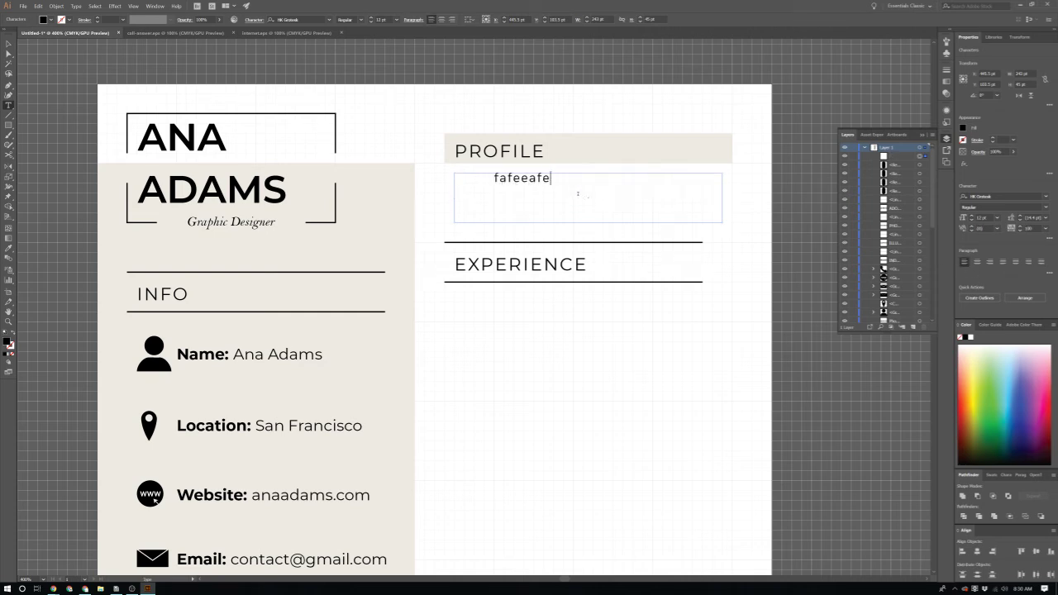
{"action": "left_click", "coordinate": [494, 180]}
{"action": "key", "text": "BackSpace"}
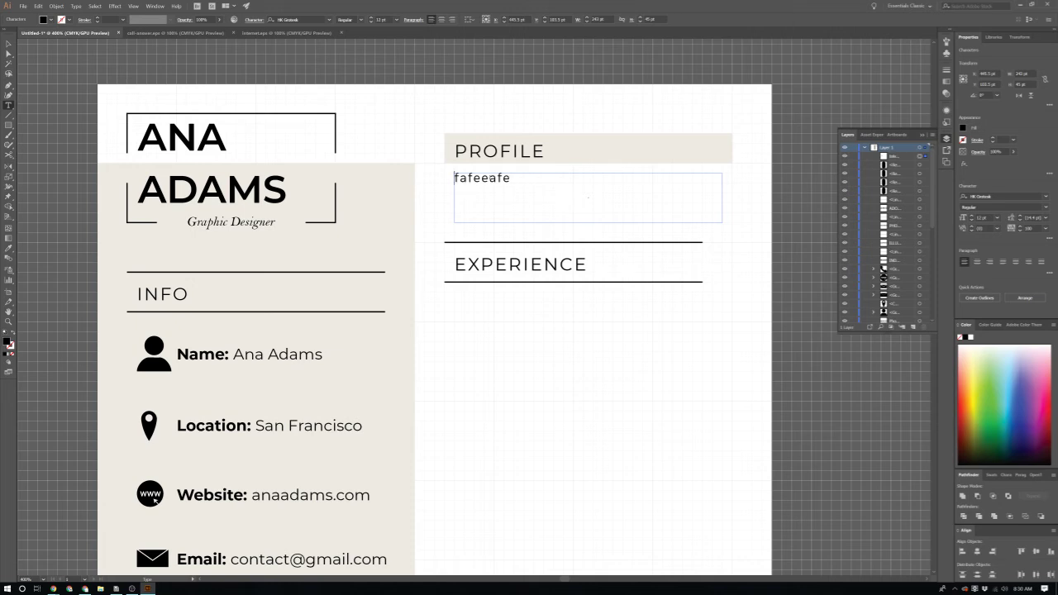
{"action": "key", "text": "ctrl+a"}
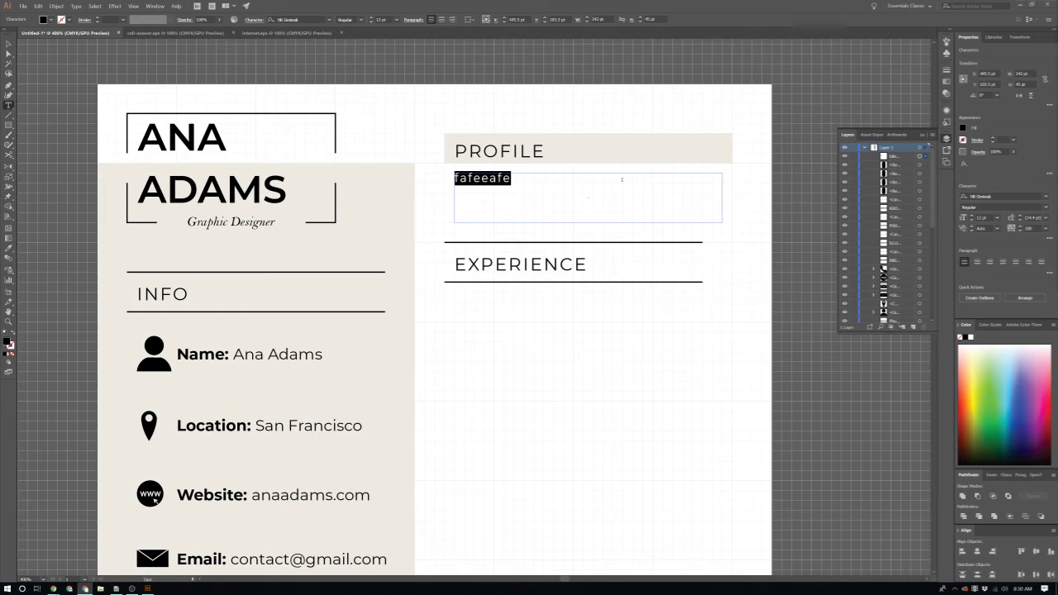
Step: Paste the 'It is a long established fact…' paragraph and set its letter spacing to 0
{"action": "key", "text": "ctrl+v"}
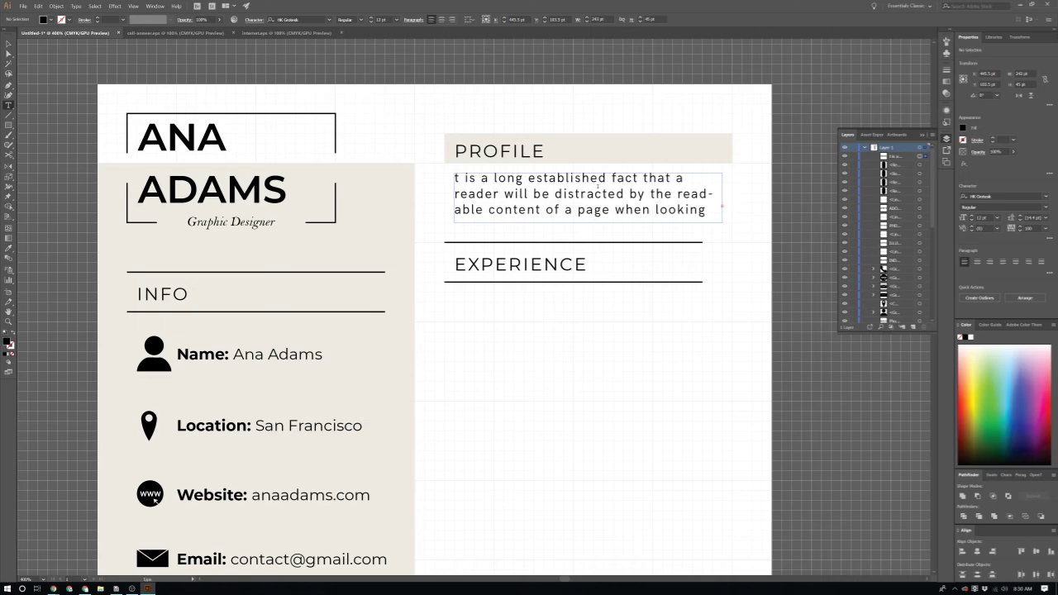
{"action": "double_click", "coordinate": [593, 193]}
{"action": "key", "text": "ctrl+a"}
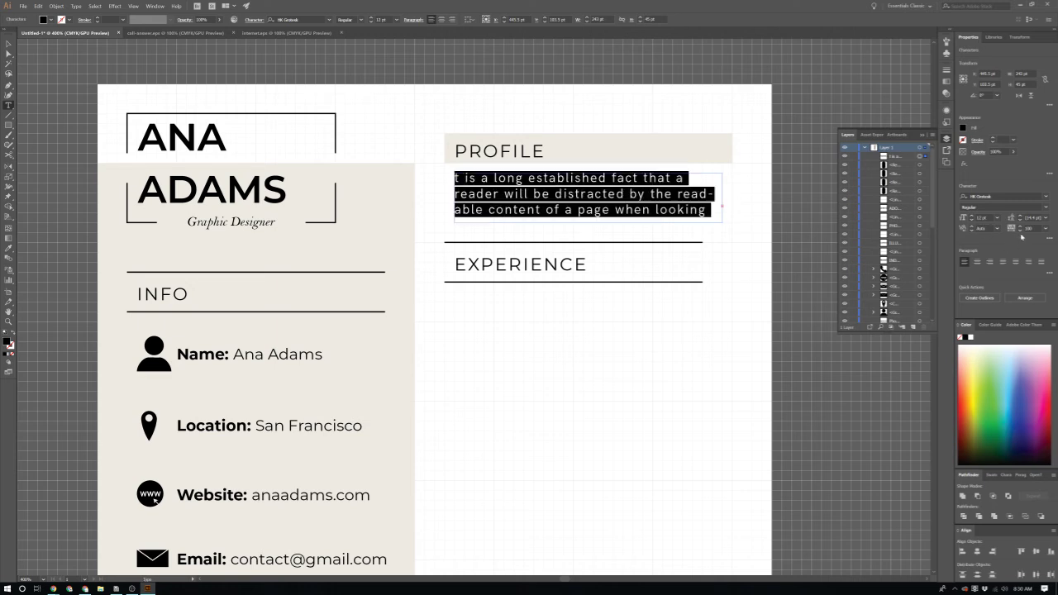
{"action": "left_click", "coordinate": [1044, 229]}
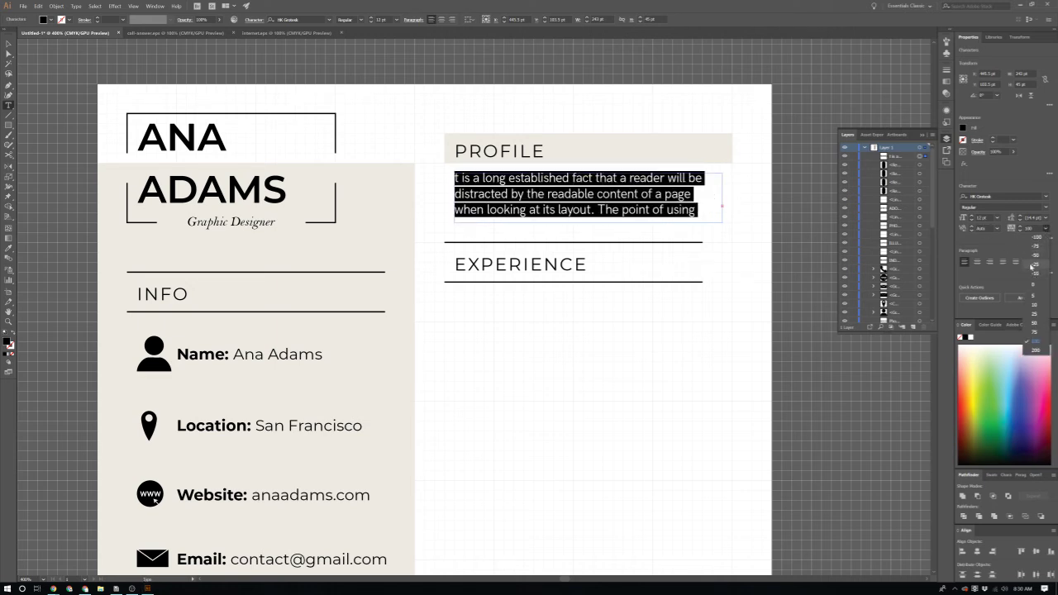
{"action": "left_click", "coordinate": [1033, 283]}
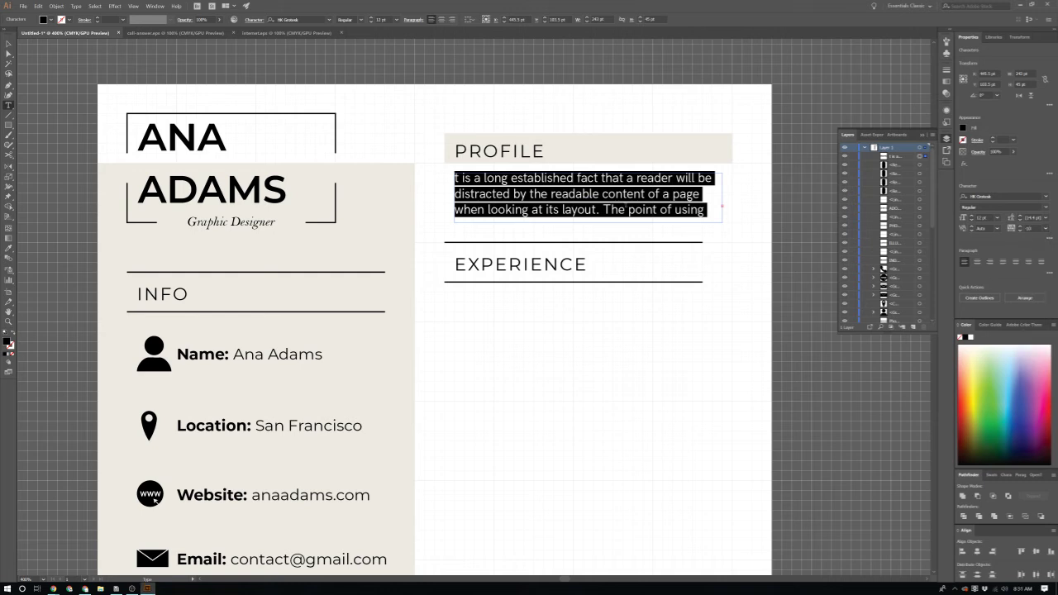
{"action": "left_click", "coordinate": [625, 206]}
Step: Add an 'I' at the start of the paragraph and finish editing the text
{"action": "scroll", "coordinate": [631, 209], "scroll_direction": "down", "scroll_amount": 1}
{"action": "left_click", "coordinate": [461, 170]}
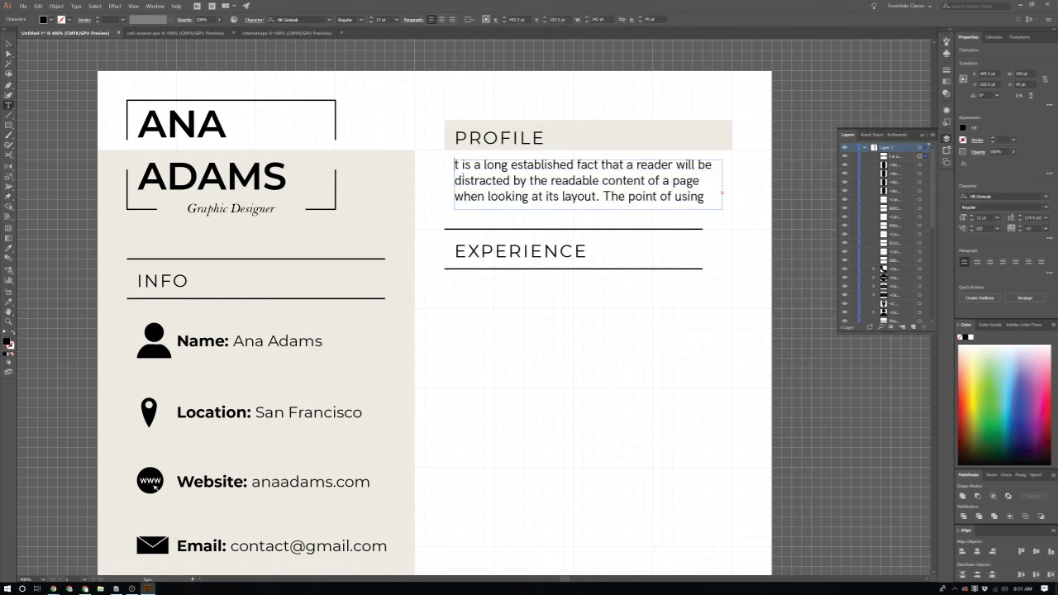
{"action": "type", "text": "I"}
{"action": "key", "text": "Escape"}
{"action": "left_click", "coordinate": [608, 354]}
{"action": "scroll", "coordinate": [610, 353], "scroll_direction": "left", "scroll_amount": 1}
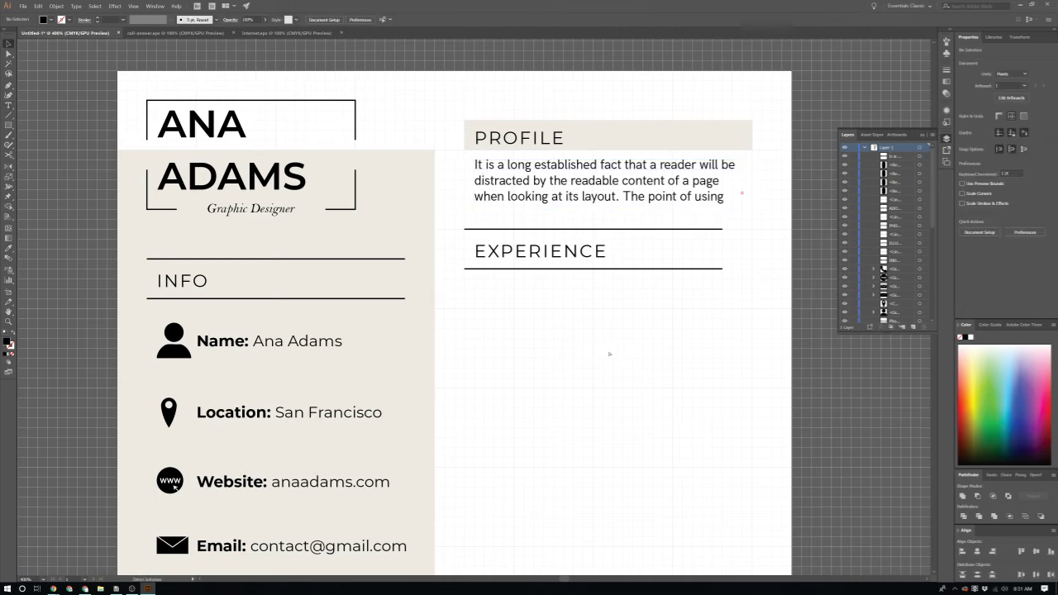
{"action": "scroll", "coordinate": [609, 354], "scroll_direction": "down", "scroll_amount": 1}
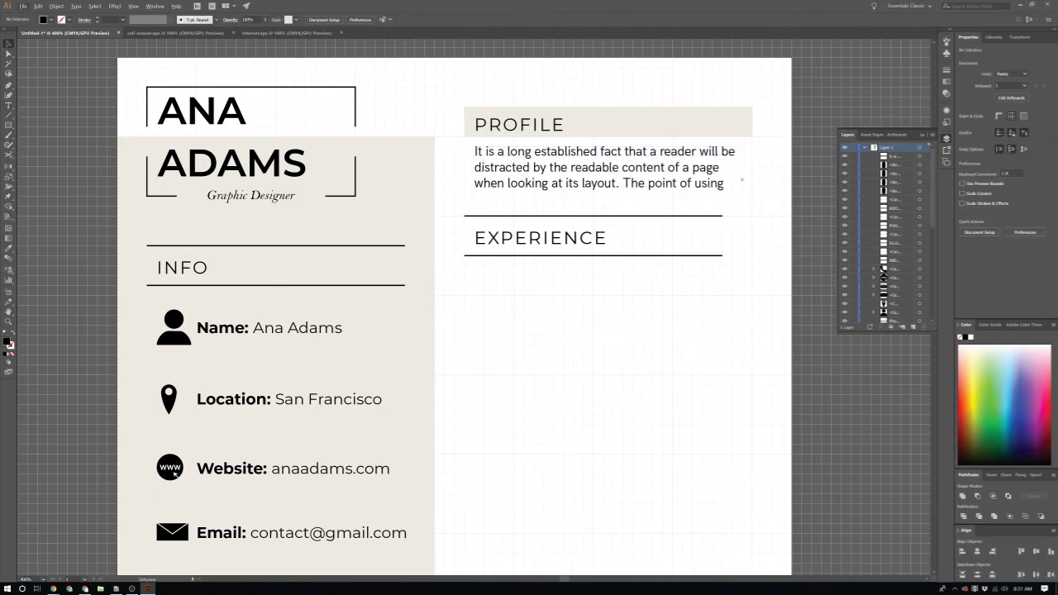
{"action": "scroll", "coordinate": [843, 227], "scroll_direction": "down", "scroll_amount": 3}
{"action": "scroll", "coordinate": [727, 305], "scroll_direction": "down", "scroll_amount": 5}
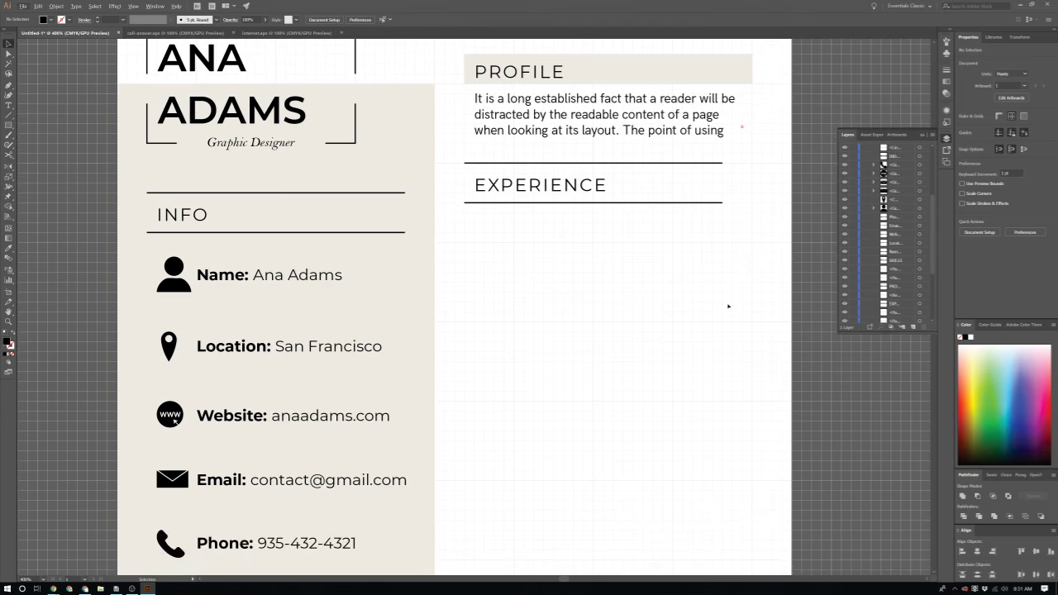
{"action": "key", "text": "backslash"}
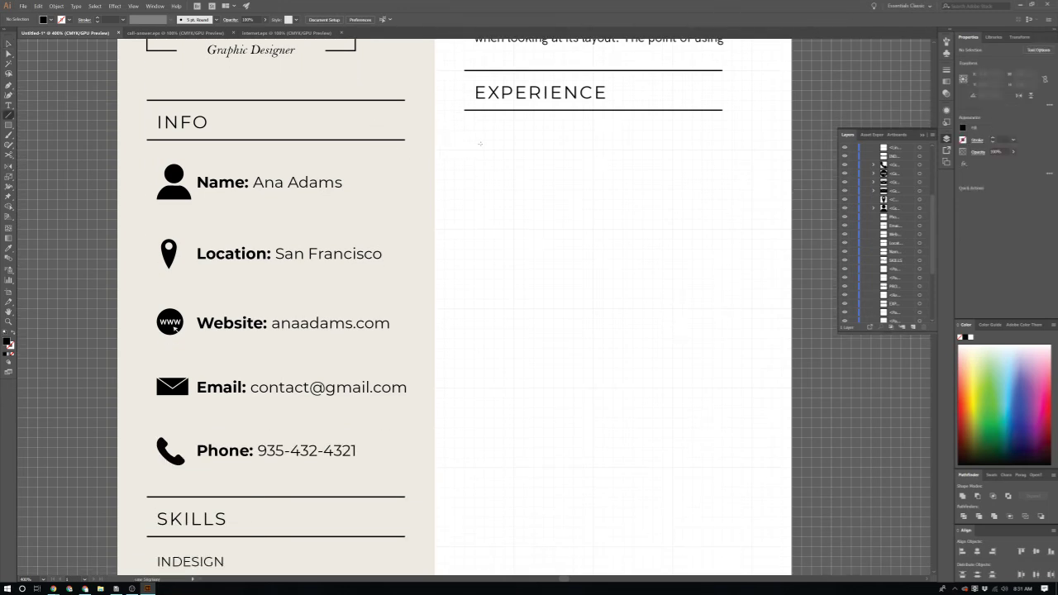
Step: Draw a vertical timeline line under EXPERIENCE with a black stroke
{"action": "left_click_drag", "start_coordinate": [481, 140], "coordinate": [482, 377]}
{"action": "scroll", "coordinate": [482, 377], "scroll_direction": "down", "scroll_amount": 2}
{"action": "scroll", "coordinate": [482, 380], "scroll_direction": "down", "scroll_amount": 1}
{"action": "scroll", "coordinate": [482, 389], "scroll_direction": "up", "scroll_amount": 1}
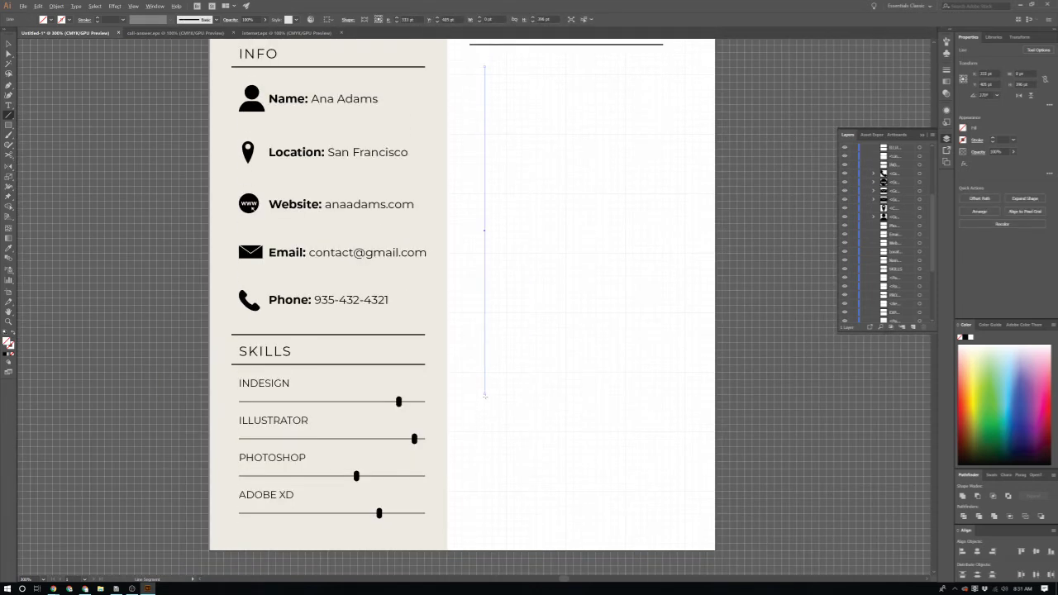
{"action": "scroll", "coordinate": [482, 403], "scroll_direction": "up", "scroll_amount": 2}
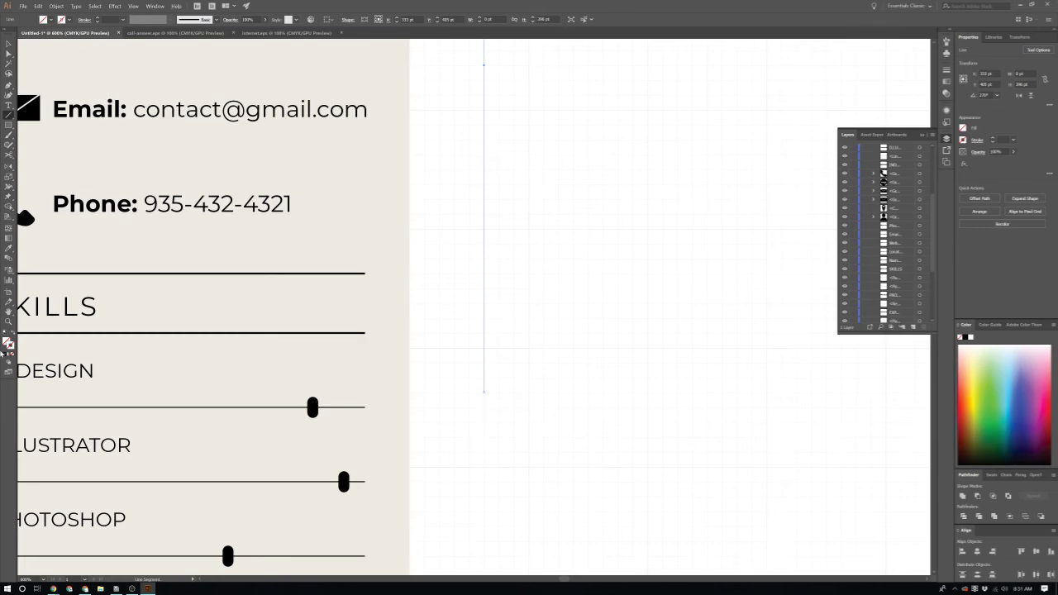
{"action": "left_click", "coordinate": [6, 354]}
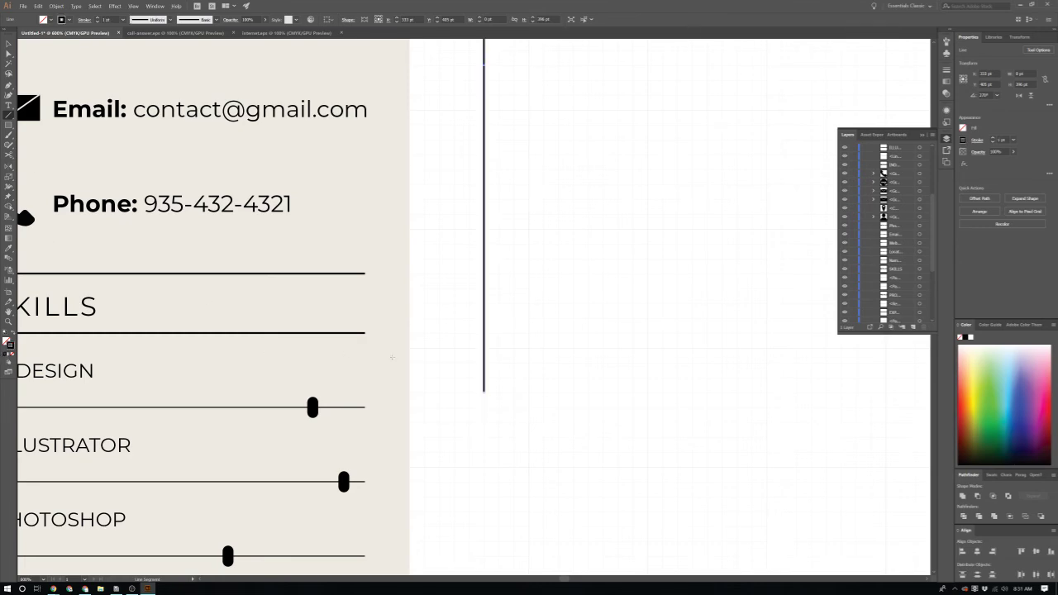
{"action": "scroll", "coordinate": [600, 249], "scroll_direction": "down", "scroll_amount": 3}
{"action": "scroll", "coordinate": [600, 249], "scroll_direction": "up", "scroll_amount": 1}
{"action": "scroll", "coordinate": [600, 250], "scroll_direction": "up", "scroll_amount": 3}
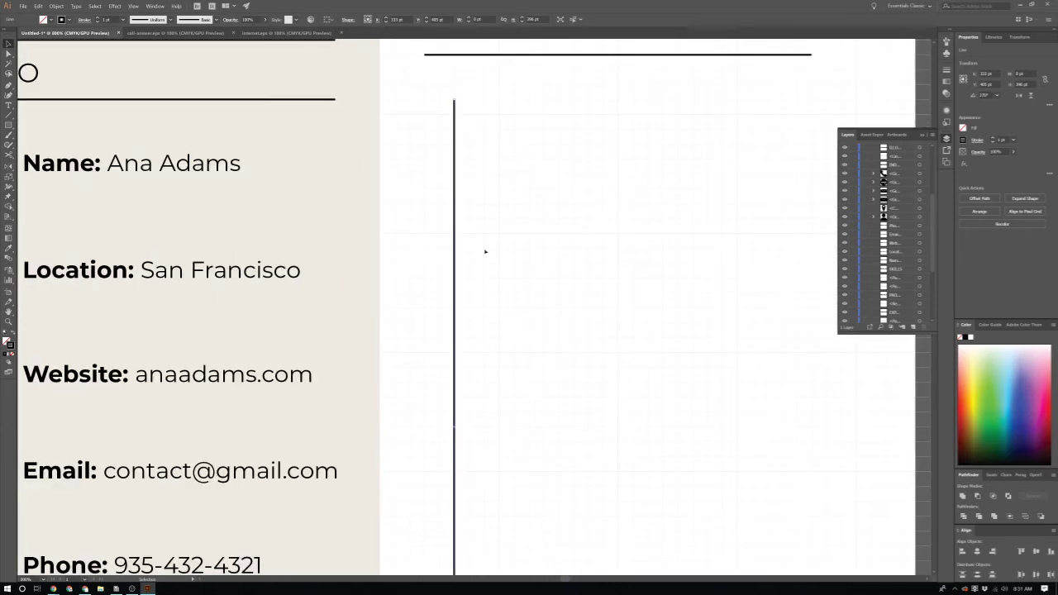
{"action": "scroll", "coordinate": [484, 251], "scroll_direction": "up", "scroll_amount": 1}
{"action": "left_click", "coordinate": [476, 275]}
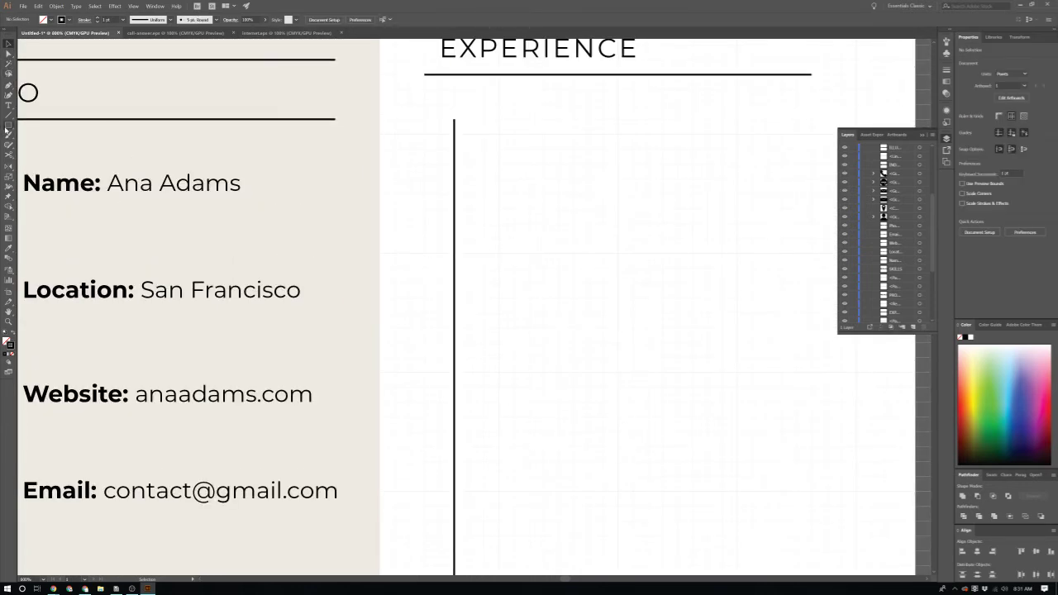
Step: Draw a polygon and reduce it to a solid black triangle with no outline
{"action": "left_click_drag", "start_coordinate": [6, 127], "coordinate": [50, 145]}
{"action": "left_click_drag", "start_coordinate": [466, 161], "coordinate": [499, 186]}
{"action": "scroll", "coordinate": [496, 170], "scroll_direction": "up", "scroll_amount": 3}
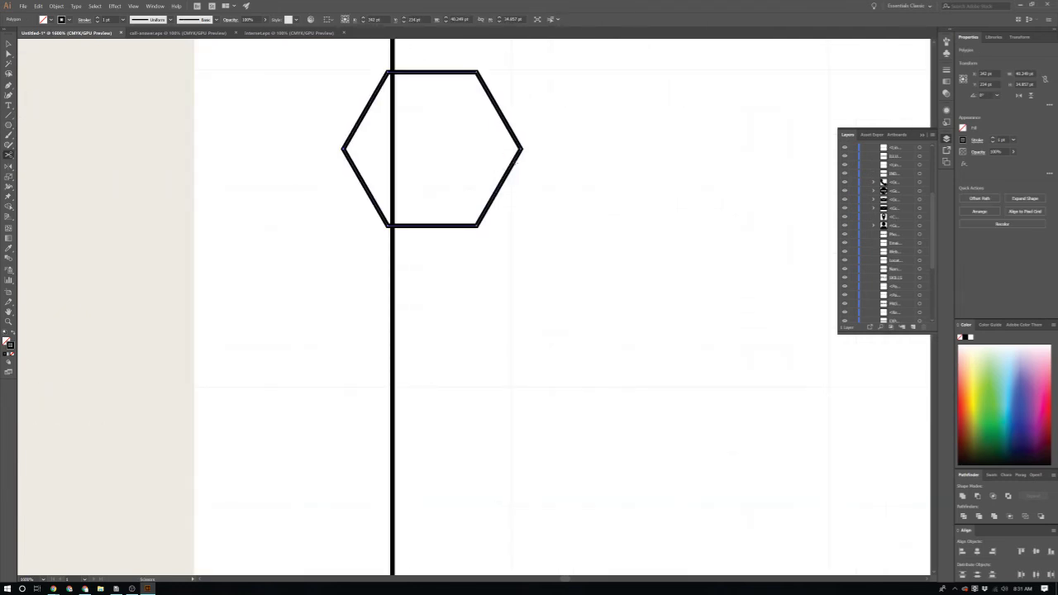
{"action": "key", "text": "v"}
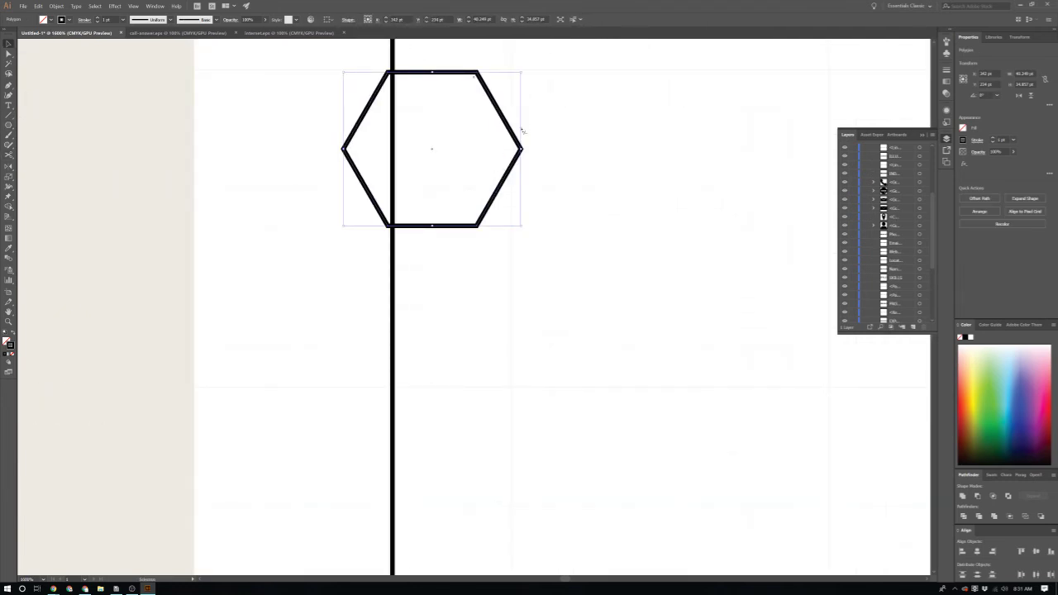
{"action": "left_click_drag", "start_coordinate": [523, 130], "coordinate": [300, 62]}
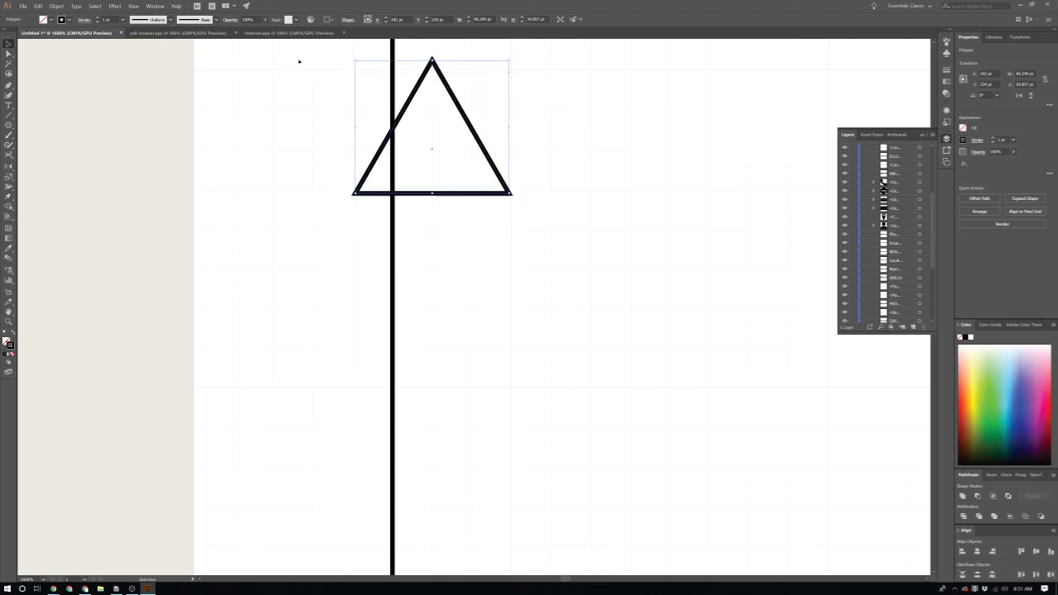
{"action": "scroll", "coordinate": [299, 61], "scroll_direction": "up", "scroll_amount": 1}
{"action": "key", "text": "p"}
{"action": "key", "text": "shift+x"}
{"action": "scroll", "coordinate": [482, 198], "scroll_direction": "up", "scroll_amount": 1}
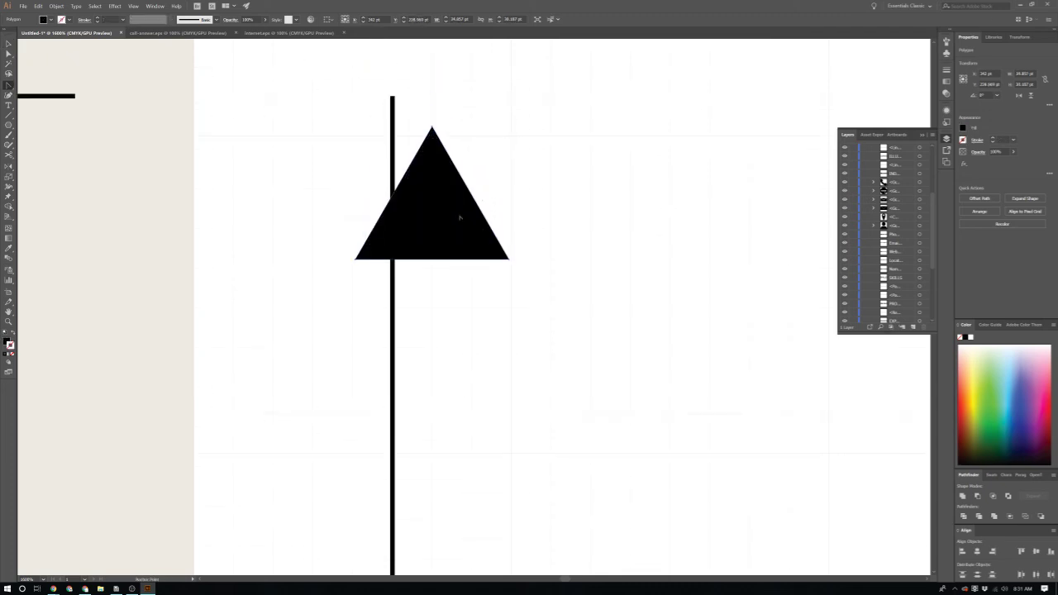
Step: Move the triangle onto the line's top tip and shrink it to about 27 pt wide
{"action": "left_click_drag", "start_coordinate": [447, 167], "coordinate": [420, 83]}
{"action": "scroll", "coordinate": [431, 108], "scroll_direction": "down", "scroll_amount": 1}
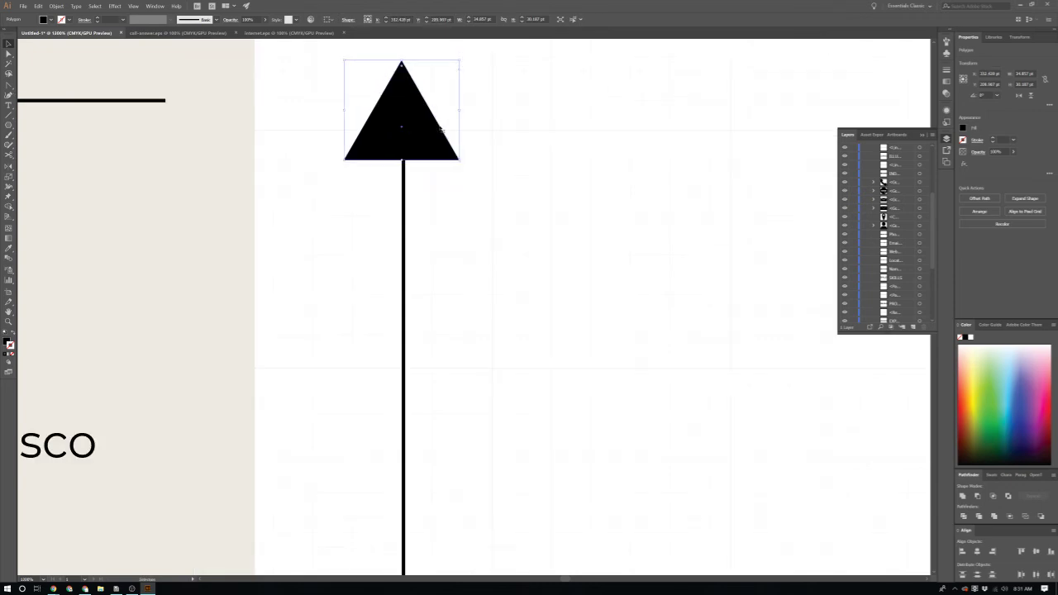
{"action": "left_click_drag", "start_coordinate": [408, 134], "coordinate": [413, 142]}
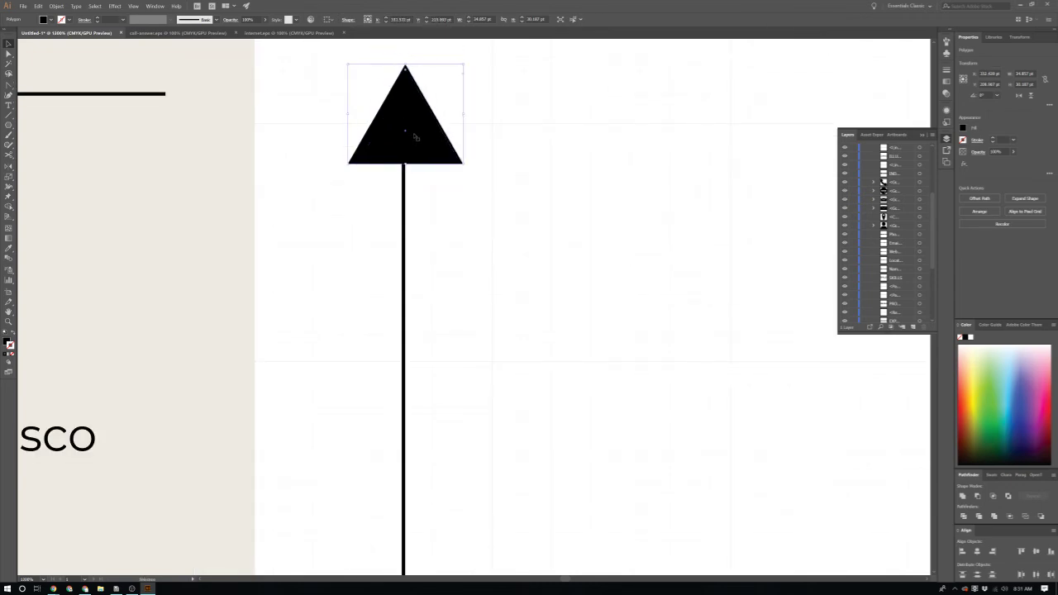
{"action": "scroll", "coordinate": [422, 153], "scroll_direction": "up", "scroll_amount": 2}
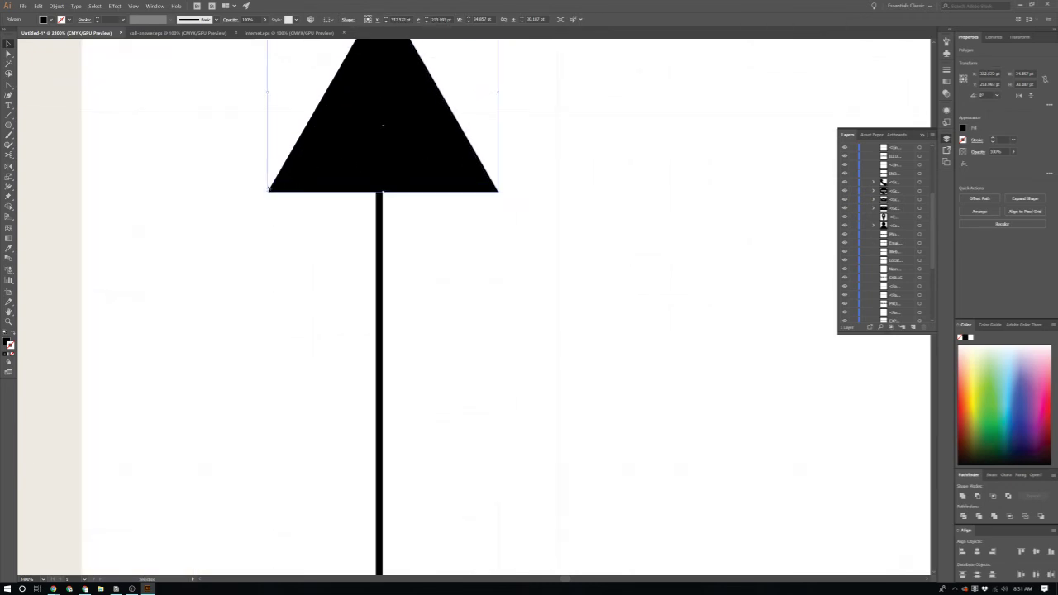
{"action": "left_click_drag", "start_coordinate": [269, 192], "coordinate": [322, 173]}
{"action": "left_click_drag", "start_coordinate": [392, 156], "coordinate": [291, 165]}
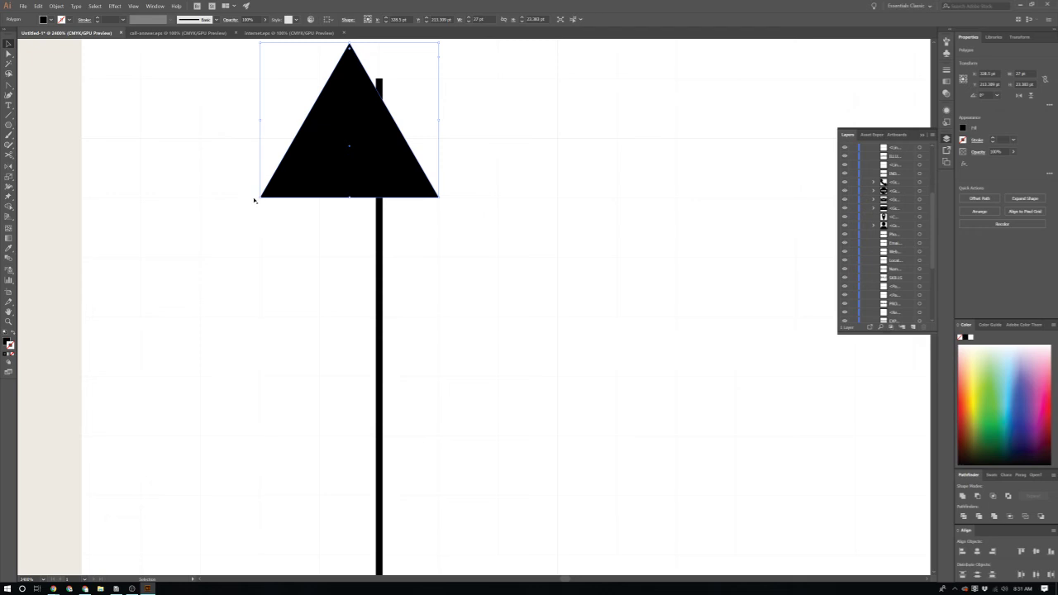
{"action": "left_click_drag", "start_coordinate": [259, 197], "coordinate": [319, 197]}
{"action": "scroll", "coordinate": [401, 392], "scroll_direction": "up", "scroll_amount": 5}
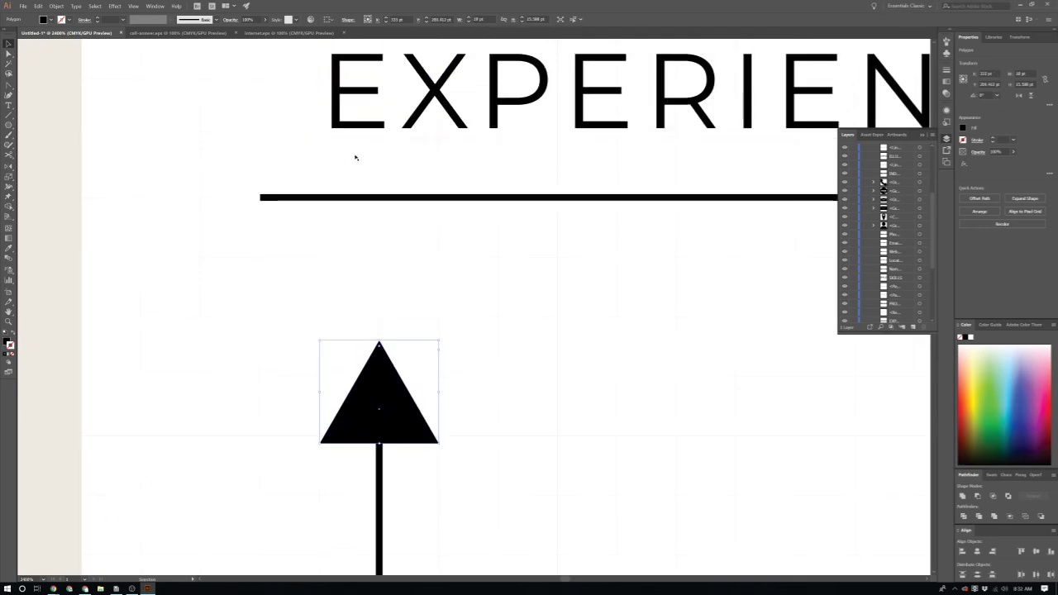
{"action": "scroll", "coordinate": [543, 390], "scroll_direction": "down", "scroll_amount": 1}
{"action": "scroll", "coordinate": [543, 389], "scroll_direction": "down", "scroll_amount": 7}
{"action": "scroll", "coordinate": [548, 397], "scroll_direction": "down", "scroll_amount": 3}
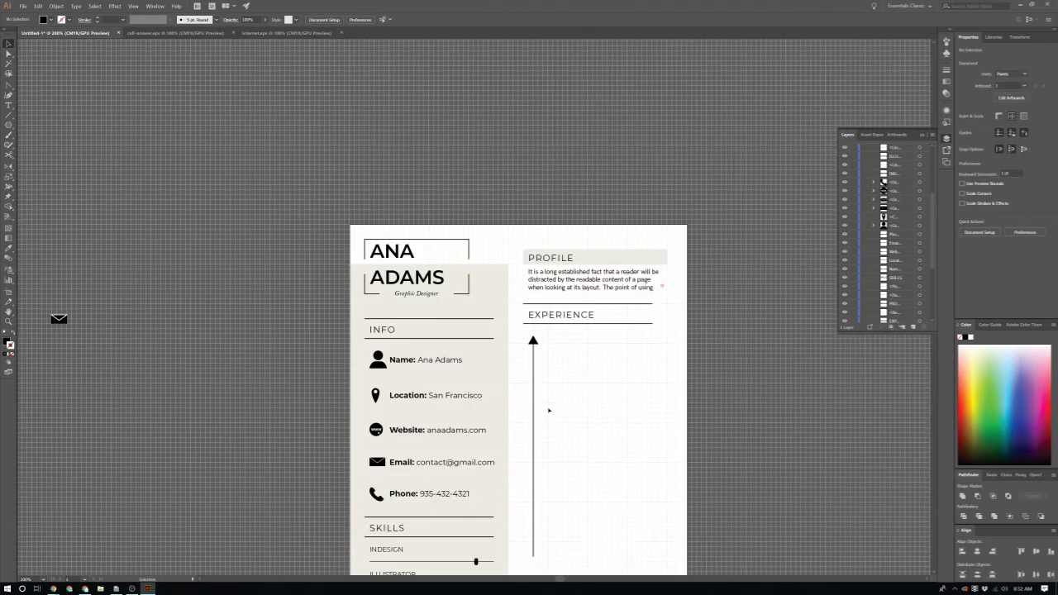
{"action": "scroll", "coordinate": [532, 345], "scroll_direction": "down", "scroll_amount": 1}
{"action": "scroll", "coordinate": [525, 344], "scroll_direction": "up", "scroll_amount": 8}
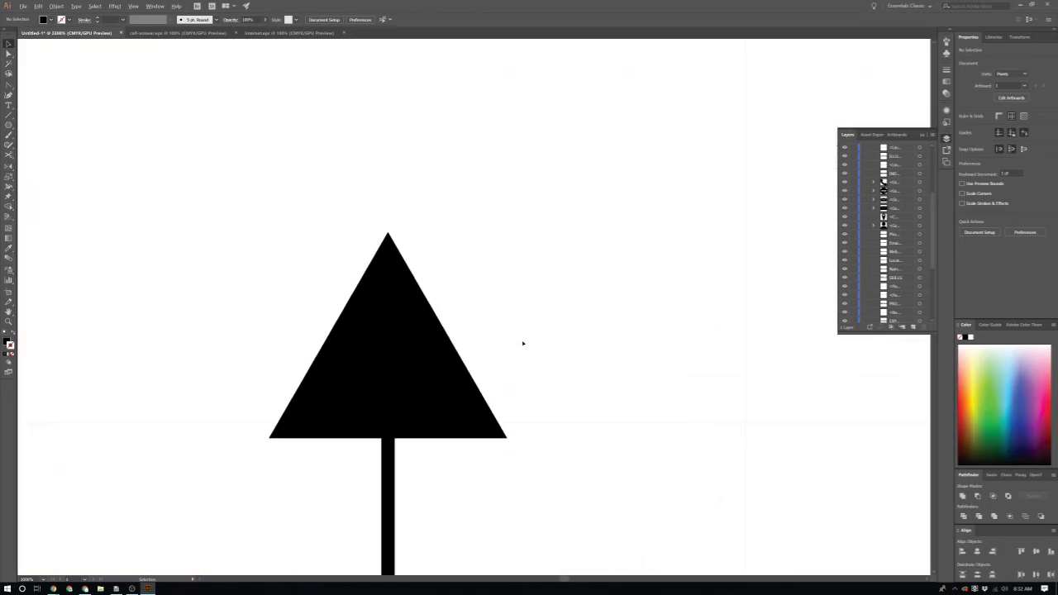
Step: Adjust the arrowhead's height and size so it fits the line's top
{"action": "left_click", "coordinate": [457, 370]}
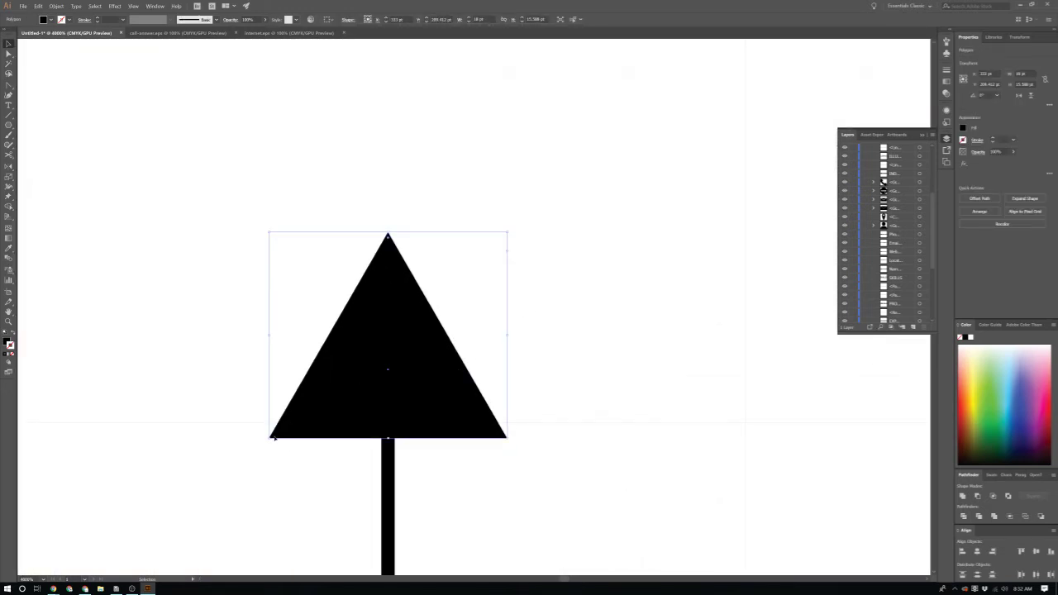
{"action": "mouse_move", "coordinate": [270, 438]}
{"action": "left_mouse_down"}
{"action": "mouse_move", "coordinate": [389, 428]}
{"action": "mouse_move", "coordinate": [271, 427]}
{"action": "left_mouse_up"}
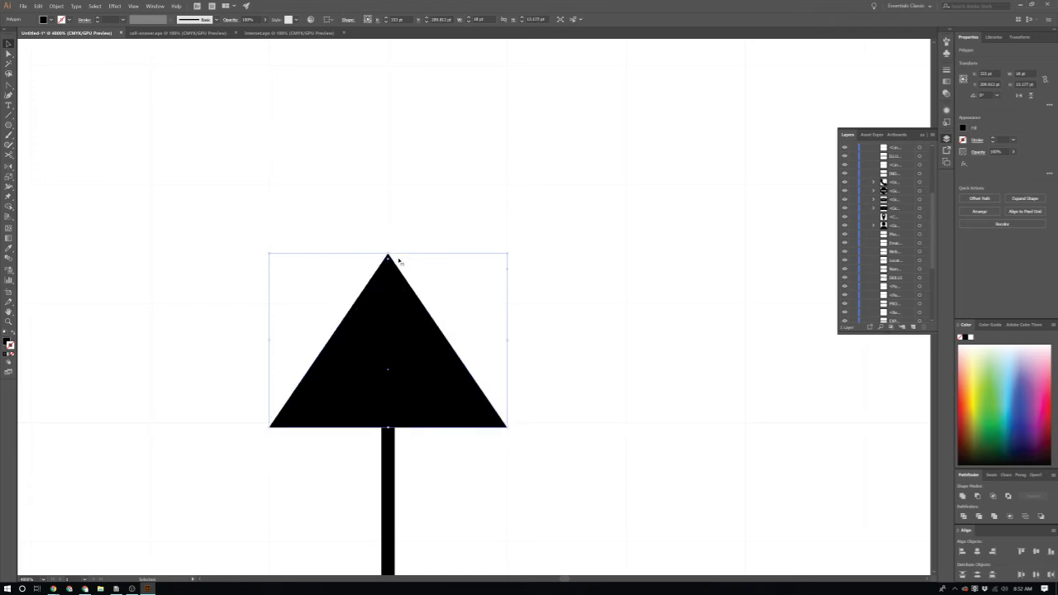
{"action": "left_click_drag", "start_coordinate": [388, 256], "coordinate": [387, 184]}
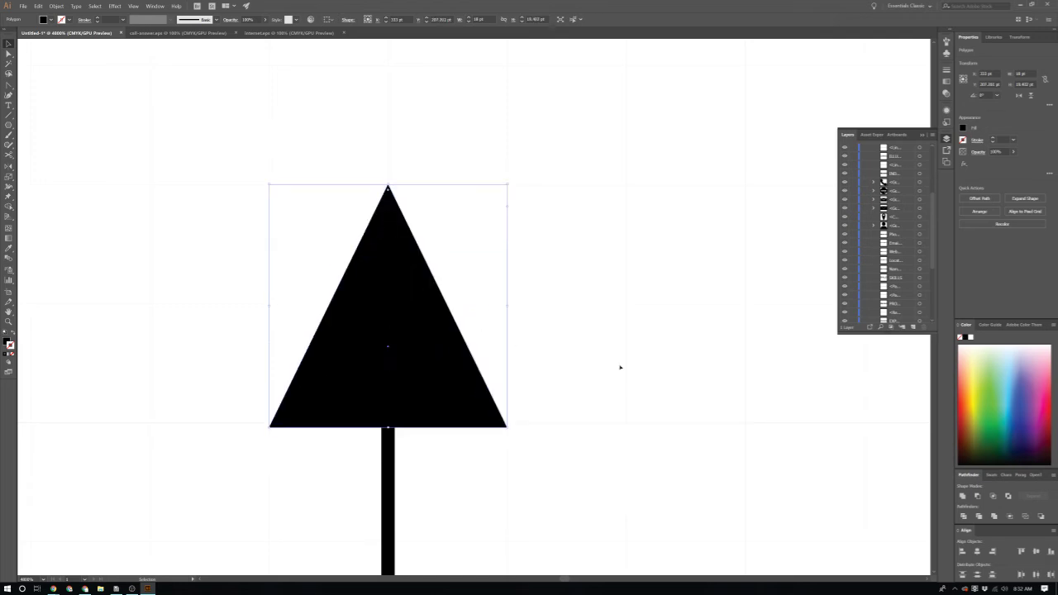
{"action": "scroll", "coordinate": [623, 374], "scroll_direction": "down", "scroll_amount": 5}
{"action": "scroll", "coordinate": [625, 379], "scroll_direction": "up", "scroll_amount": 3}
{"action": "left_click", "coordinate": [593, 370]}
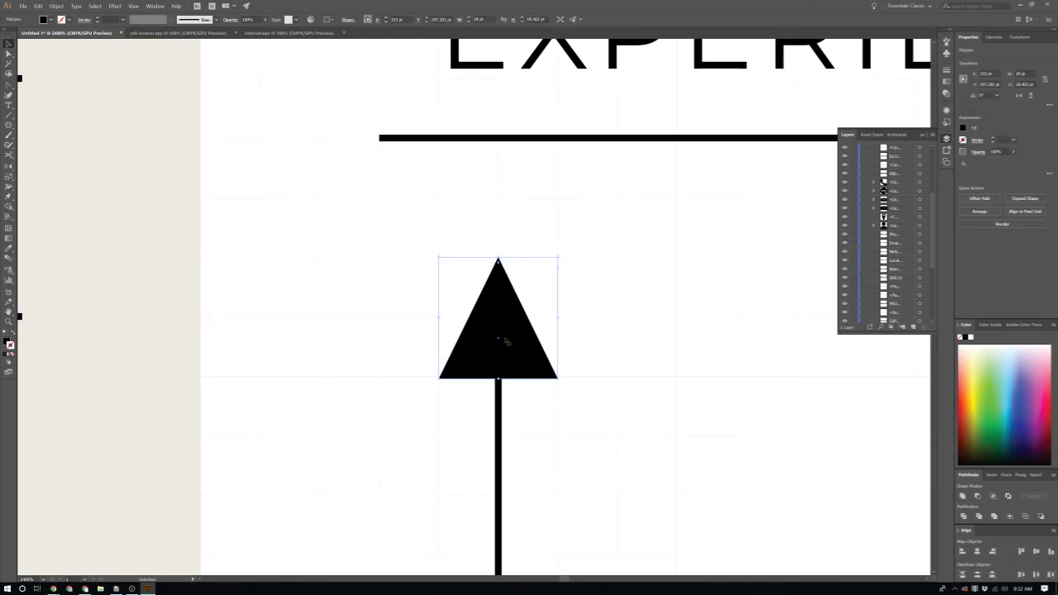
{"action": "key", "text": "ctrl"}
{"action": "left_click_drag", "start_coordinate": [559, 258], "coordinate": [542, 282]}
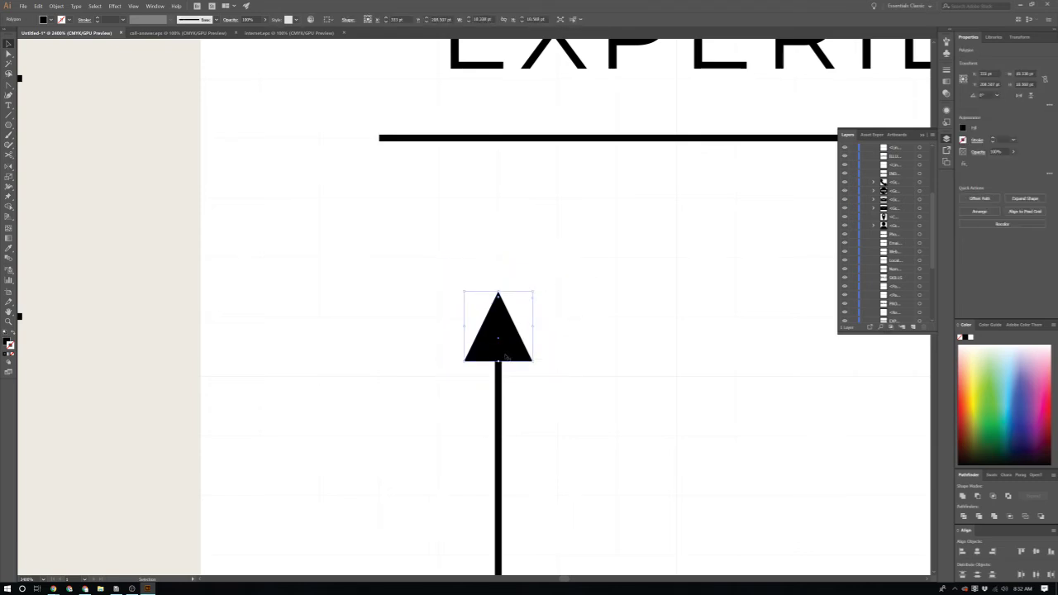
{"action": "scroll", "coordinate": [566, 379], "scroll_direction": "down", "scroll_amount": 6}
{"action": "scroll", "coordinate": [550, 424], "scroll_direction": "down", "scroll_amount": 2}
{"action": "scroll", "coordinate": [549, 424], "scroll_direction": "down", "scroll_amount": 2}
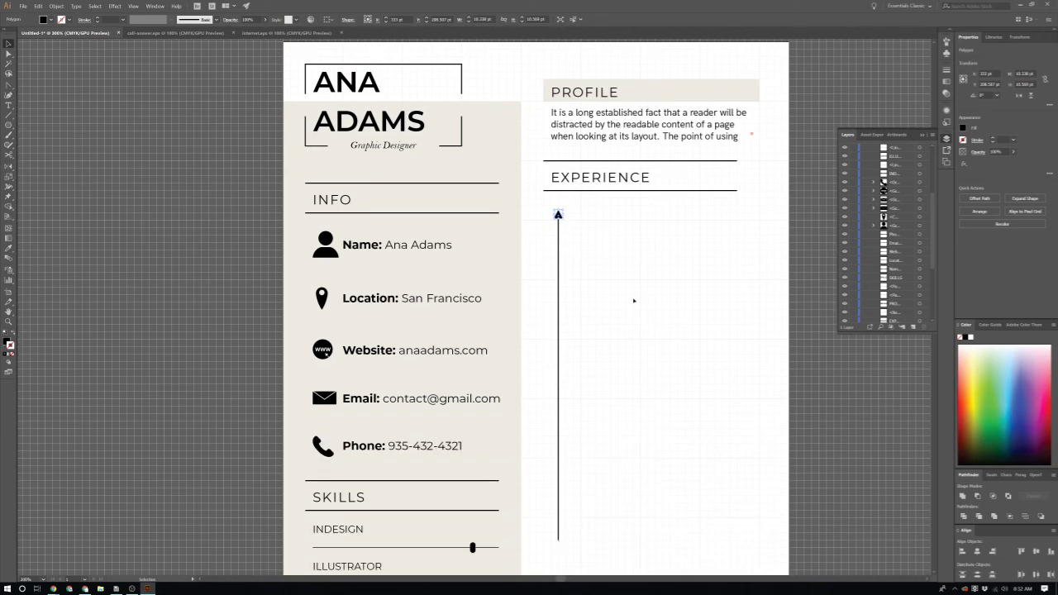
{"action": "left_click", "coordinate": [633, 300]}
{"action": "left_click", "coordinate": [558, 215]}
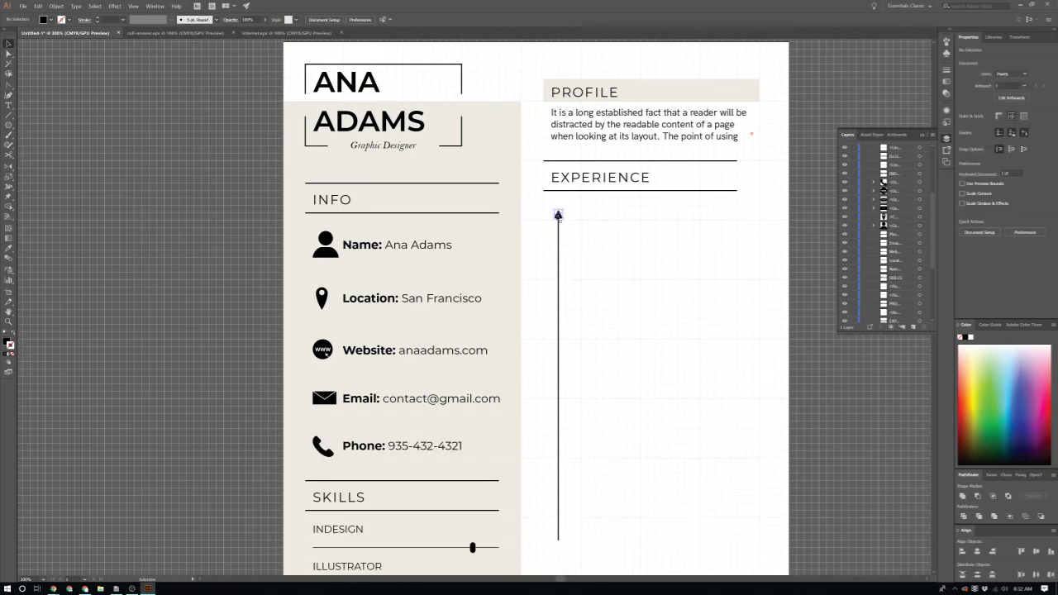
{"action": "scroll", "coordinate": [568, 199], "scroll_direction": "down", "scroll_amount": 1}
{"action": "scroll", "coordinate": [558, 174], "scroll_direction": "up", "scroll_amount": 6}
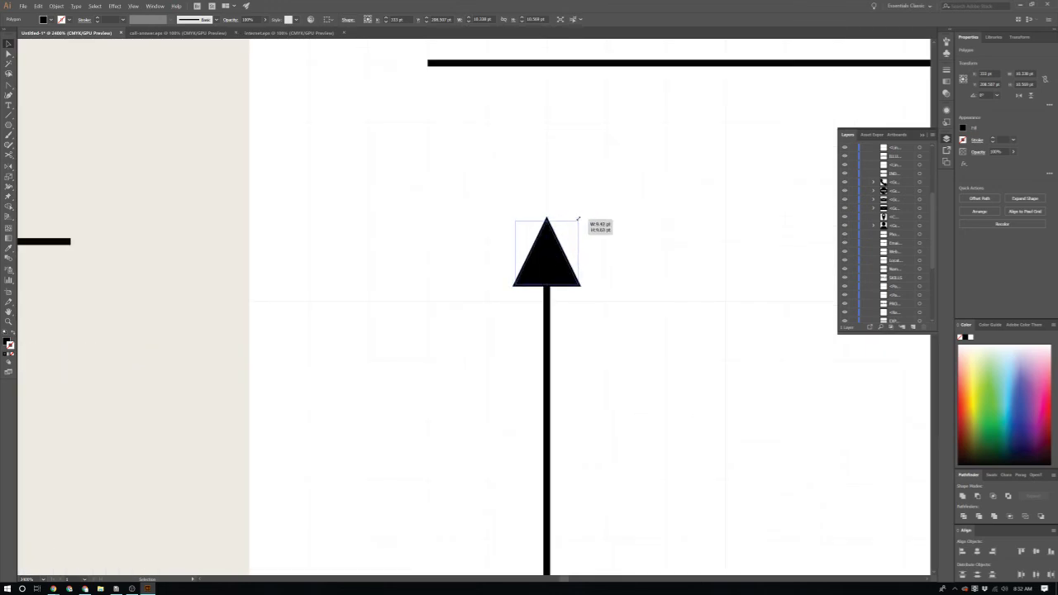
{"action": "scroll", "coordinate": [581, 218], "scroll_direction": "down", "scroll_amount": 10}
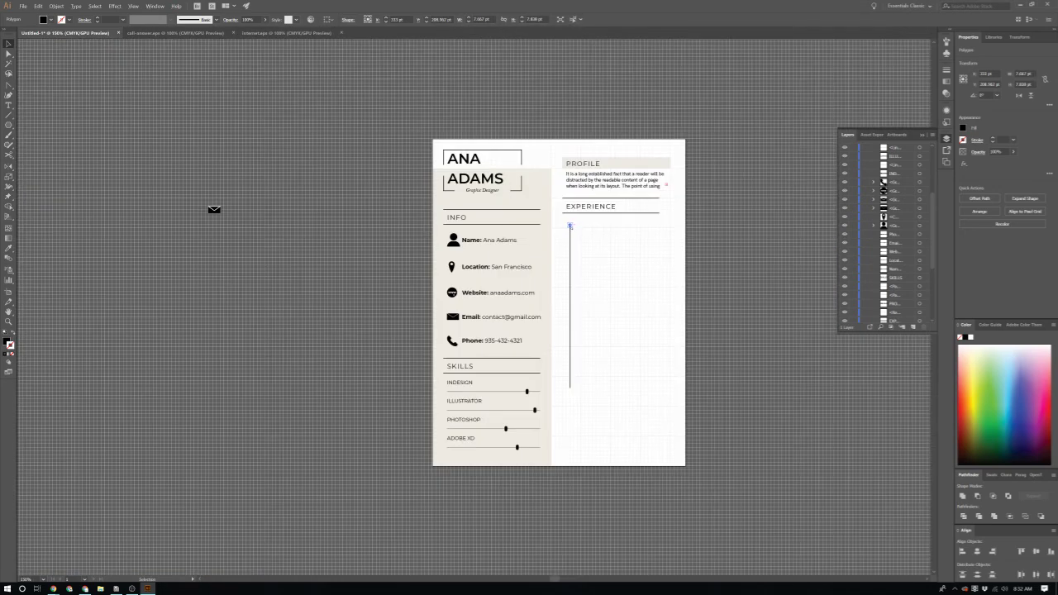
{"action": "scroll", "coordinate": [569, 225], "scroll_direction": "up", "scroll_amount": 2}
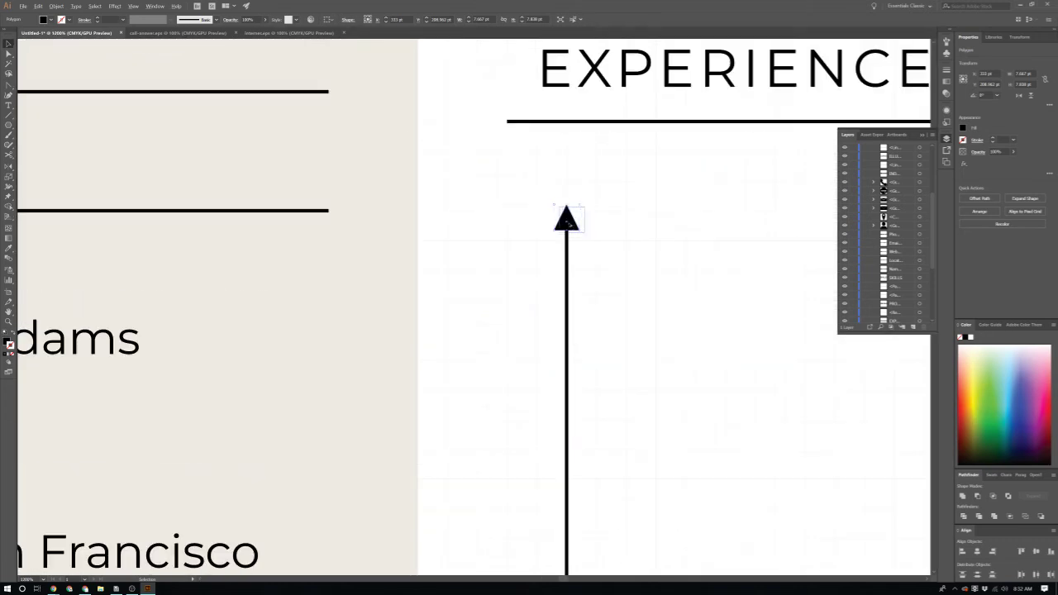
{"action": "scroll", "coordinate": [569, 223], "scroll_direction": "up", "scroll_amount": 5}
{"action": "scroll", "coordinate": [610, 382], "scroll_direction": "right", "scroll_amount": 1}
{"action": "left_click", "coordinate": [610, 382]}
{"action": "scroll", "coordinate": [612, 389], "scroll_direction": "down", "scroll_amount": 1}
{"action": "scroll", "coordinate": [612, 390], "scroll_direction": "down", "scroll_amount": 8}
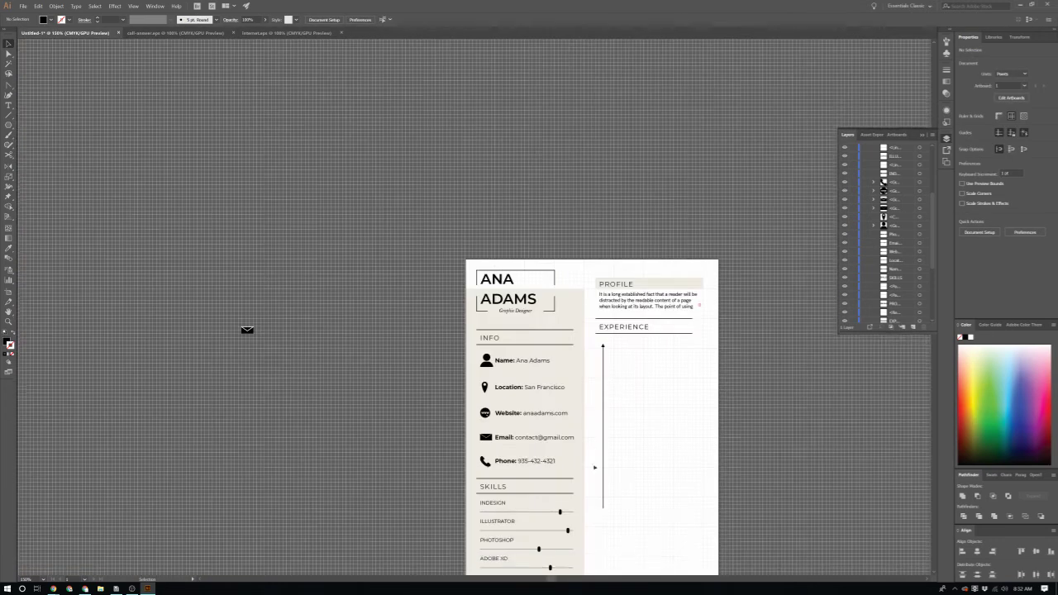
{"action": "scroll", "coordinate": [605, 500], "scroll_direction": "up", "scroll_amount": 5}
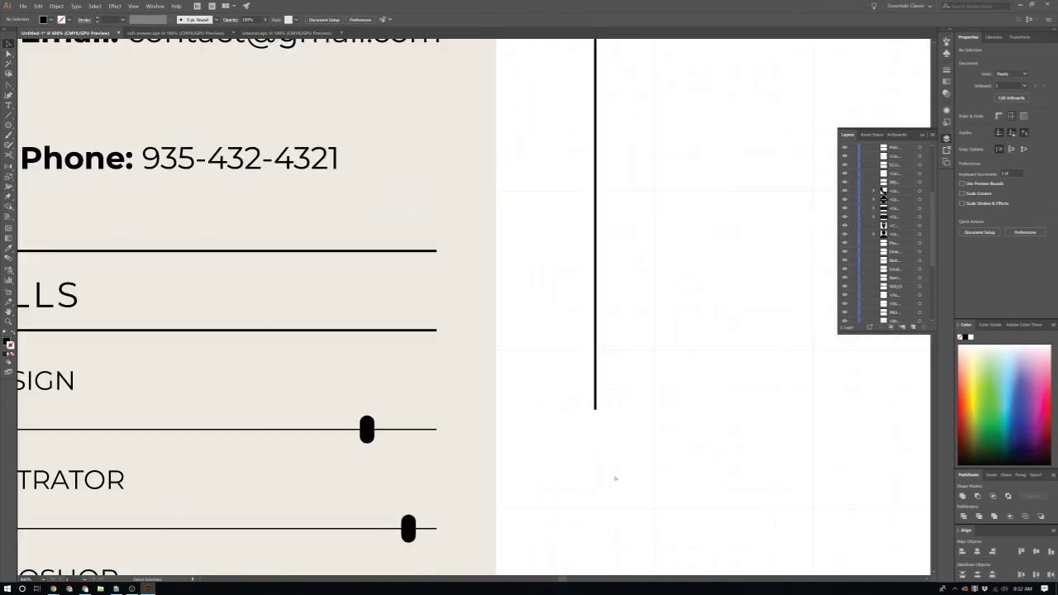
Step: Rotate the spare triangle 180° and place it at the line's bottom end
{"action": "left_click", "coordinate": [474, 307]}
{"action": "left_click_drag", "start_coordinate": [486, 292], "coordinate": [445, 357]}
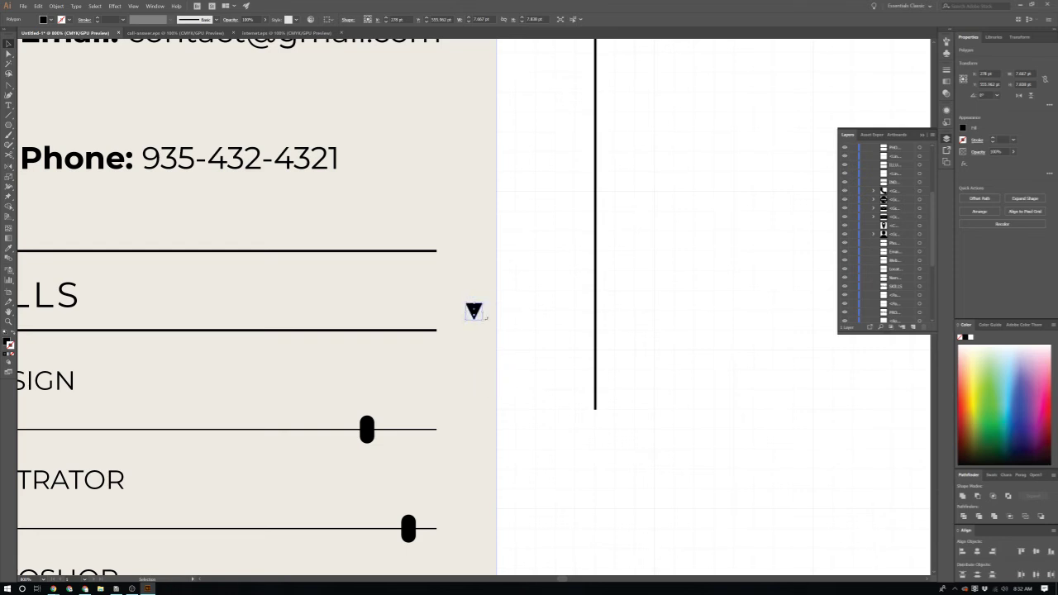
{"action": "left_click_drag", "start_coordinate": [479, 316], "coordinate": [597, 411]}
{"action": "left_click", "coordinate": [621, 444]}
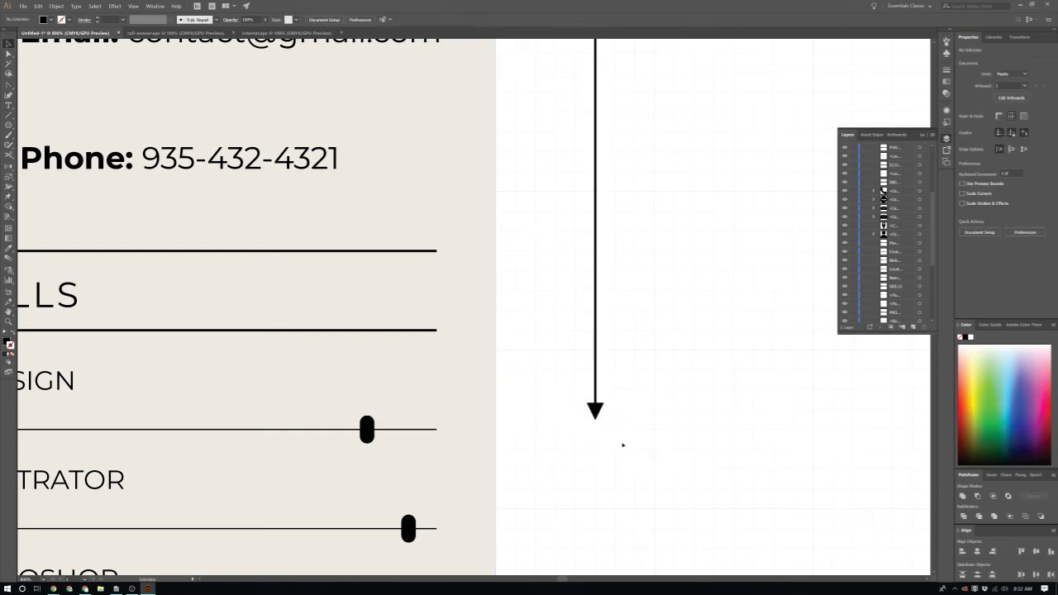
Step: Fit the artboard in view and place a copy of EXPERIENCE below the timeline
{"action": "key", "text": "ctrl+0"}
{"action": "scroll", "coordinate": [715, 443], "scroll_direction": "down", "scroll_amount": 3}
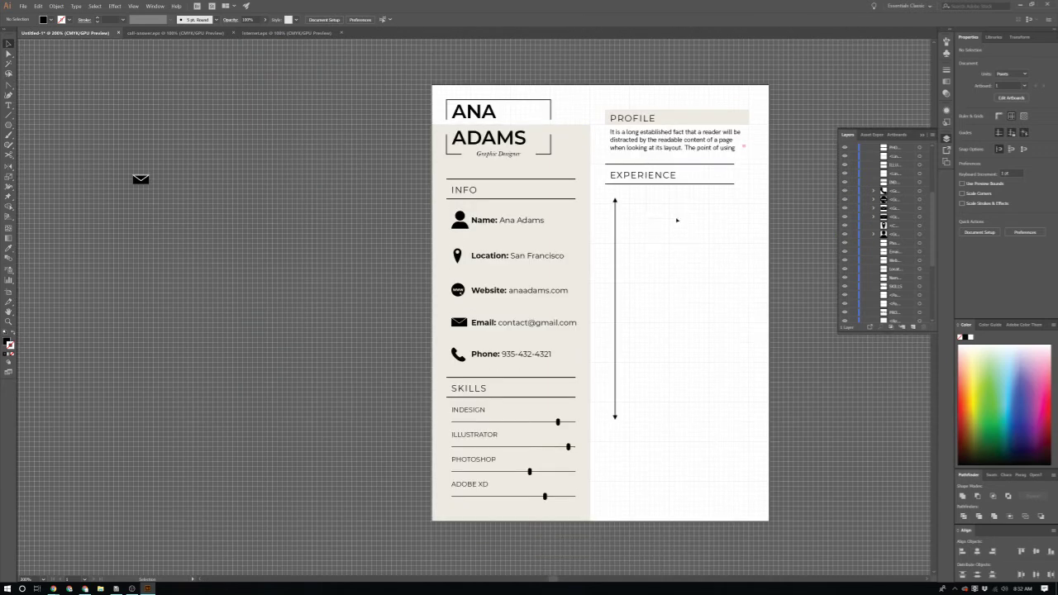
{"action": "left_click_drag", "start_coordinate": [654, 180], "coordinate": [667, 442]}
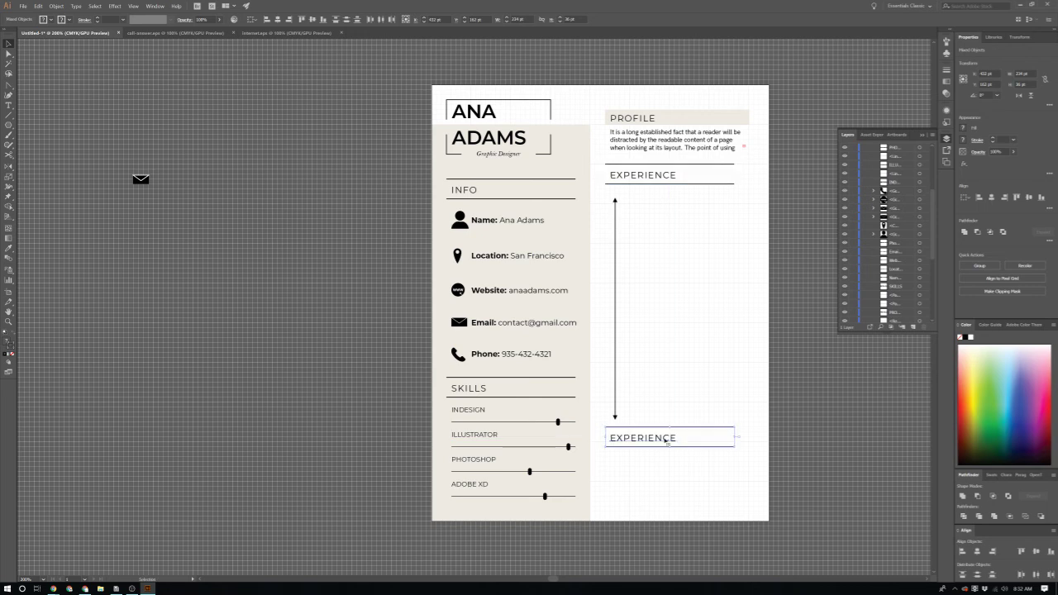
Step: Replace the copied heading's text with 'EDUCTATION'
{"action": "scroll", "coordinate": [667, 442], "scroll_direction": "up", "scroll_amount": 5}
{"action": "left_click", "coordinate": [656, 558]}
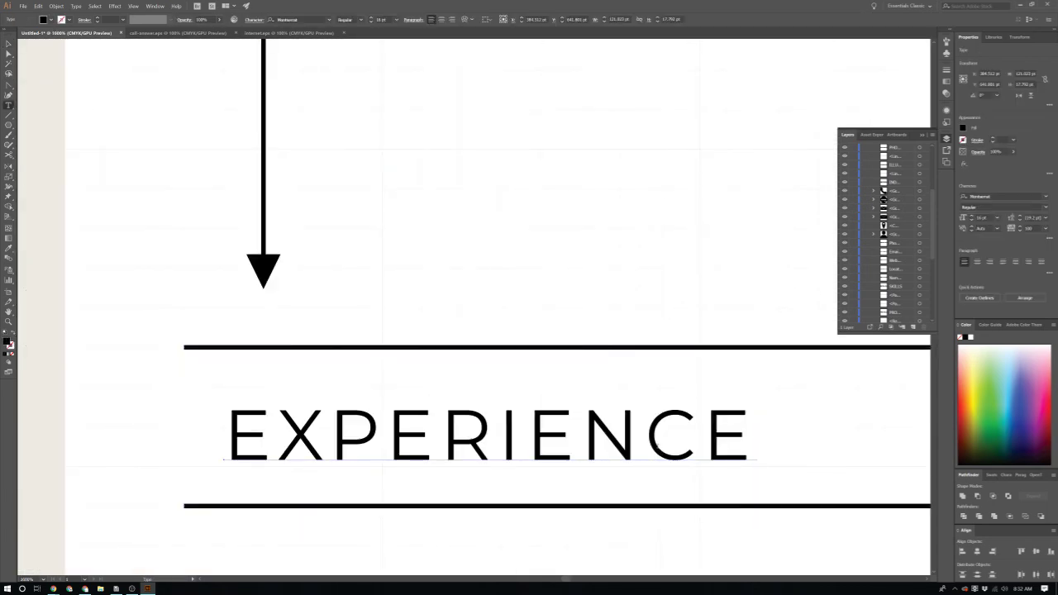
{"action": "double_click", "coordinate": [727, 438]}
{"action": "type", "text": "EDUCTATION"}
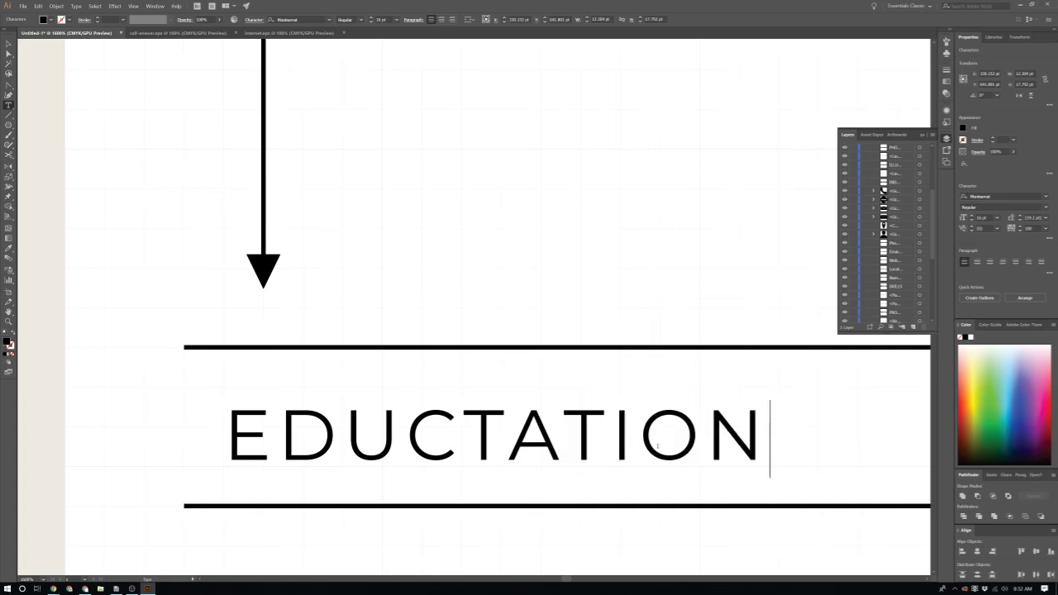
{"action": "key", "text": "Escape"}
Step: Correct the typo so the heading reads EDUCATION
{"action": "scroll", "coordinate": [654, 239], "scroll_direction": "down", "scroll_amount": 4}
{"action": "scroll", "coordinate": [635, 318], "scroll_direction": "down", "scroll_amount": 1}
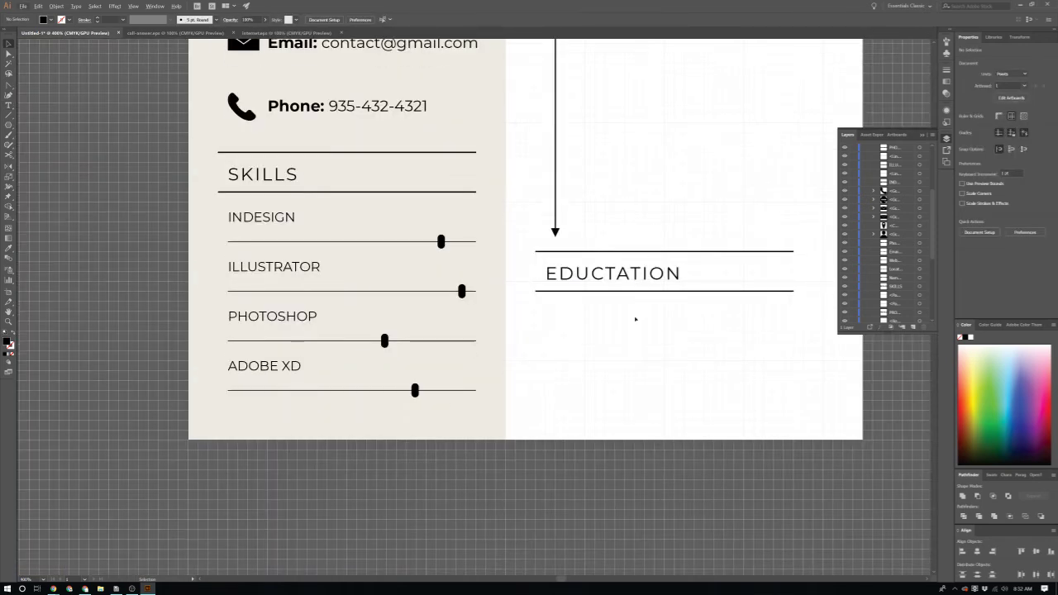
{"action": "left_click", "coordinate": [616, 273]}
{"action": "double_click", "coordinate": [611, 274]}
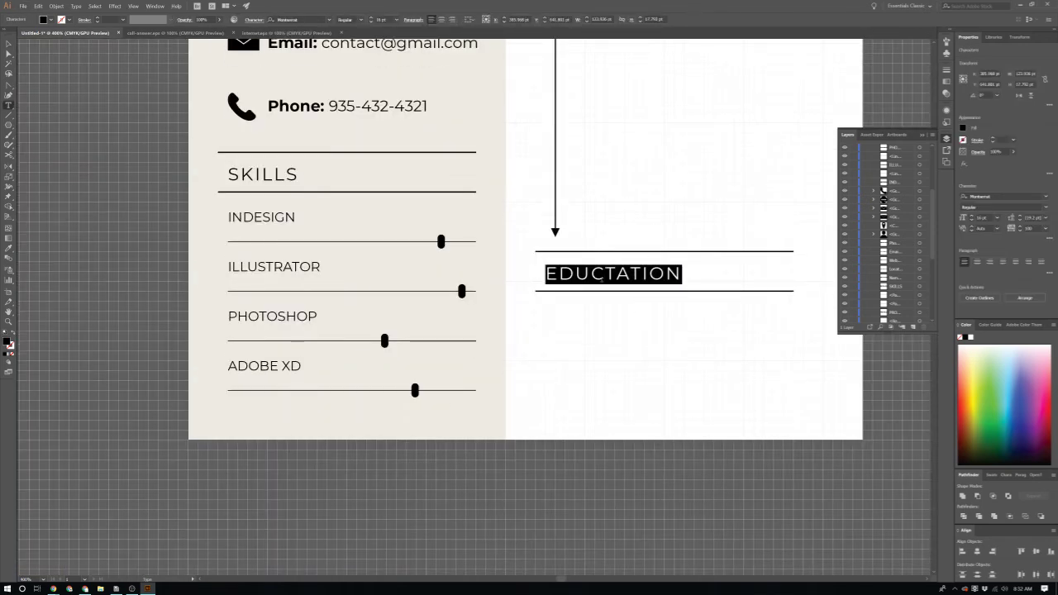
{"action": "left_click", "coordinate": [605, 274]}
{"action": "type", "text": "A"}
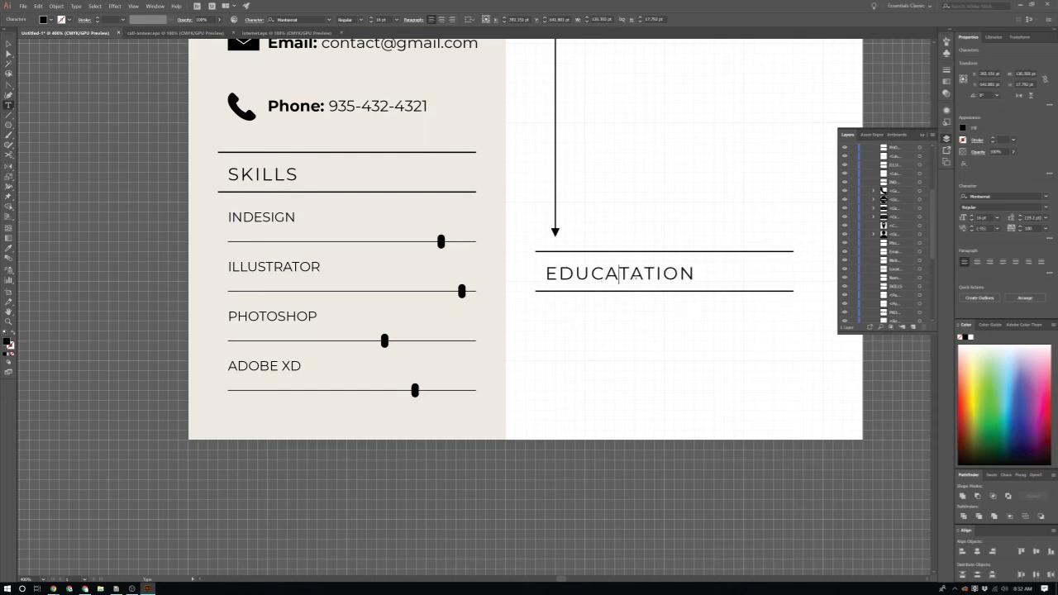
{"action": "left_click", "coordinate": [630, 274]}
{"action": "key", "text": "BackSpace"}
{"action": "key", "text": "BackSpace"}
{"action": "key", "text": "Escape"}
{"action": "left_click", "coordinate": [650, 416]}
{"action": "scroll", "coordinate": [696, 403], "scroll_direction": "up", "scroll_amount": 1}
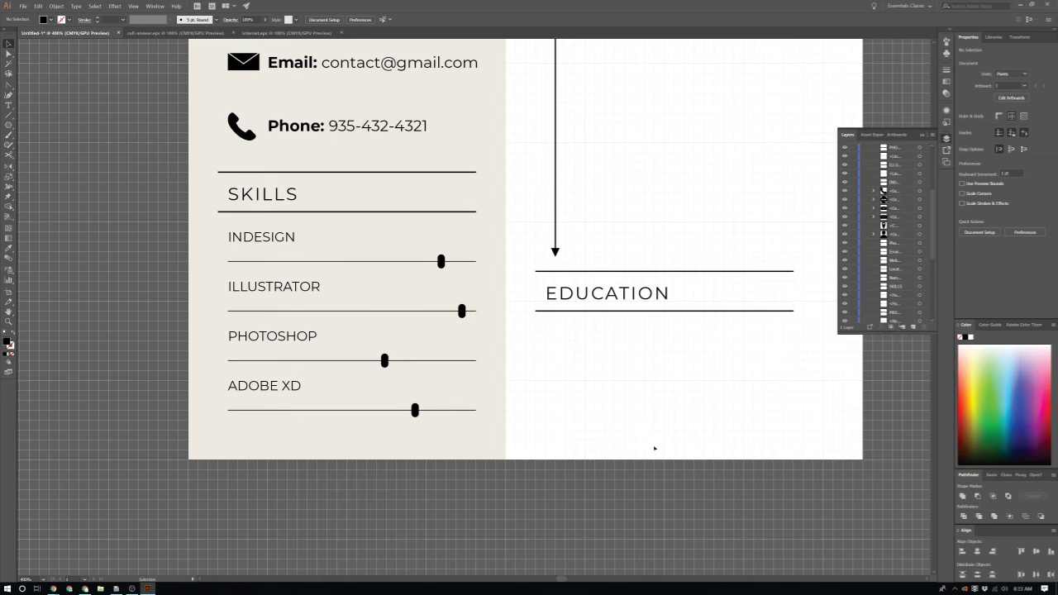
{"action": "scroll", "coordinate": [654, 448], "scroll_direction": "up", "scroll_amount": 2}
Step: Draw a small black circle and position it at the top of the timeline line
{"action": "scroll", "coordinate": [570, 422], "scroll_direction": "up", "scroll_amount": 5}
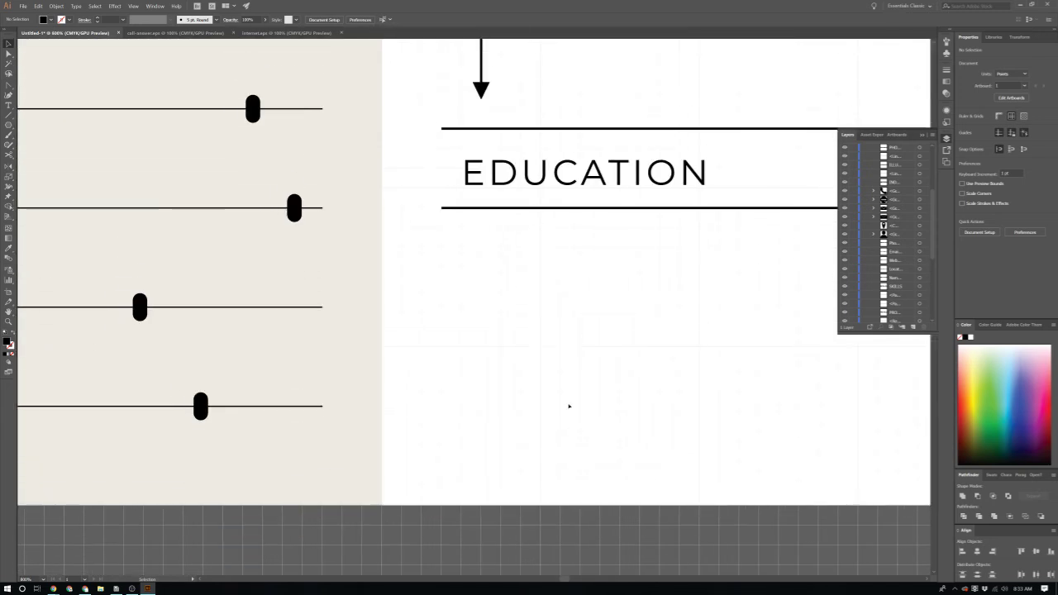
{"action": "scroll", "coordinate": [554, 393], "scroll_direction": "down", "scroll_amount": 2}
{"action": "scroll", "coordinate": [543, 288], "scroll_direction": "up", "scroll_amount": 4}
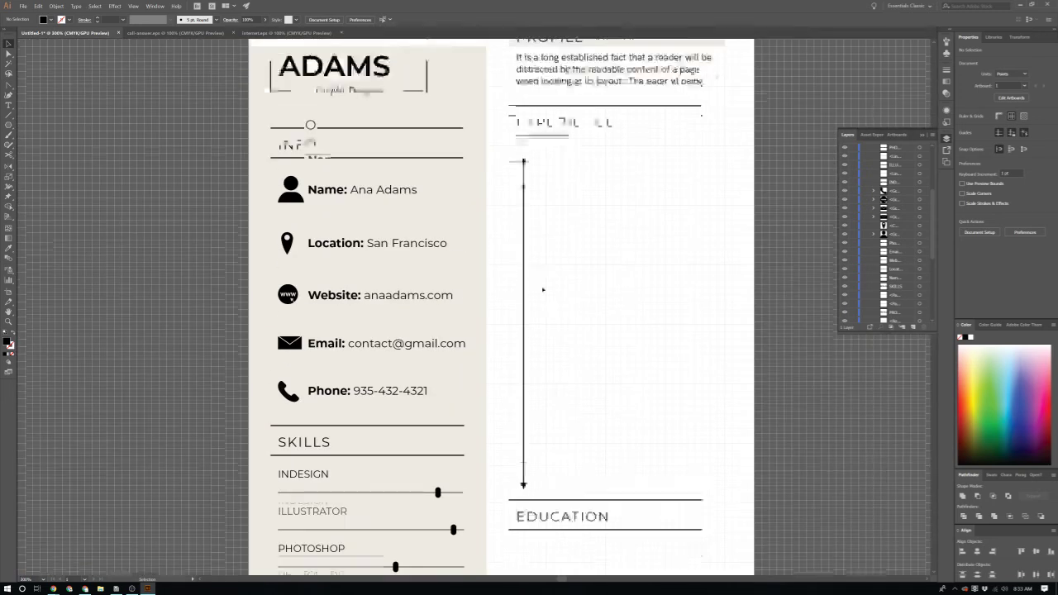
{"action": "scroll", "coordinate": [541, 231], "scroll_direction": "up", "scroll_amount": 4}
{"action": "scroll", "coordinate": [510, 212], "scroll_direction": "up", "scroll_amount": 1}
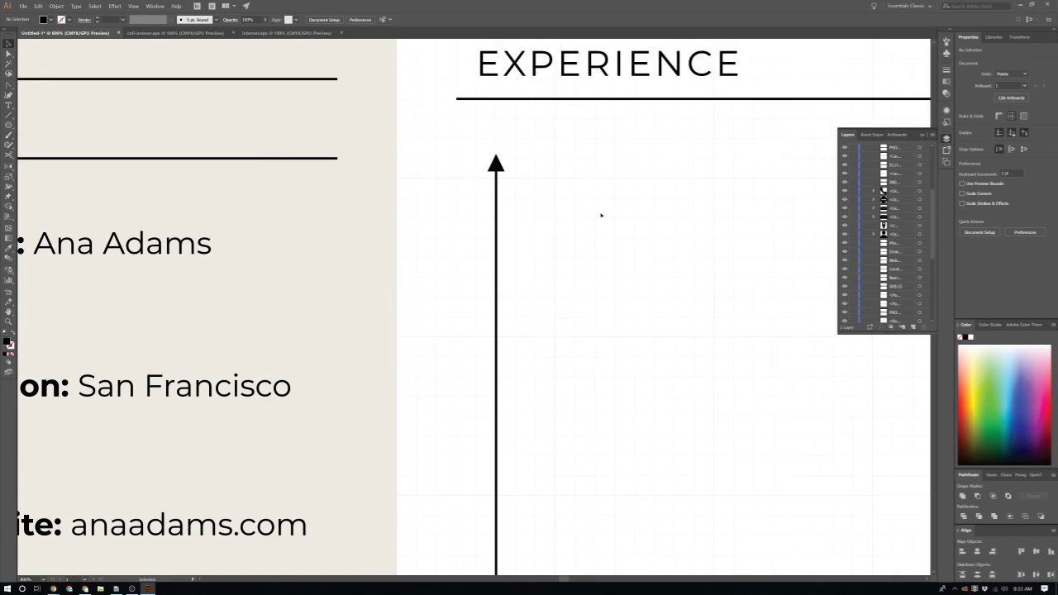
{"action": "key", "text": "l"}
{"action": "left_click_drag", "start_coordinate": [532, 213], "coordinate": [544, 225]}
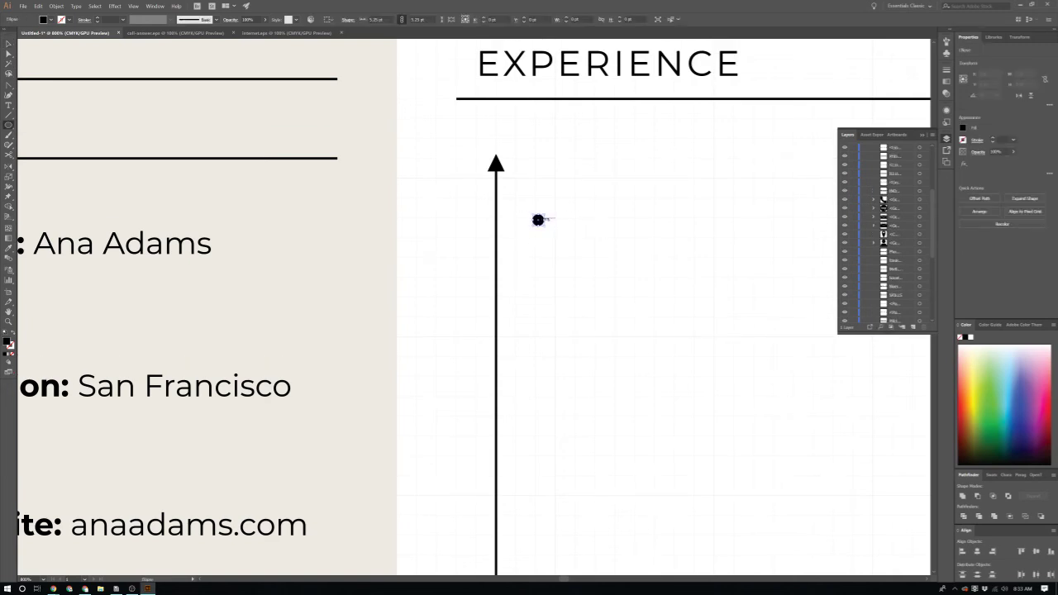
{"action": "scroll", "coordinate": [538, 228], "scroll_direction": "up", "scroll_amount": 1}
{"action": "scroll", "coordinate": [539, 232], "scroll_direction": "up", "scroll_amount": 2}
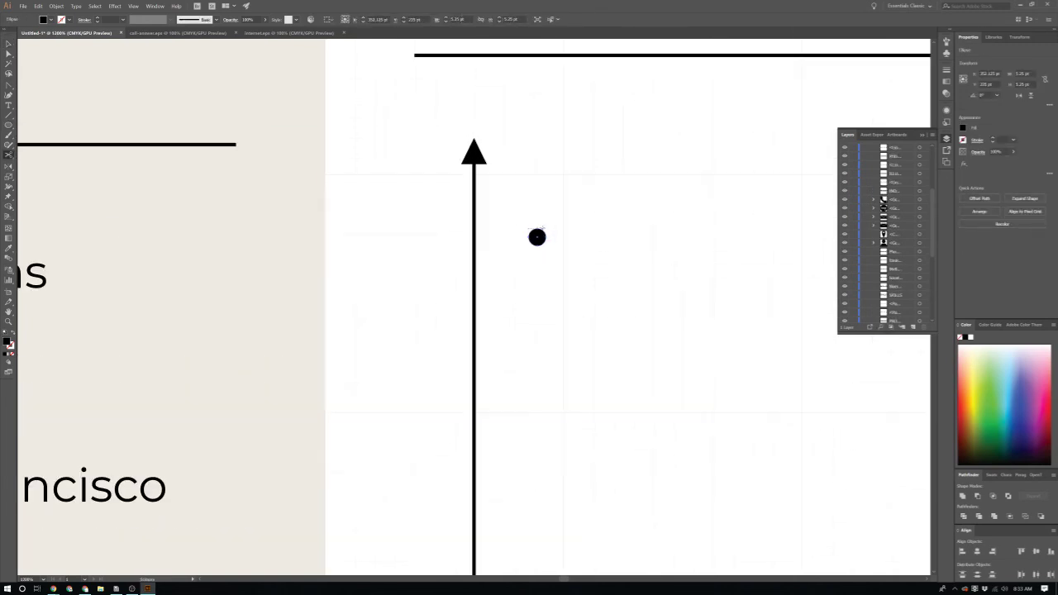
{"action": "key", "text": "v"}
{"action": "left_click_drag", "start_coordinate": [537, 237], "coordinate": [473, 217]}
{"action": "scroll", "coordinate": [474, 217], "scroll_direction": "down", "scroll_amount": 3}
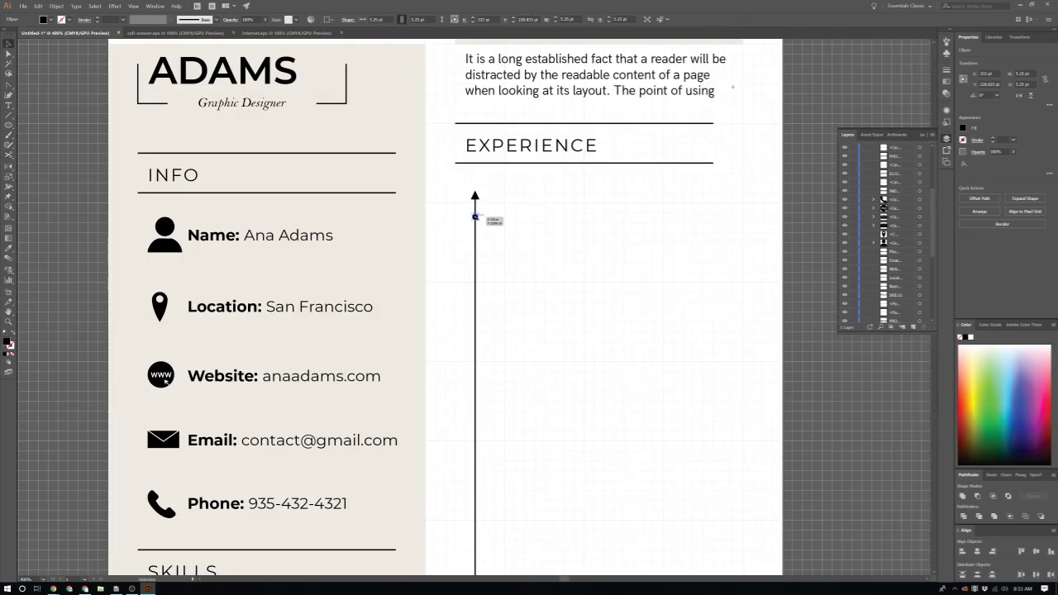
{"action": "scroll", "coordinate": [480, 211], "scroll_direction": "up", "scroll_amount": 2}
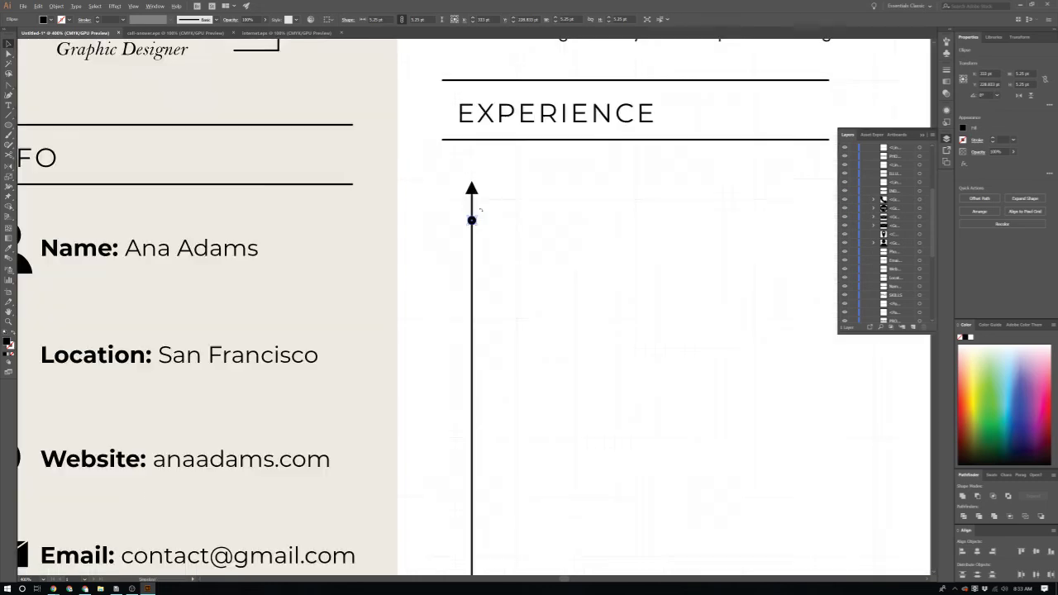
{"action": "scroll", "coordinate": [480, 210], "scroll_direction": "up", "scroll_amount": 3}
{"action": "left_click_drag", "start_coordinate": [458, 236], "coordinate": [459, 553]}
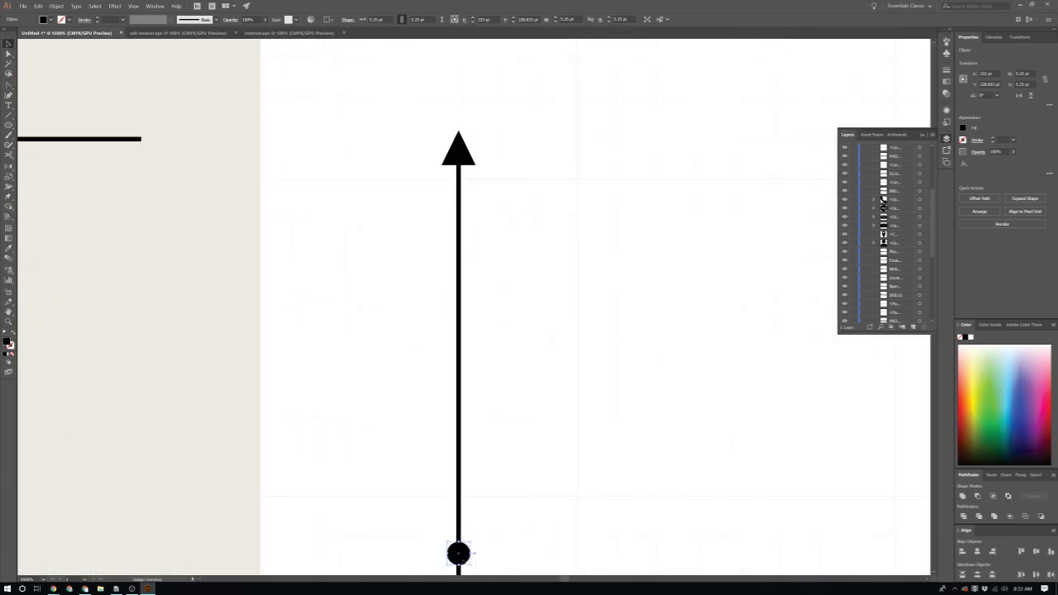
Step: Paste two more copies of the black circle and place them along the vertical timeline
{"action": "scroll", "coordinate": [463, 546], "scroll_direction": "down", "scroll_amount": 3}
{"action": "scroll", "coordinate": [469, 513], "scroll_direction": "down", "scroll_amount": 2}
{"action": "scroll", "coordinate": [469, 513], "scroll_direction": "down", "scroll_amount": 5}
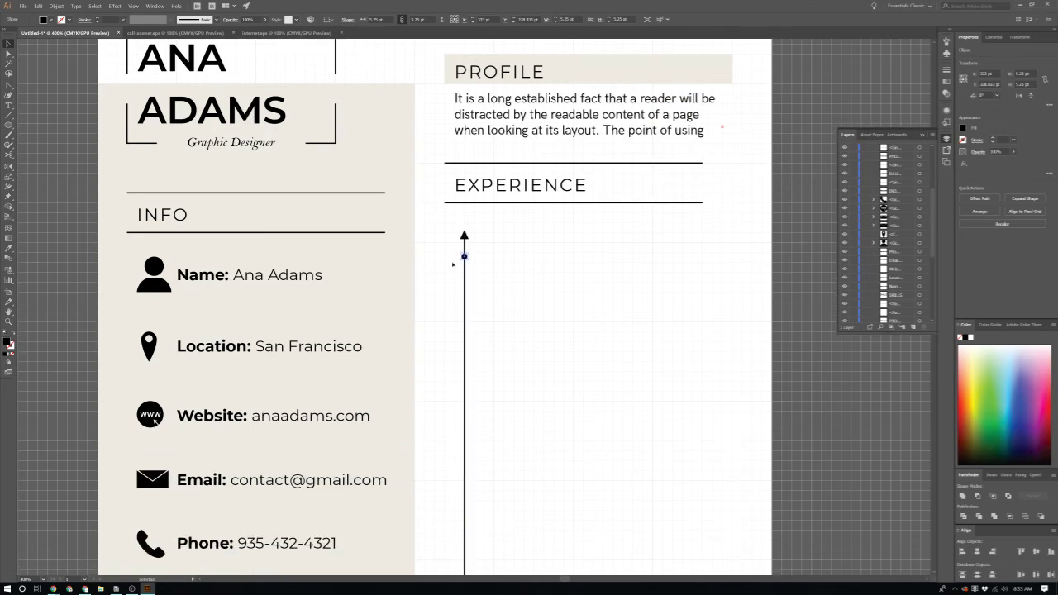
{"action": "scroll", "coordinate": [468, 273], "scroll_direction": "up", "scroll_amount": 1}
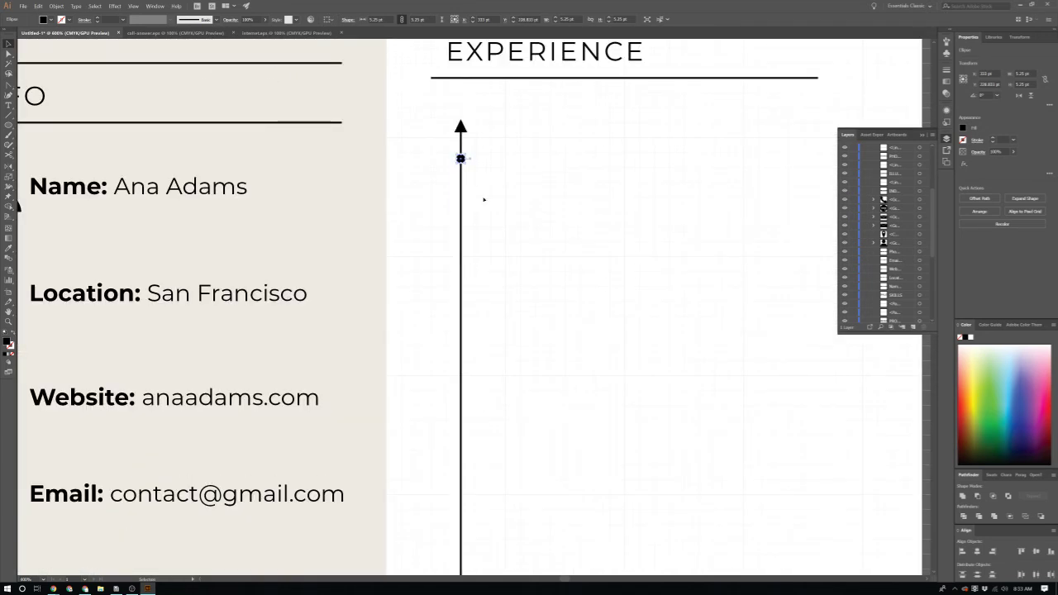
{"action": "left_click", "coordinate": [505, 283]}
{"action": "scroll", "coordinate": [505, 297], "scroll_direction": "down", "scroll_amount": 3}
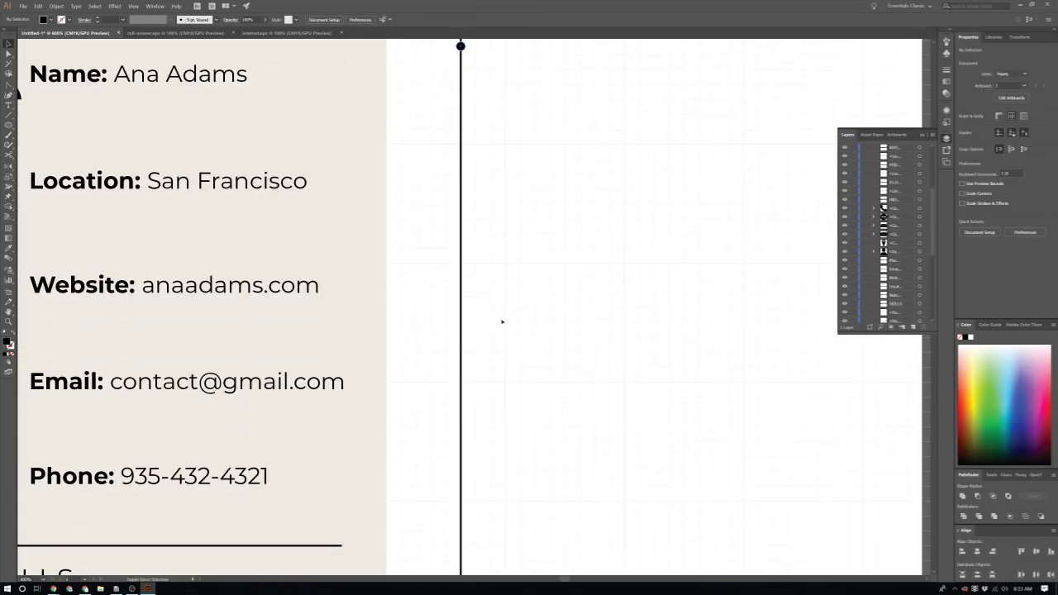
{"action": "key", "text": "ctrl+z"}
{"action": "scroll", "coordinate": [470, 231], "scroll_direction": "up", "scroll_amount": 1}
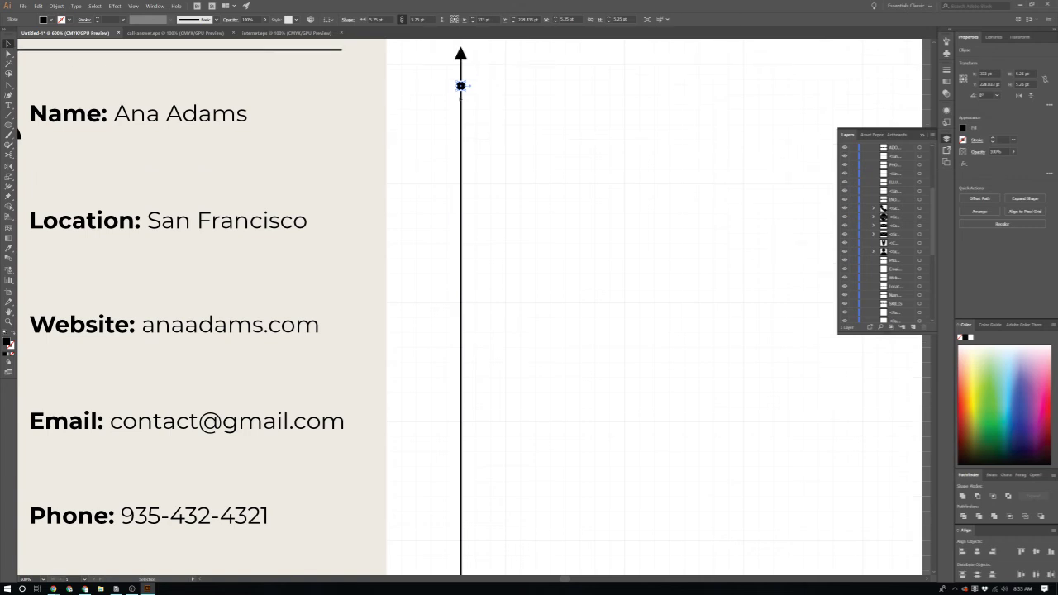
{"action": "left_click", "coordinate": [520, 177]}
{"action": "key", "text": "ctrl+v"}
{"action": "scroll", "coordinate": [477, 307], "scroll_direction": "up", "scroll_amount": 2}
{"action": "left_click_drag", "start_coordinate": [478, 304], "coordinate": [444, 432]}
{"action": "key", "text": "ctrl+1"}
{"action": "scroll", "coordinate": [456, 427], "scroll_direction": "down", "scroll_amount": 4}
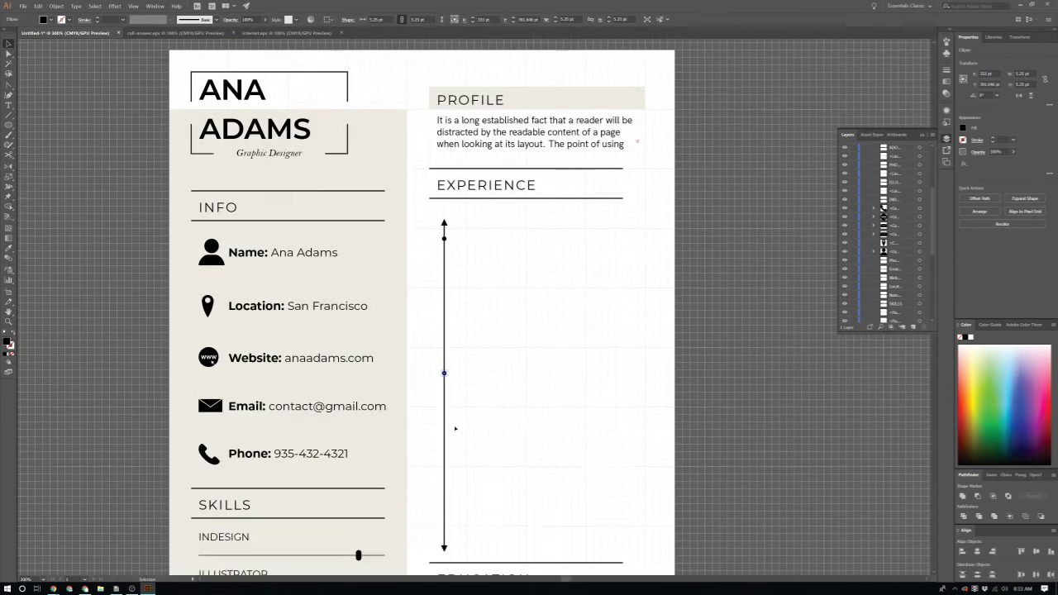
{"action": "scroll", "coordinate": [457, 427], "scroll_direction": "up", "scroll_amount": 1}
{"action": "scroll", "coordinate": [463, 397], "scroll_direction": "down", "scroll_amount": 1}
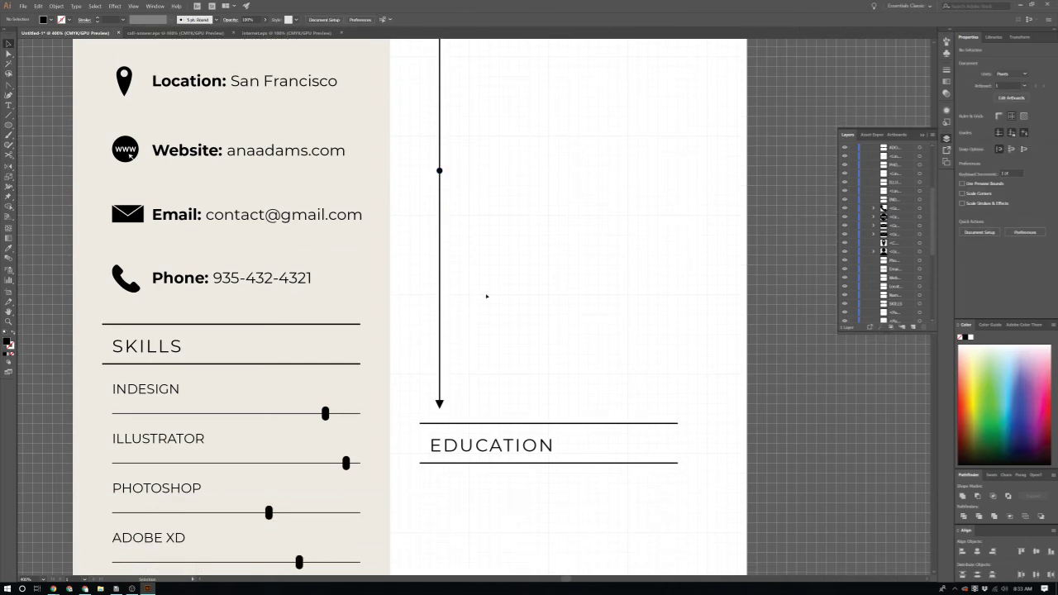
{"action": "scroll", "coordinate": [491, 330], "scroll_direction": "up", "scroll_amount": 3}
{"action": "key", "text": "ctrl+v"}
{"action": "scroll", "coordinate": [467, 319], "scroll_direction": "up", "scroll_amount": 3}
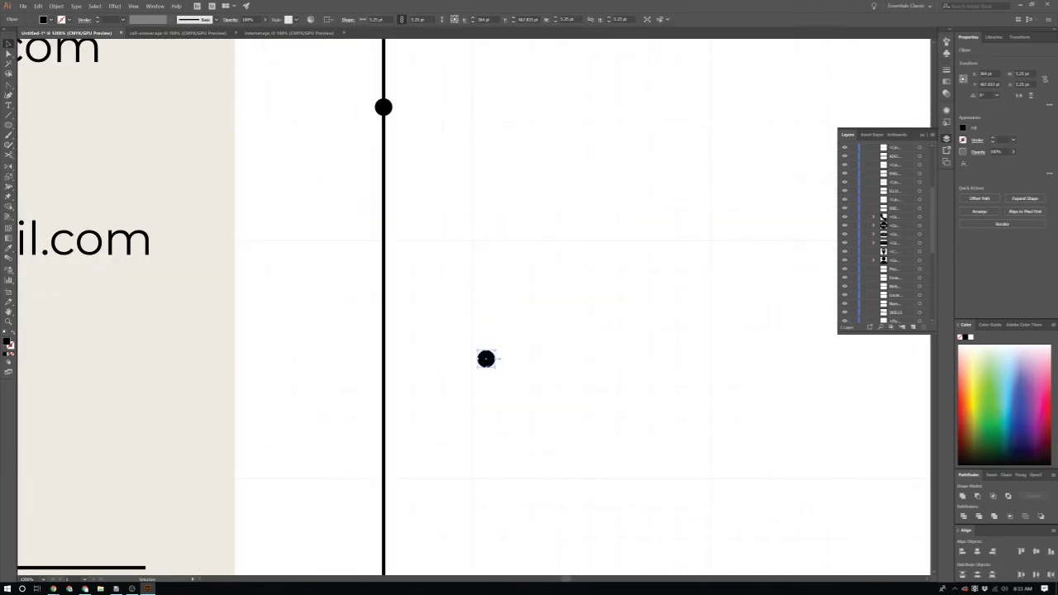
{"action": "scroll", "coordinate": [496, 398], "scroll_direction": "down", "scroll_amount": 2}
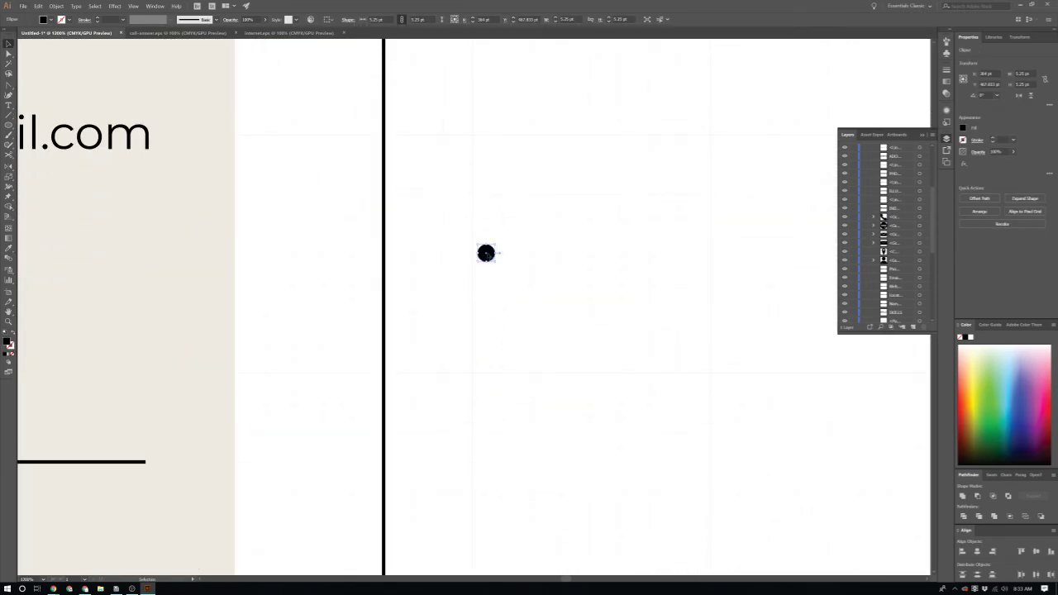
{"action": "left_click_drag", "start_coordinate": [387, 449], "coordinate": [385, 449]}
{"action": "left_click", "coordinate": [488, 448]}
Step: Draw a vertical line below the EDUCATION heading with a plain black stroke
{"action": "scroll", "coordinate": [489, 447], "scroll_direction": "down", "scroll_amount": 3}
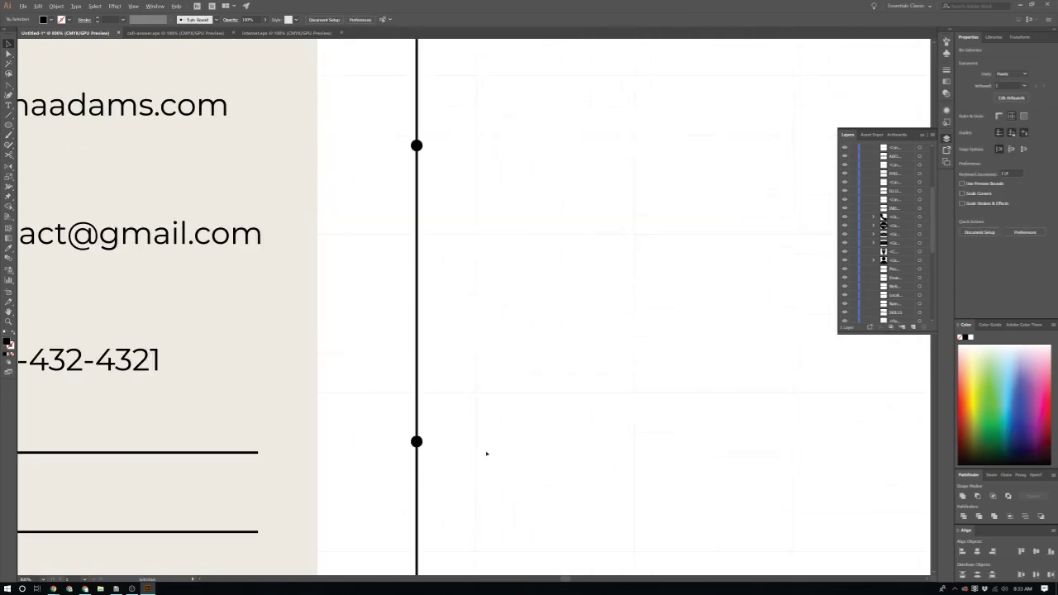
{"action": "scroll", "coordinate": [485, 449], "scroll_direction": "down", "scroll_amount": 1}
{"action": "scroll", "coordinate": [485, 448], "scroll_direction": "down", "scroll_amount": 5}
{"action": "scroll", "coordinate": [495, 456], "scroll_direction": "up", "scroll_amount": 5}
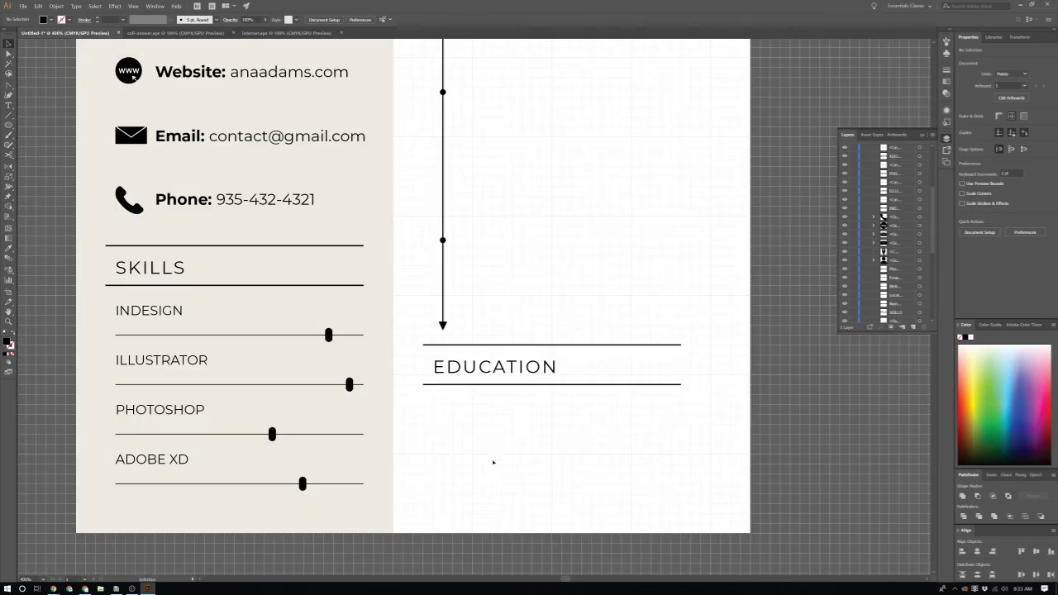
{"action": "scroll", "coordinate": [493, 460], "scroll_direction": "up", "scroll_amount": 1}
{"action": "scroll", "coordinate": [493, 460], "scroll_direction": "down", "scroll_amount": 2}
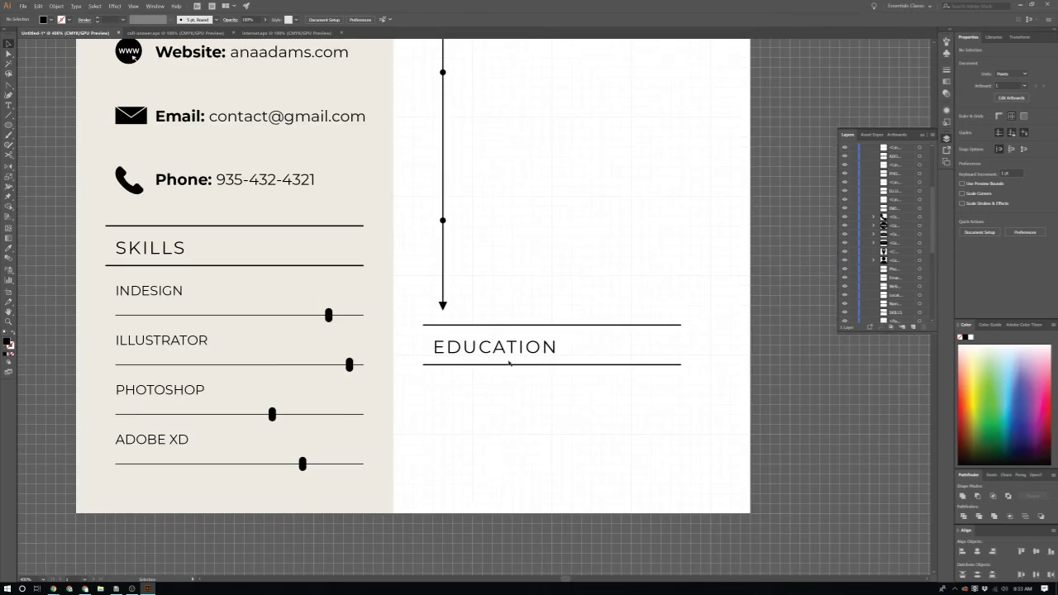
{"action": "scroll", "coordinate": [510, 362], "scroll_direction": "up", "scroll_amount": 2}
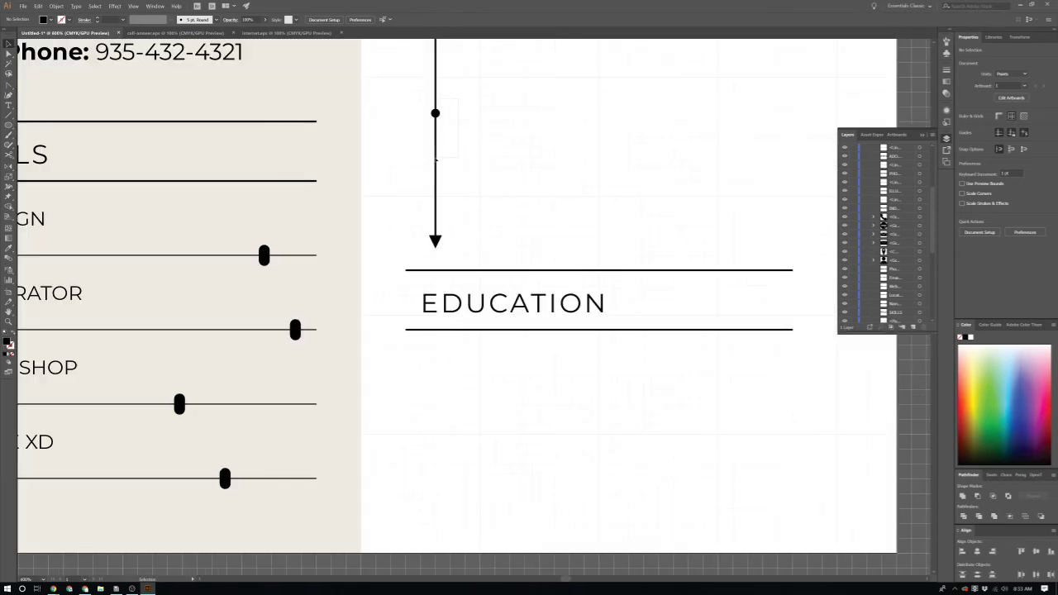
{"action": "key", "text": "backslash"}
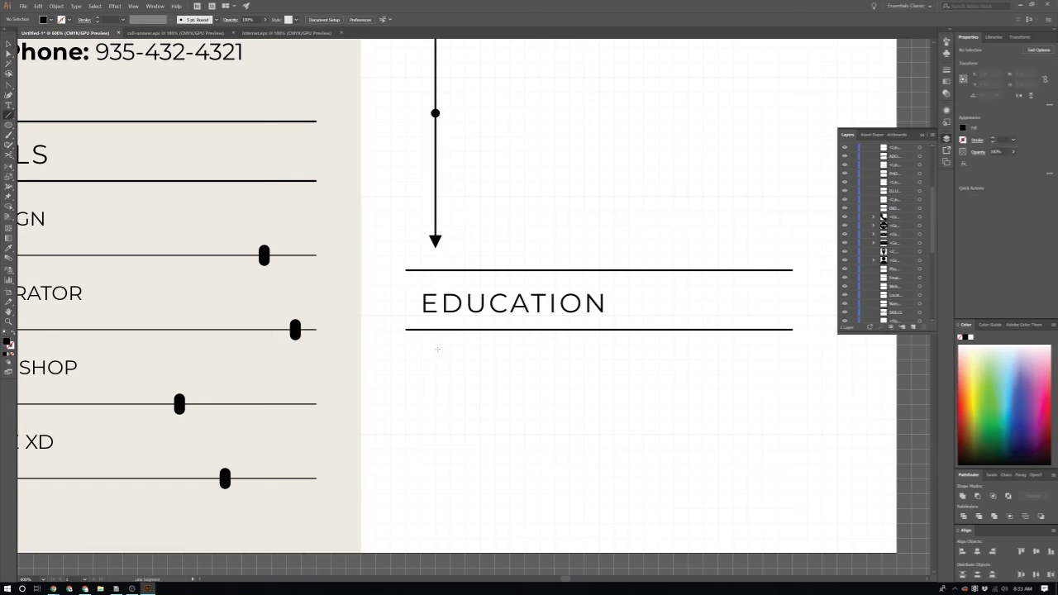
{"action": "left_click_drag", "start_coordinate": [435, 362], "coordinate": [434, 539]}
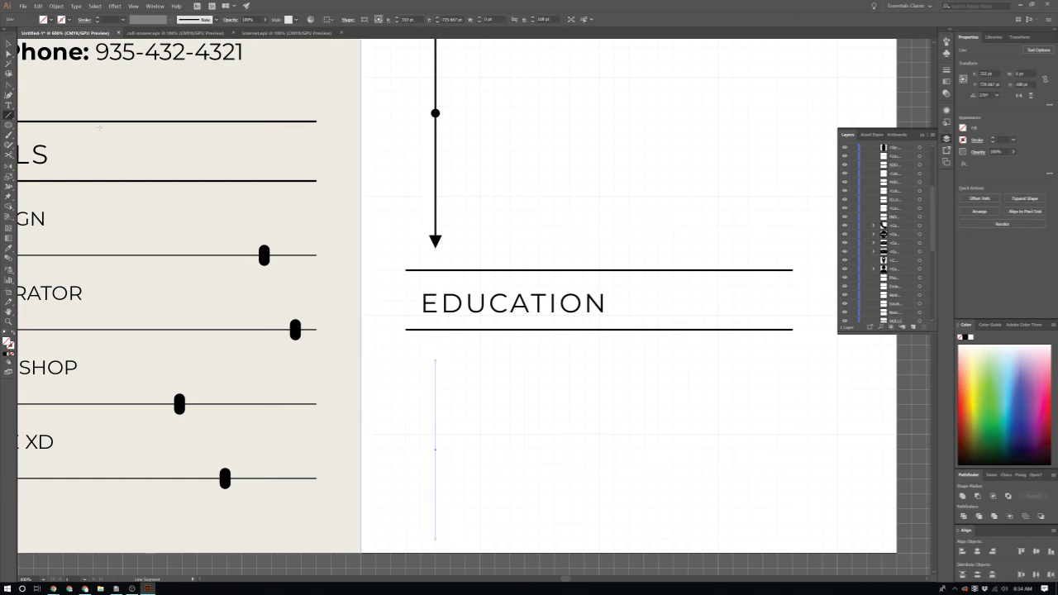
{"action": "left_click", "coordinate": [6, 357]}
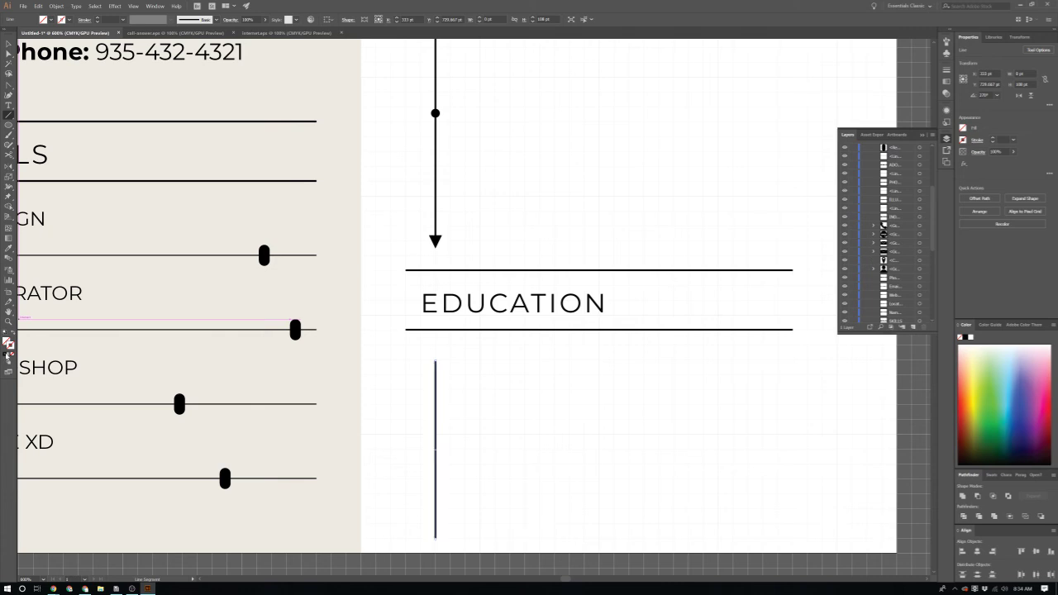
Step: Alt-drag timeline dot copies to the top and further down the education line
{"action": "key", "text": "v"}
{"action": "left_click", "coordinate": [498, 377]}
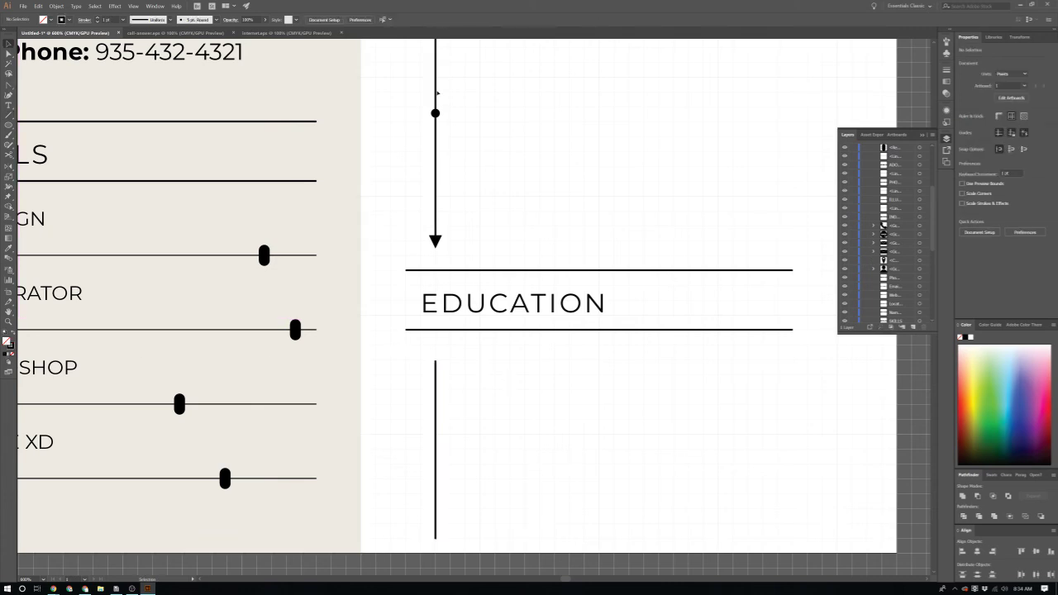
{"action": "left_click_drag", "start_coordinate": [436, 113], "coordinate": [436, 362]}
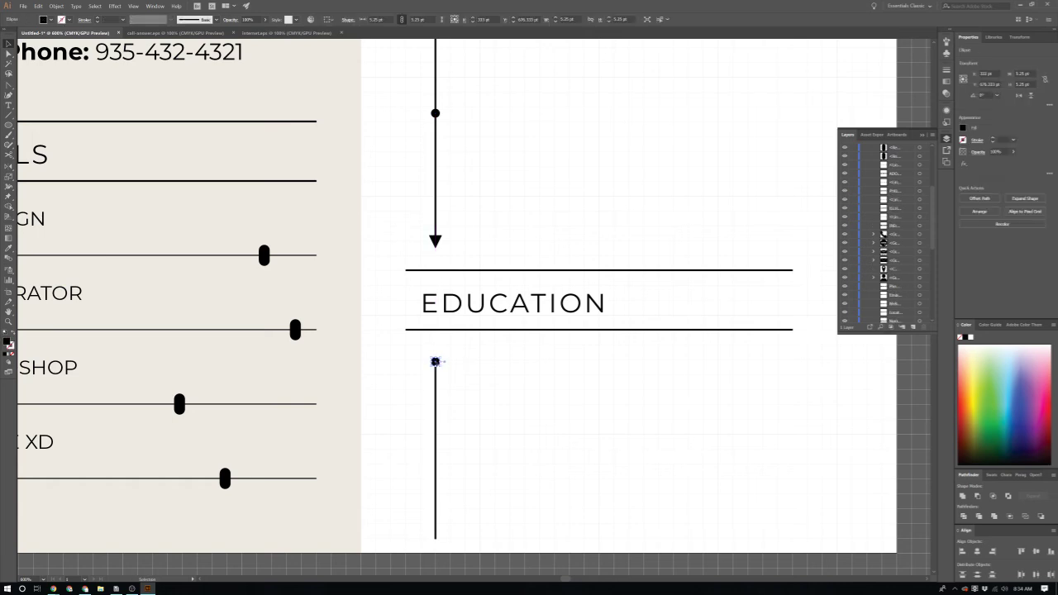
{"action": "scroll", "coordinate": [437, 360], "scroll_direction": "up", "scroll_amount": 3}
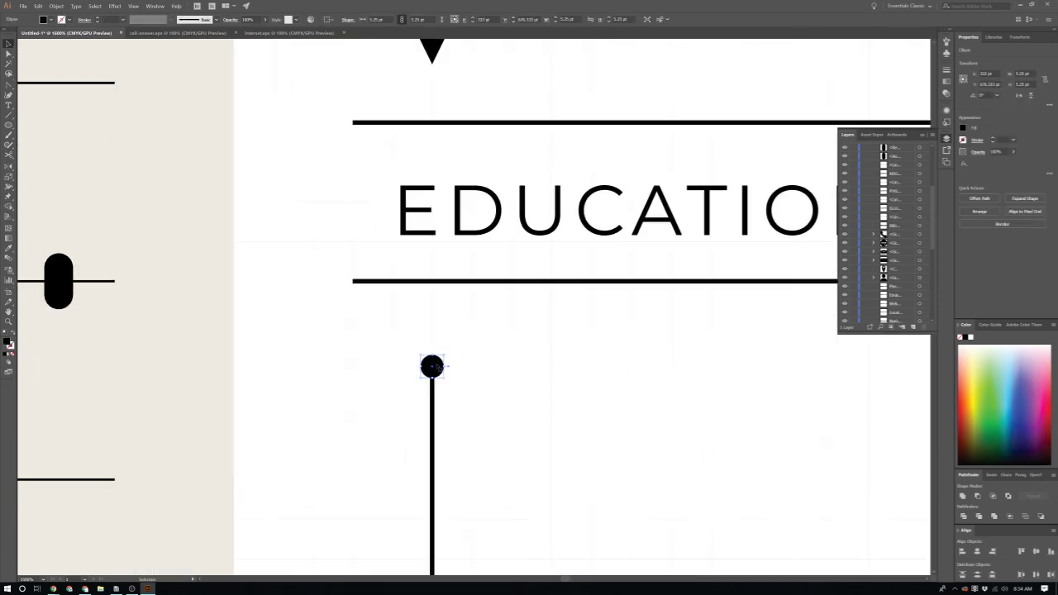
{"action": "scroll", "coordinate": [436, 369], "scroll_direction": "down", "scroll_amount": 4}
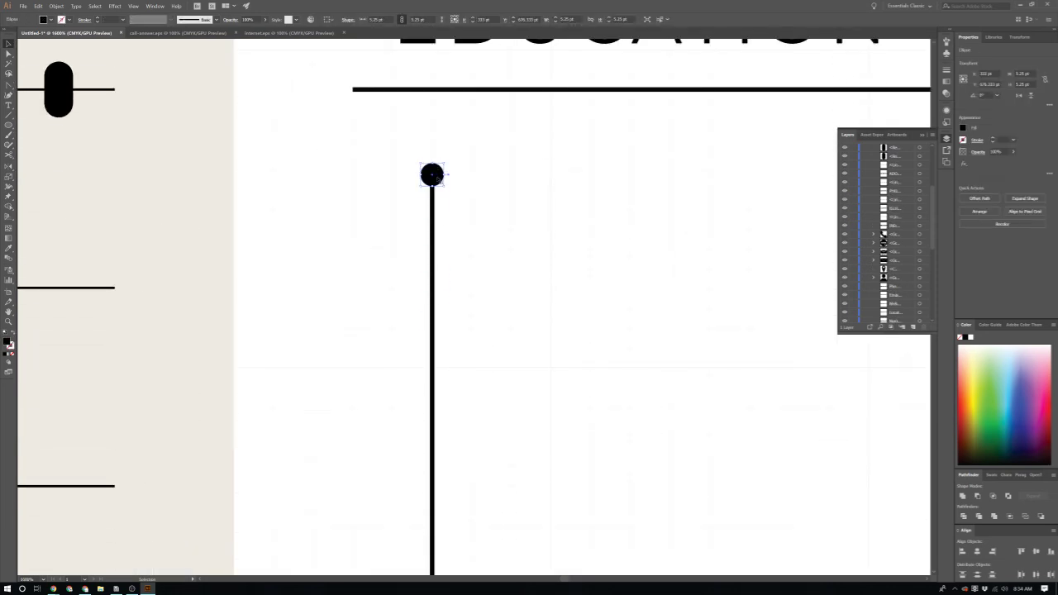
{"action": "left_click_drag", "start_coordinate": [436, 177], "coordinate": [437, 489]}
{"action": "scroll", "coordinate": [499, 448], "scroll_direction": "down", "scroll_amount": 9}
{"action": "scroll", "coordinate": [499, 449], "scroll_direction": "down", "scroll_amount": 2}
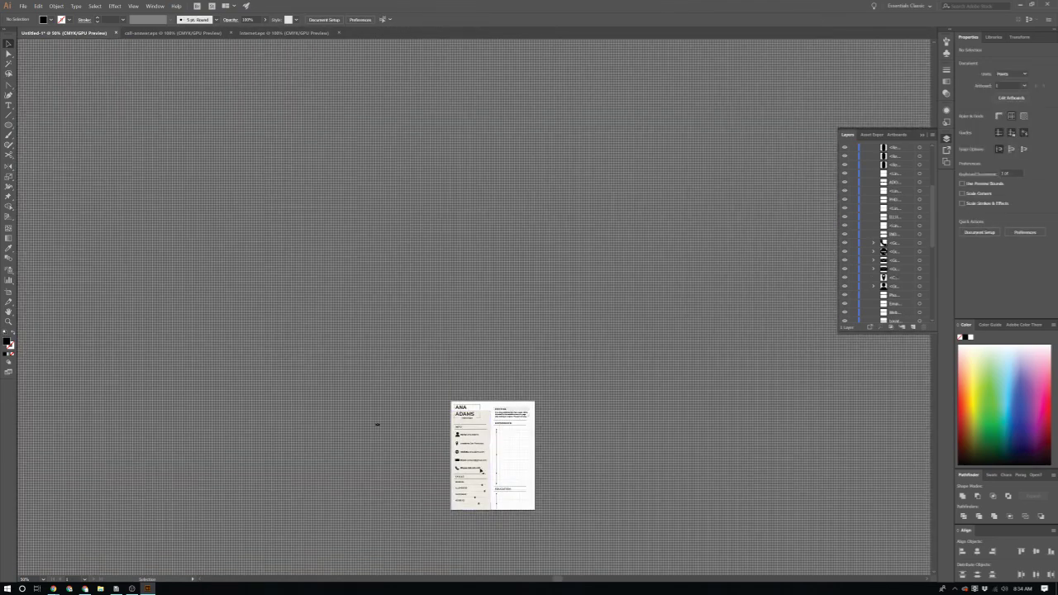
Step: Marquee-select the timeline objects, leaving the EDUCATION heading out of the selection
{"action": "scroll", "coordinate": [499, 449], "scroll_direction": "up", "scroll_amount": 6}
{"action": "left_click", "coordinate": [508, 455]}
{"action": "scroll", "coordinate": [508, 456], "scroll_direction": "down", "scroll_amount": 2}
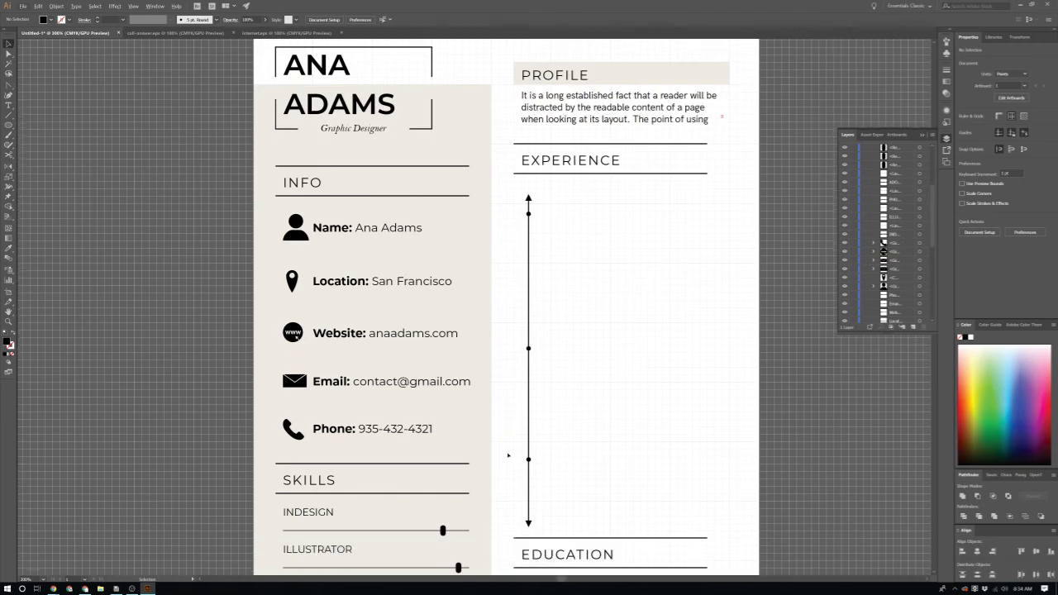
{"action": "scroll", "coordinate": [542, 248], "scroll_direction": "down", "scroll_amount": 2}
{"action": "scroll", "coordinate": [550, 231], "scroll_direction": "down", "scroll_amount": 2}
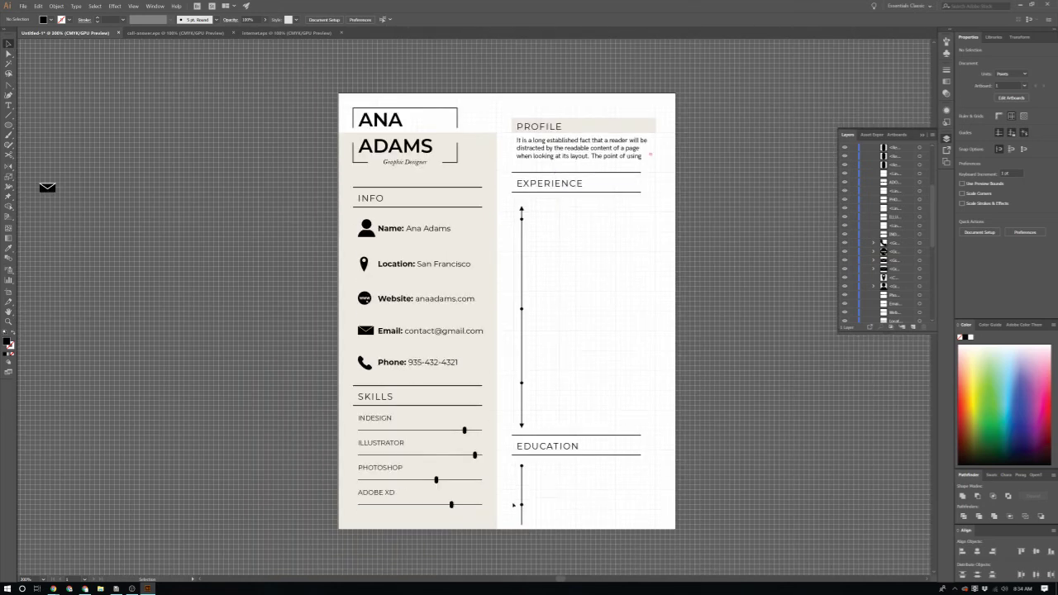
{"action": "left_click_drag", "start_coordinate": [511, 532], "coordinate": [556, 445]}
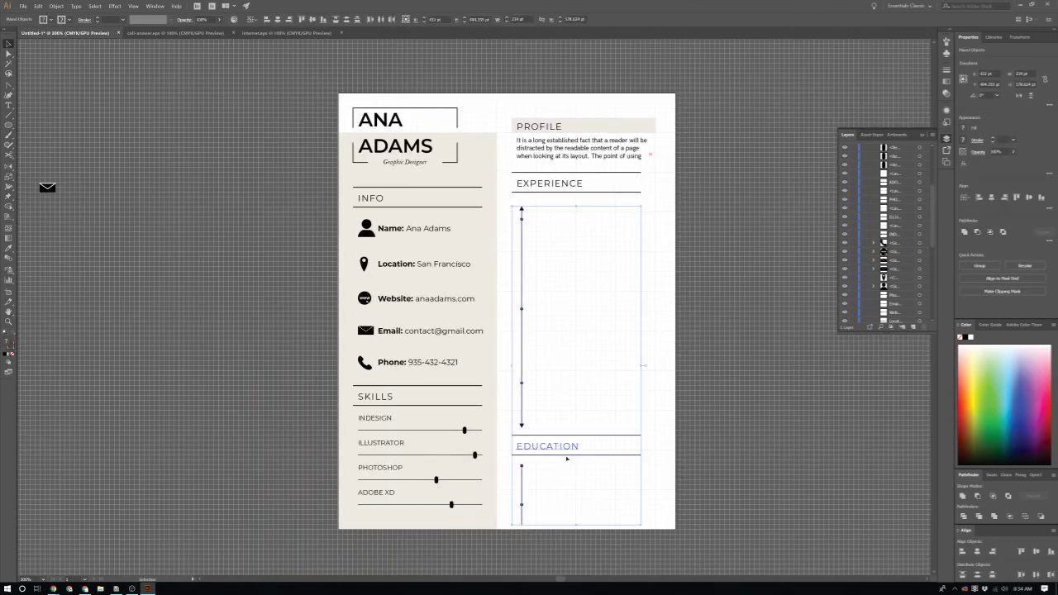
{"action": "left_click", "coordinate": [568, 446], "text": "shift"}
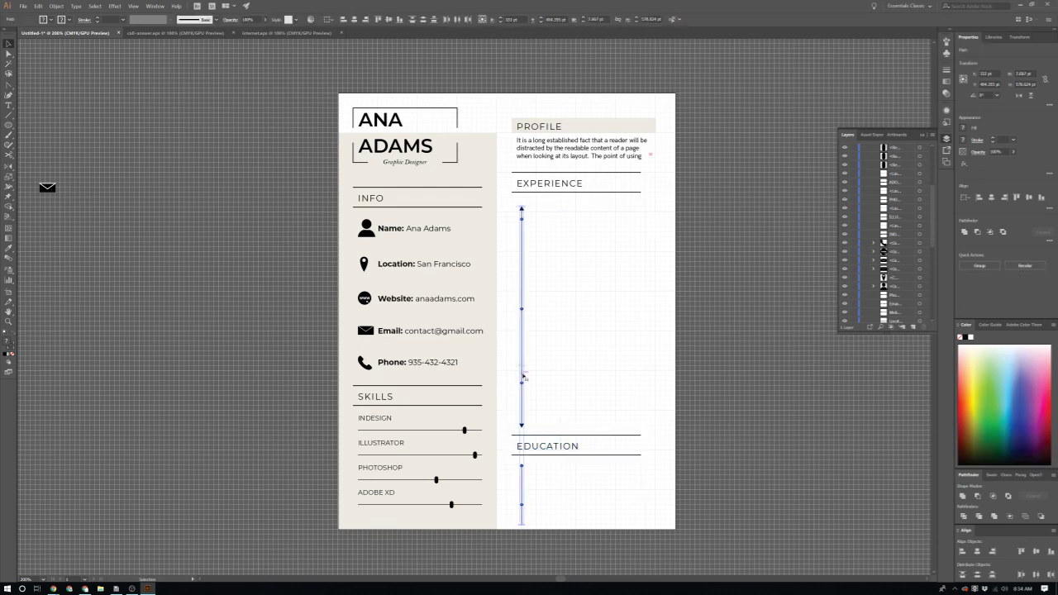
Step: Nudge the selected timelines a few steps right with the arrow keys, then deselect
{"action": "key", "text": "shift+Right"}
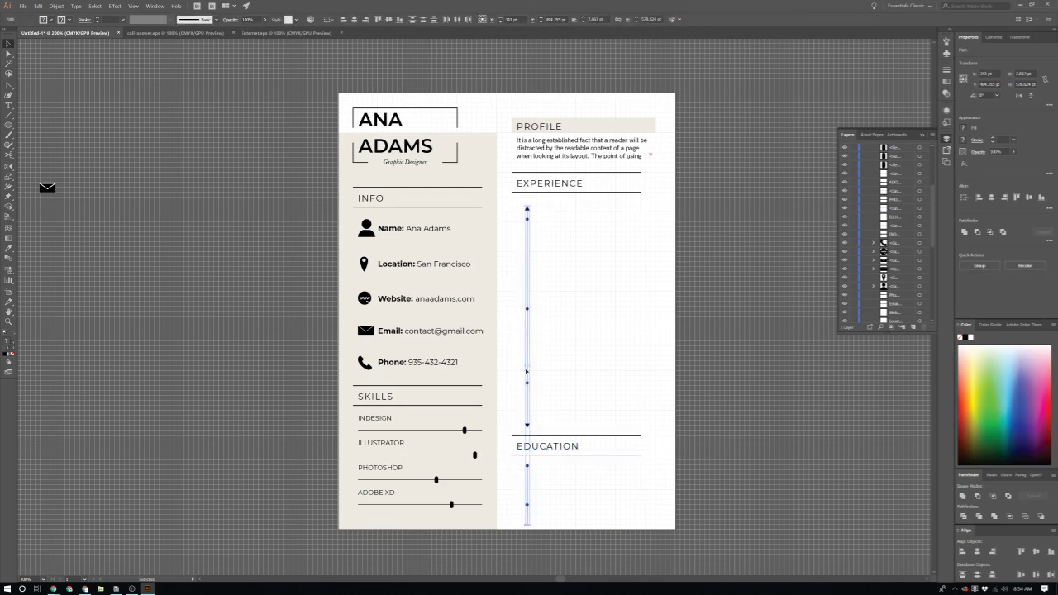
{"action": "key", "text": "Right"}
{"action": "key", "text": "Right"}
{"action": "key", "text": "shift+Right"}
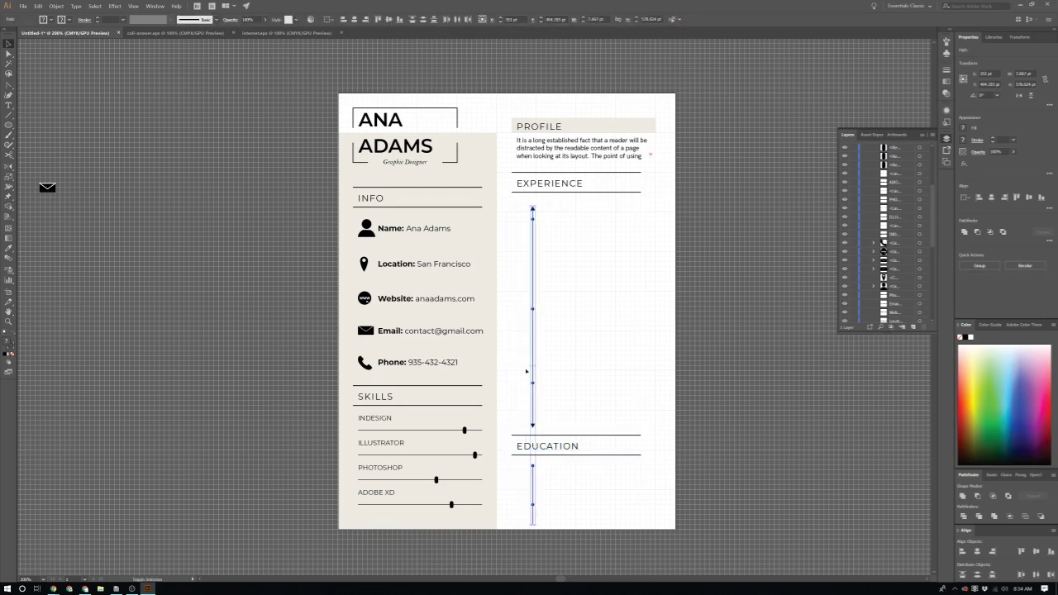
{"action": "scroll", "coordinate": [607, 333], "scroll_direction": "up", "scroll_amount": 3}
{"action": "scroll", "coordinate": [522, 276], "scroll_direction": "up", "scroll_amount": 8}
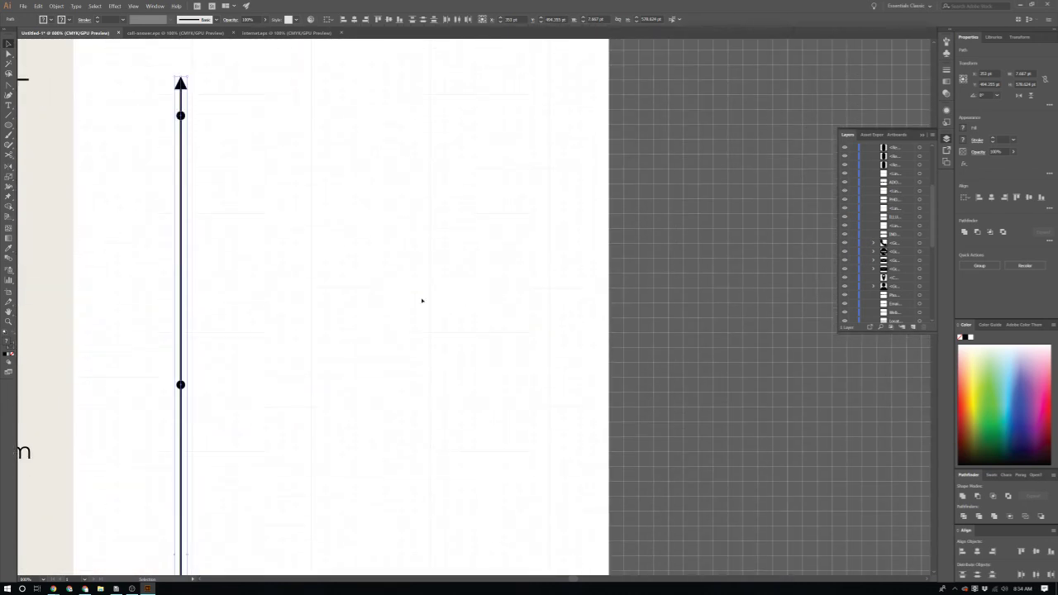
{"action": "scroll", "coordinate": [398, 292], "scroll_direction": "left", "scroll_amount": 6}
{"action": "scroll", "coordinate": [398, 292], "scroll_direction": "up", "scroll_amount": 1}
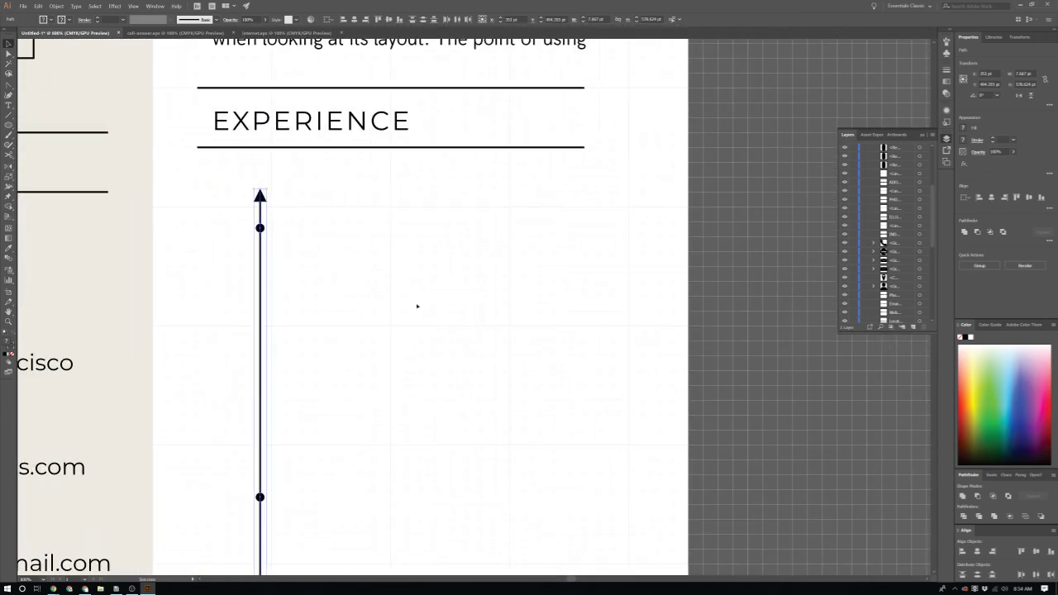
{"action": "left_click", "coordinate": [409, 298]}
{"action": "scroll", "coordinate": [408, 299], "scroll_direction": "up", "scroll_amount": 1}
{"action": "scroll", "coordinate": [381, 263], "scroll_direction": "up", "scroll_amount": 1}
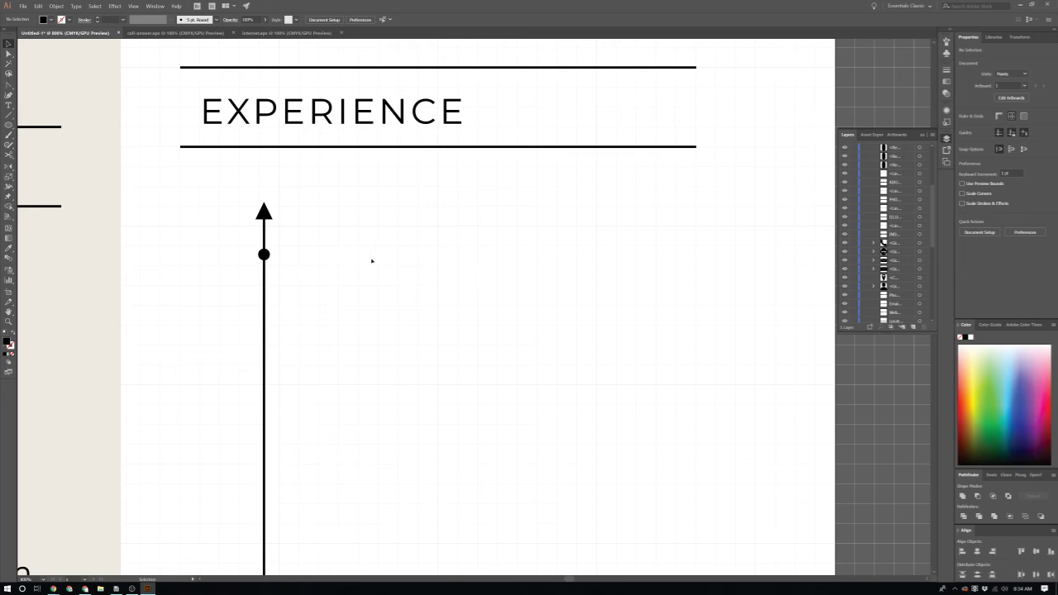
Step: Add a 'JOB TITLE 1' label beside the first Experience dot, aligned with it
{"action": "key", "text": "t"}
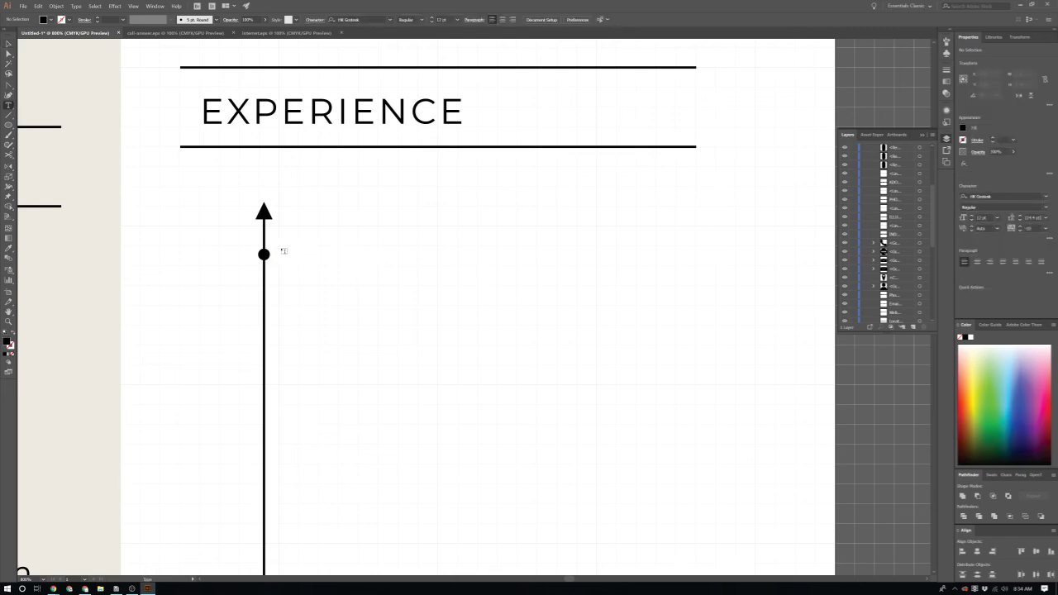
{"action": "left_click", "coordinate": [284, 250]}
{"action": "type", "text": "JOB "}
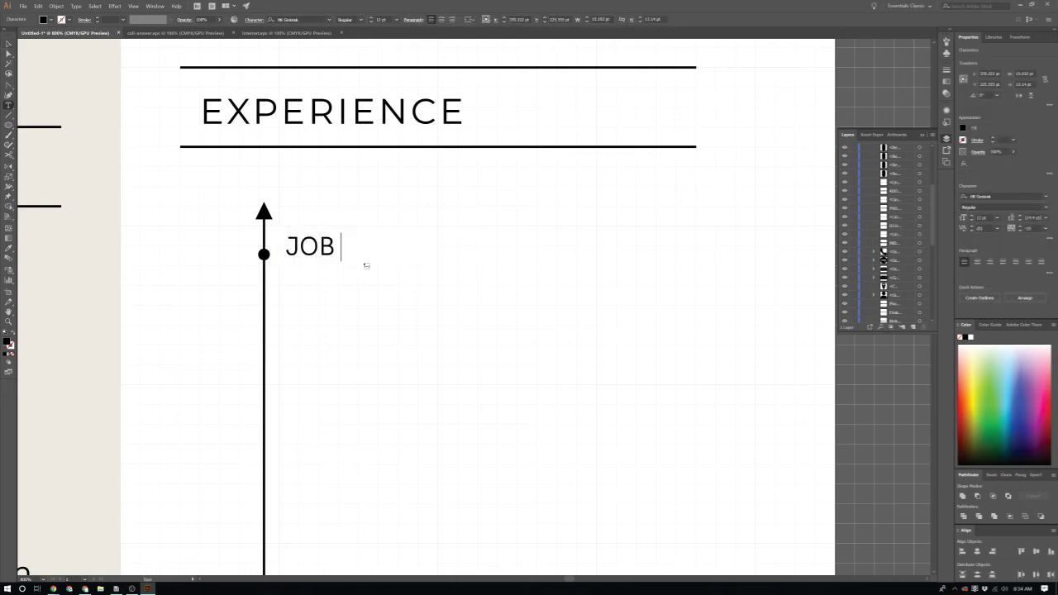
{"action": "type", "text": "TITLE 1"}
{"action": "key", "text": "Escape"}
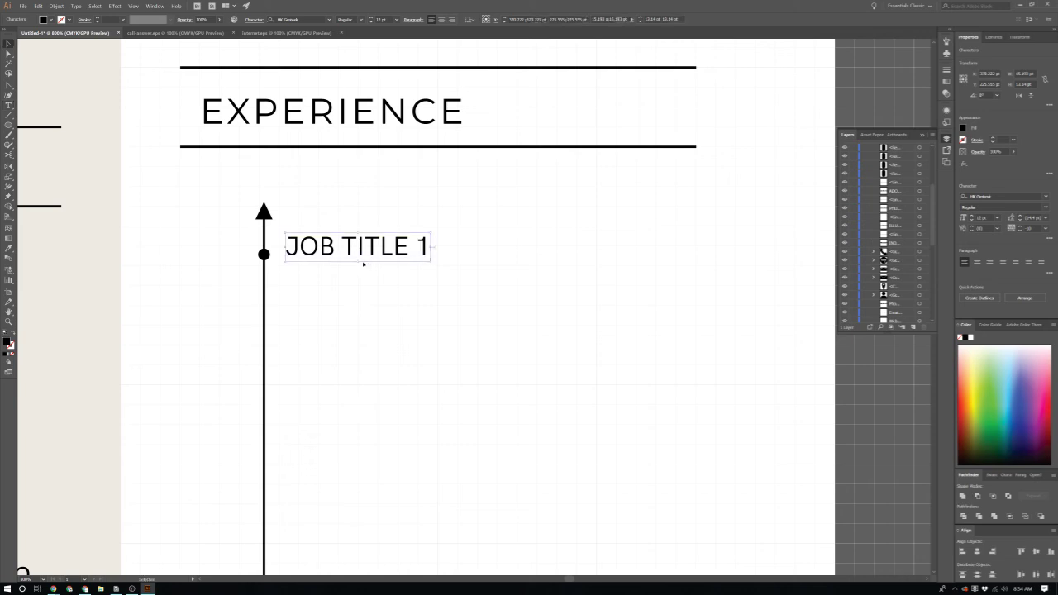
{"action": "left_click_drag", "start_coordinate": [389, 263], "coordinate": [390, 268]}
{"action": "left_click", "coordinate": [390, 268]}
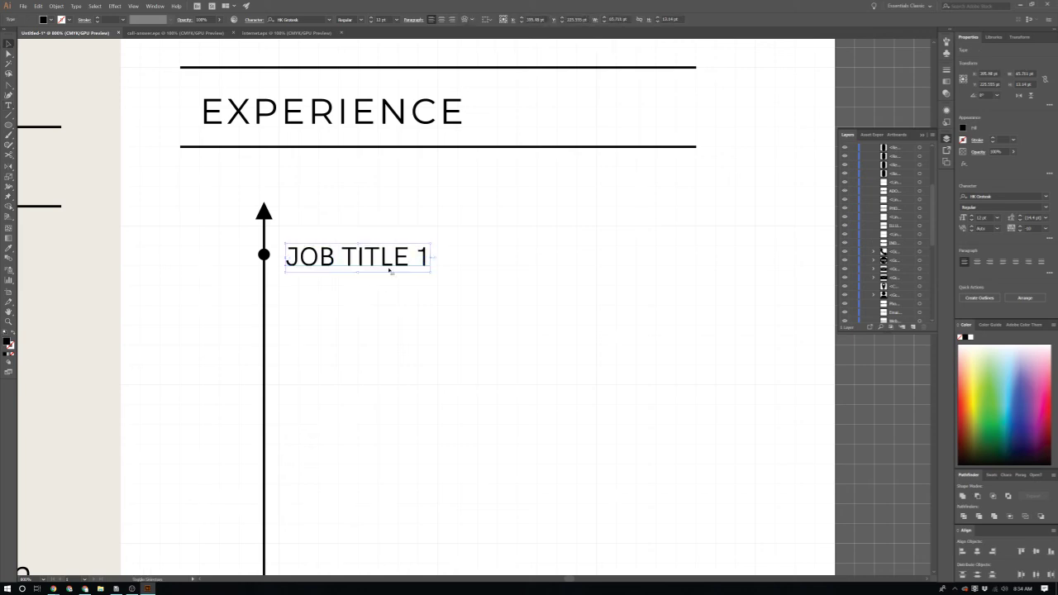
{"action": "scroll", "coordinate": [468, 384], "scroll_direction": "left", "scroll_amount": 2}
{"action": "scroll", "coordinate": [465, 378], "scroll_direction": "down", "scroll_amount": 2}
{"action": "left_click", "coordinate": [389, 214]}
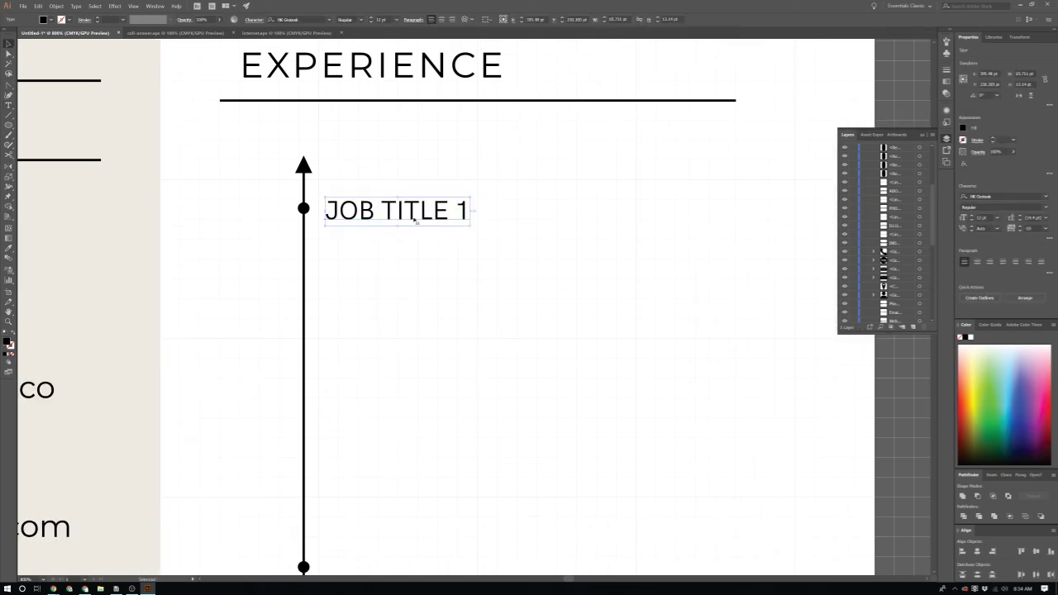
Step: Copy the profile paragraph under JOB TITLE 1 and make the profile text smaller
{"action": "scroll", "coordinate": [389, 213], "scroll_direction": "down", "scroll_amount": 3}
{"action": "left_click_drag", "start_coordinate": [440, 126], "coordinate": [472, 264]}
{"action": "left_click", "coordinate": [456, 105]}
{"action": "triple_click", "coordinate": [456, 105]}
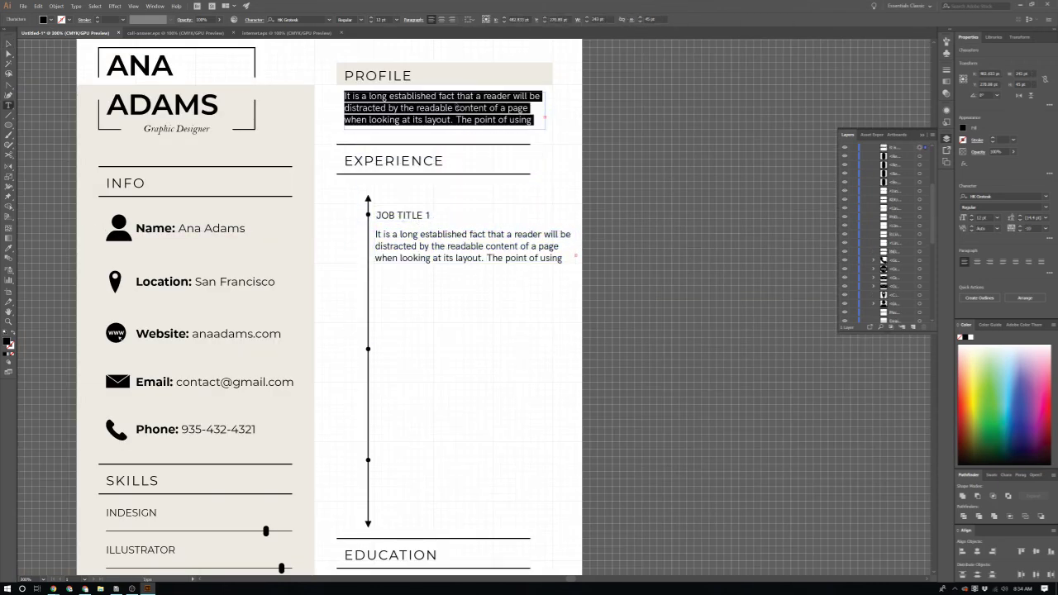
{"action": "left_click", "coordinate": [995, 217]}
{"action": "left_click", "coordinate": [1009, 272]}
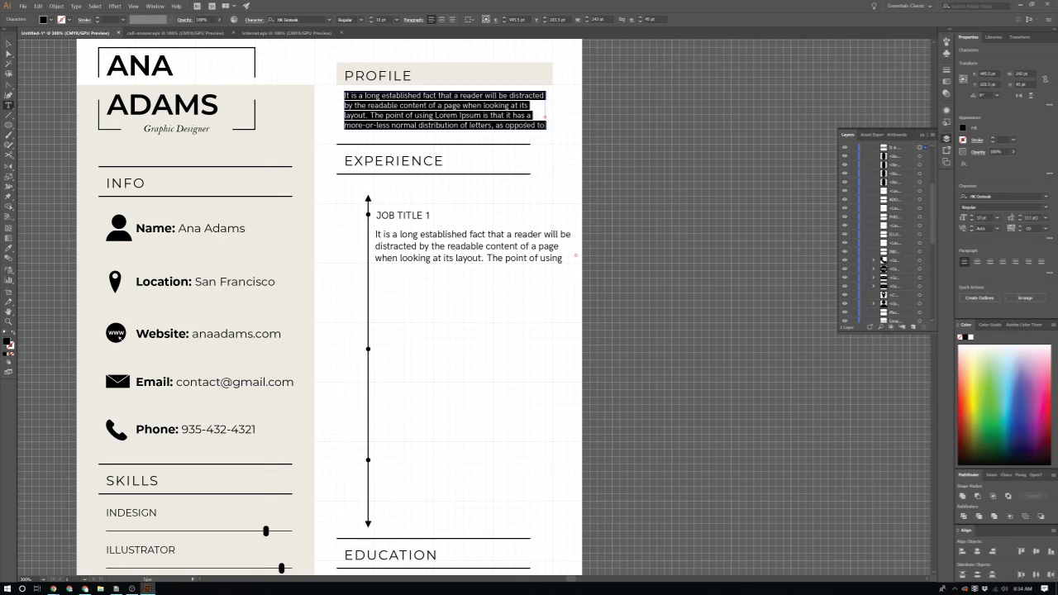
{"action": "key", "text": "Escape"}
{"action": "key", "text": "ctrl+shift+a"}
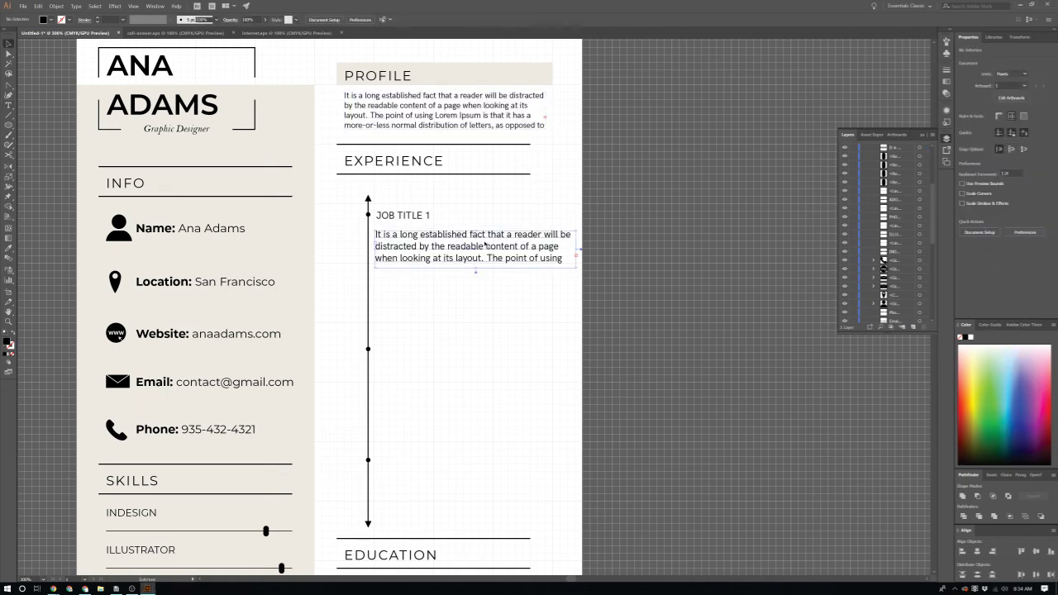
Step: Replace the old job description with a copy of the resized paragraph and narrow it
{"action": "left_click", "coordinate": [485, 245]}
{"action": "key", "text": "Delete"}
{"action": "left_click_drag", "start_coordinate": [434, 99], "coordinate": [467, 233]}
{"action": "scroll", "coordinate": [386, 286], "scroll_direction": "up", "scroll_amount": 1}
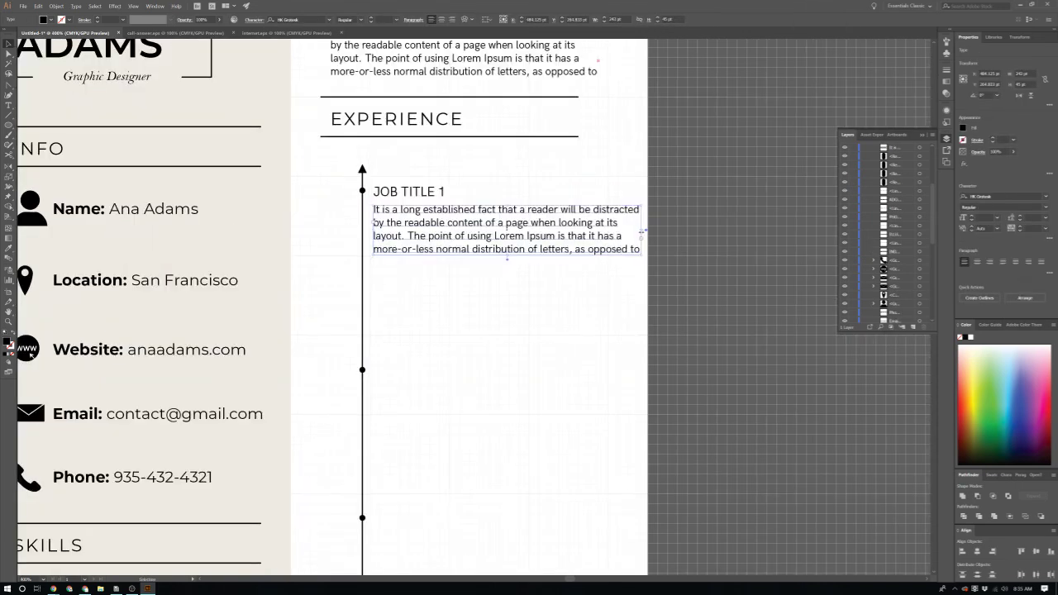
{"action": "left_click_drag", "start_coordinate": [641, 233], "coordinate": [630, 233]}
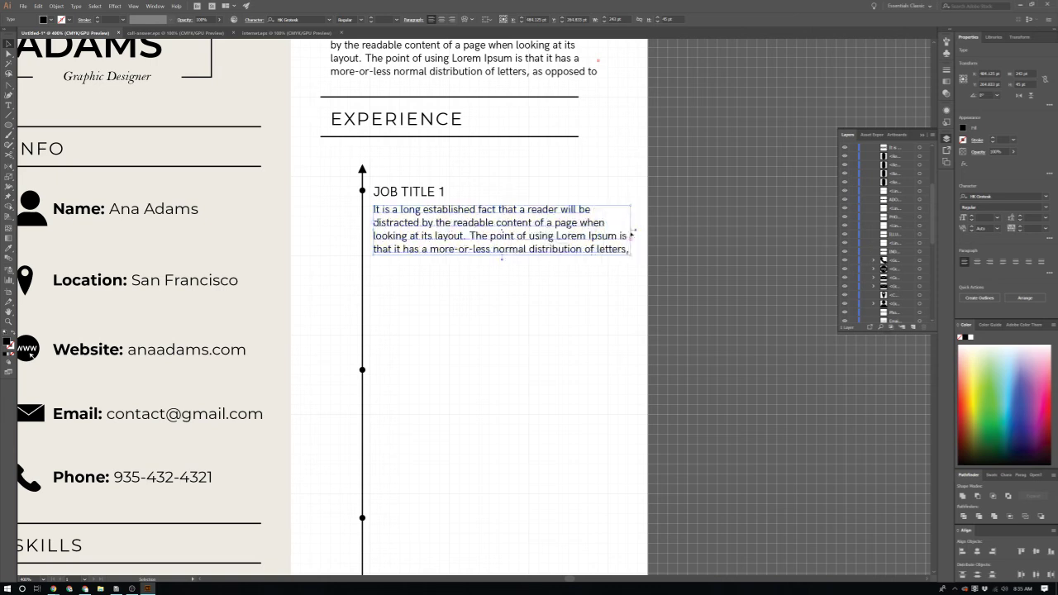
{"action": "left_click", "coordinate": [624, 319]}
Step: Move the paragraph lower and copy the 'Graphic Designer' subtitle under JOB TITLE 1
{"action": "scroll", "coordinate": [404, 139], "scroll_direction": "down", "scroll_amount": 1}
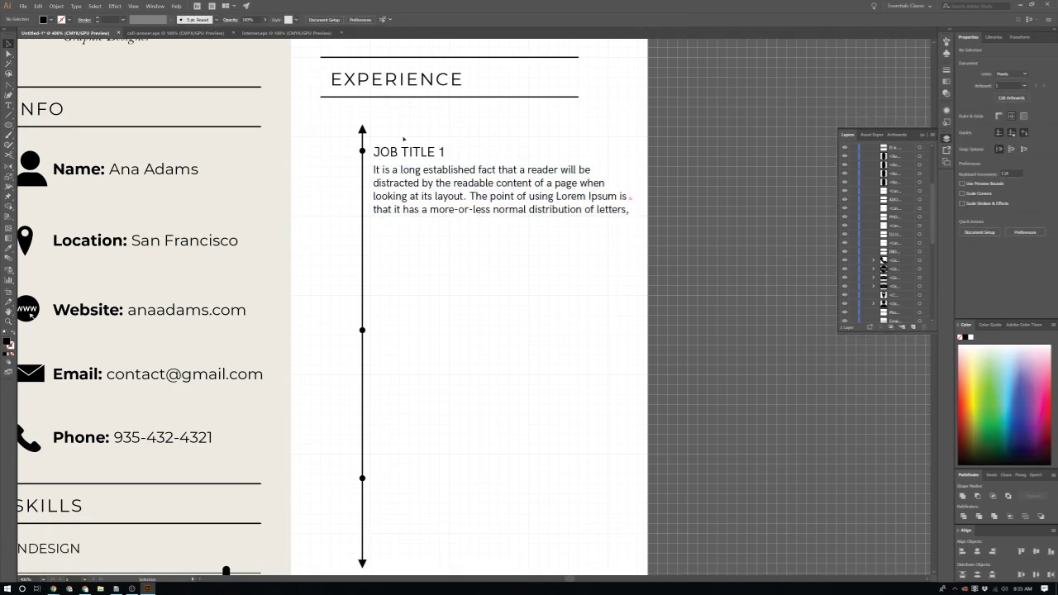
{"action": "scroll", "coordinate": [430, 183], "scroll_direction": "up", "scroll_amount": 1}
{"action": "left_click_drag", "start_coordinate": [431, 189], "coordinate": [468, 190]}
{"action": "scroll", "coordinate": [470, 173], "scroll_direction": "up", "scroll_amount": 1}
{"action": "left_click", "coordinate": [477, 182]}
{"action": "scroll", "coordinate": [420, 218], "scroll_direction": "down", "scroll_amount": 2}
{"action": "left_click_drag", "start_coordinate": [347, 234], "coordinate": [373, 281]}
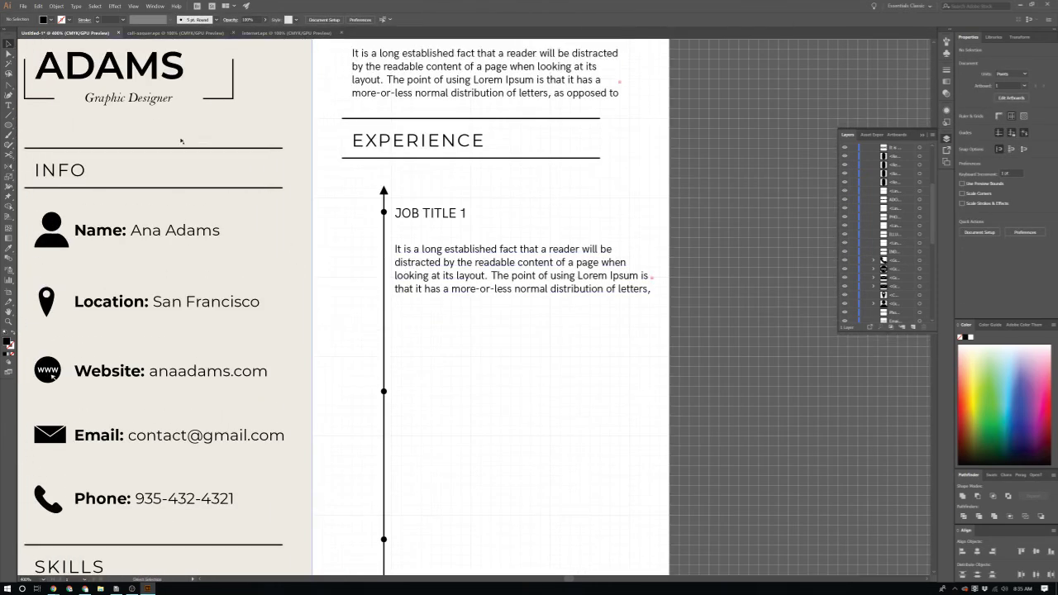
{"action": "left_click_drag", "start_coordinate": [152, 102], "coordinate": [457, 232]}
Step: Make the first job subtitle 10 pt and change it to 'Logo Designer'
{"action": "scroll", "coordinate": [454, 224], "scroll_direction": "up", "scroll_amount": 1}
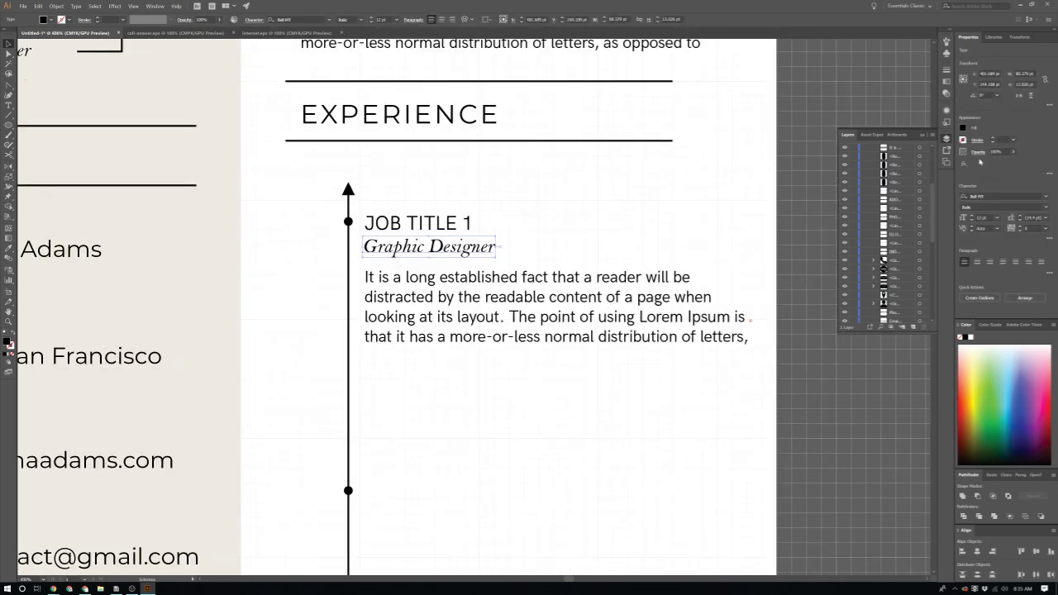
{"action": "left_click", "coordinate": [998, 218]}
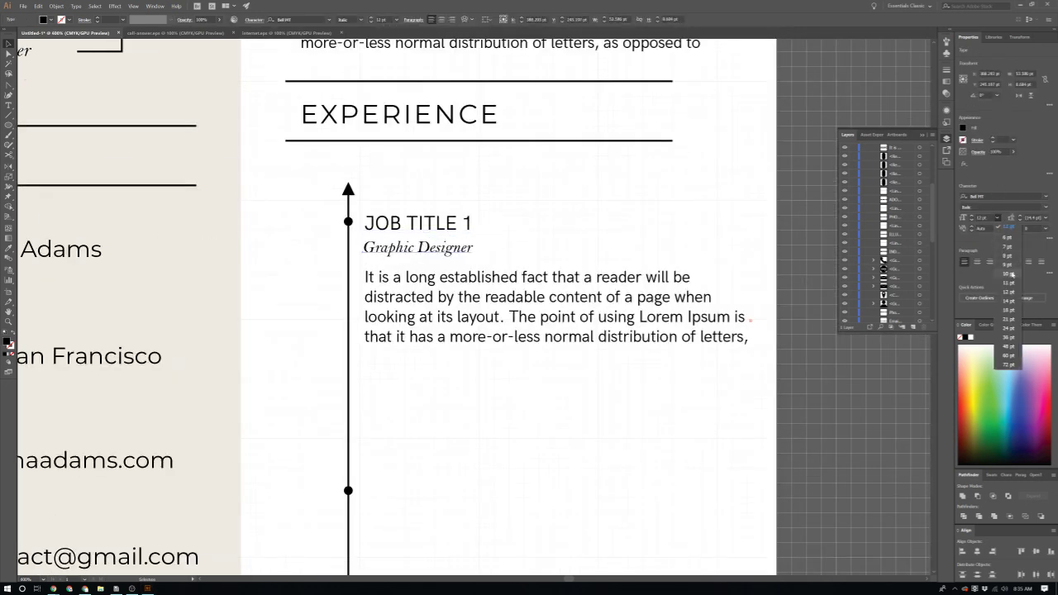
{"action": "left_click", "coordinate": [1015, 273]}
{"action": "double_click", "coordinate": [450, 248]}
{"action": "key", "text": "ctrl+a"}
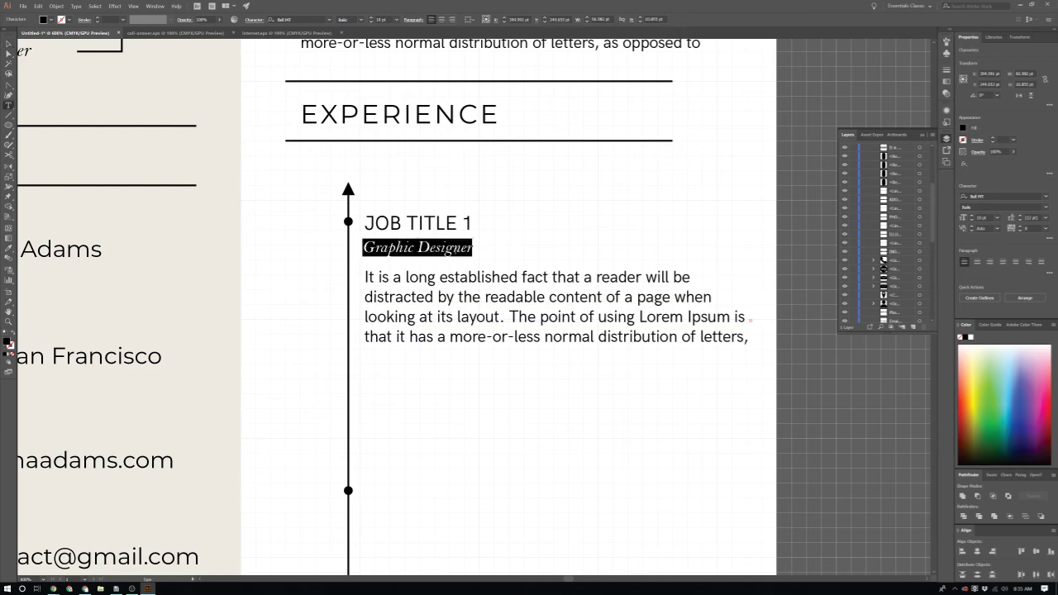
{"action": "double_click", "coordinate": [388, 247]}
{"action": "type", "text": "Logo"}
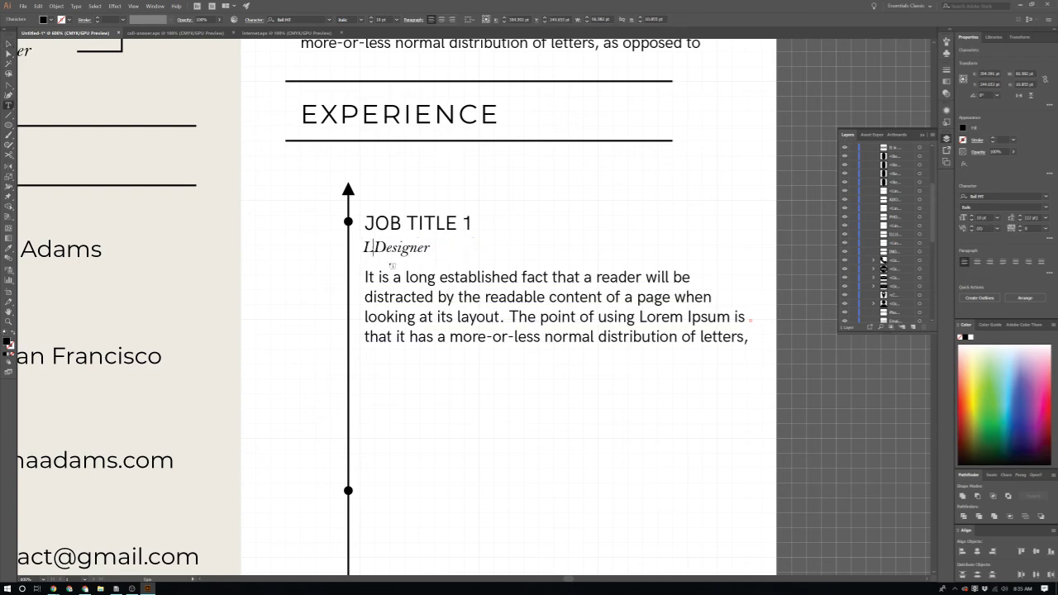
{"action": "key", "text": "Escape"}
Step: Duplicate the first job entry below it and lengthen the first description frame
{"action": "scroll", "coordinate": [355, 242], "scroll_direction": "down", "scroll_amount": 1}
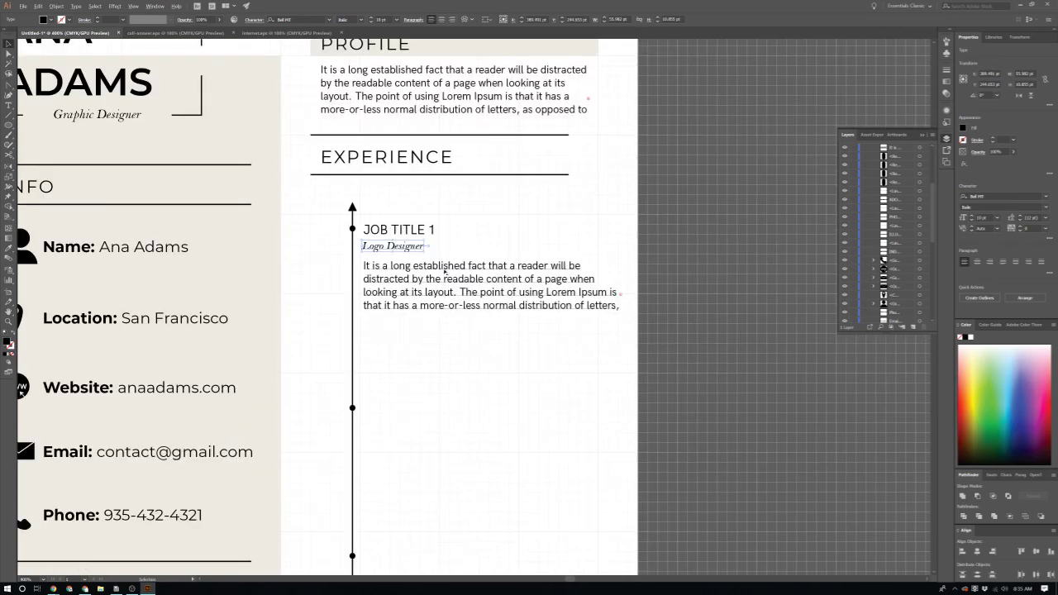
{"action": "scroll", "coordinate": [355, 243], "scroll_direction": "down", "scroll_amount": 1}
{"action": "left_click", "coordinate": [428, 256]}
{"action": "left_click_drag", "start_coordinate": [428, 256], "coordinate": [448, 430]}
{"action": "left_click", "coordinate": [451, 279]}
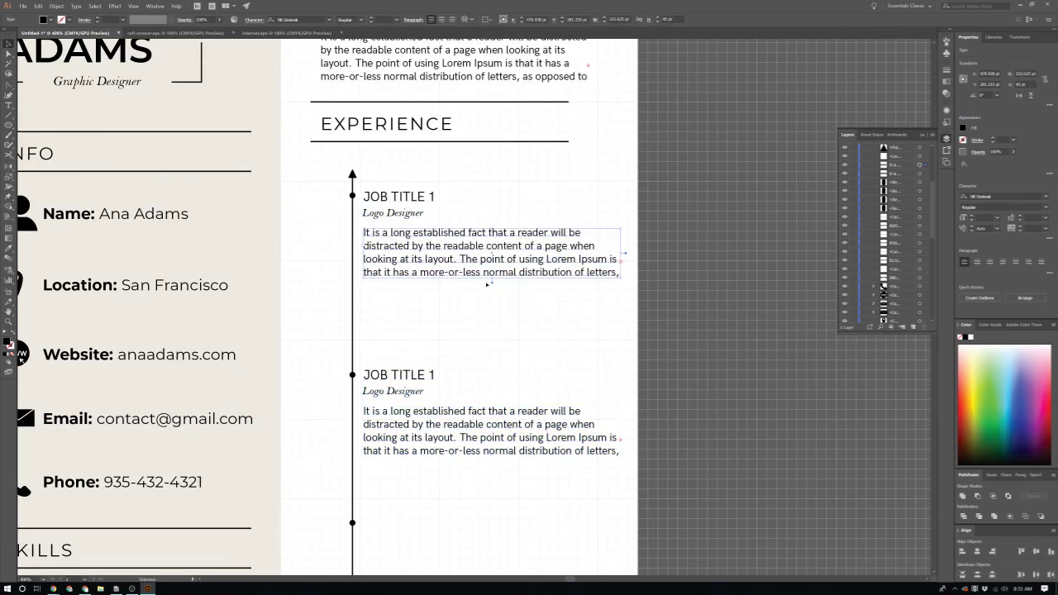
{"action": "left_click_drag", "start_coordinate": [495, 281], "coordinate": [488, 362]}
Step: Rename the second entry's subtitle to 'Layout Designer'
{"action": "scroll", "coordinate": [482, 363], "scroll_direction": "down", "scroll_amount": 1}
{"action": "left_click", "coordinate": [489, 465]}
{"action": "triple_click", "coordinate": [398, 315]}
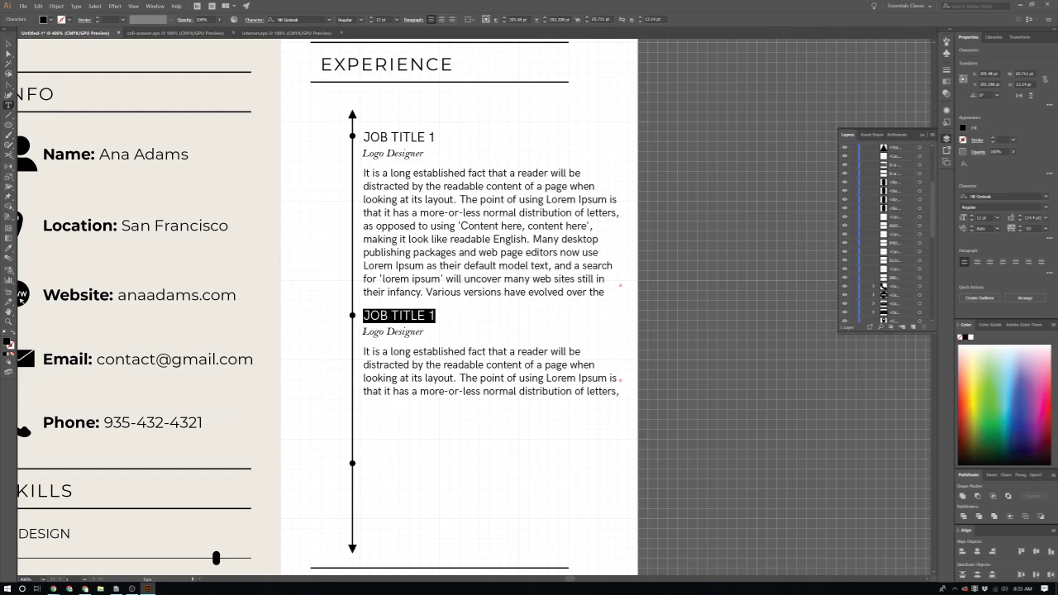
{"action": "double_click", "coordinate": [372, 332]}
{"action": "type", "text": "Layout"}
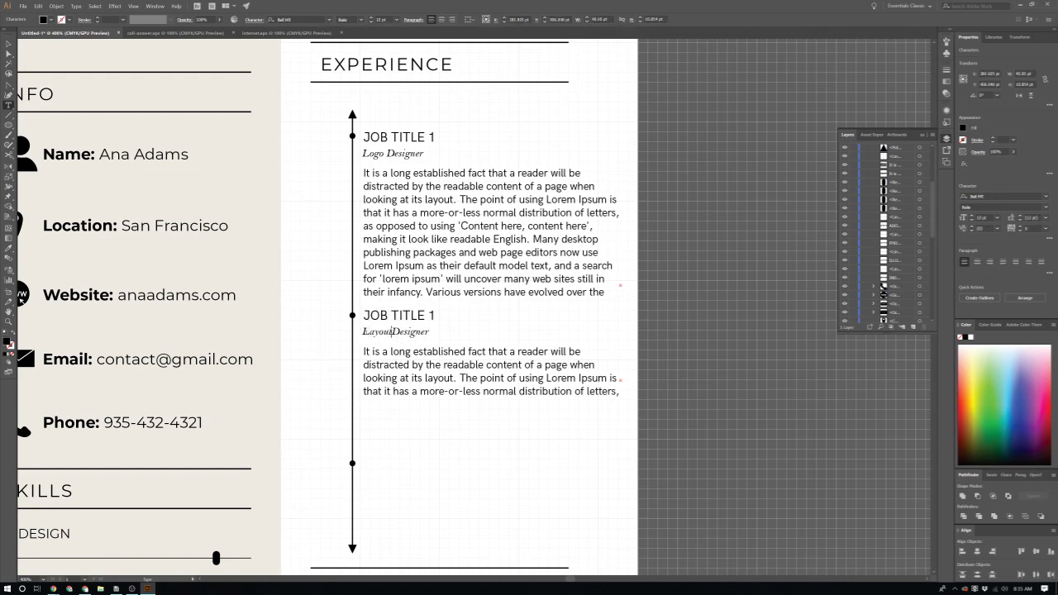
{"action": "key", "text": "Escape"}
Step: Copy the Layout Designer entry further down, align its timeline dot, and retitle it 'Graphic Designer'
{"action": "scroll", "coordinate": [394, 365], "scroll_direction": "down", "scroll_amount": 1}
{"action": "scroll", "coordinate": [370, 384], "scroll_direction": "down", "scroll_amount": 1}
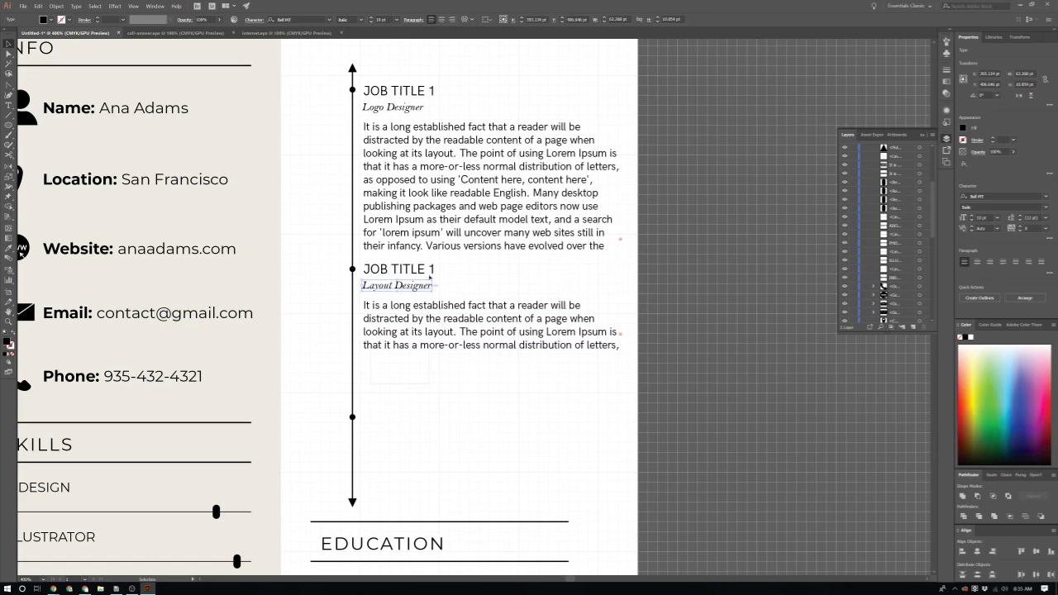
{"action": "left_click_drag", "start_coordinate": [424, 332], "coordinate": [426, 471]}
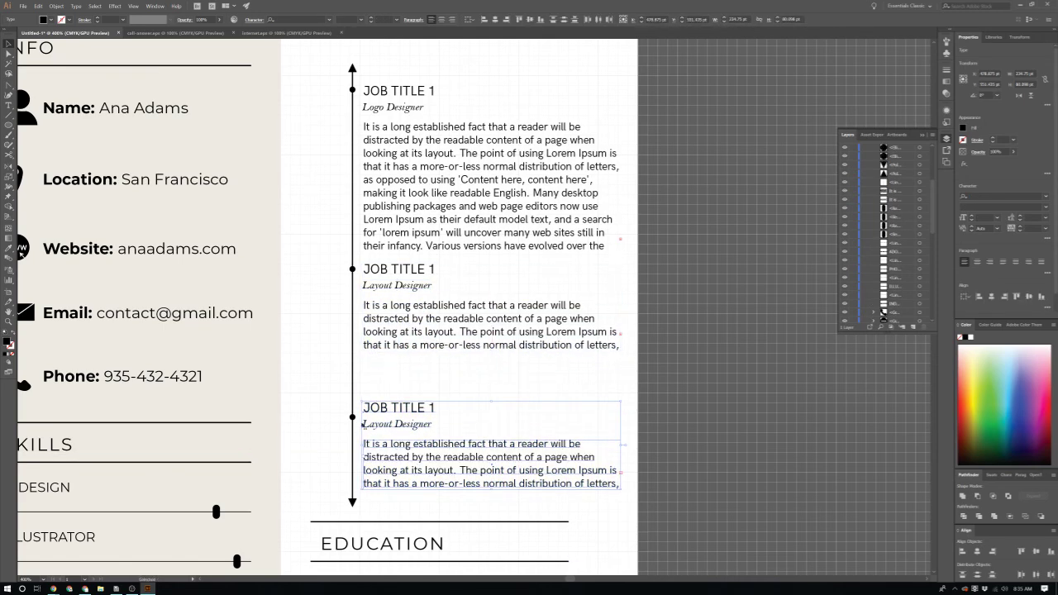
{"action": "scroll", "coordinate": [361, 418], "scroll_direction": "up", "scroll_amount": 3}
{"action": "mouse_move", "coordinate": [336, 388]}
{"action": "left_mouse_down"}
{"action": "mouse_move", "coordinate": [349, 383]}
{"action": "mouse_move", "coordinate": [339, 376]}
{"action": "left_mouse_up"}
{"action": "left_click", "coordinate": [427, 331]}
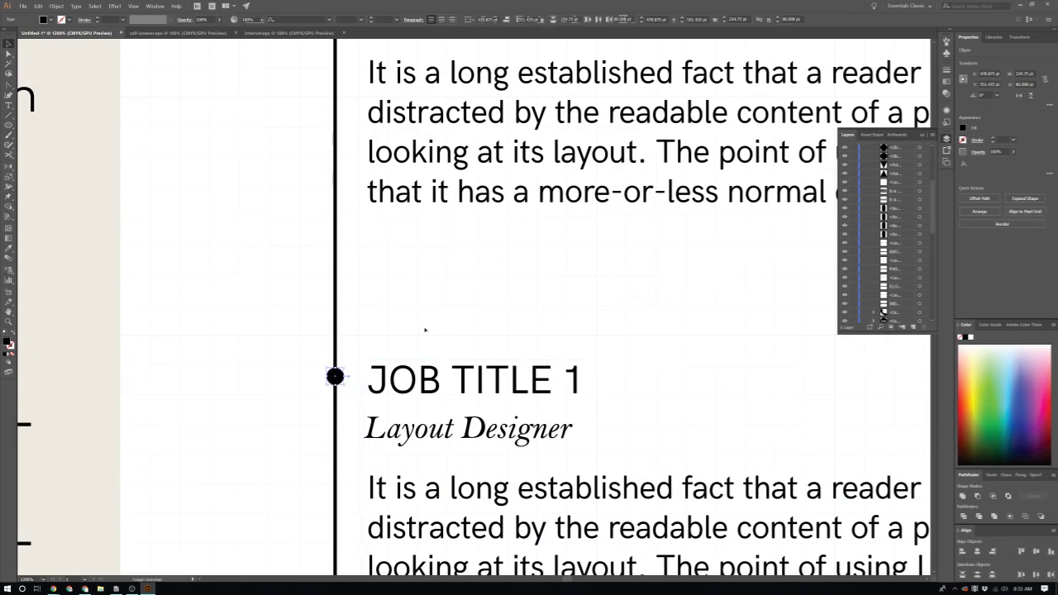
{"action": "triple_click", "coordinate": [453, 438]}
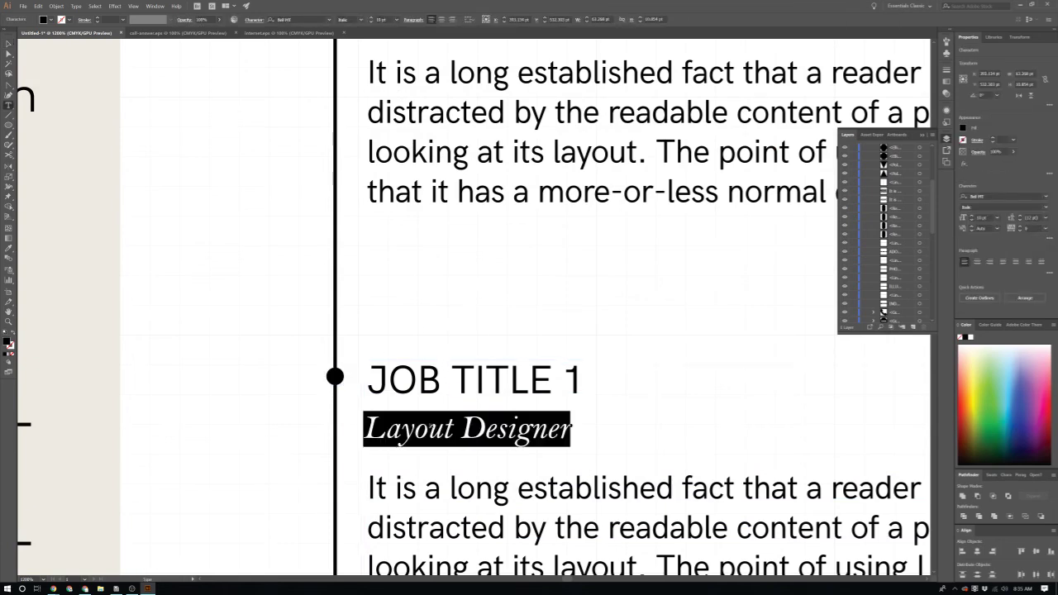
{"action": "double_click", "coordinate": [410, 429]}
{"action": "type", "text": "Graphic"}
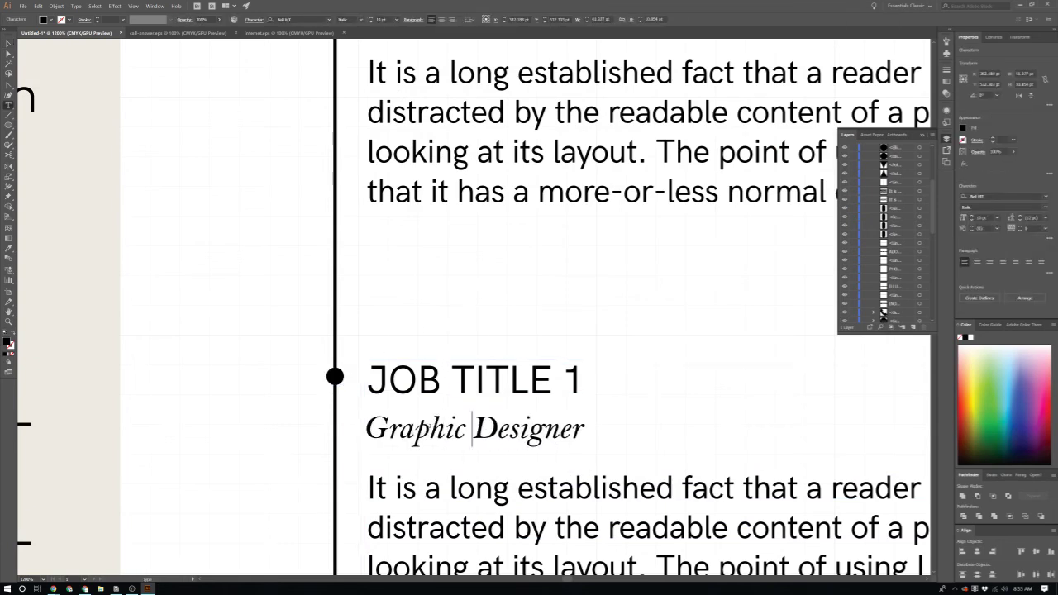
Step: Copy the INDESIGN label beside the first JOB TITLE 1, next to its timeline dot
{"action": "scroll", "coordinate": [430, 425], "scroll_direction": "down", "scroll_amount": 3}
{"action": "scroll", "coordinate": [430, 425], "scroll_direction": "down", "scroll_amount": 2}
{"action": "scroll", "coordinate": [414, 225], "scroll_direction": "up", "scroll_amount": 5}
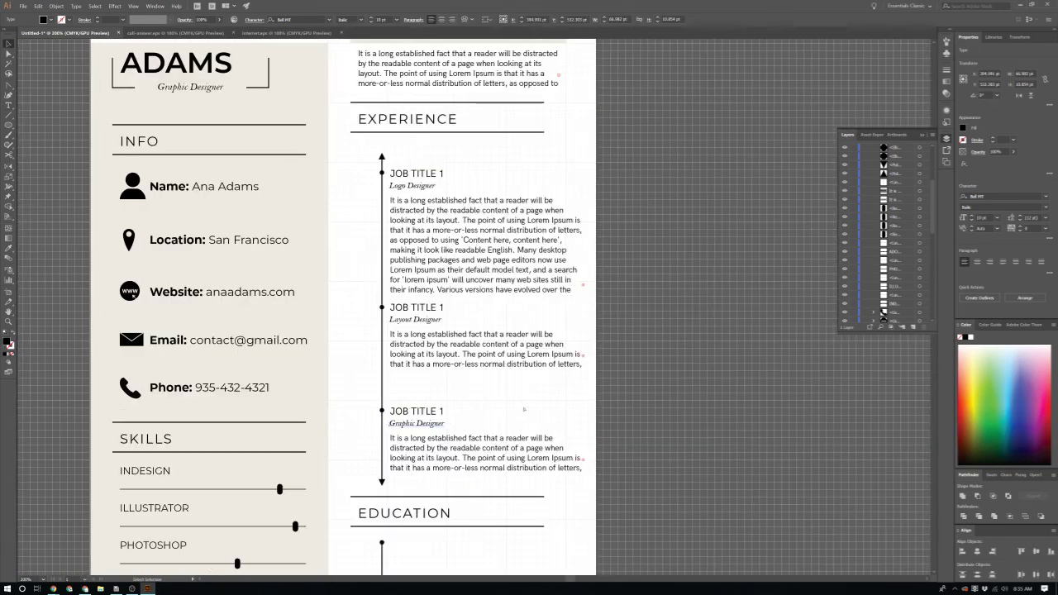
{"action": "scroll", "coordinate": [413, 226], "scroll_direction": "up", "scroll_amount": 2}
{"action": "scroll", "coordinate": [422, 231], "scroll_direction": "up", "scroll_amount": 2}
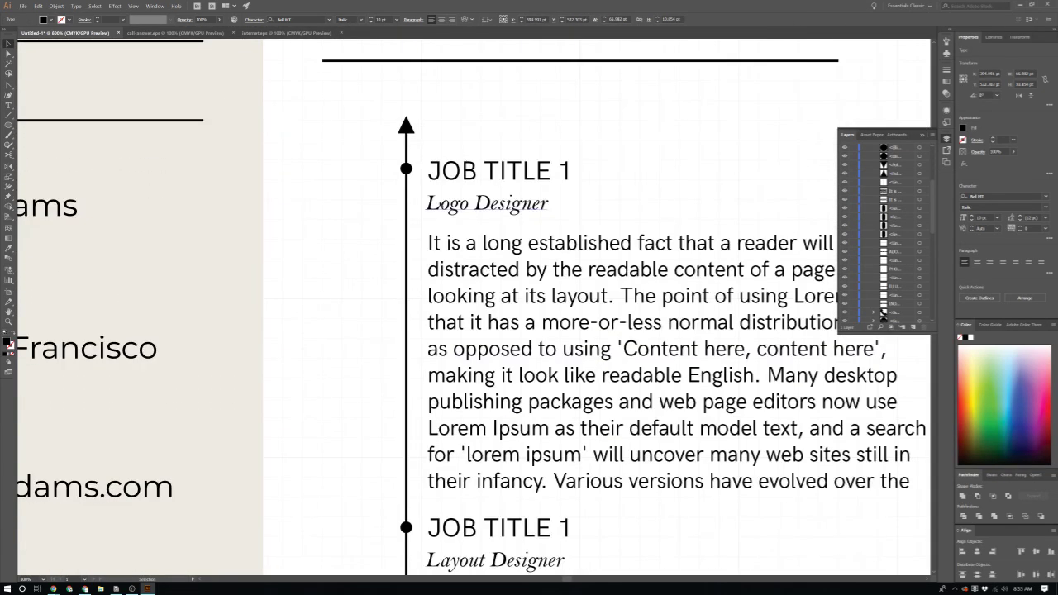
{"action": "scroll", "coordinate": [421, 228], "scroll_direction": "left", "scroll_amount": 1}
{"action": "left_click", "coordinate": [189, 248]}
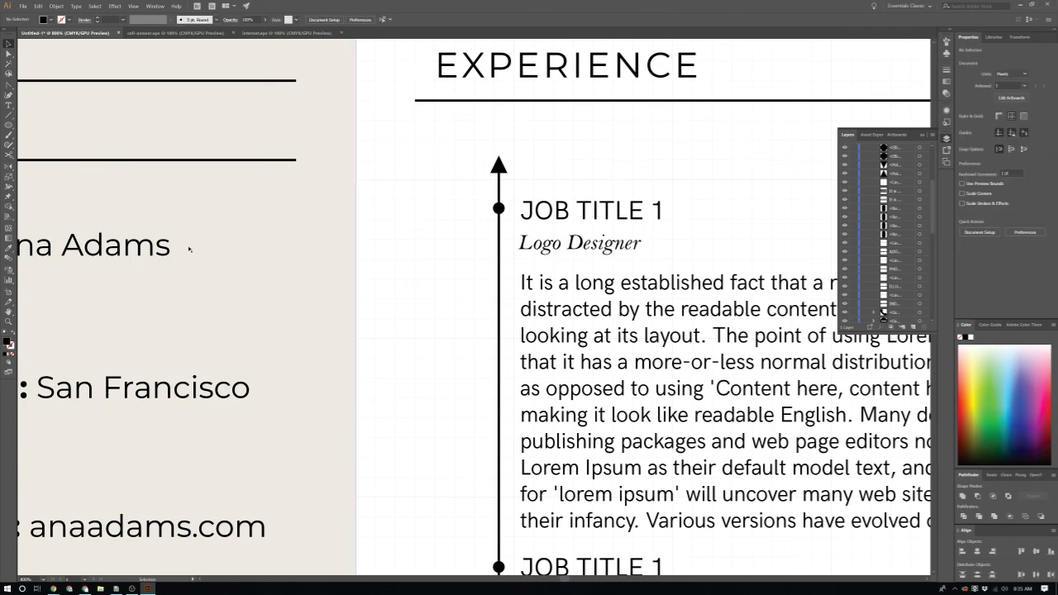
{"action": "scroll", "coordinate": [342, 264], "scroll_direction": "down", "scroll_amount": 4}
{"action": "left_click_drag", "start_coordinate": [266, 398], "coordinate": [368, 253]}
{"action": "scroll", "coordinate": [355, 267], "scroll_direction": "up", "scroll_amount": 8}
{"action": "scroll", "coordinate": [357, 270], "scroll_direction": "up", "scroll_amount": 2}
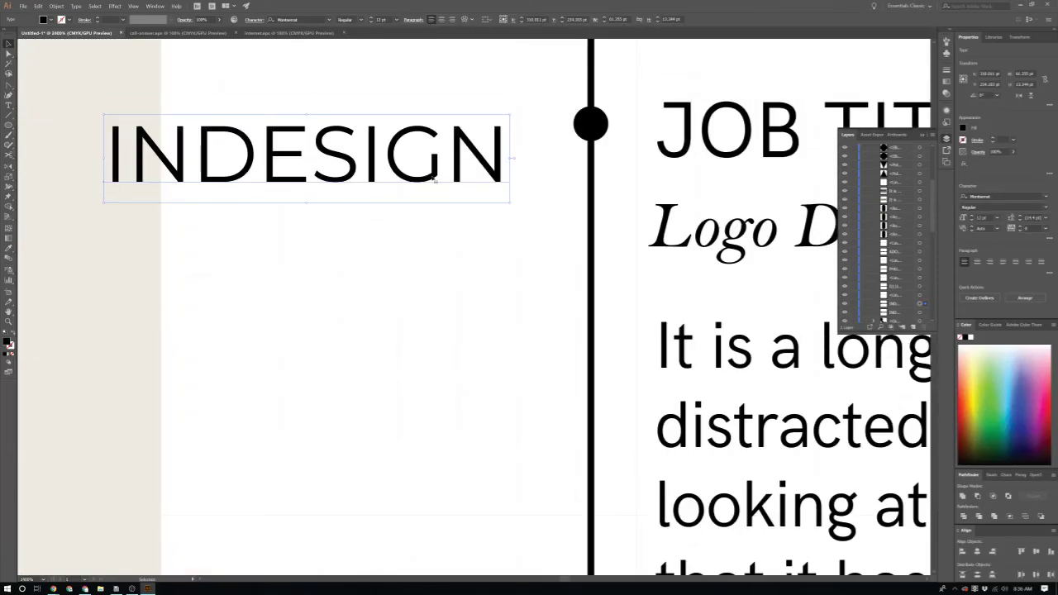
{"action": "left_click_drag", "start_coordinate": [434, 178], "coordinate": [481, 147]}
{"action": "double_click", "coordinate": [480, 149]}
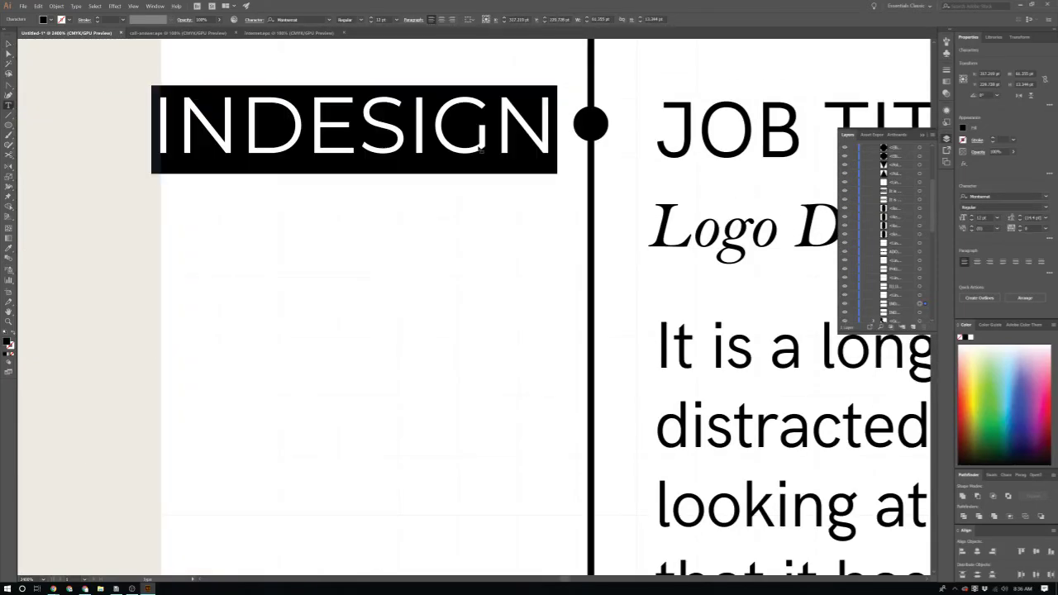
Step: Make the first label read 5/23/17 and move it beside the first timeline dot
{"action": "type", "text": "5/23/17"}
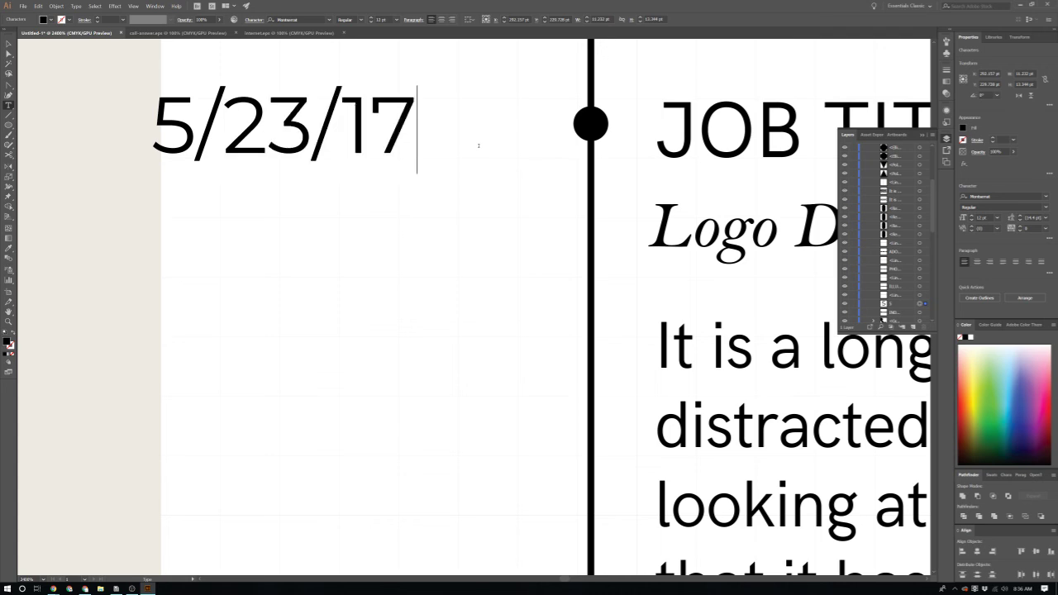
{"action": "key", "text": "Escape"}
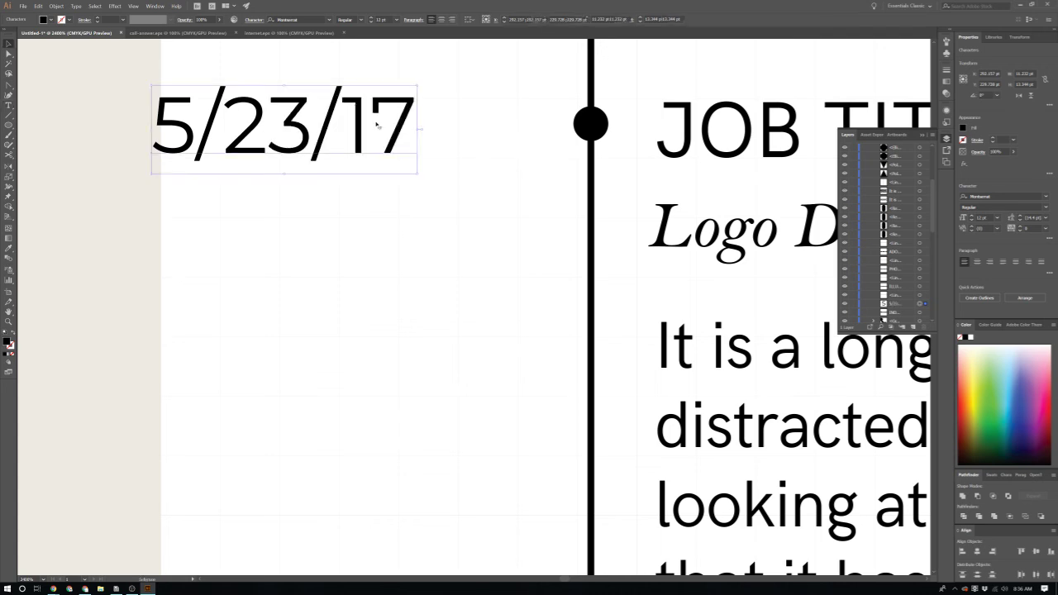
{"action": "left_click_drag", "start_coordinate": [370, 122], "coordinate": [489, 132]}
{"action": "scroll", "coordinate": [485, 131], "scroll_direction": "down", "scroll_amount": 1}
{"action": "scroll", "coordinate": [480, 130], "scroll_direction": "down", "scroll_amount": 1}
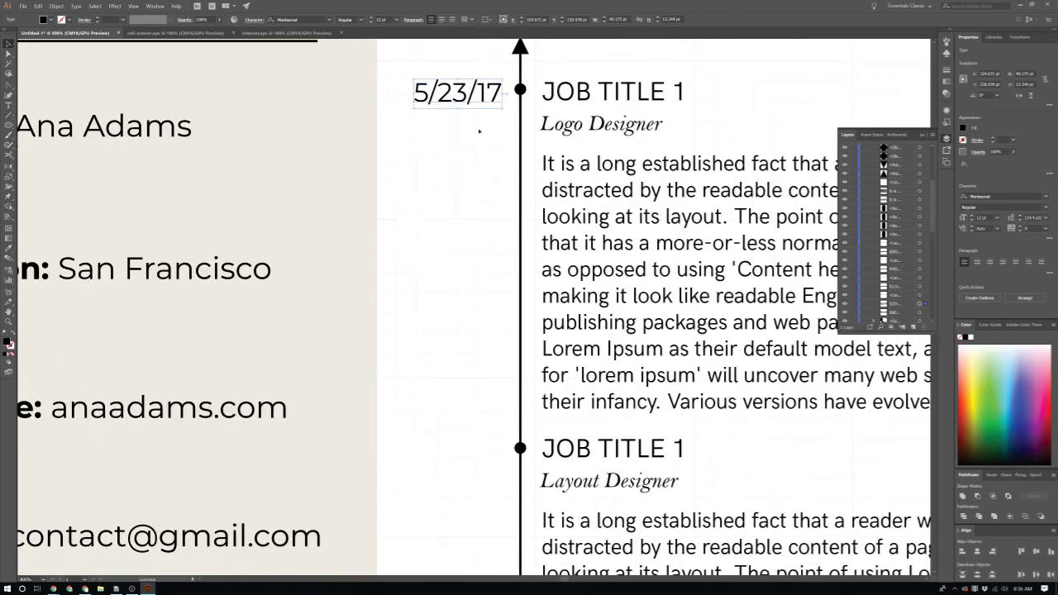
Step: Copy the date beside the second entry and change it to 6/13/17
{"action": "left_click_drag", "start_coordinate": [459, 89], "coordinate": [502, 442]}
{"action": "key", "text": "t"}
{"action": "type", "text": "6/"}
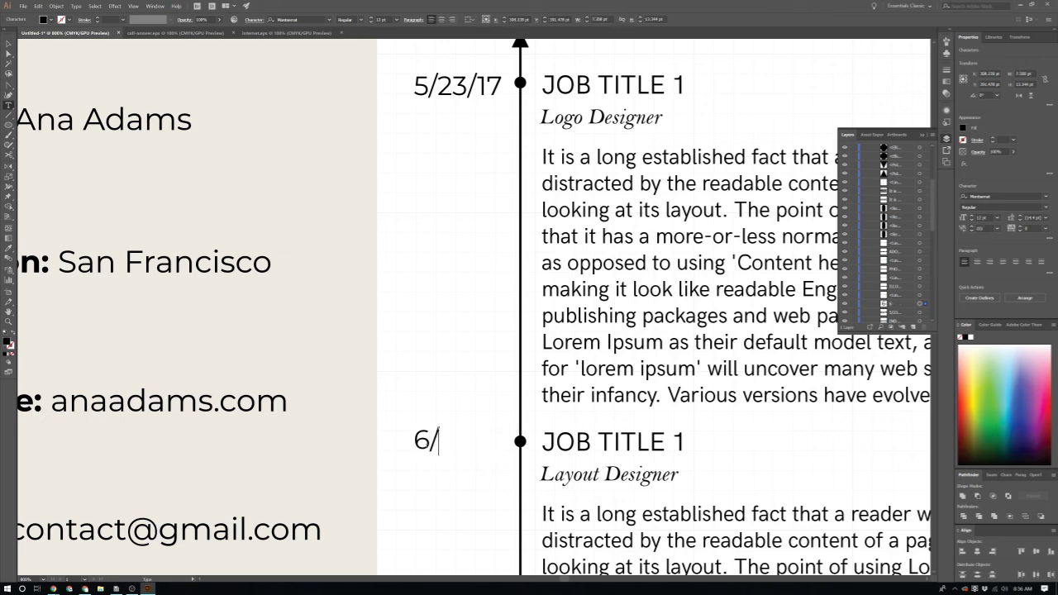
{"action": "type", "text": "13/17"}
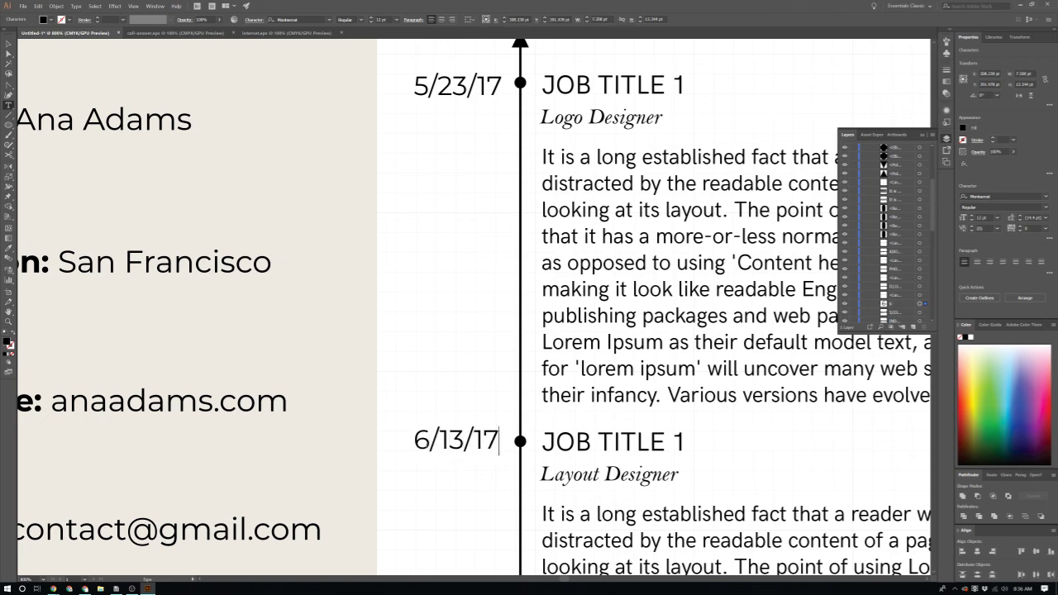
{"action": "key", "text": "Escape"}
{"action": "scroll", "coordinate": [429, 454], "scroll_direction": "down", "scroll_amount": 3}
Step: Copy the 6/13/17 date beside the third entry and retype it as 2/08/18
{"action": "key", "text": "ctrl+0"}
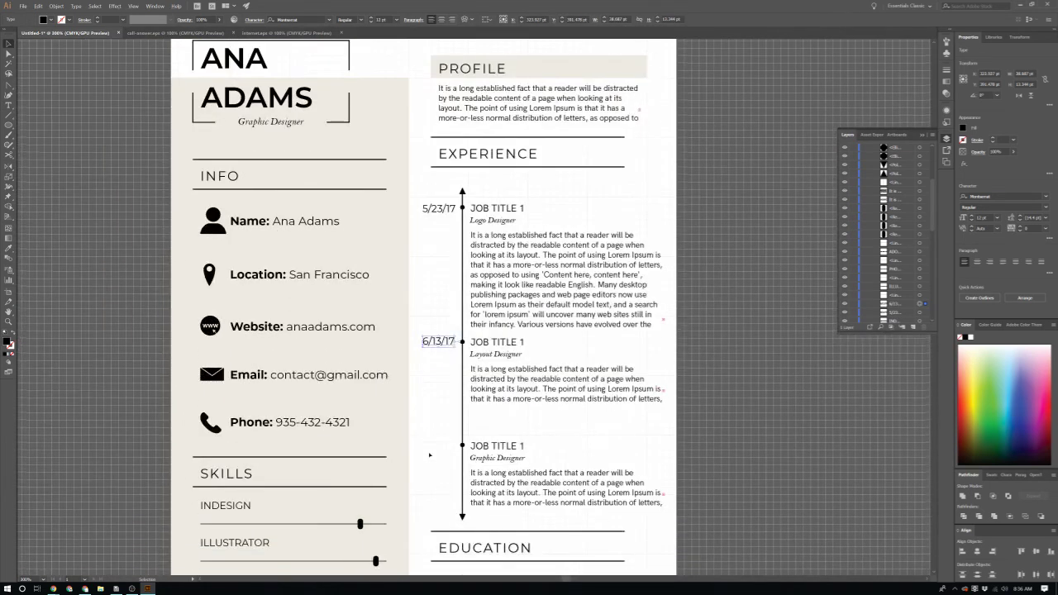
{"action": "scroll", "coordinate": [429, 454], "scroll_direction": "up", "scroll_amount": 5}
{"action": "scroll", "coordinate": [458, 279], "scroll_direction": "down", "scroll_amount": 1}
{"action": "left_click_drag", "start_coordinate": [476, 186], "coordinate": [478, 388]}
{"action": "scroll", "coordinate": [471, 389], "scroll_direction": "up", "scroll_amount": 2}
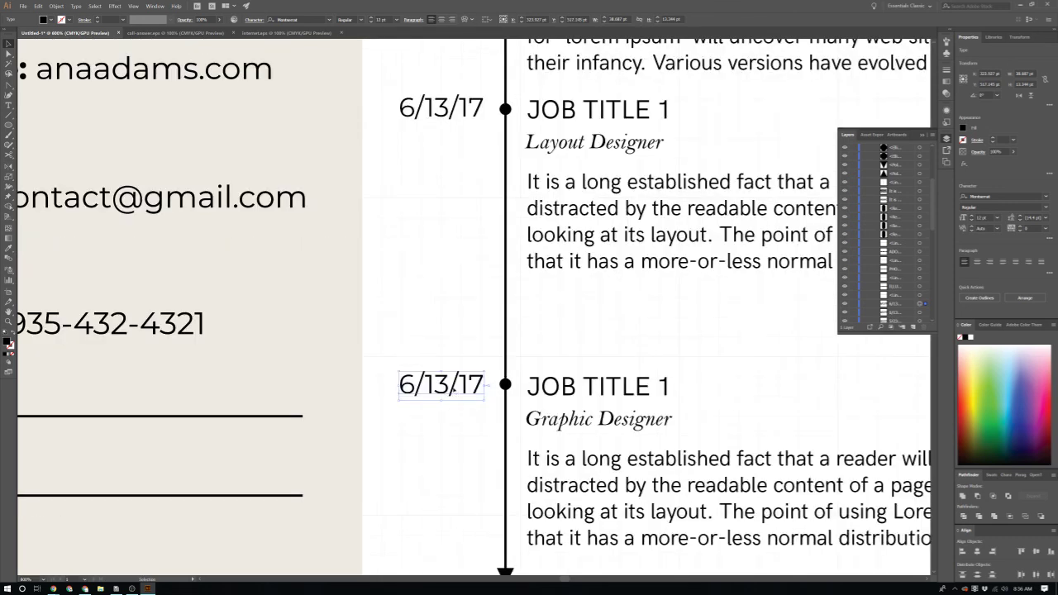
{"action": "double_click", "coordinate": [455, 391]}
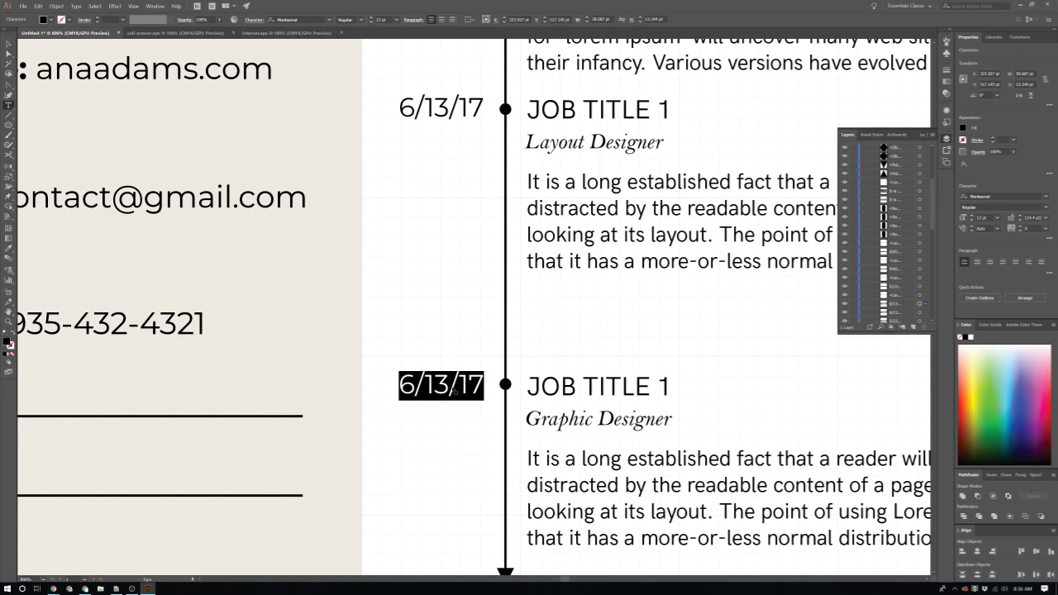
{"action": "type", "text": "2/"}
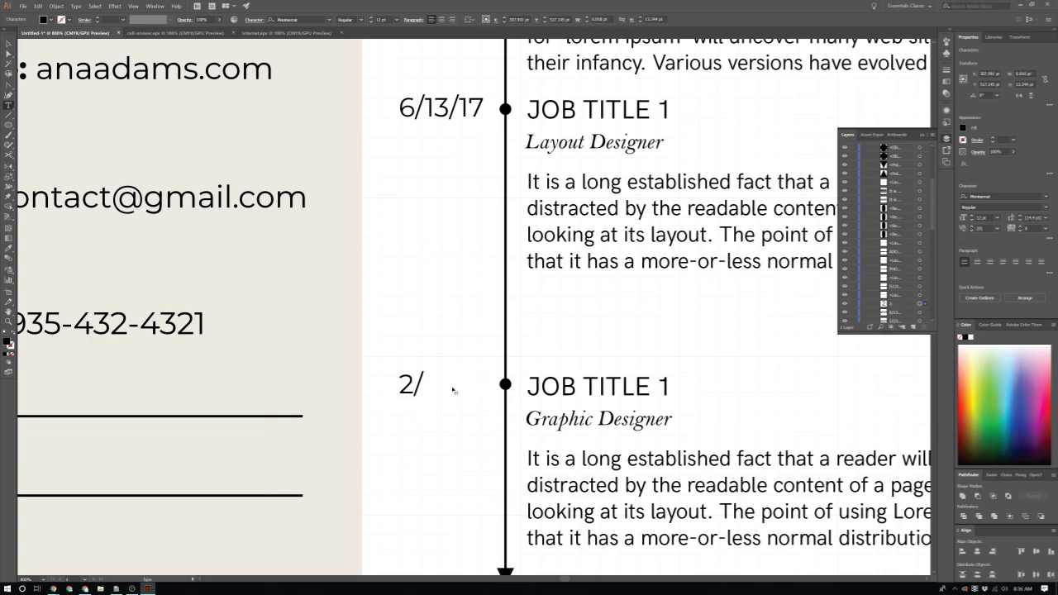
{"action": "type", "text": "8"}
{"action": "key", "text": "BackSpace"}
{"action": "type", "text": "08/1"}
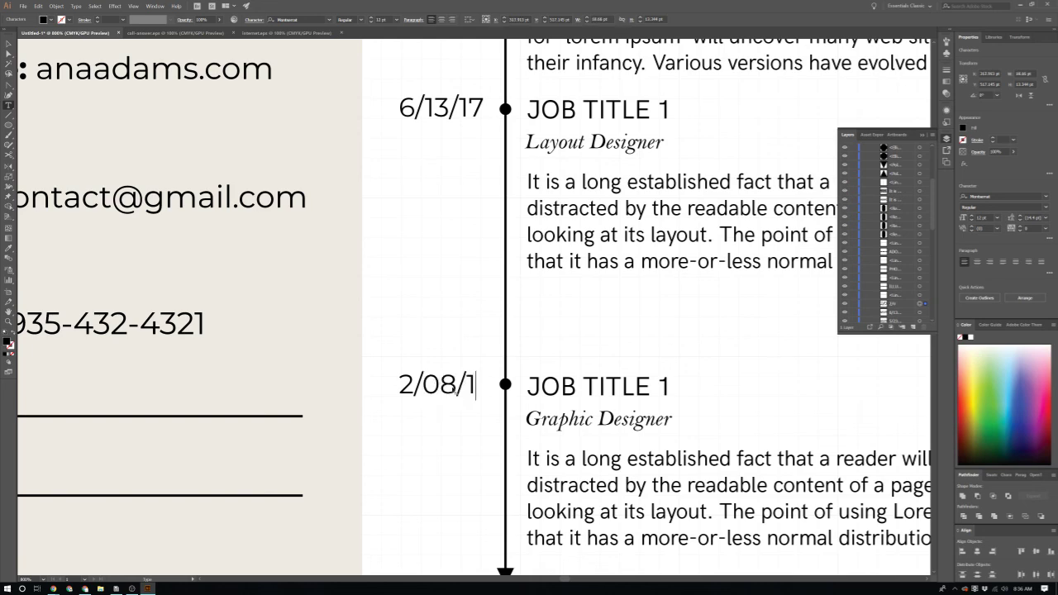
{"action": "type", "text": "8"}
{"action": "key", "text": "Escape"}
{"action": "left_click", "coordinate": [459, 286]}
{"action": "key", "text": "ctrl+minus"}
{"action": "scroll", "coordinate": [459, 285], "scroll_direction": "down", "scroll_amount": 6}
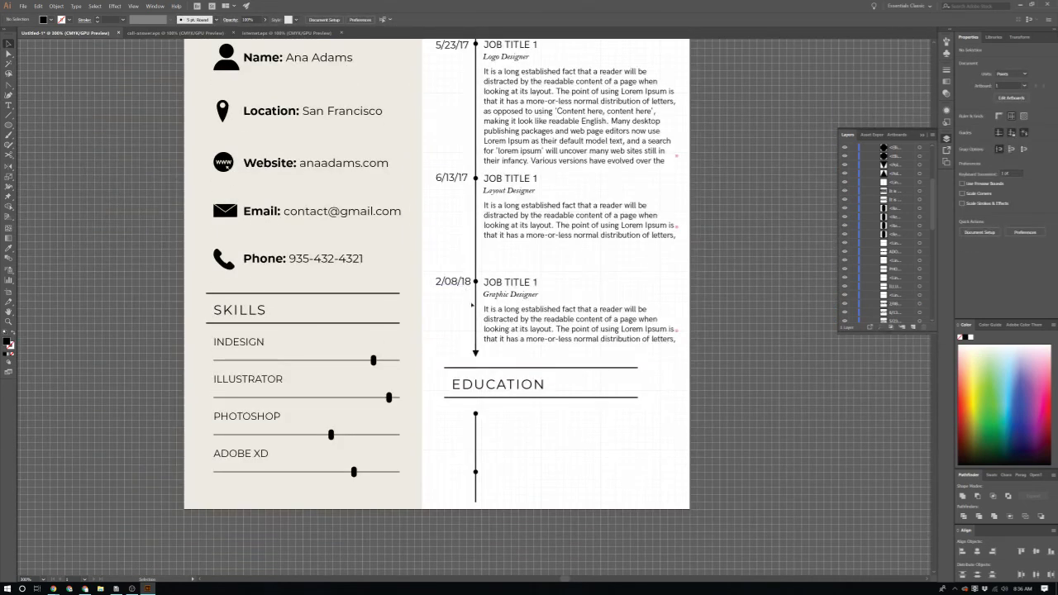
Step: Copy the 2/08/18 date down to the Education timeline and make the upper one 6/23/14
{"action": "scroll", "coordinate": [472, 480], "scroll_direction": "up", "scroll_amount": 1}
{"action": "scroll", "coordinate": [472, 480], "scroll_direction": "up", "scroll_amount": 1}
{"action": "scroll", "coordinate": [470, 308], "scroll_direction": "up", "scroll_amount": 3}
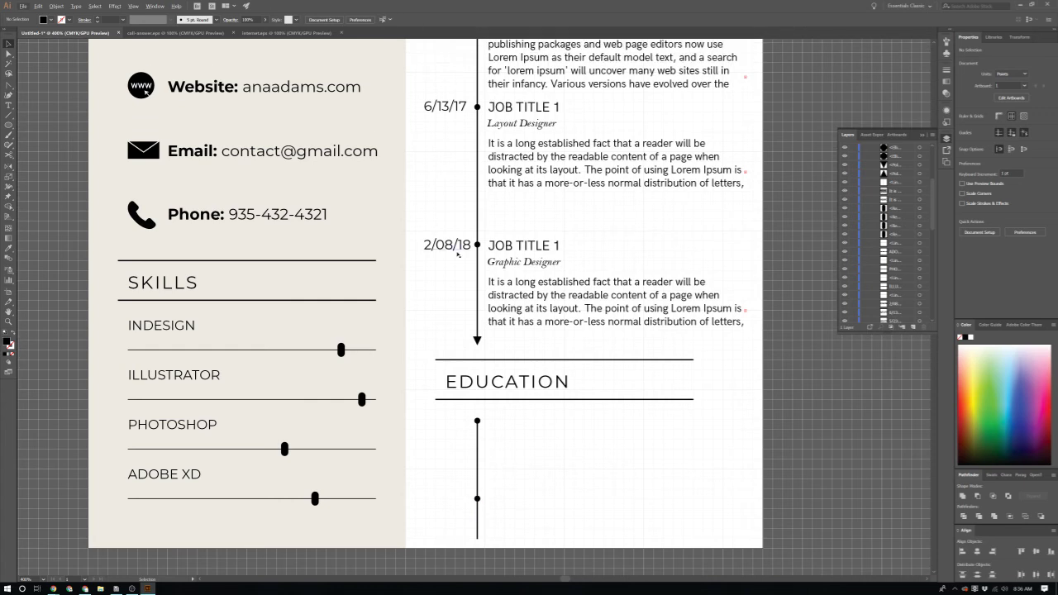
{"action": "left_click_drag", "start_coordinate": [454, 249], "coordinate": [453, 498]}
{"action": "scroll", "coordinate": [461, 487], "scroll_direction": "up", "scroll_amount": 3}
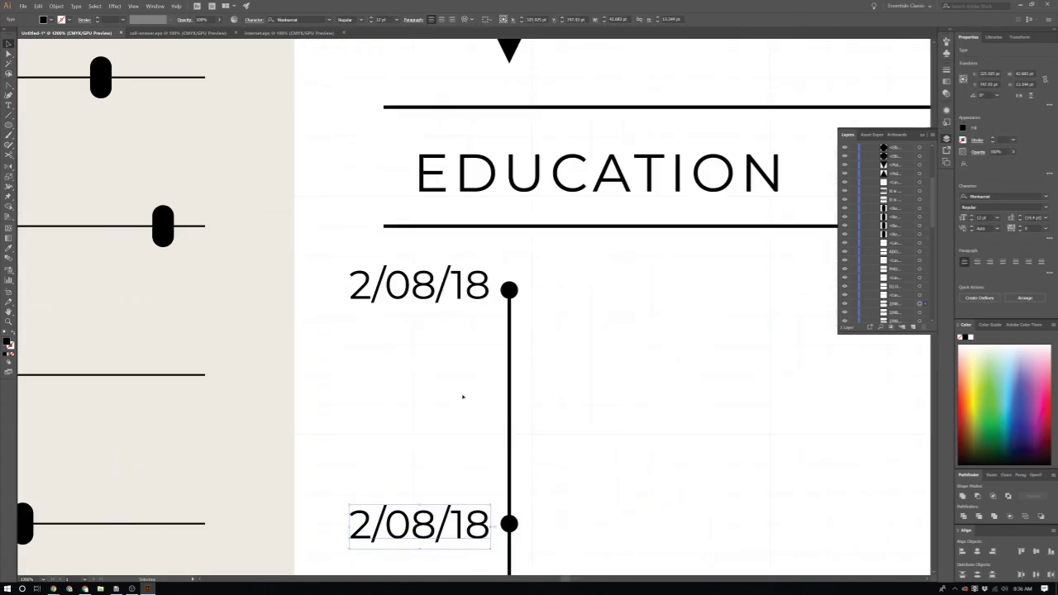
{"action": "triple_click", "coordinate": [461, 297]}
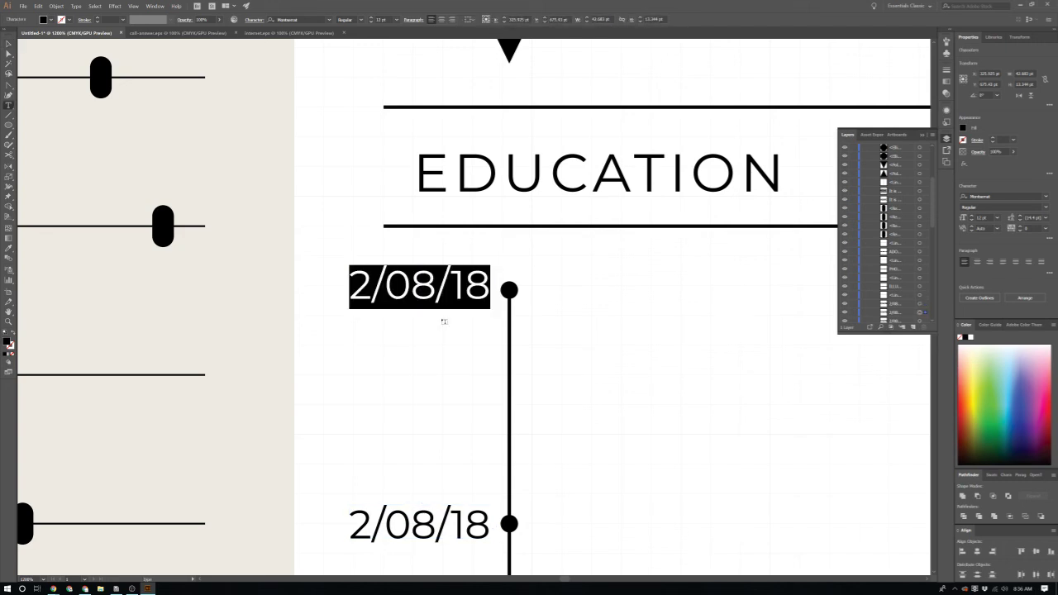
{"action": "type", "text": "6/23/"}
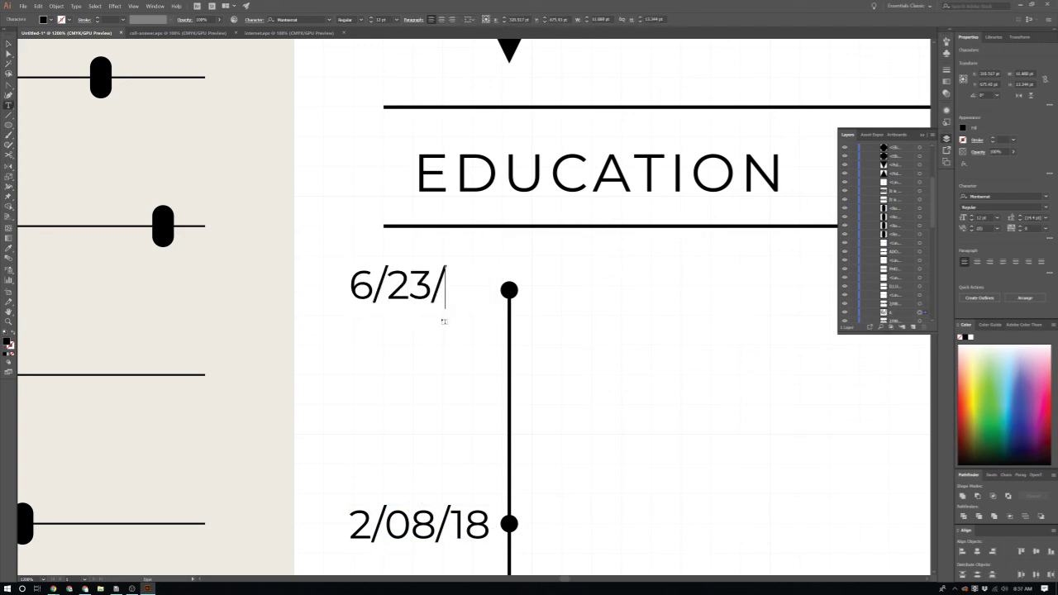
{"action": "type", "text": "14"}
Step: Change the lower Education date to 6/08/18
{"action": "scroll", "coordinate": [463, 302], "scroll_direction": "down", "scroll_amount": 1}
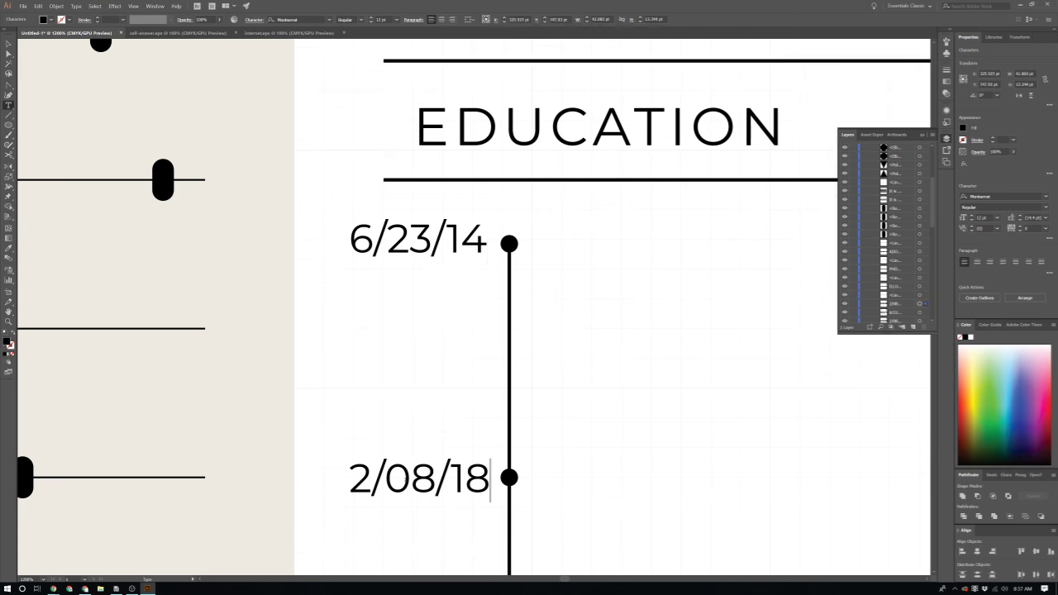
{"action": "left_click", "coordinate": [370, 479]}
{"action": "type", "text": "6"}
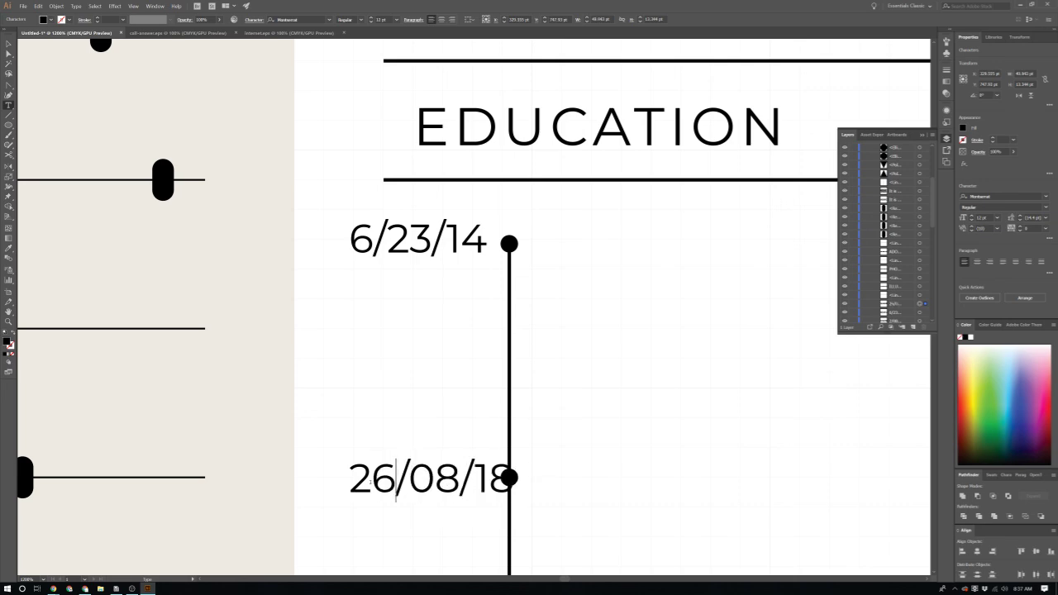
{"action": "key", "text": "Left"}
{"action": "key", "text": "BackSpace"}
{"action": "key", "text": "Escape"}
{"action": "left_click", "coordinate": [609, 430]}
Step: Nudge the 6/23/14 date slightly lower beside its dot and check the 6/08/18 position
{"action": "scroll", "coordinate": [609, 430], "scroll_direction": "down", "scroll_amount": 5}
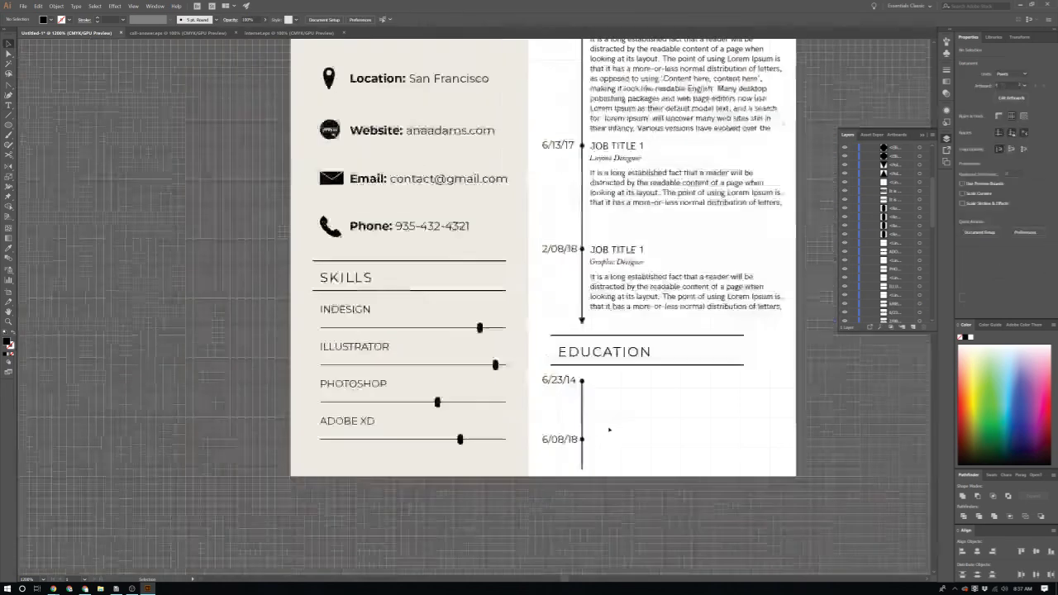
{"action": "scroll", "coordinate": [597, 410], "scroll_direction": "up", "scroll_amount": 1}
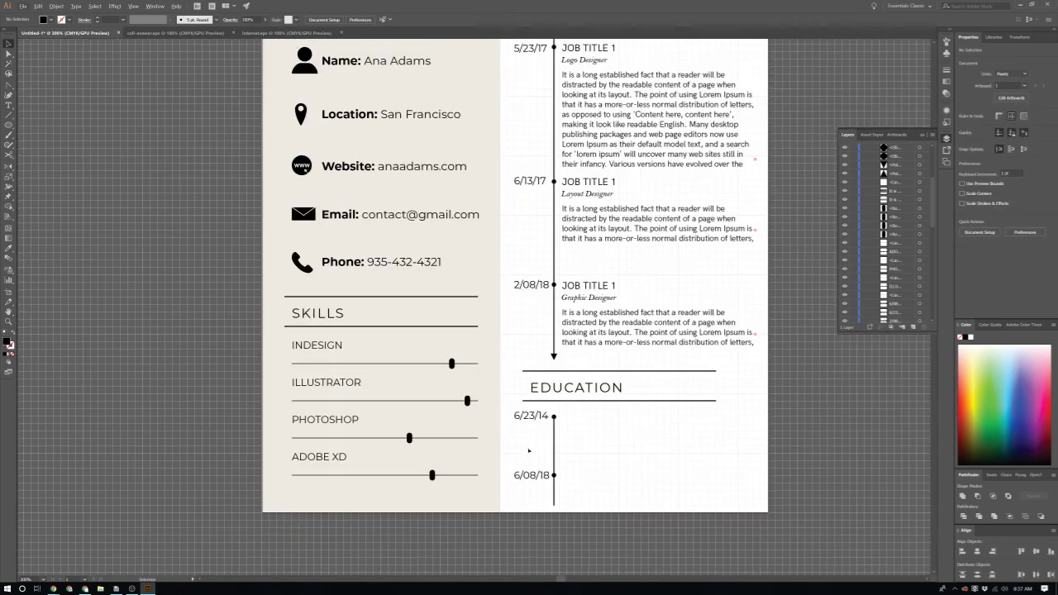
{"action": "scroll", "coordinate": [529, 447], "scroll_direction": "down", "scroll_amount": 3}
{"action": "scroll", "coordinate": [494, 477], "scroll_direction": "up", "scroll_amount": 5}
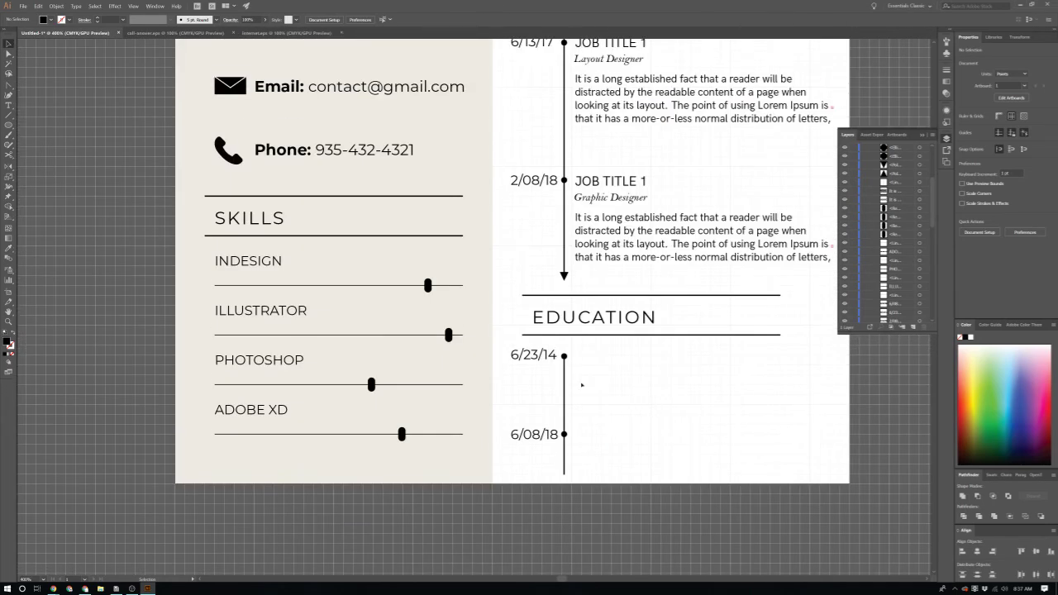
{"action": "scroll", "coordinate": [543, 361], "scroll_direction": "up", "scroll_amount": 4}
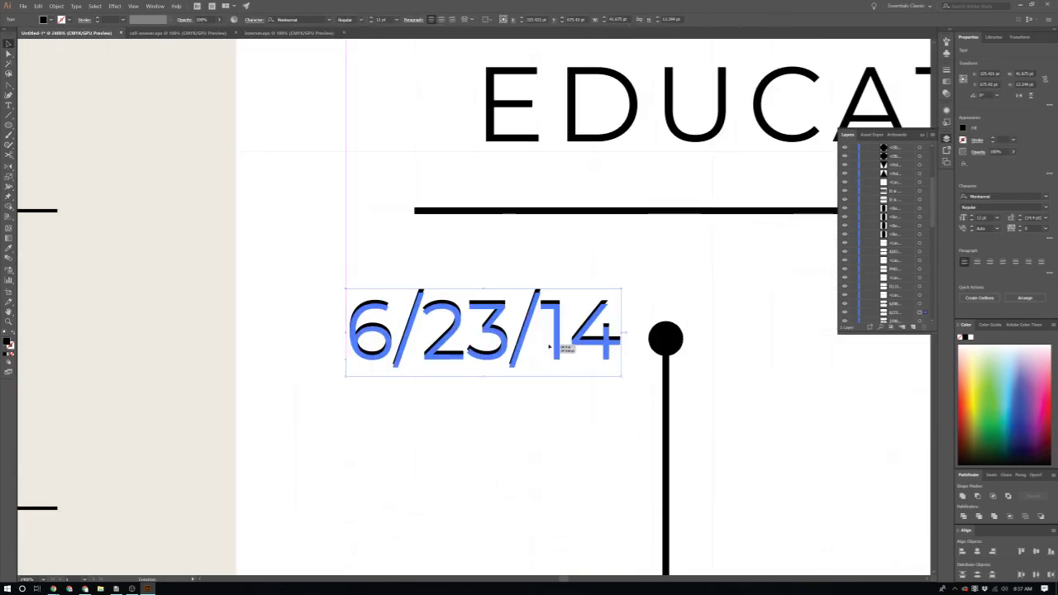
{"action": "left_click_drag", "start_coordinate": [546, 342], "coordinate": [547, 356]}
{"action": "scroll", "coordinate": [548, 353], "scroll_direction": "down", "scroll_amount": 2}
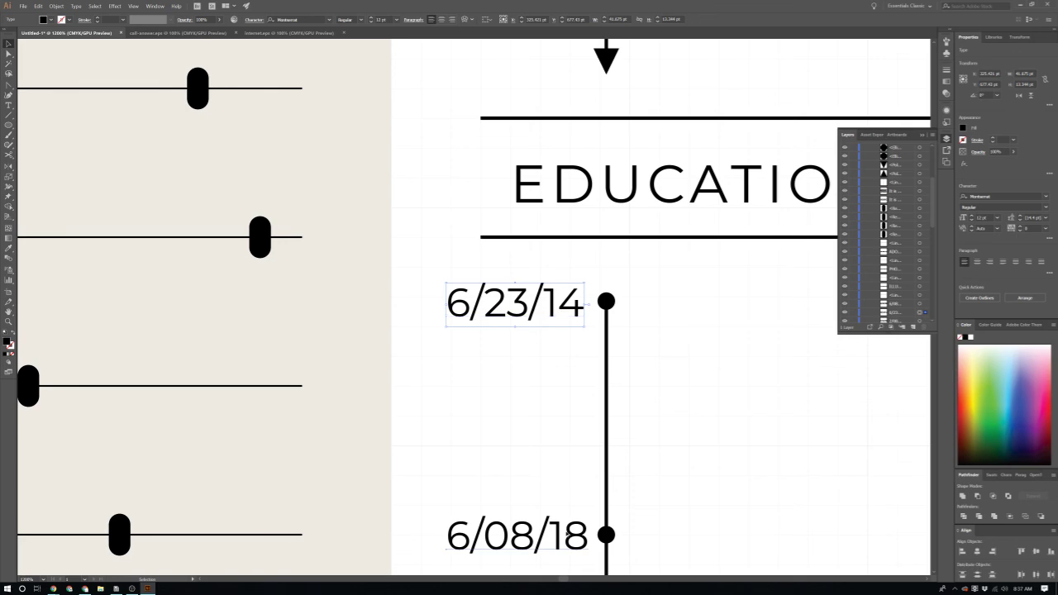
{"action": "left_click", "coordinate": [570, 535]}
{"action": "left_click", "coordinate": [594, 545]}
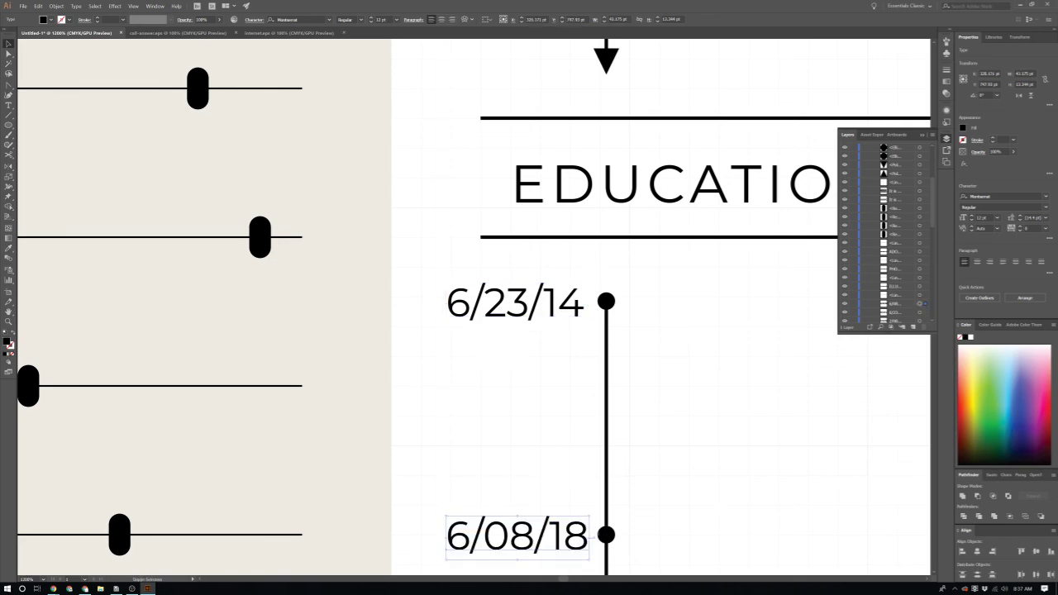
{"action": "scroll", "coordinate": [603, 537], "scroll_direction": "down", "scroll_amount": 3}
{"action": "scroll", "coordinate": [617, 321], "scroll_direction": "down", "scroll_amount": 2}
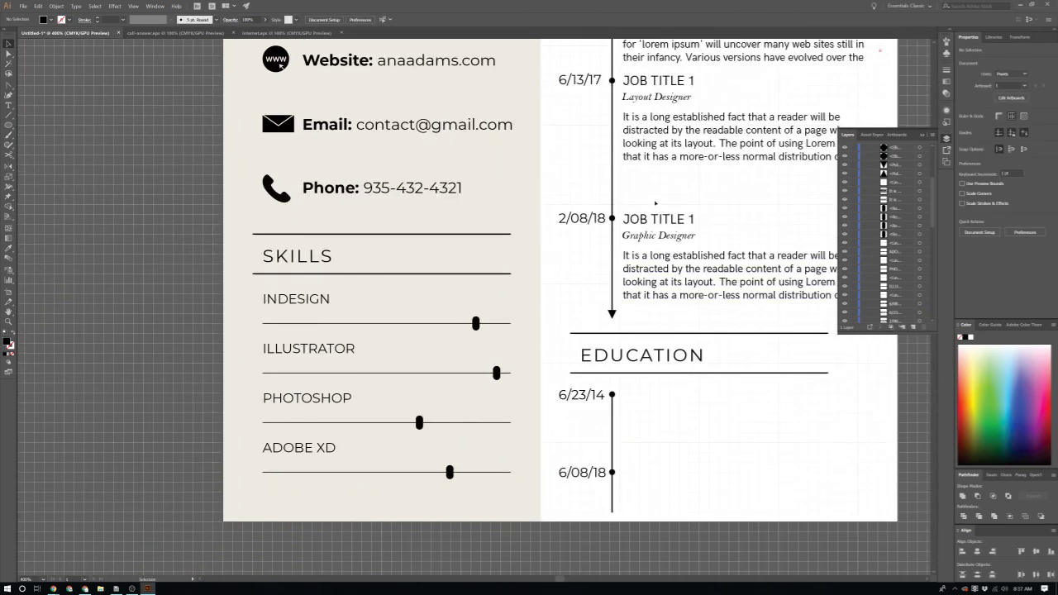
Step: Copy the job text into Education, drop the subtitle, and shorten the description to two lines
{"action": "left_click_drag", "start_coordinate": [715, 287], "coordinate": [688, 454]}
{"action": "left_click", "coordinate": [716, 527]}
{"action": "left_click", "coordinate": [674, 411]}
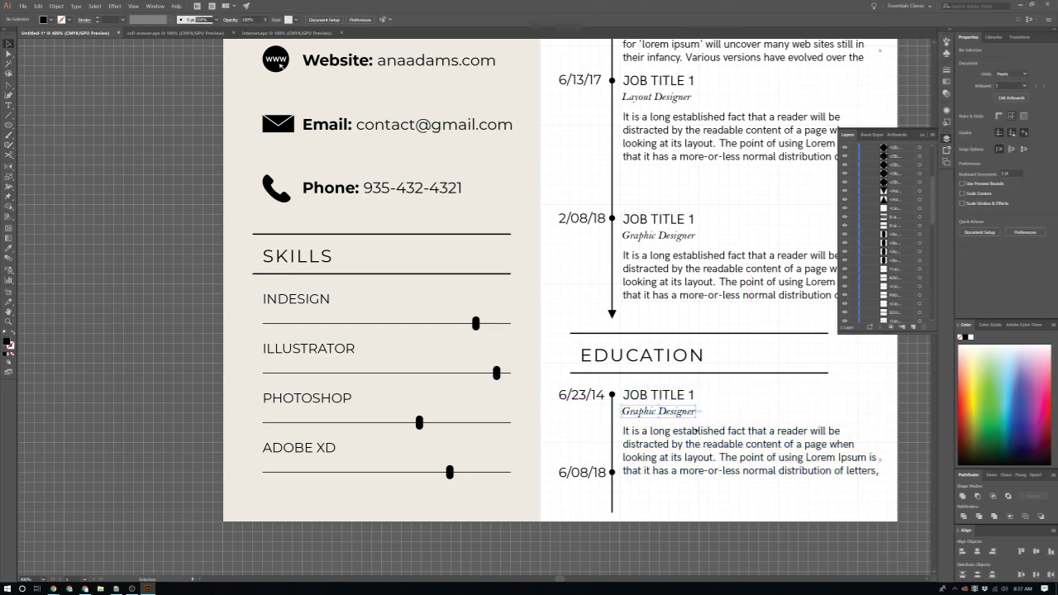
{"action": "left_click_drag", "start_coordinate": [709, 459], "coordinate": [703, 519]}
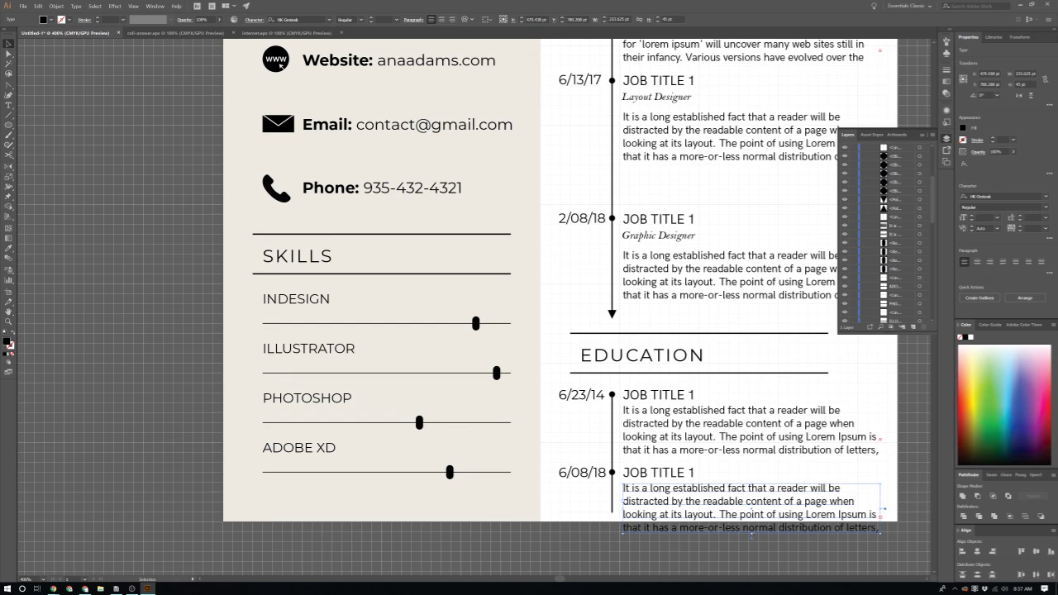
{"action": "left_click_drag", "start_coordinate": [623, 489], "coordinate": [854, 502]}
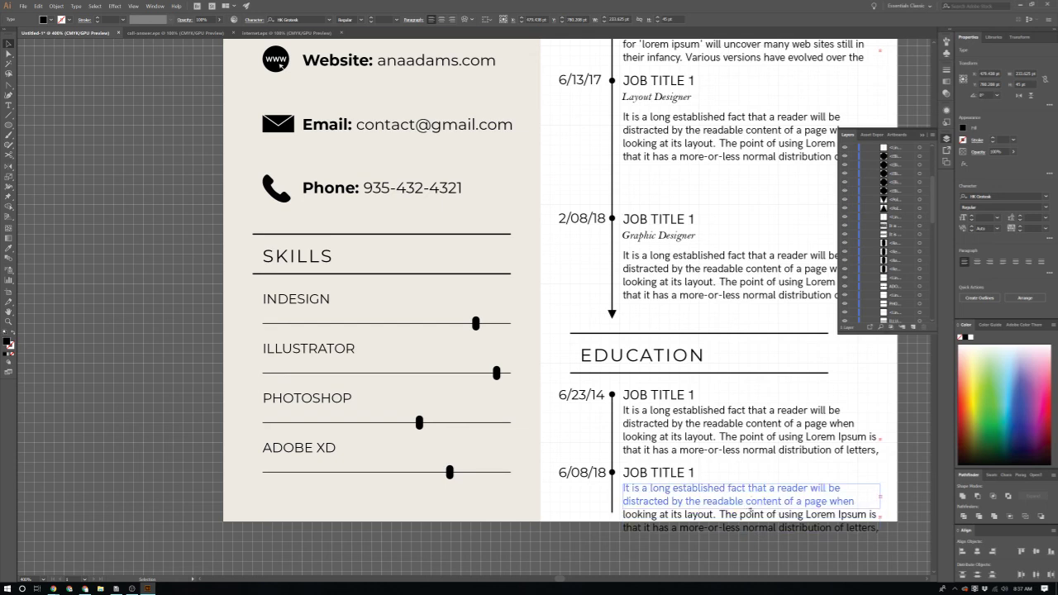
{"action": "left_click_drag", "start_coordinate": [750, 511], "coordinate": [752, 512]}
{"action": "left_click", "coordinate": [728, 529]}
Step: Retitle the two Education headings 'BOSTON HIGH SCHOOL' and 'STATE COLLEGE'
{"action": "scroll", "coordinate": [666, 500], "scroll_direction": "up", "scroll_amount": 1}
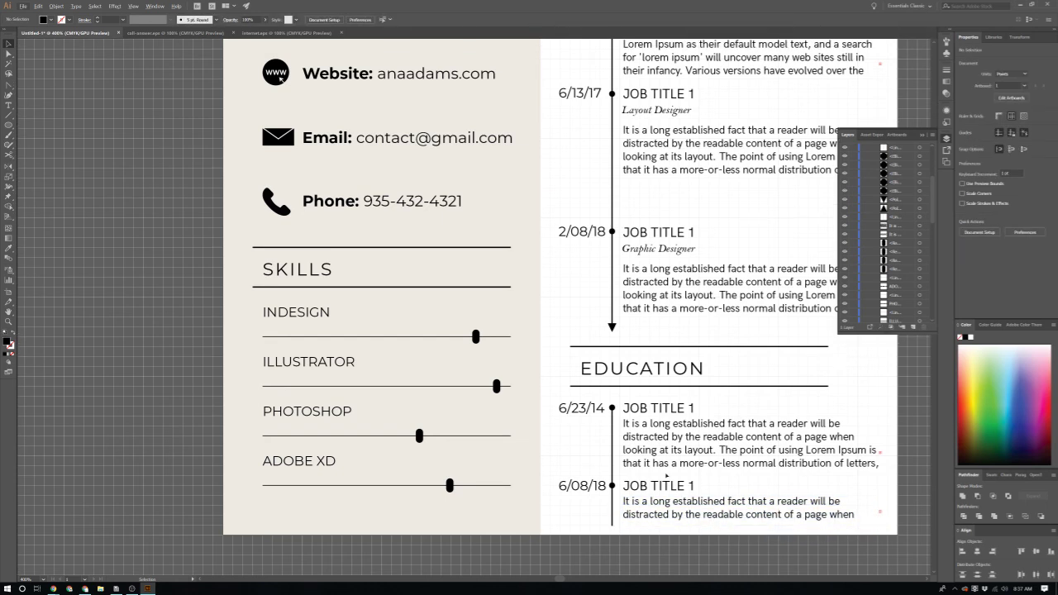
{"action": "scroll", "coordinate": [665, 476], "scroll_direction": "up", "scroll_amount": 1}
{"action": "key", "text": "t"}
{"action": "triple_click", "coordinate": [643, 342]}
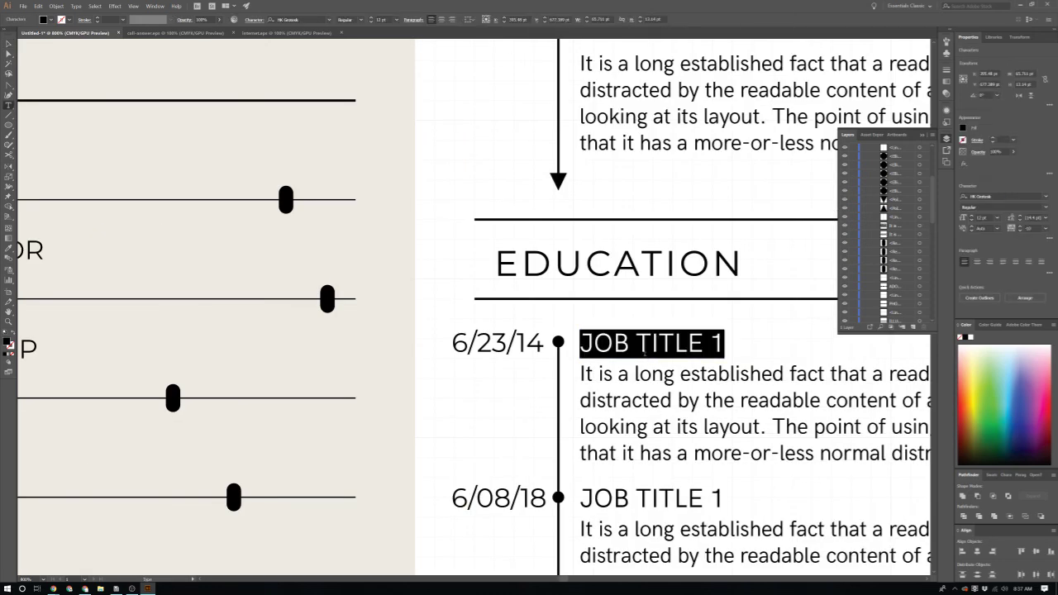
{"action": "type", "text": "B"}
{"action": "key", "text": "BackSpace"}
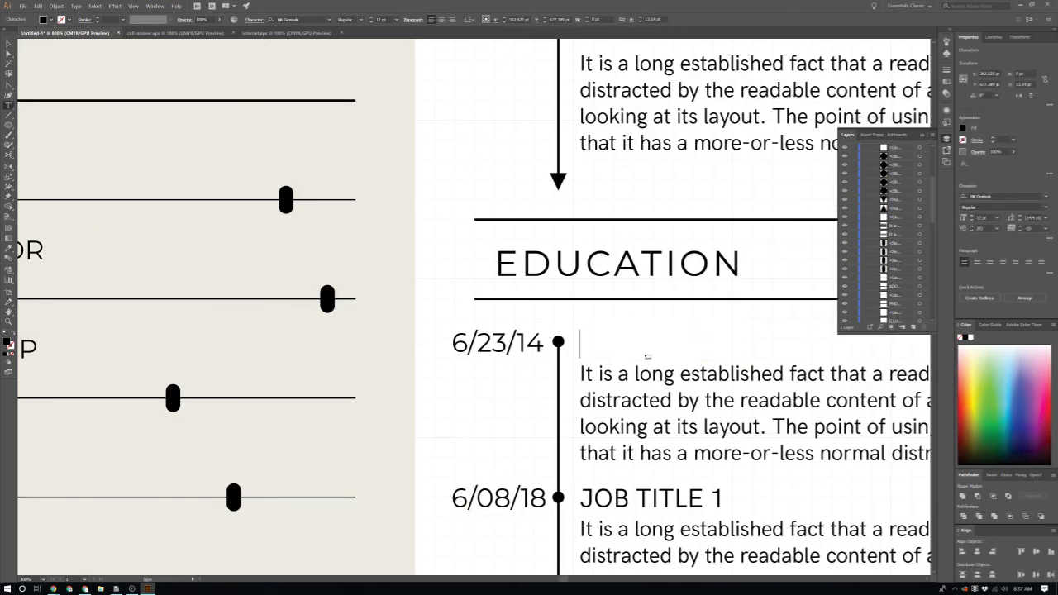
{"action": "type", "text": "BOSTON HIGH SCHOOL"}
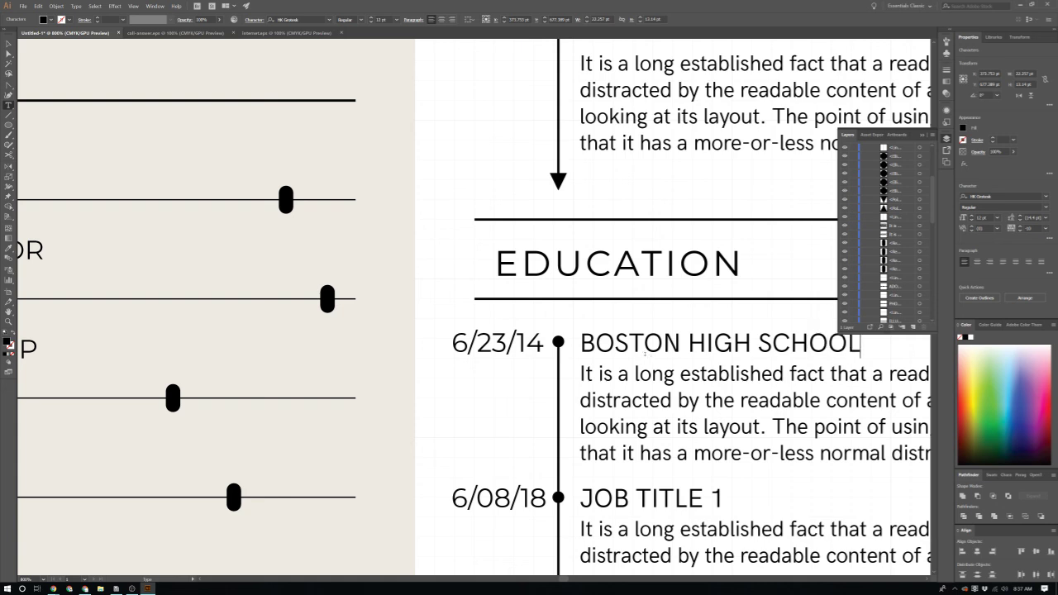
{"action": "double_click", "coordinate": [681, 496]}
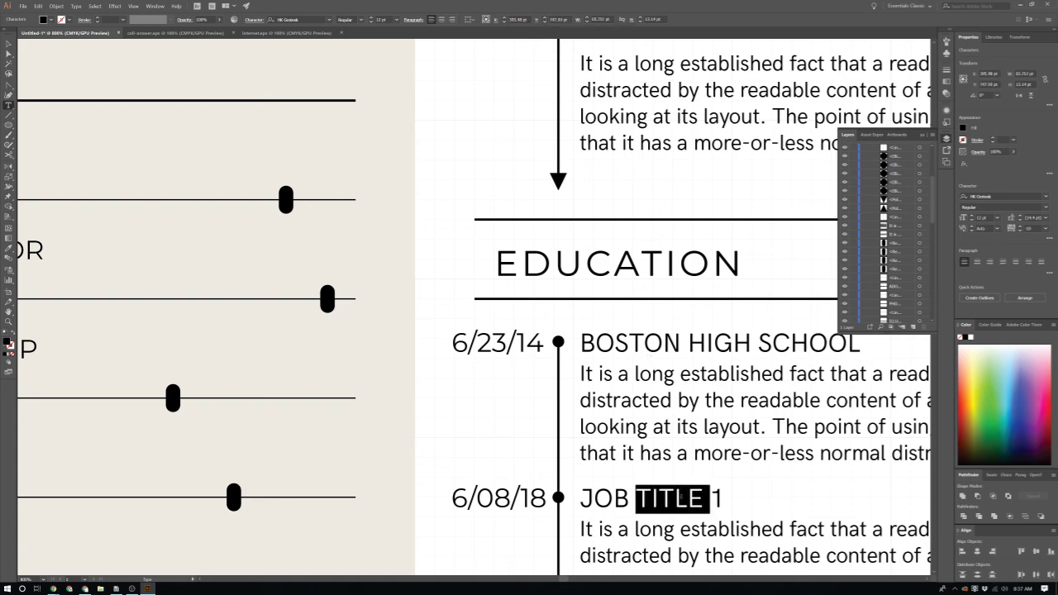
{"action": "key", "text": "ctrl+a"}
{"action": "type", "text": "STATE C"}
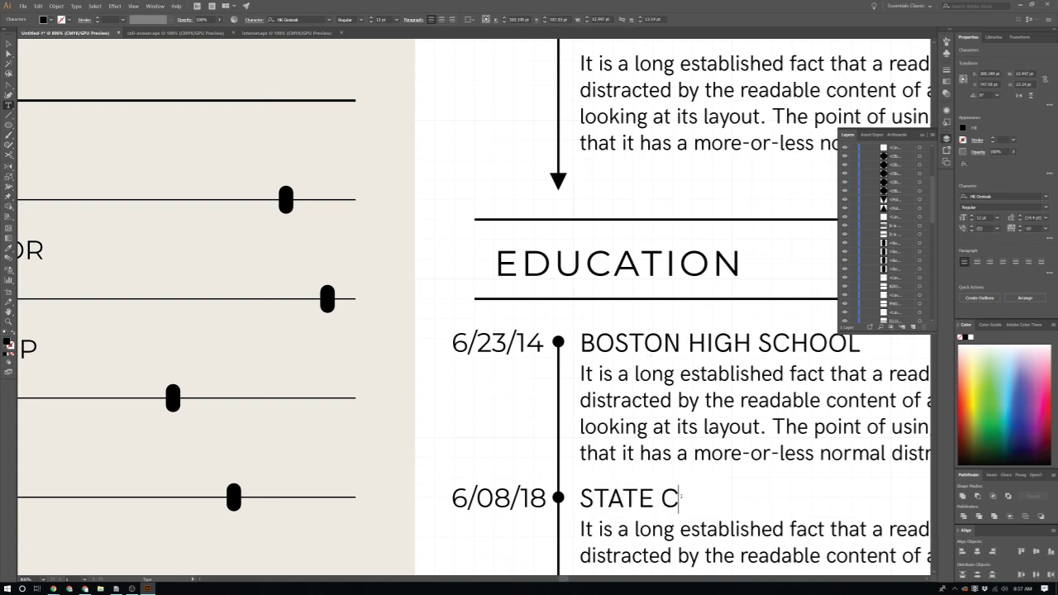
{"action": "type", "text": "OLLEGE"}
{"action": "key", "text": "Escape"}
{"action": "key", "text": "ctrl+minus"}
{"action": "key", "text": "ctrl+minus"}
{"action": "key", "text": "ctrl+minus"}
{"action": "key", "text": "ctrl+minus"}
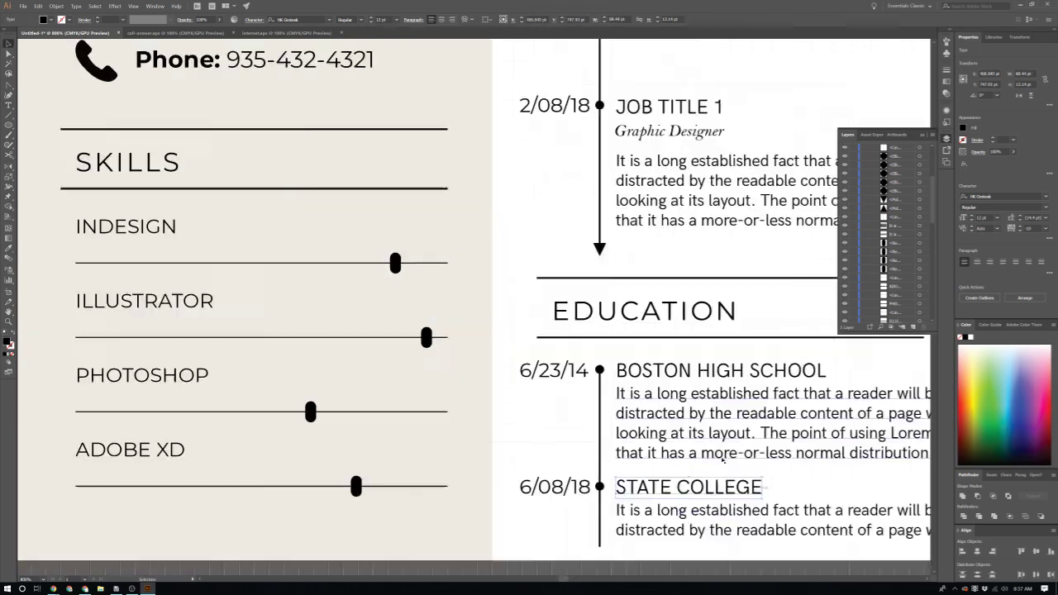
Step: Stretch the 6/13/17 job description frame to show more lines
{"action": "scroll", "coordinate": [828, 353], "scroll_direction": "up", "scroll_amount": 1}
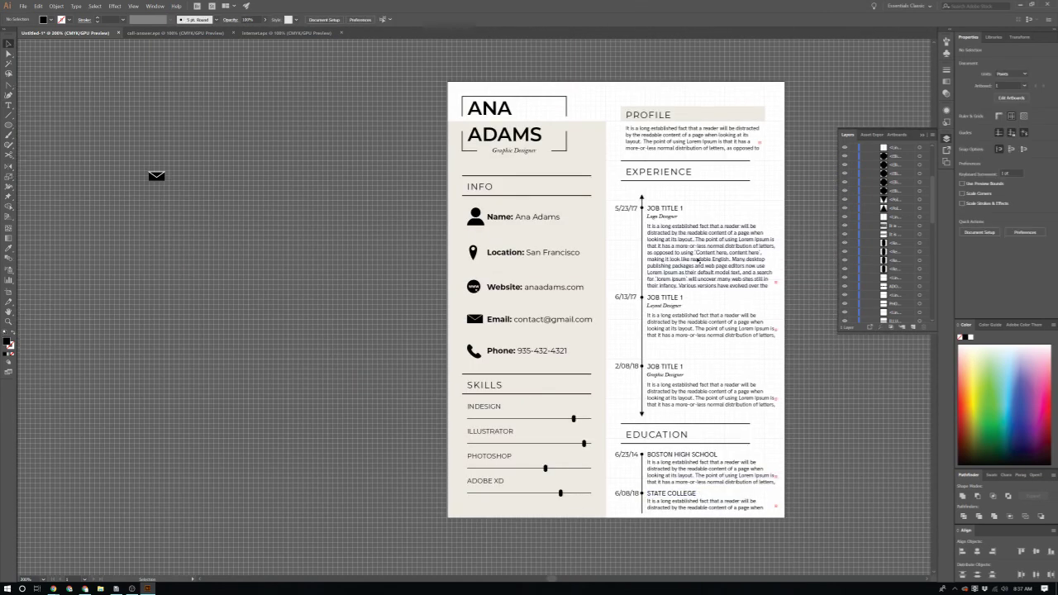
{"action": "scroll", "coordinate": [713, 341], "scroll_direction": "up", "scroll_amount": 1}
{"action": "left_click", "coordinate": [711, 351]}
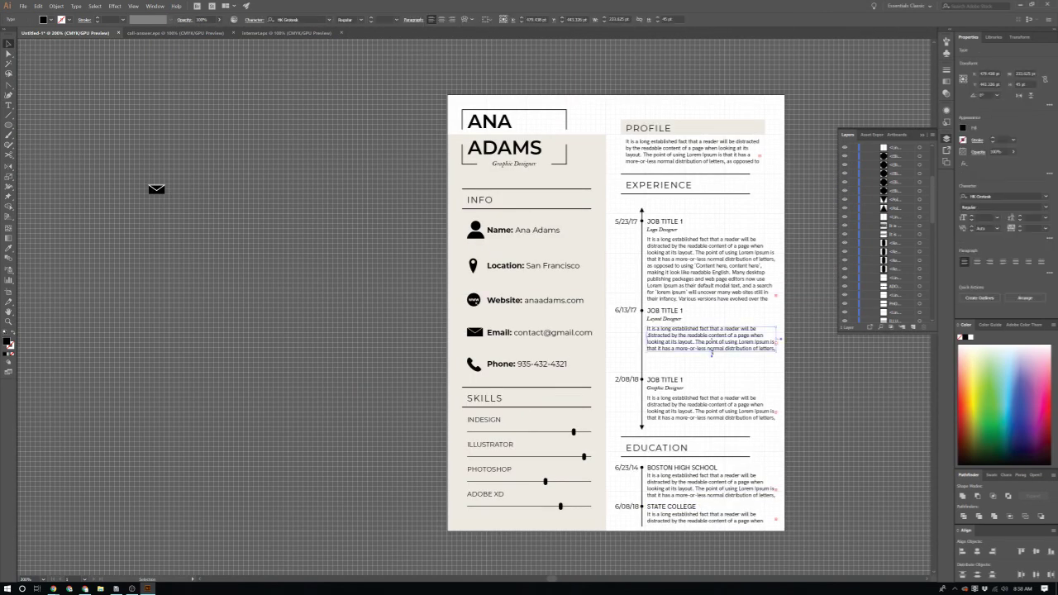
{"action": "mouse_move", "coordinate": [710, 351]}
{"action": "left_mouse_down"}
{"action": "mouse_move", "coordinate": [711, 388]}
{"action": "mouse_move", "coordinate": [711, 372]}
{"action": "left_mouse_up"}
{"action": "left_click", "coordinate": [703, 233]}
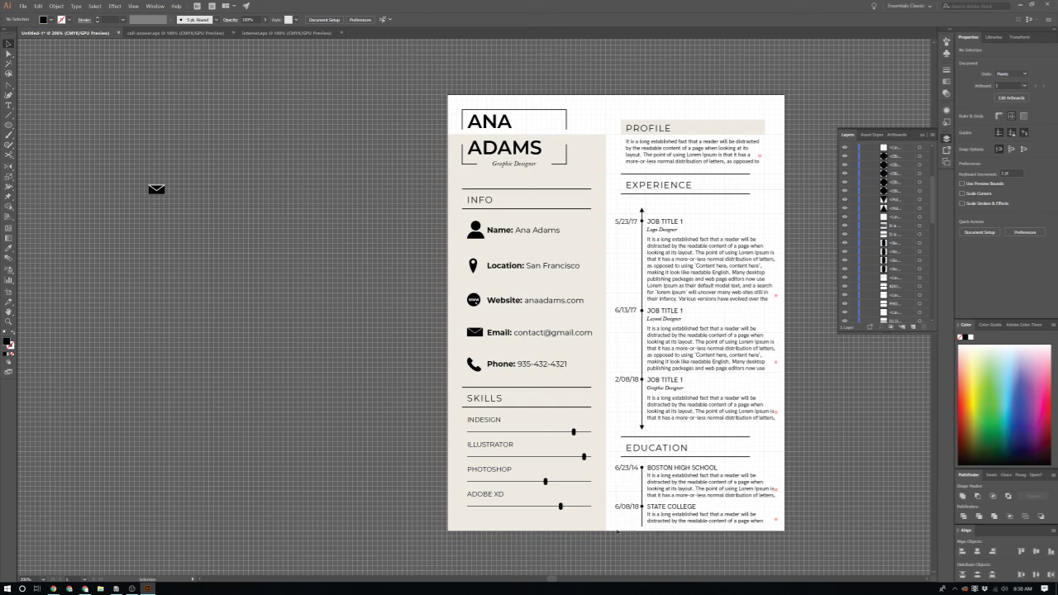
Step: Move the Experience and Education timeline items up slightly, leaving the EXPERIENCE heading in place
{"action": "left_click_drag", "start_coordinate": [617, 531], "coordinate": [624, 537]}
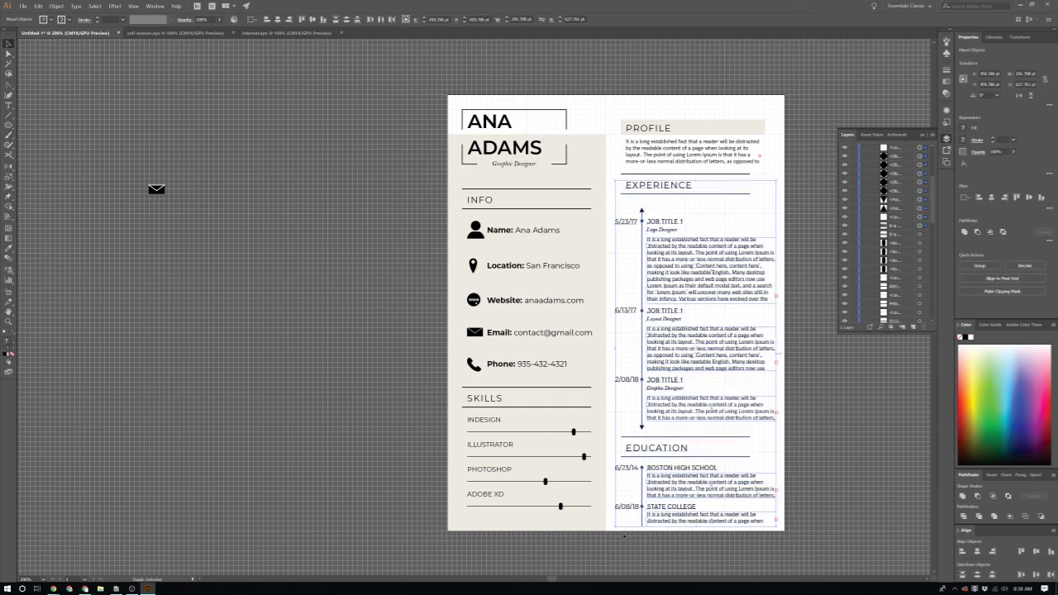
{"action": "left_click", "coordinate": [672, 185], "text": "shift"}
{"action": "key", "text": "shift+Up"}
{"action": "key", "text": "shift+Up"}
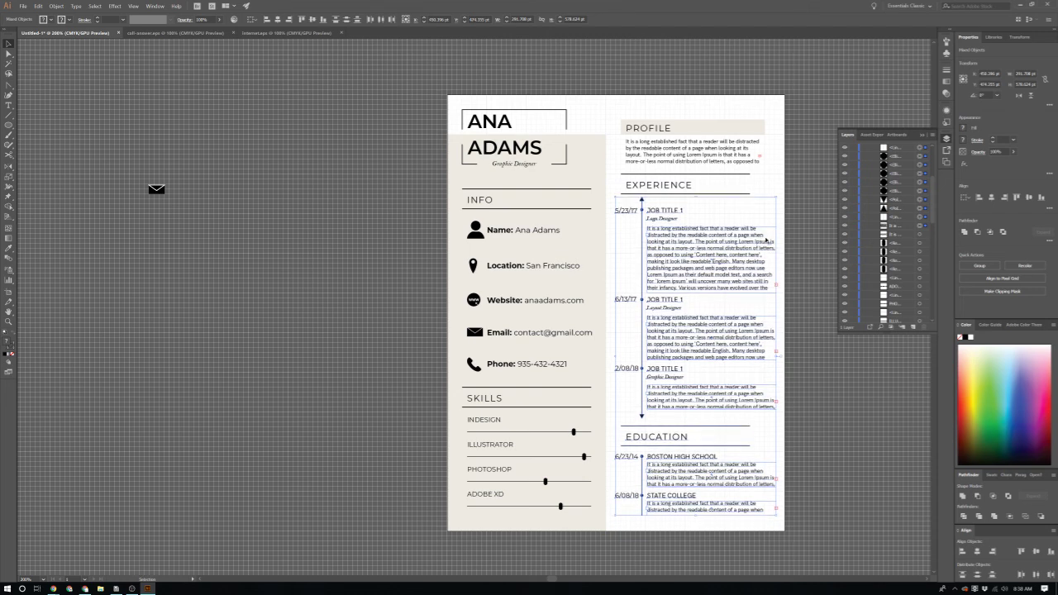
{"action": "left_click", "coordinate": [792, 419]}
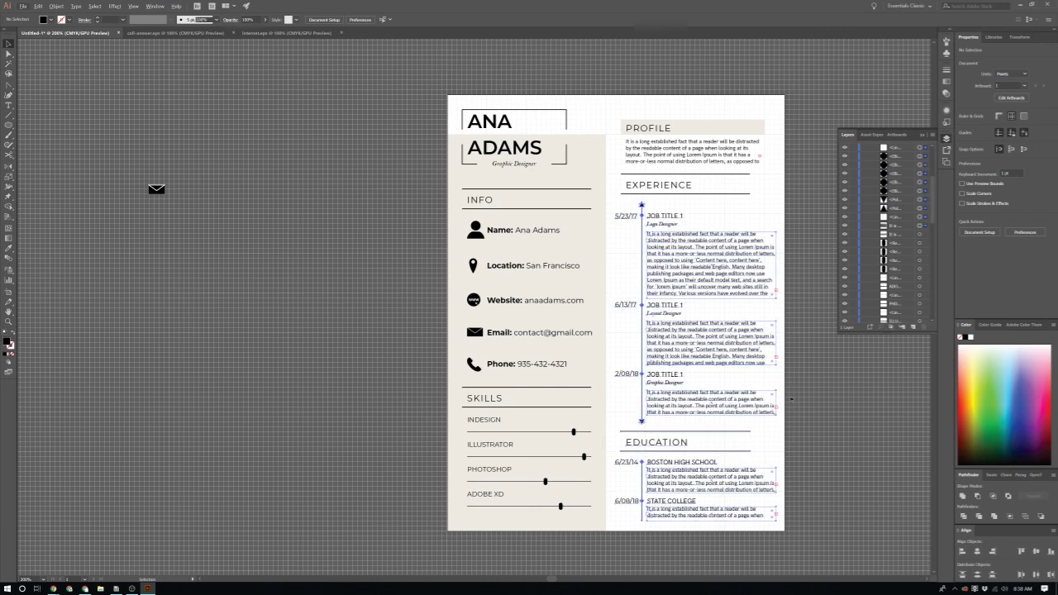
{"action": "scroll", "coordinate": [691, 521], "scroll_direction": "down", "scroll_amount": 2}
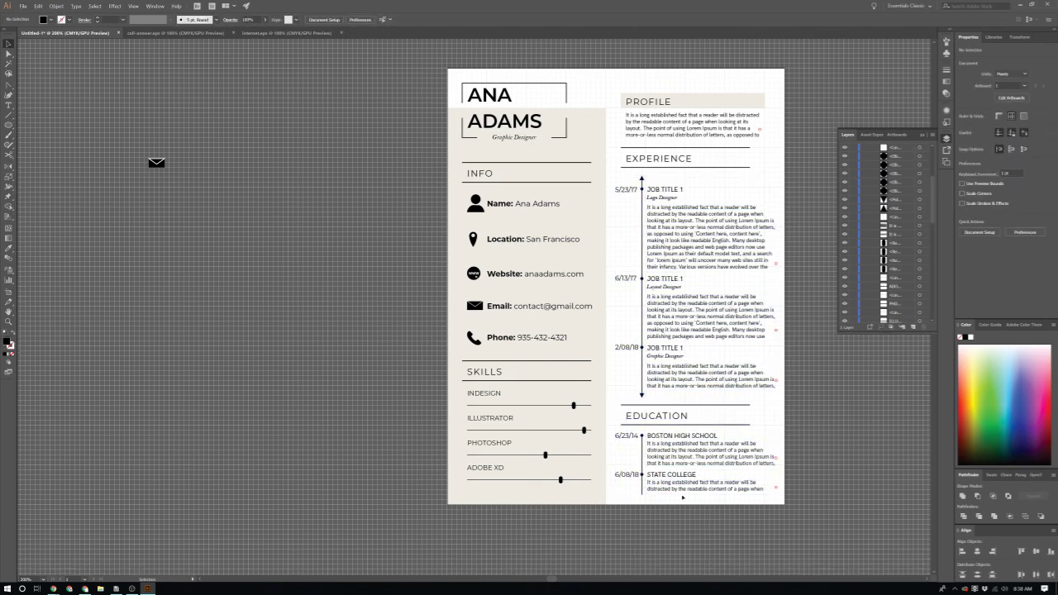
{"action": "scroll", "coordinate": [683, 496], "scroll_direction": "up", "scroll_amount": 2}
{"action": "left_click", "coordinate": [648, 489]}
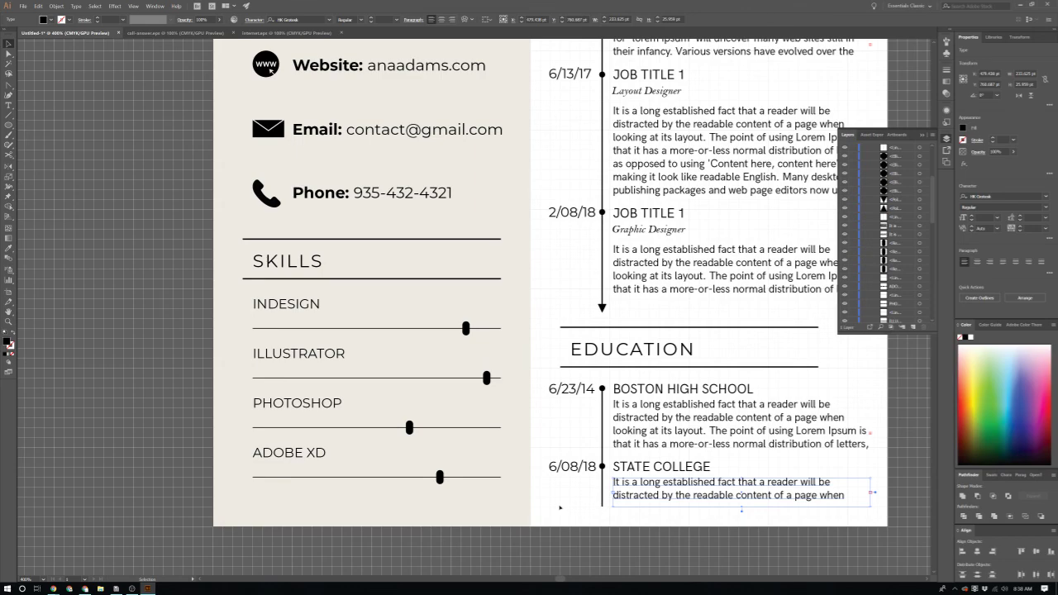
{"action": "left_click", "coordinate": [559, 508]}
Step: Nudge the PROFILE heading up within its beige band
{"action": "scroll", "coordinate": [559, 508], "scroll_direction": "down", "scroll_amount": 4}
{"action": "scroll", "coordinate": [571, 505], "scroll_direction": "up", "scroll_amount": 2}
{"action": "scroll", "coordinate": [624, 502], "scroll_direction": "up", "scroll_amount": 1}
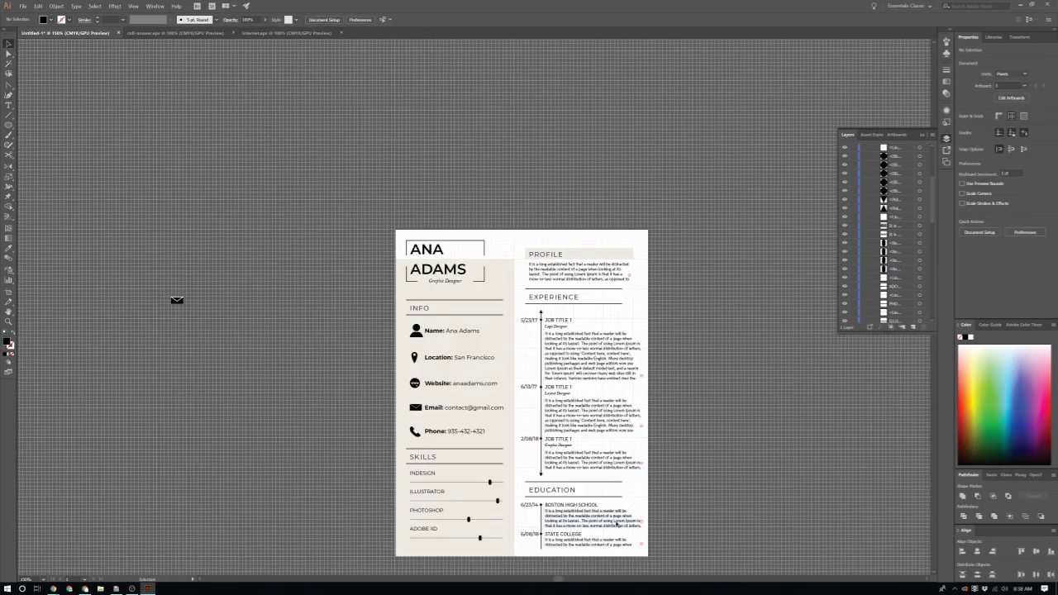
{"action": "scroll", "coordinate": [617, 523], "scroll_direction": "up", "scroll_amount": 1}
{"action": "scroll", "coordinate": [616, 523], "scroll_direction": "up", "scroll_amount": 3}
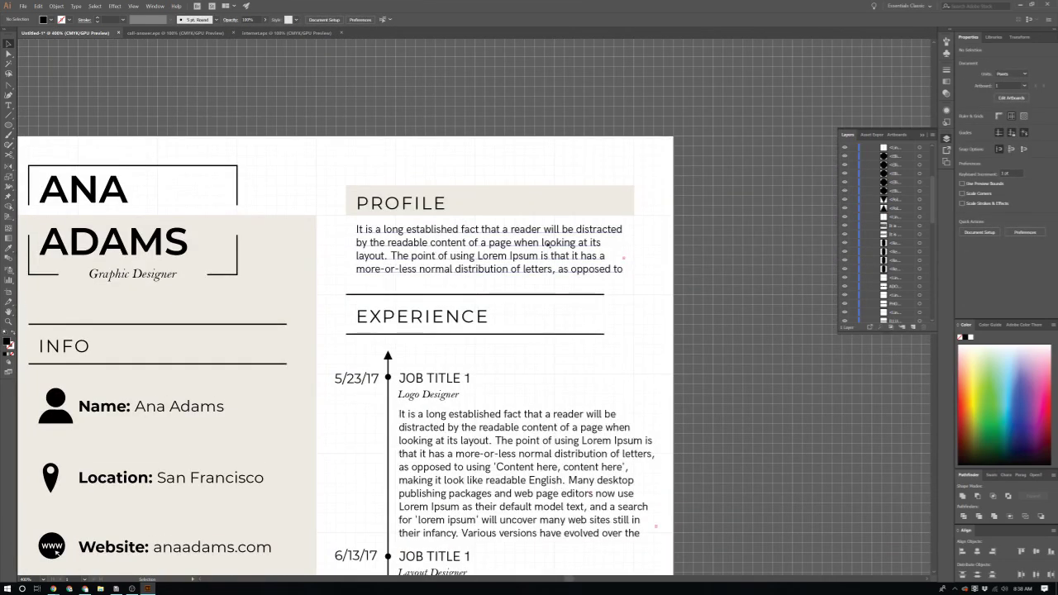
{"action": "scroll", "coordinate": [435, 207], "scroll_direction": "up", "scroll_amount": 1}
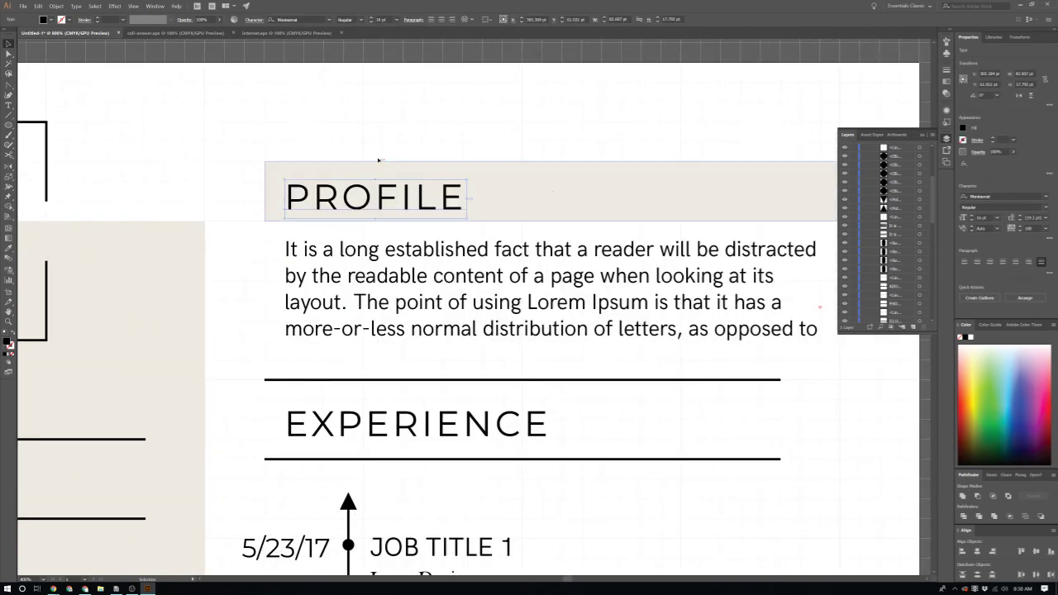
{"action": "left_click", "coordinate": [422, 193]}
{"action": "key", "text": "Up"}
{"action": "key", "text": "Up"}
{"action": "key", "text": "Up"}
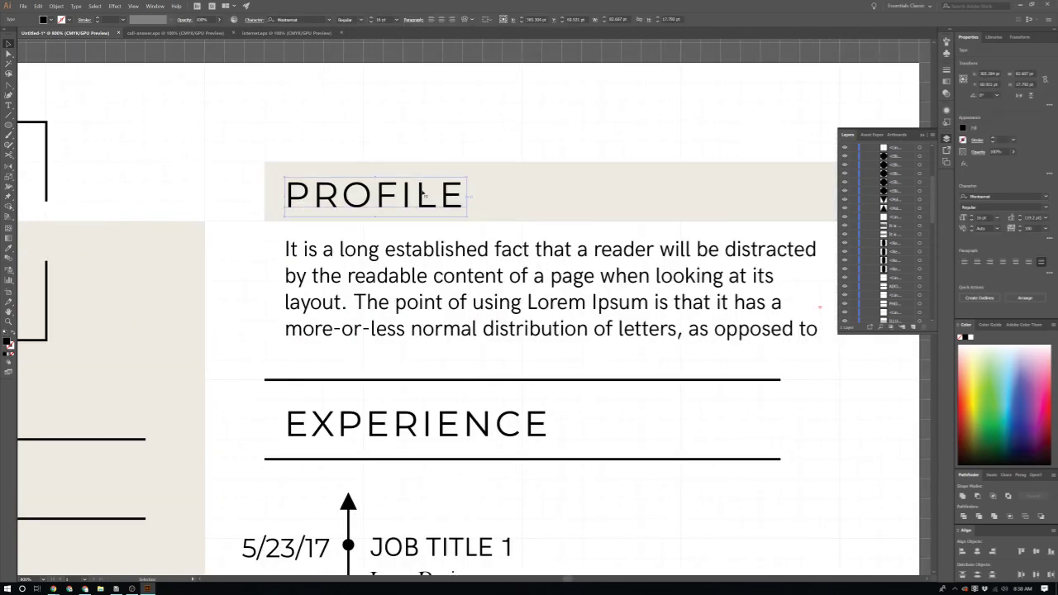
{"action": "left_click", "coordinate": [462, 143]}
{"action": "scroll", "coordinate": [462, 143], "scroll_direction": "down", "scroll_amount": 5}
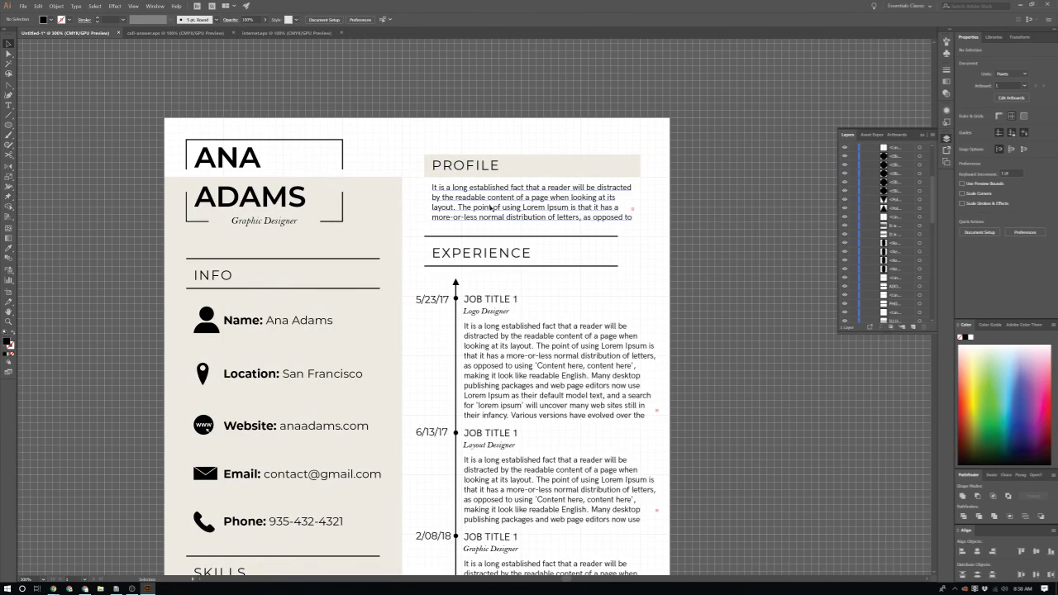
Step: Return to the Selection tool and hide the document grid behind the résumé
{"action": "scroll", "coordinate": [490, 208], "scroll_direction": "down", "scroll_amount": 2}
{"action": "scroll", "coordinate": [542, 221], "scroll_direction": "down", "scroll_amount": 1}
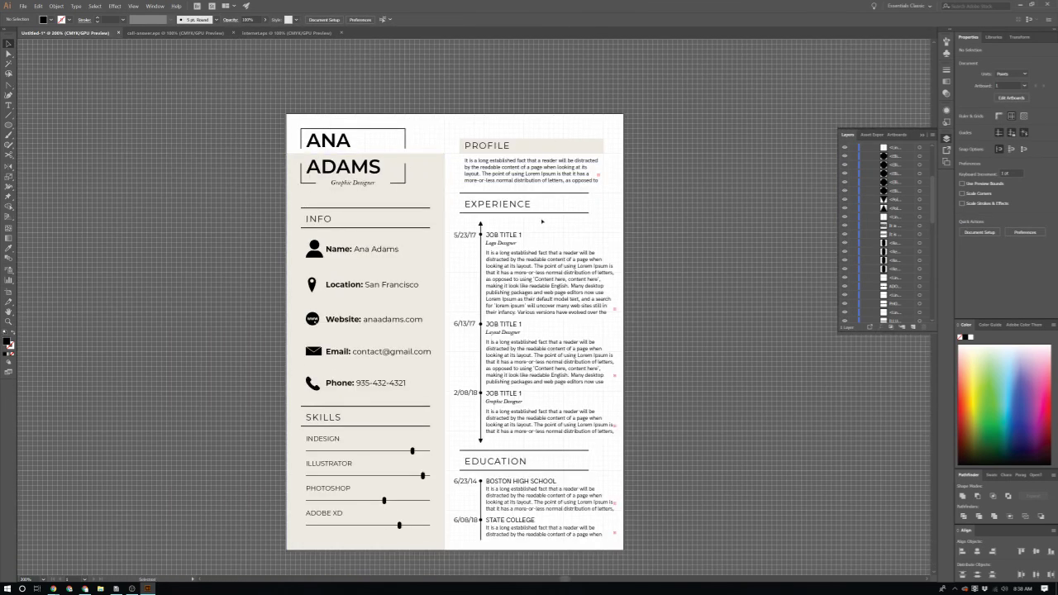
{"action": "scroll", "coordinate": [452, 180], "scroll_direction": "left", "scroll_amount": 2}
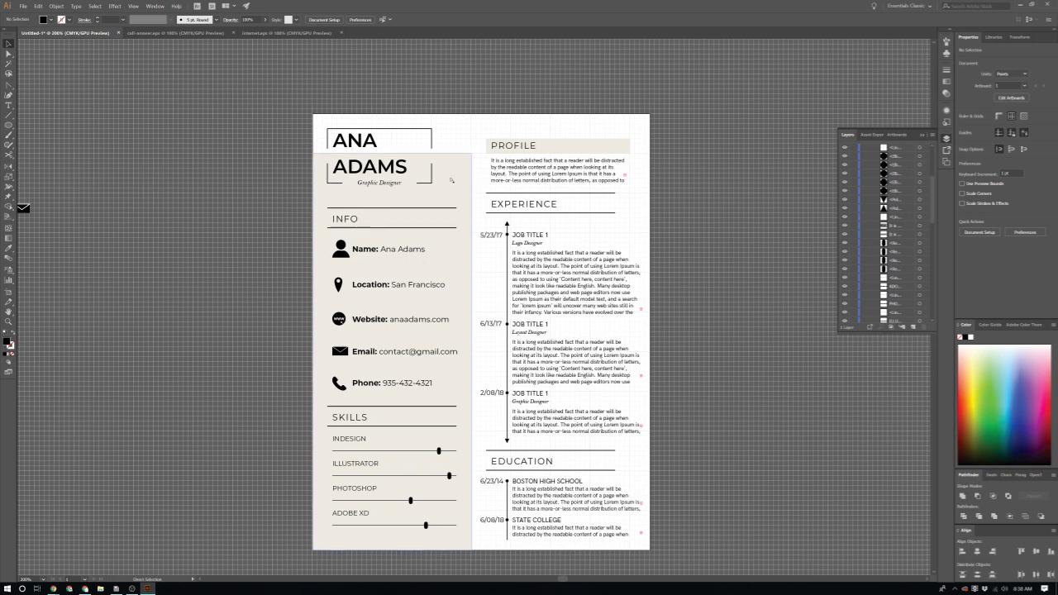
{"action": "key", "text": "v"}
{"action": "key", "text": "ctrl+apostrophe"}
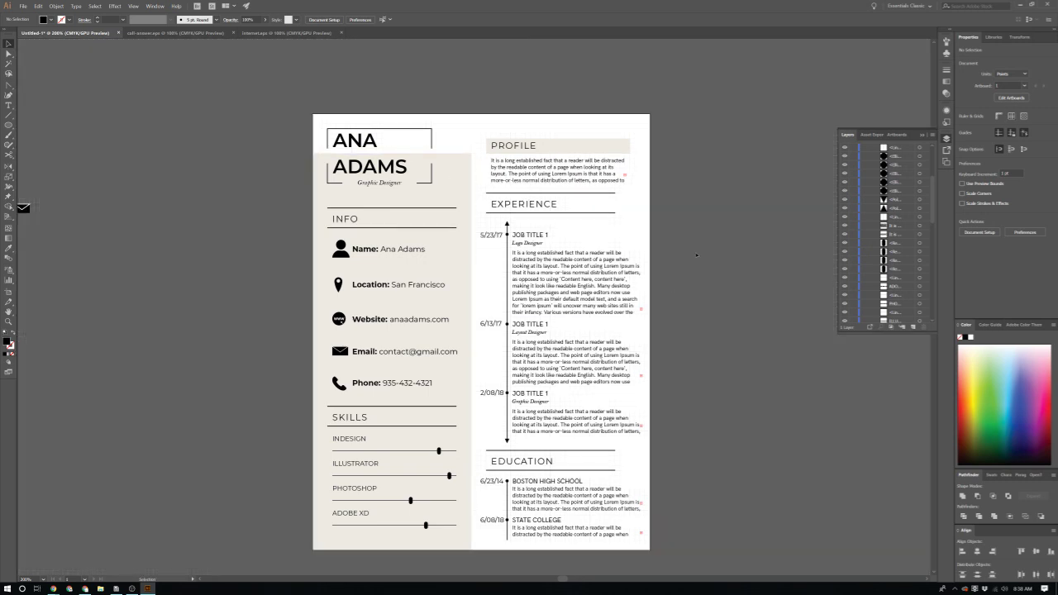
{"action": "scroll", "coordinate": [517, 200], "scroll_direction": "up", "scroll_amount": 2}
{"action": "scroll", "coordinate": [462, 248], "scroll_direction": "left", "scroll_amount": 3}
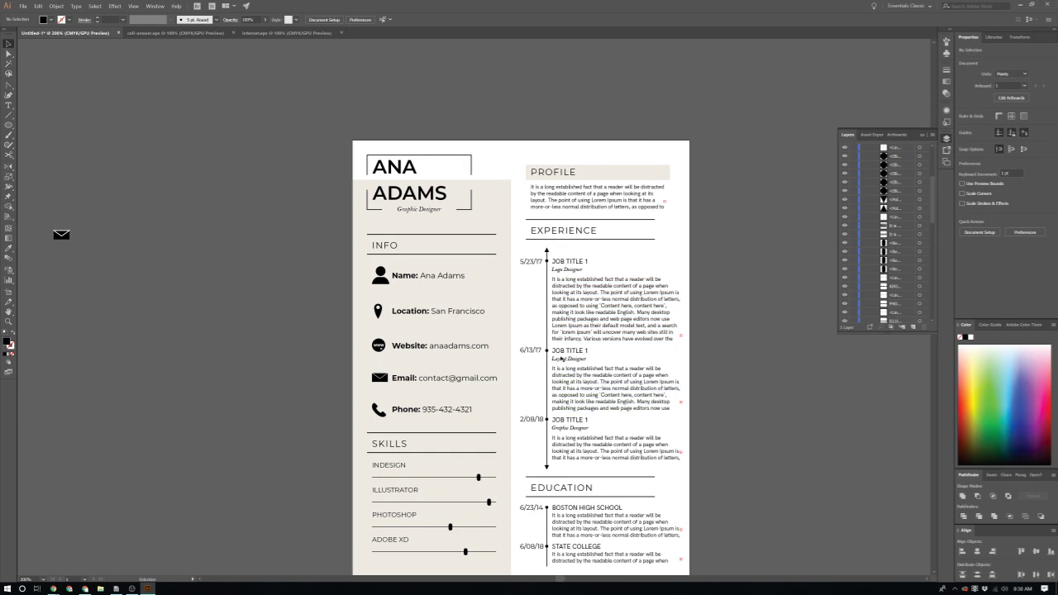
{"action": "scroll", "coordinate": [431, 307], "scroll_direction": "down", "scroll_amount": 2}
{"action": "scroll", "coordinate": [431, 307], "scroll_direction": "up", "scroll_amount": 3}
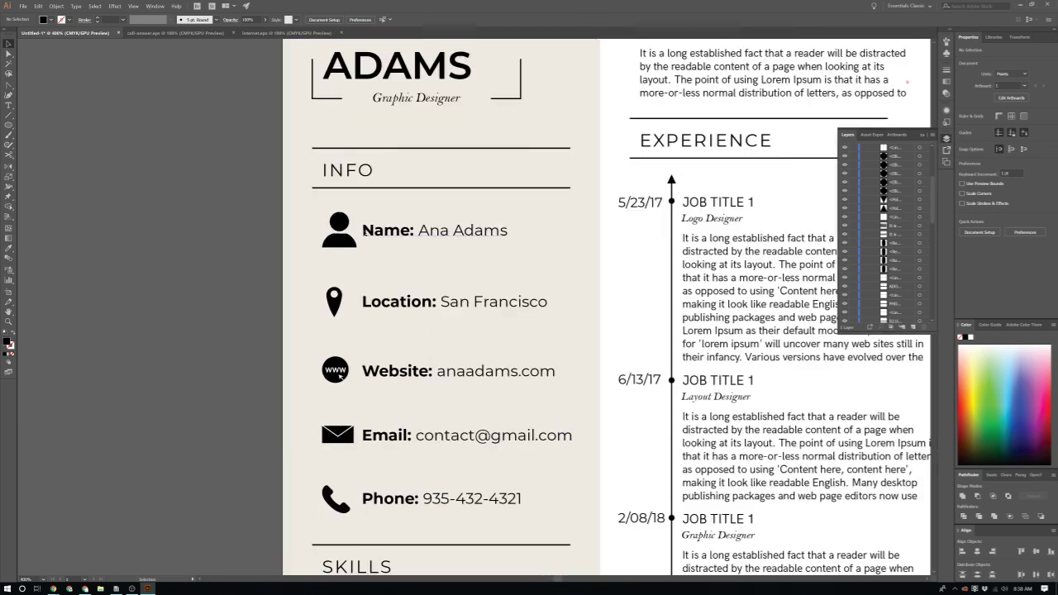
Step: Select the Info lines (Name, Website, Email, Phone) and set them to 12 pt
{"action": "left_click", "coordinate": [393, 235]}
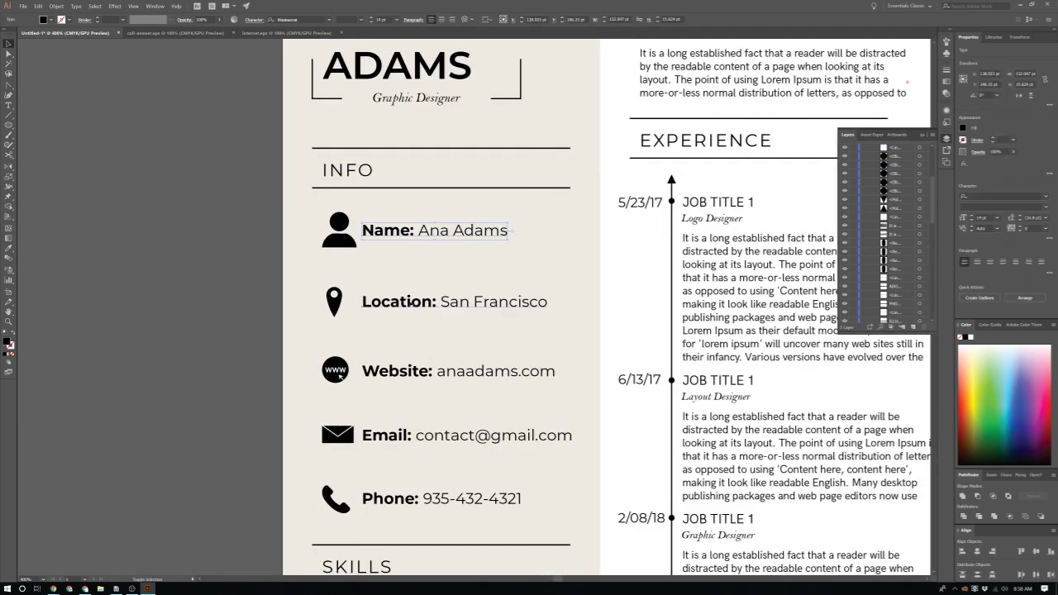
{"action": "left_click", "coordinate": [426, 374], "text": "shift"}
{"action": "left_click", "coordinate": [422, 435], "text": "shift"}
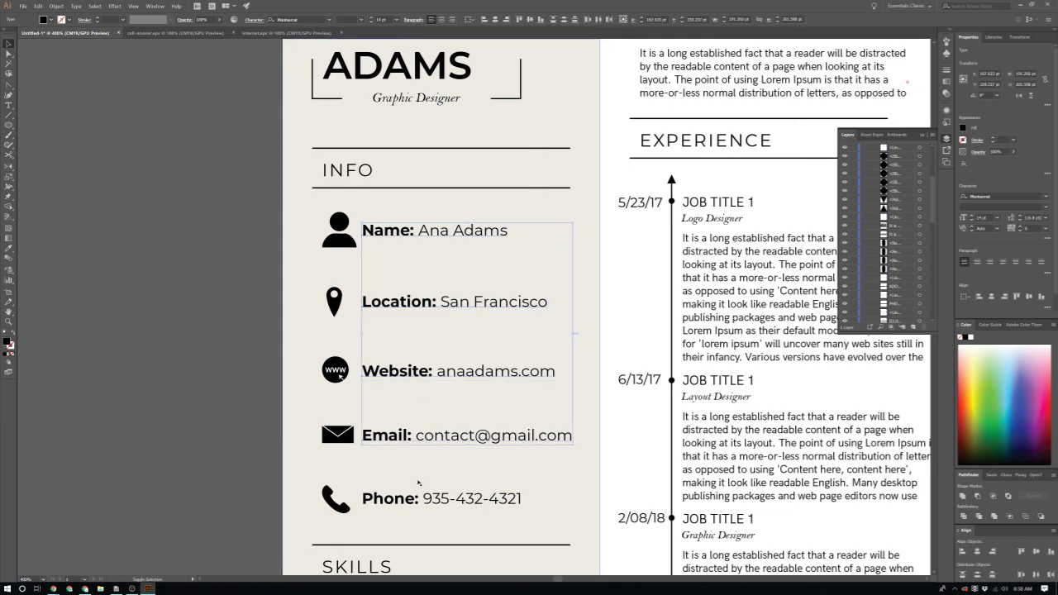
{"action": "left_click", "coordinate": [423, 500], "text": "shift"}
{"action": "scroll", "coordinate": [405, 292], "scroll_direction": "down", "scroll_amount": 1}
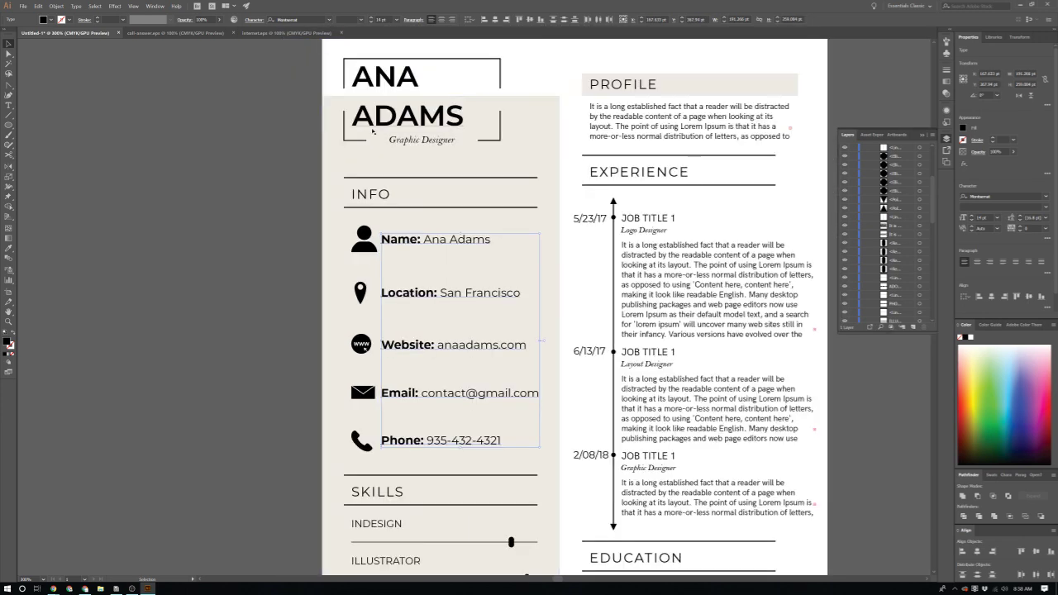
{"action": "scroll", "coordinate": [407, 81], "scroll_direction": "up", "scroll_amount": 1}
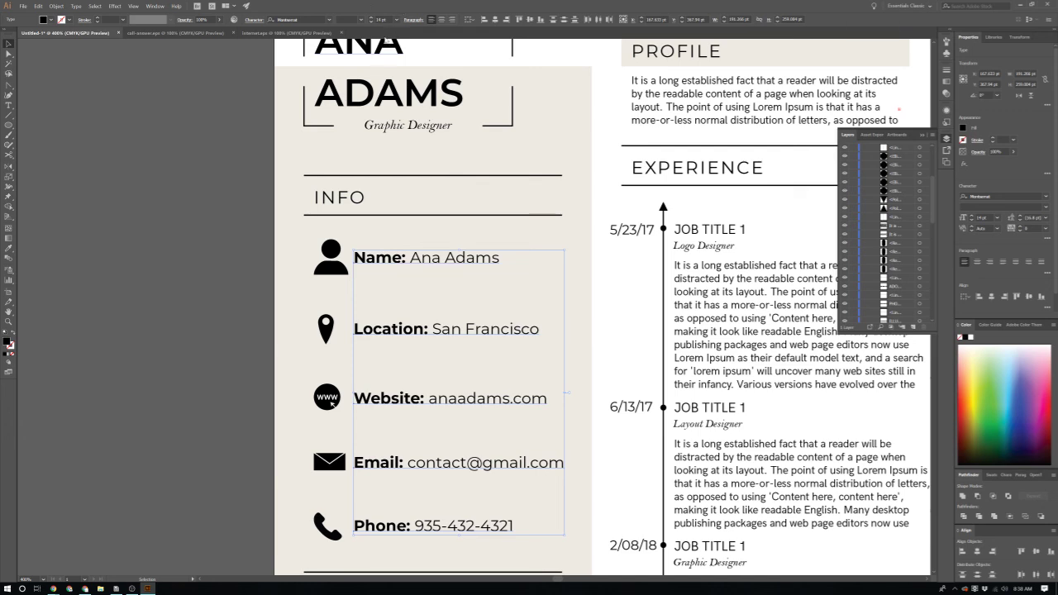
{"action": "left_click", "coordinate": [399, 18]}
{"action": "left_click", "coordinate": [405, 80]}
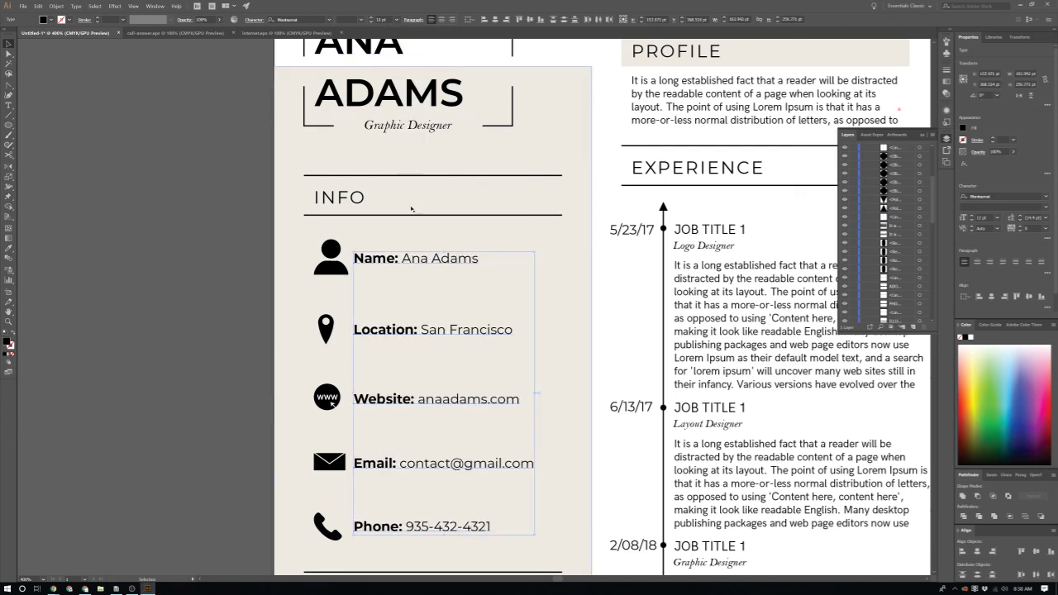
Step: Deselect the Info text and select the ADAMS name line
{"action": "scroll", "coordinate": [420, 235], "scroll_direction": "up", "scroll_amount": 1}
{"action": "left_click", "coordinate": [357, 107]}
{"action": "left_click", "coordinate": [389, 159]}
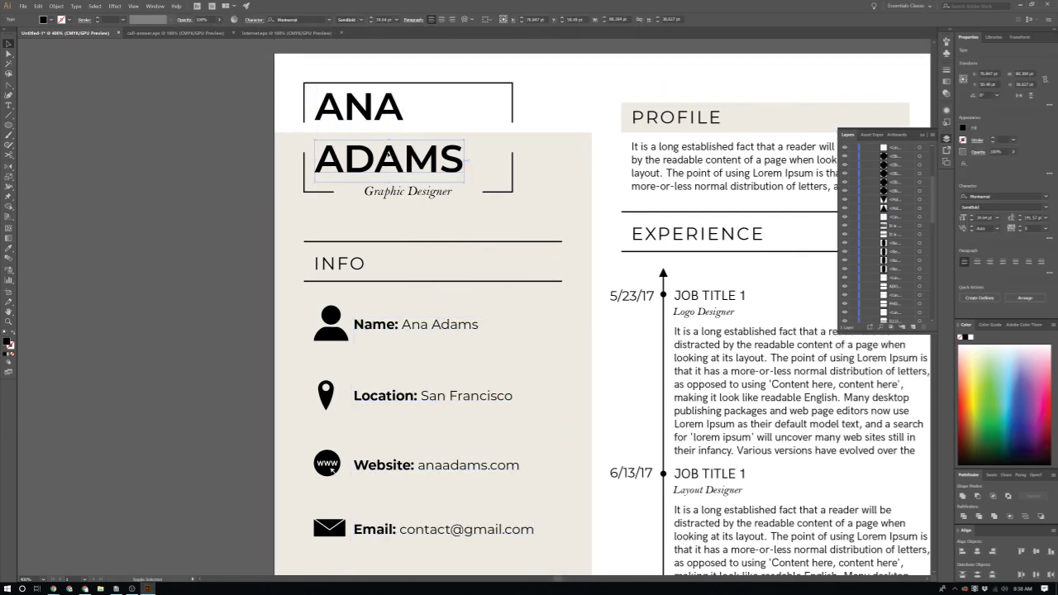
Step: Set the ADAMS and ANA header lines each to 48 pt, then deselect
{"action": "left_click", "coordinate": [397, 19]}
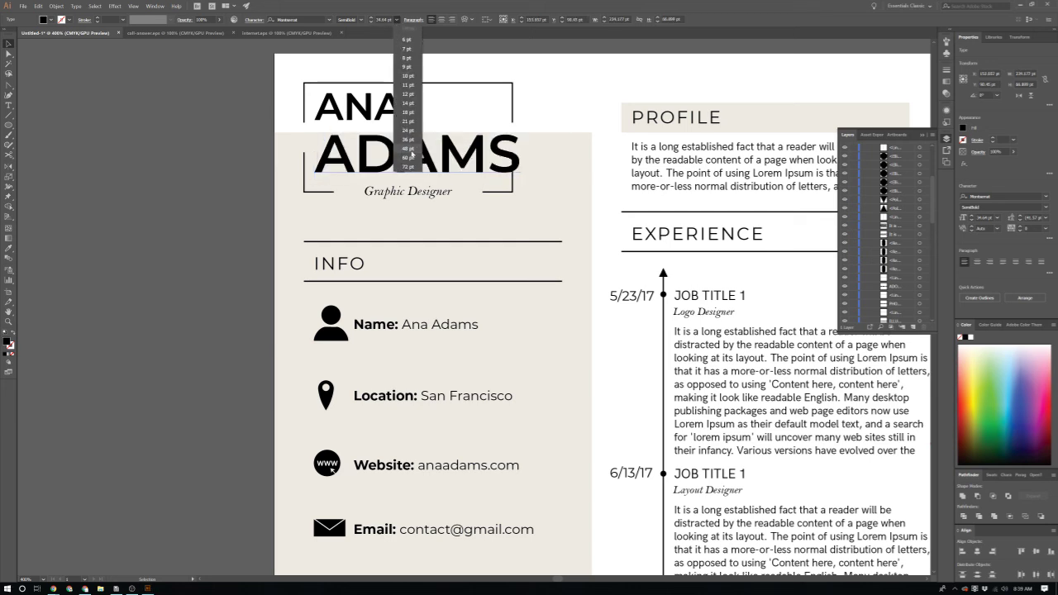
{"action": "left_click", "coordinate": [410, 149]}
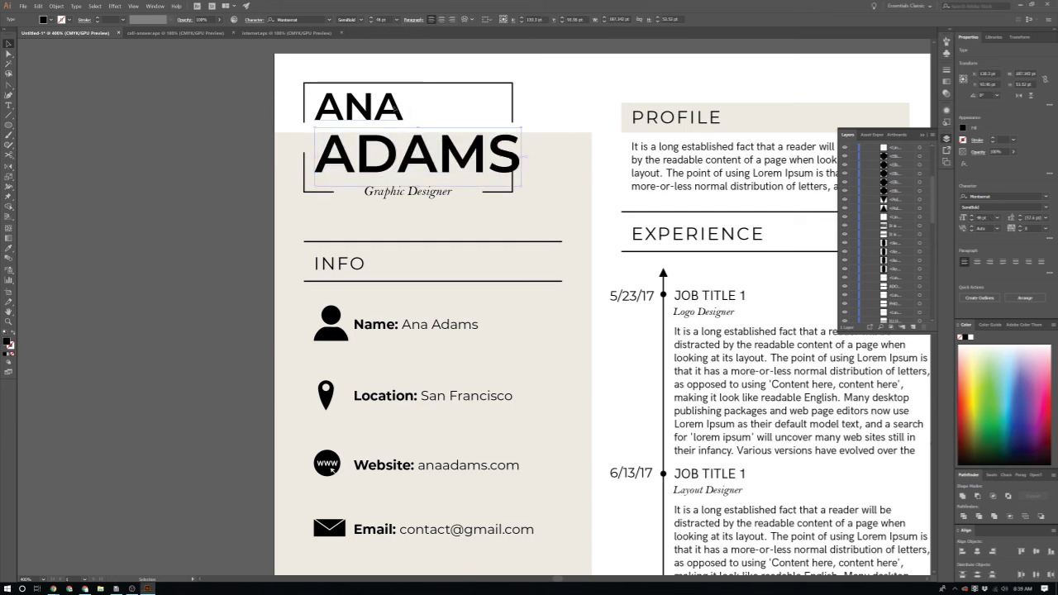
{"action": "left_click", "coordinate": [364, 107]}
{"action": "left_click", "coordinate": [398, 19]}
{"action": "left_click", "coordinate": [408, 149]}
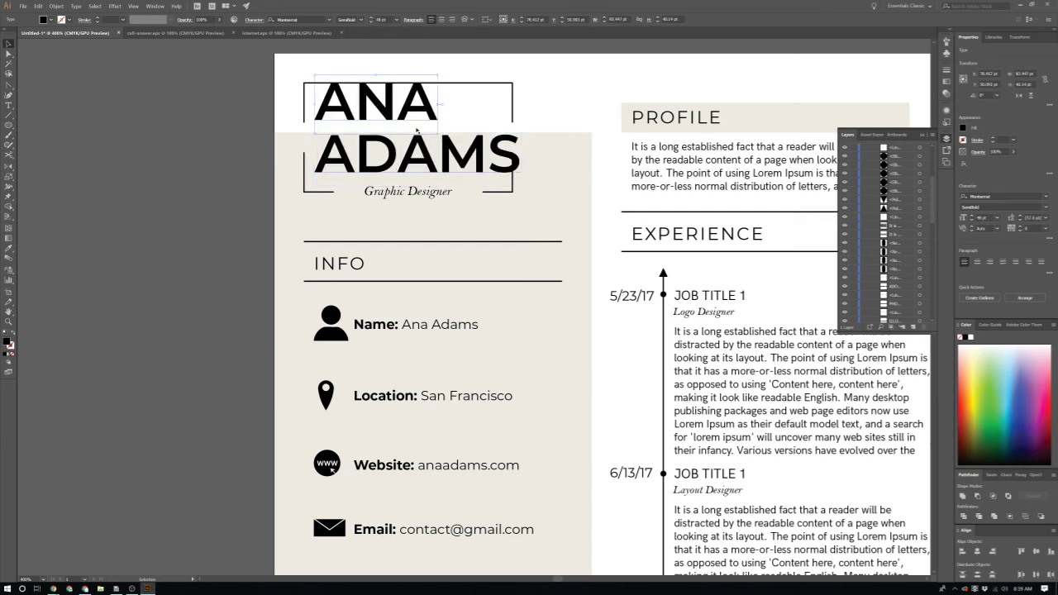
{"action": "left_click", "coordinate": [484, 114]}
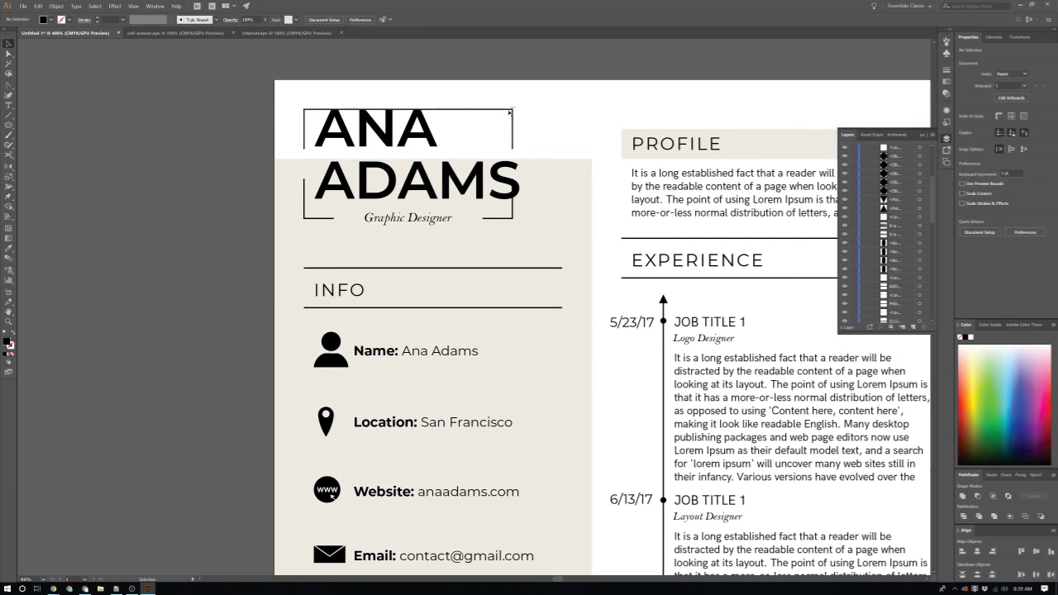
Step: Raise the frame's top line, move the subtitle and lower bracket below ADAMS, and widen it right
{"action": "left_click_drag", "start_coordinate": [511, 110], "coordinate": [506, 101]}
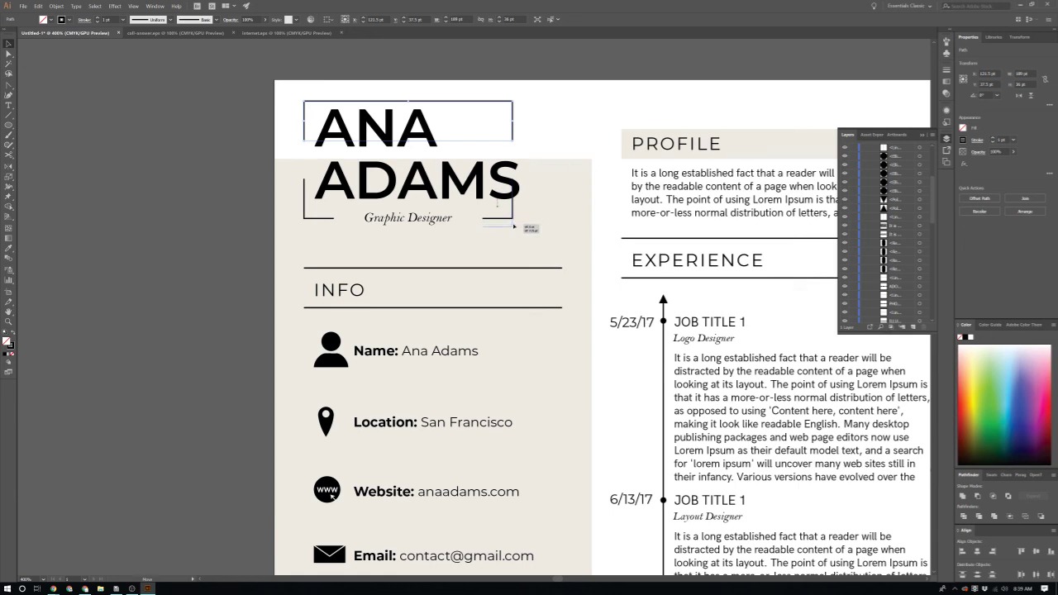
{"action": "left_click", "coordinate": [513, 217]}
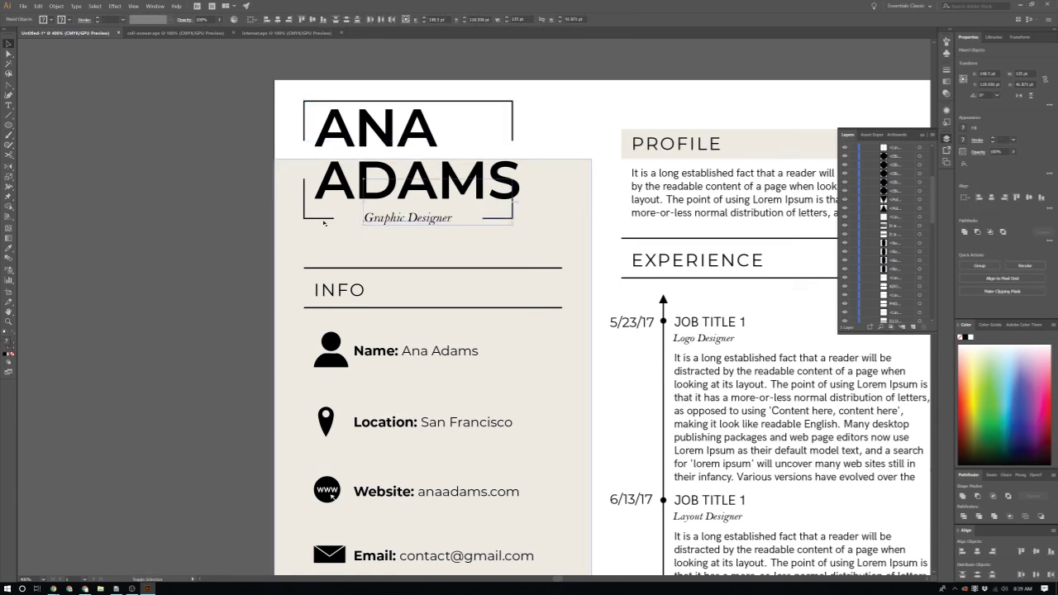
{"action": "left_click", "coordinate": [398, 219], "text": "shift"}
{"action": "left_click_drag", "start_coordinate": [400, 220], "coordinate": [403, 232]}
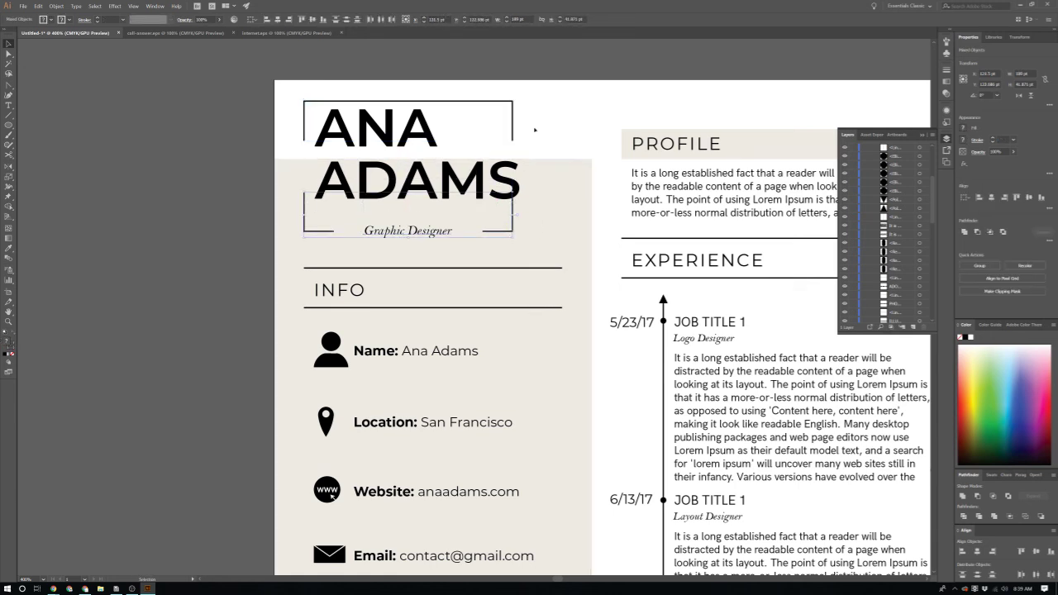
{"action": "left_click", "coordinate": [520, 218]}
{"action": "left_click_drag", "start_coordinate": [518, 219], "coordinate": [533, 221]}
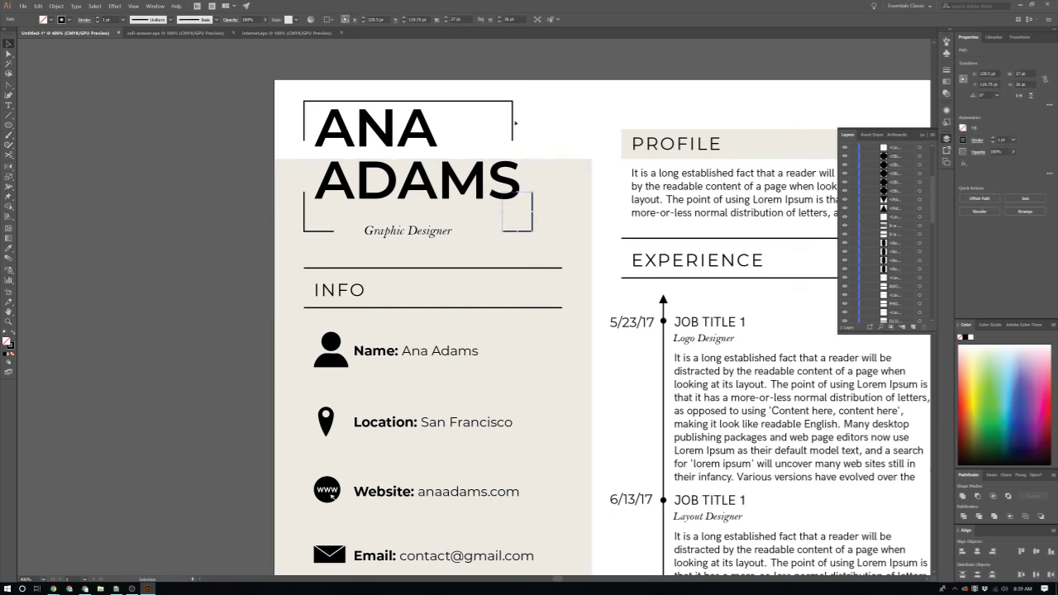
{"action": "left_click", "coordinate": [514, 123]}
Step: Stretch the top bracket's right end to line up with the lower bracket
{"action": "left_click", "coordinate": [514, 123]}
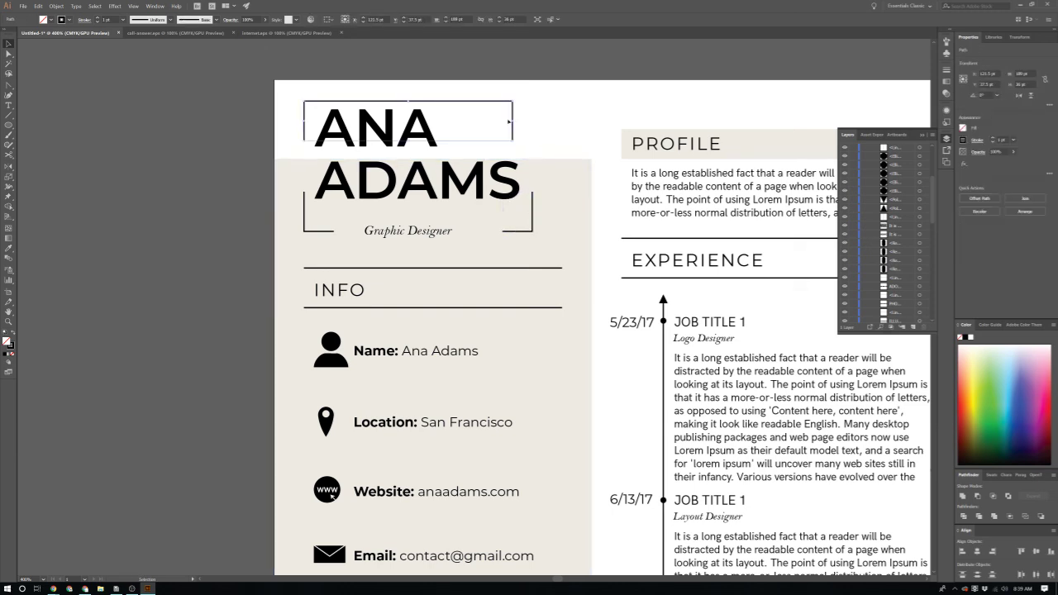
{"action": "left_click_drag", "start_coordinate": [514, 123], "coordinate": [530, 157]}
{"action": "scroll", "coordinate": [530, 157], "scroll_direction": "up", "scroll_amount": 2}
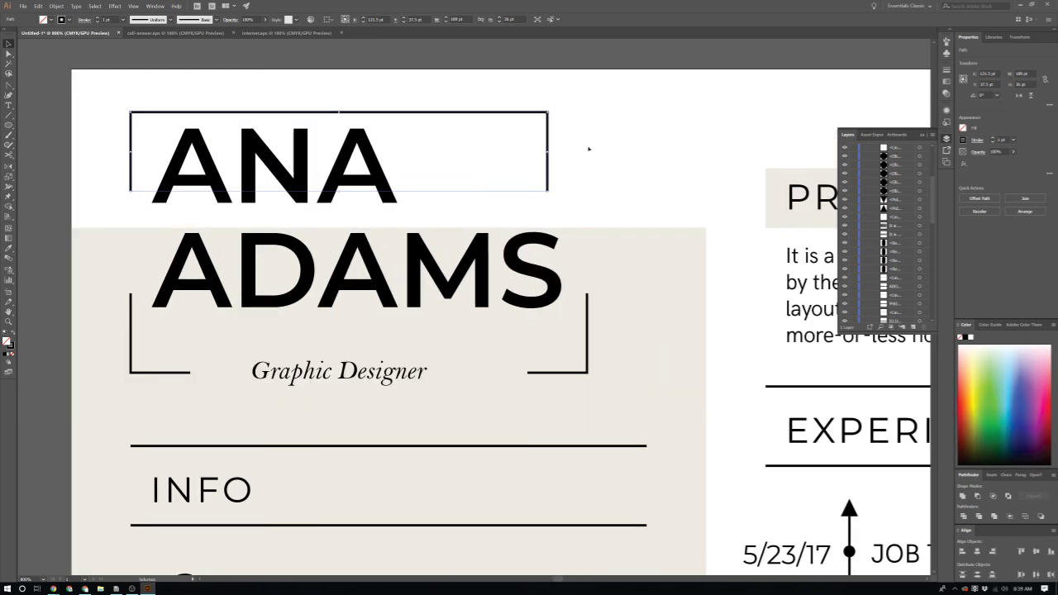
{"action": "left_click", "coordinate": [585, 100]}
{"action": "left_click", "coordinate": [547, 193]}
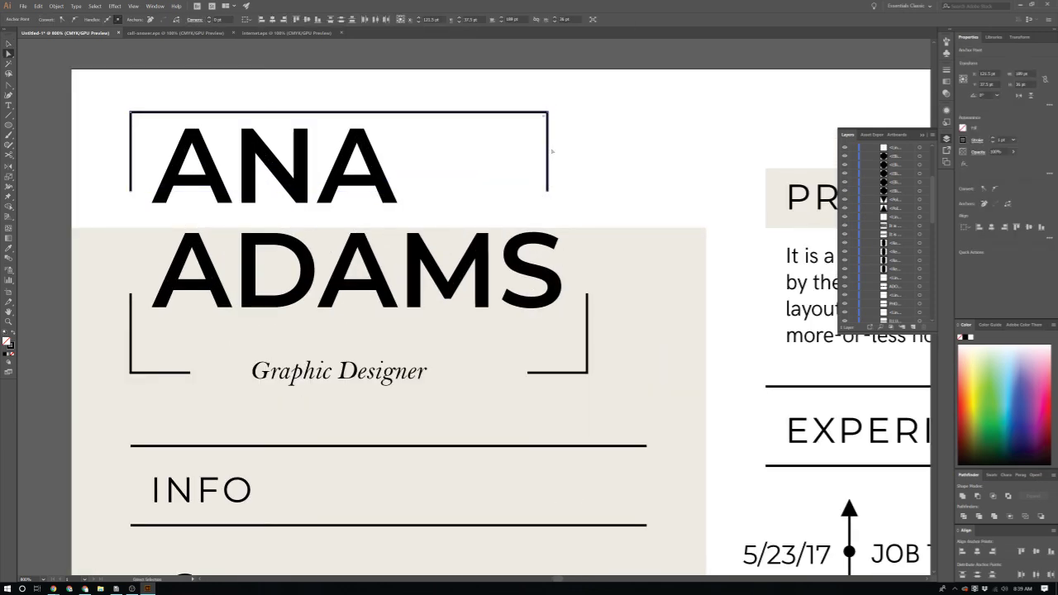
{"action": "left_click_drag", "start_coordinate": [549, 142], "coordinate": [588, 149]}
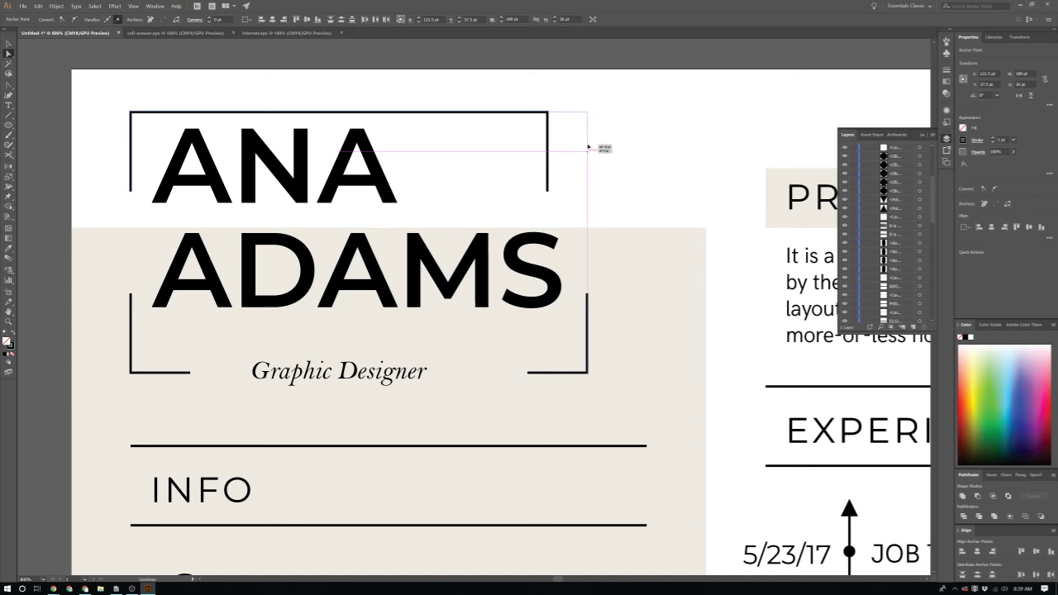
{"action": "left_click", "coordinate": [632, 150]}
{"action": "scroll", "coordinate": [629, 162], "scroll_direction": "down", "scroll_amount": 1}
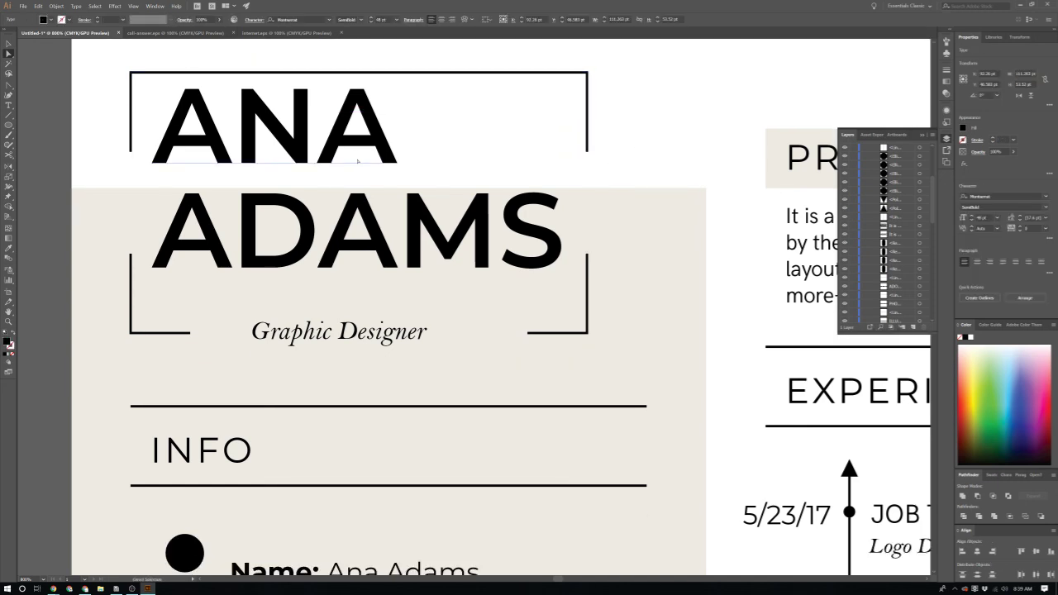
{"action": "key", "text": "v"}
{"action": "left_click", "coordinate": [387, 203]}
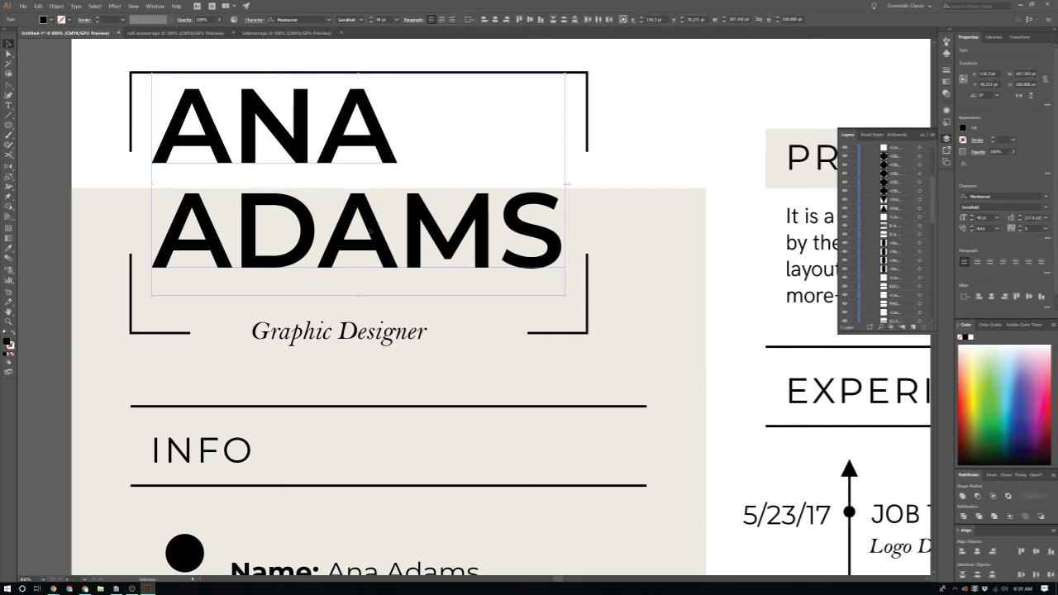
{"action": "left_click_drag", "start_coordinate": [370, 229], "coordinate": [366, 246]}
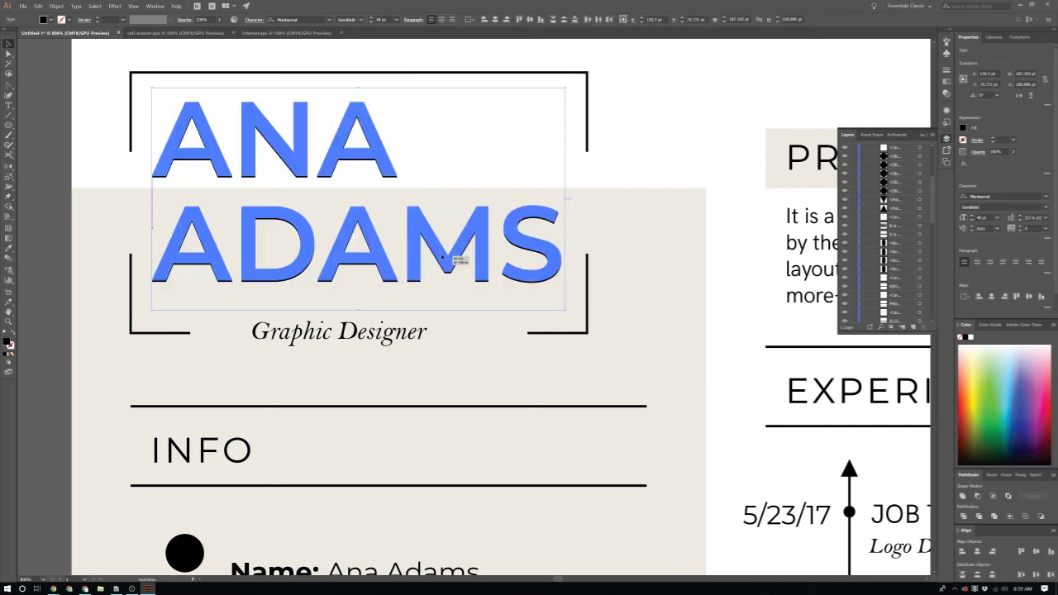
{"action": "key", "text": "ctrl+shift+a"}
{"action": "key", "text": "ctrl+minus"}
{"action": "key", "text": "ctrl+minus"}
{"action": "key", "text": "ctrl+minus"}
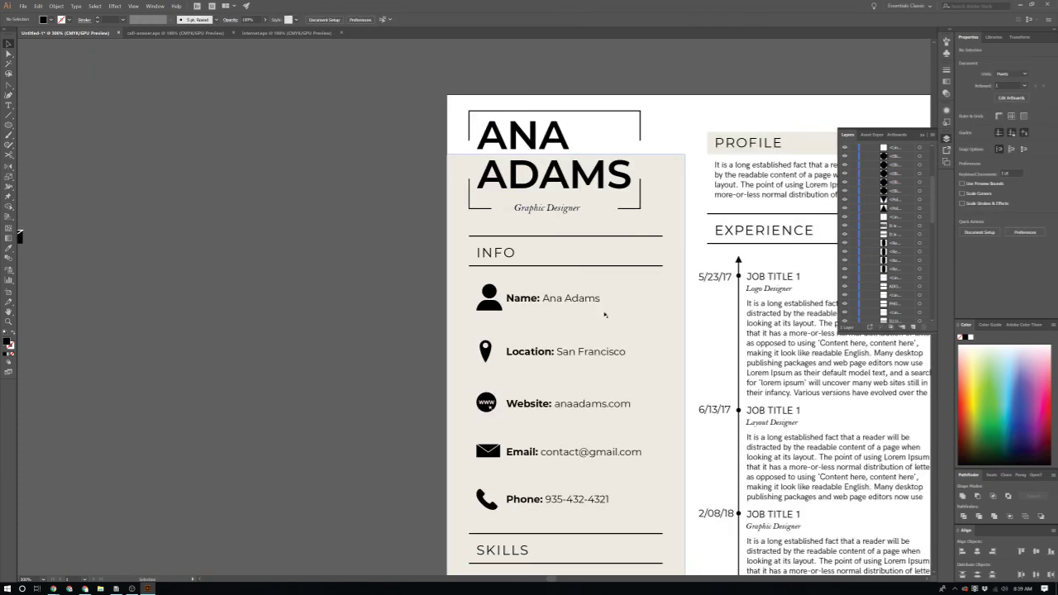
Step: Fit the whole résumé artboard in the window and bring up the save window
{"action": "key", "text": "ctrl+minus"}
{"action": "key", "text": "ctrl+minus"}
{"action": "key", "text": "ctrl+0"}
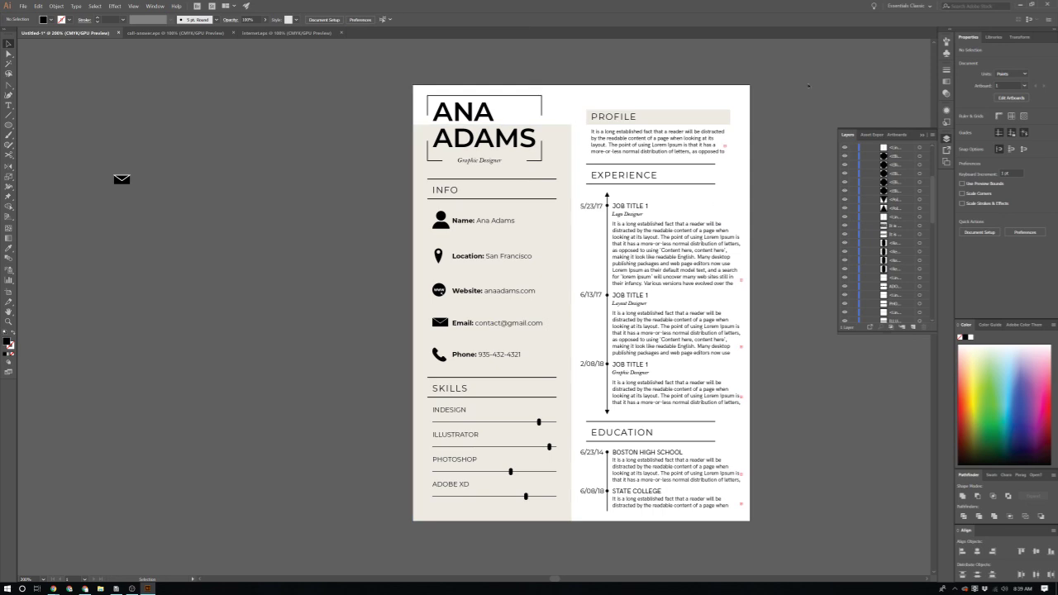
{"action": "key", "text": "ctrl+s"}
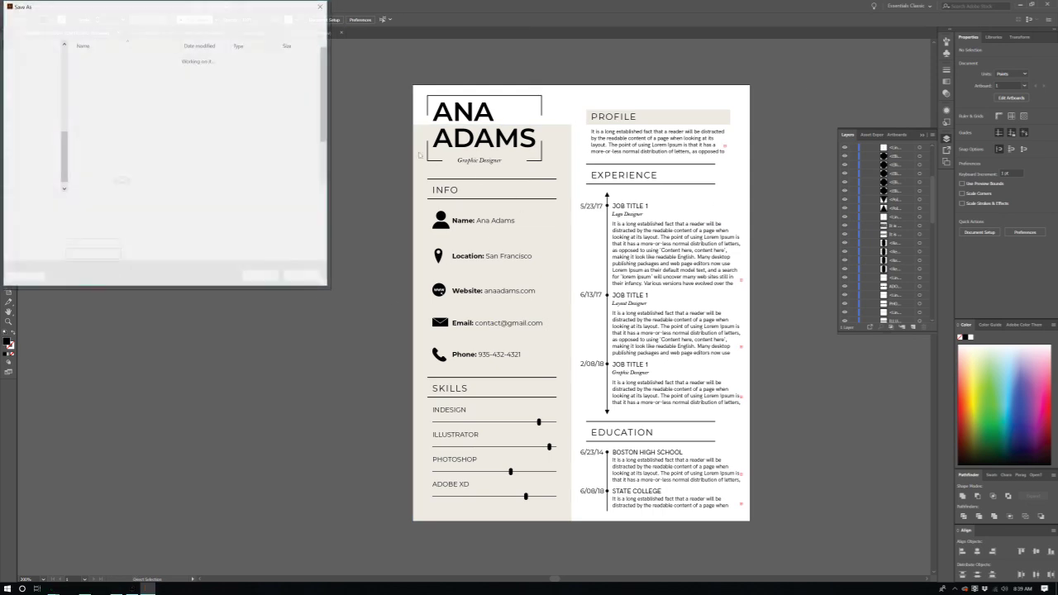
Step: Browse Downloads, Main Drive (D:) and Google Drive (G:), dismiss the location error, then cancel saving
{"action": "scroll", "coordinate": [47, 142], "scroll_direction": "down", "scroll_amount": 1}
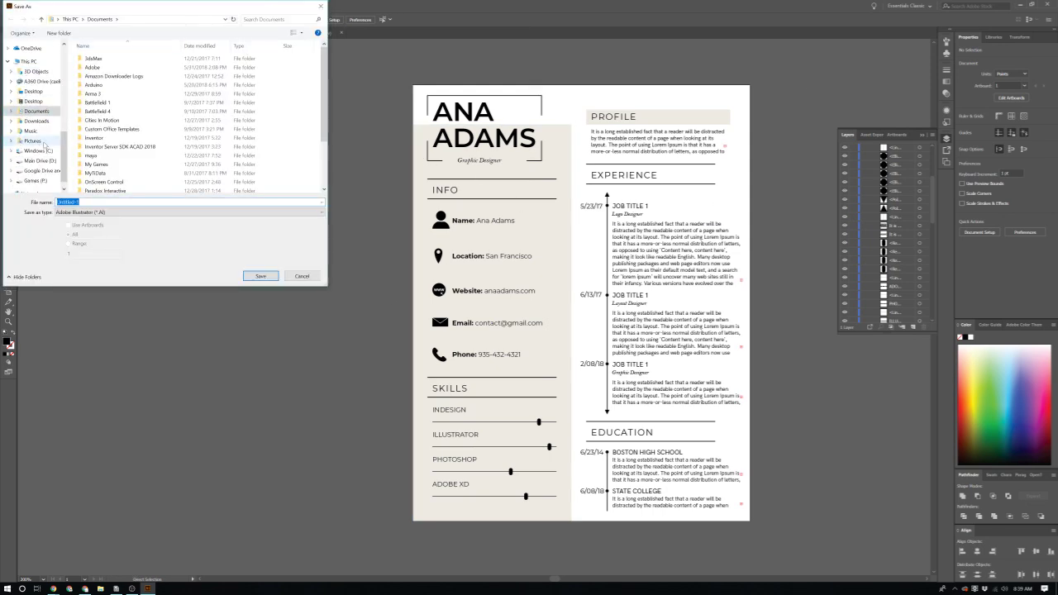
{"action": "left_click", "coordinate": [35, 121]}
{"action": "scroll", "coordinate": [29, 111], "scroll_direction": "up", "scroll_amount": 2}
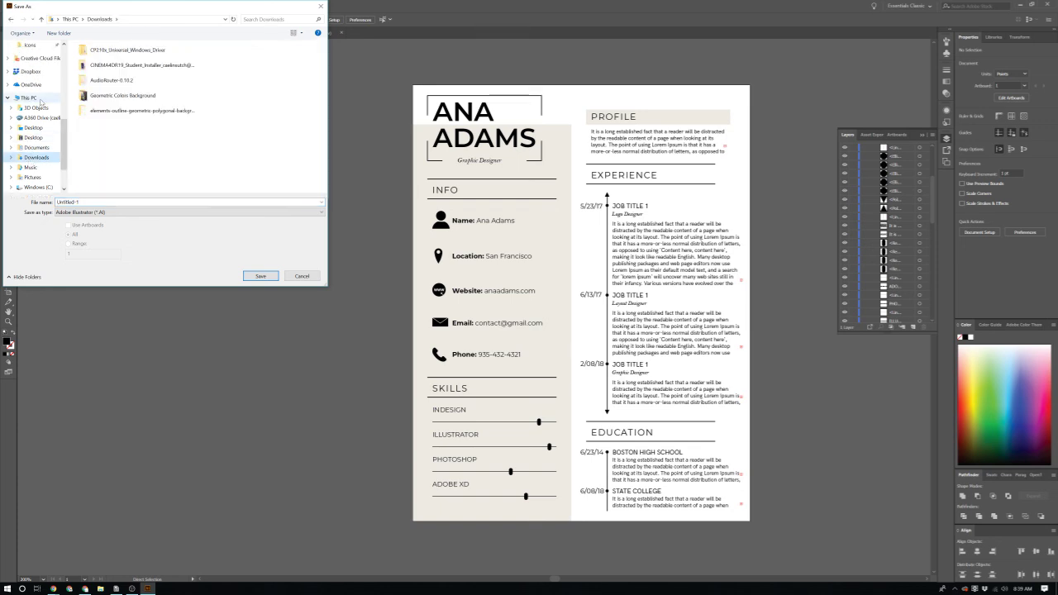
{"action": "left_click", "coordinate": [33, 120]}
{"action": "scroll", "coordinate": [50, 115], "scroll_direction": "up", "scroll_amount": 3}
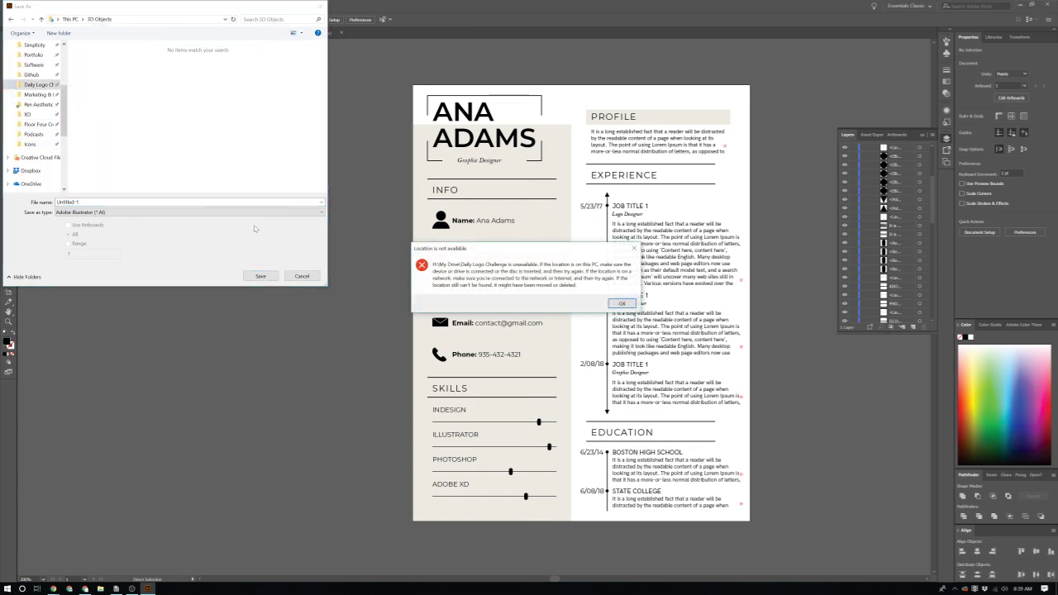
{"action": "left_click", "coordinate": [630, 303]}
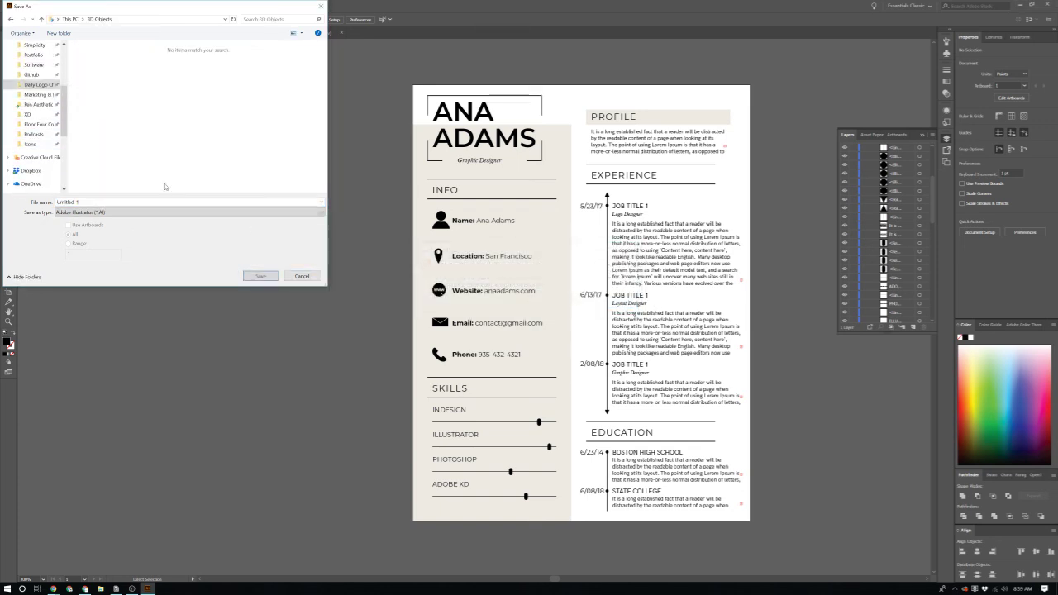
{"action": "scroll", "coordinate": [49, 149], "scroll_direction": "down", "scroll_amount": 5}
{"action": "left_click", "coordinate": [40, 147]}
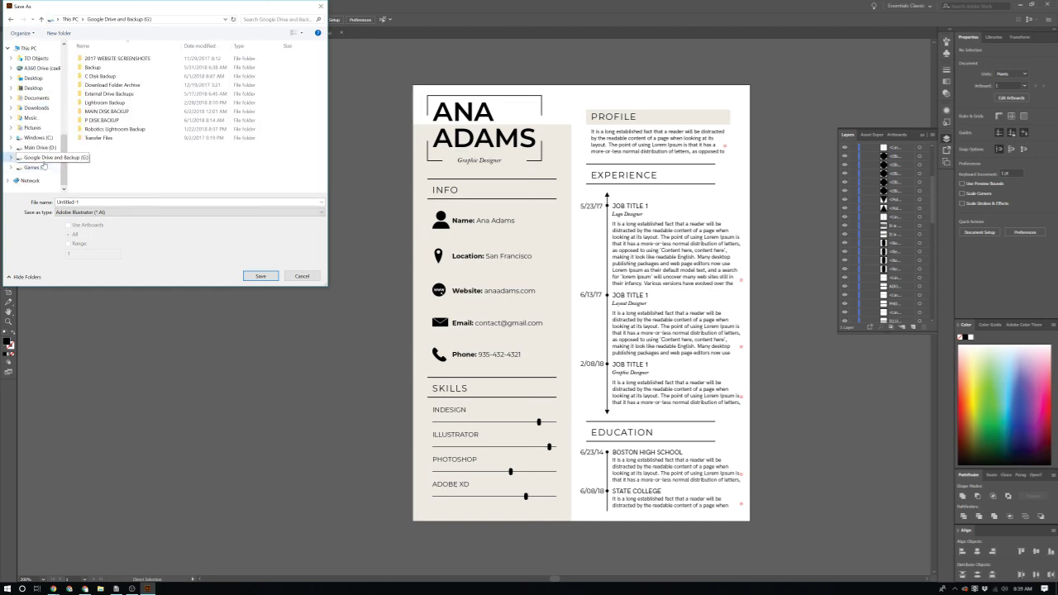
{"action": "scroll", "coordinate": [42, 154], "scroll_direction": "up", "scroll_amount": 2}
{"action": "scroll", "coordinate": [42, 154], "scroll_direction": "up", "scroll_amount": 6}
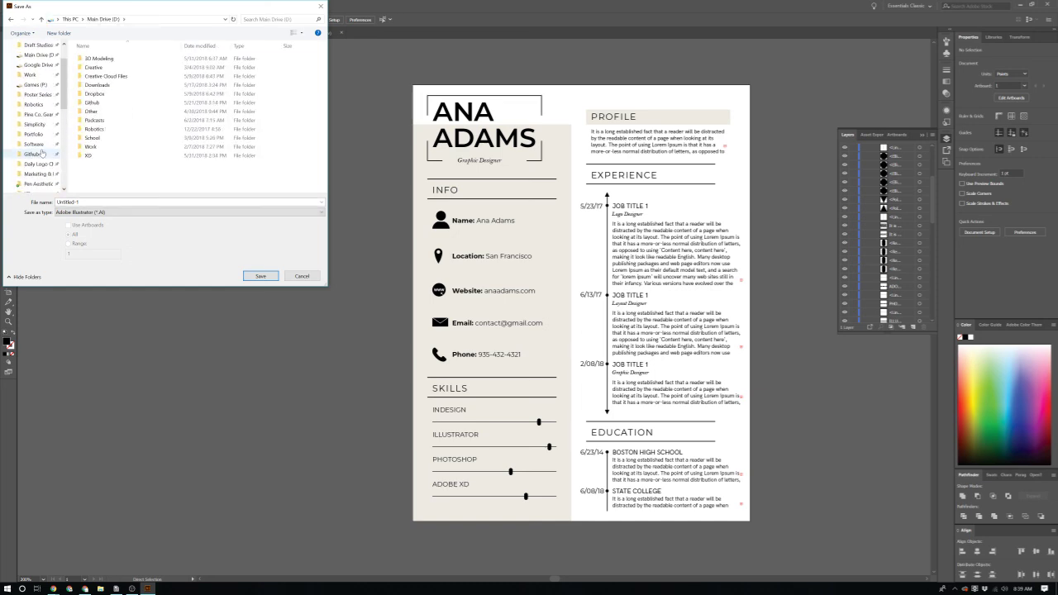
{"action": "left_click", "coordinate": [37, 101]}
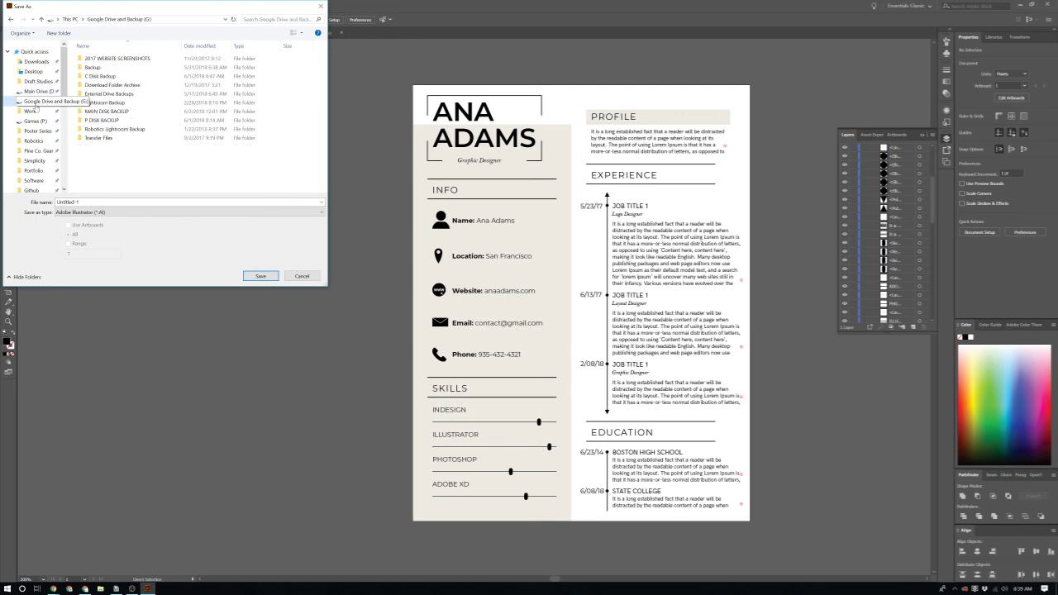
{"action": "left_click", "coordinate": [302, 275]}
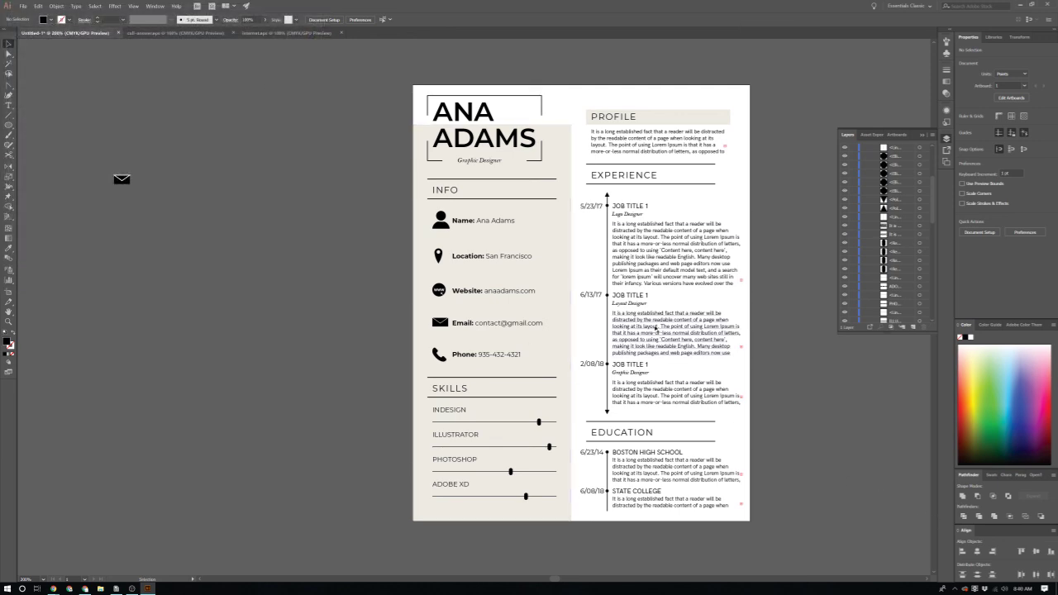
{"action": "scroll", "coordinate": [885, 496], "scroll_direction": "down", "scroll_amount": 1}
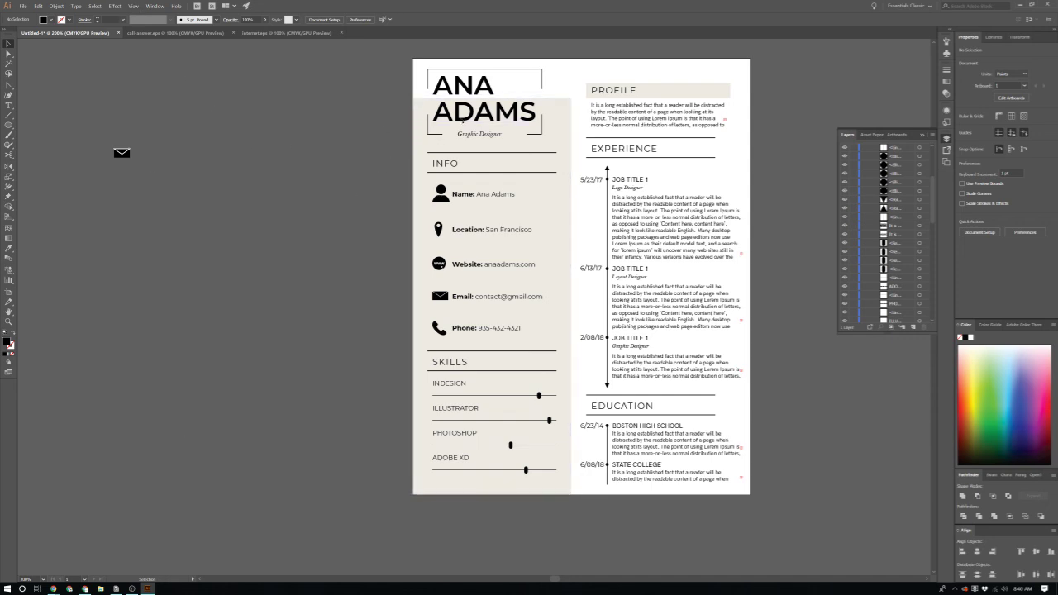
{"action": "scroll", "coordinate": [700, 443], "scroll_direction": "up", "scroll_amount": 2}
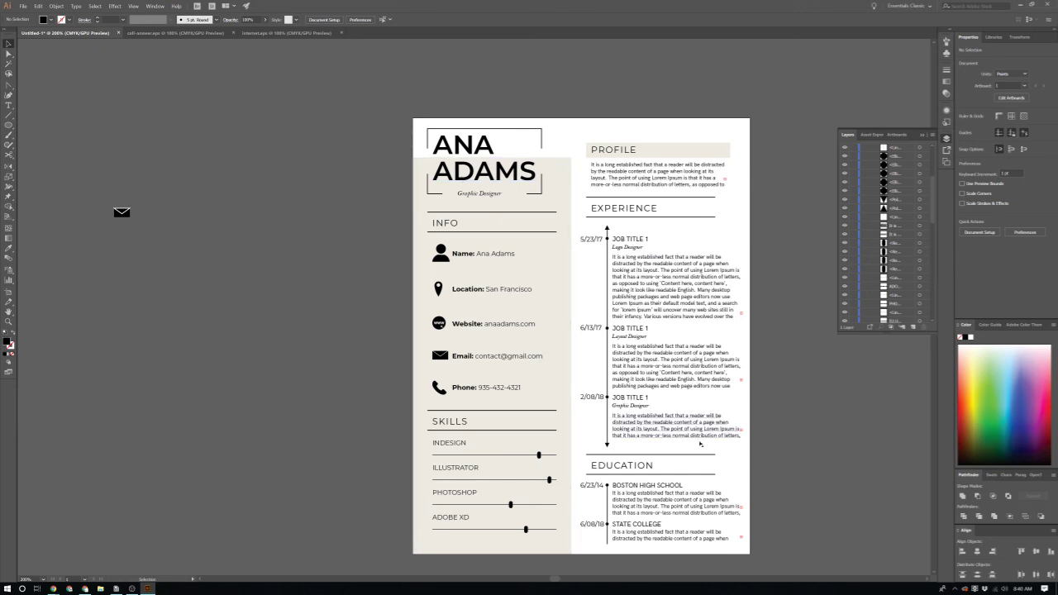
{"action": "scroll", "coordinate": [700, 444], "scroll_direction": "down", "scroll_amount": 2}
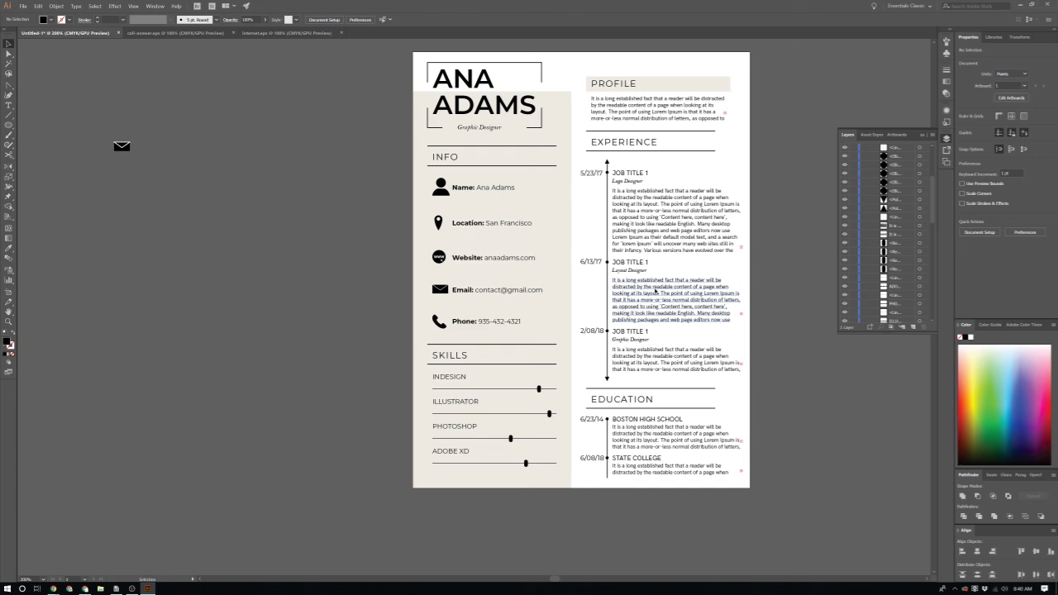
{"action": "scroll", "coordinate": [402, 282], "scroll_direction": "right", "scroll_amount": 1}
{"action": "scroll", "coordinate": [403, 282], "scroll_direction": "up", "scroll_amount": 1}
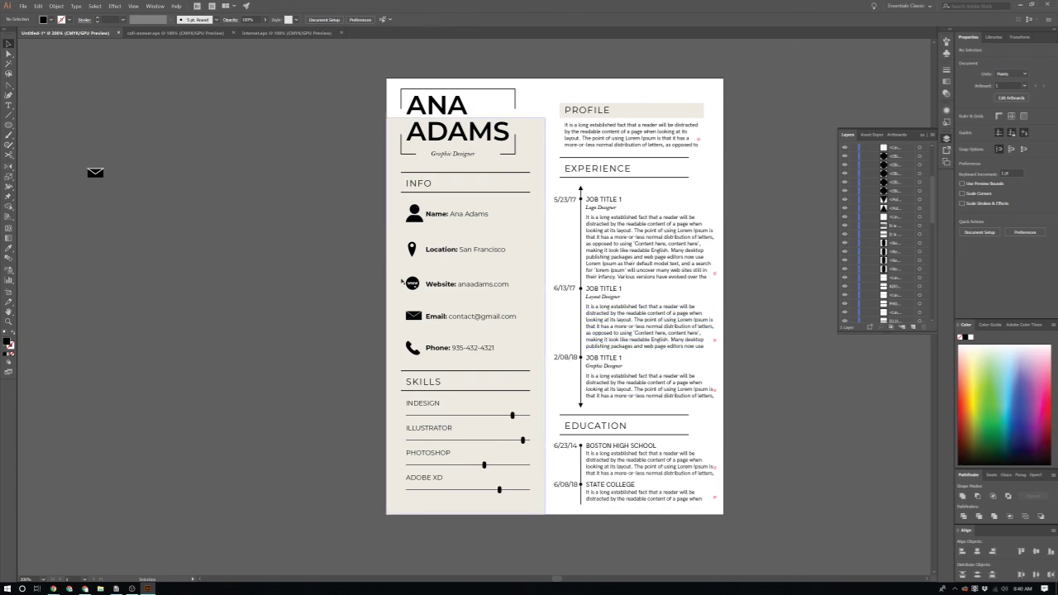
{"action": "scroll", "coordinate": [402, 282], "scroll_direction": "right", "scroll_amount": 2}
{"action": "scroll", "coordinate": [402, 282], "scroll_direction": "up", "scroll_amount": 1}
{"action": "scroll", "coordinate": [403, 282], "scroll_direction": "down", "scroll_amount": 1}
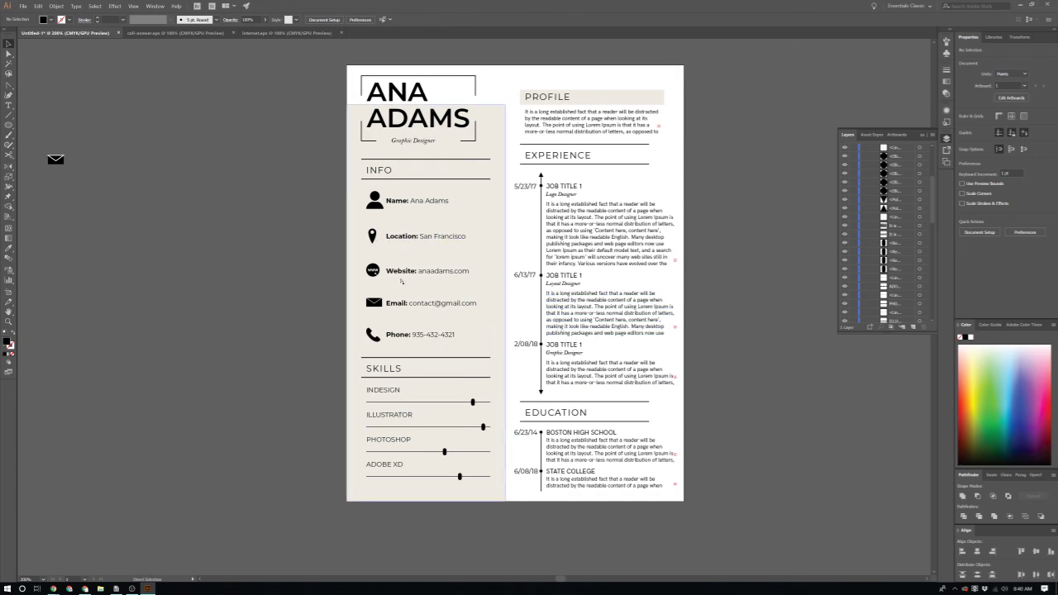
{"action": "scroll", "coordinate": [401, 282], "scroll_direction": "left", "scroll_amount": 1}
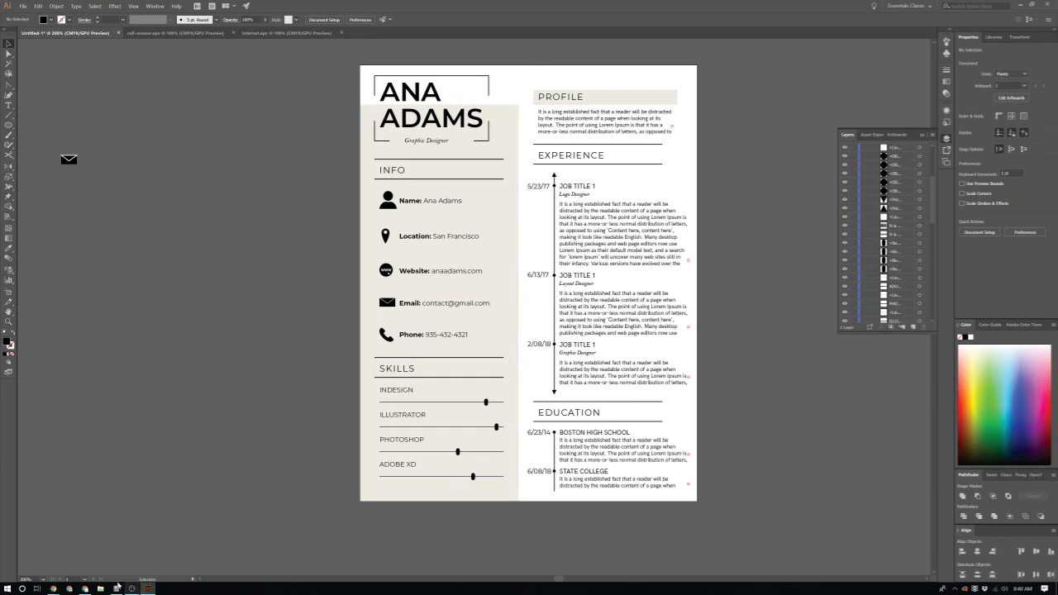